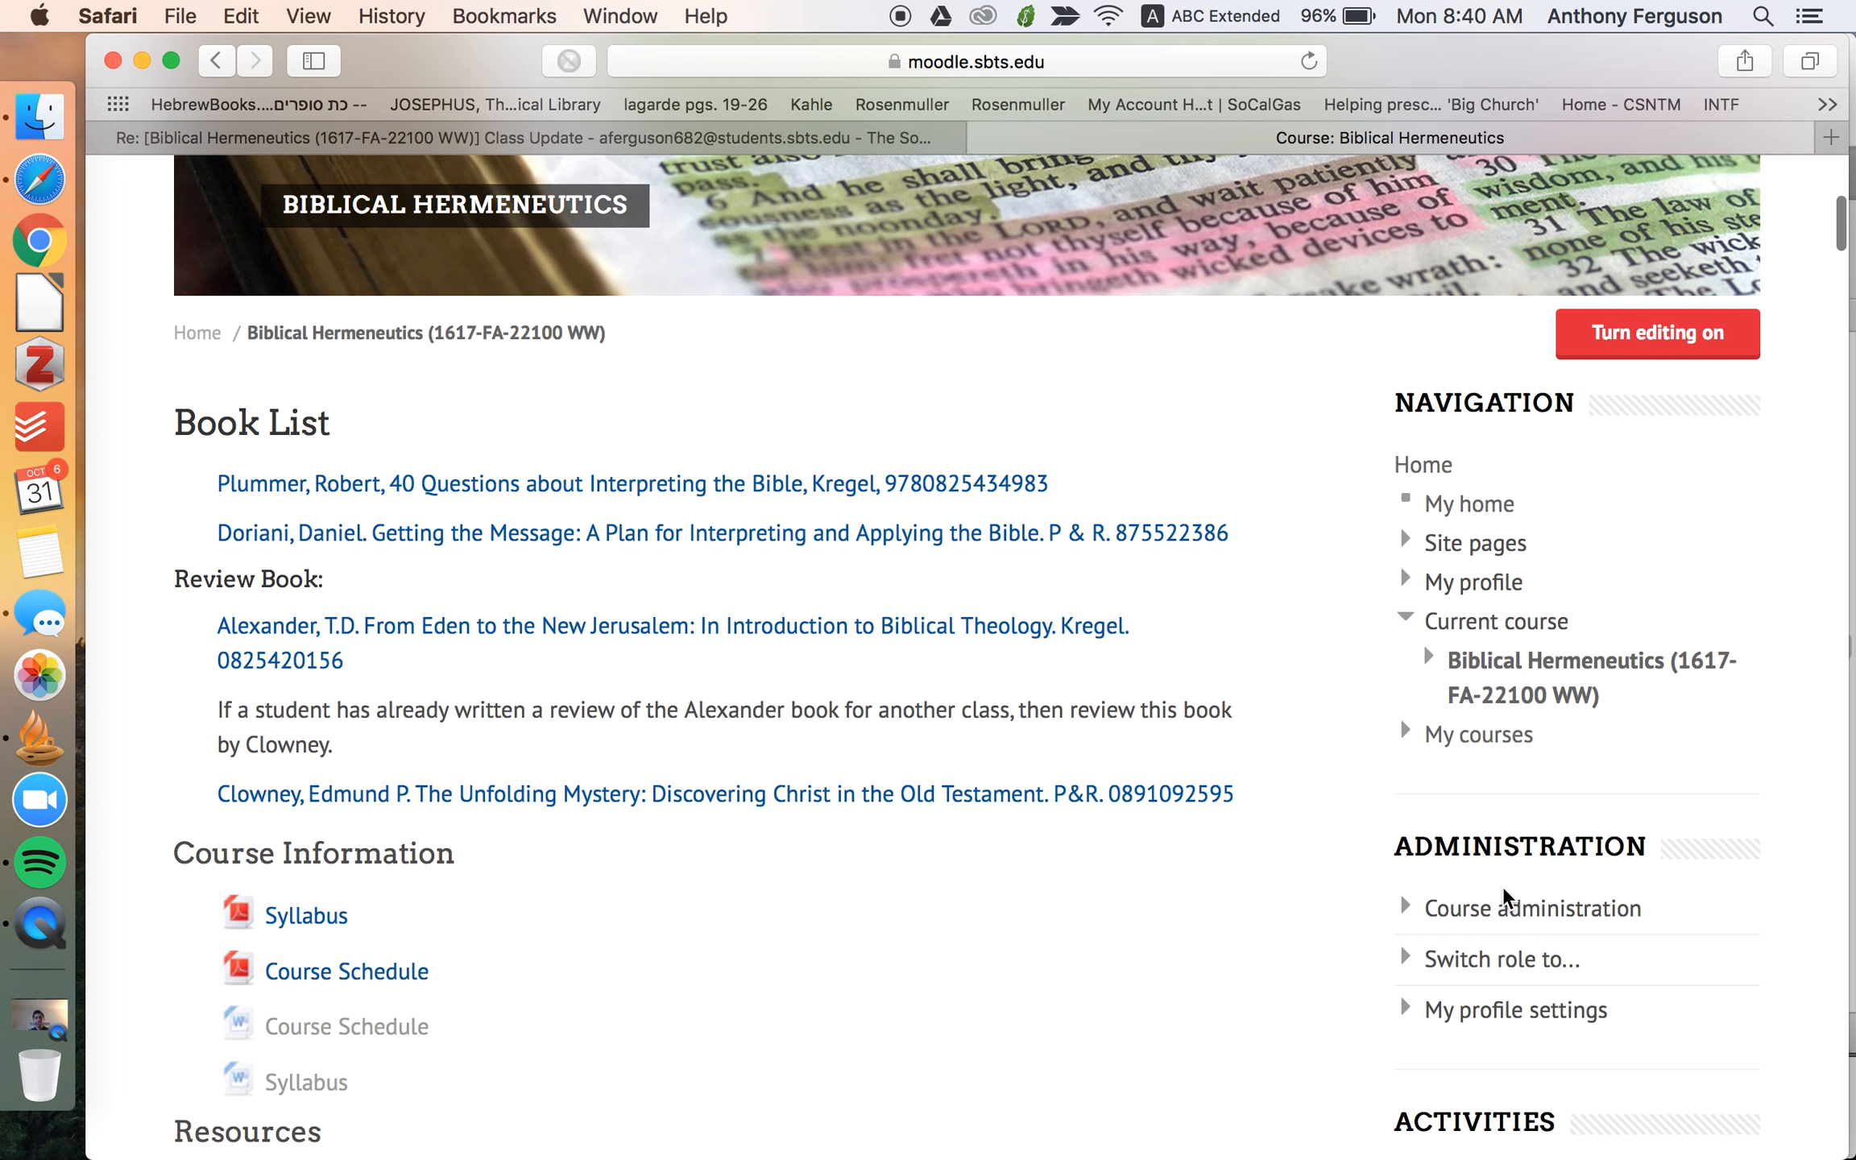
# - Turn on editing for the Biblical Hermeneutics course page
pyautogui.scroll(-10, 1504, 896)
pyautogui.scroll(11, 1670, 630)
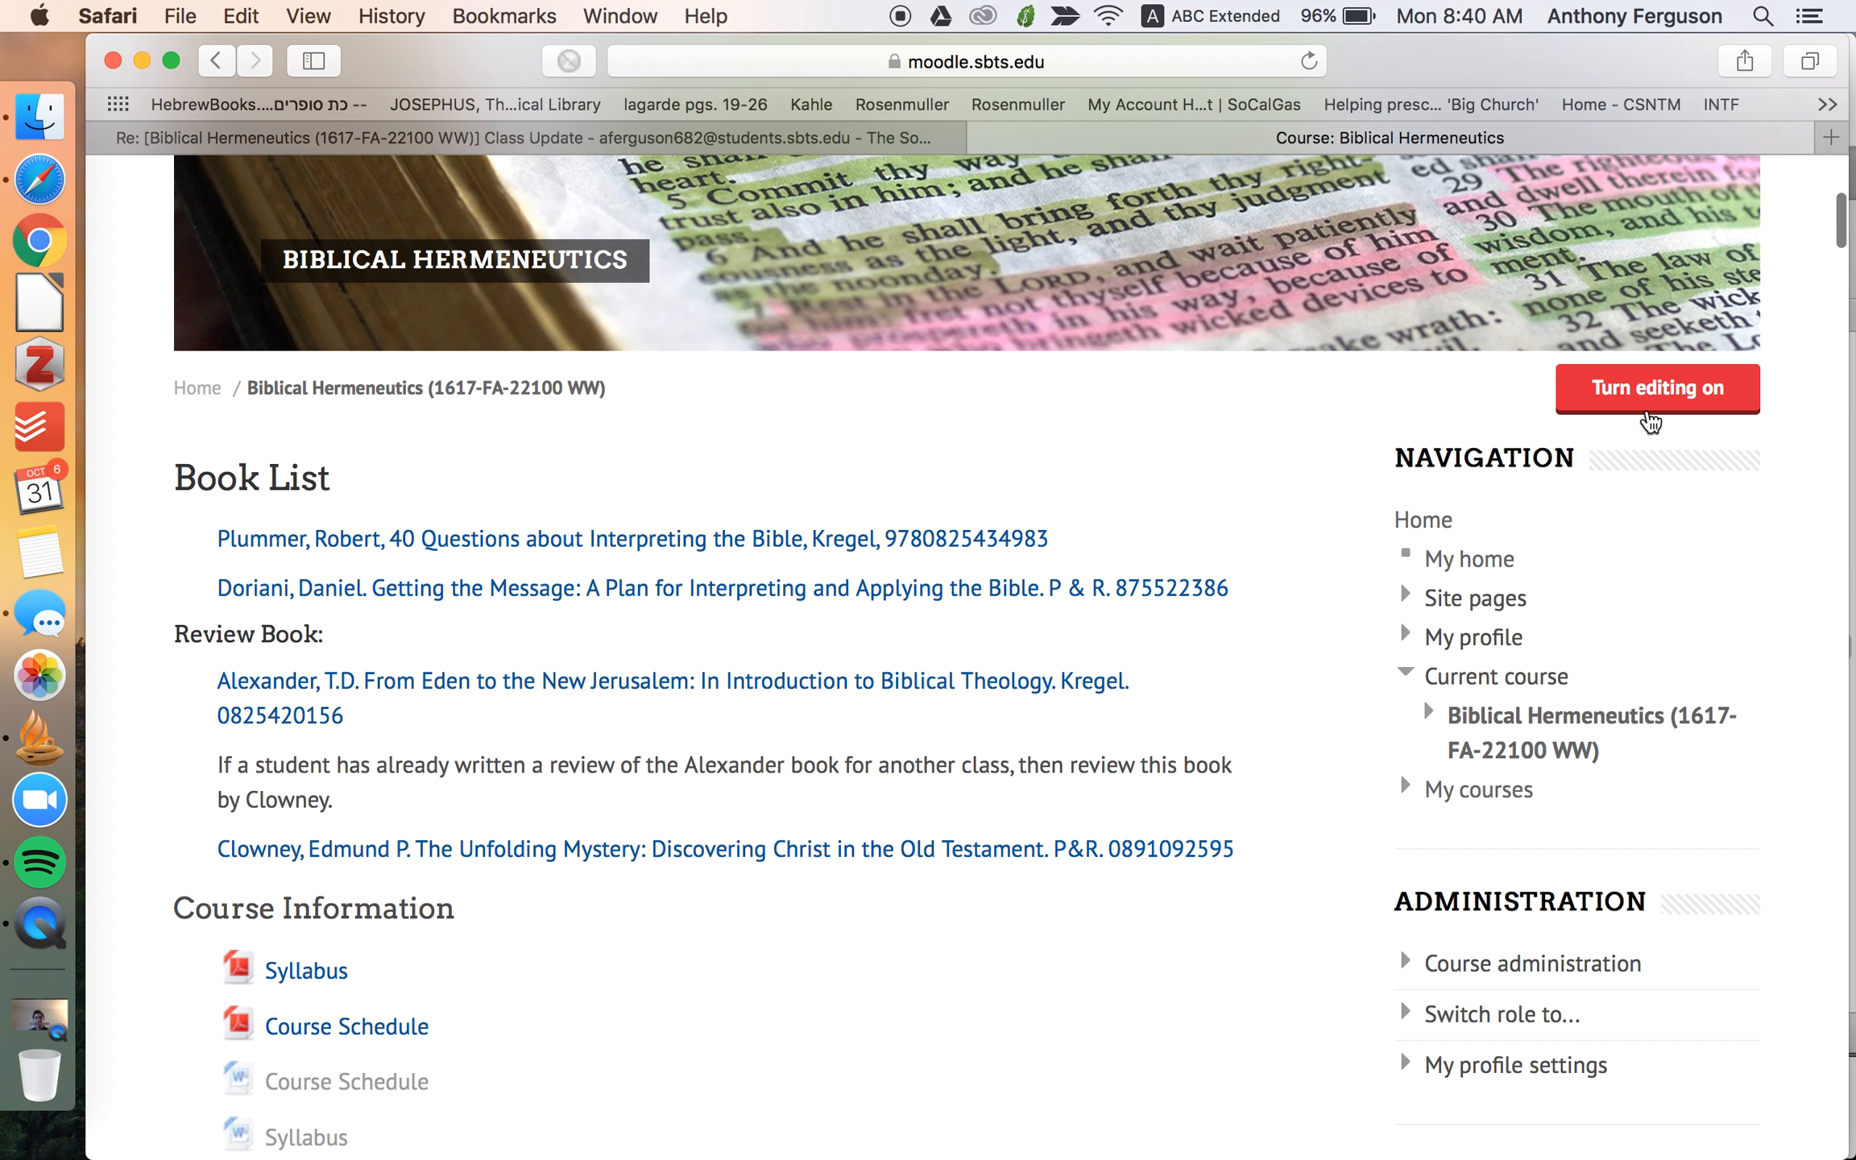
pyautogui.click(1650, 415)
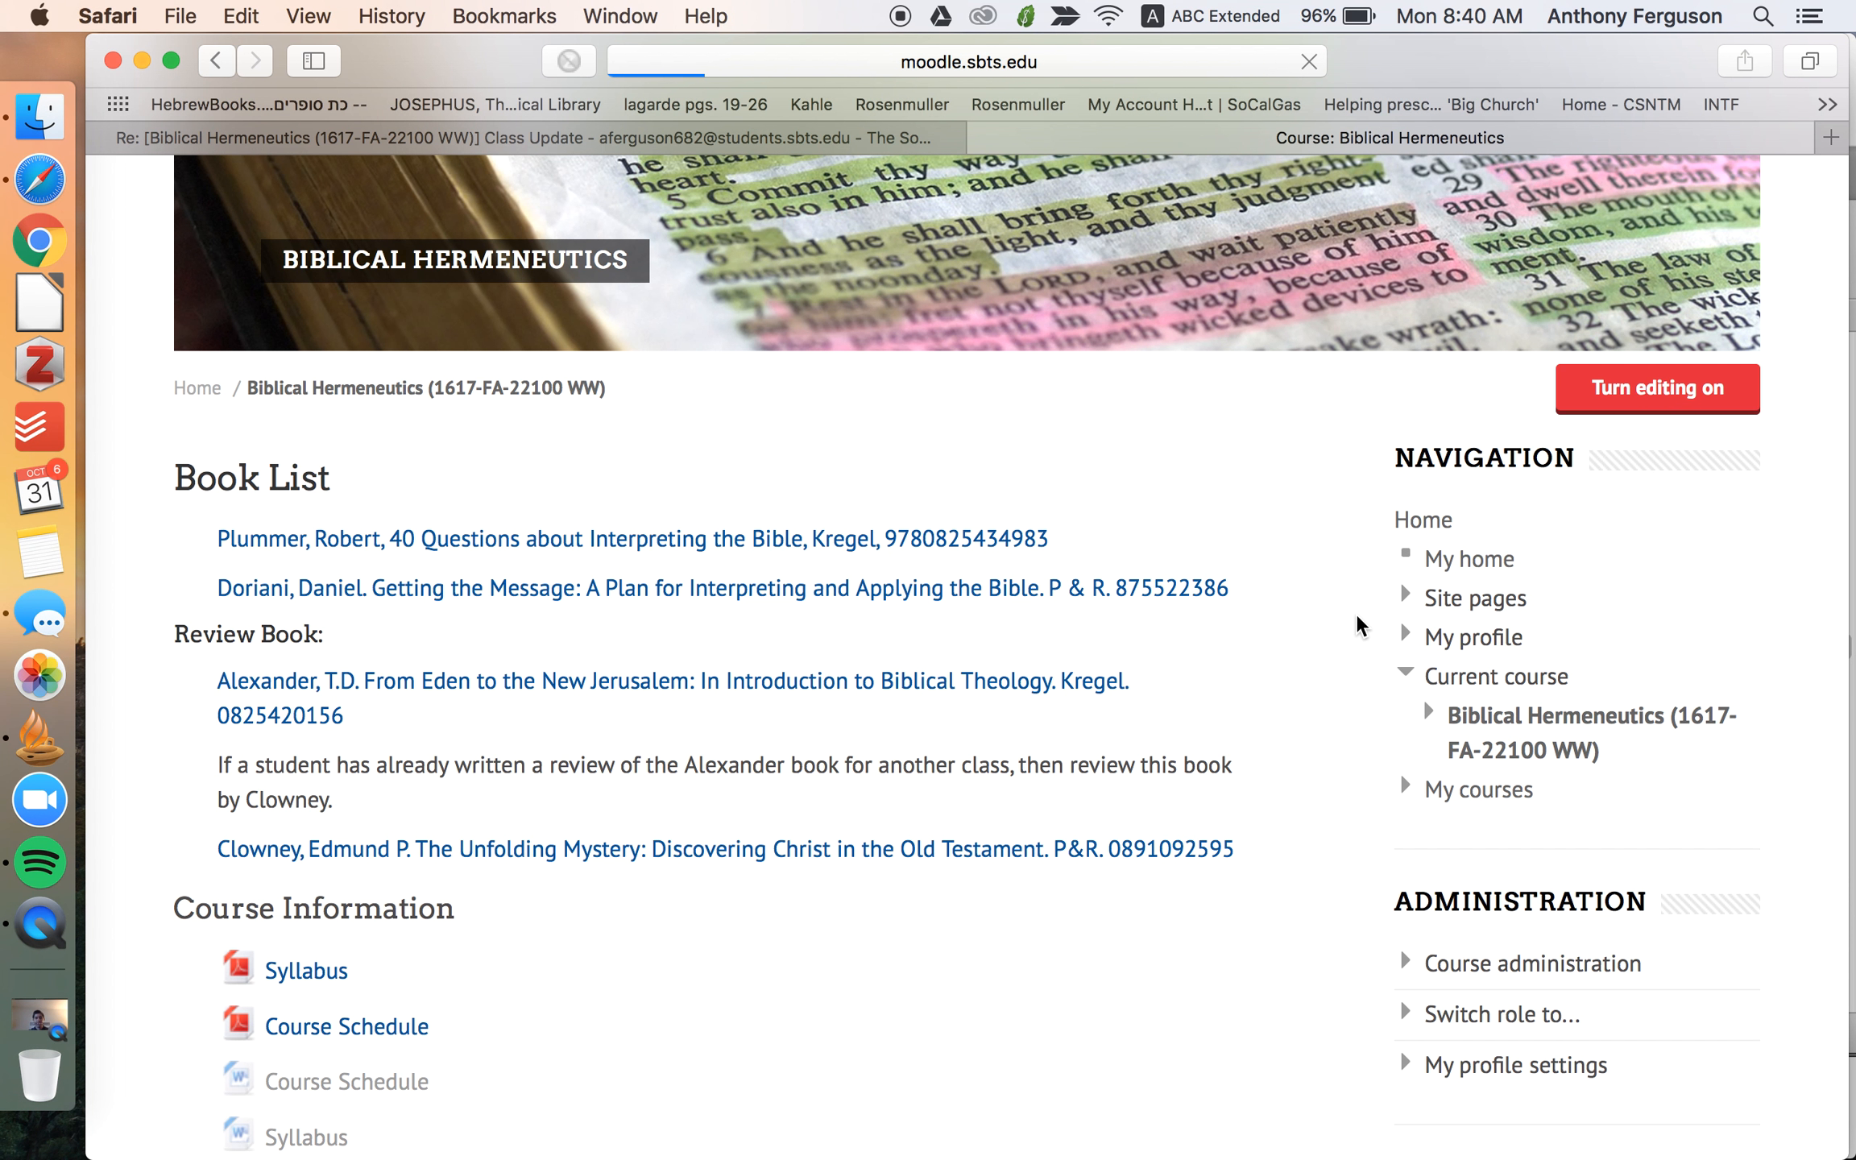
pyautogui.scroll(-10, 1356, 625)
pyautogui.scroll(-15, 1356, 624)
pyautogui.scroll(-10, 1356, 613)
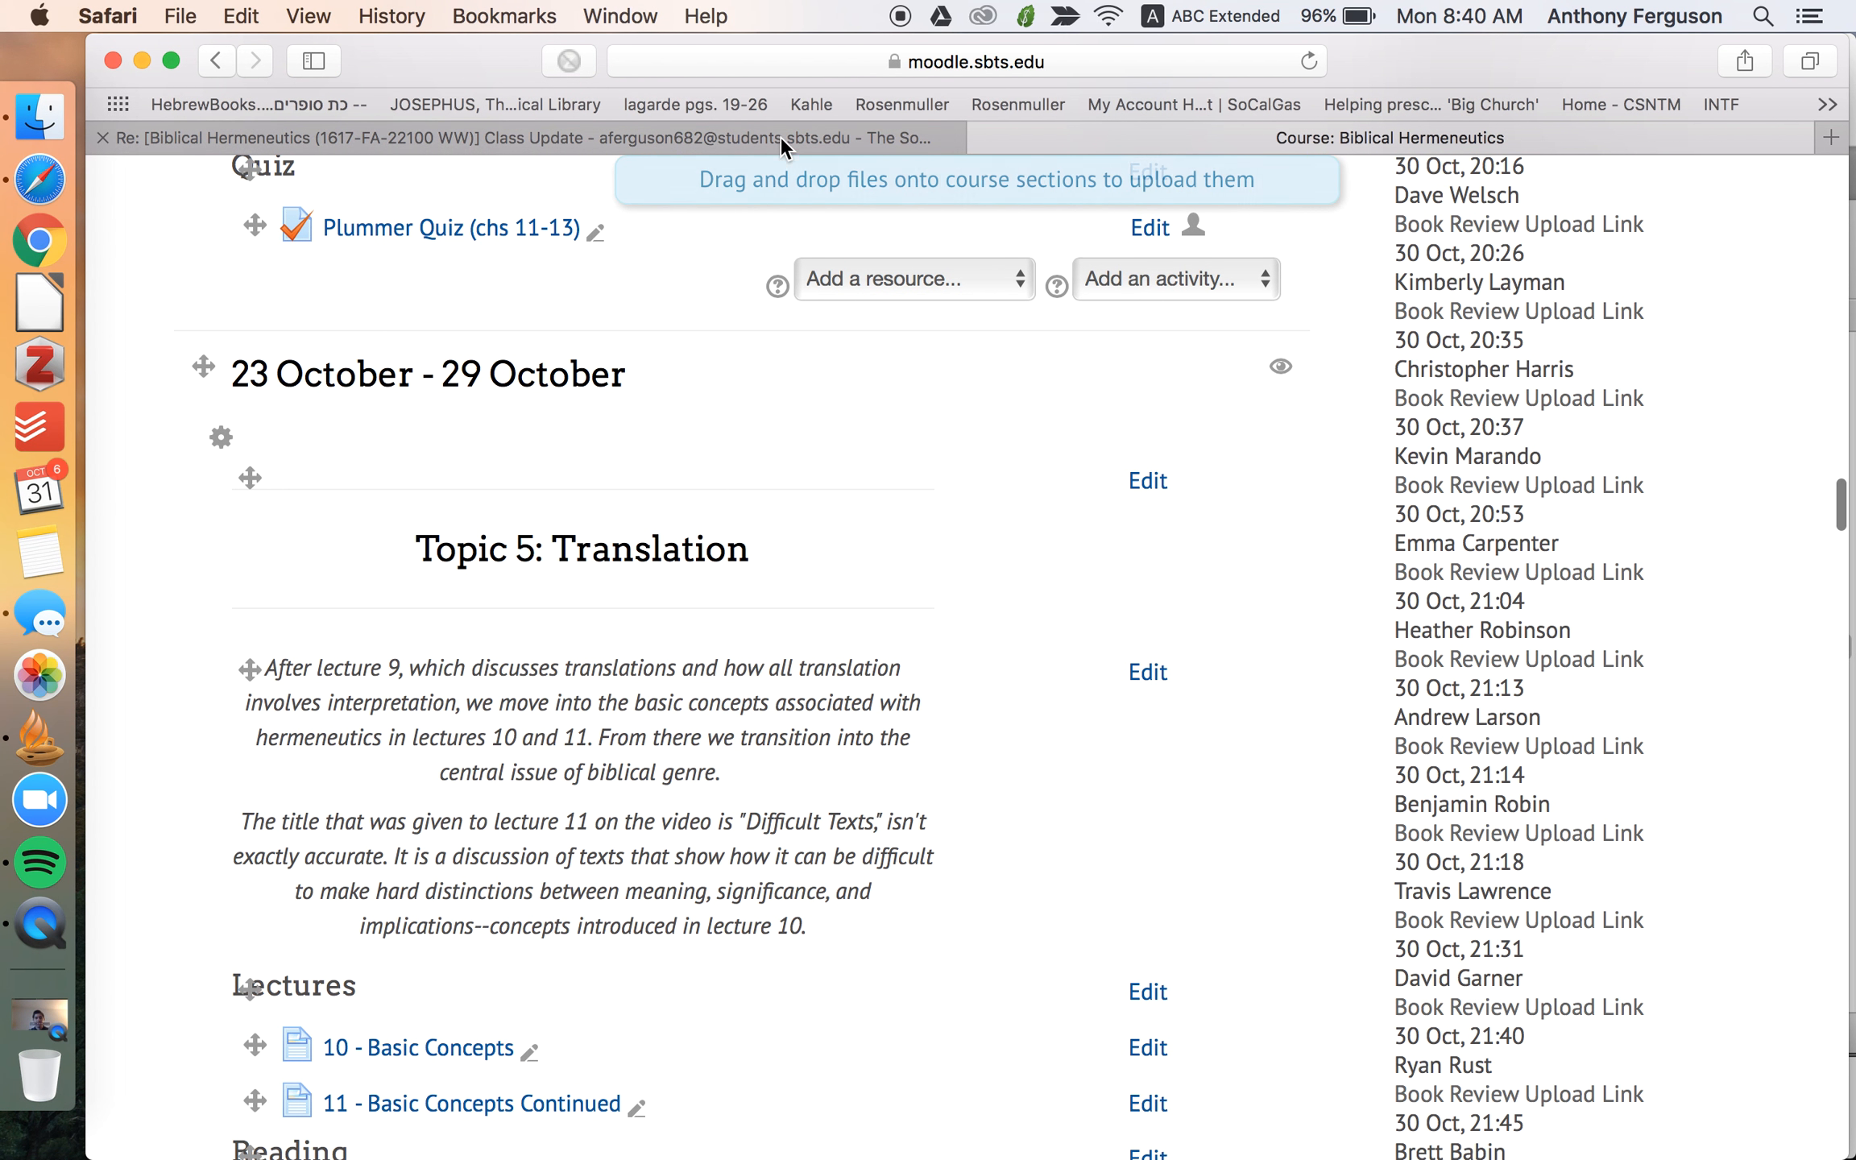
# - Switch to the mail inbox, open the newest Class Update conversation and expand its earlier messages to read the student's quiz request
pyautogui.click(780, 139)
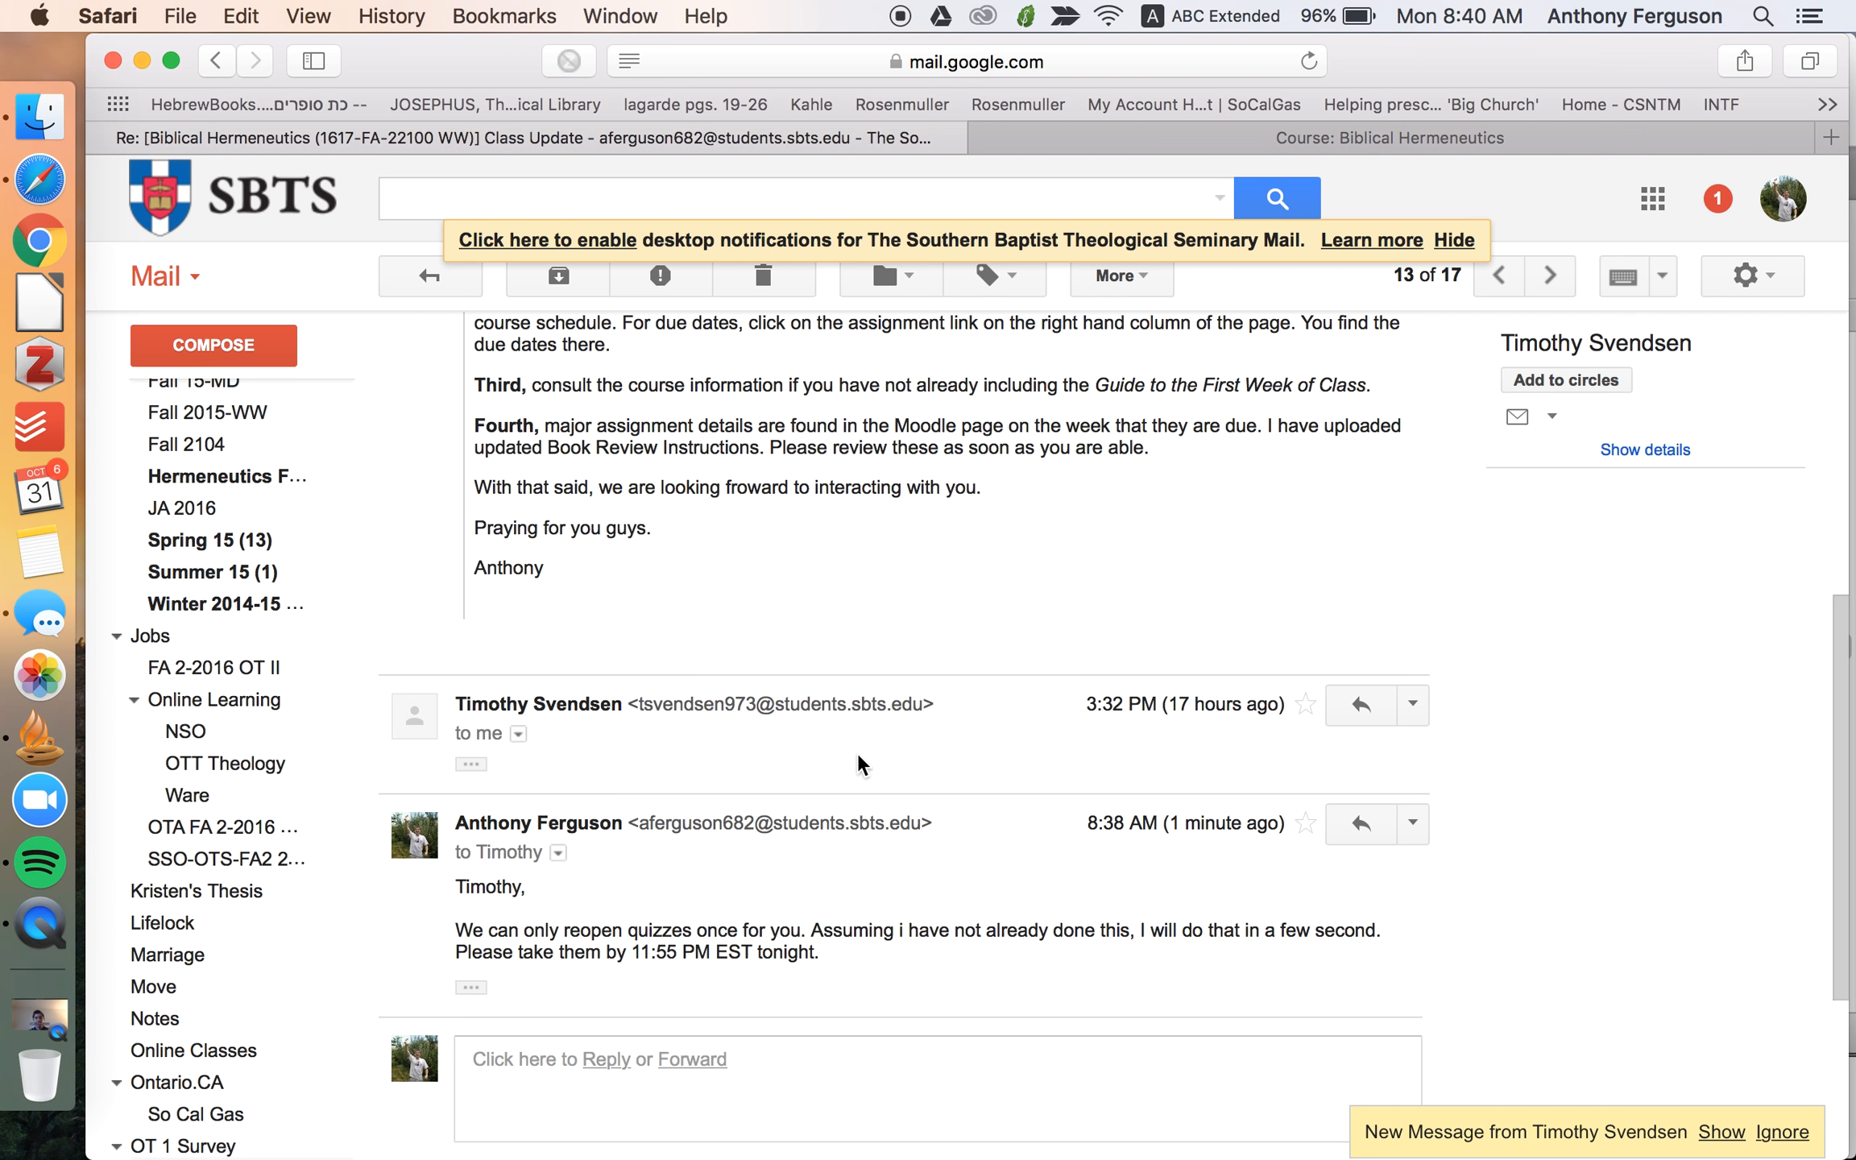
pyautogui.scroll(15, 242, 407)
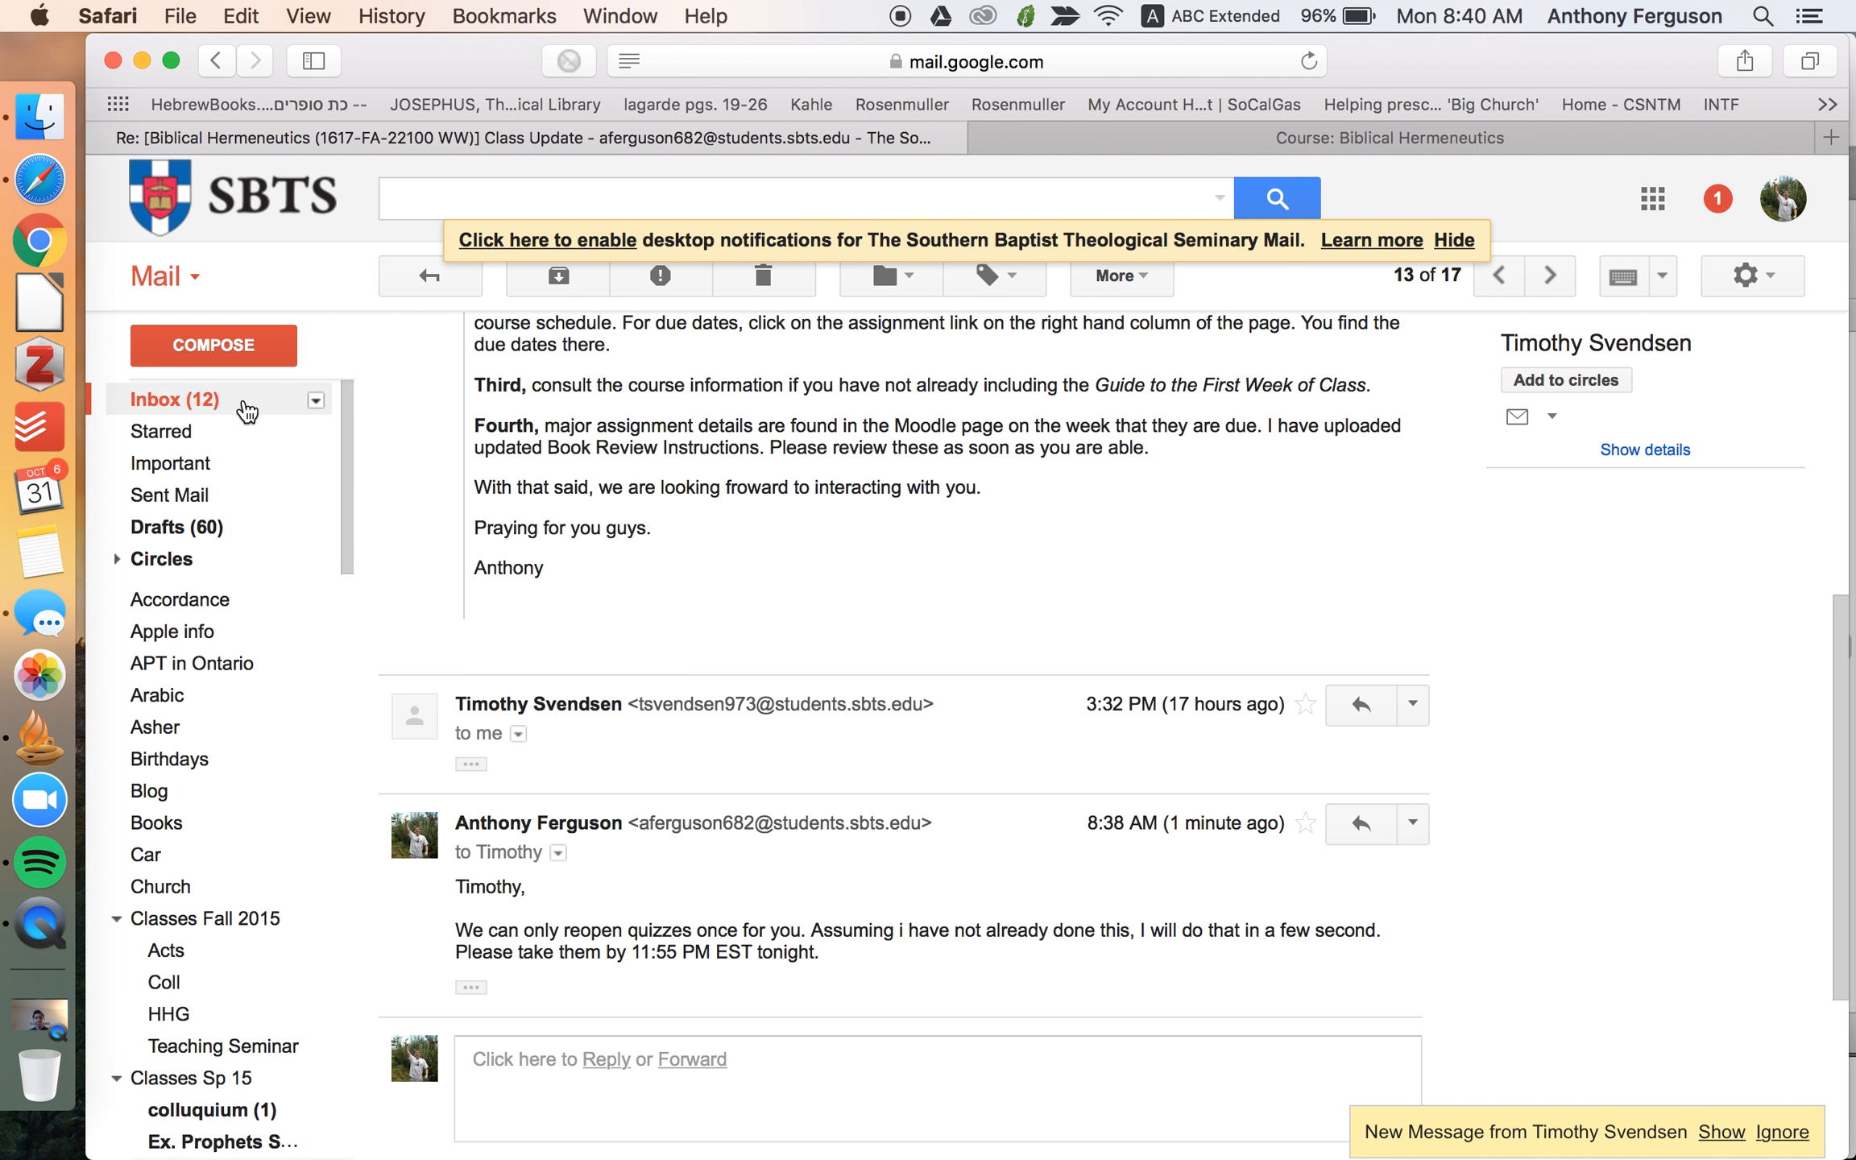
pyautogui.click(251, 401)
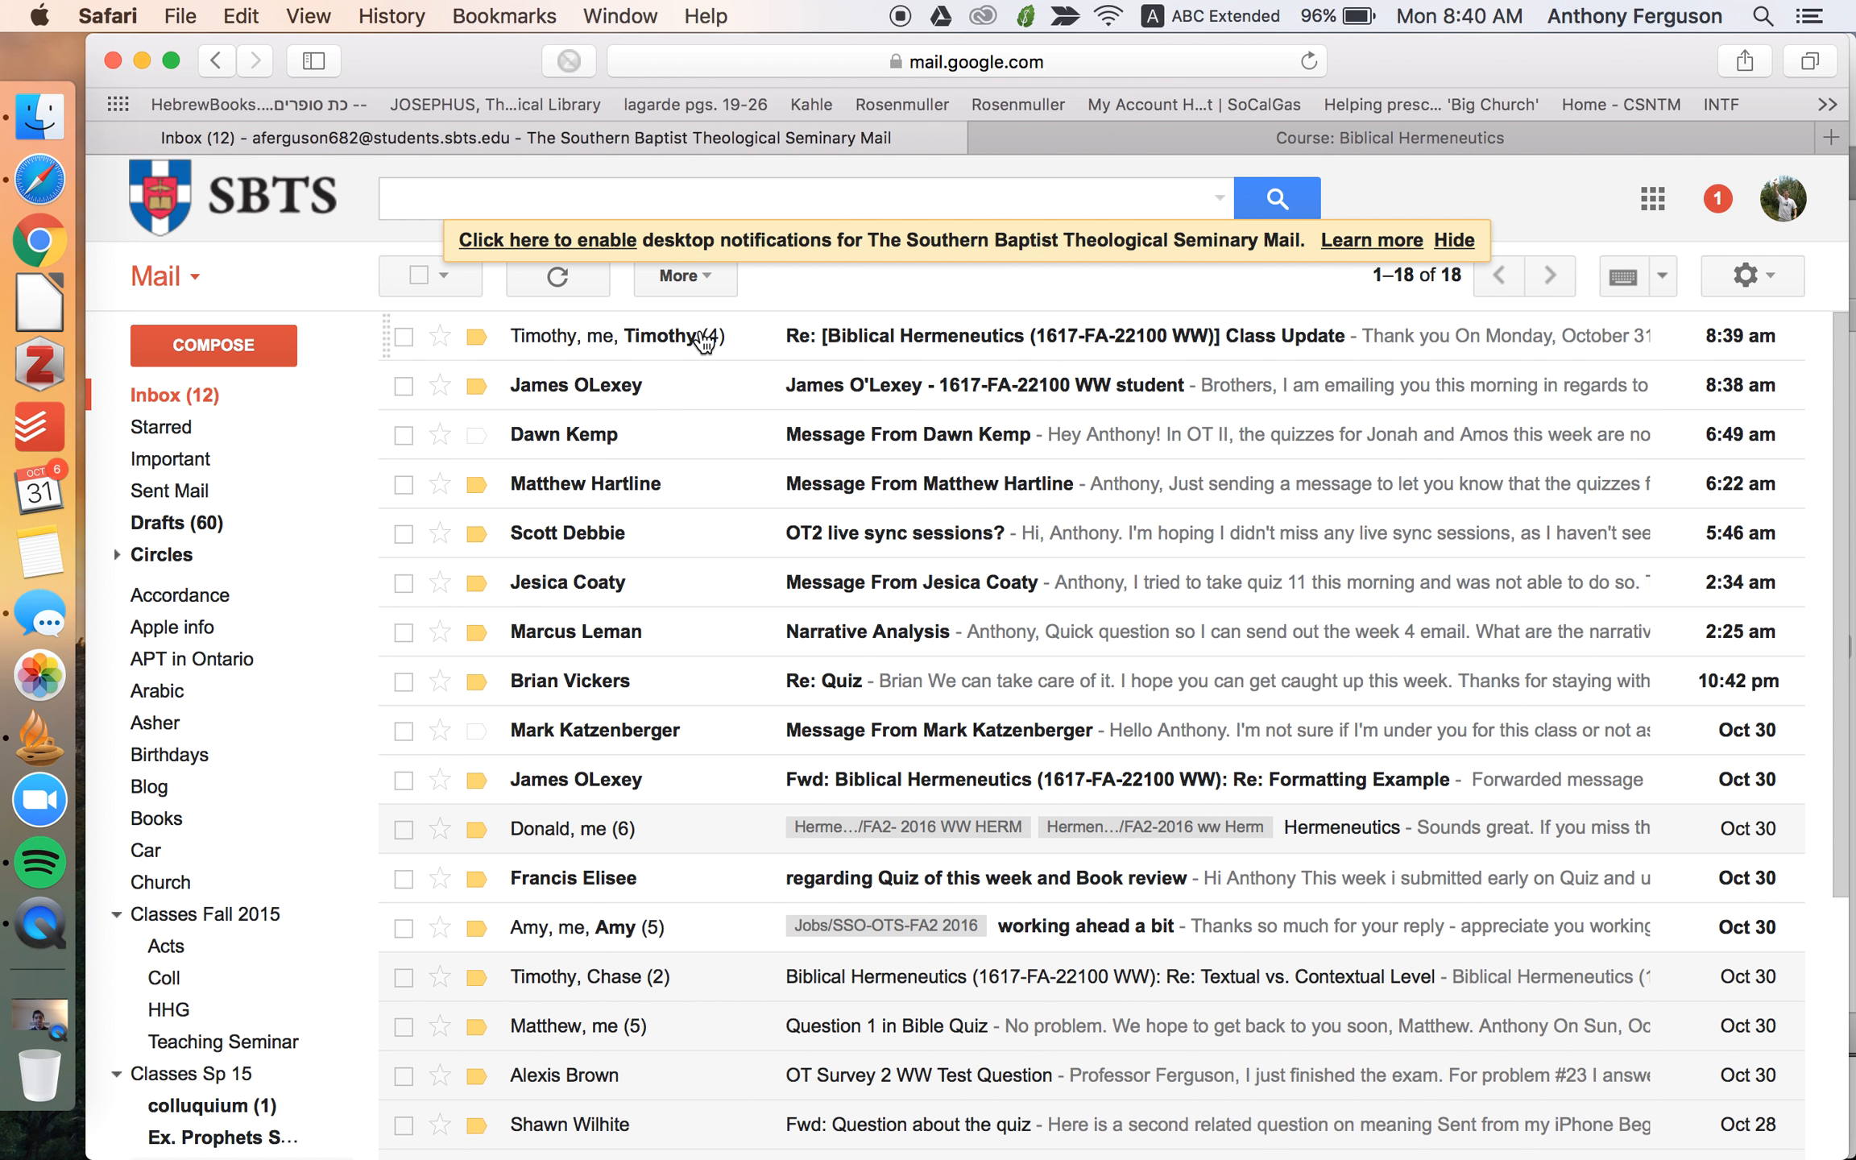
pyautogui.click(703, 332)
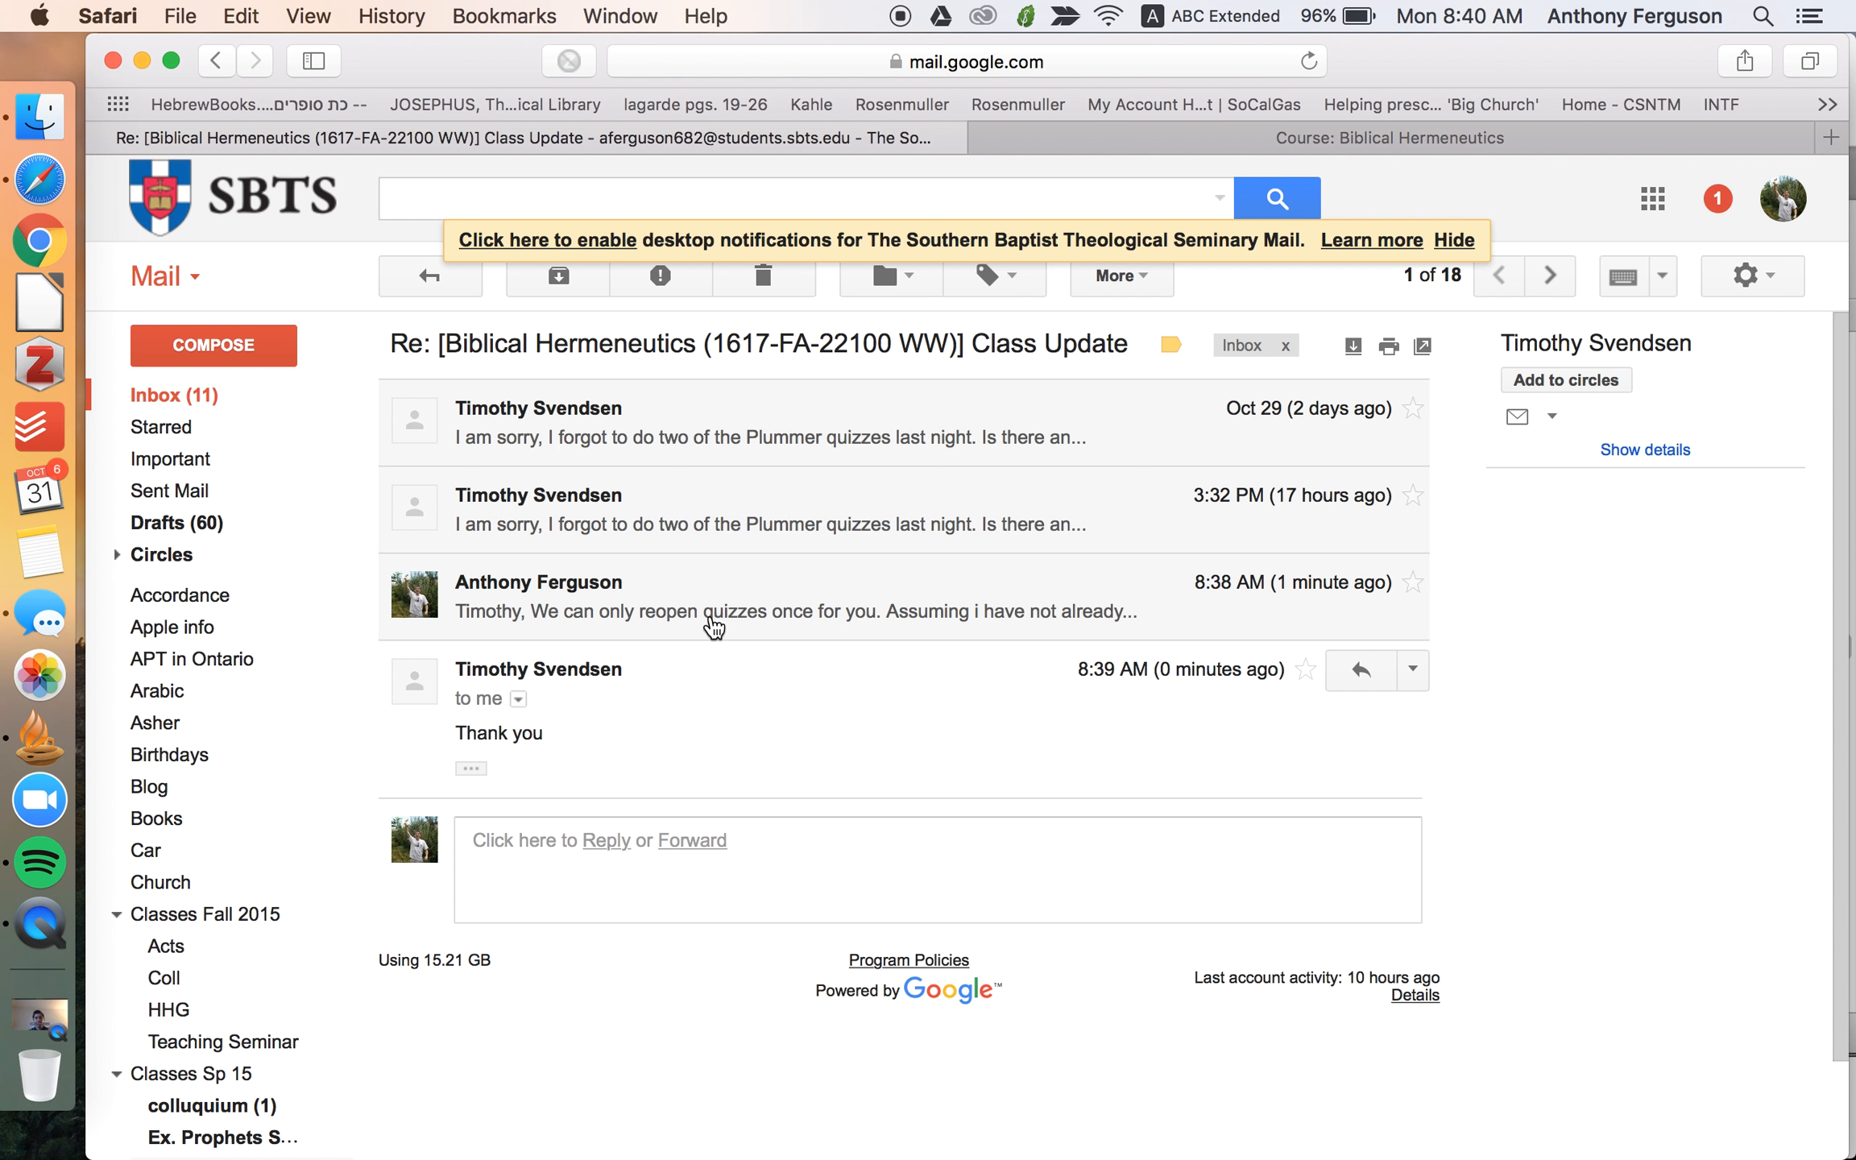
pyautogui.click(717, 613)
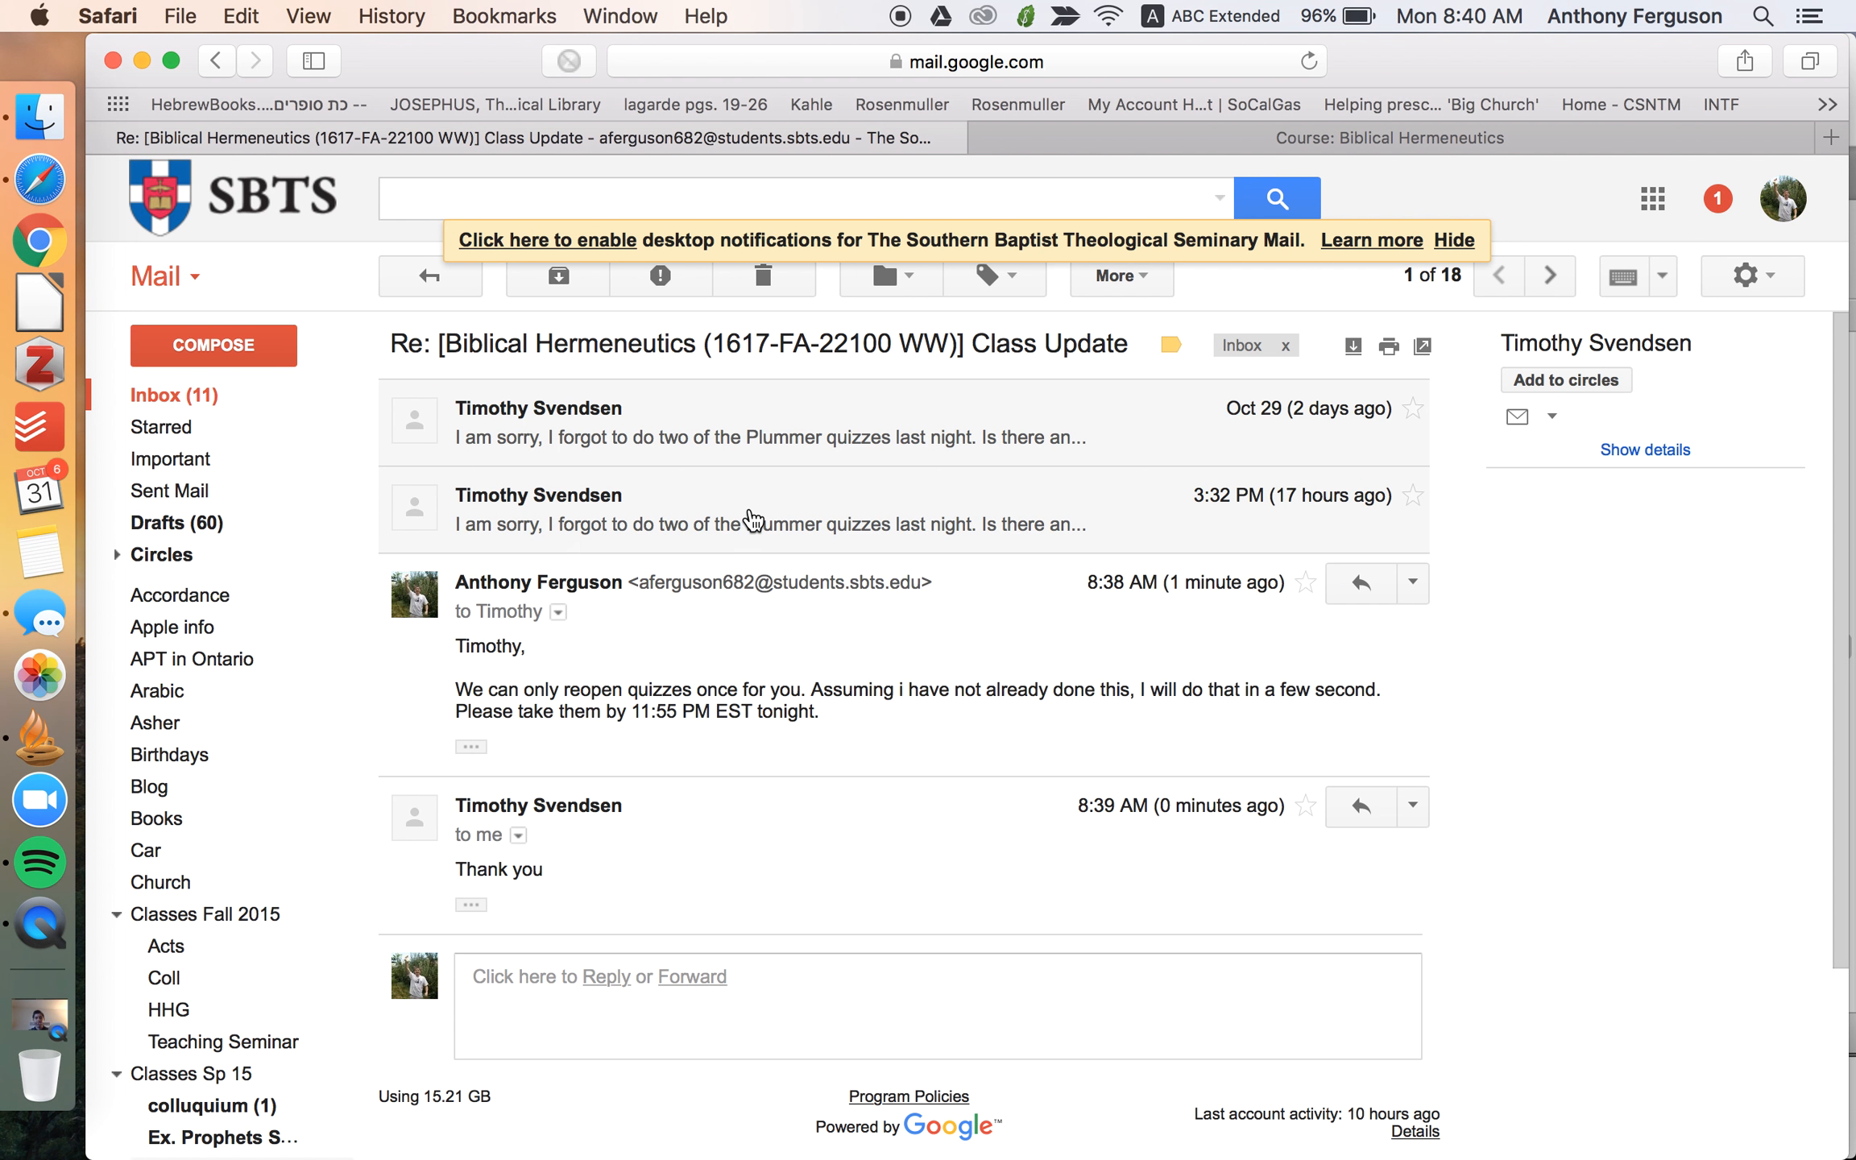
pyautogui.click(750, 515)
pyautogui.click(753, 451)
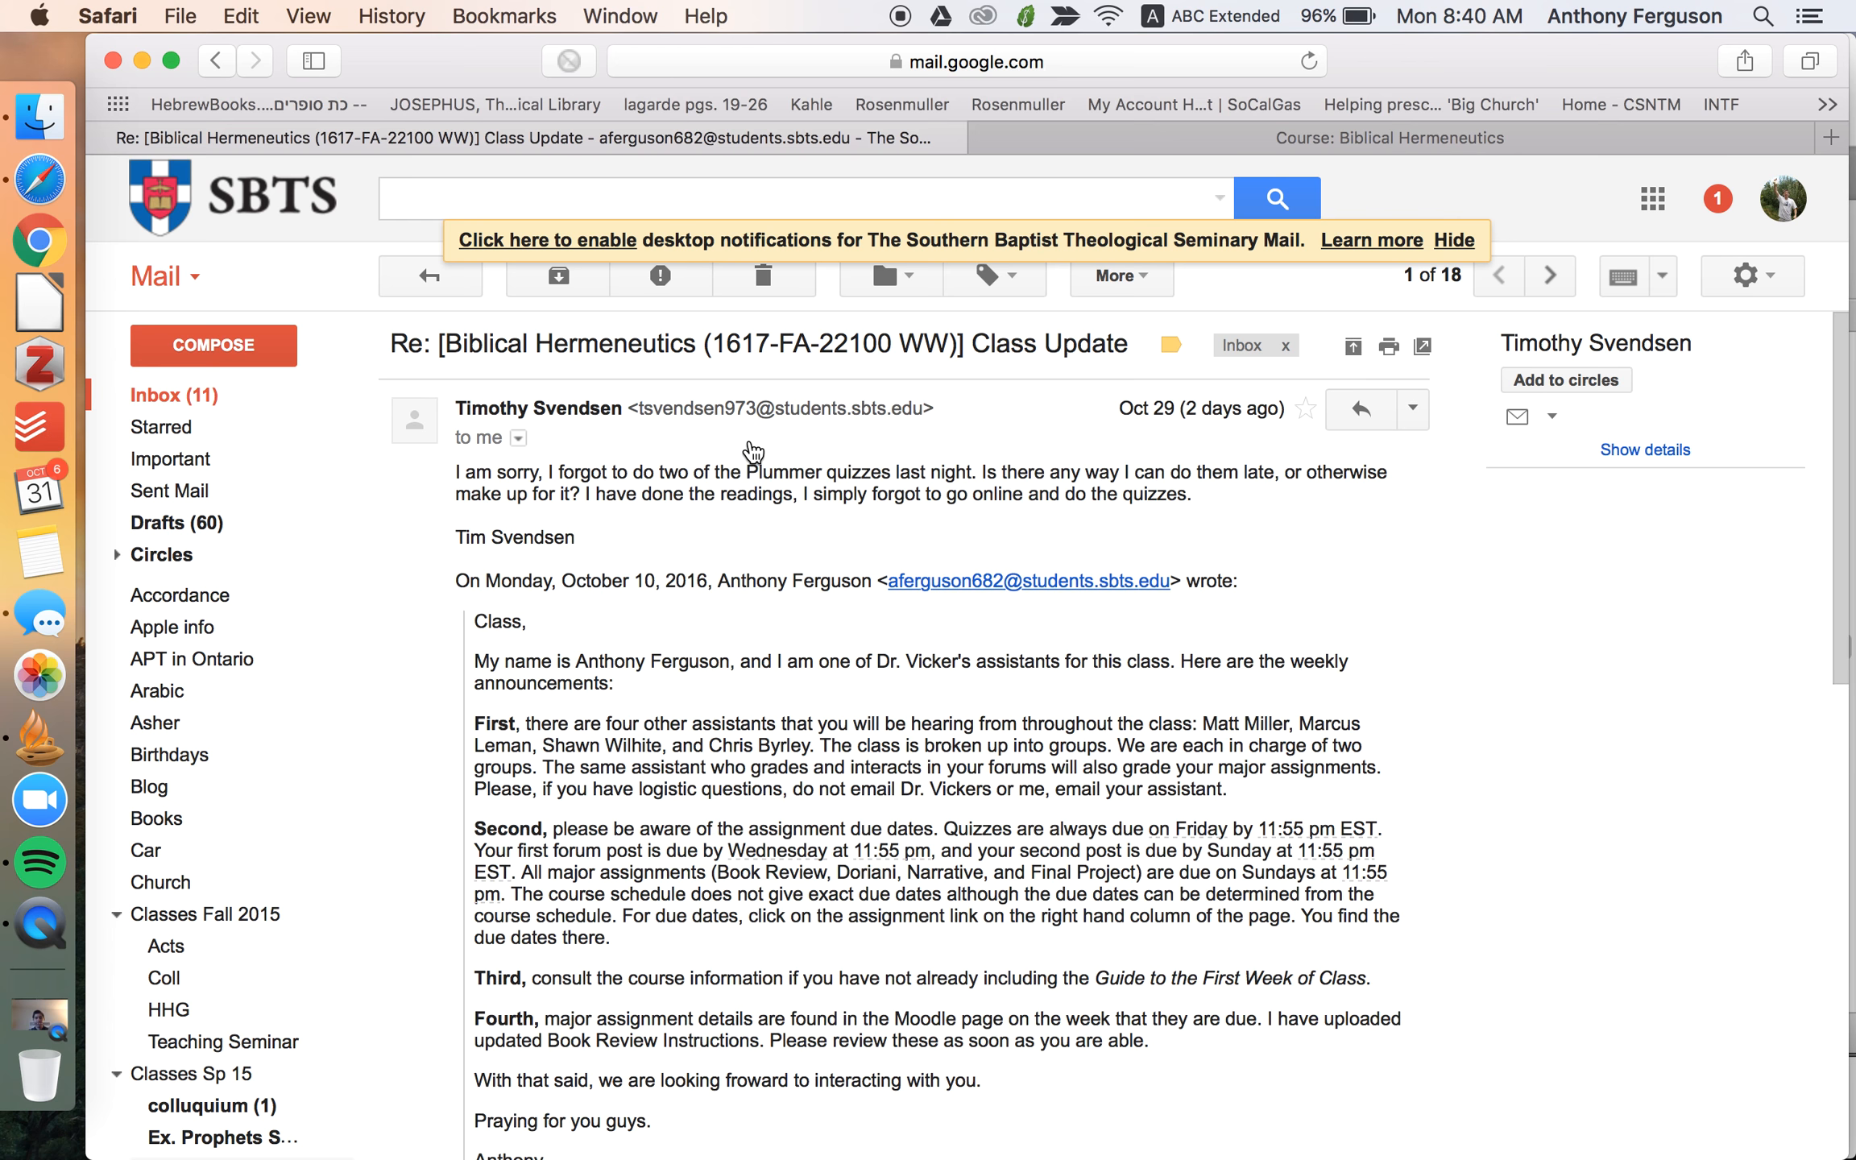
# - Return to the Moodle course and look through the weekly sections for the Plummer quizzes the student missed
pyautogui.click(1368, 141)
pyautogui.scroll(-15, 995, 772)
pyautogui.scroll(-15, 993, 766)
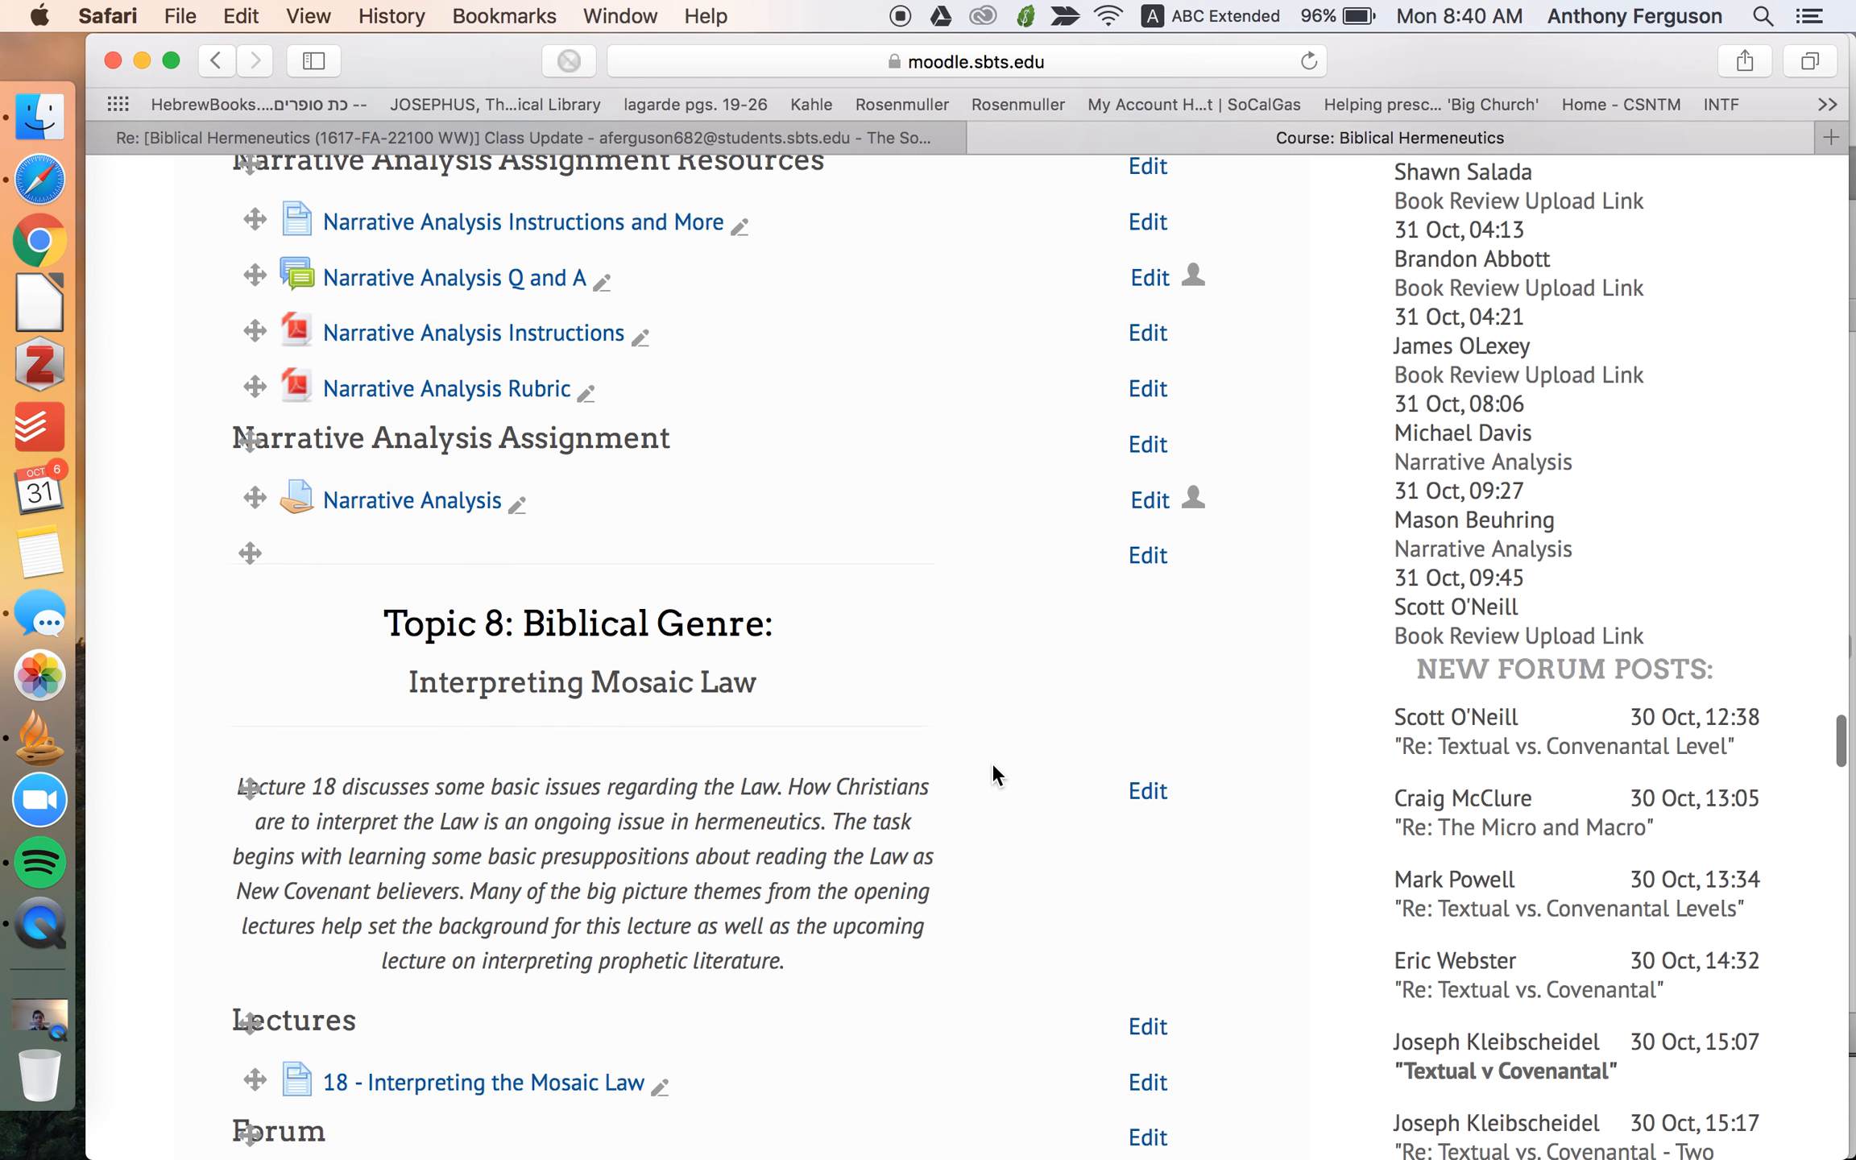
pyautogui.scroll(15, 993, 773)
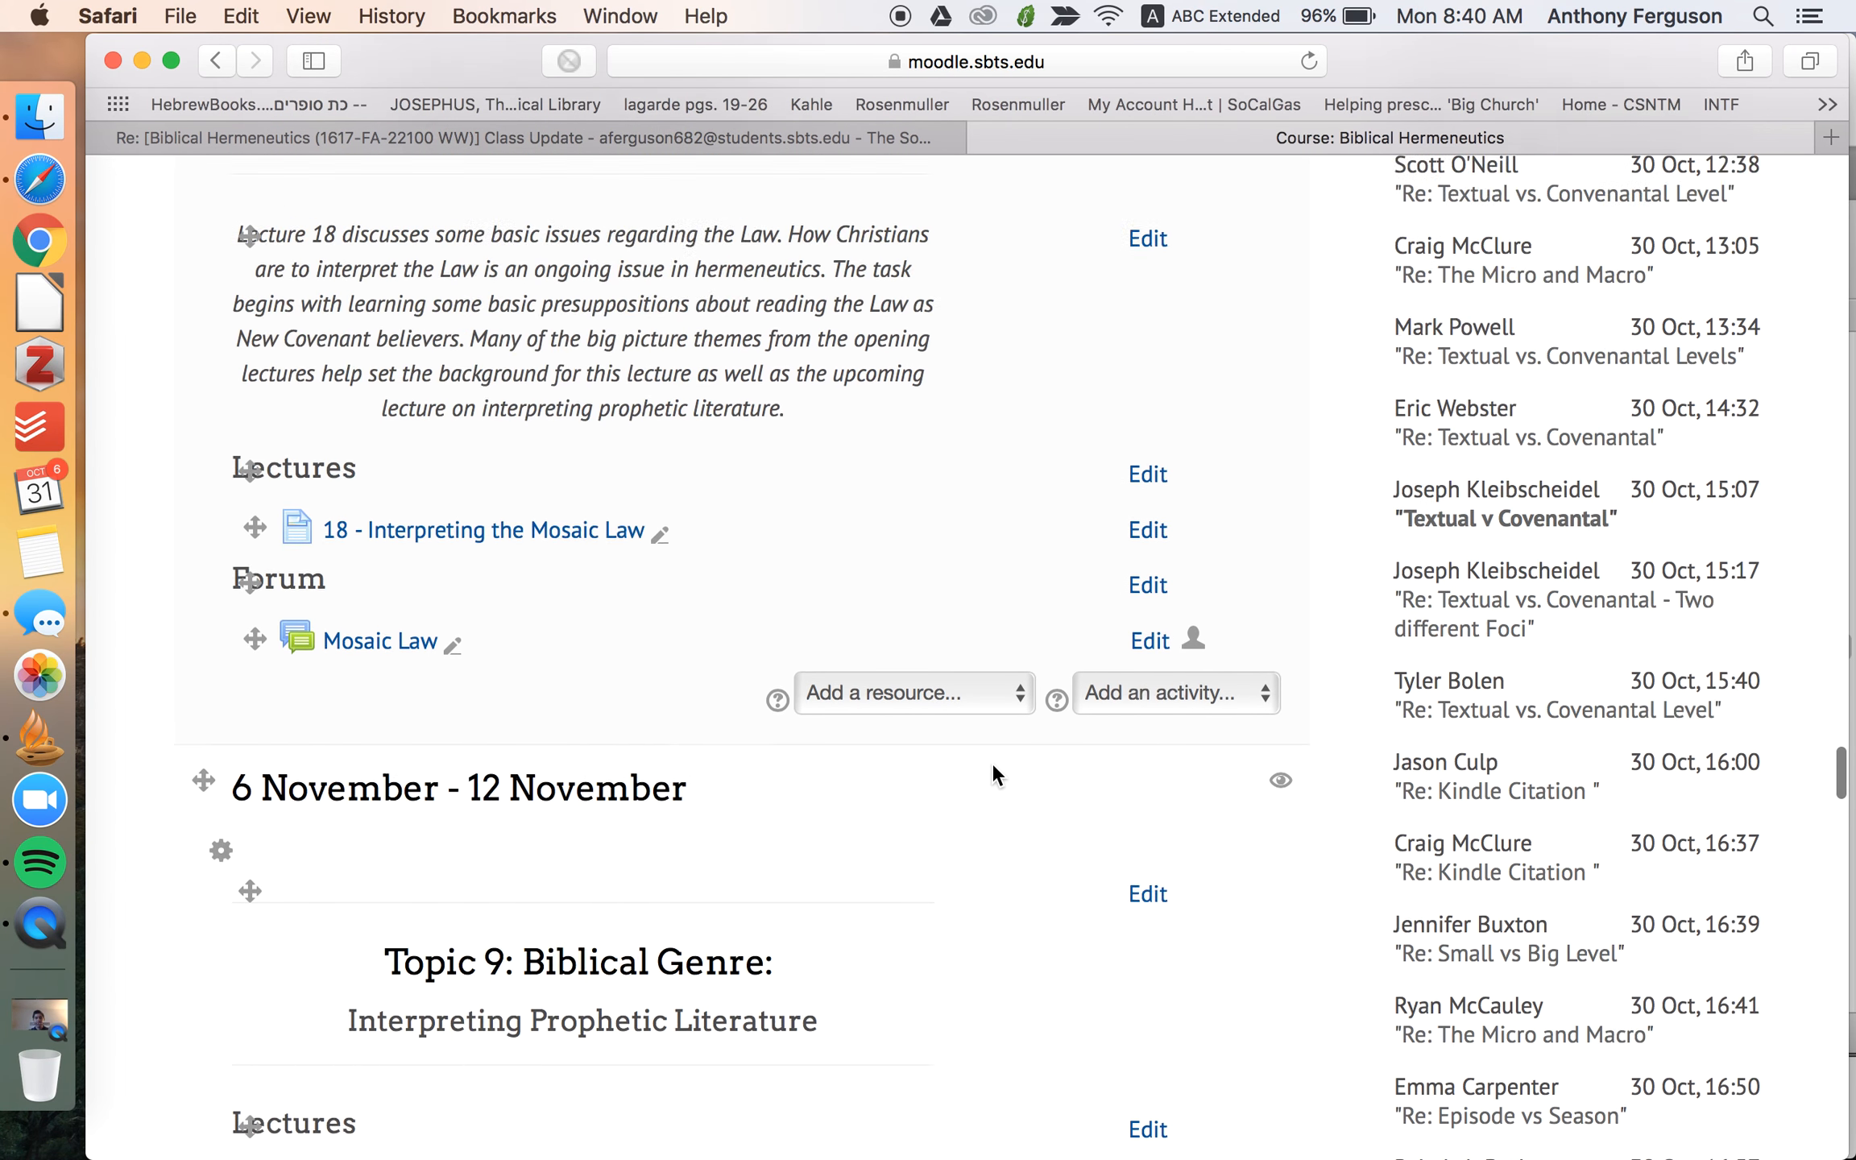
pyautogui.scroll(15, 993, 767)
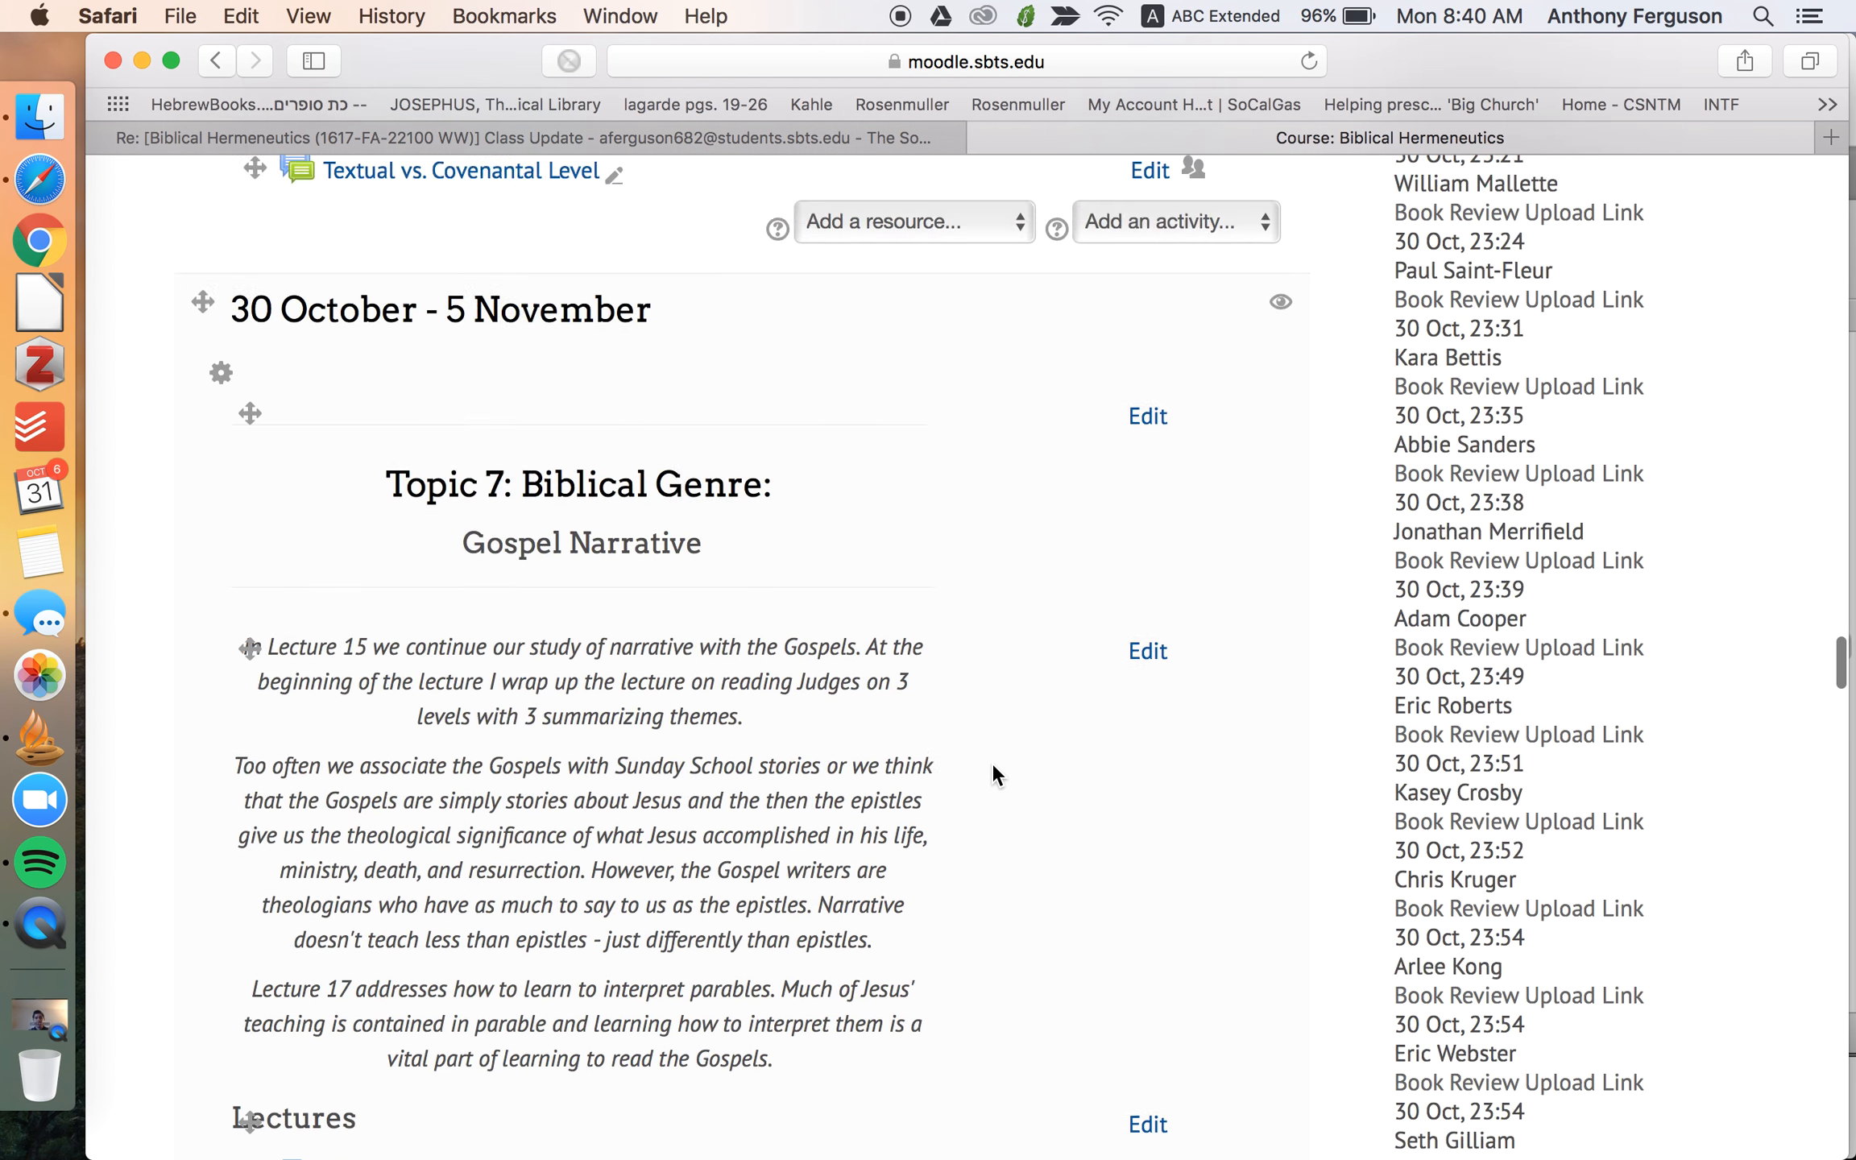
pyautogui.scroll(5, 994, 769)
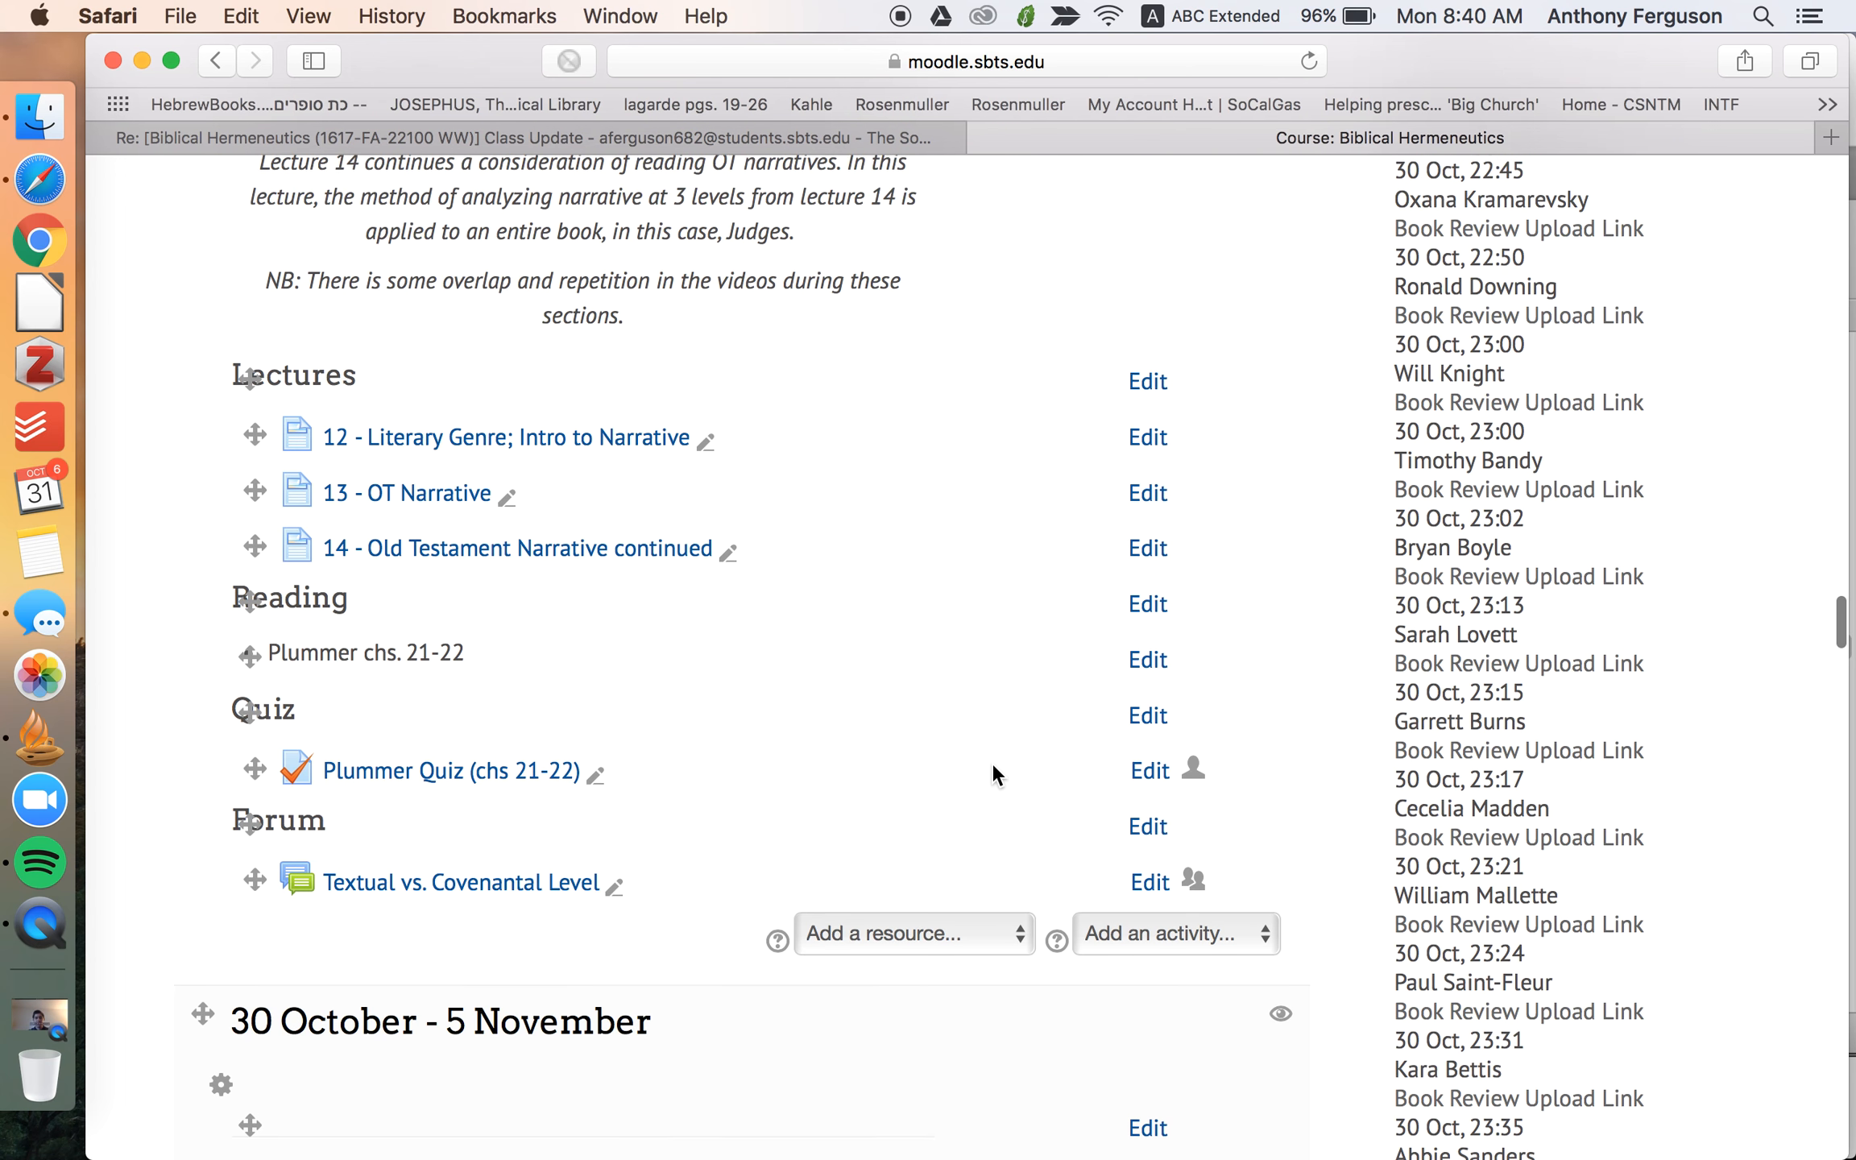
pyautogui.scroll(20, 642, 869)
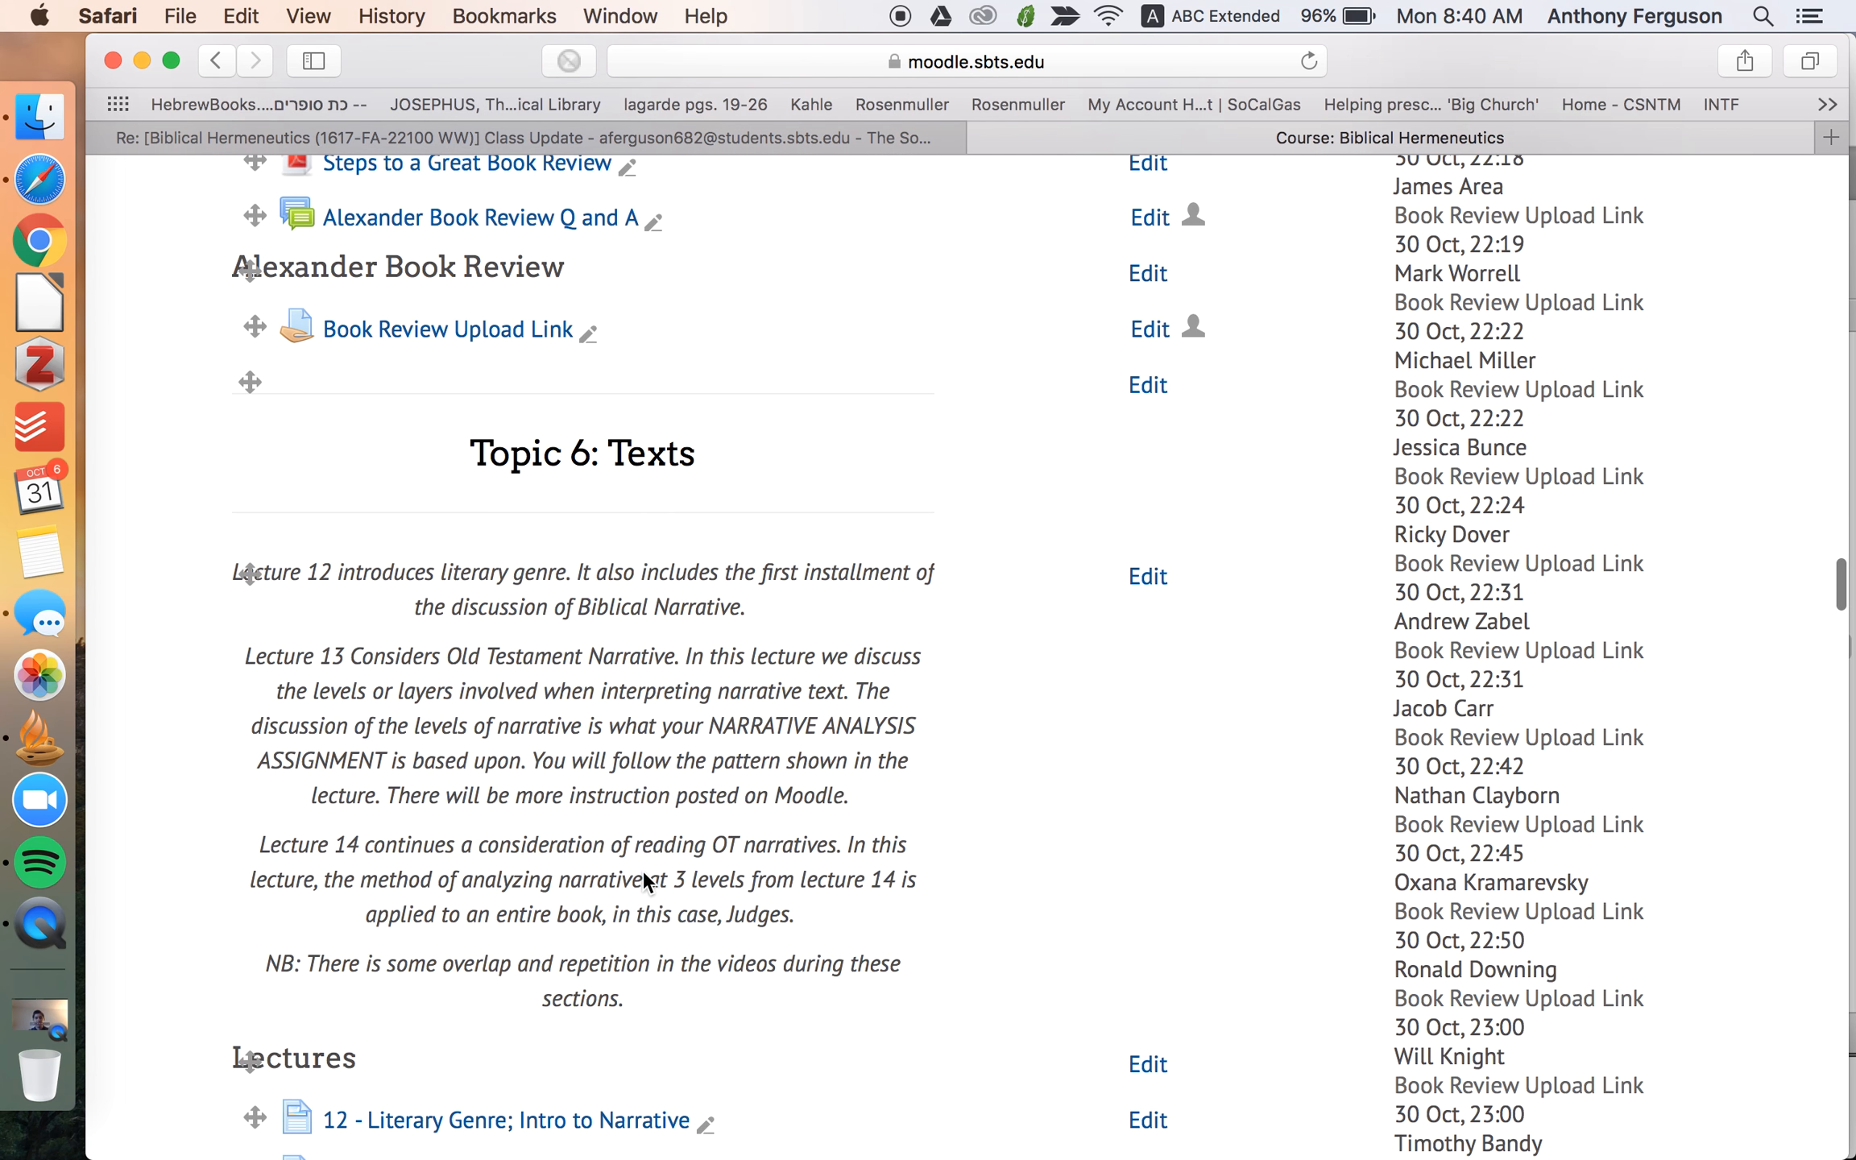
pyautogui.scroll(10, 645, 872)
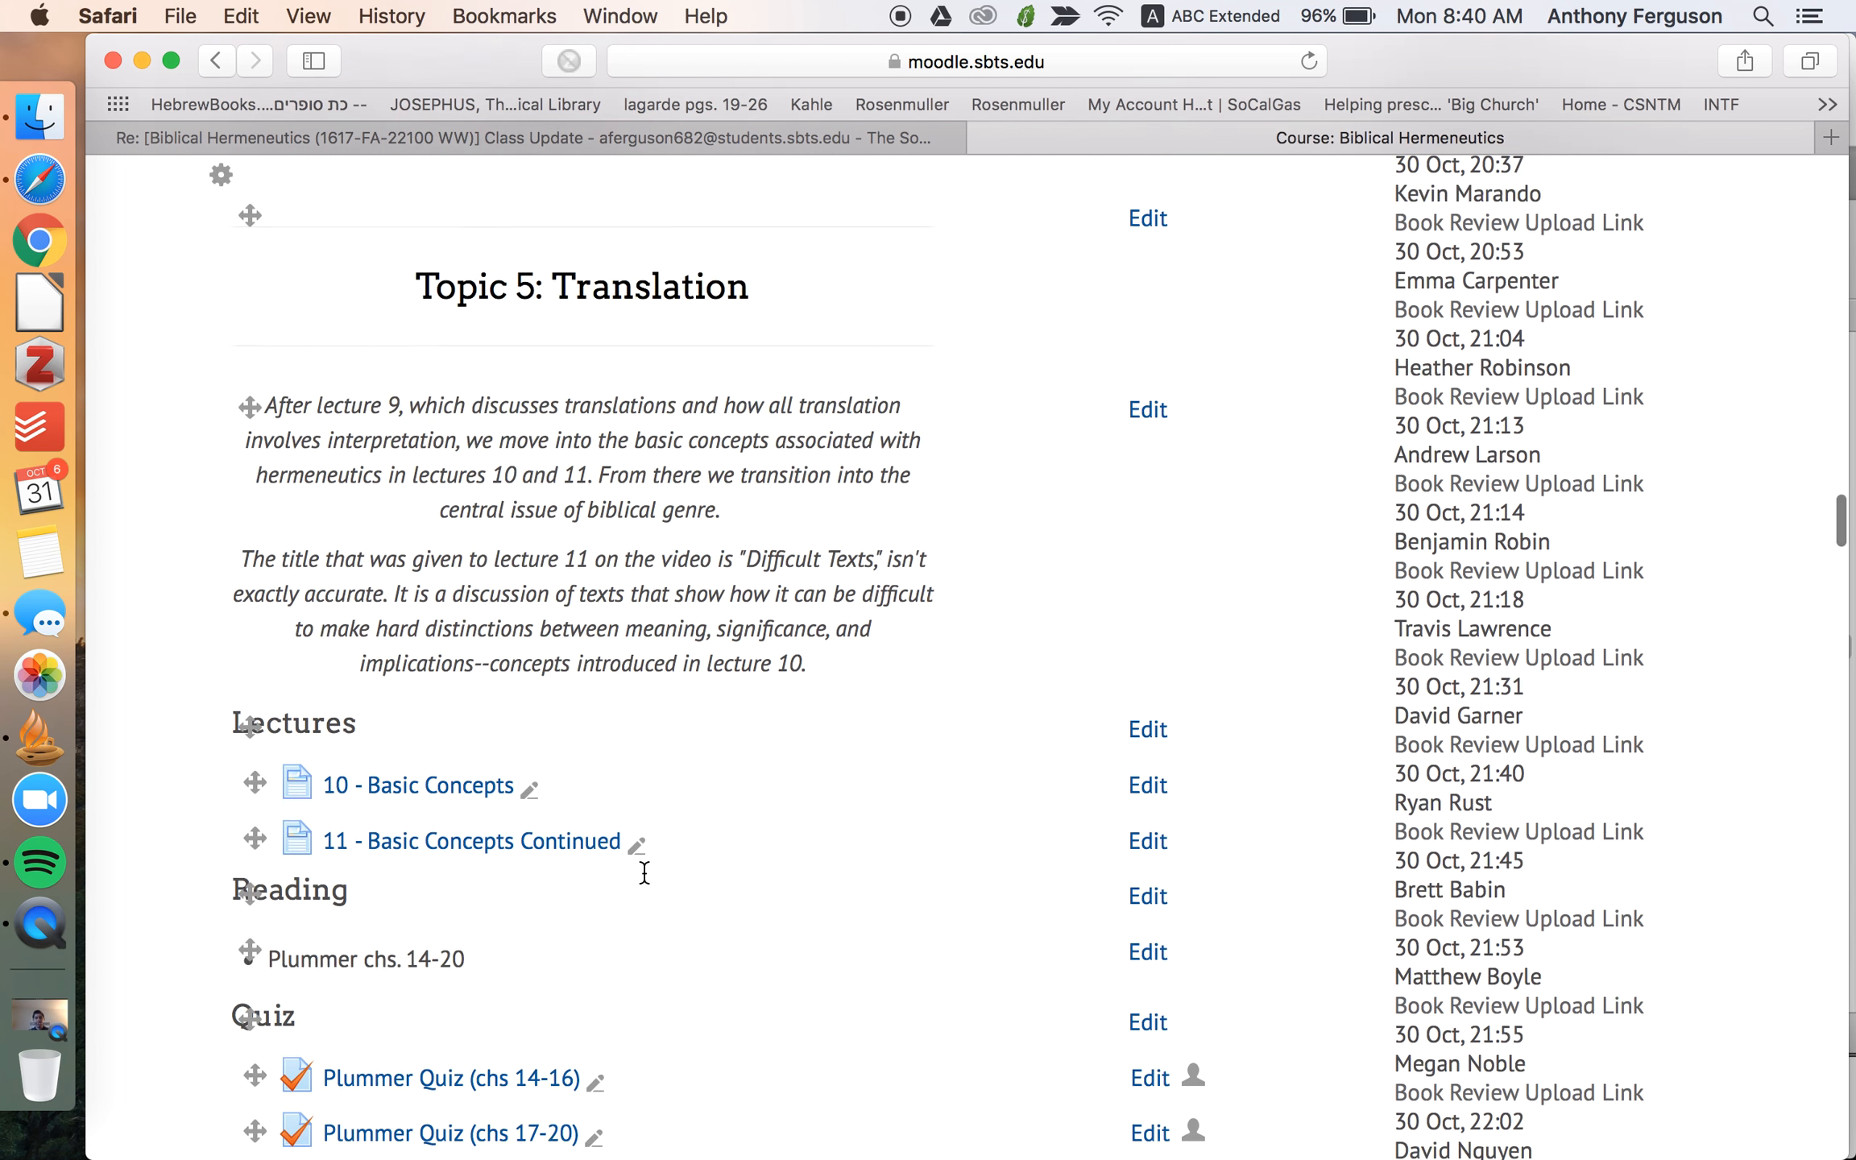
pyautogui.scroll(-20, 645, 872)
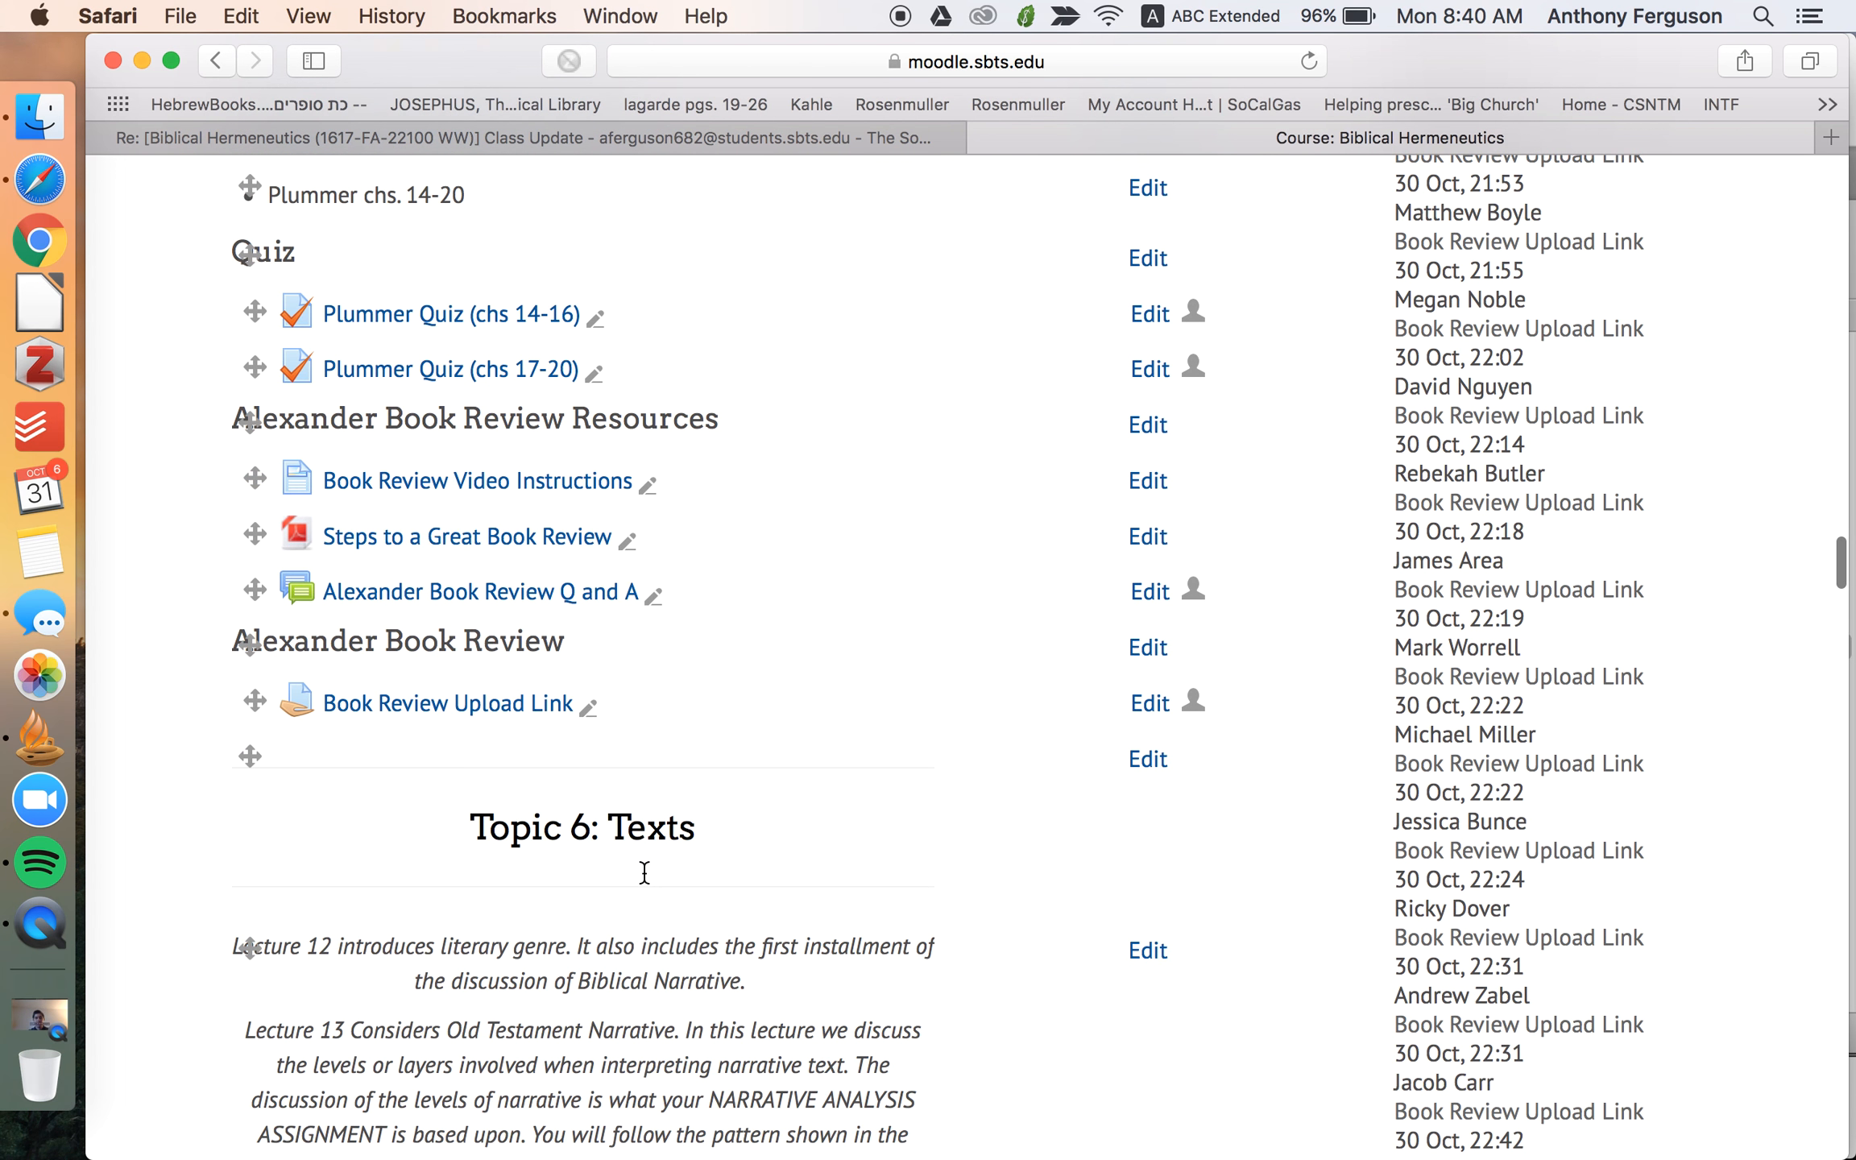
pyautogui.scroll(20, 644, 872)
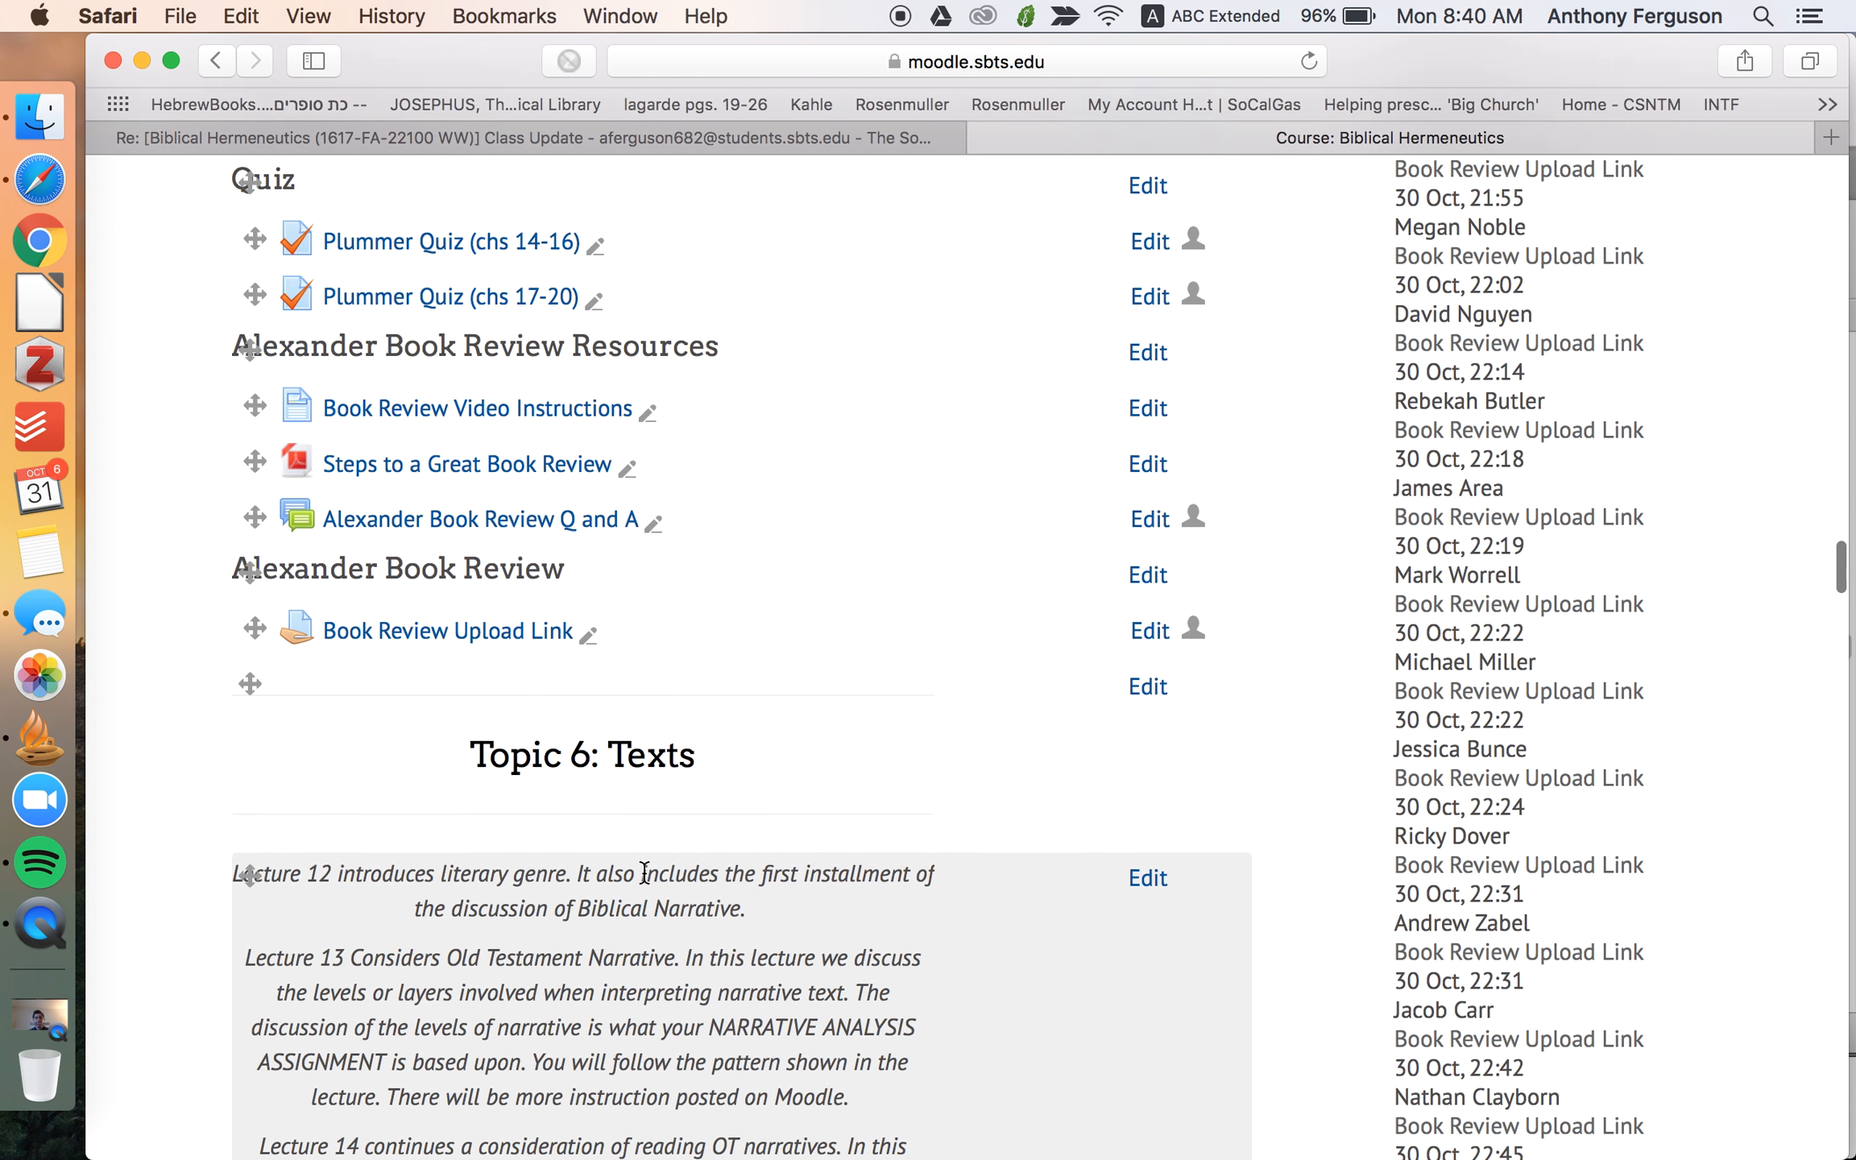
pyautogui.scroll(-20, 644, 872)
pyautogui.scroll(-20, 642, 868)
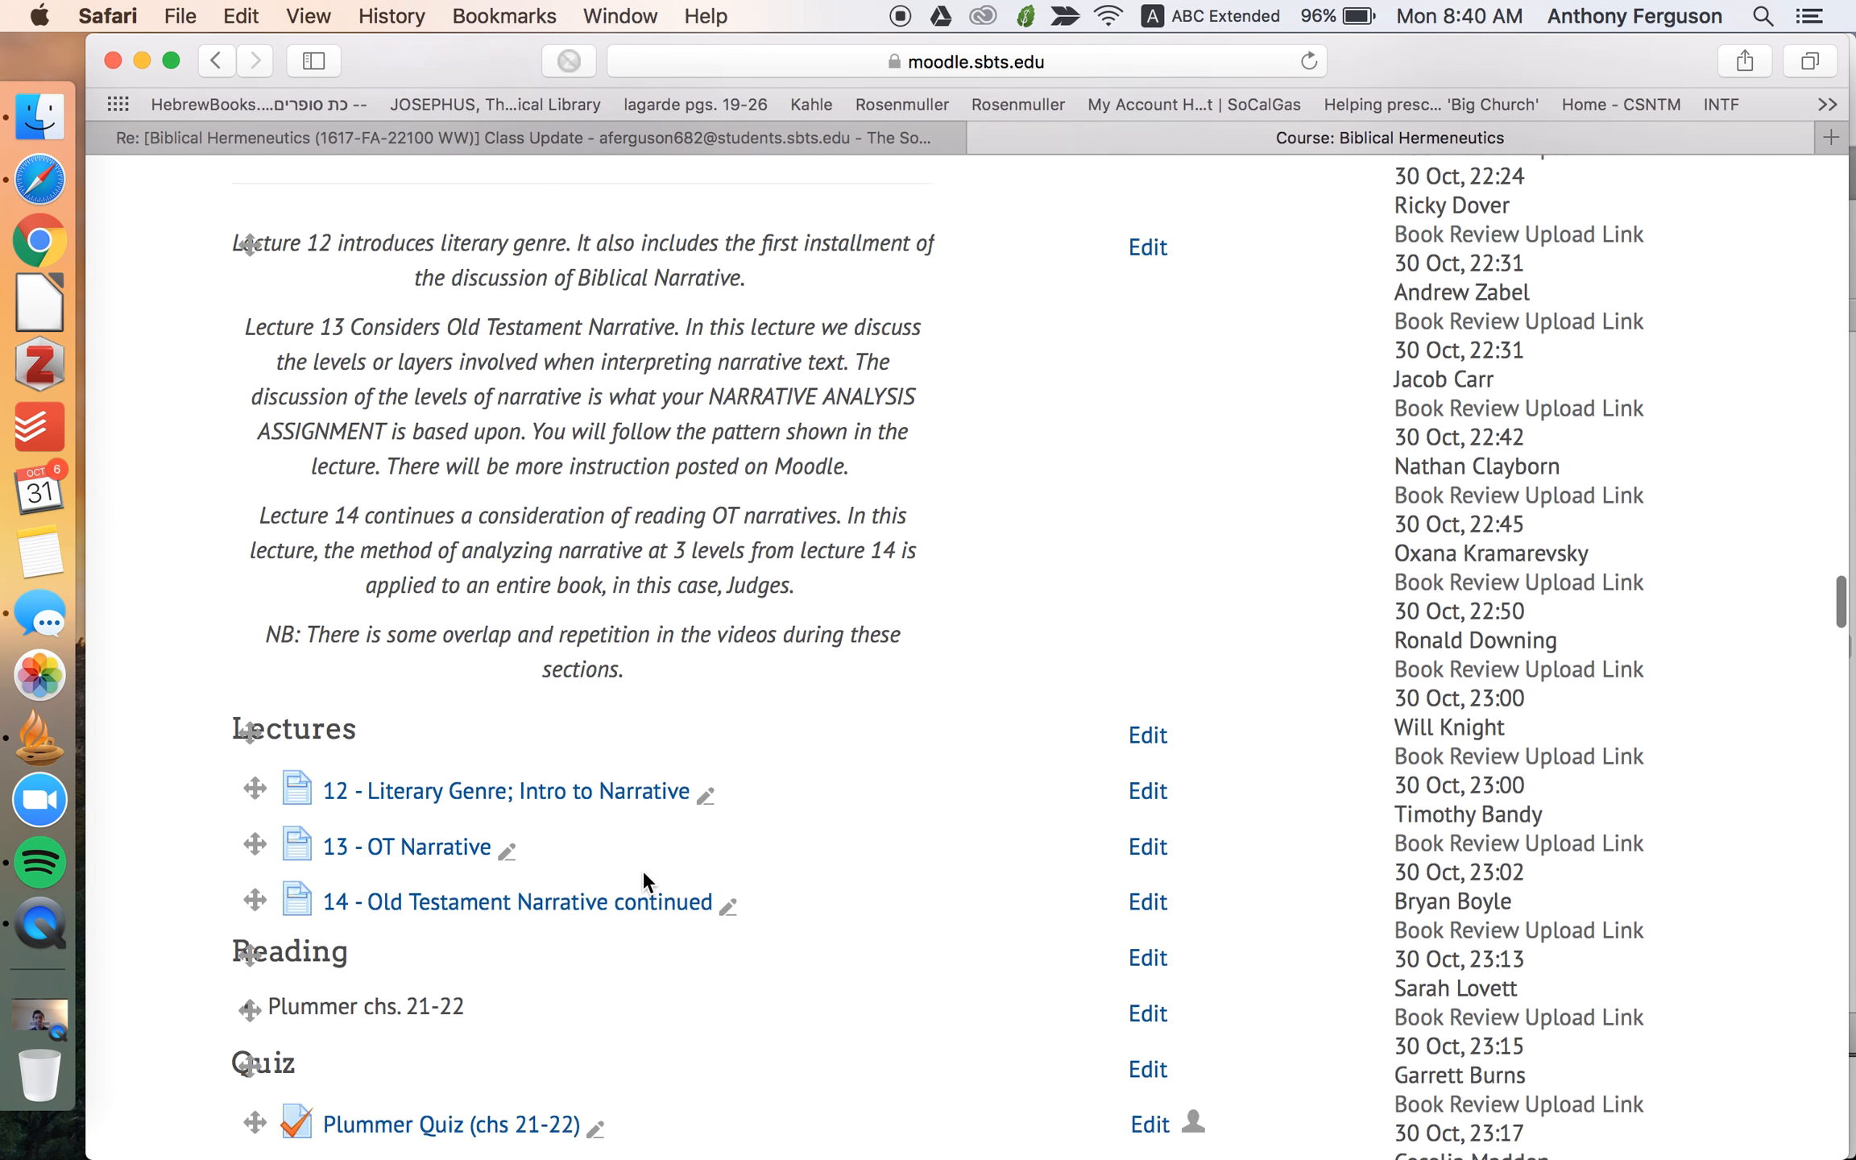
pyautogui.scroll(20, 642, 869)
pyautogui.scroll(13, 642, 869)
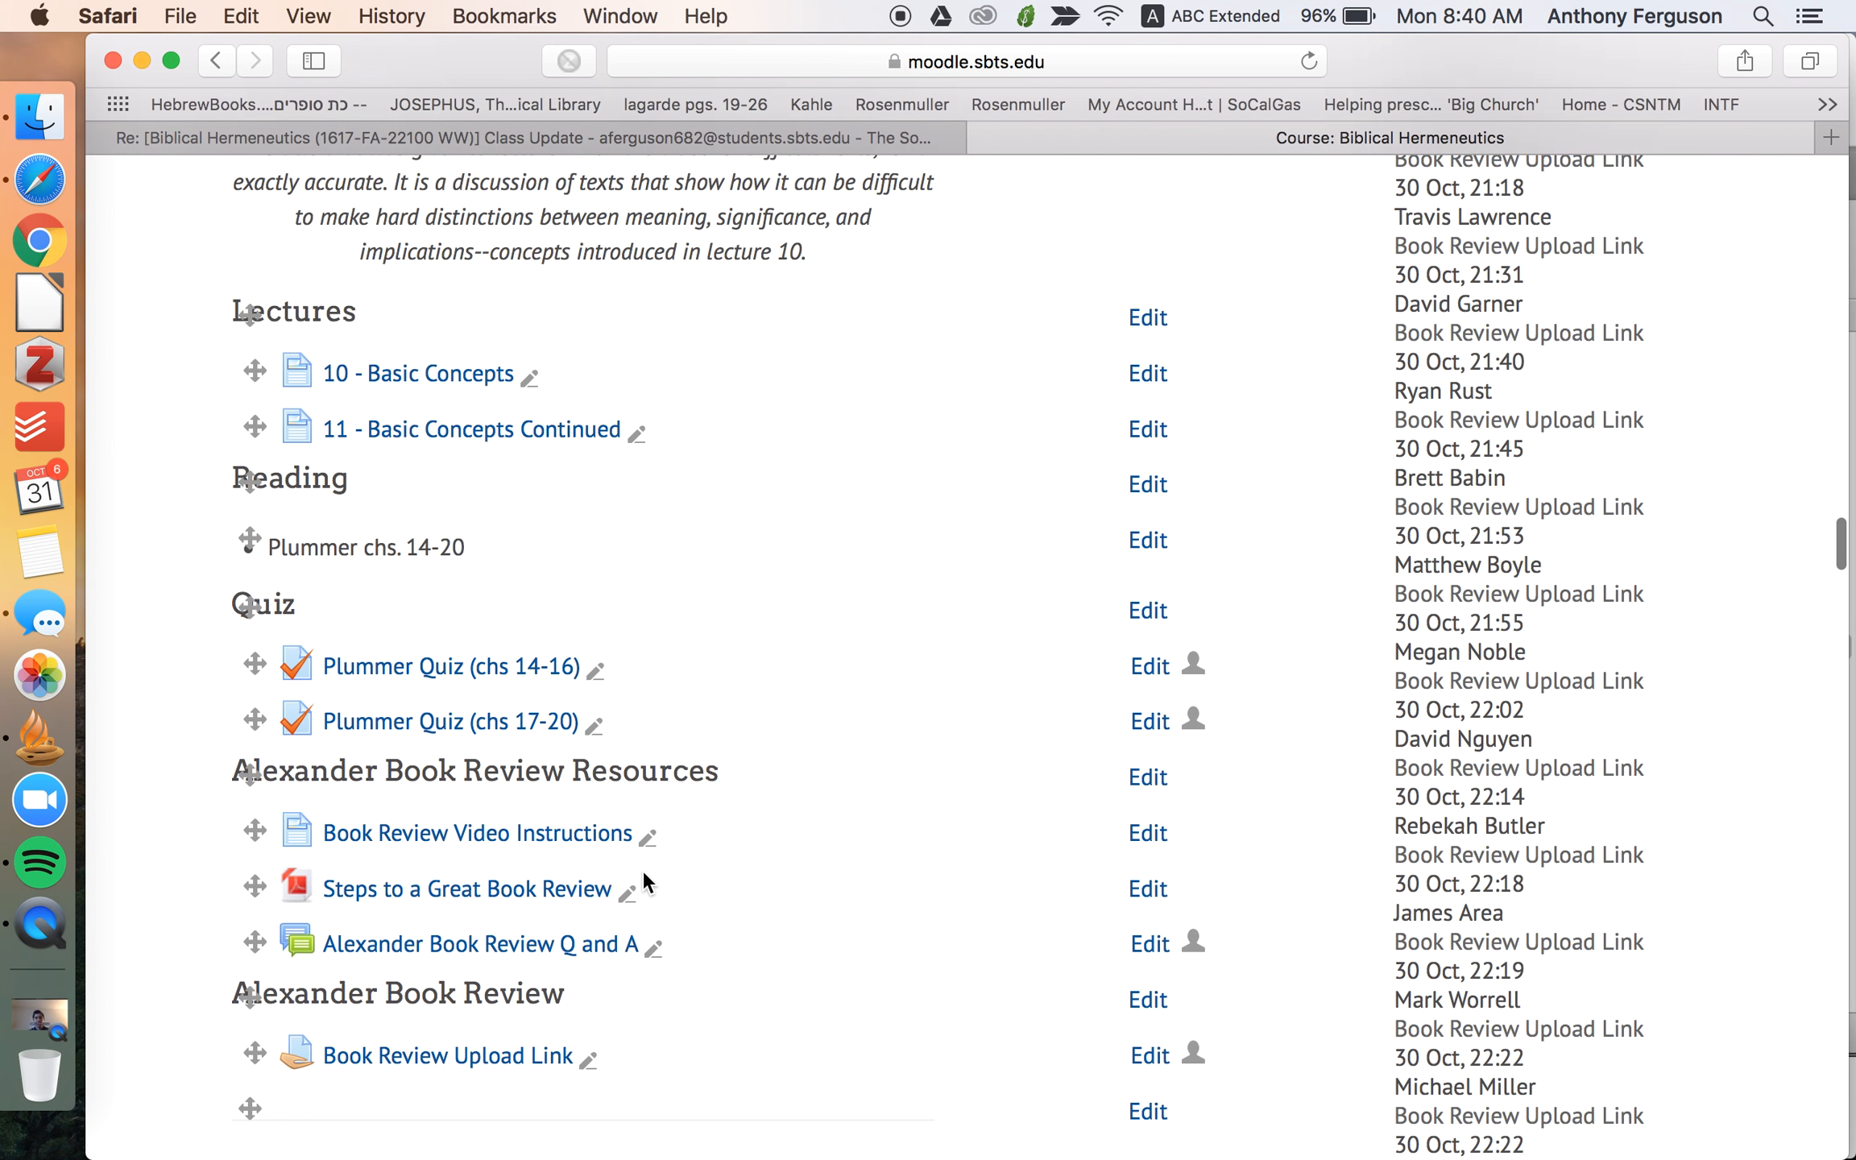
# - Open the settings of Plummer Quiz (chs 14-16) and start adding a user override
pyautogui.click(1151, 665)
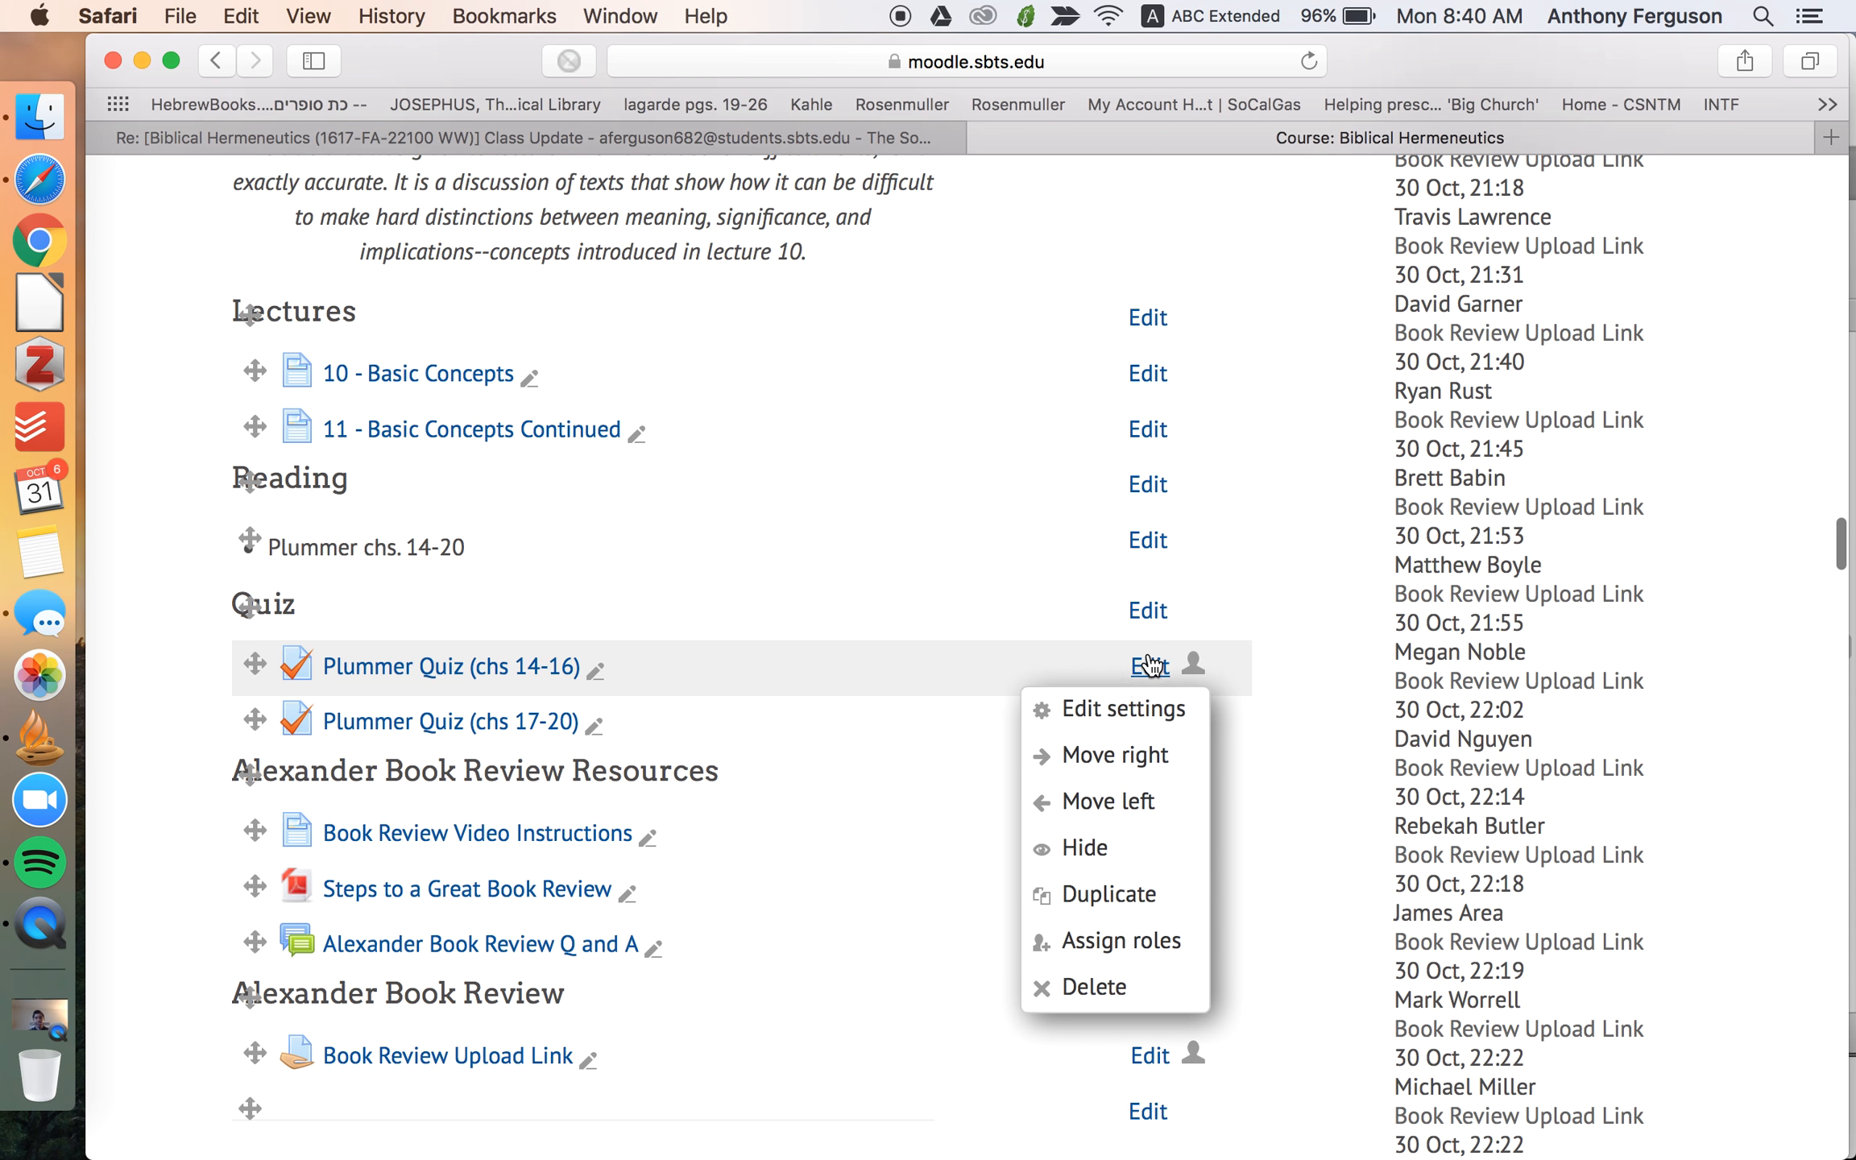
pyautogui.click(1121, 697)
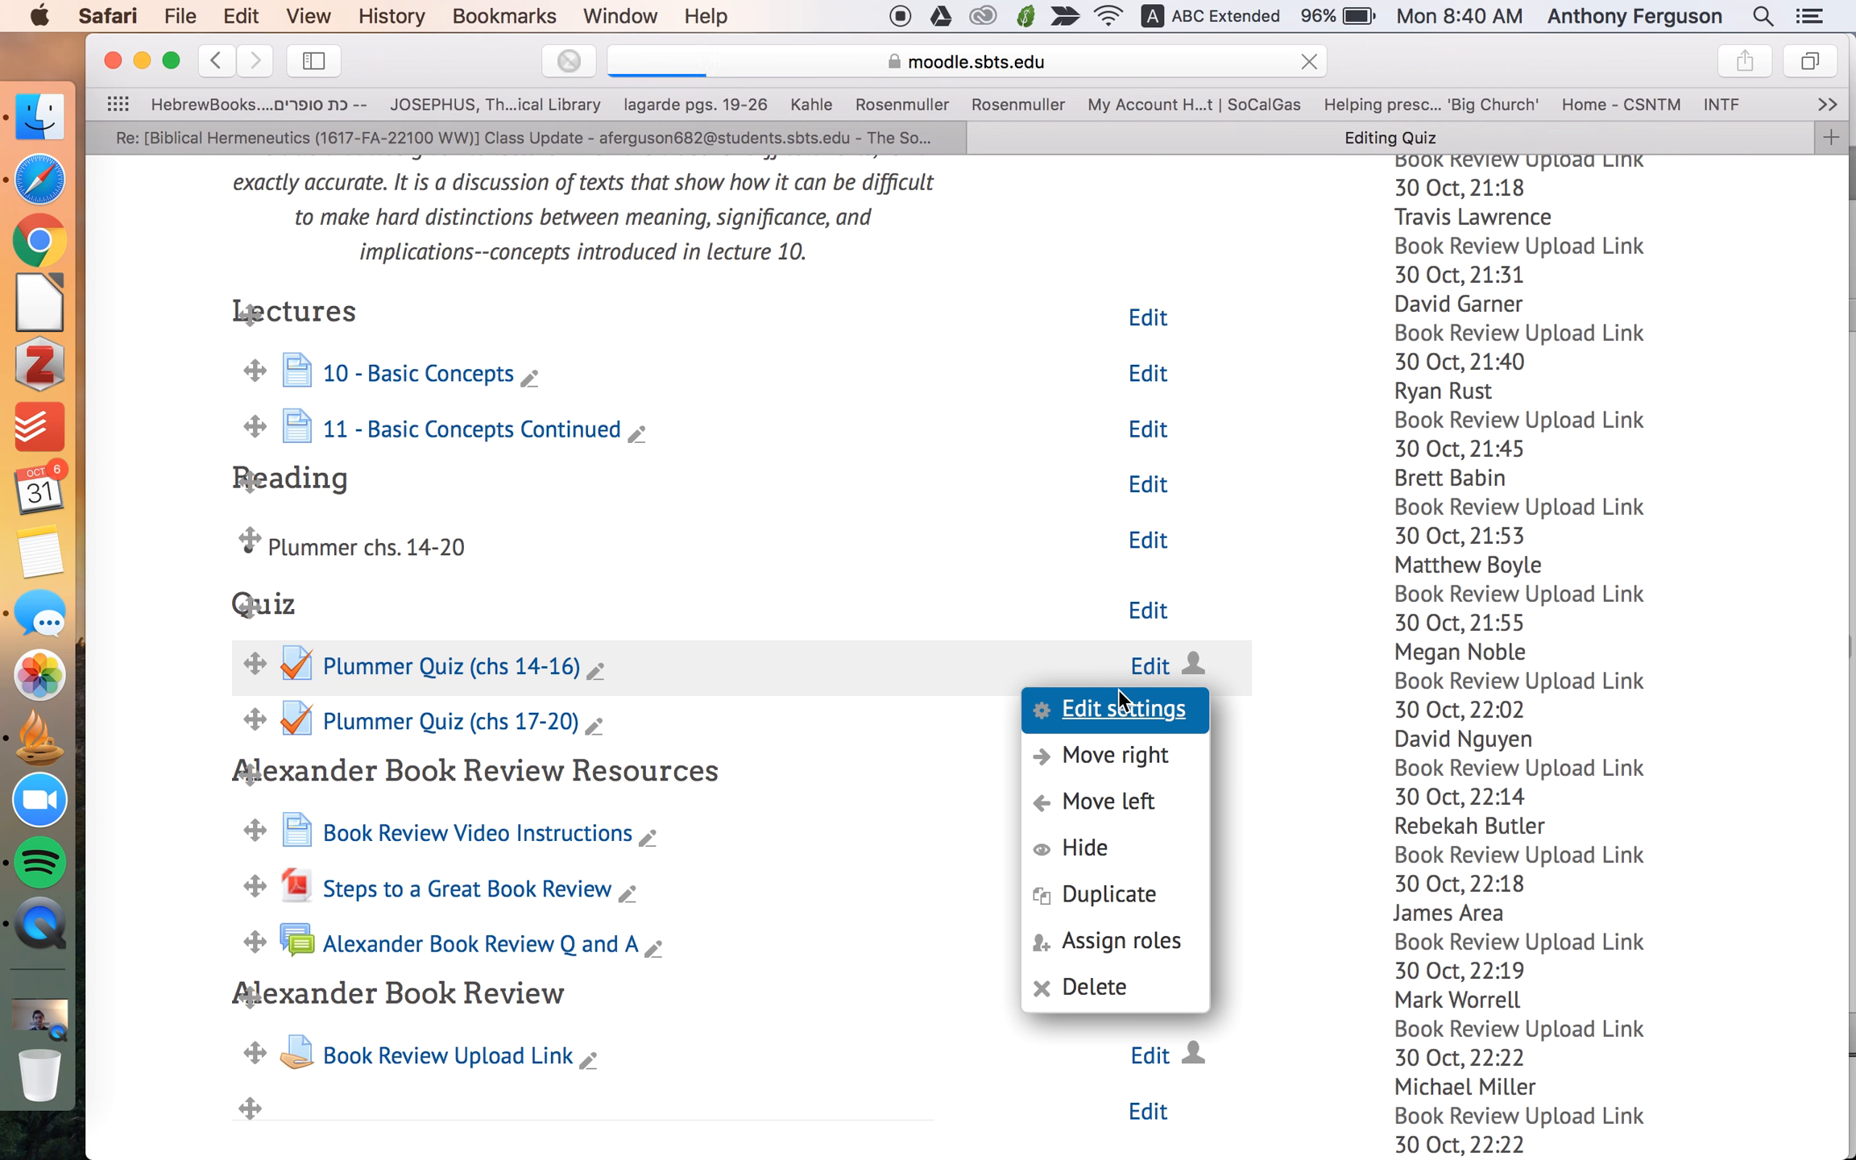
pyautogui.scroll(-10, 1250, 741)
pyautogui.scroll(-10, 1251, 746)
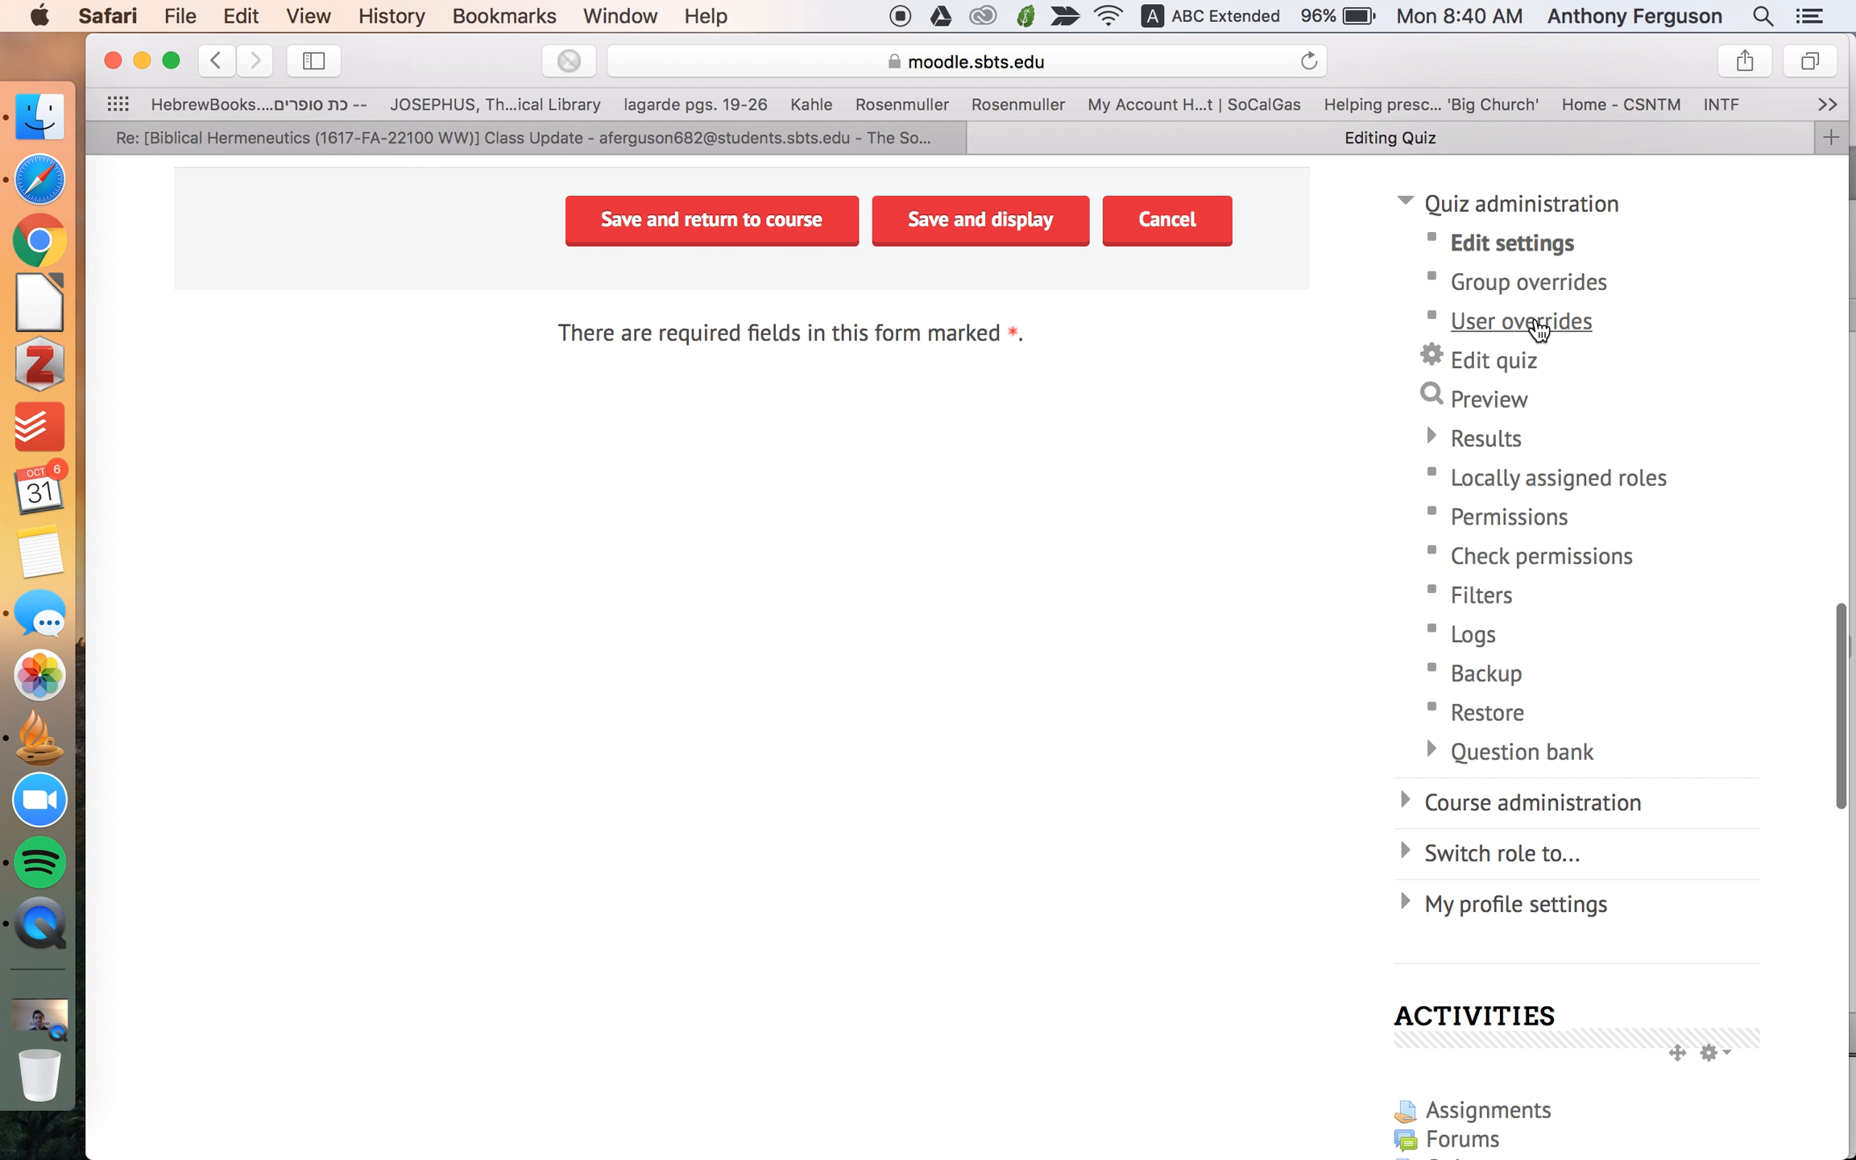
pyautogui.click(1537, 322)
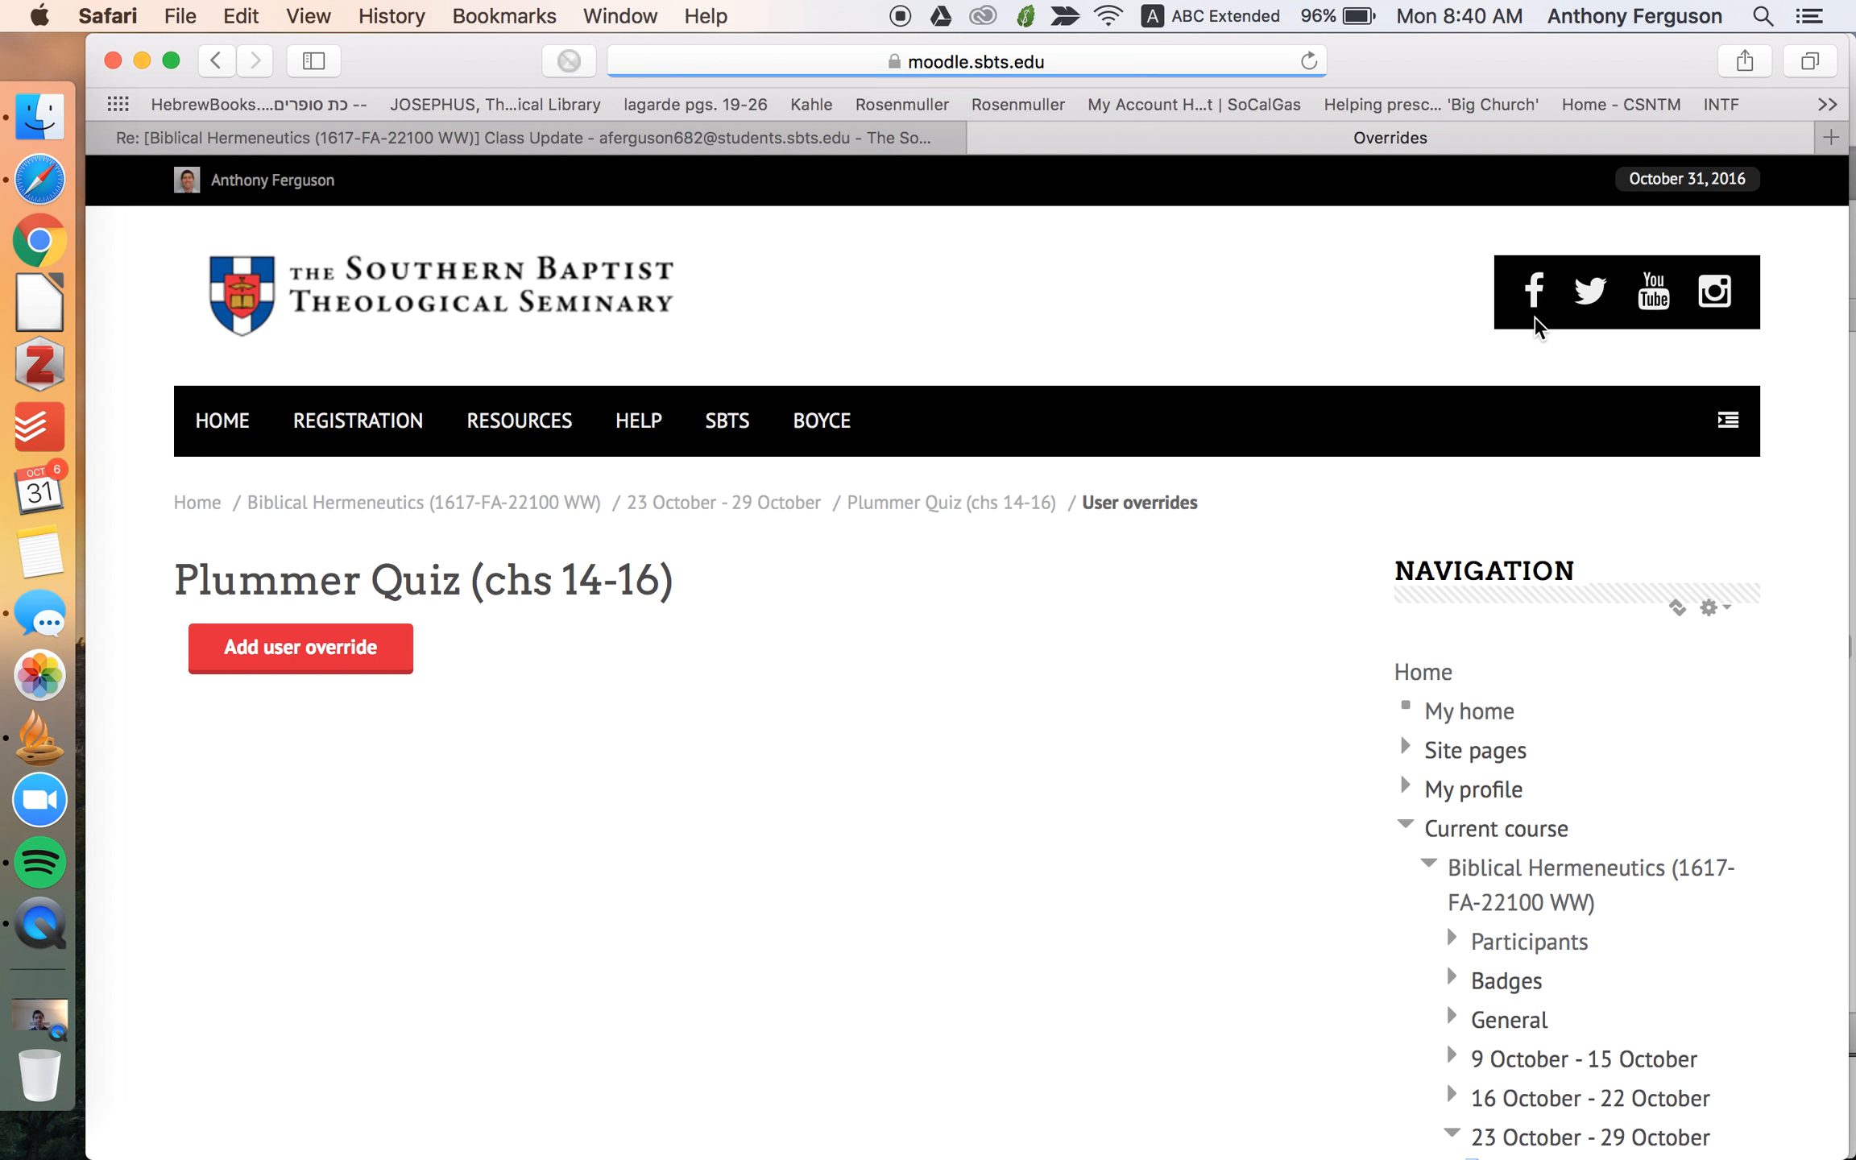
pyautogui.click(343, 641)
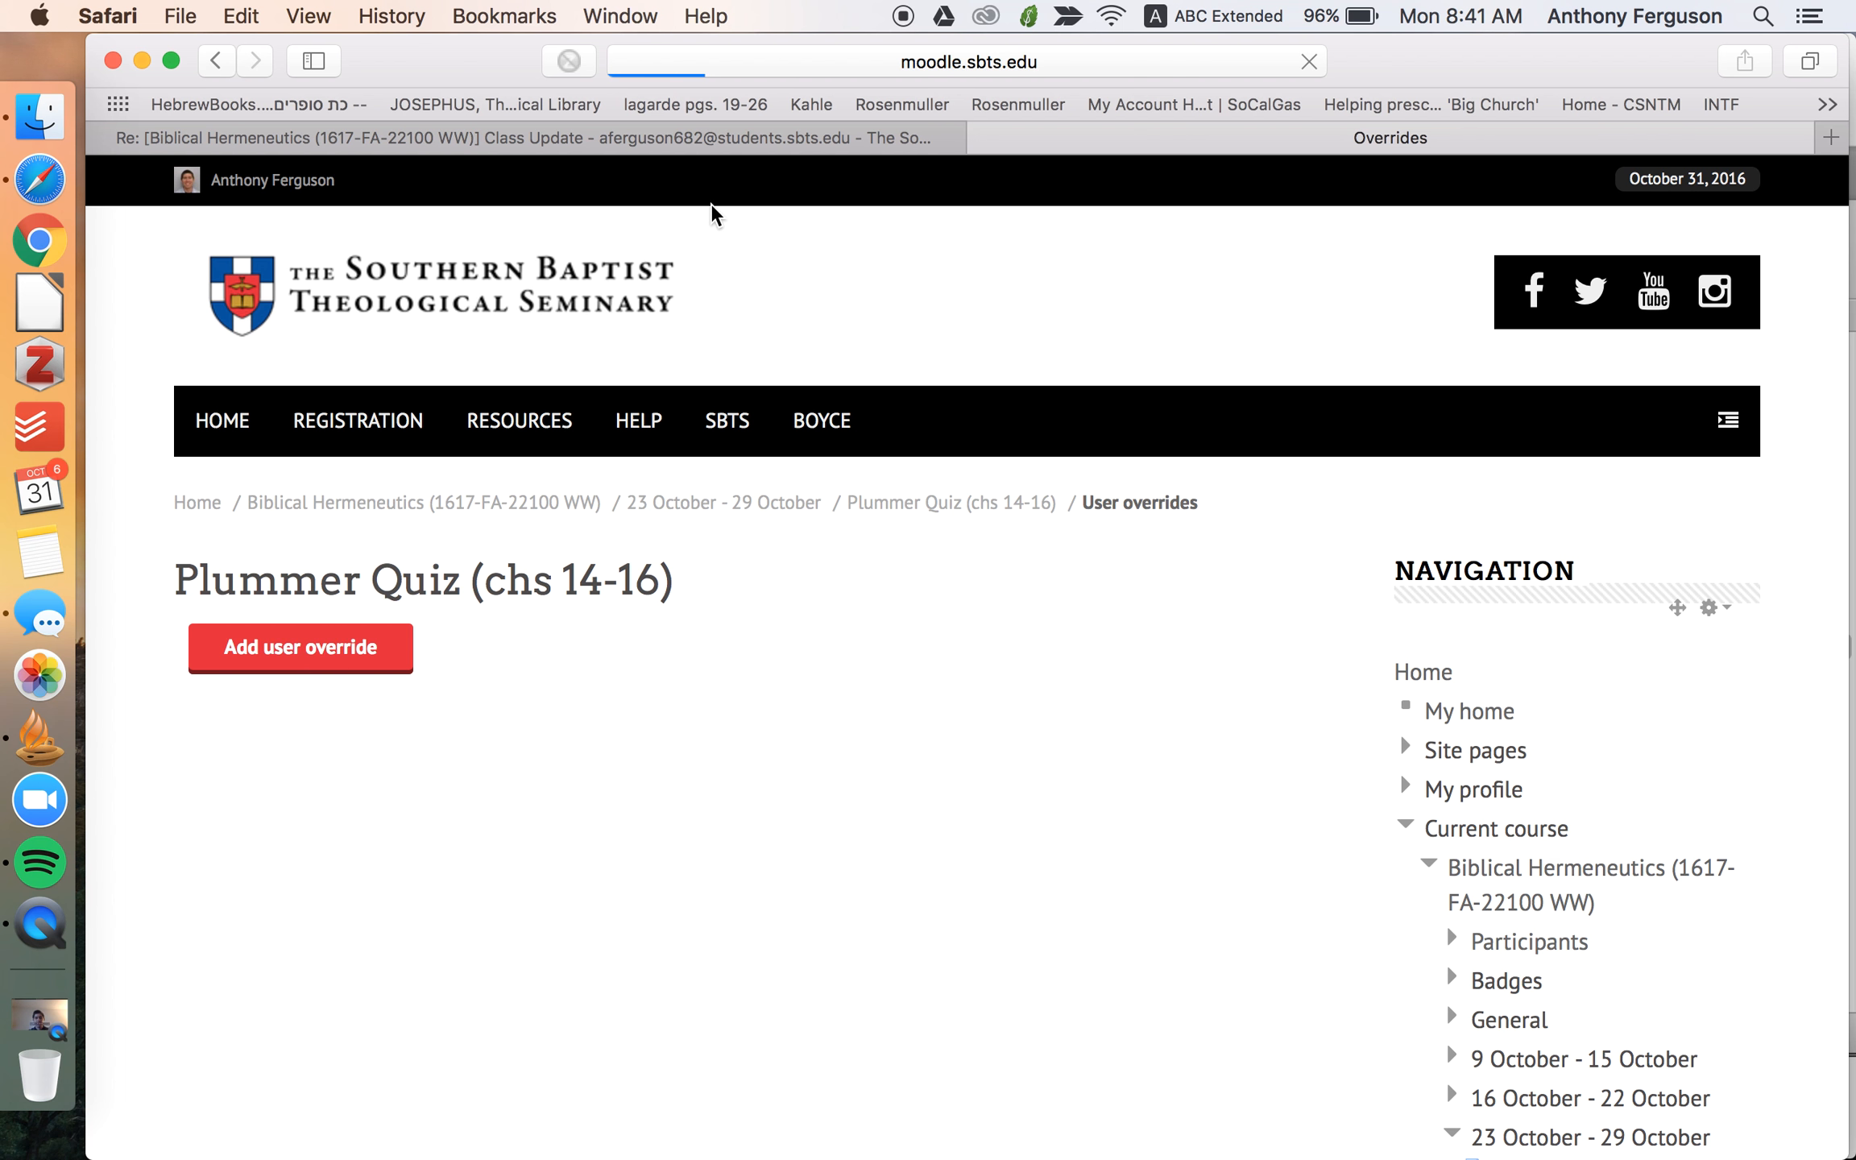
# - Check the student's name in the email, then search for and select that student as the override user
pyautogui.click(750, 138)
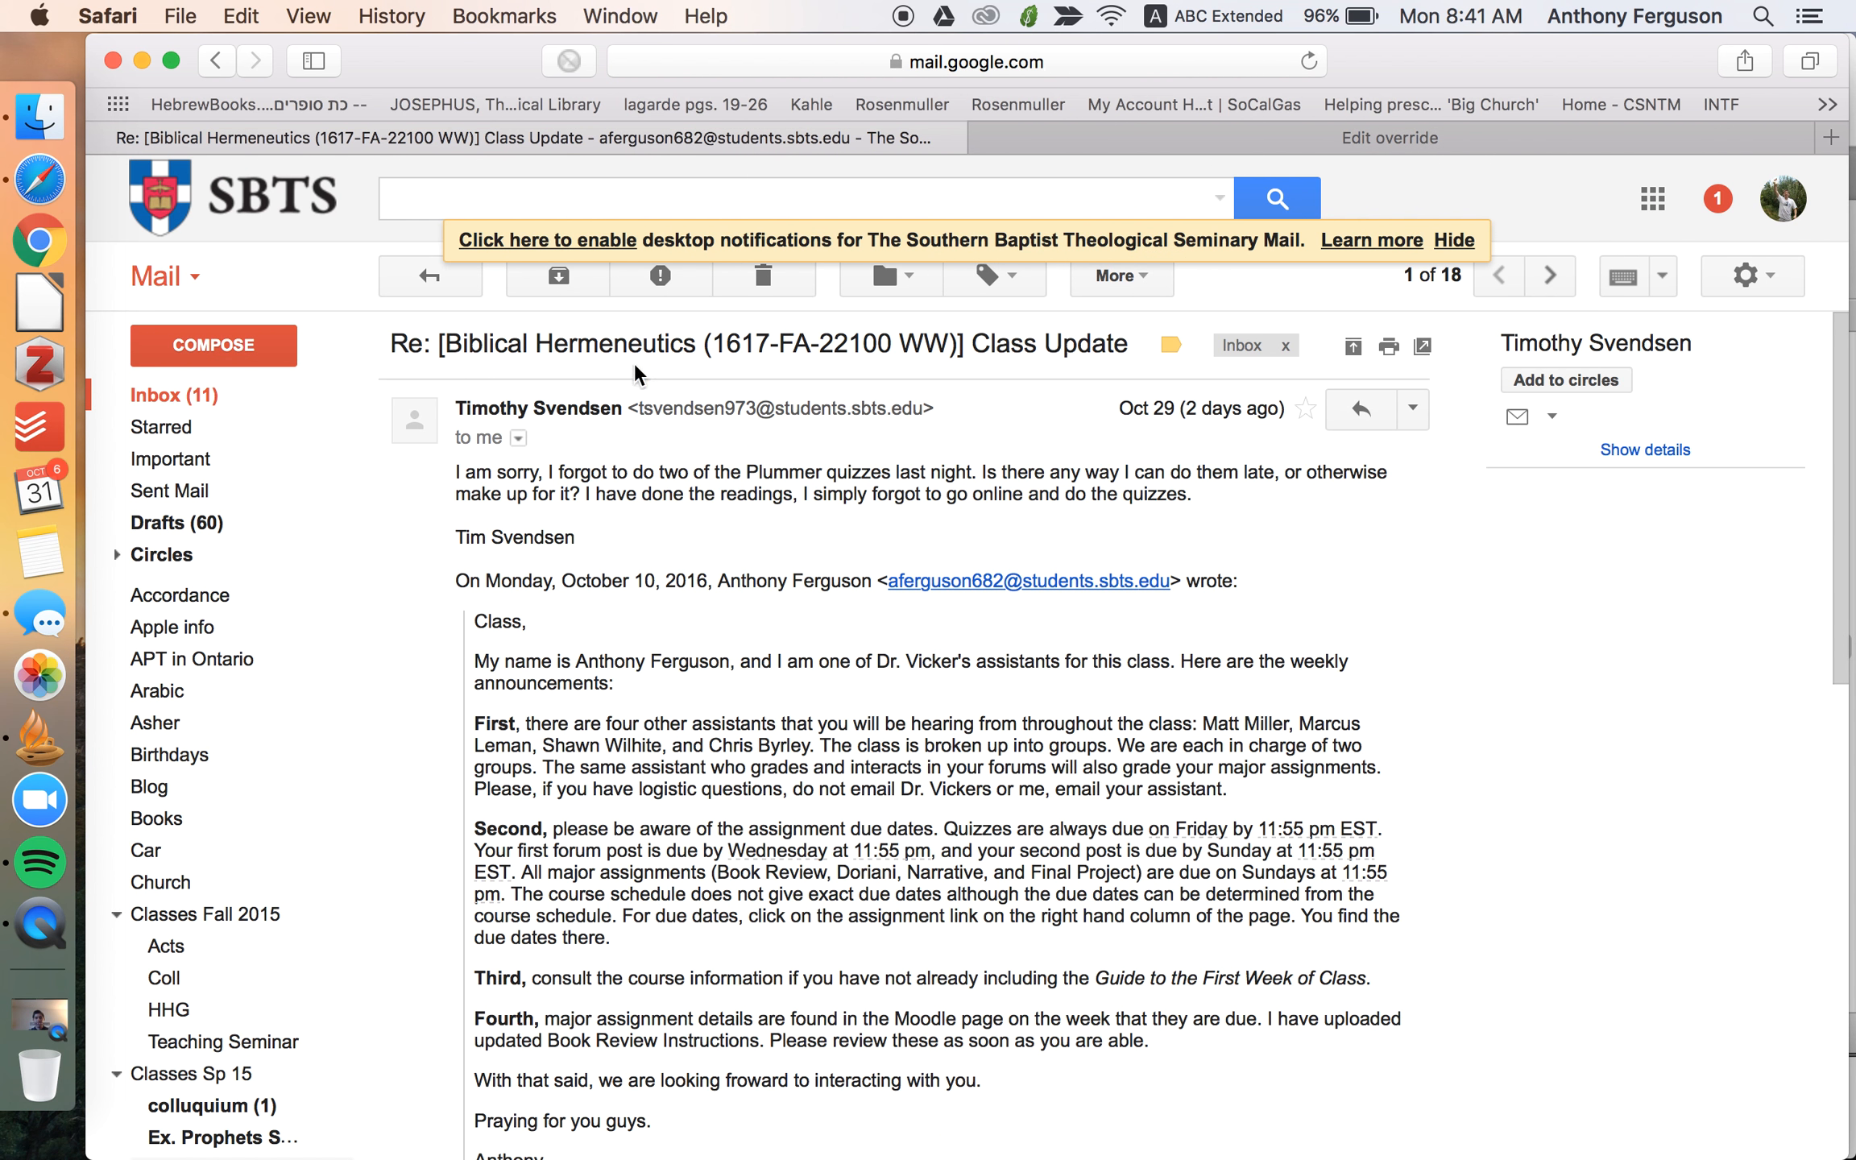
pyautogui.click(1224, 137)
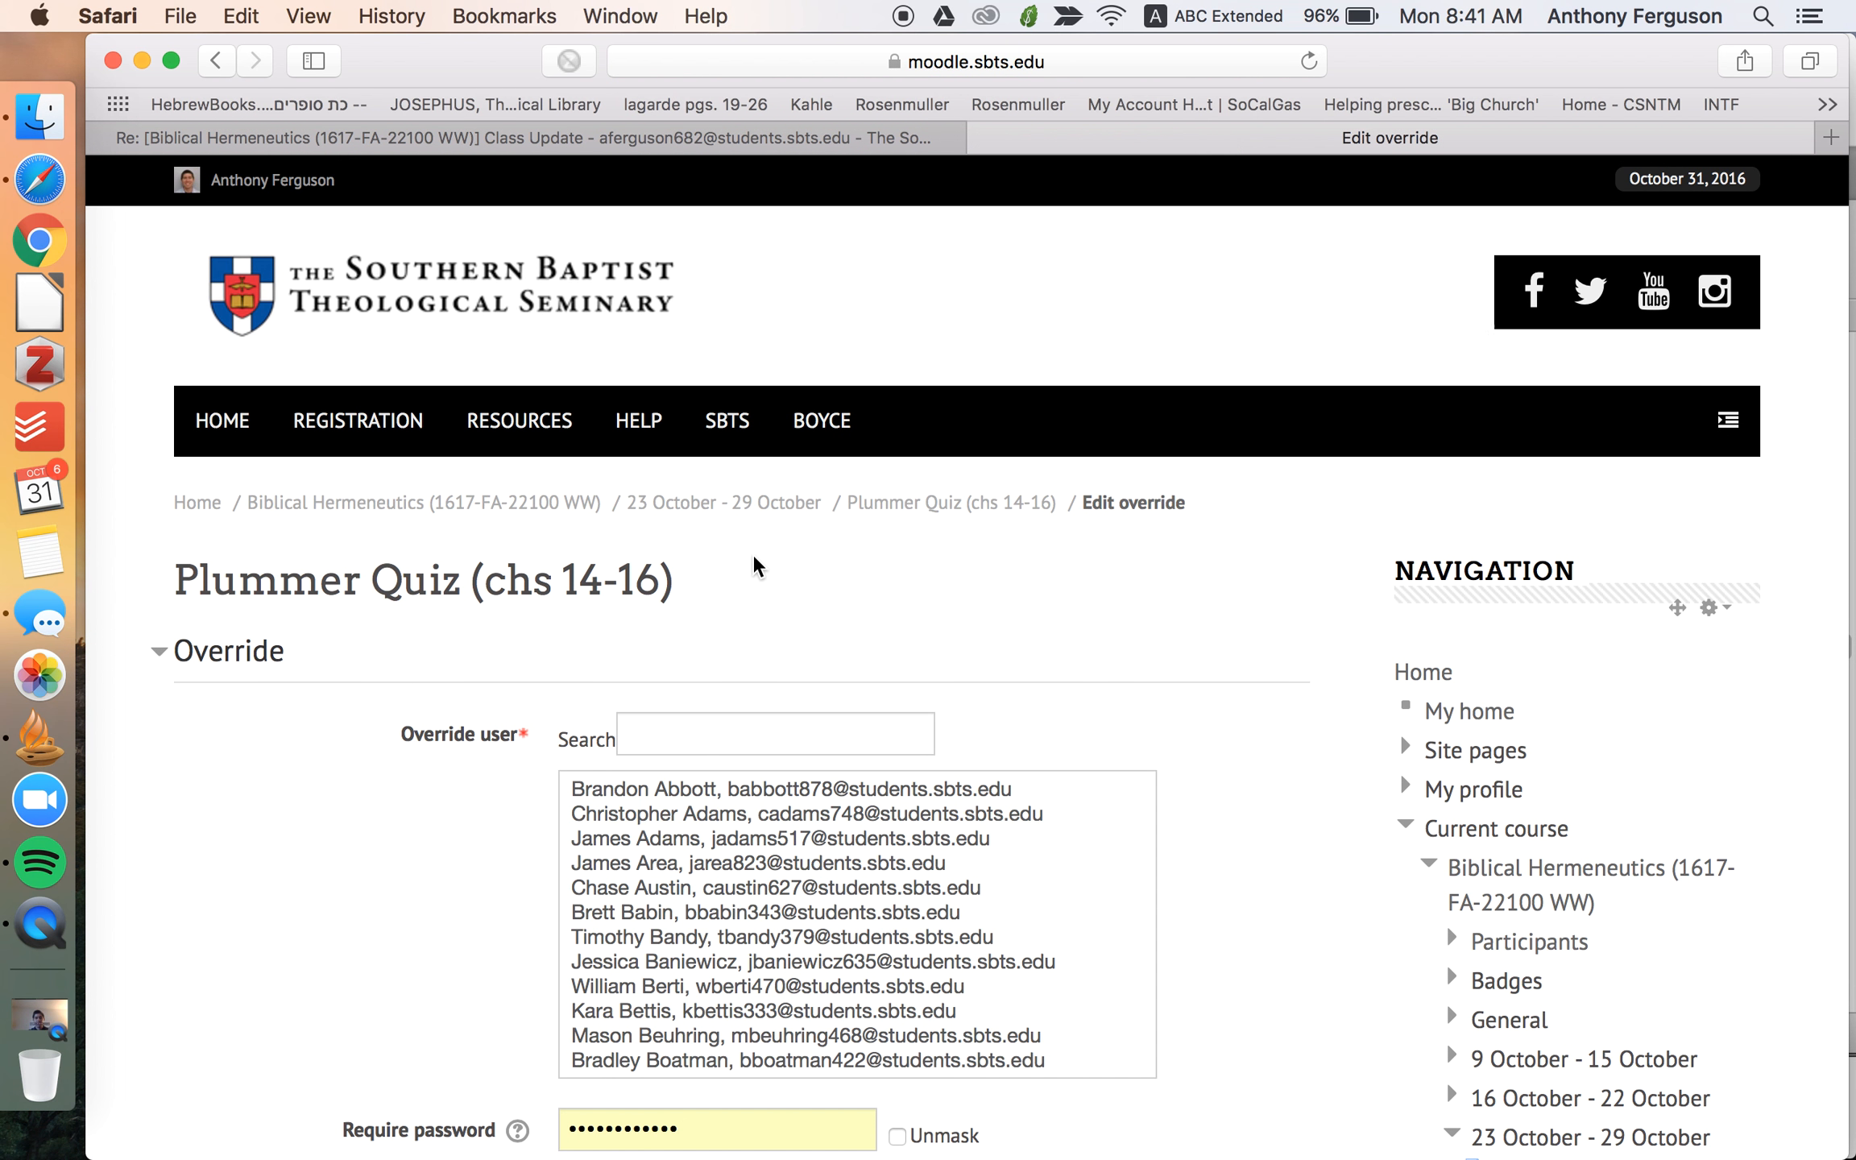
pyautogui.scroll(-5, 752, 554)
pyautogui.click(727, 384)
pyautogui.write('timo')
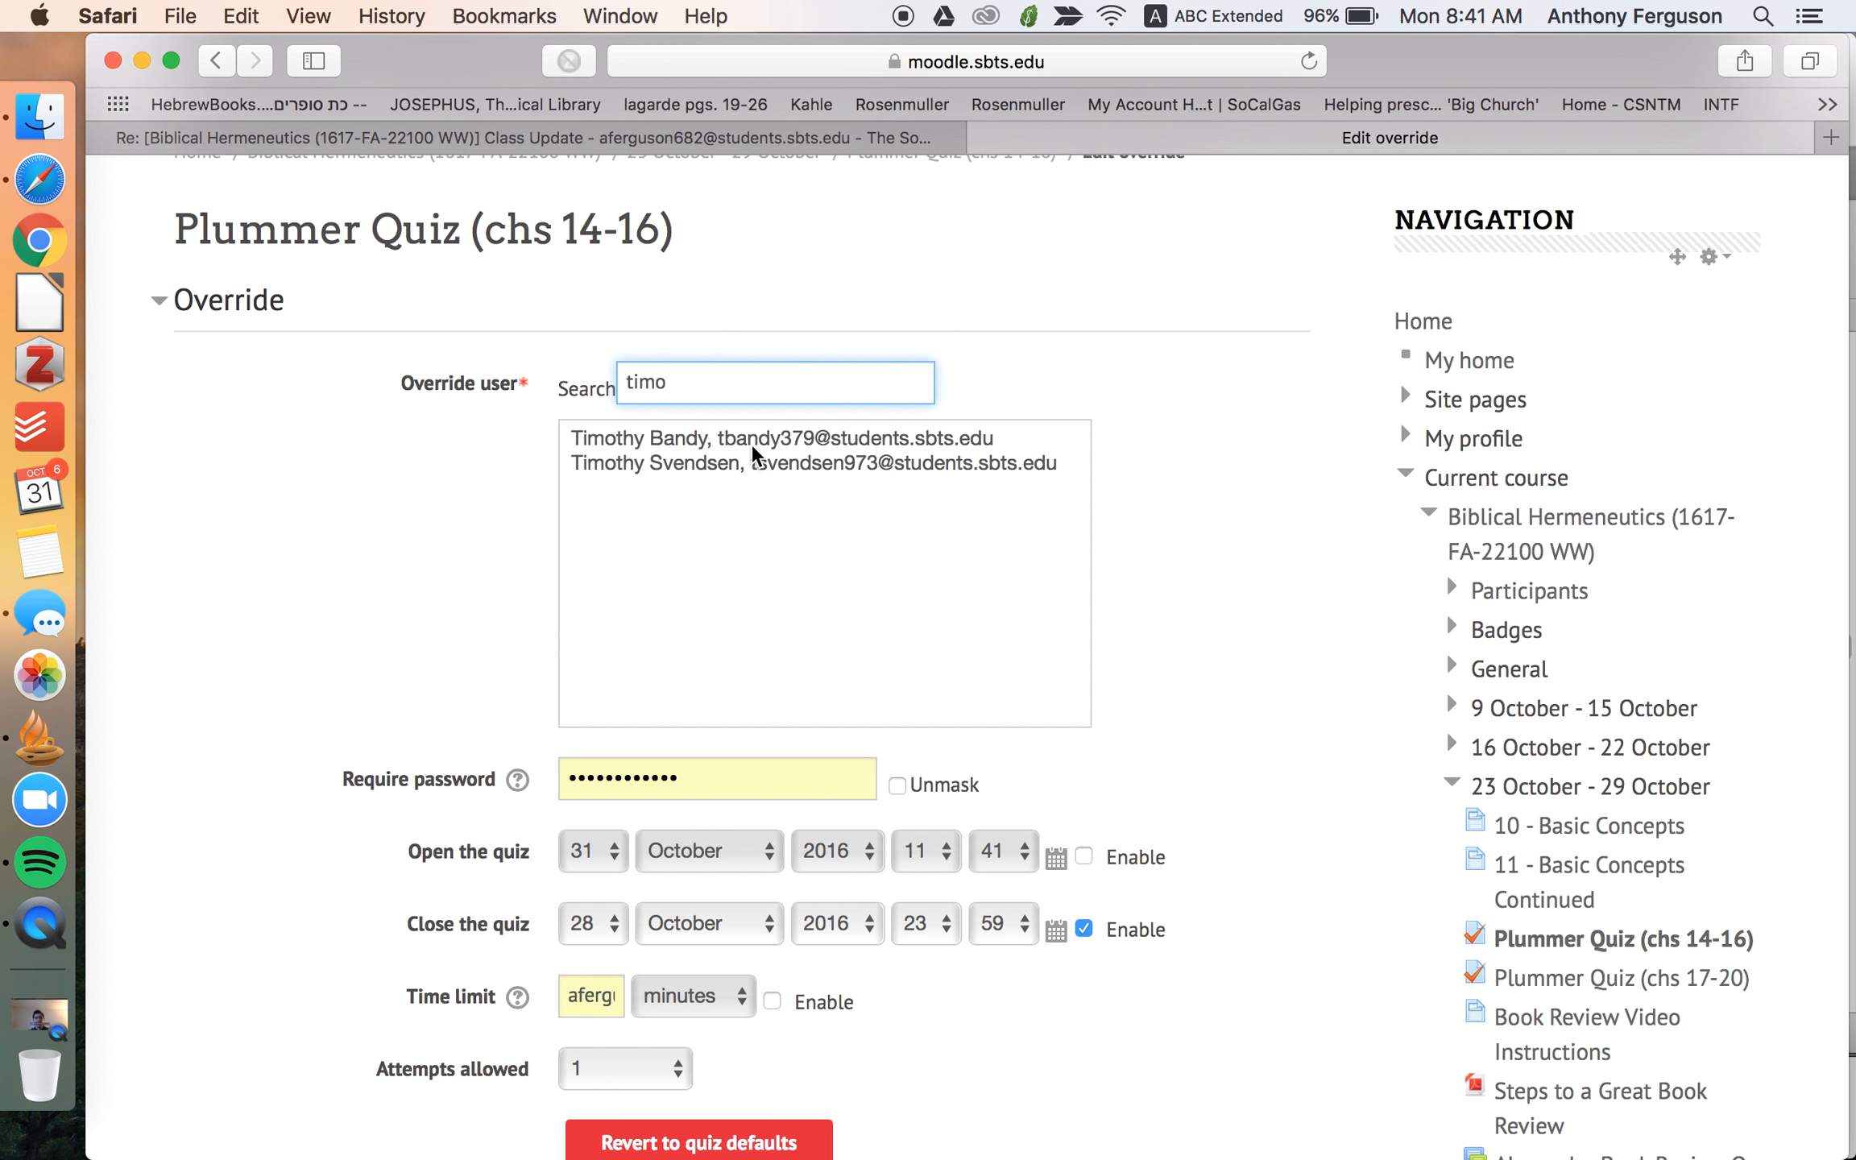
pyautogui.click(750, 456)
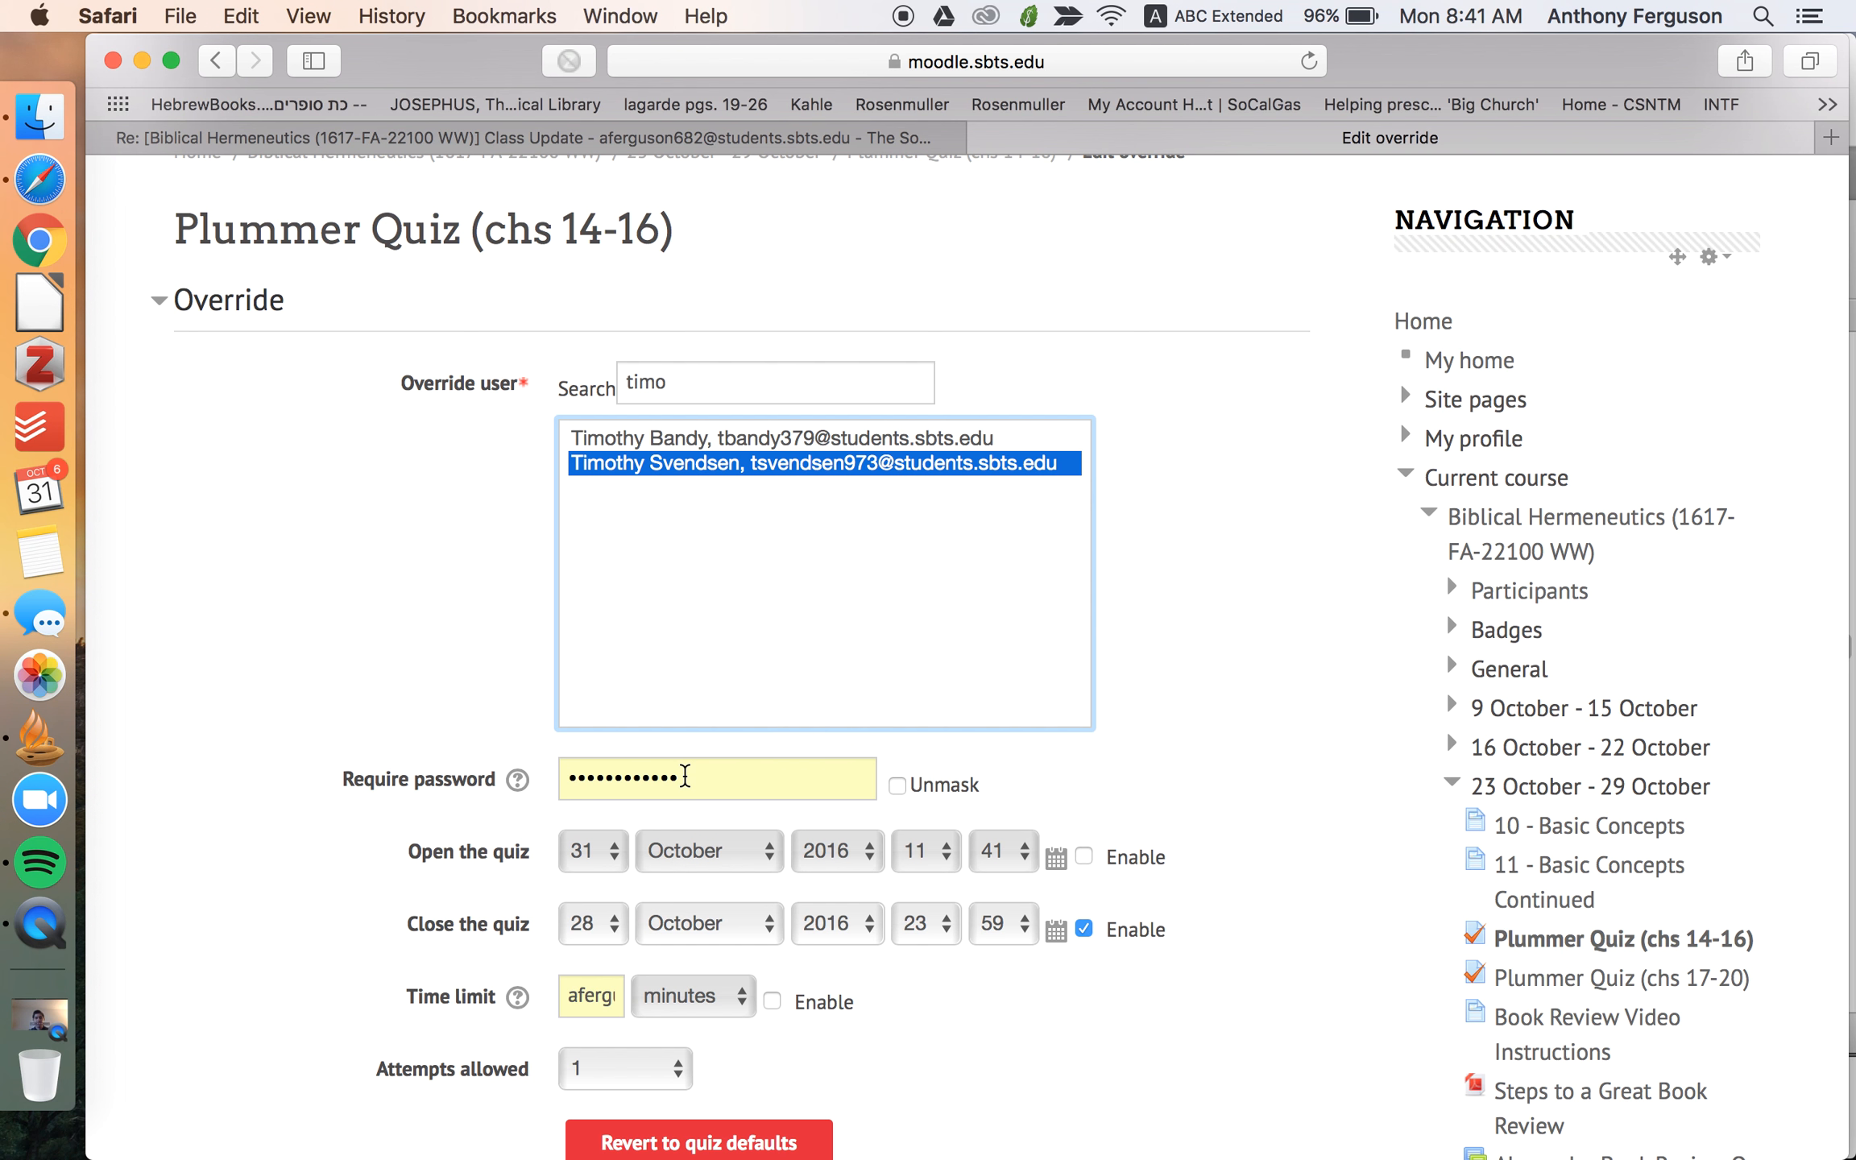
# - Clear the required password from the override and set the quiz closing day to 31 October 2016
pyautogui.click(465, 776)
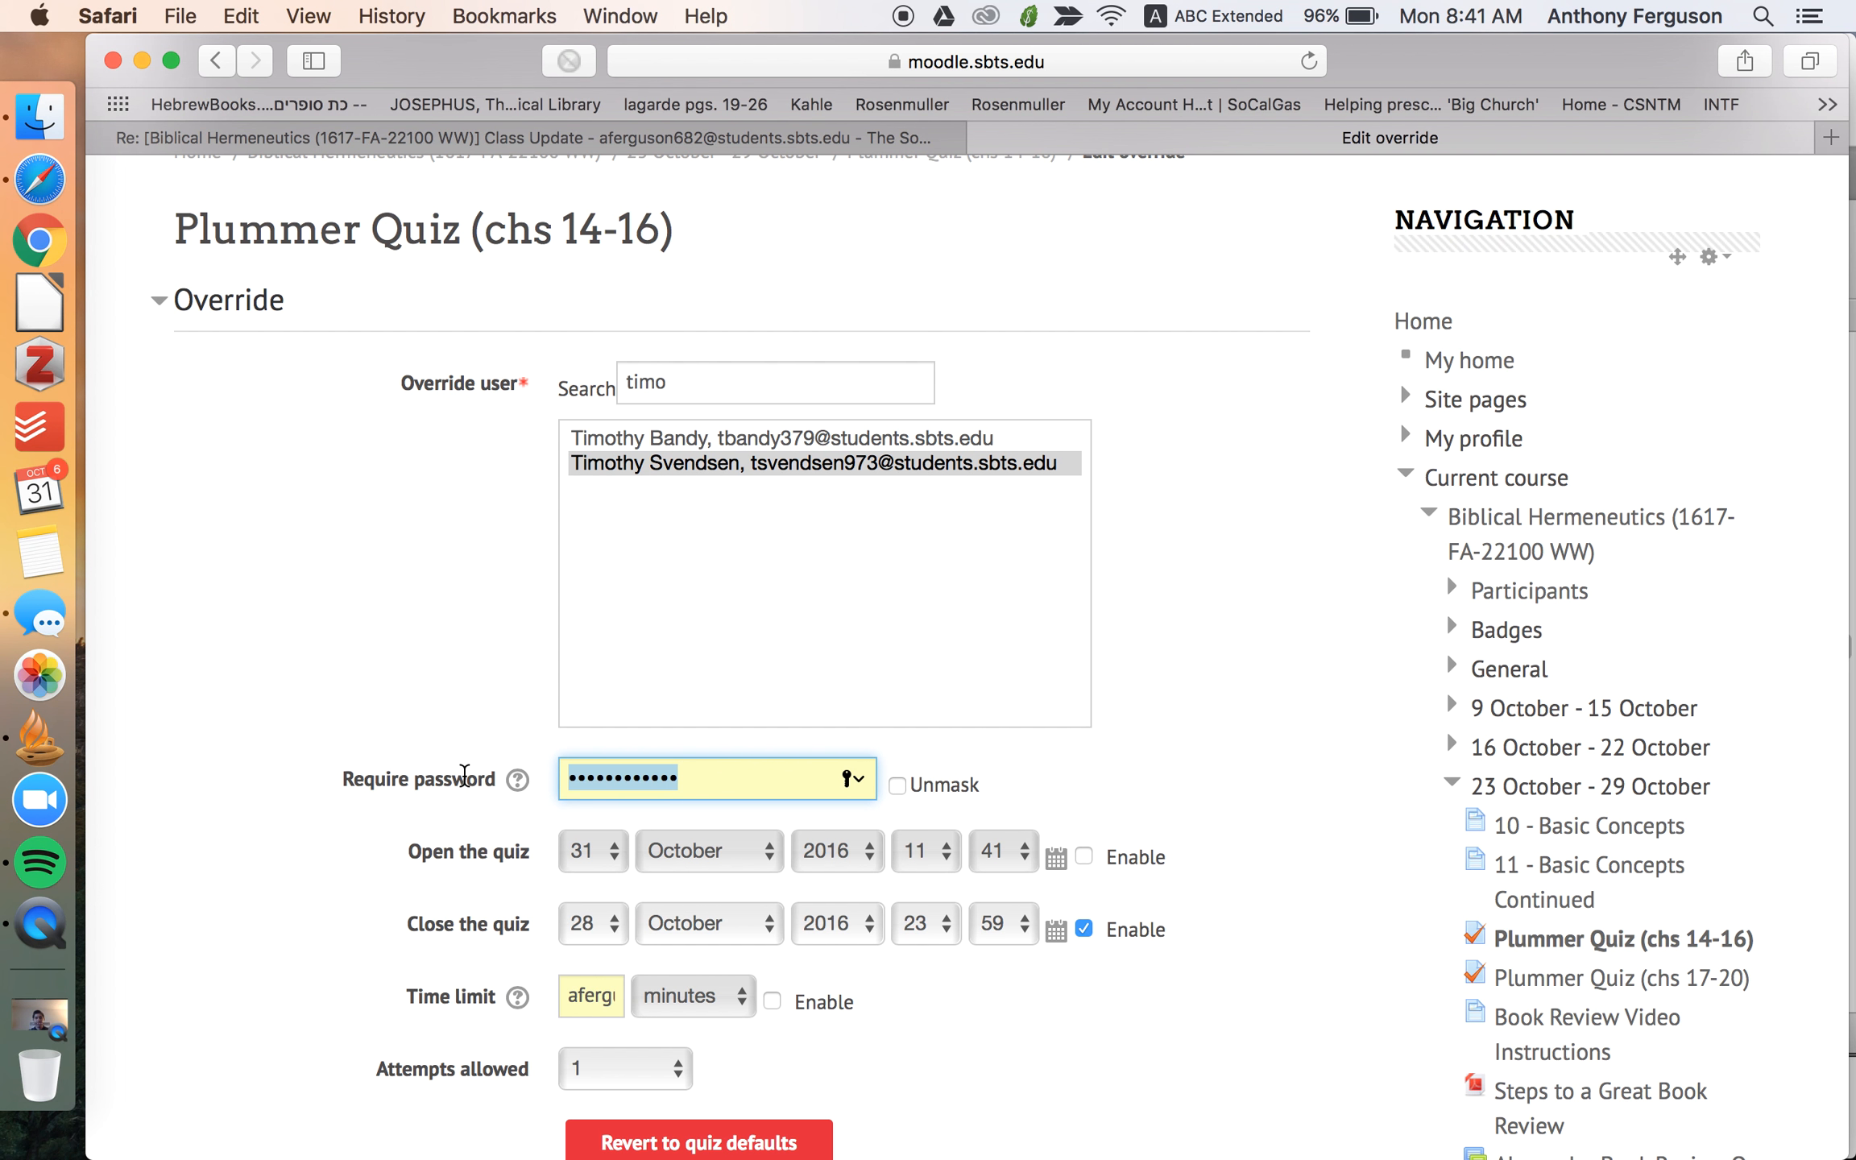
pyautogui.press('BackSpace')
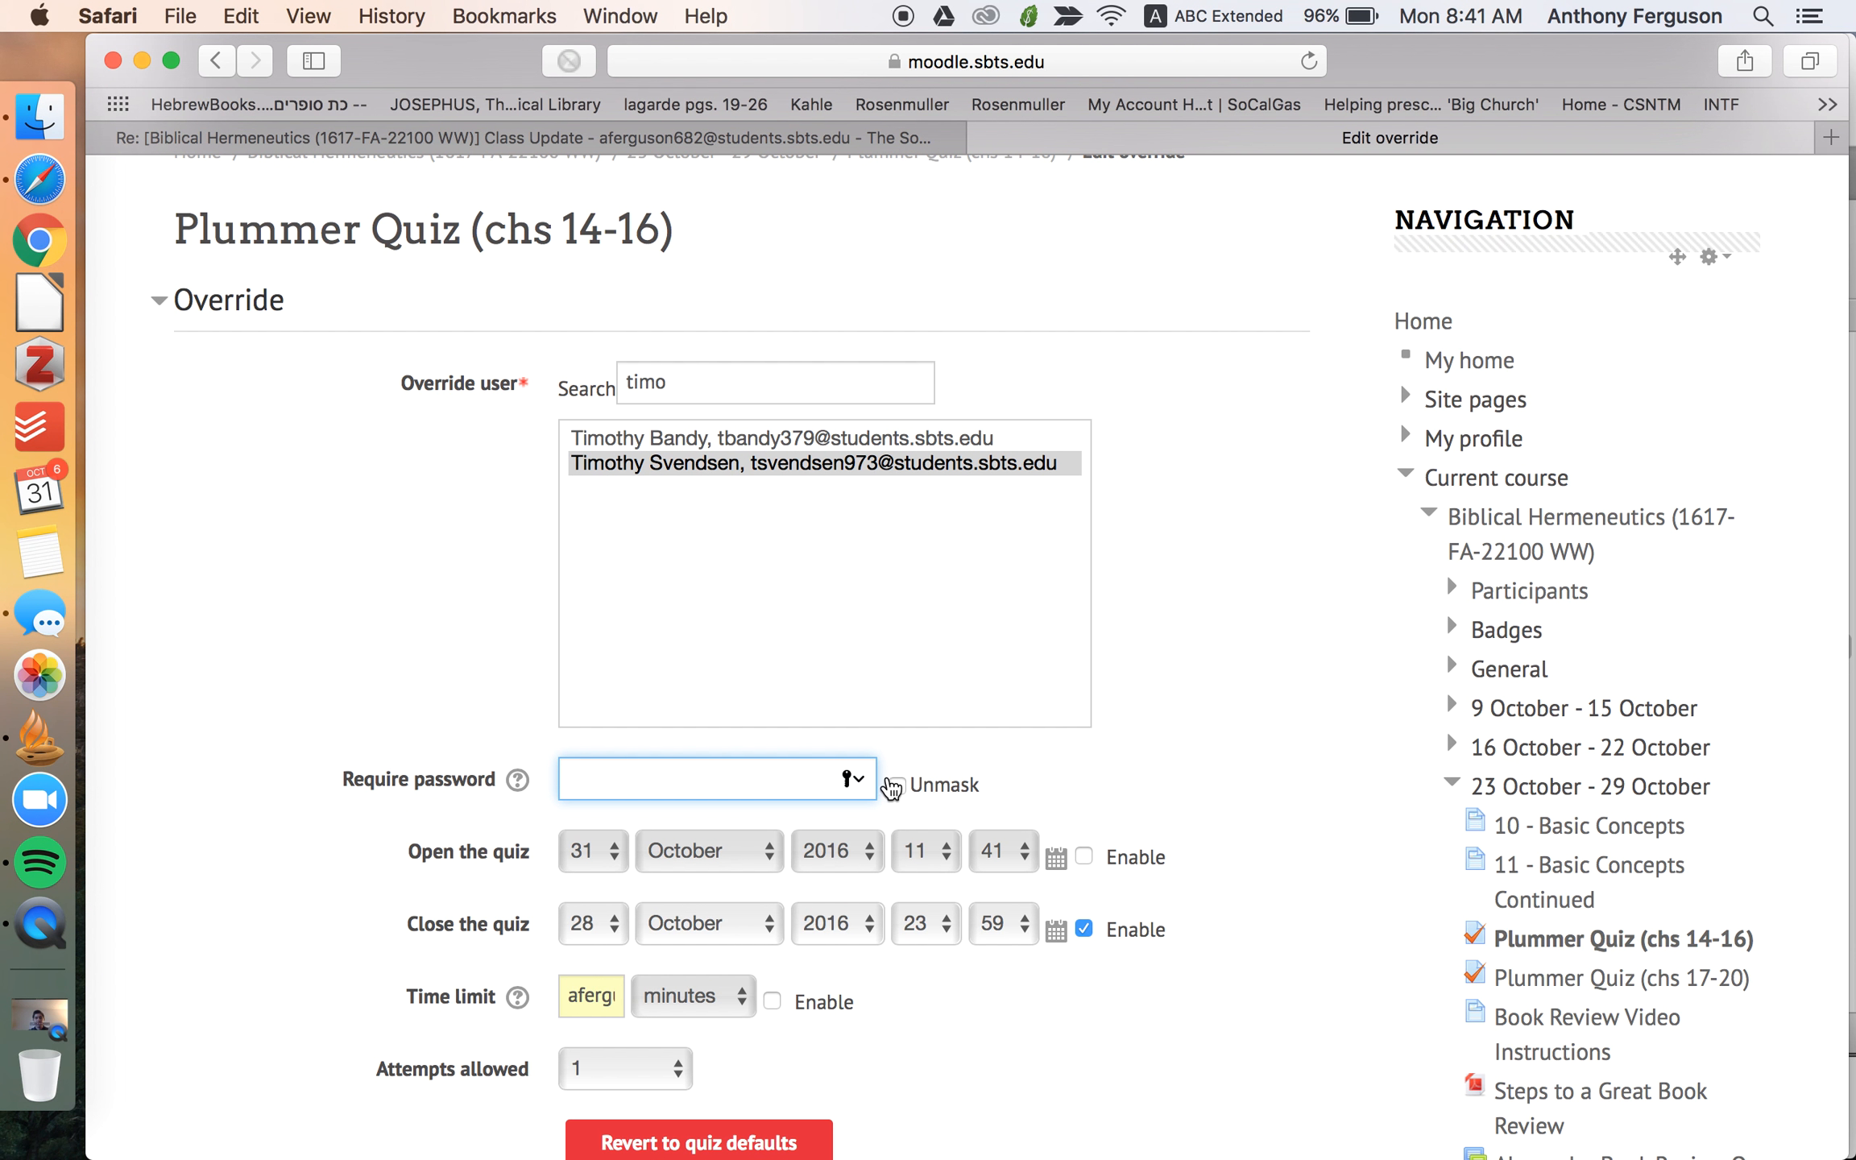
pyautogui.click(1064, 762)
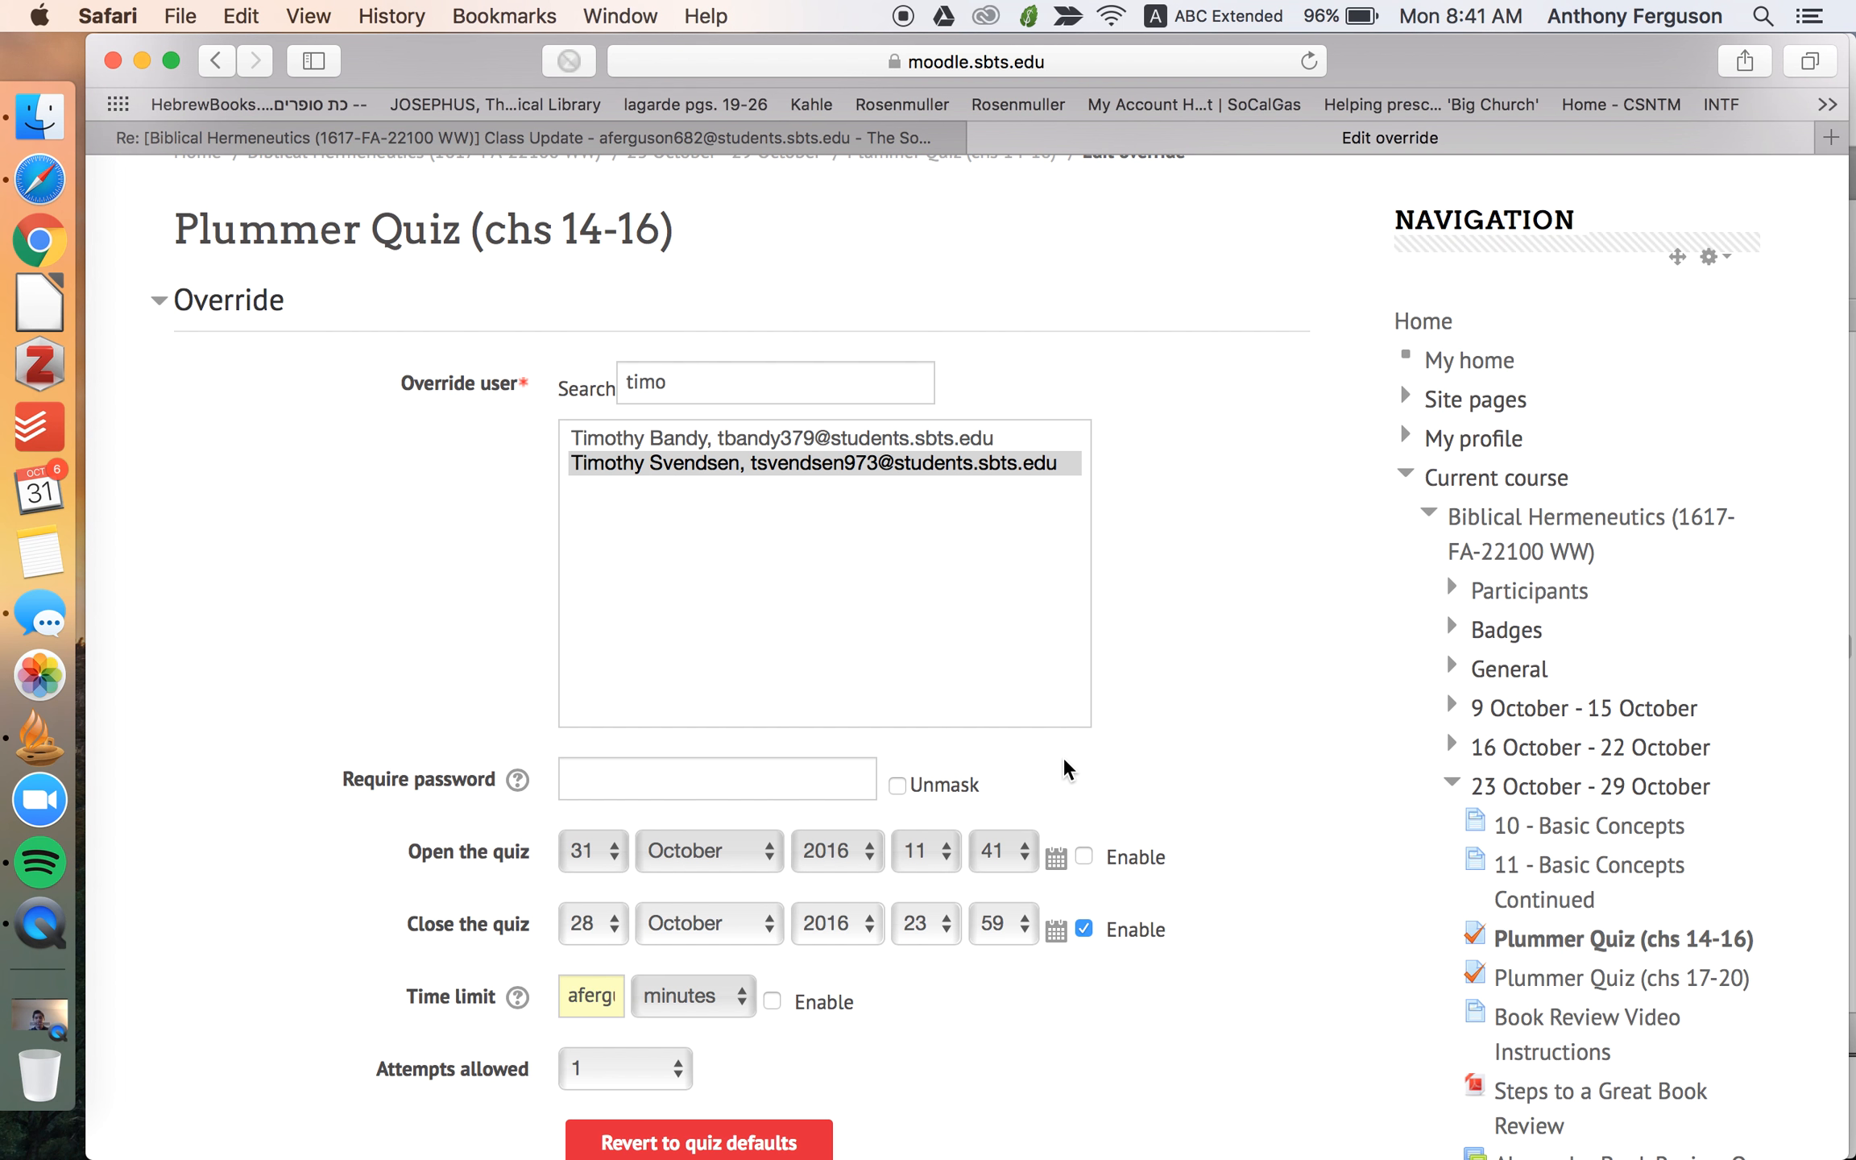
pyautogui.click(615, 933)
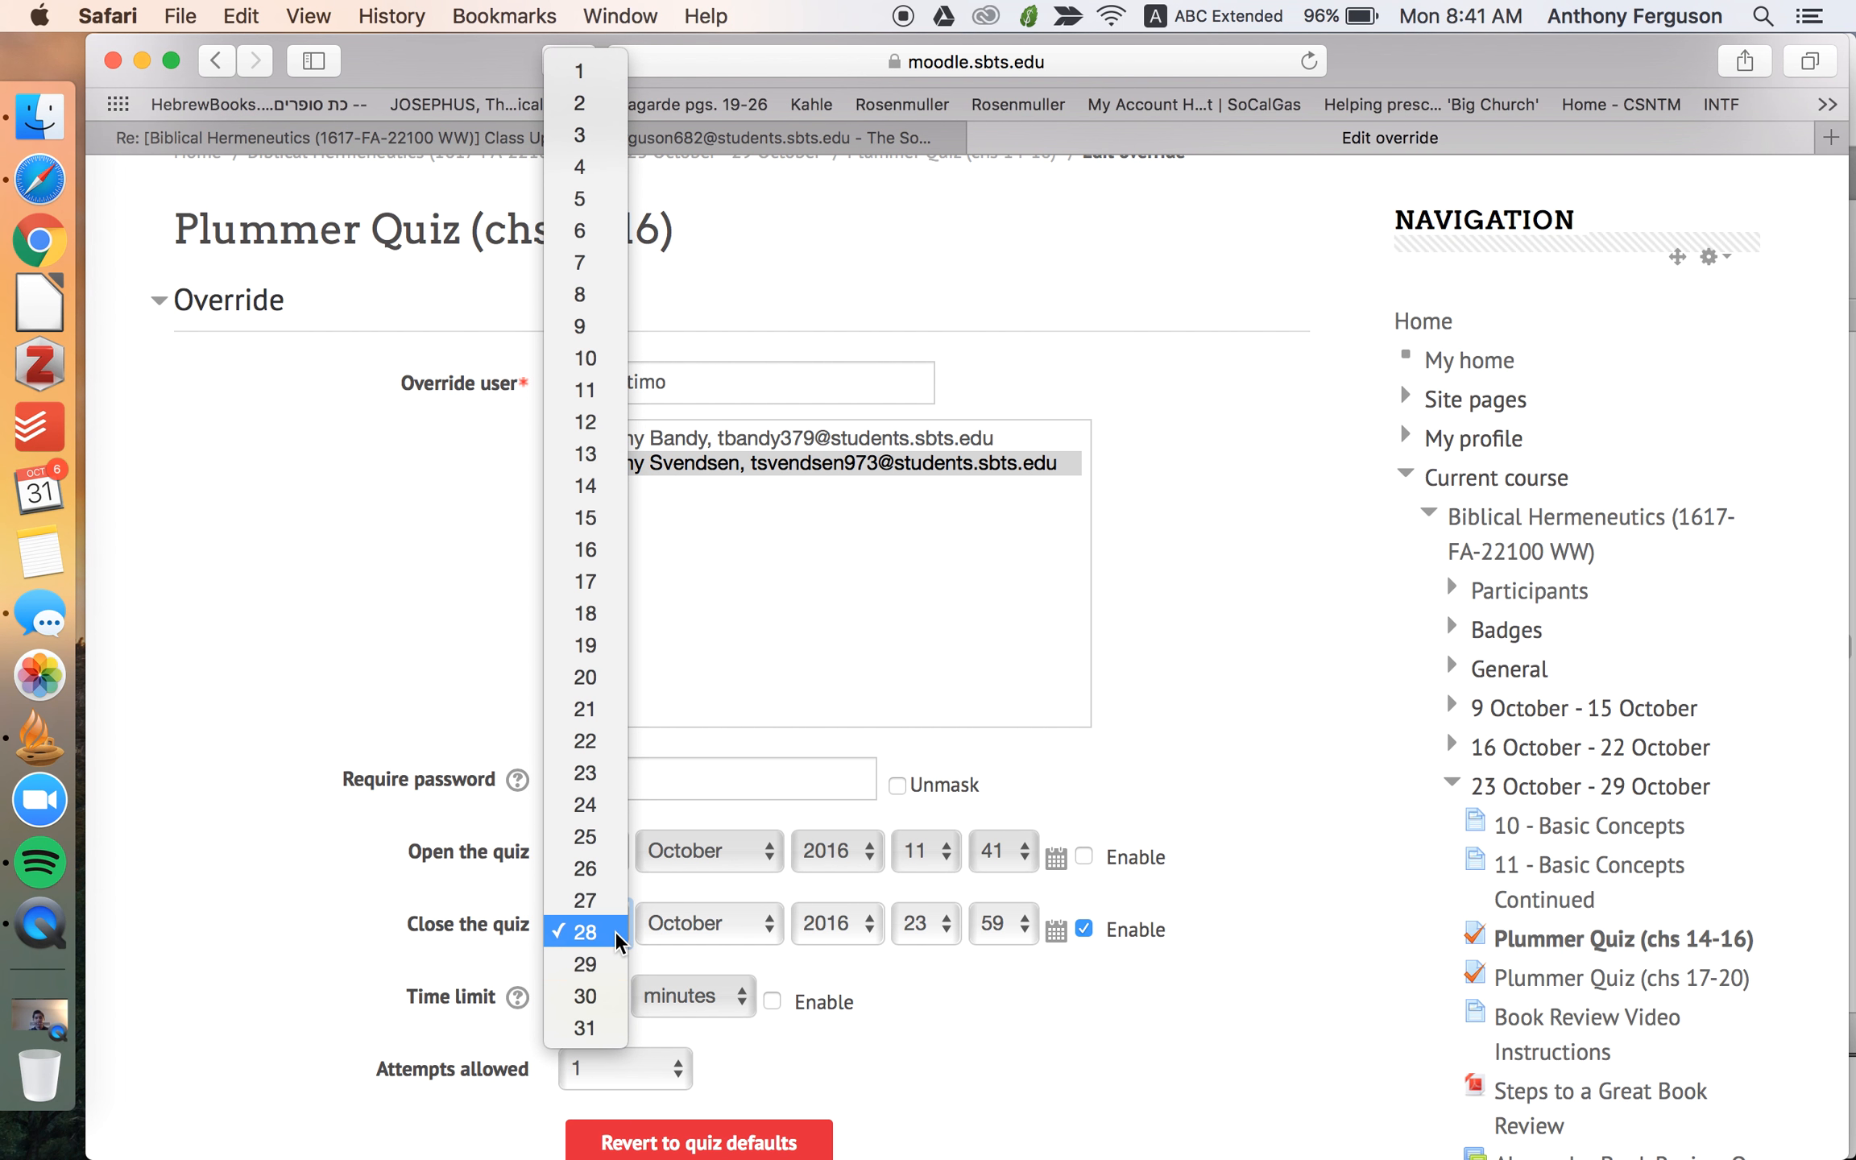
pyautogui.click(597, 1025)
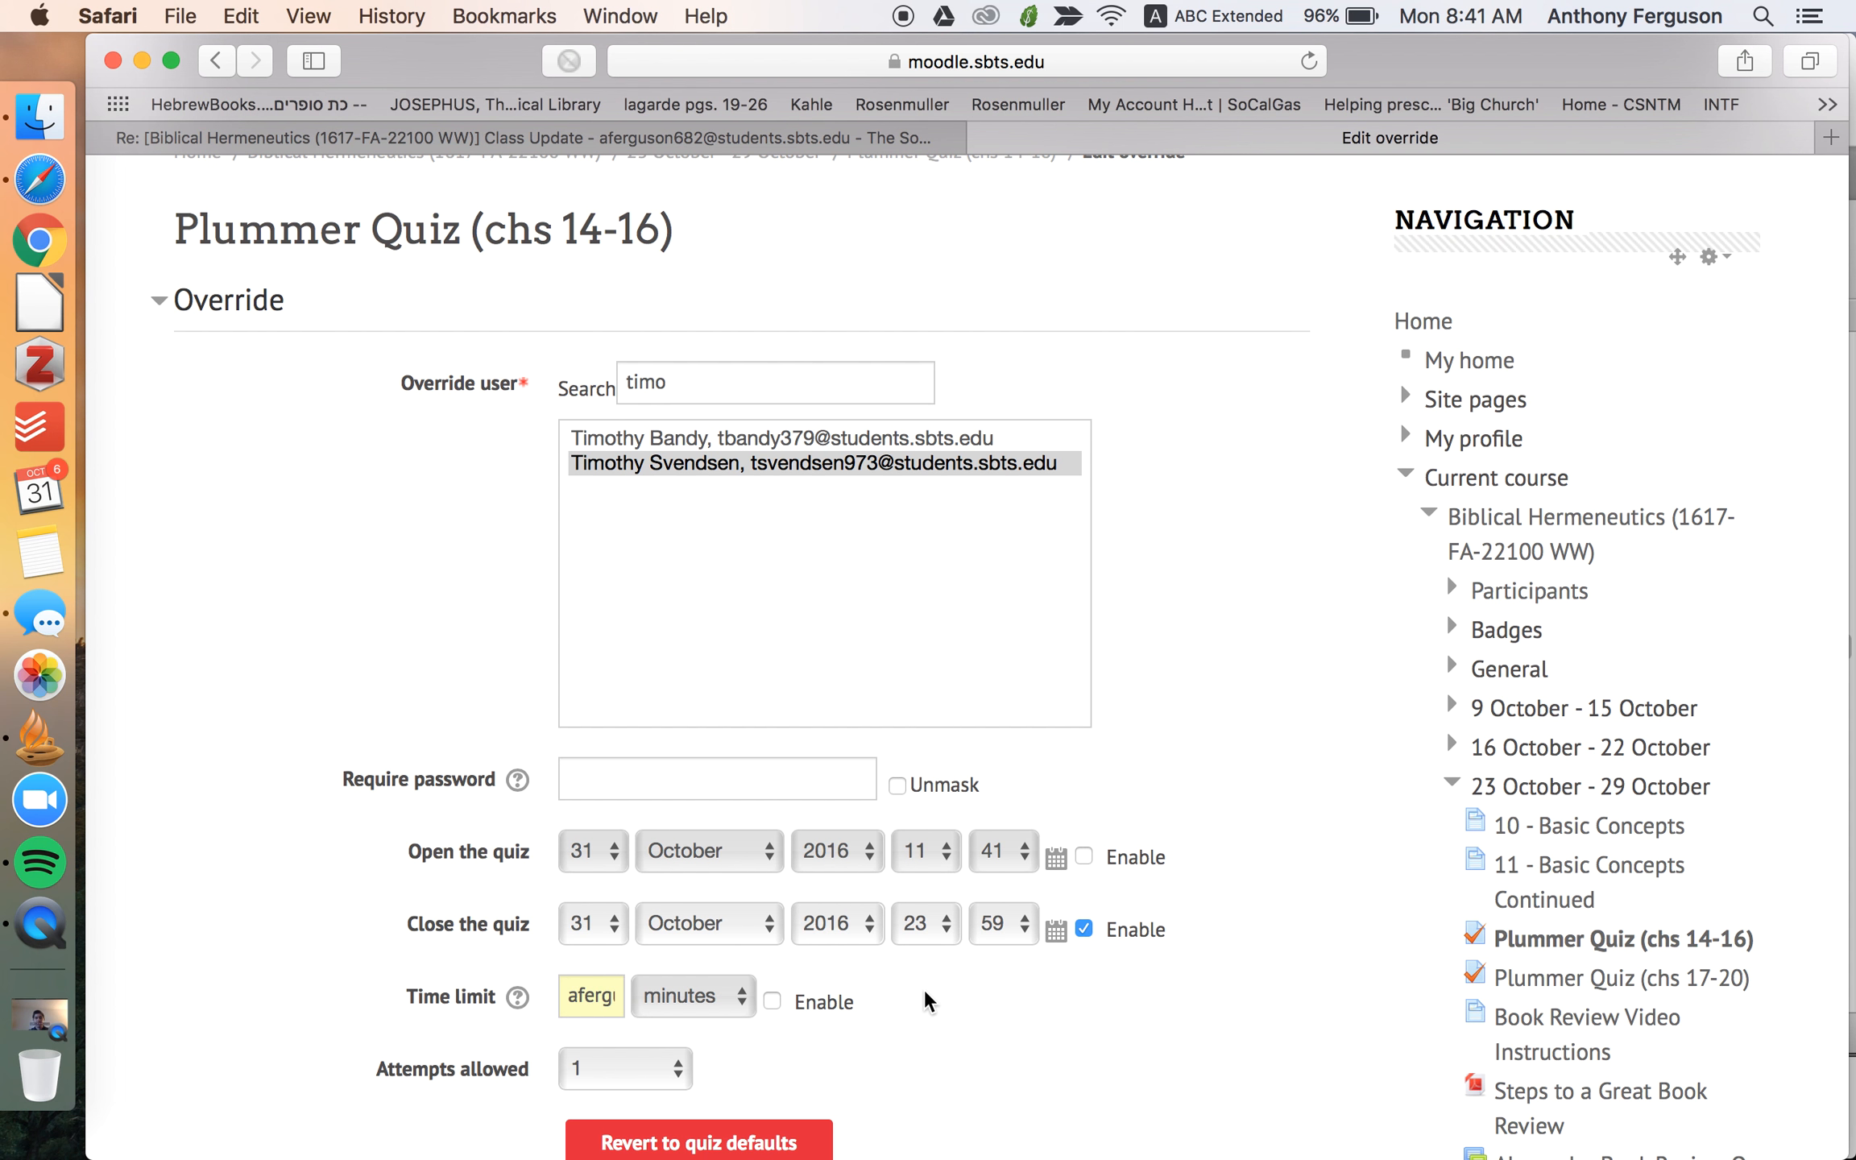
# - Remove the autofilled text from the override's time limit and leave the time limit disabled
pyautogui.scroll(-1, 925, 991)
pyautogui.click(772, 956)
pyautogui.moveTo(572, 953); pyautogui.dragTo(823, 951)
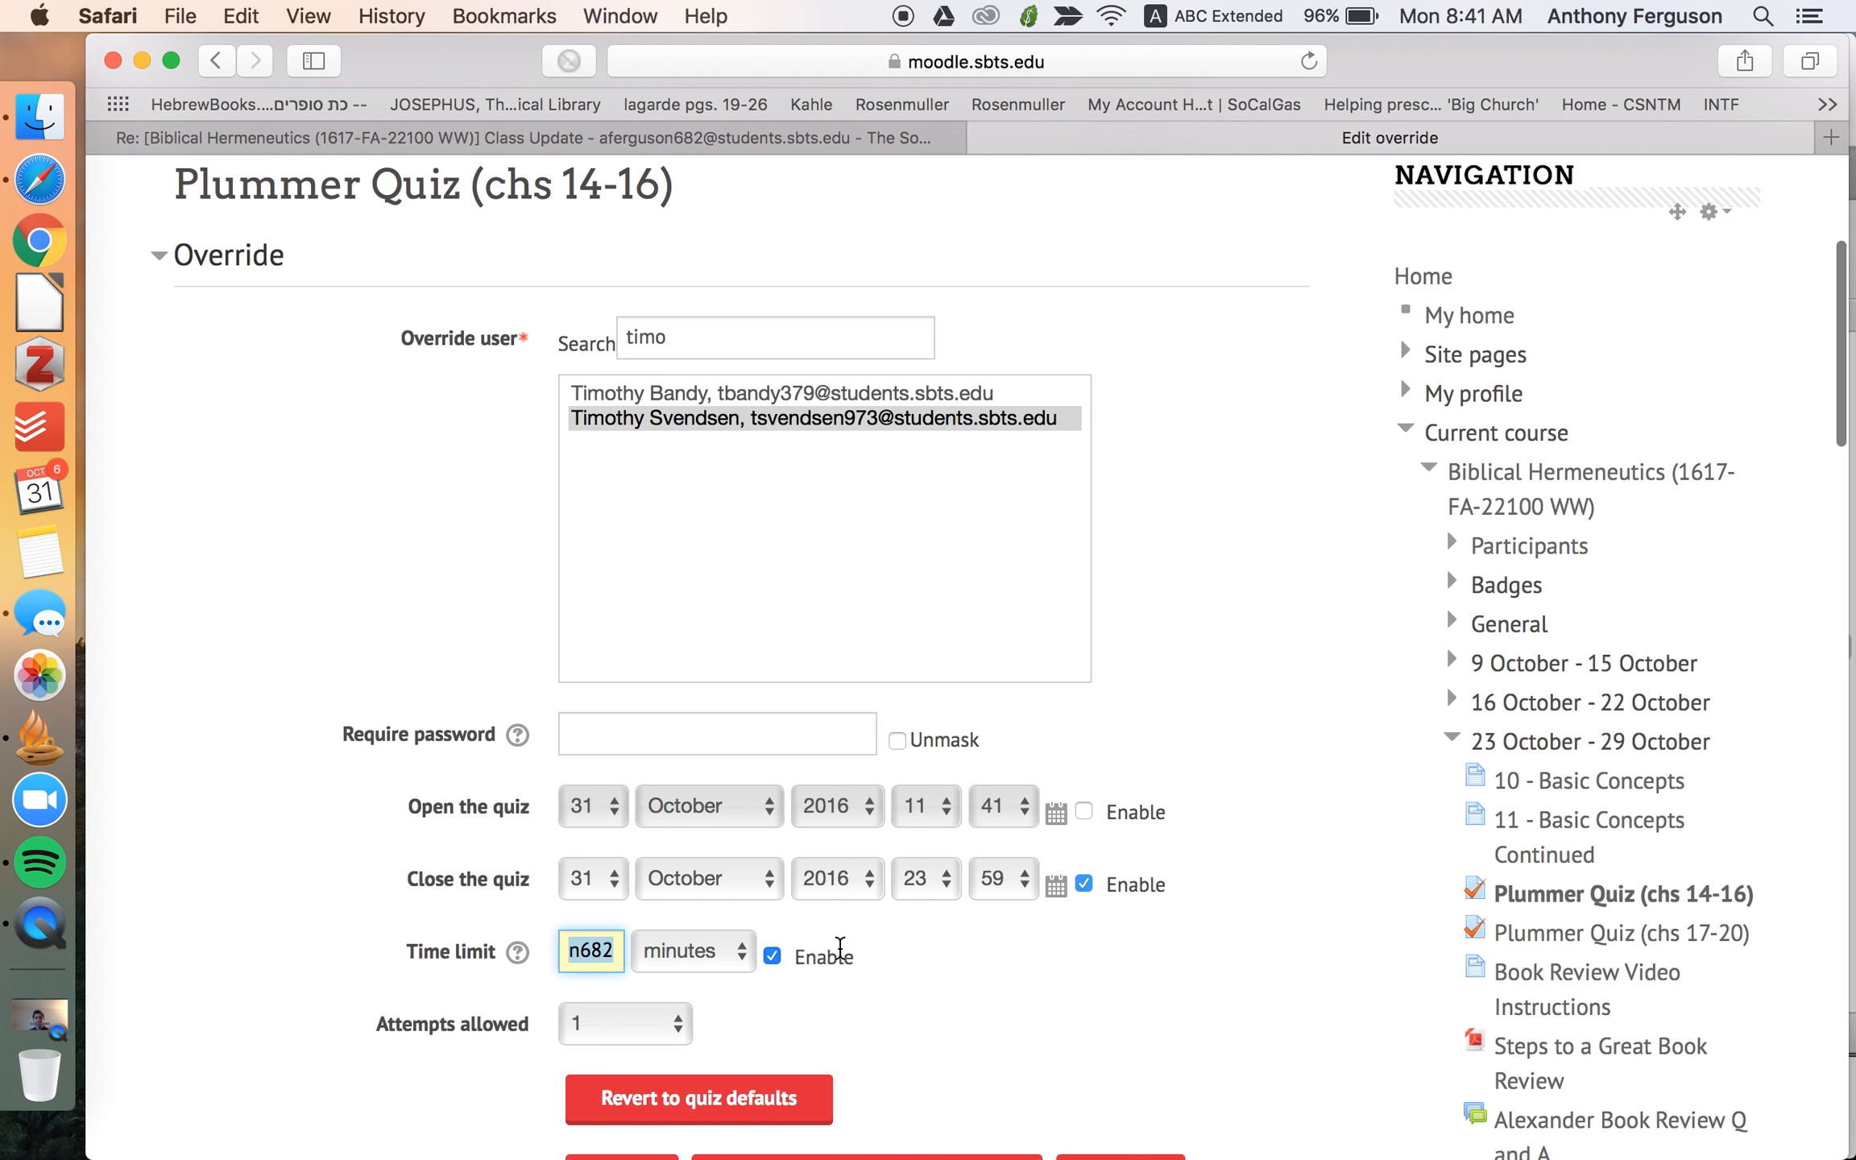
pyautogui.press('BackSpace')
pyautogui.click(771, 963)
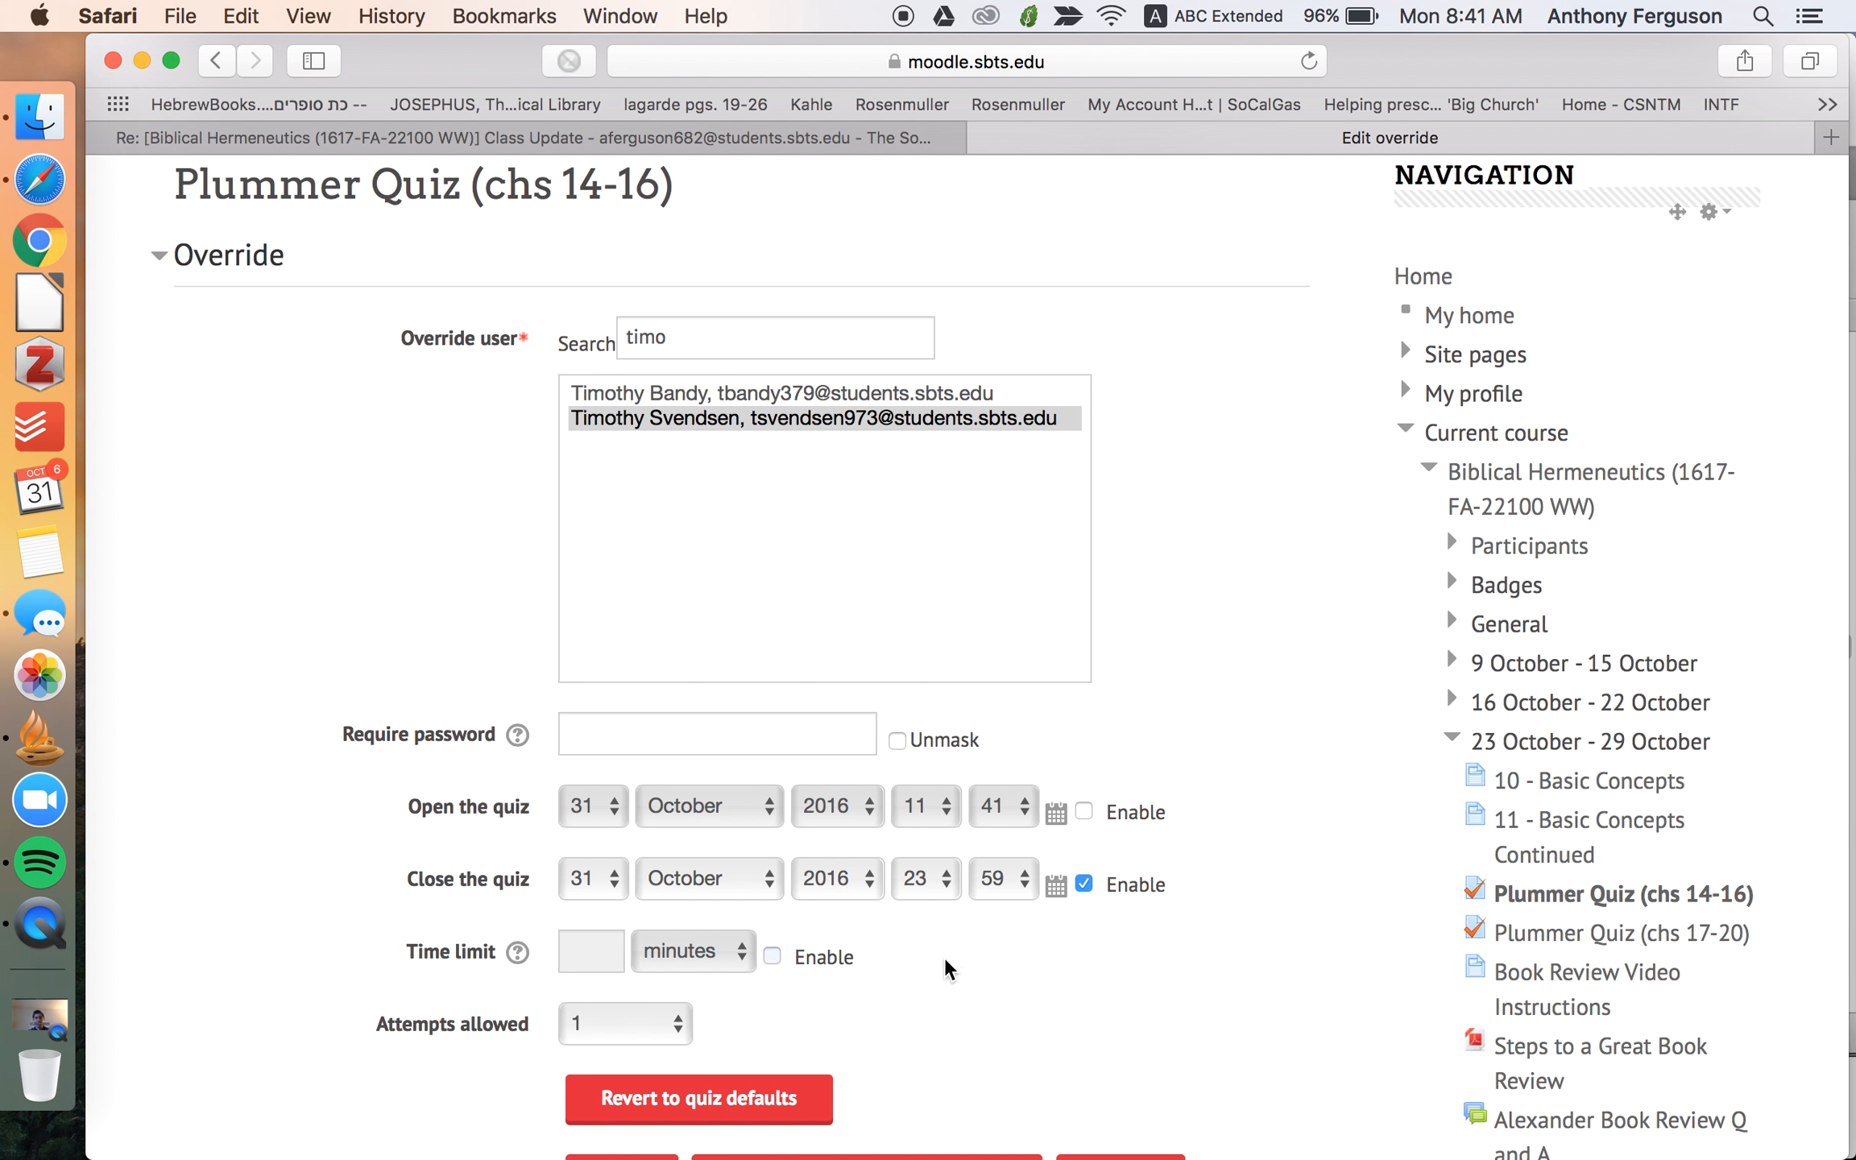
# - Keep the attempts allowed at 1 and save the user override for Plummer Quiz (chs 14-16)
pyautogui.click(666, 1029)
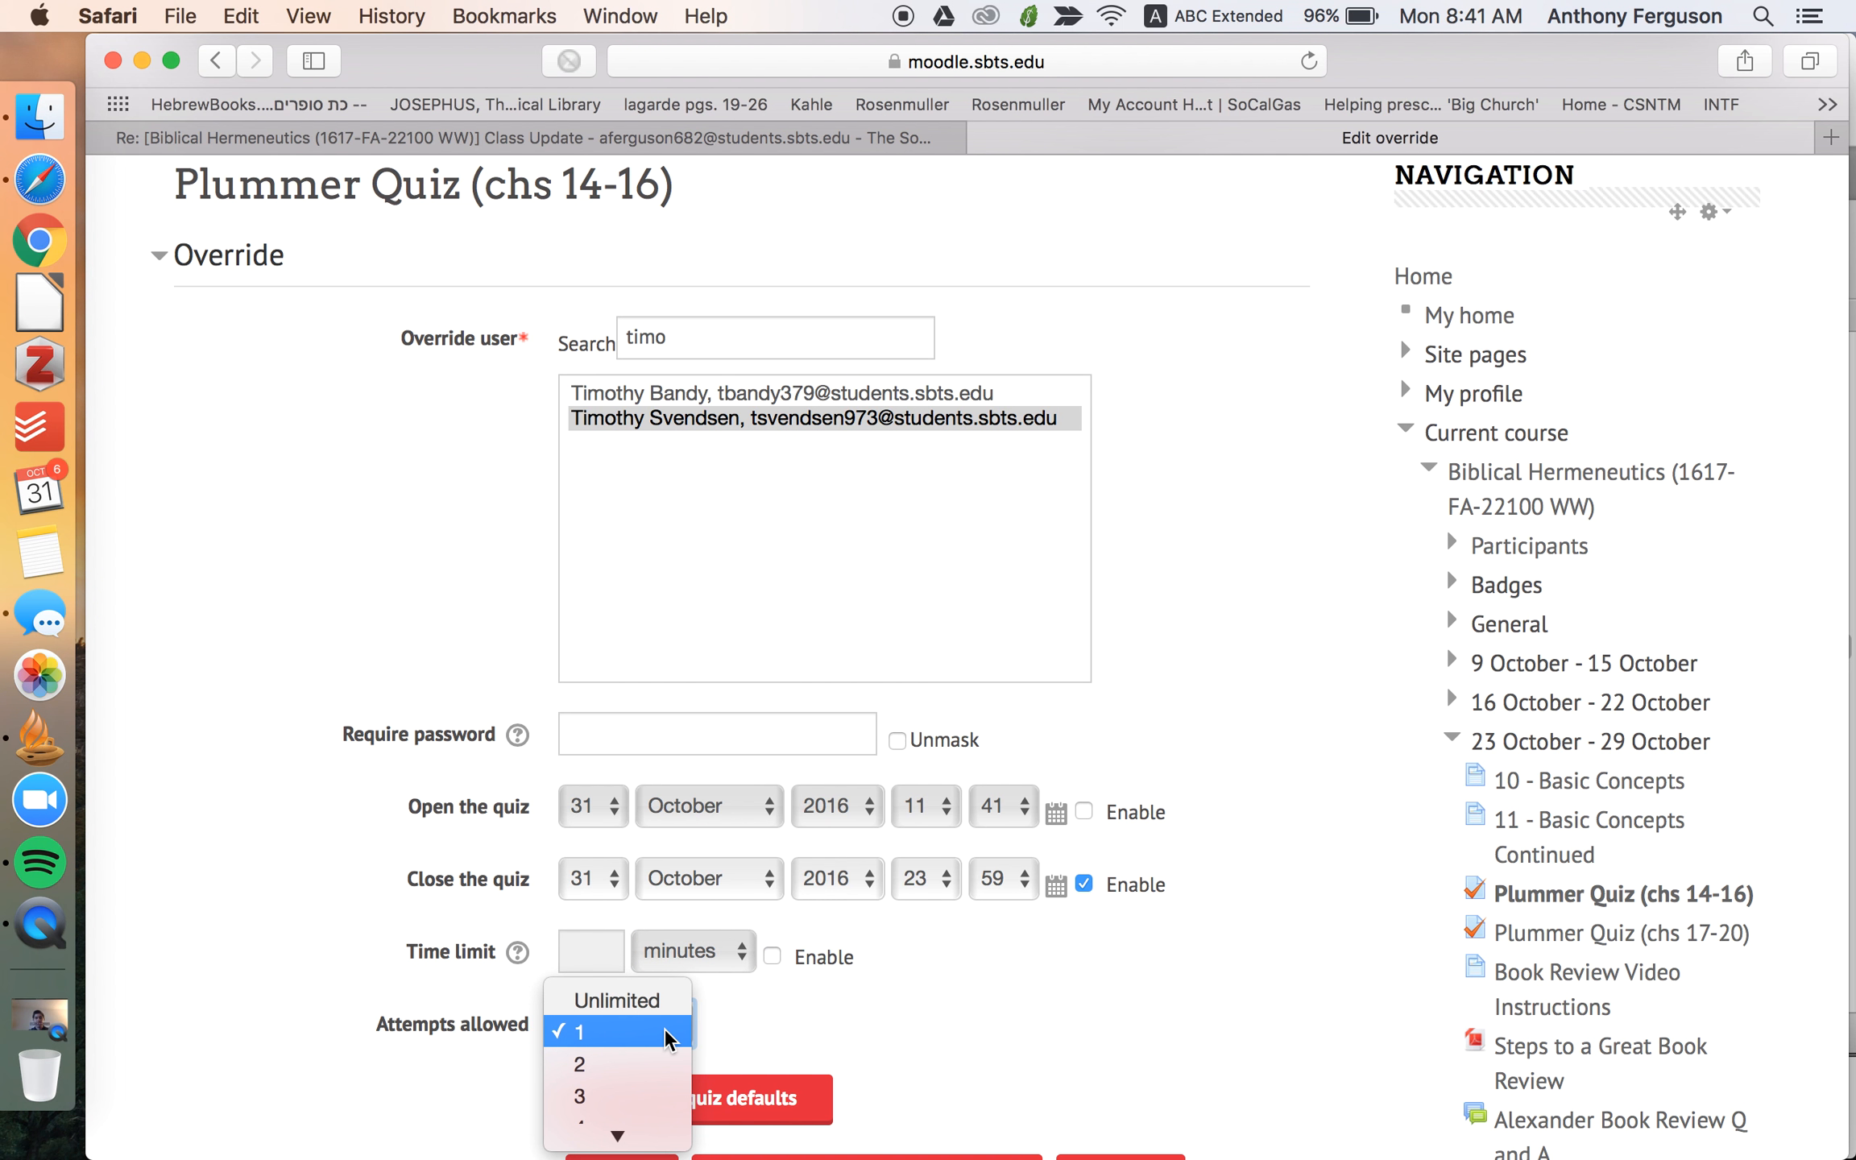
pyautogui.click(762, 1017)
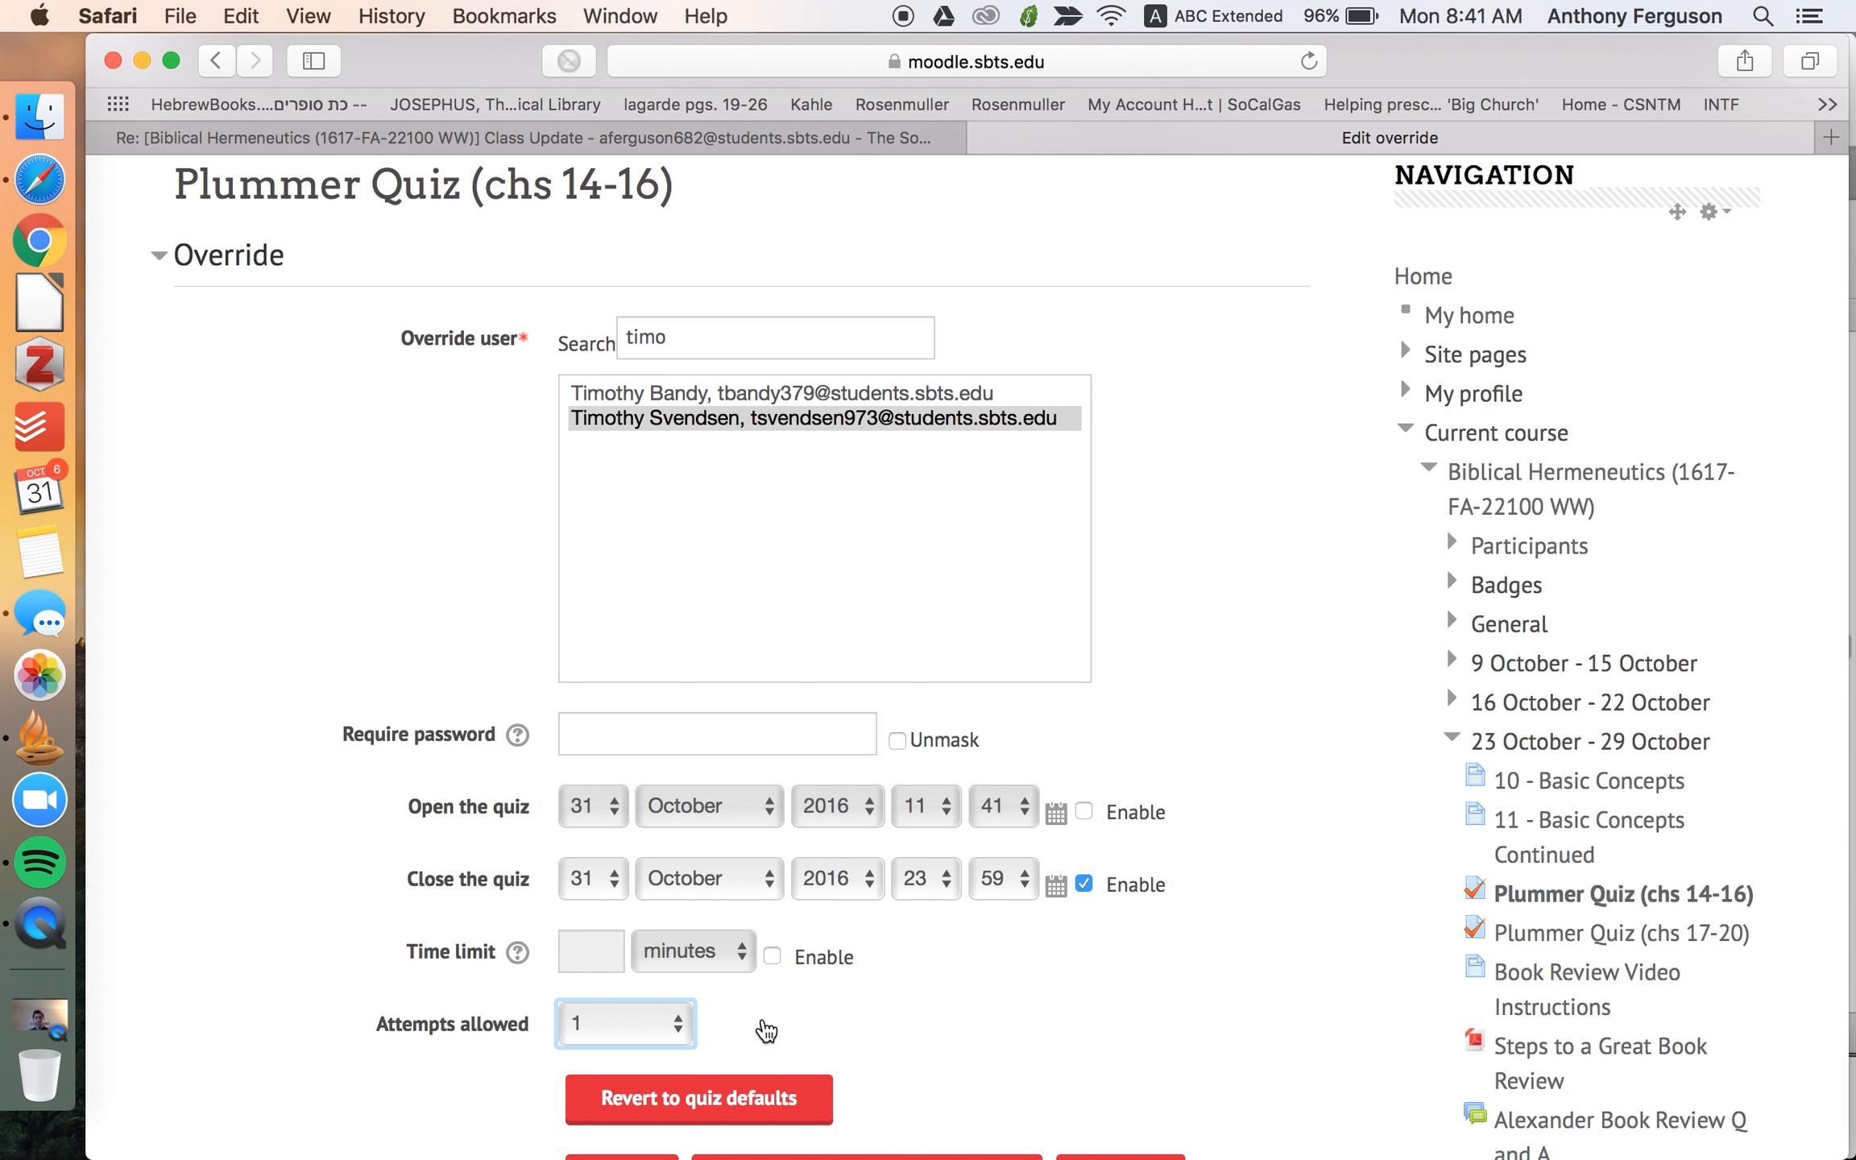
pyautogui.scroll(-4, 1117, 995)
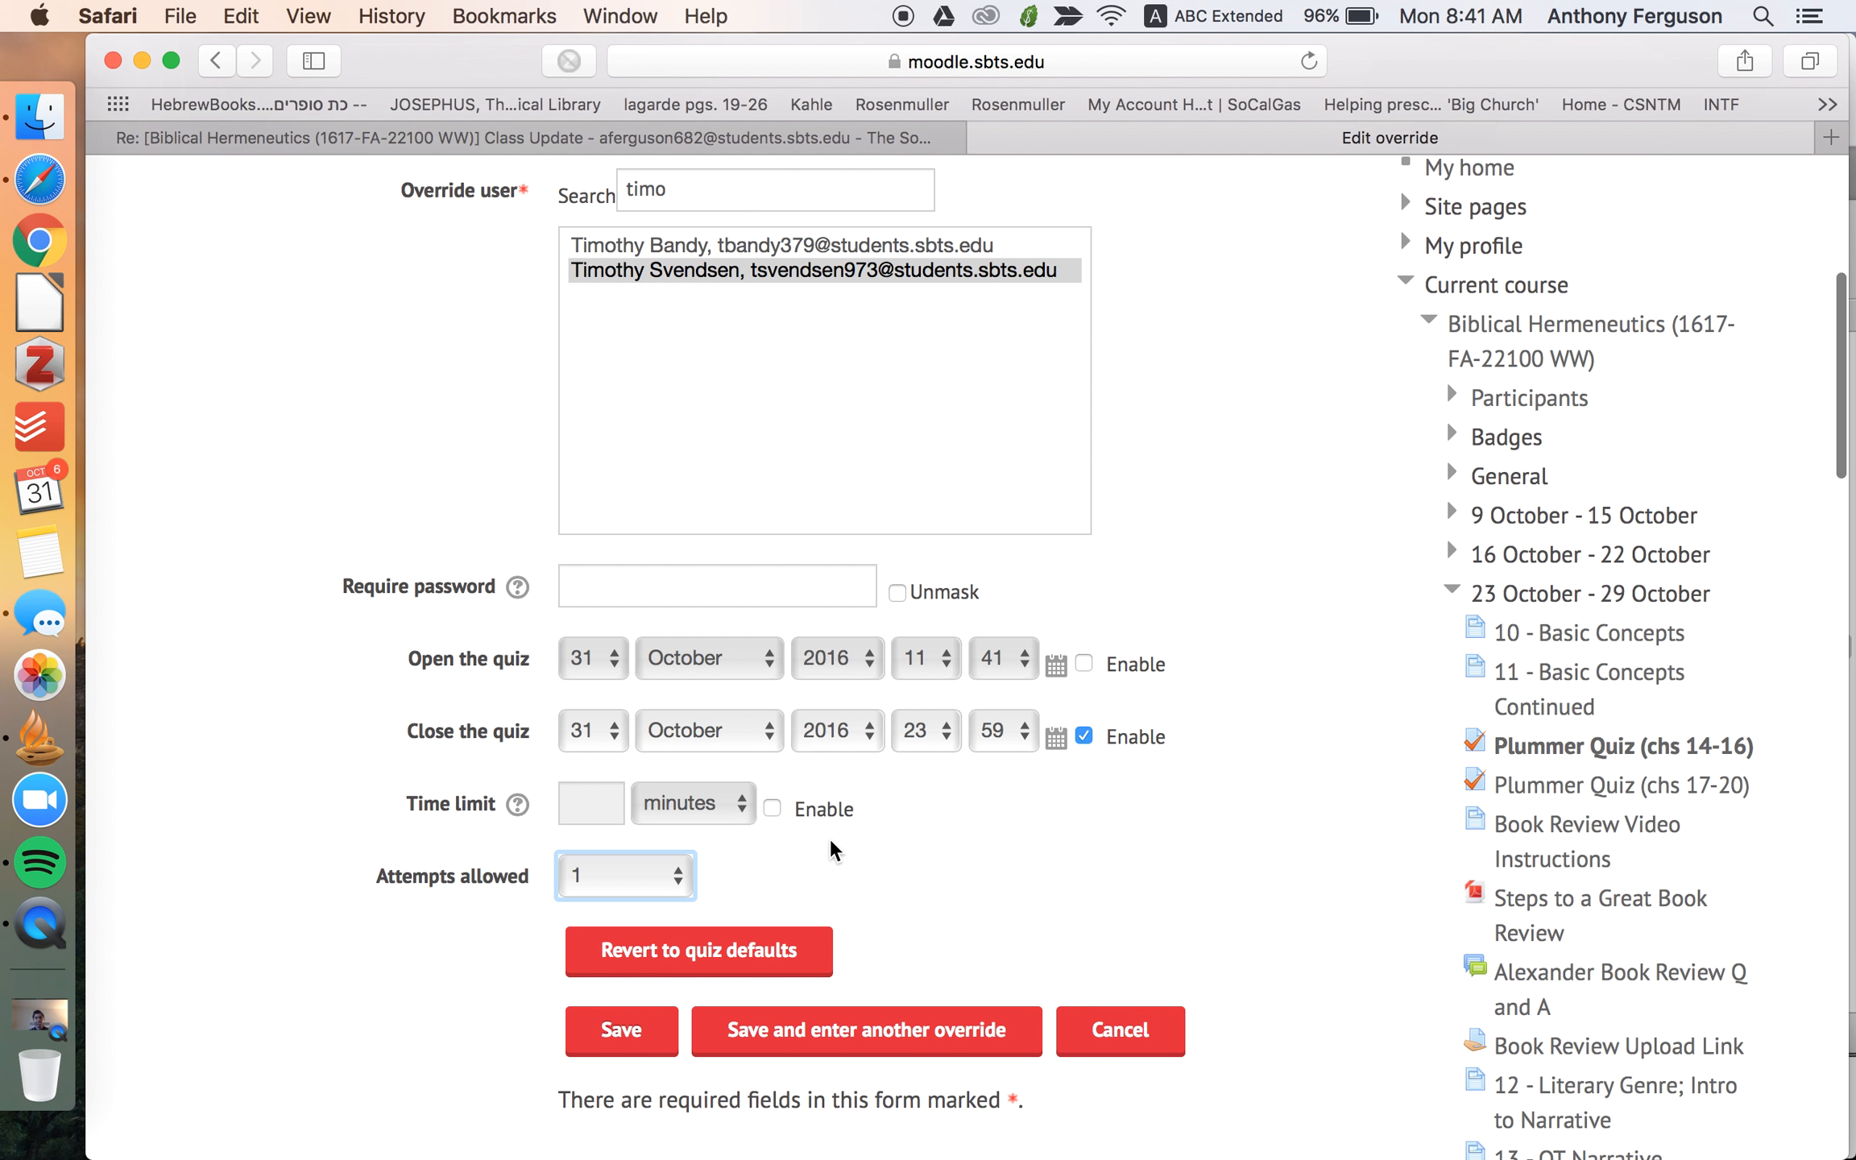
pyautogui.scroll(-4, 830, 842)
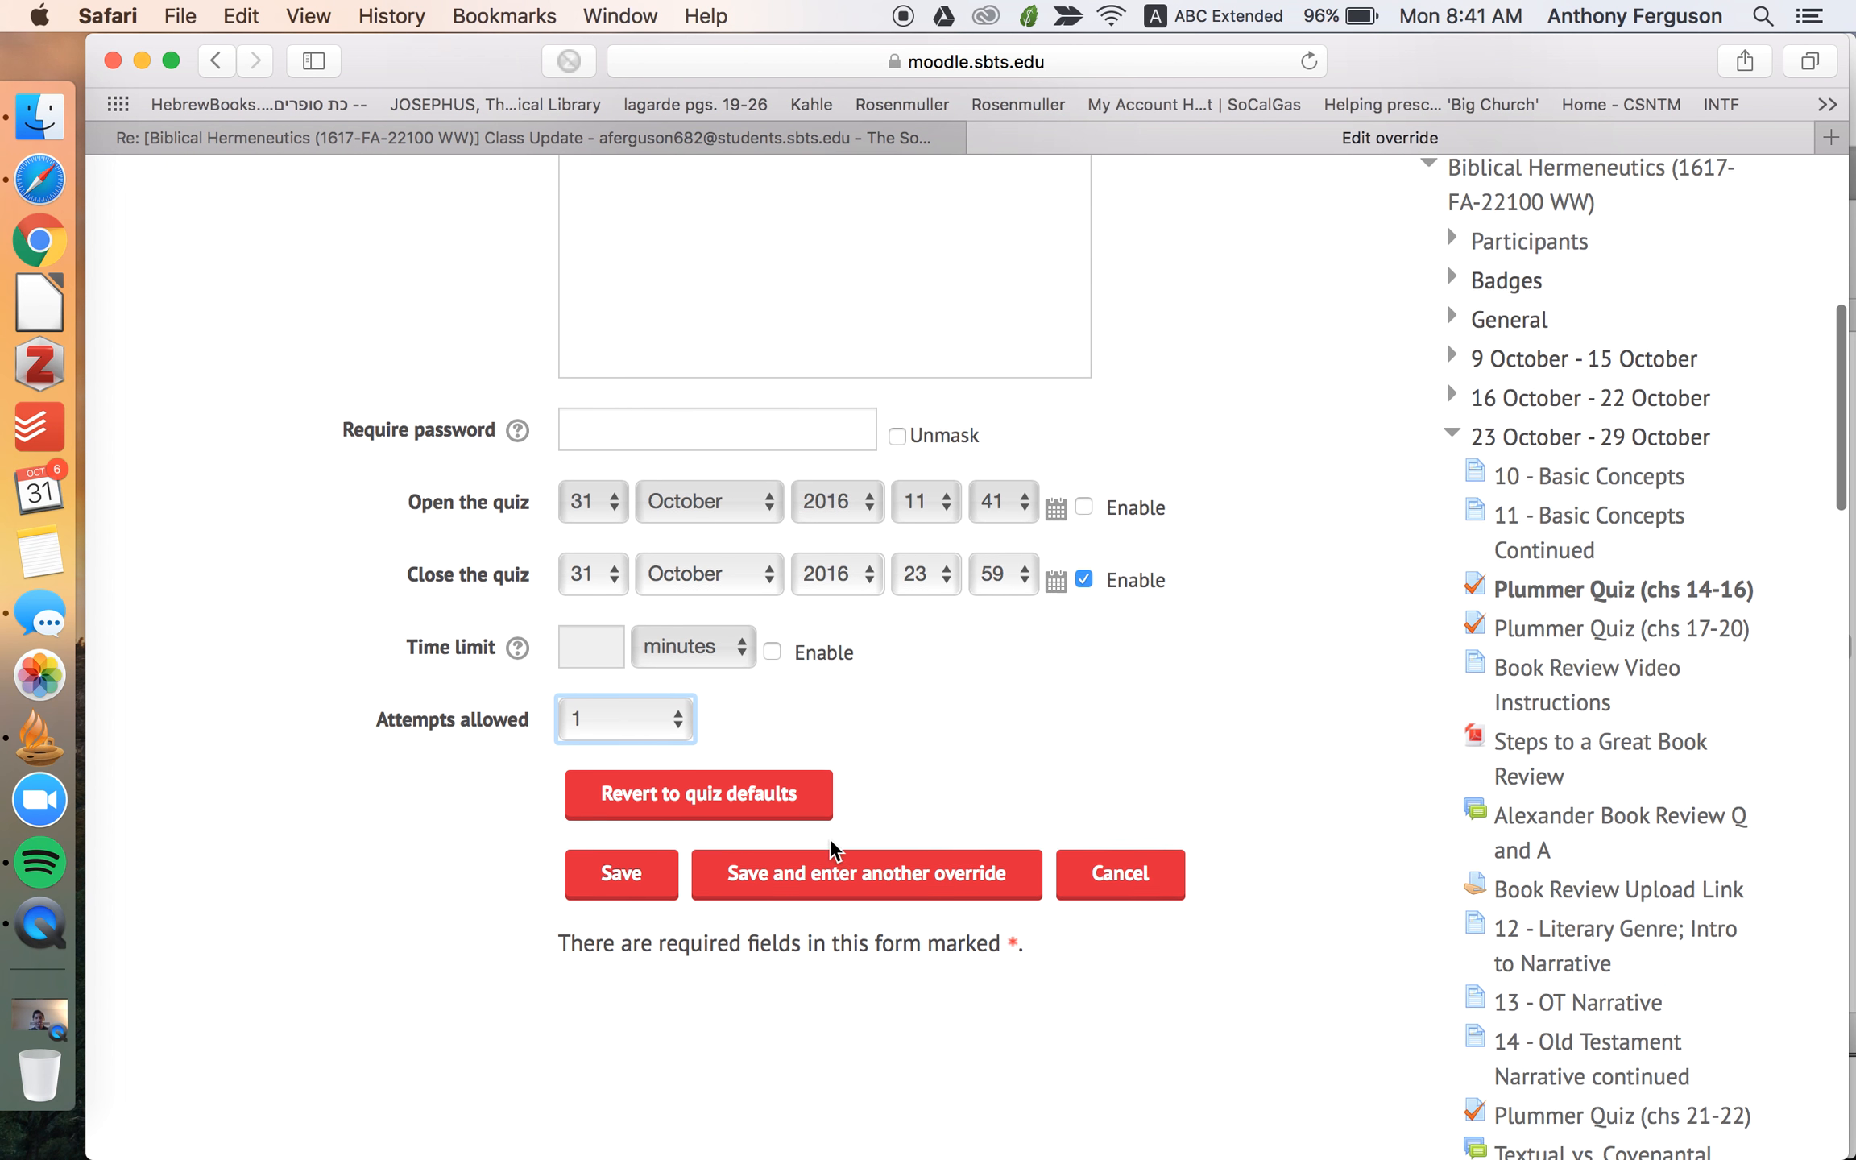
pyautogui.click(635, 878)
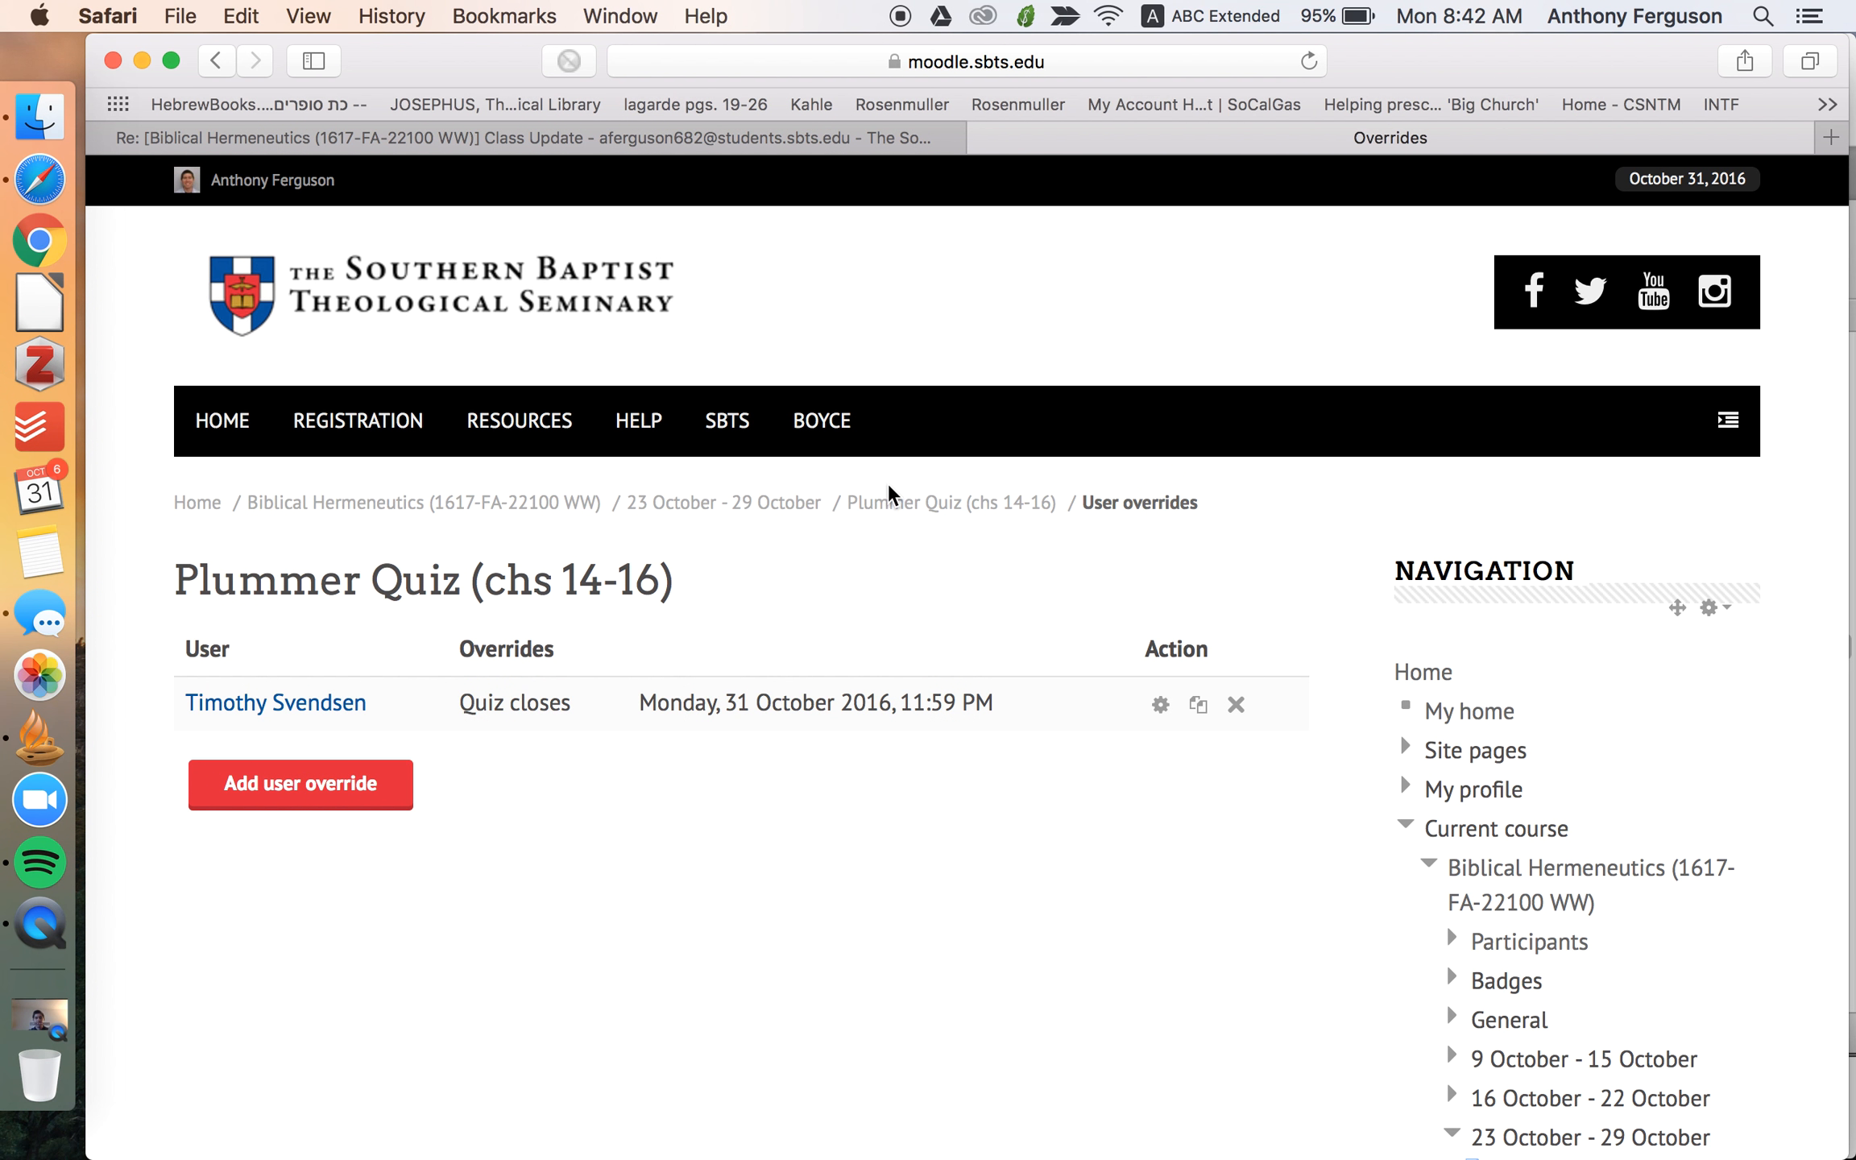
# - Return to the Biblical Hermeneutics course page and open the settings of Plummer Quiz (chs 17-20)
pyautogui.click(498, 505)
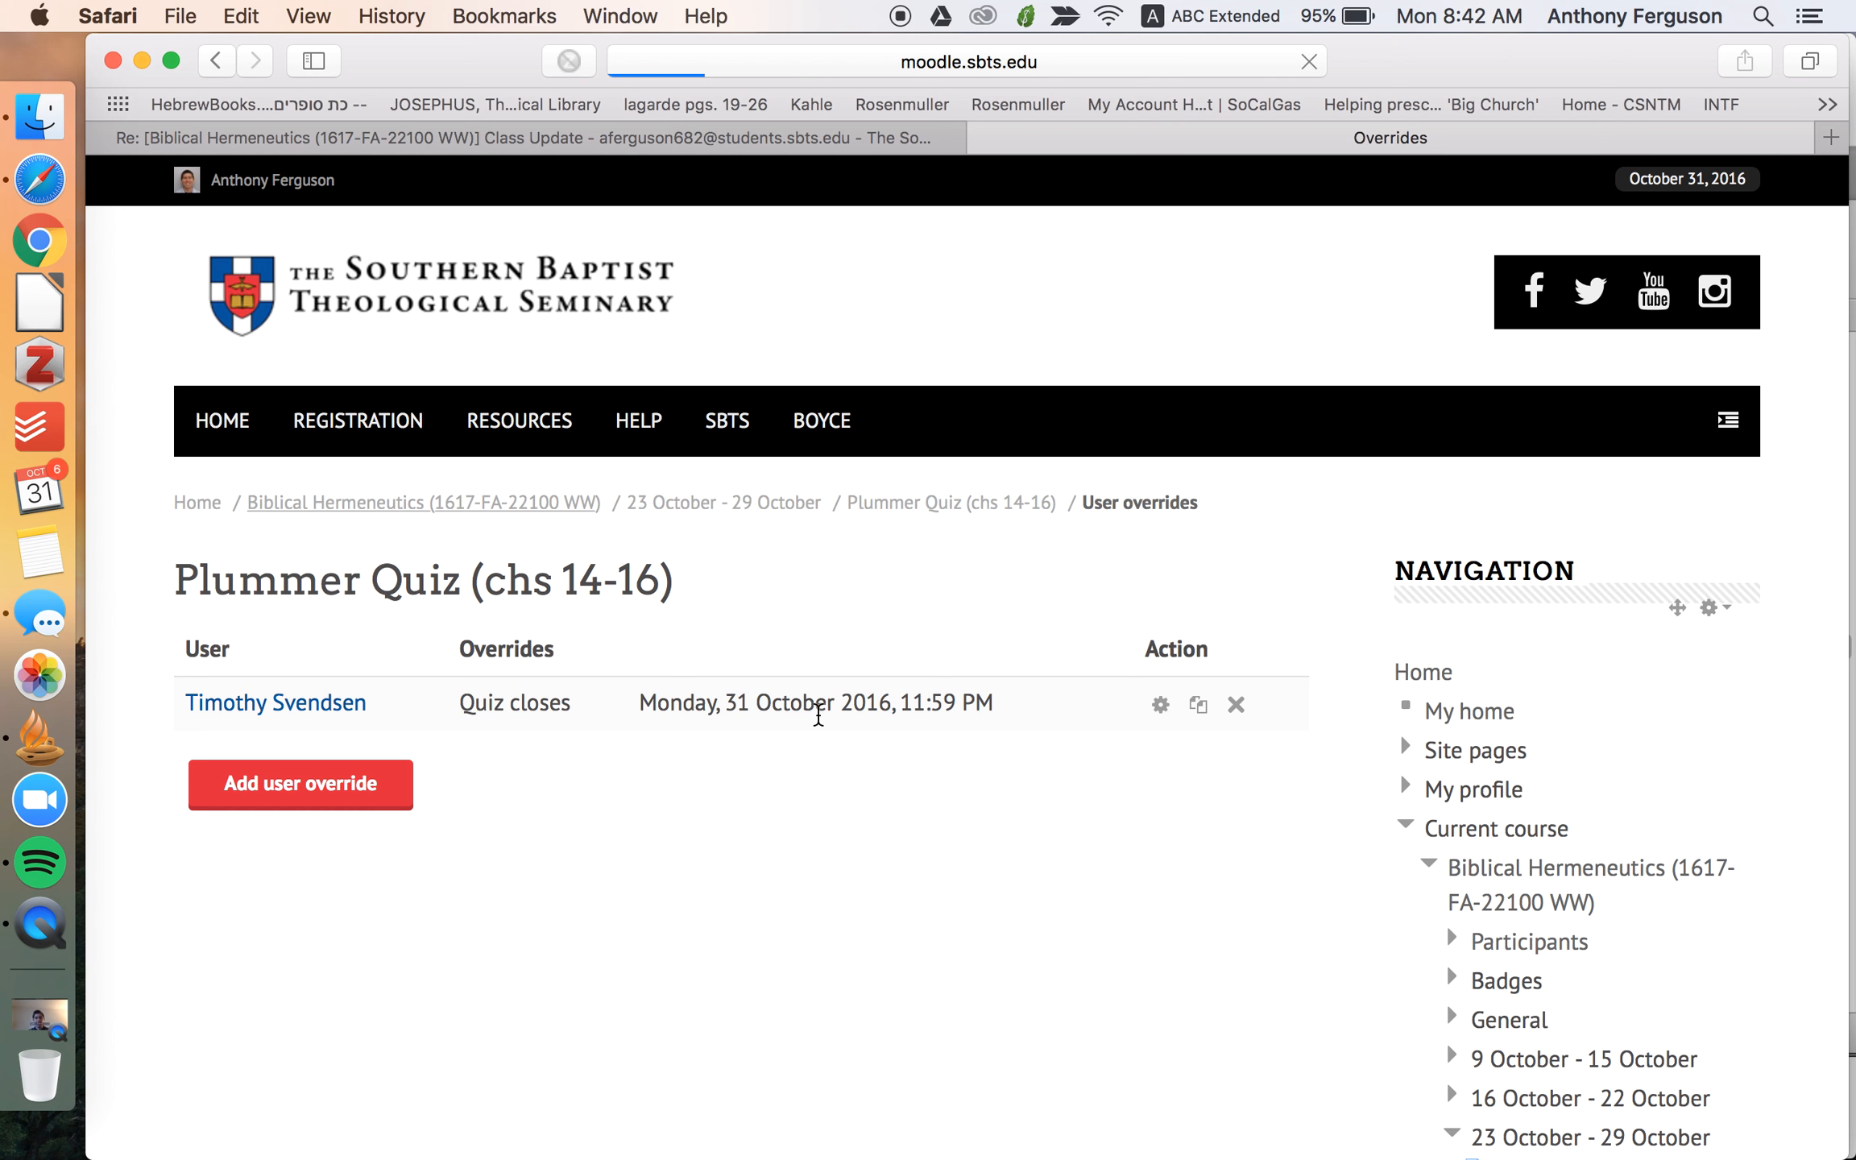
pyautogui.scroll(-20, 816, 711)
pyautogui.scroll(-20, 816, 721)
pyautogui.scroll(15, 816, 711)
pyautogui.scroll(-10, 817, 711)
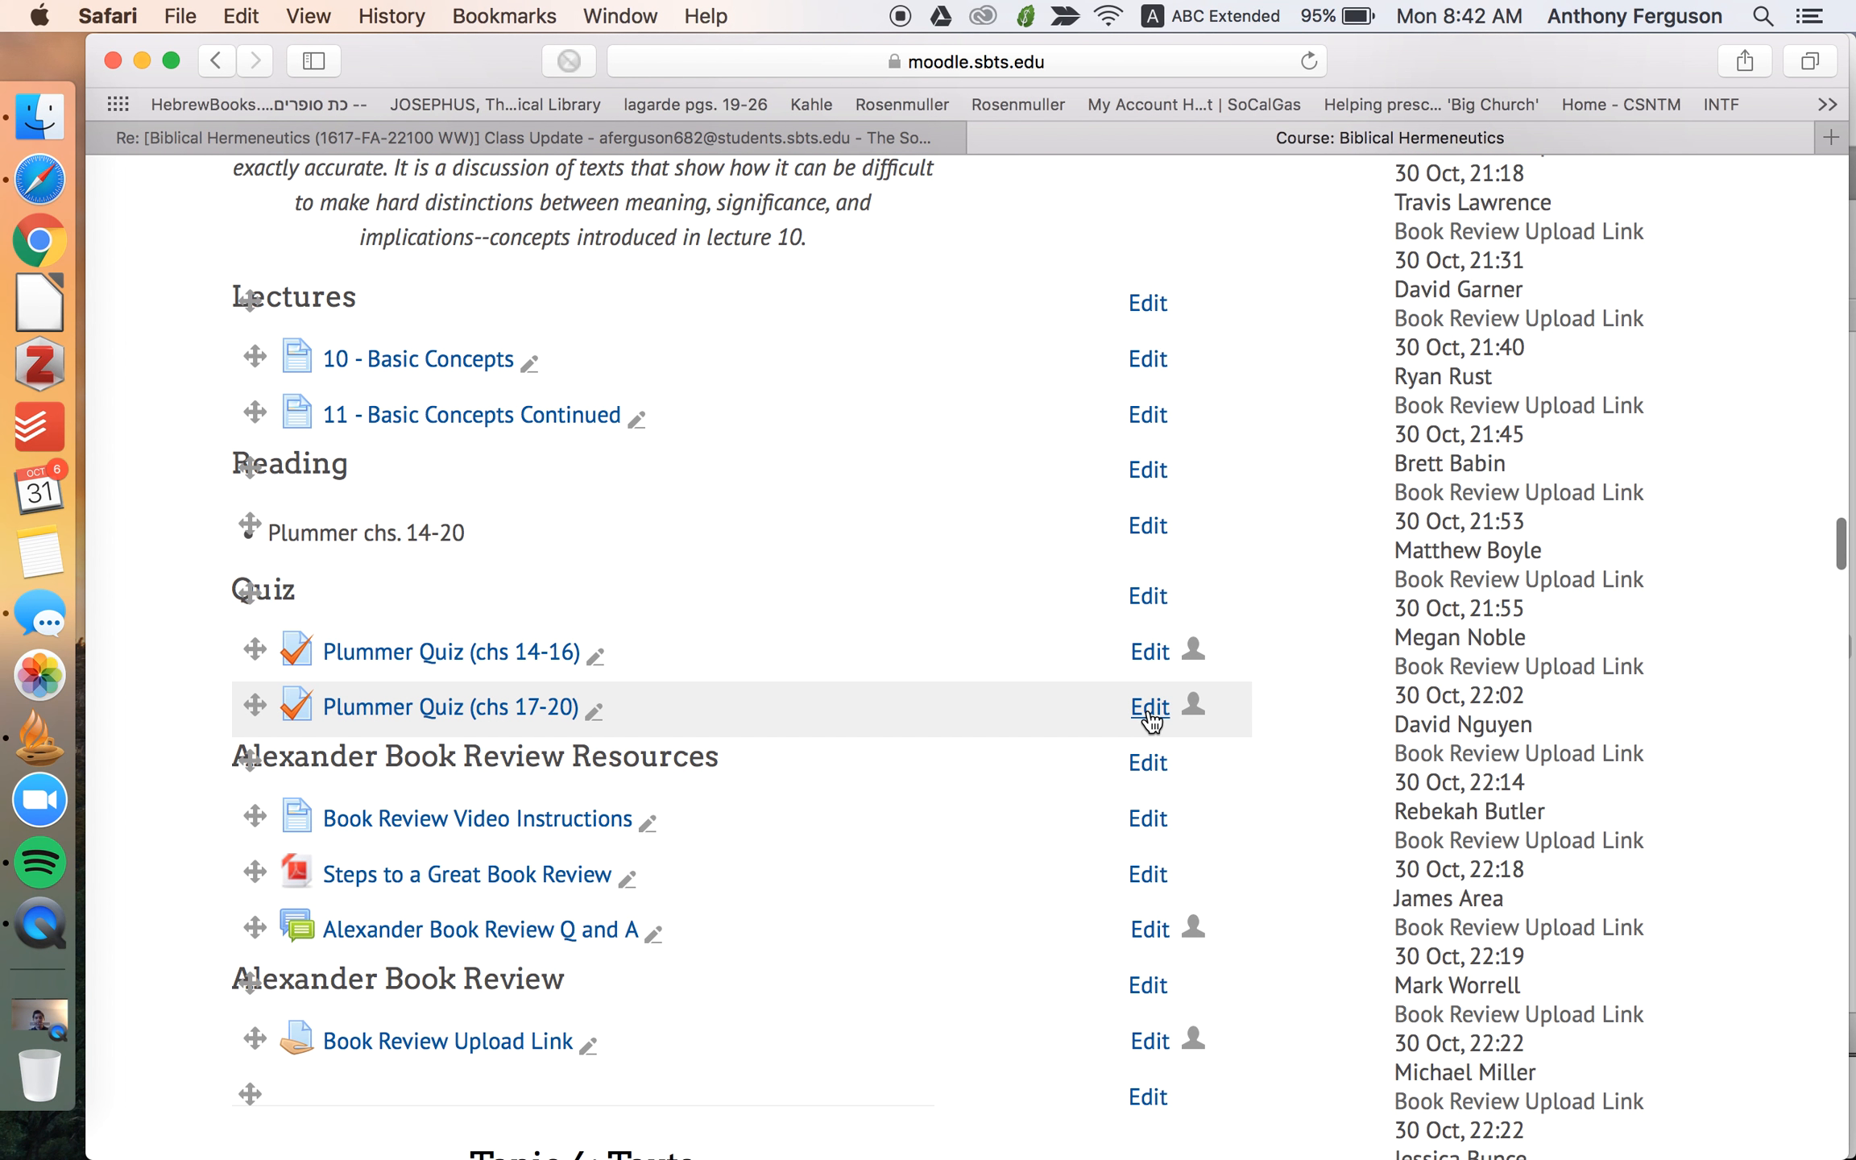
pyautogui.click(1150, 709)
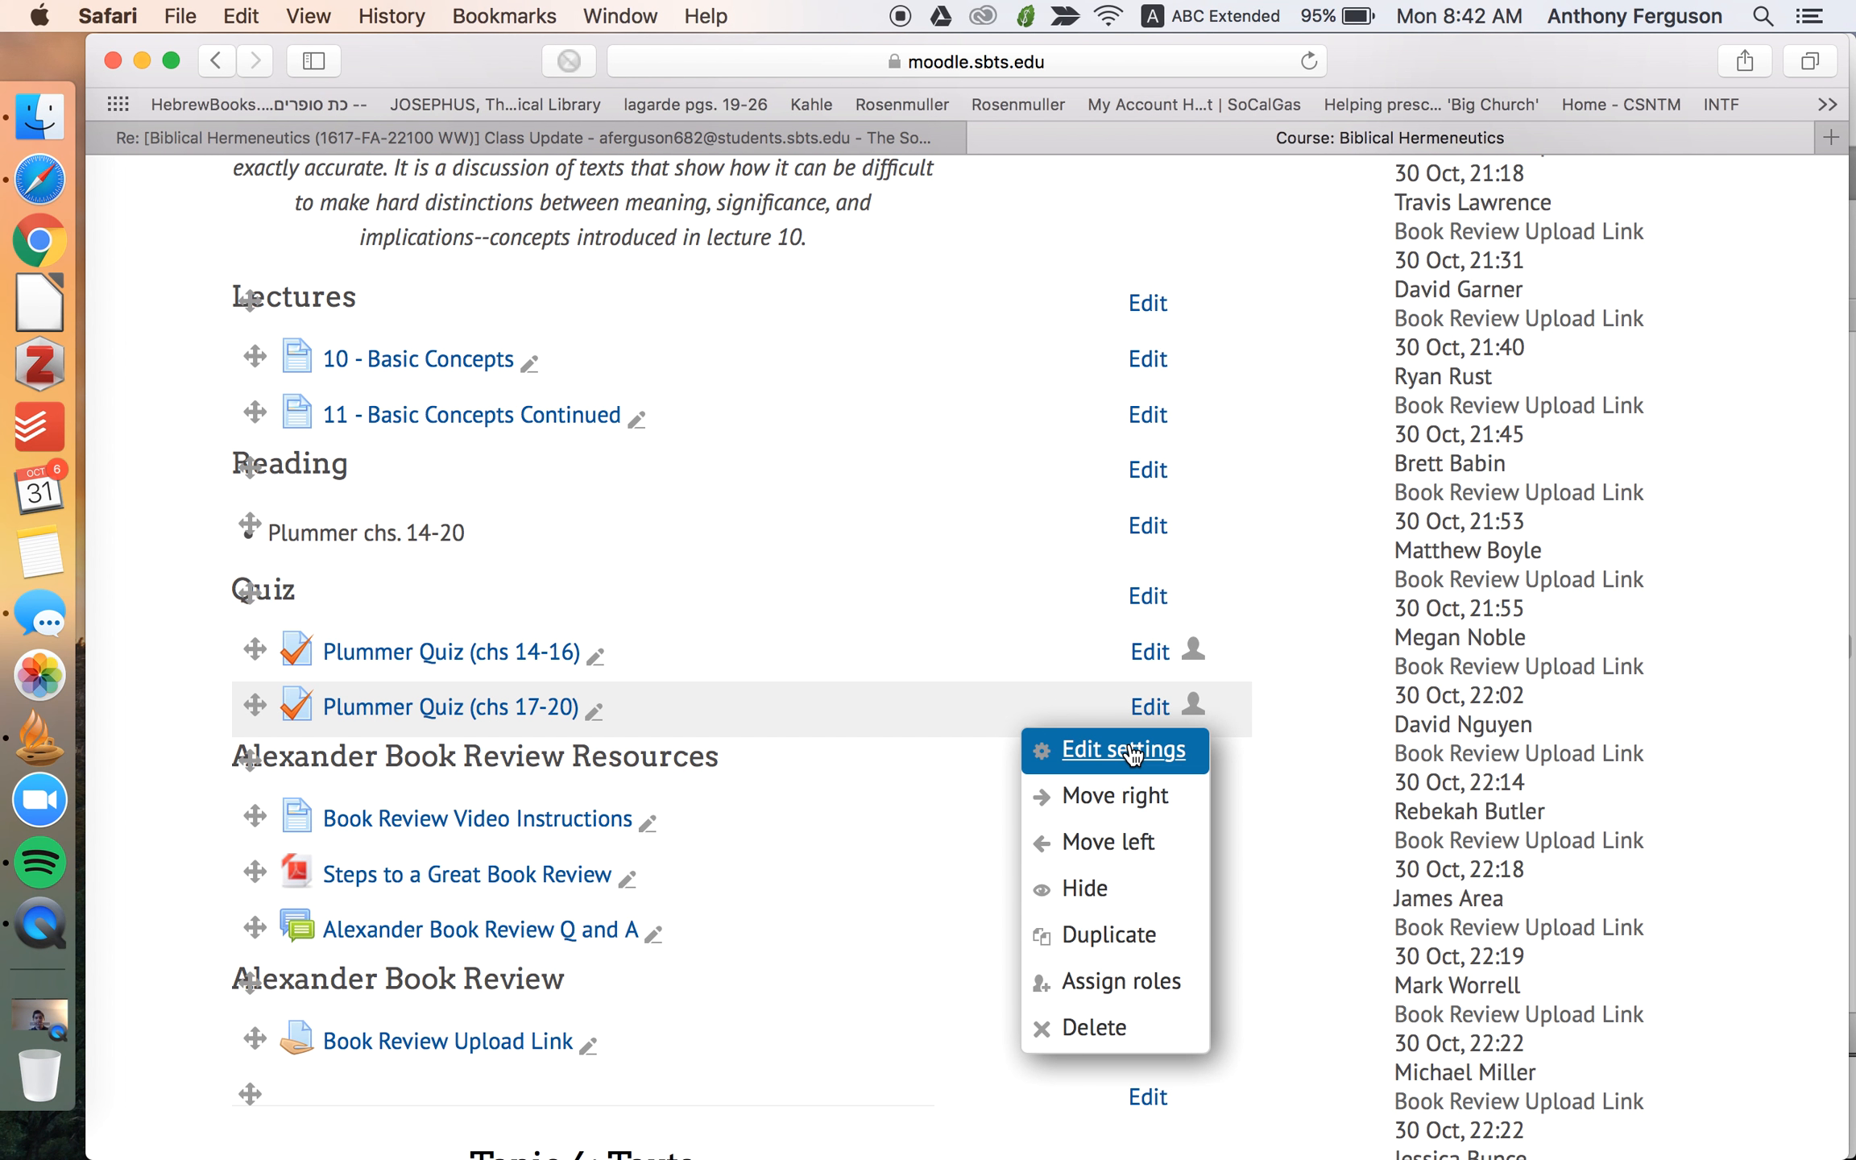
pyautogui.click(1130, 749)
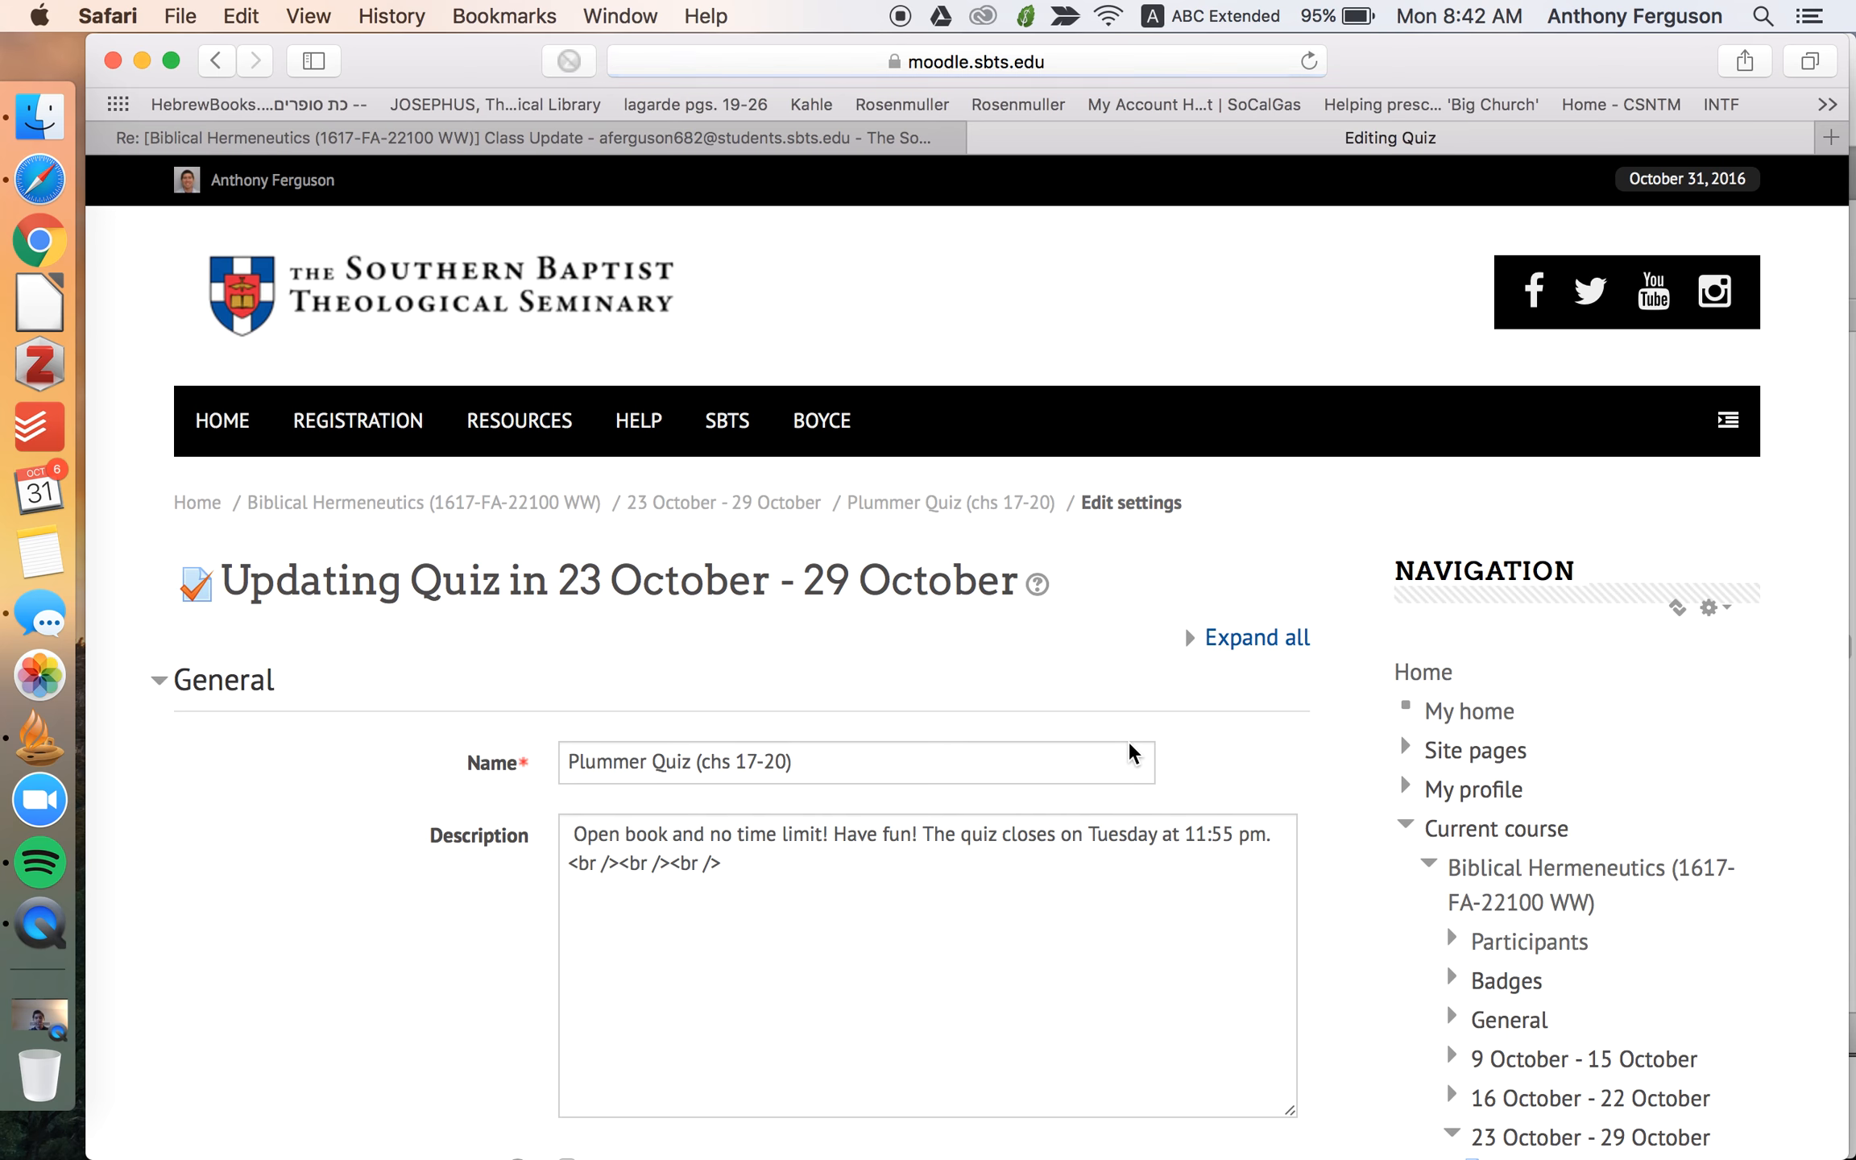
# - Start a user override for Plummer Quiz (chs 17-20), searching for and selecting the same student by first name
pyautogui.scroll(-15, 1128, 741)
pyautogui.scroll(5, 1523, 725)
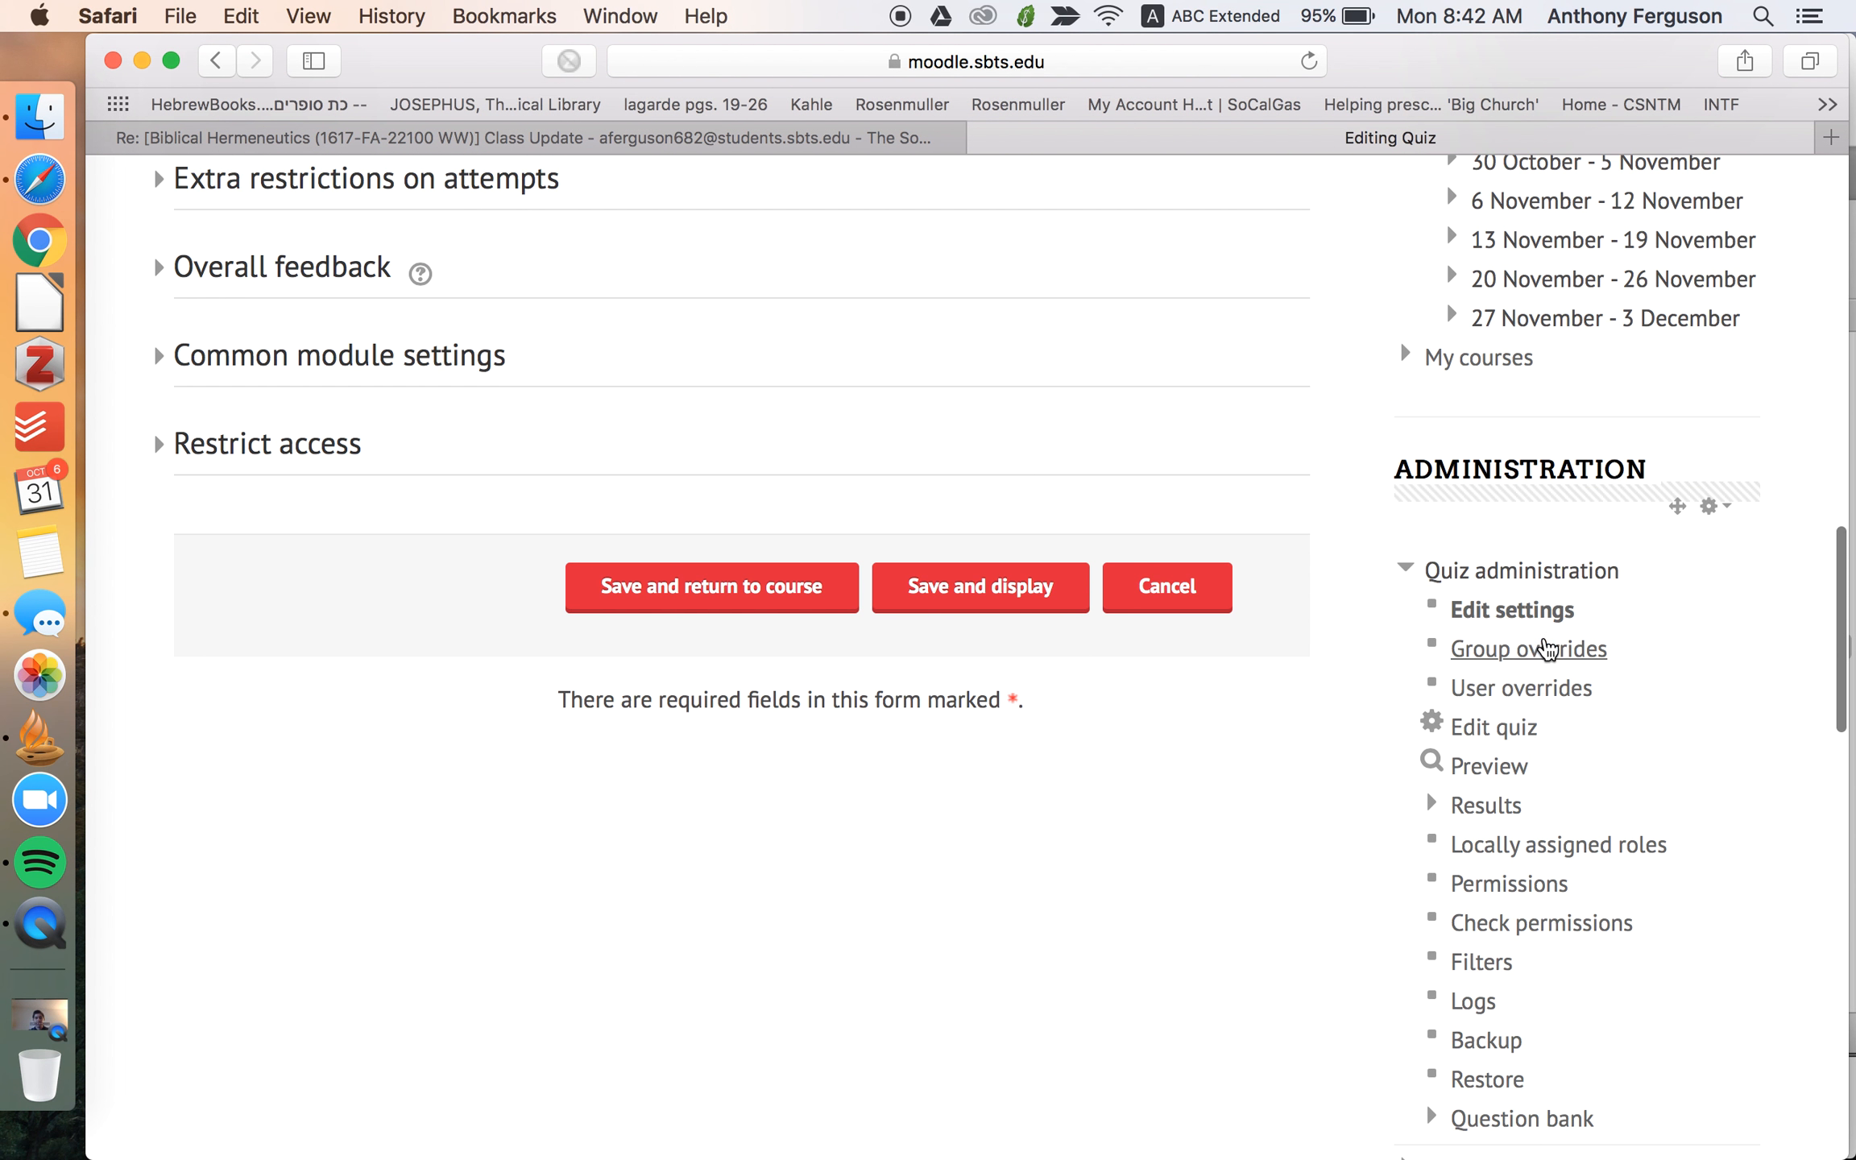
pyautogui.click(1530, 688)
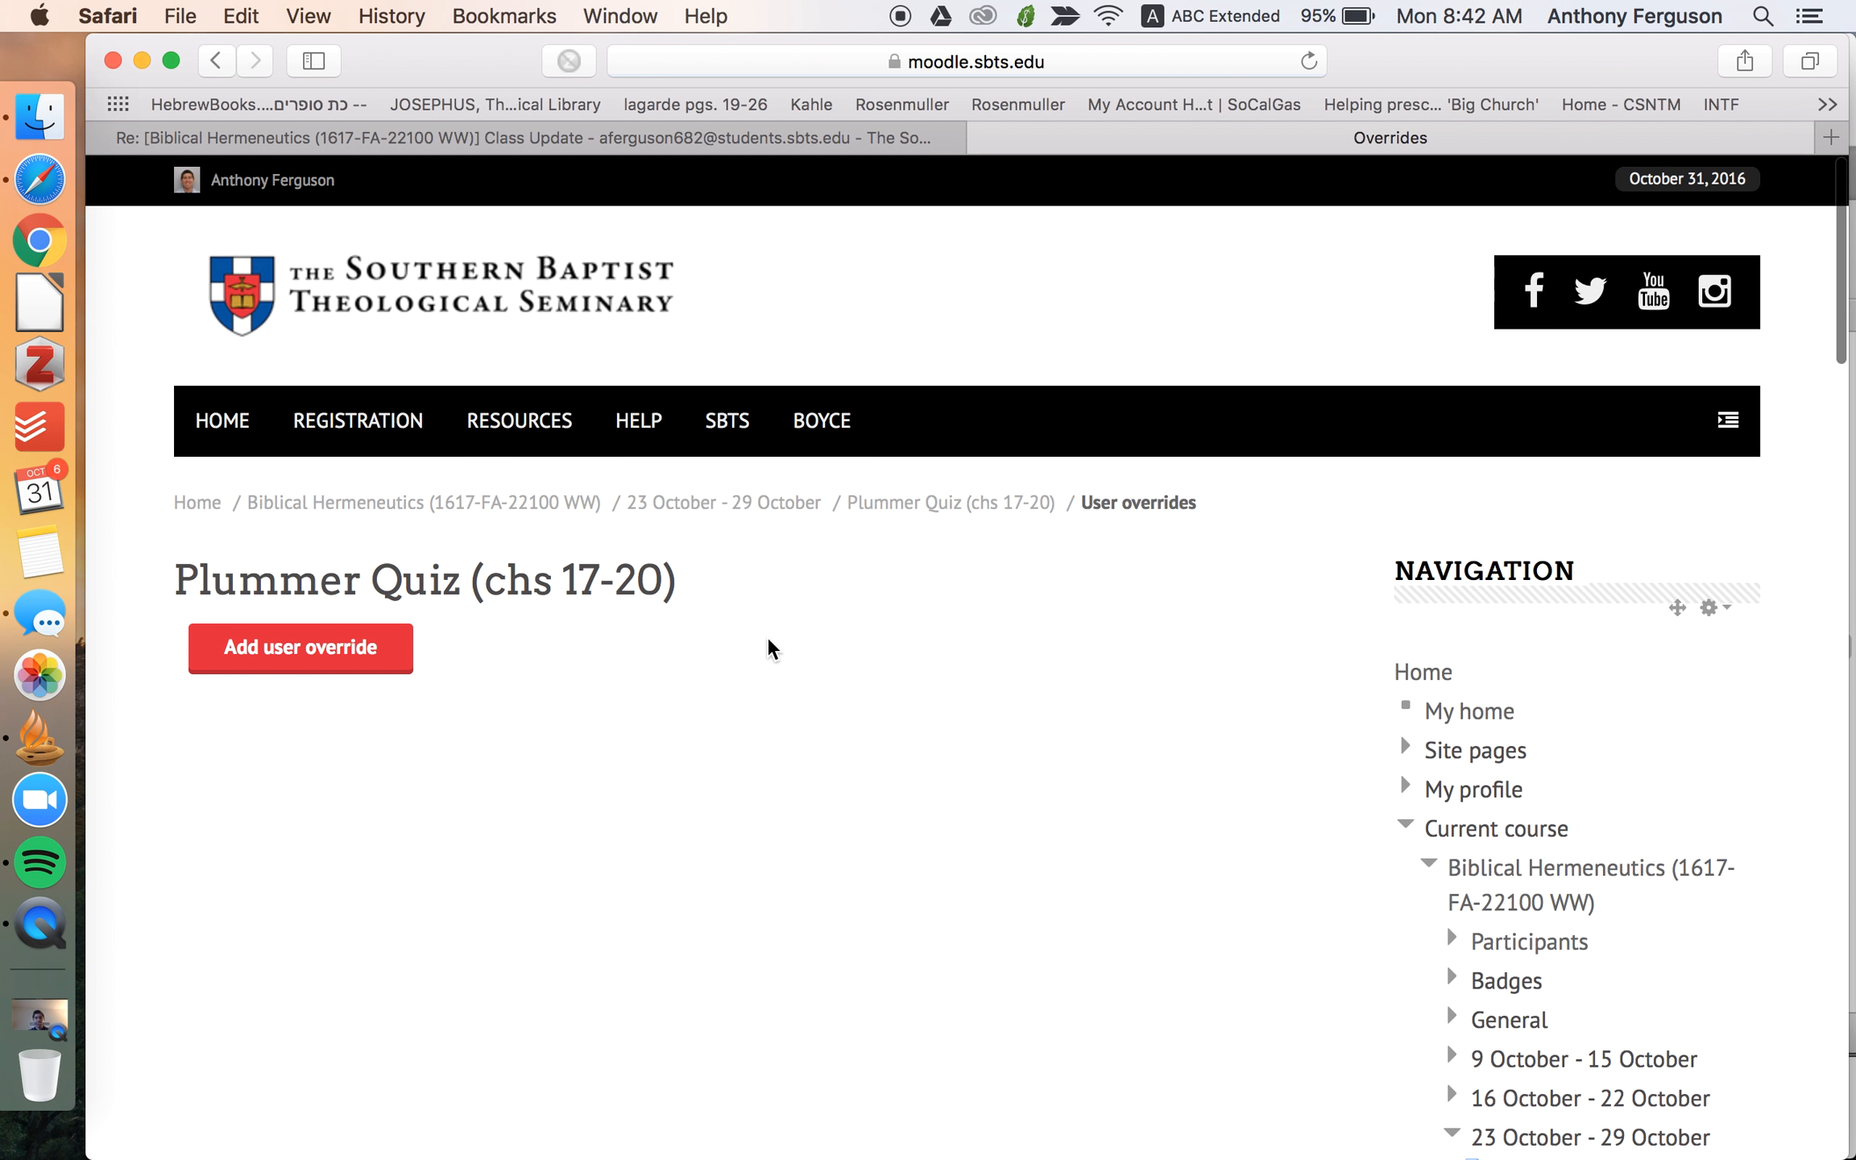
pyautogui.click(276, 621)
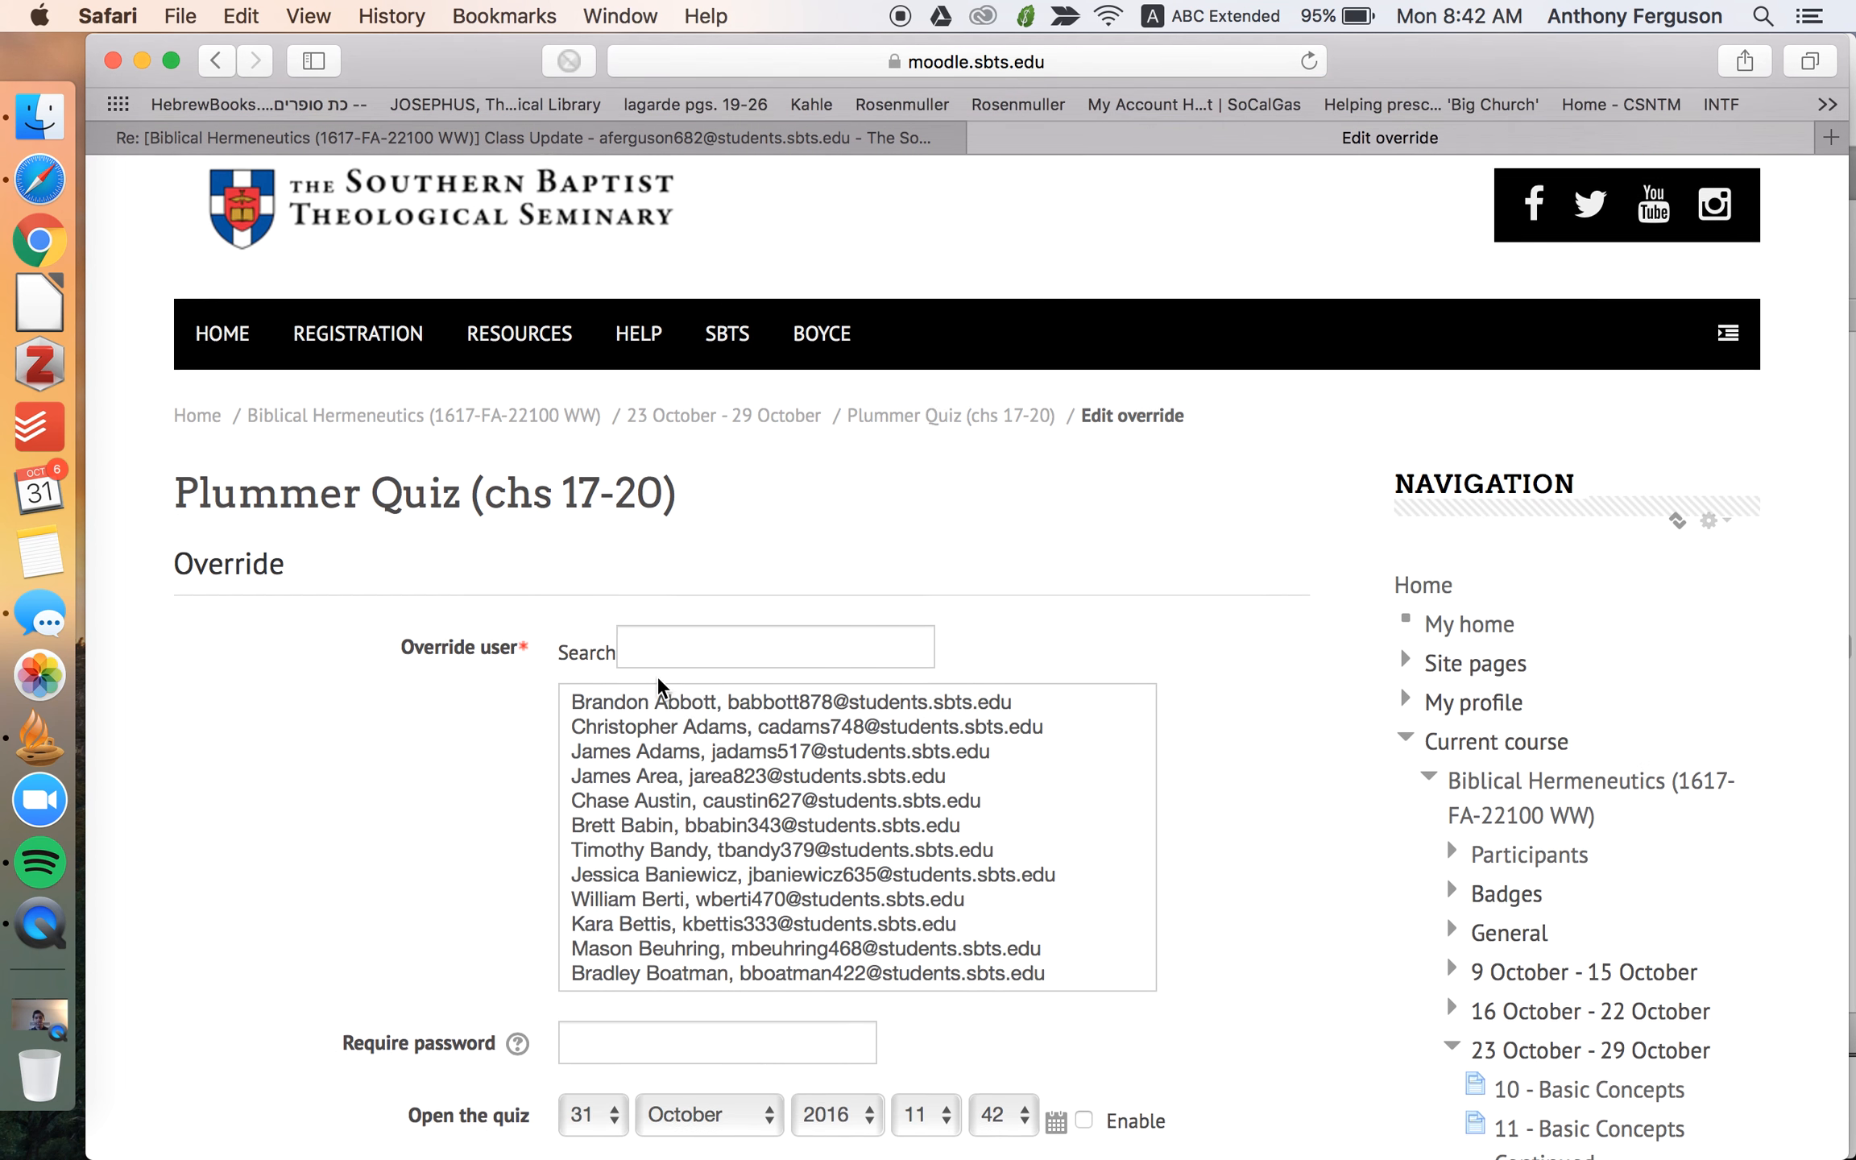
pyautogui.scroll(-2, 677, 628)
pyautogui.click(697, 564)
pyautogui.write('timo')
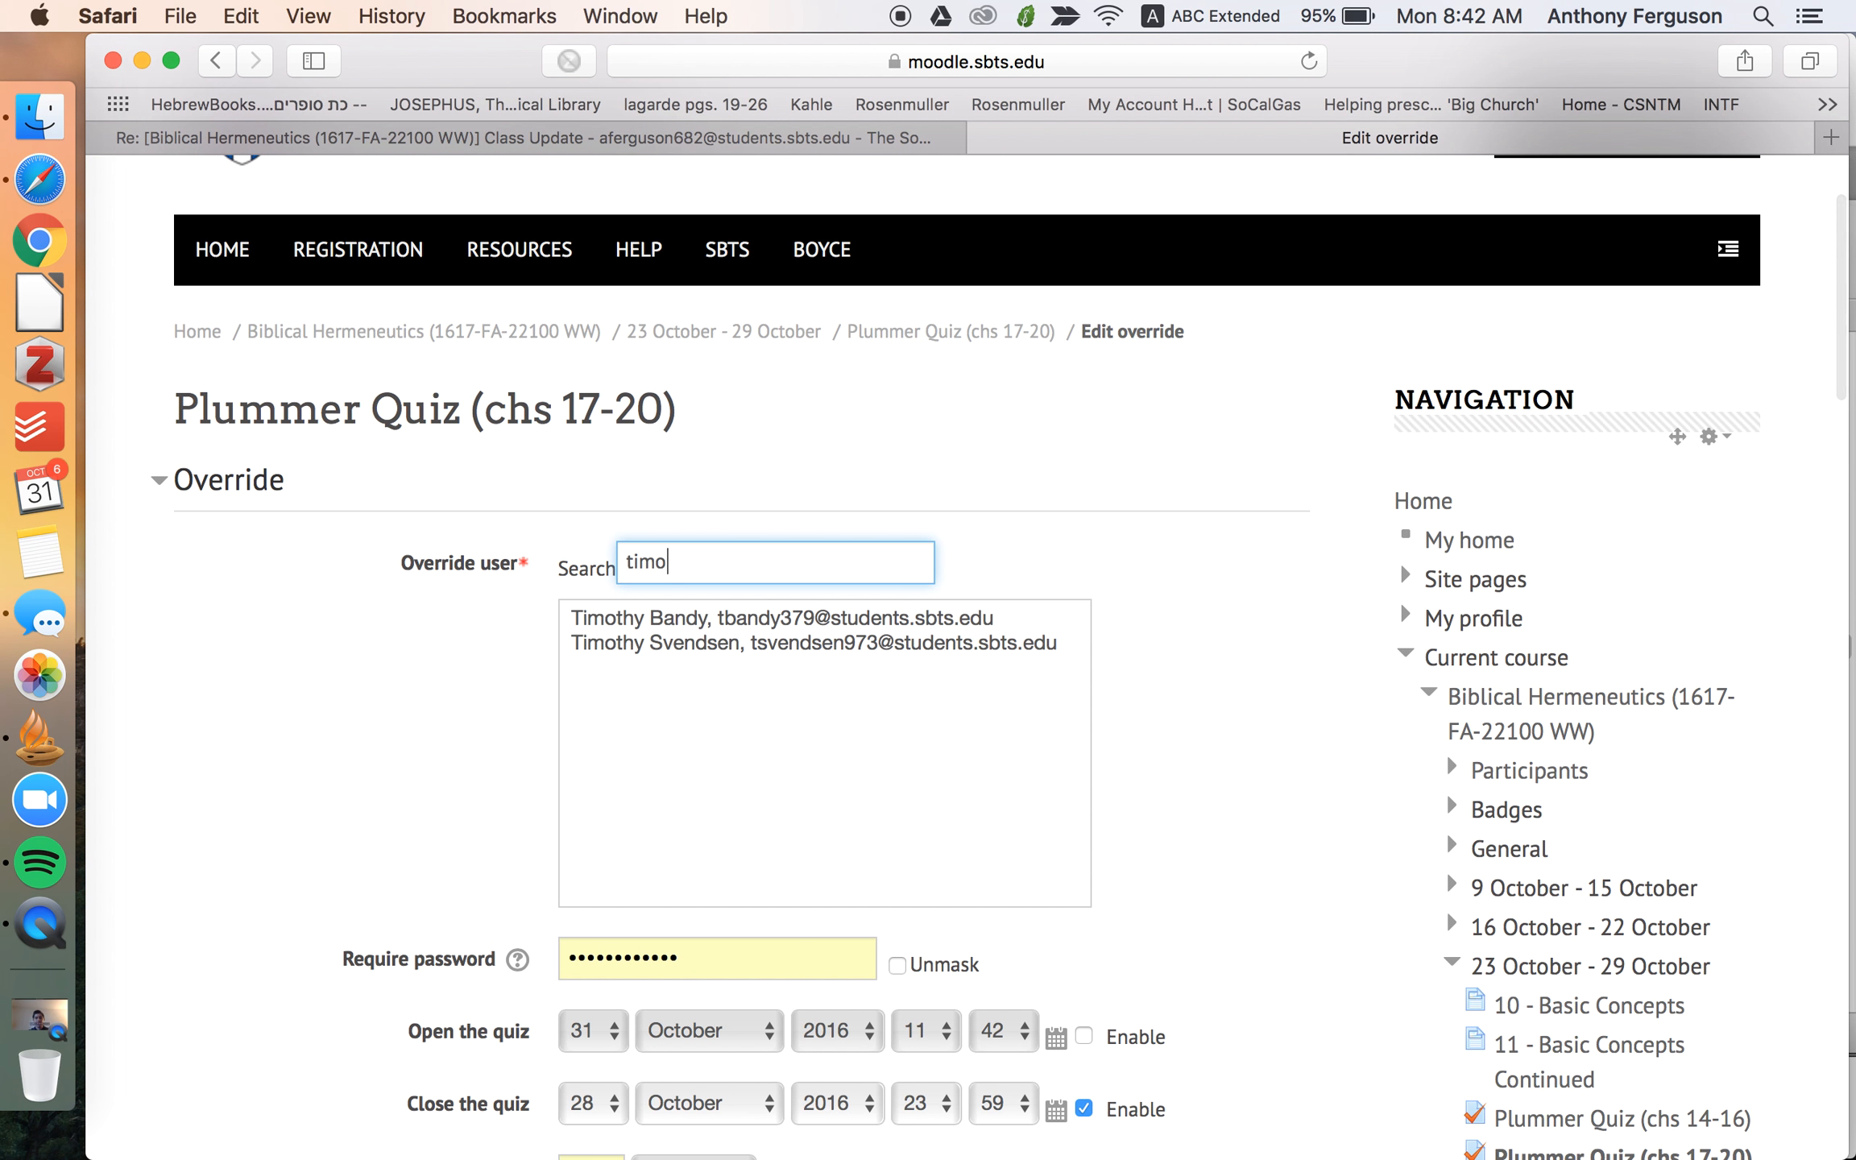
pyautogui.click(728, 637)
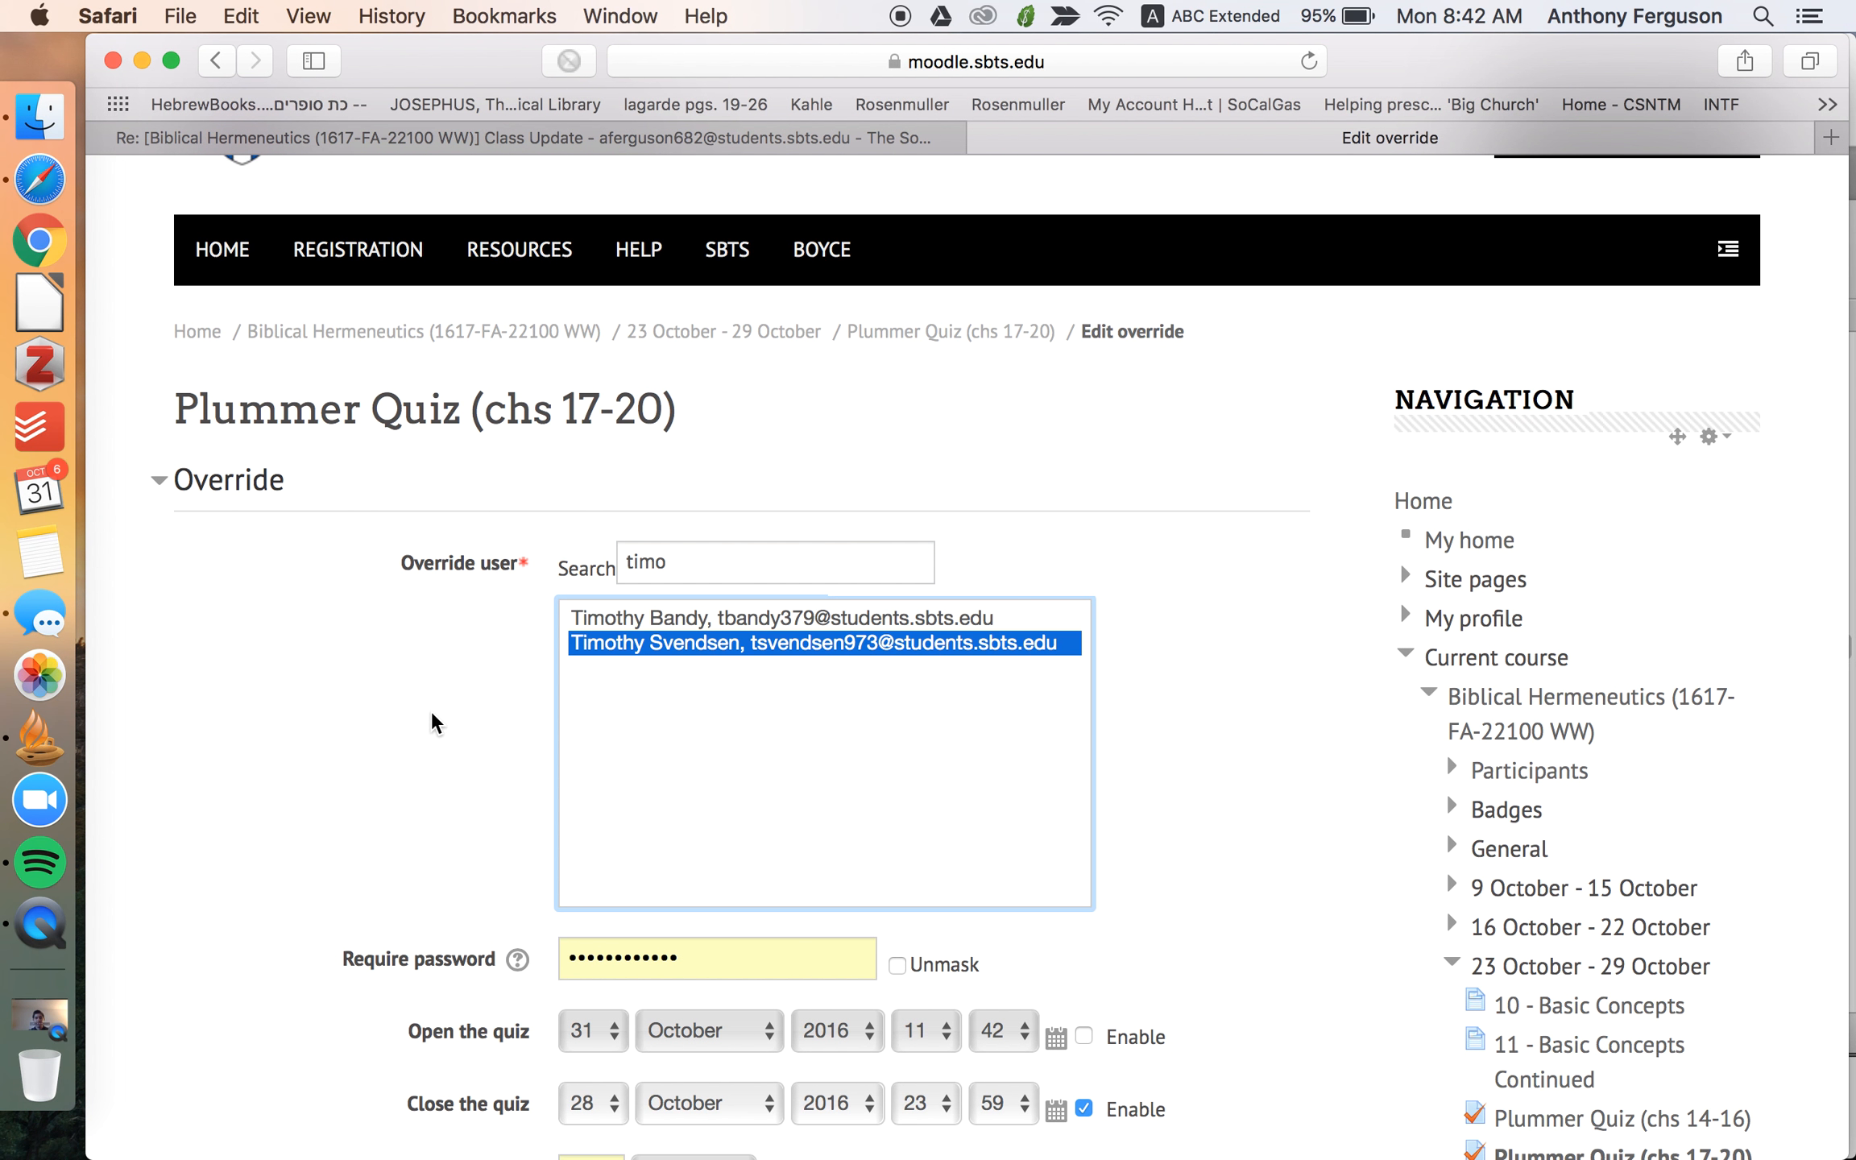
# - Clear the required password from the chs 17-20 override and set the quiz closing day to 31 October 2016
pyautogui.click(704, 953)
pyautogui.moveTo(704, 952); pyautogui.dragTo(459, 959)
pyautogui.press('BackSpace')
pyautogui.scroll(-3, 484, 947)
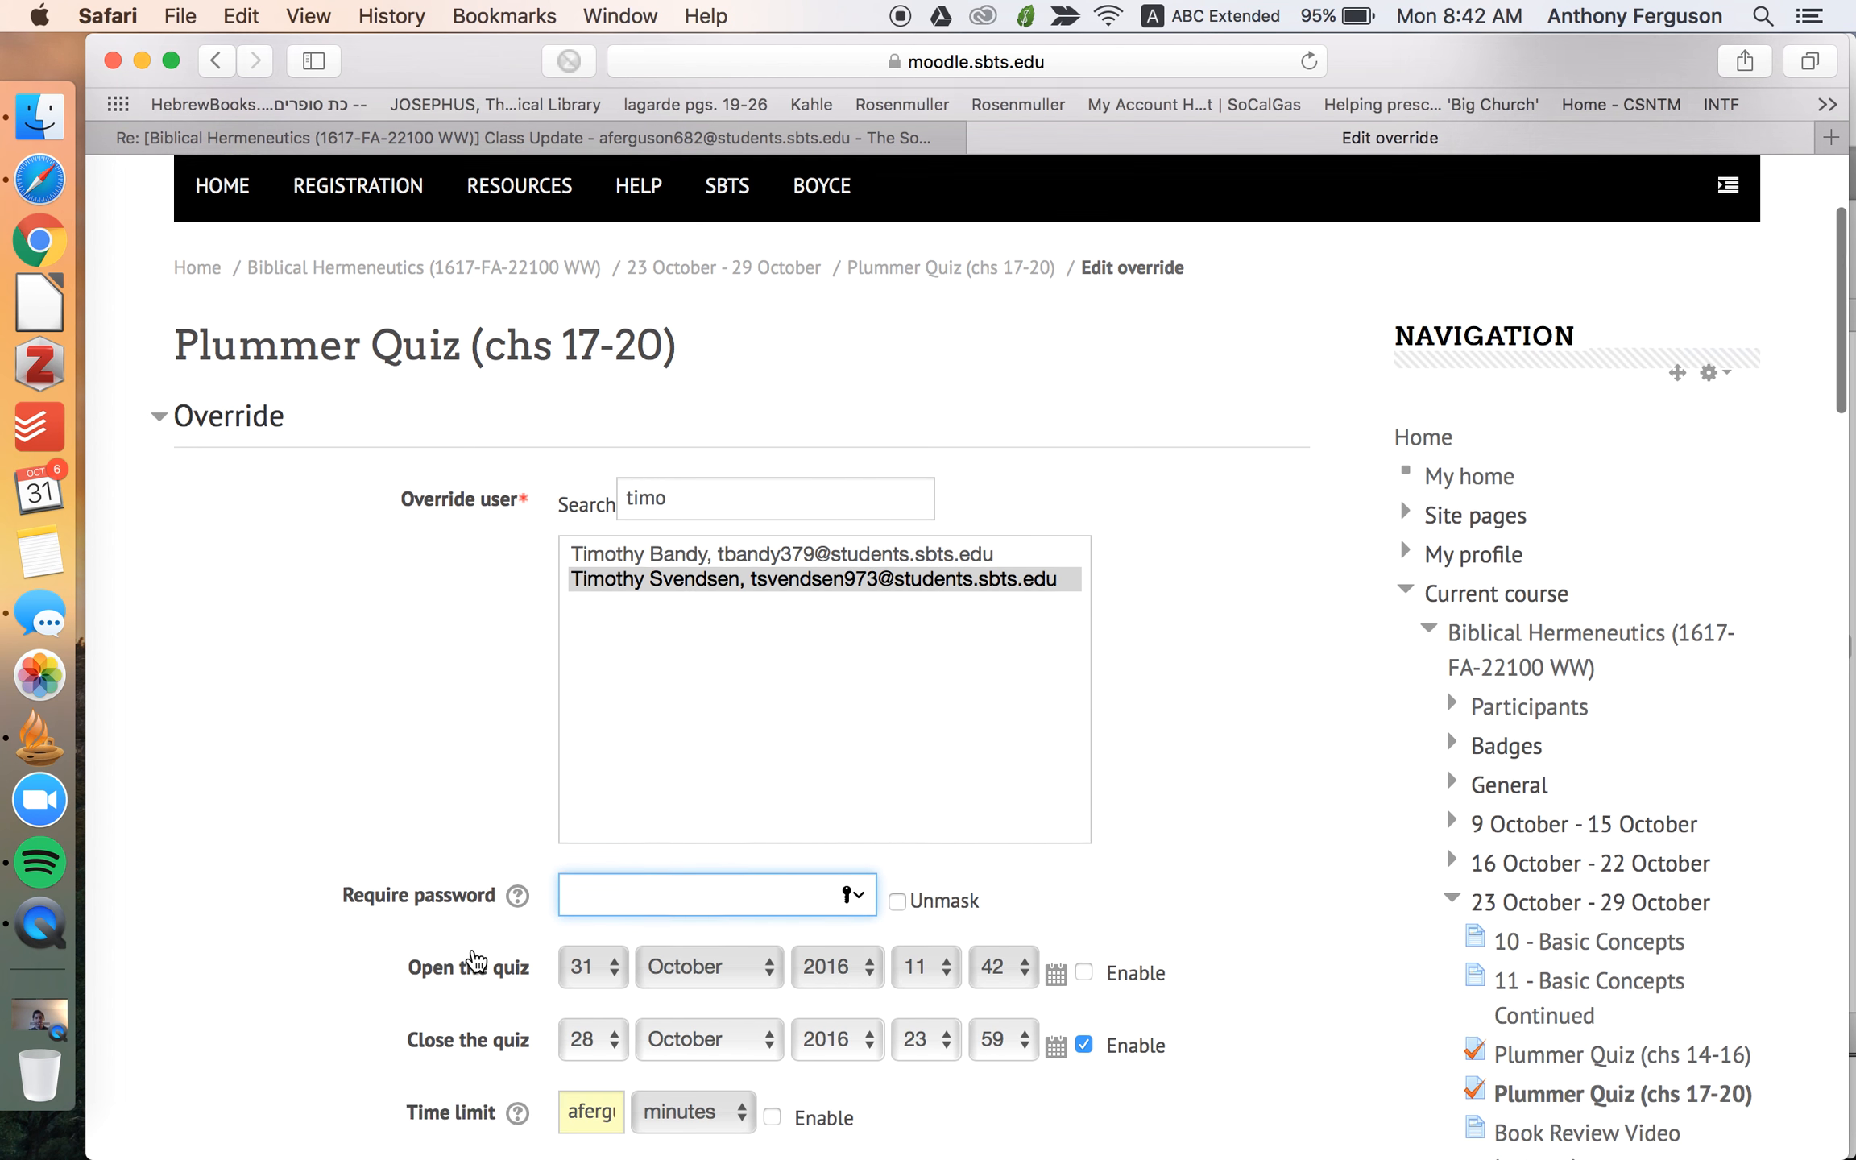
pyautogui.click(616, 846)
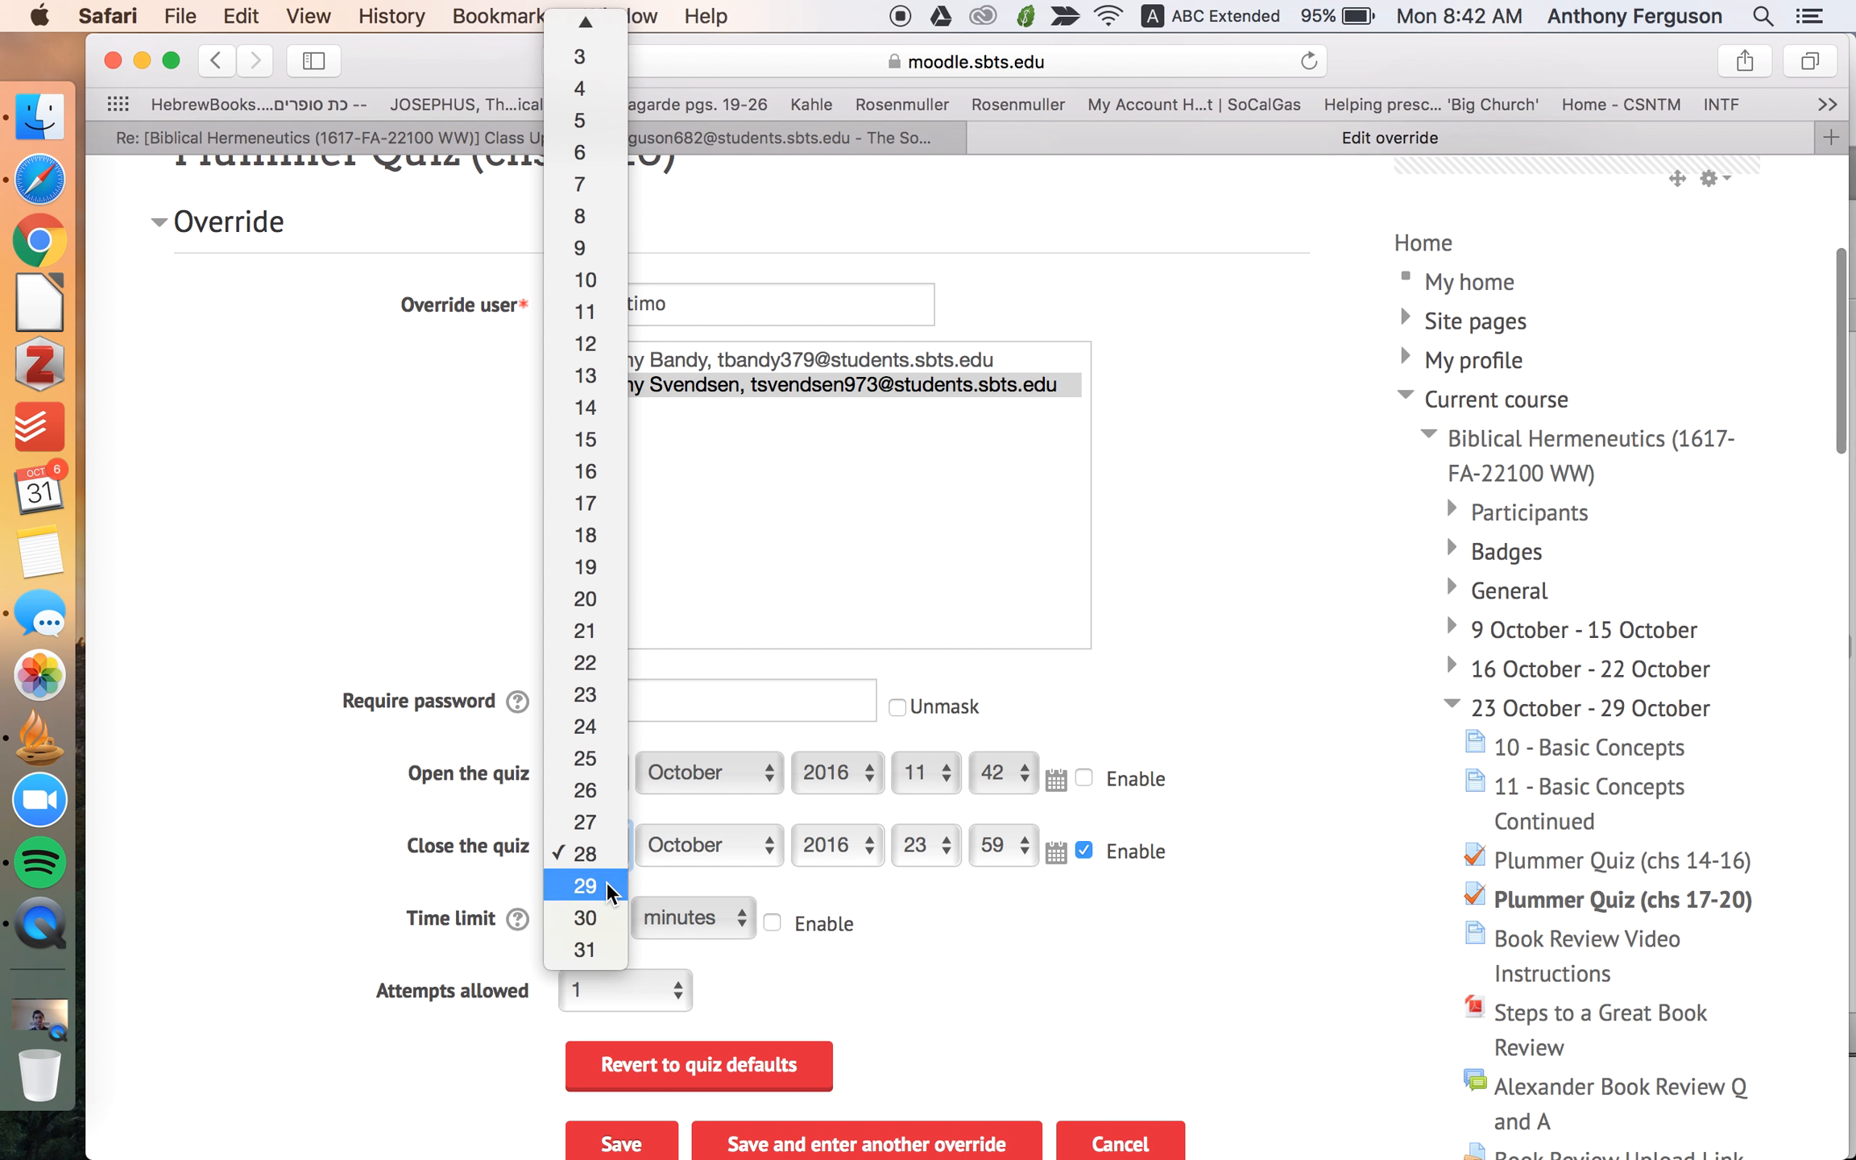
pyautogui.click(613, 945)
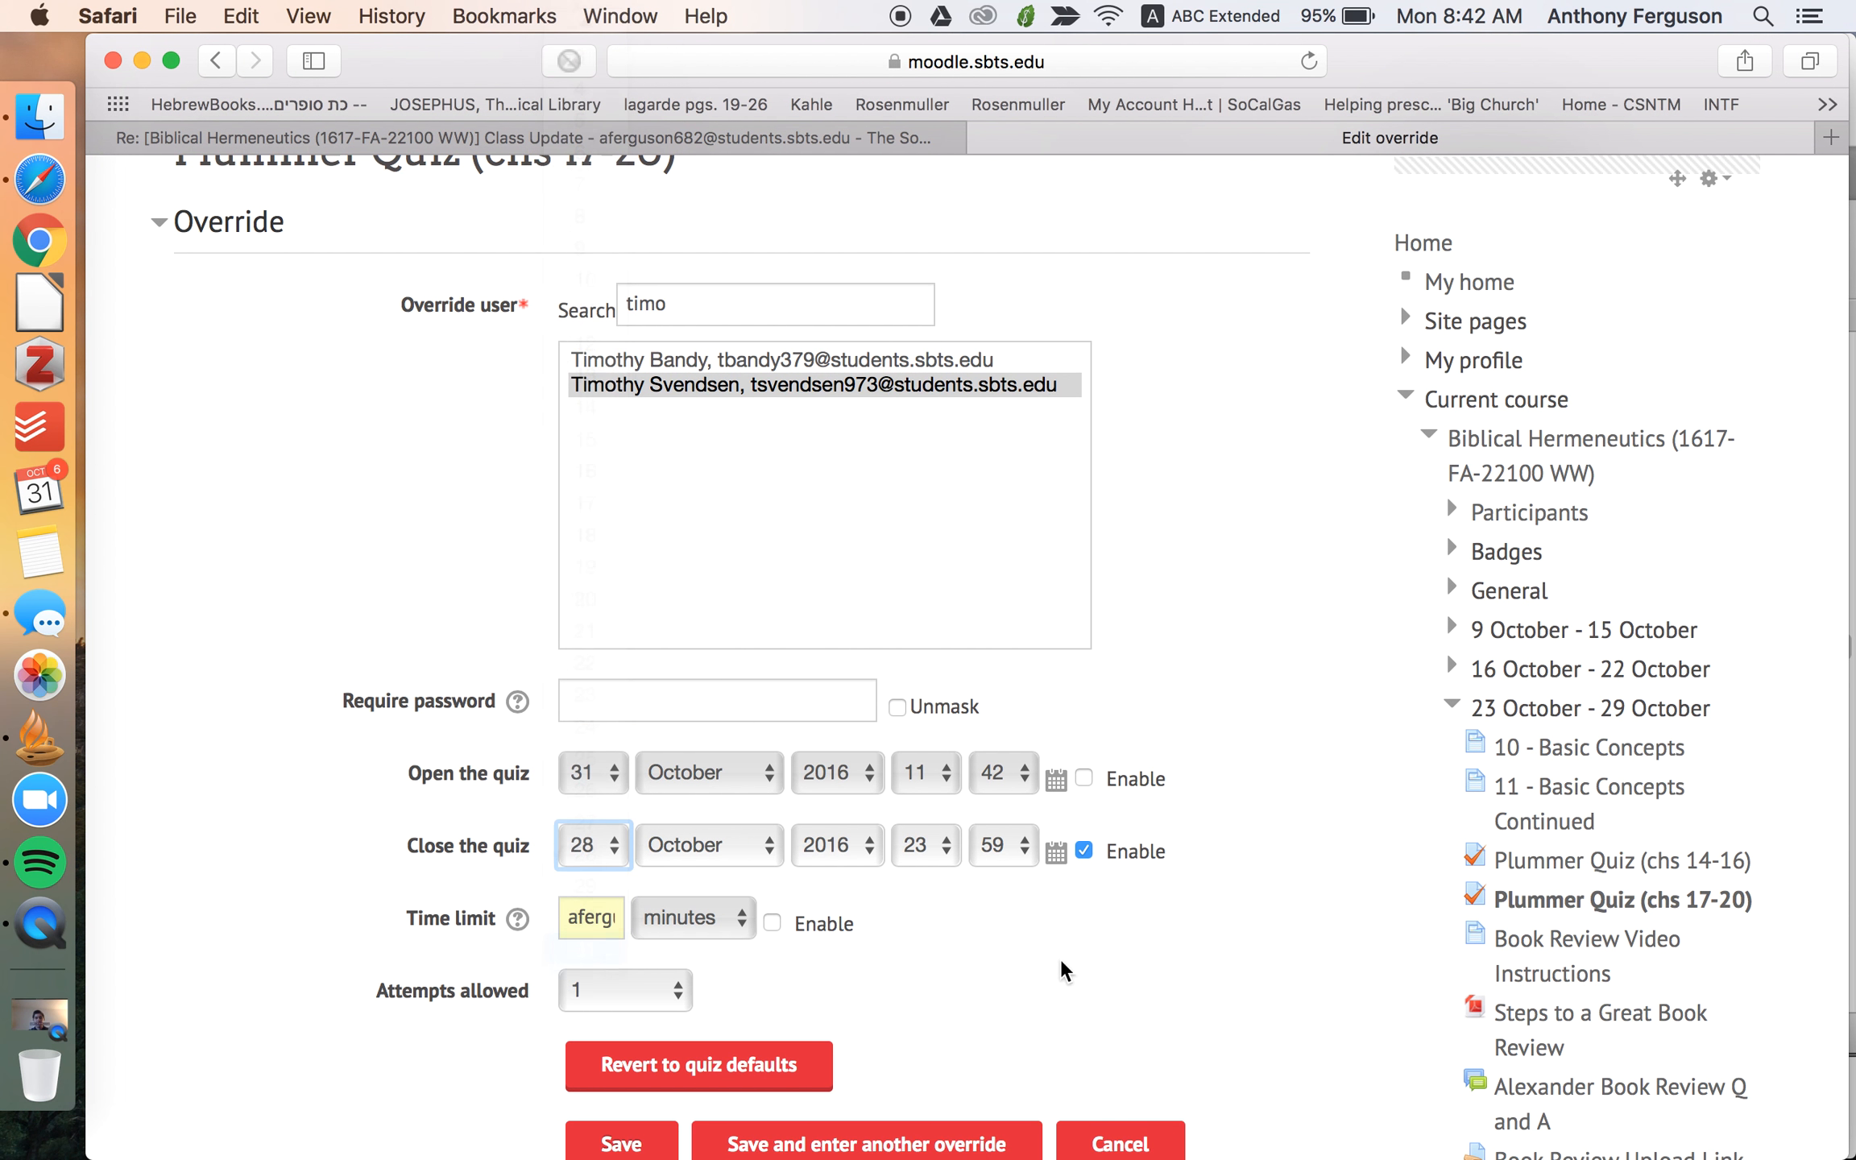
# - Enable the time limit with its autofilled text removed, and save the override for Plummer Quiz (chs 17-20)
pyautogui.click(773, 924)
pyautogui.moveTo(563, 919); pyautogui.dragTo(997, 914)
pyautogui.press('BackSpace')
pyautogui.click(997, 914)
pyautogui.scroll(-1, 978, 996)
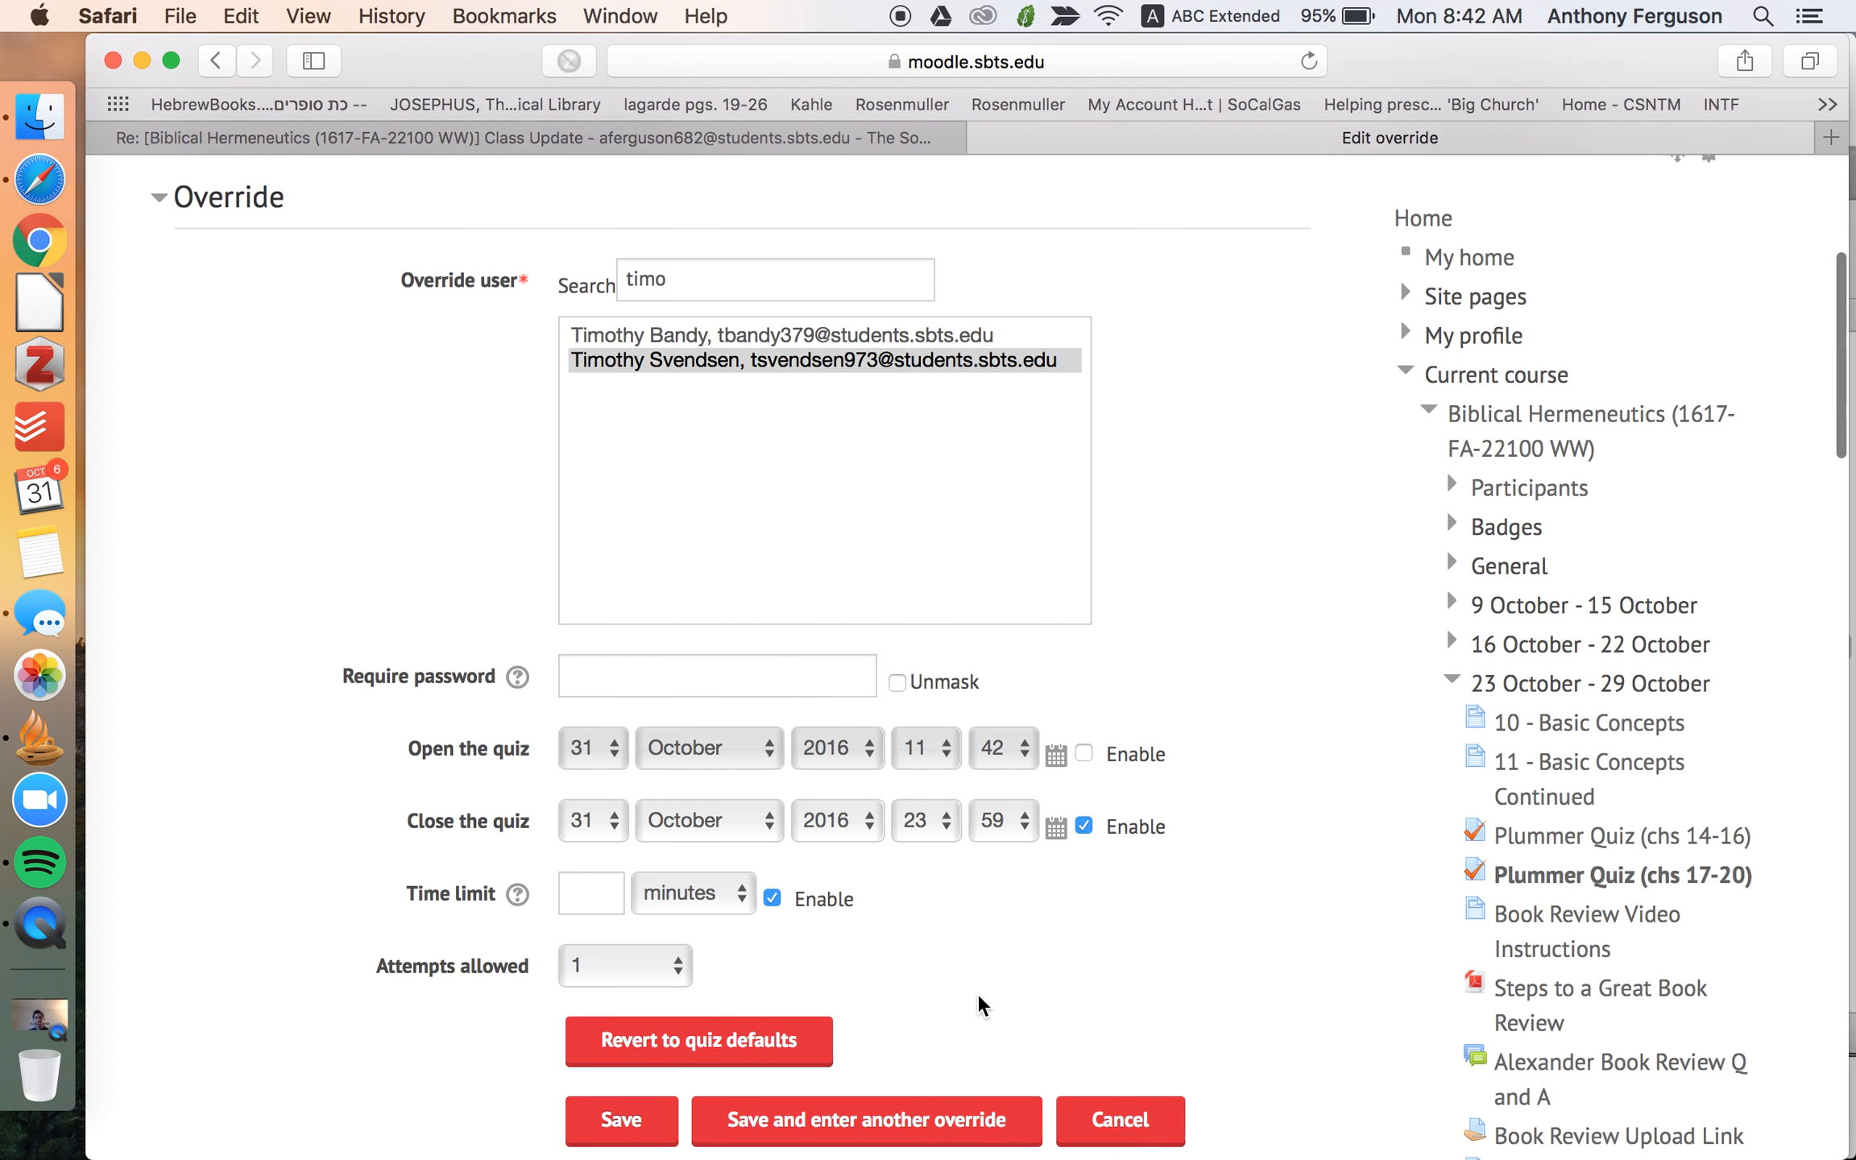
pyautogui.scroll(-2, 979, 998)
pyautogui.click(636, 1014)
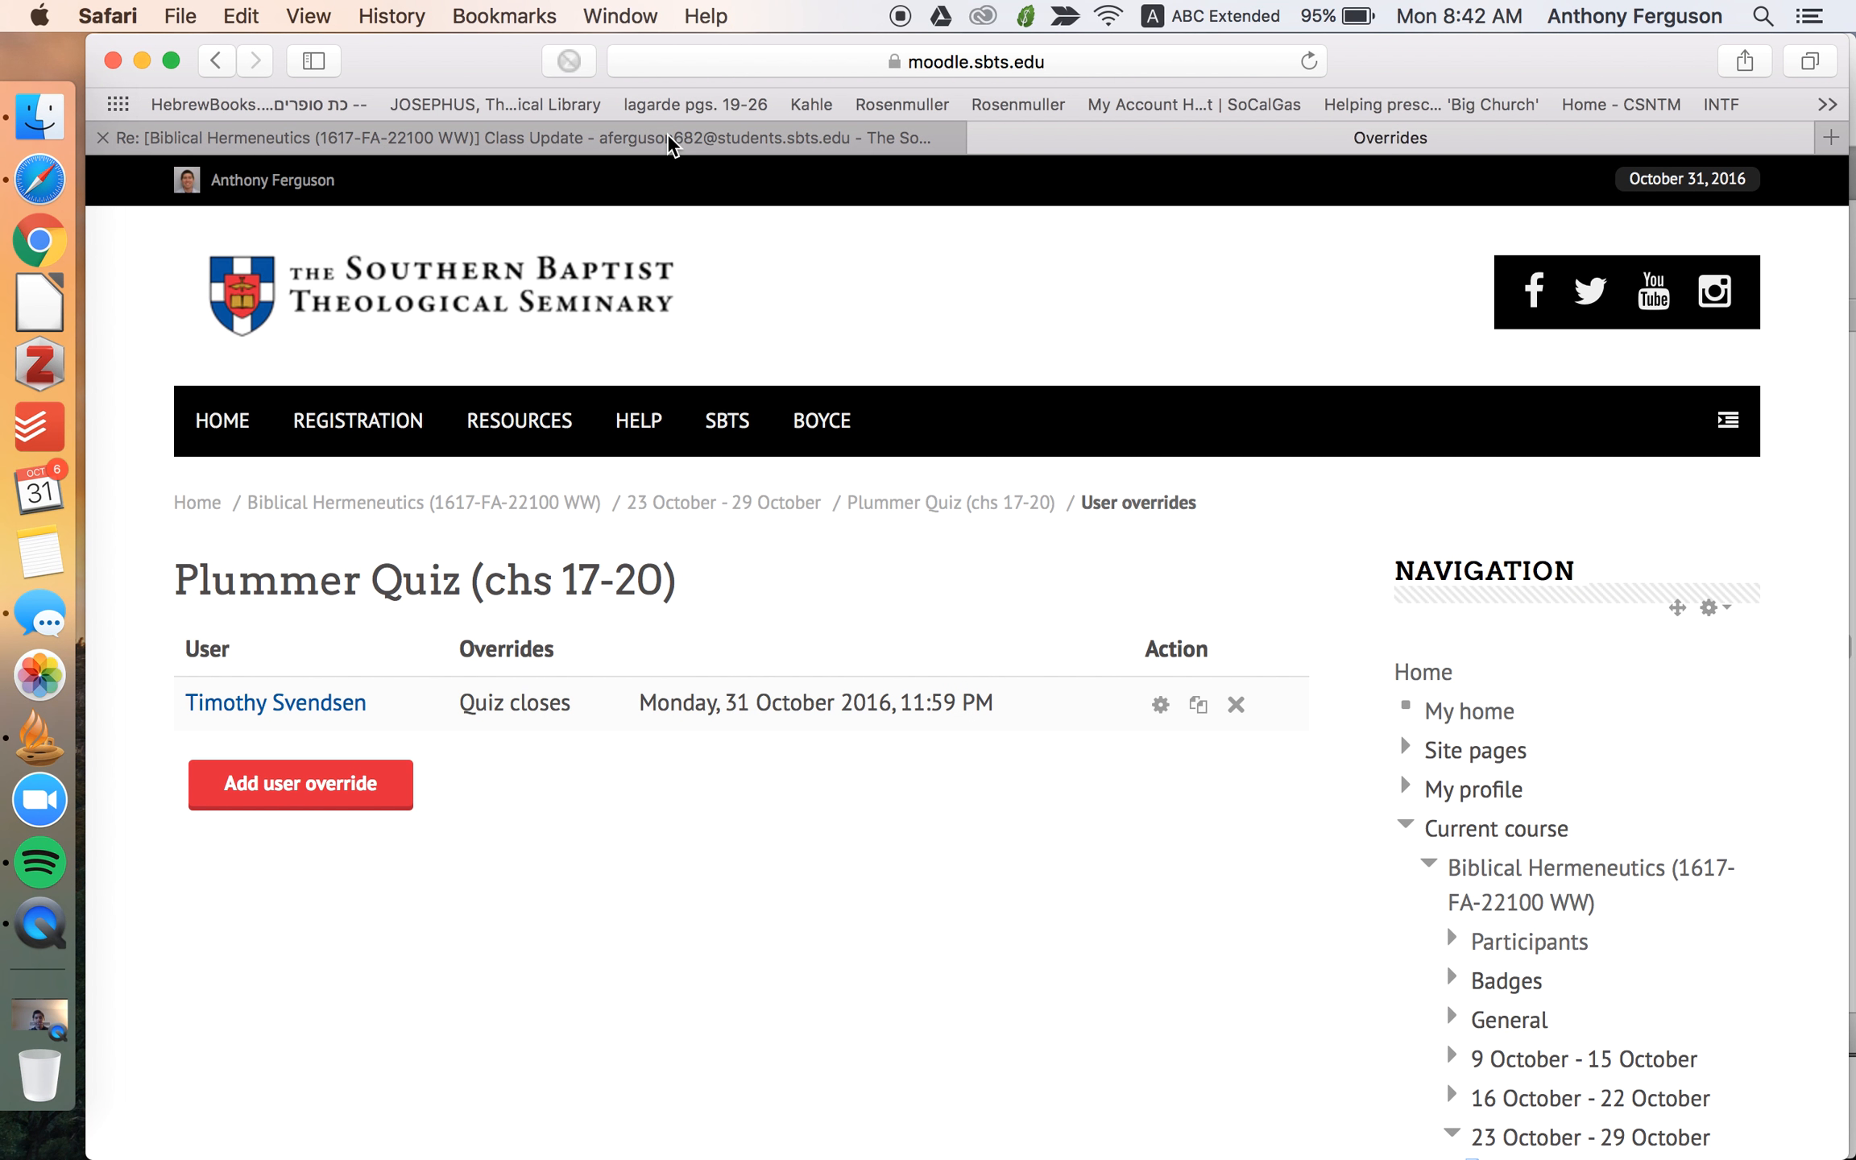
# - Go back to the Biblical Hermeneutics course page and open the settings of Plummer Quiz (chs 21-22)
pyautogui.click(446, 496)
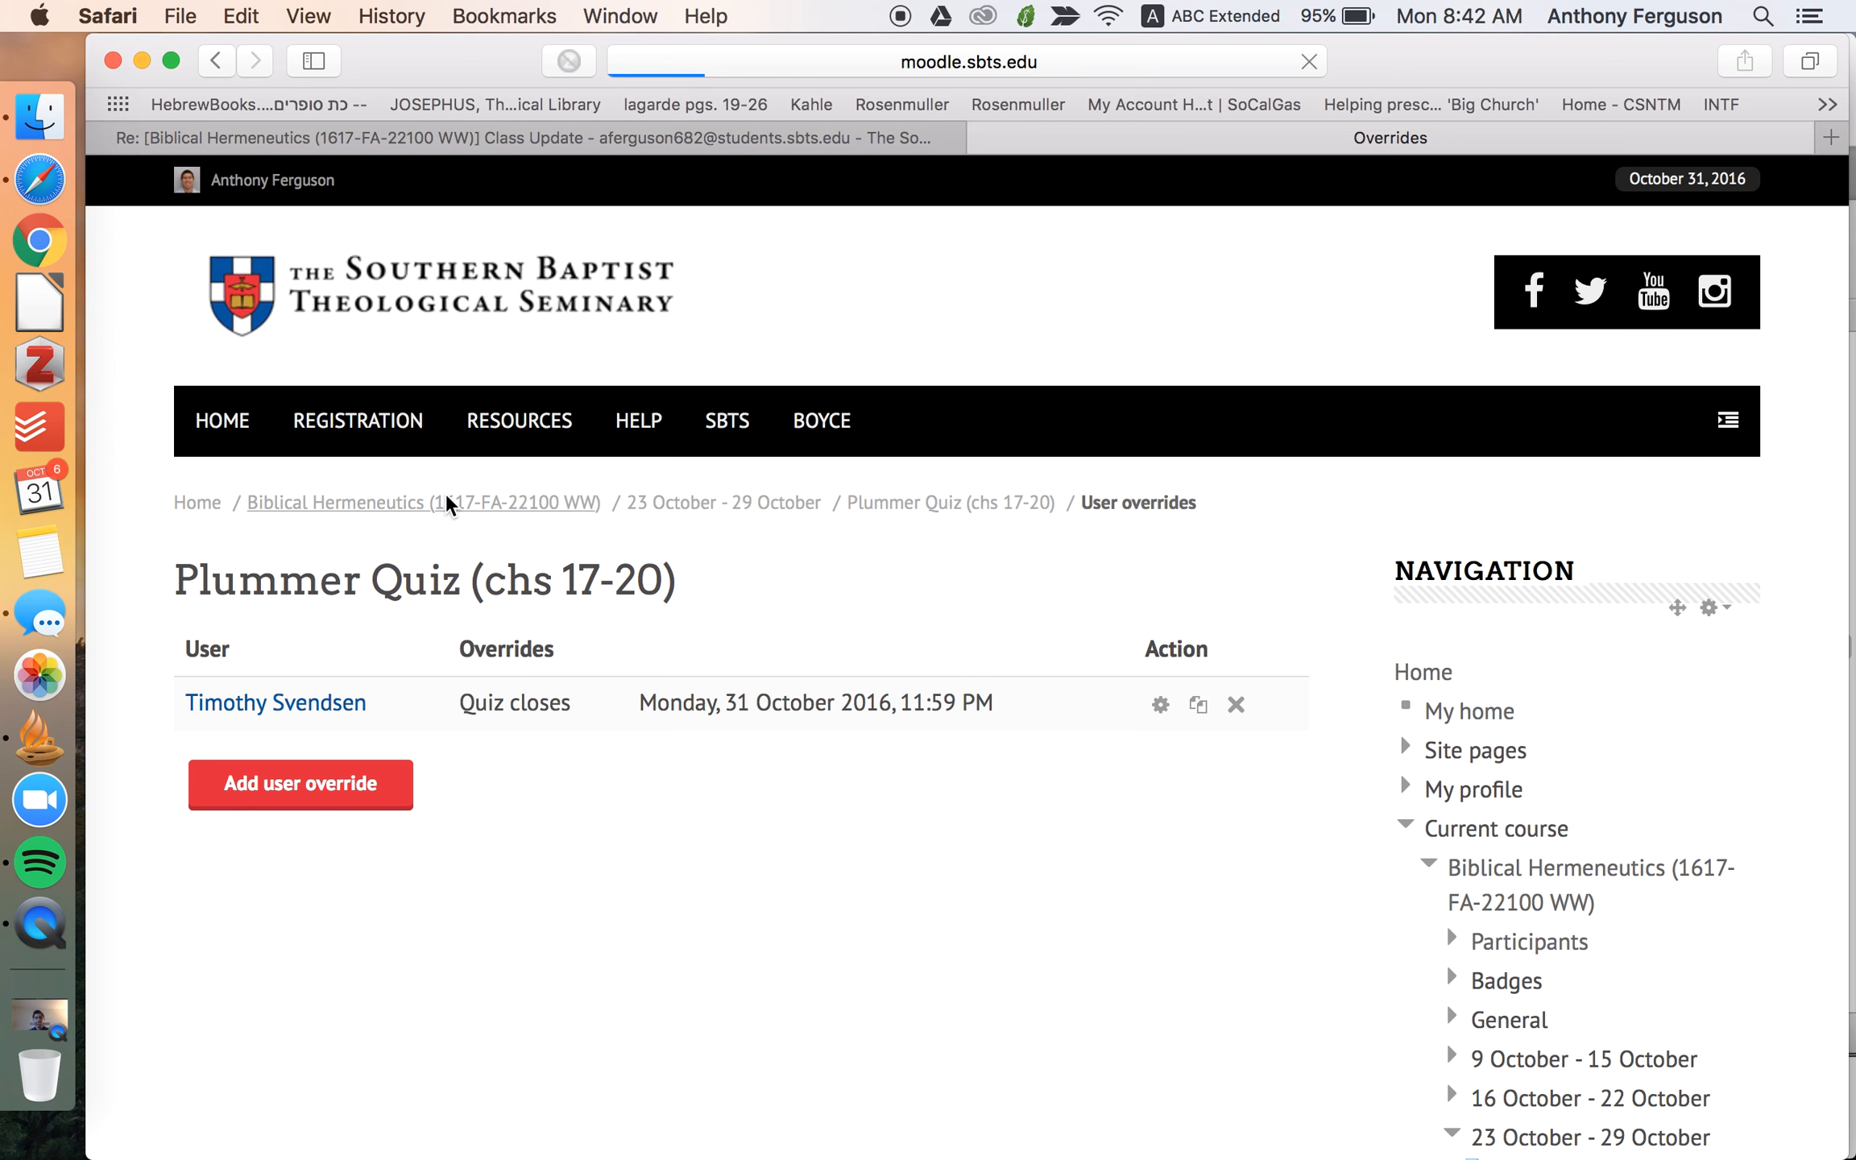
pyautogui.scroll(-20, 619, 610)
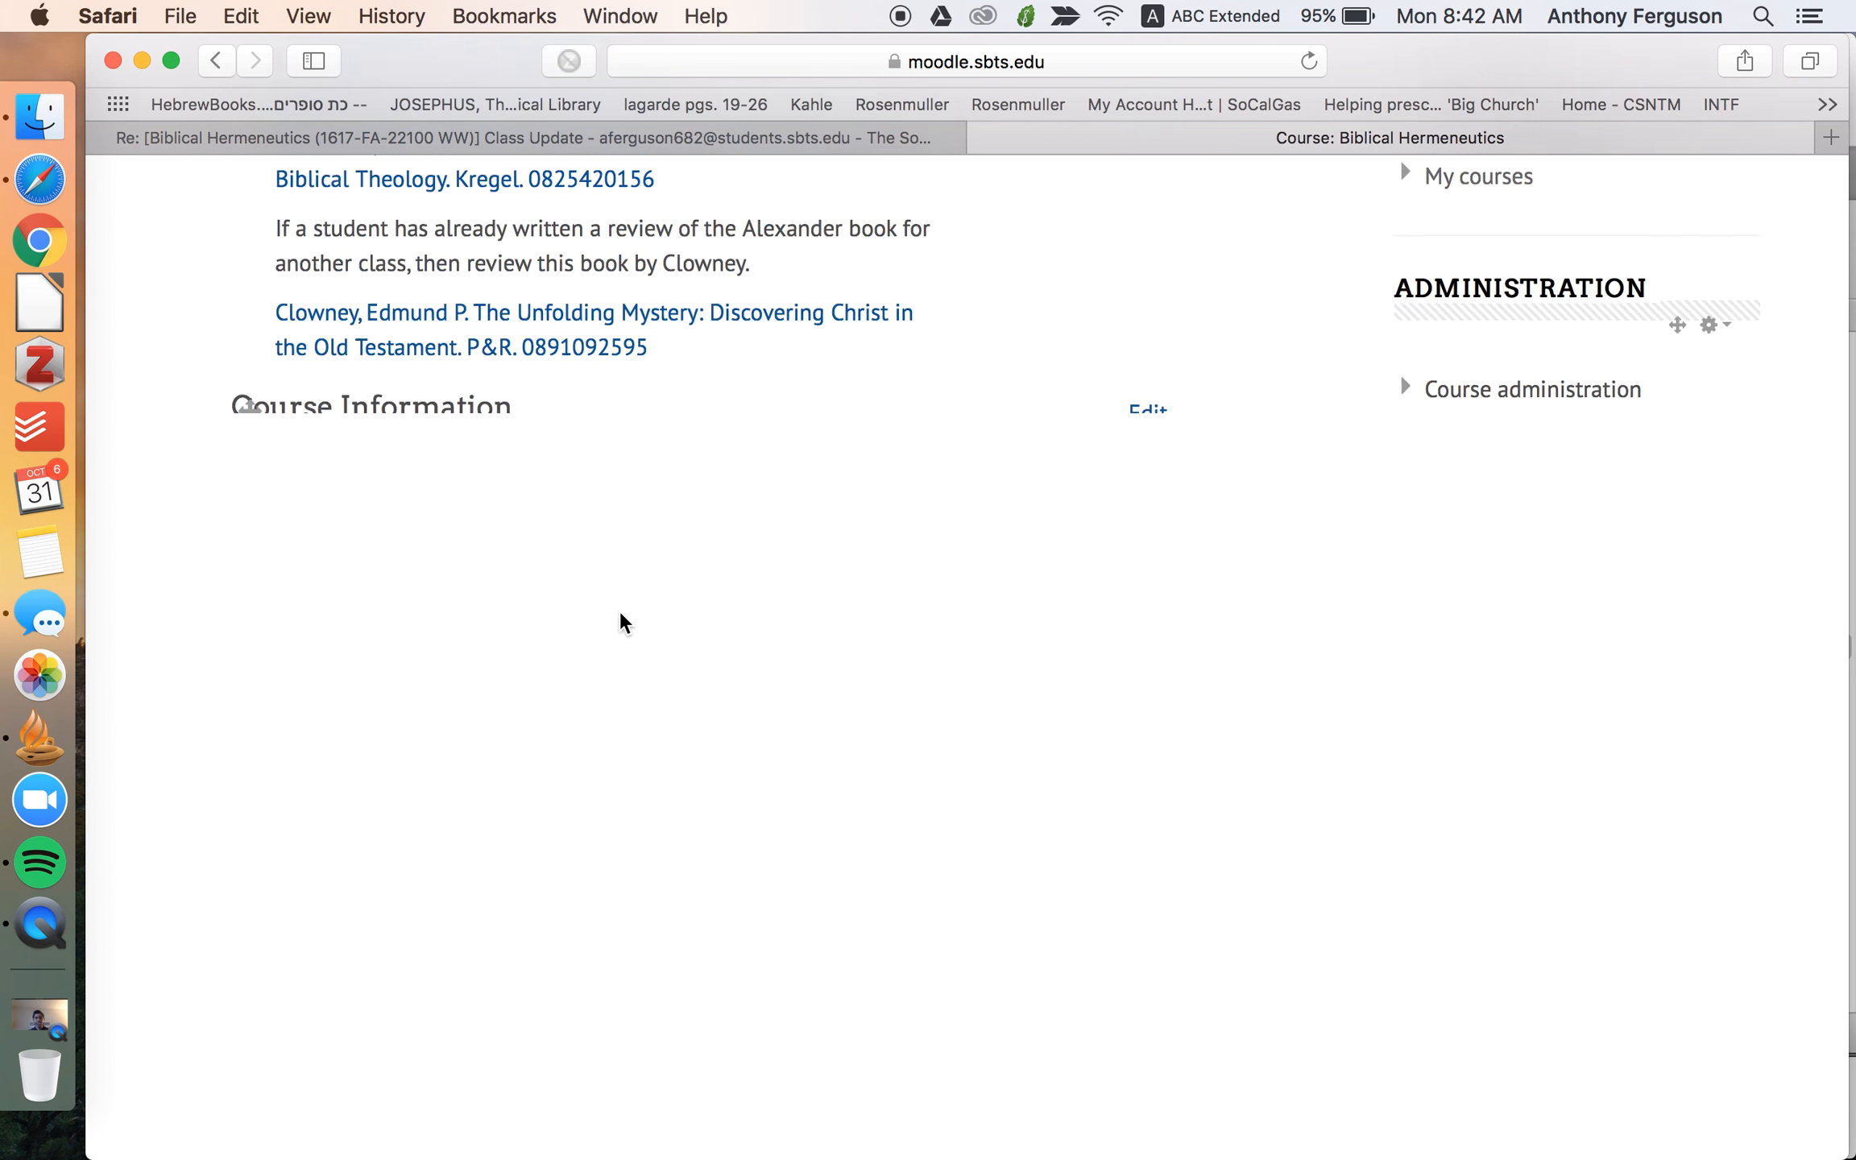
pyautogui.scroll(-20, 619, 622)
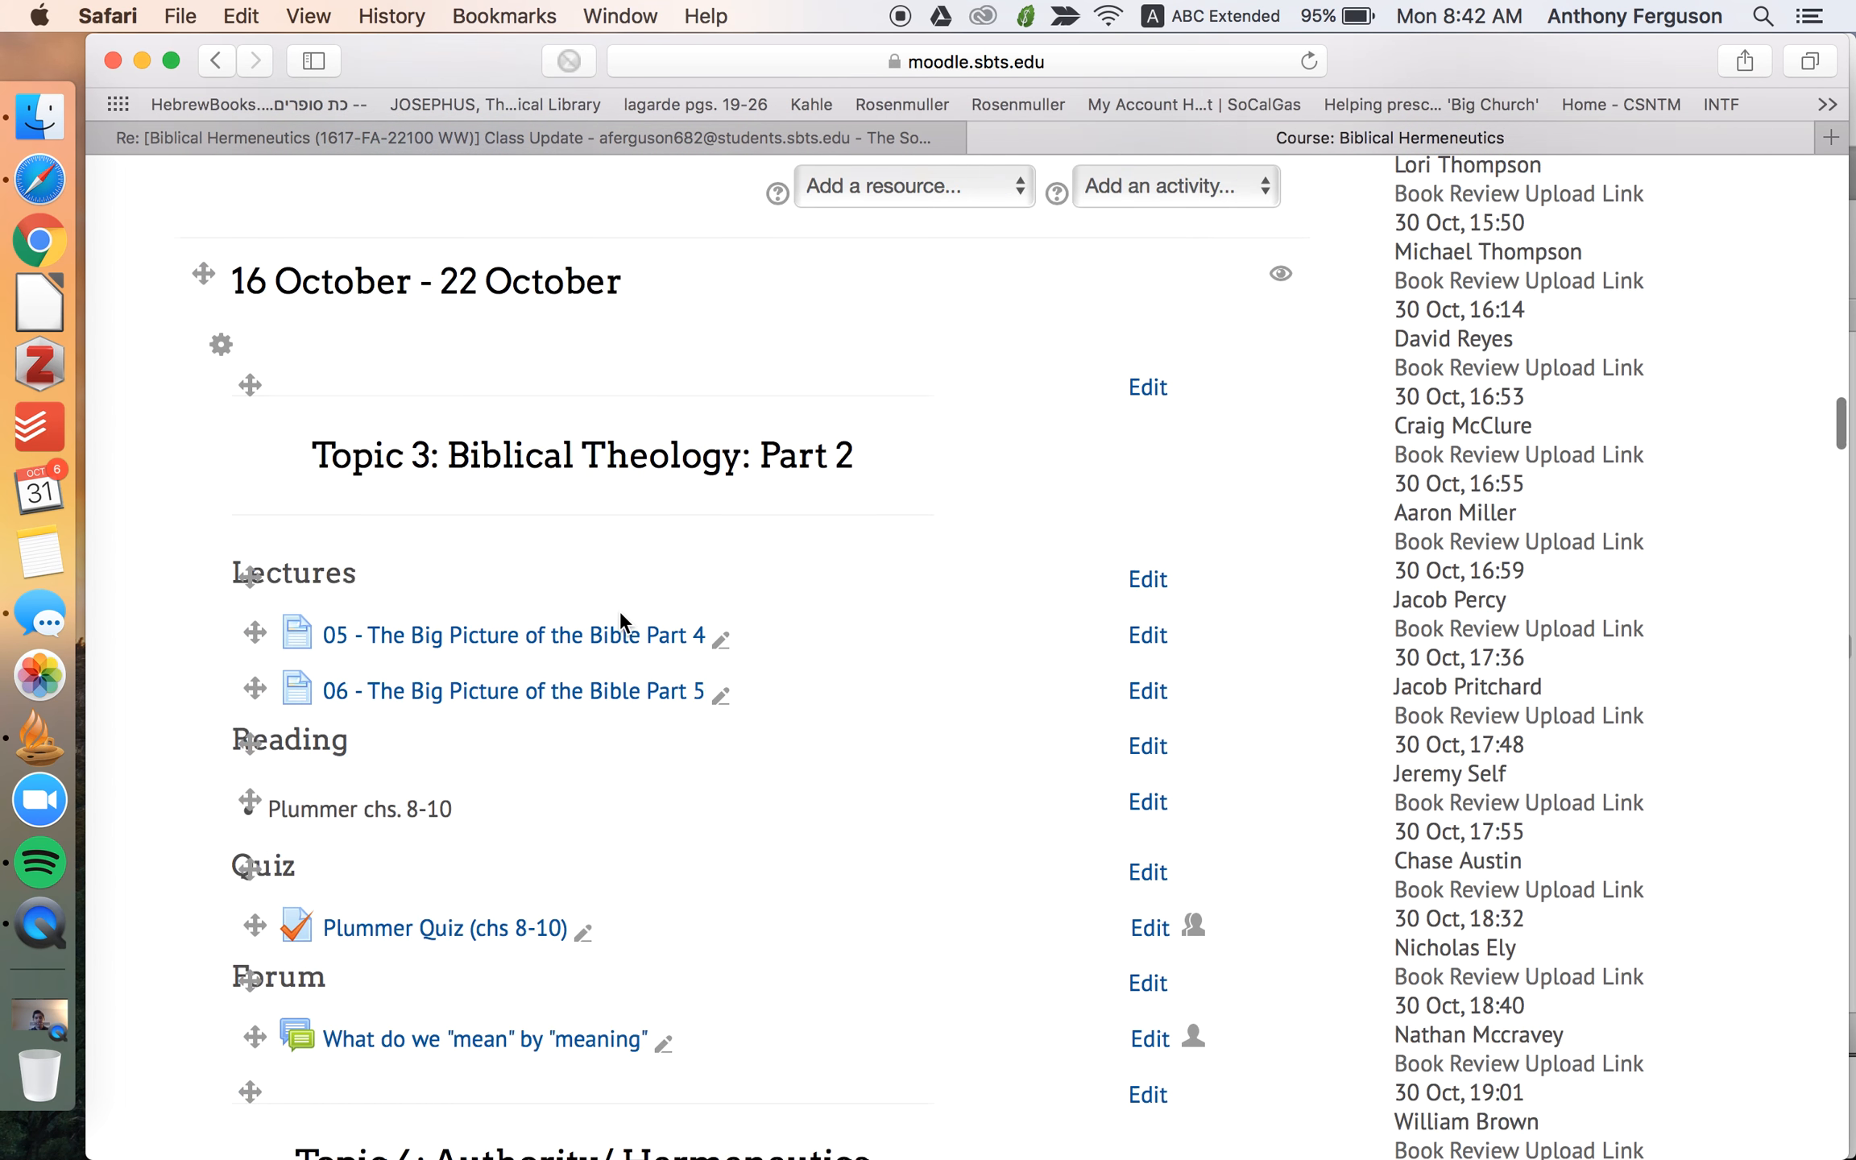
pyautogui.scroll(-20, 620, 622)
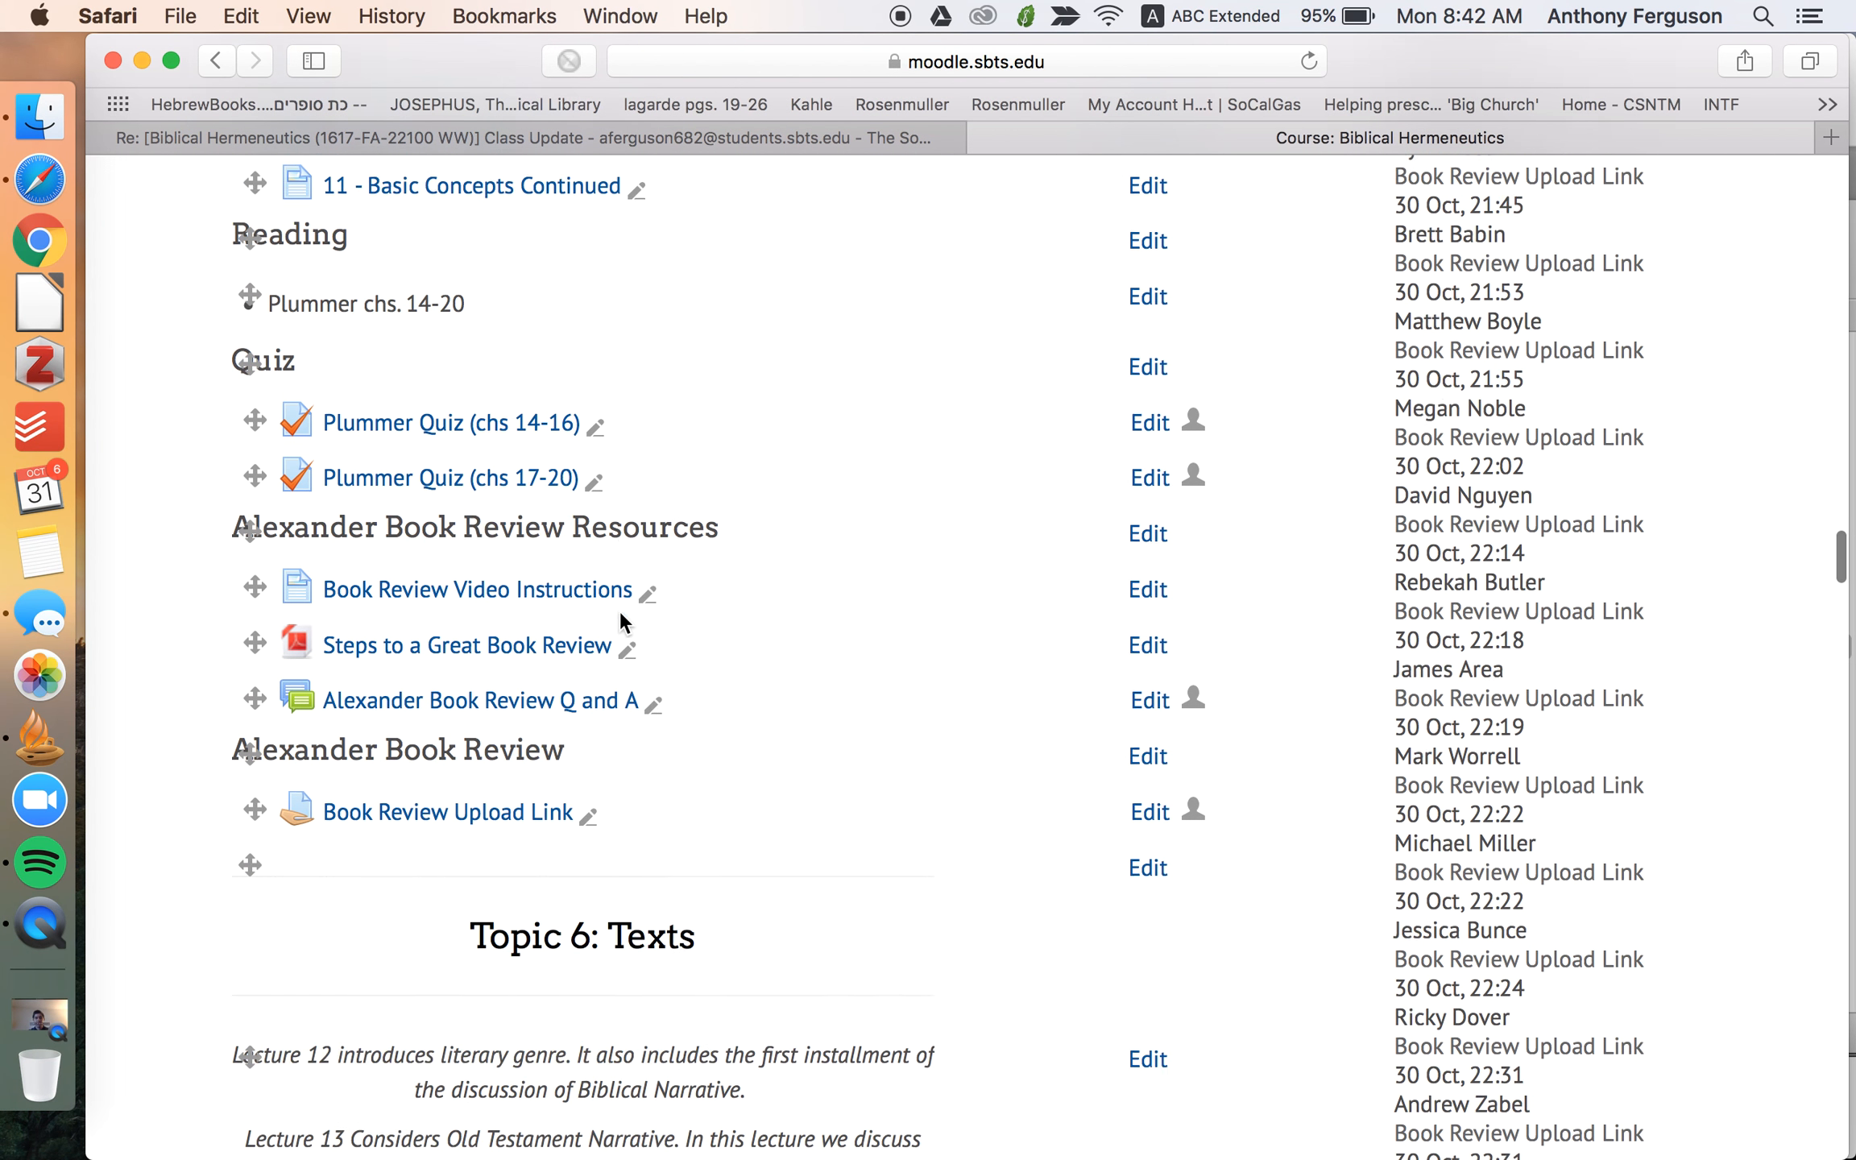
pyautogui.scroll(-2, 619, 616)
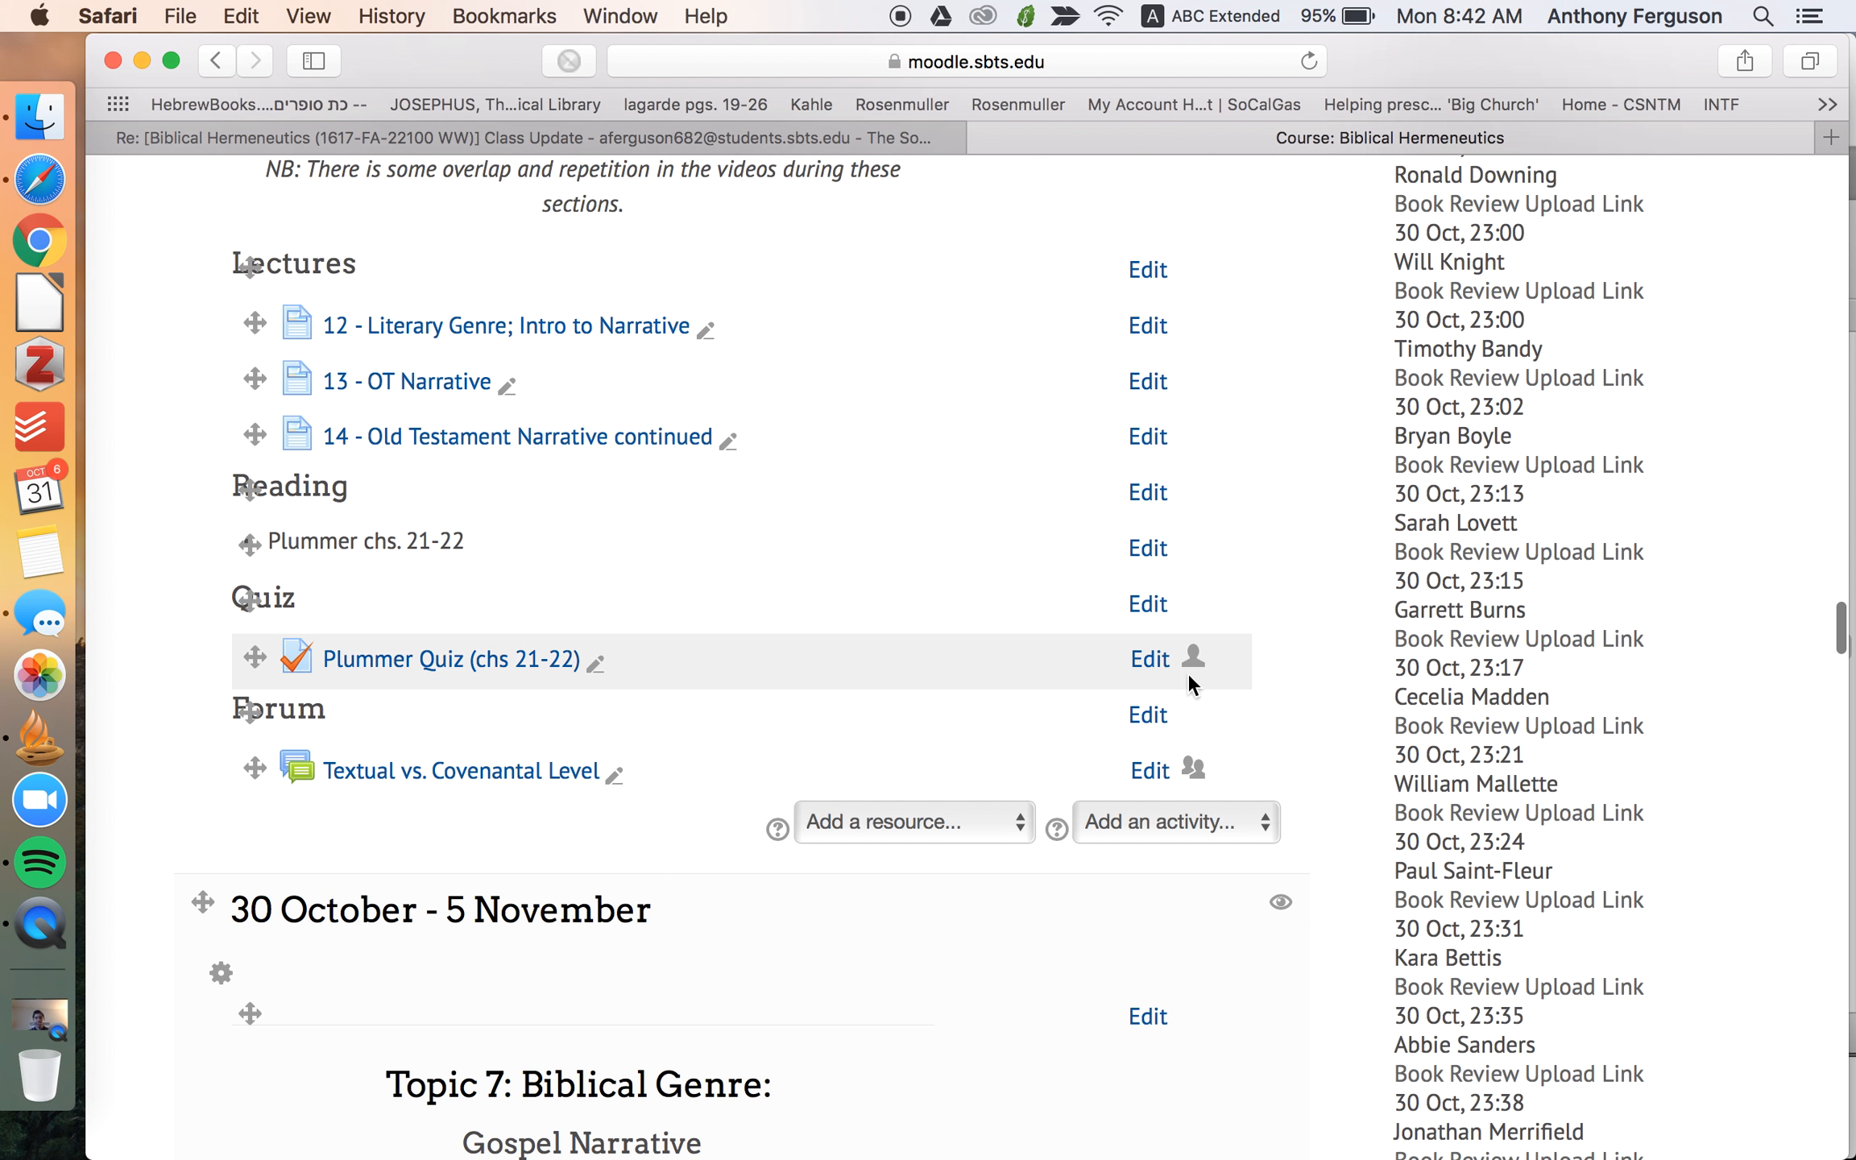
pyautogui.click(1155, 661)
pyautogui.click(1102, 693)
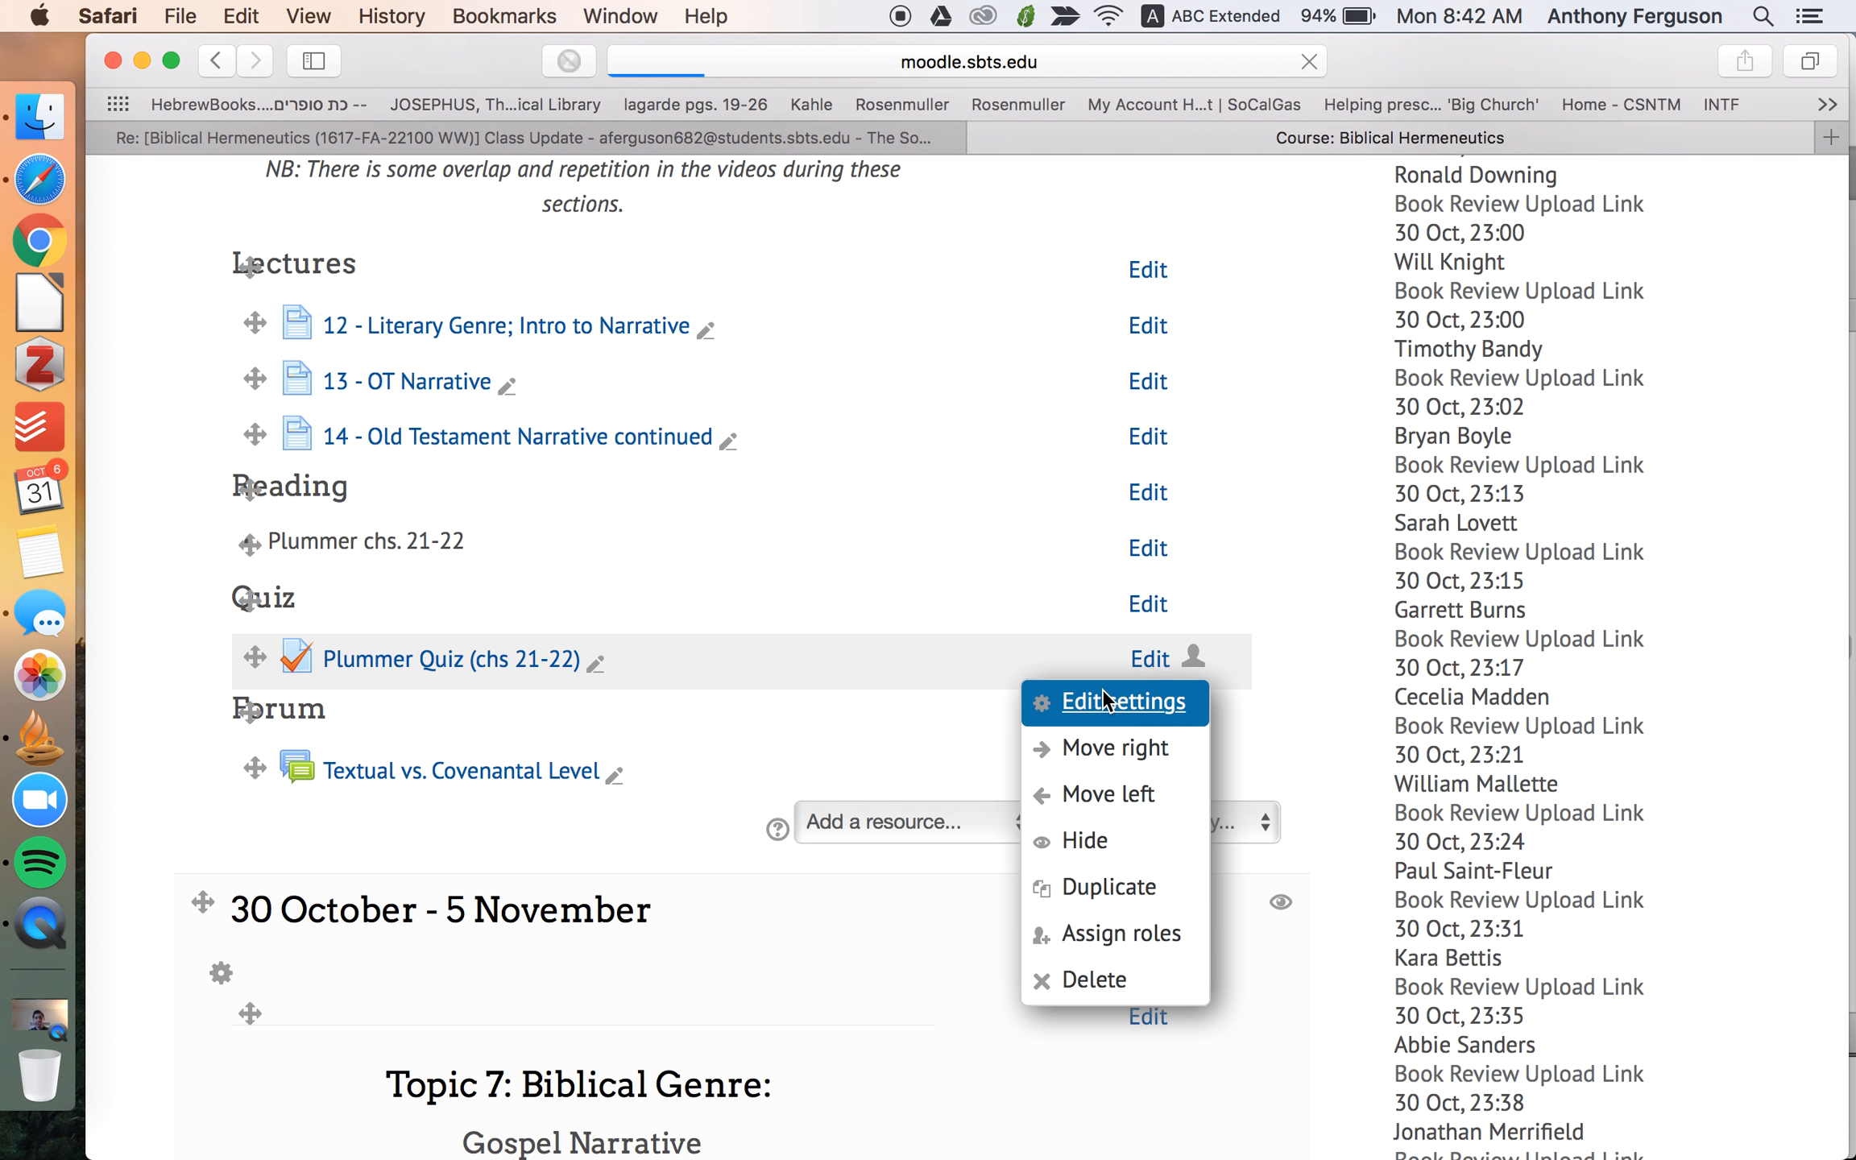
# - Start a user override for Plummer Quiz (chs 21-22), searching for and selecting the same student by first name
pyautogui.scroll(-20, 1104, 698)
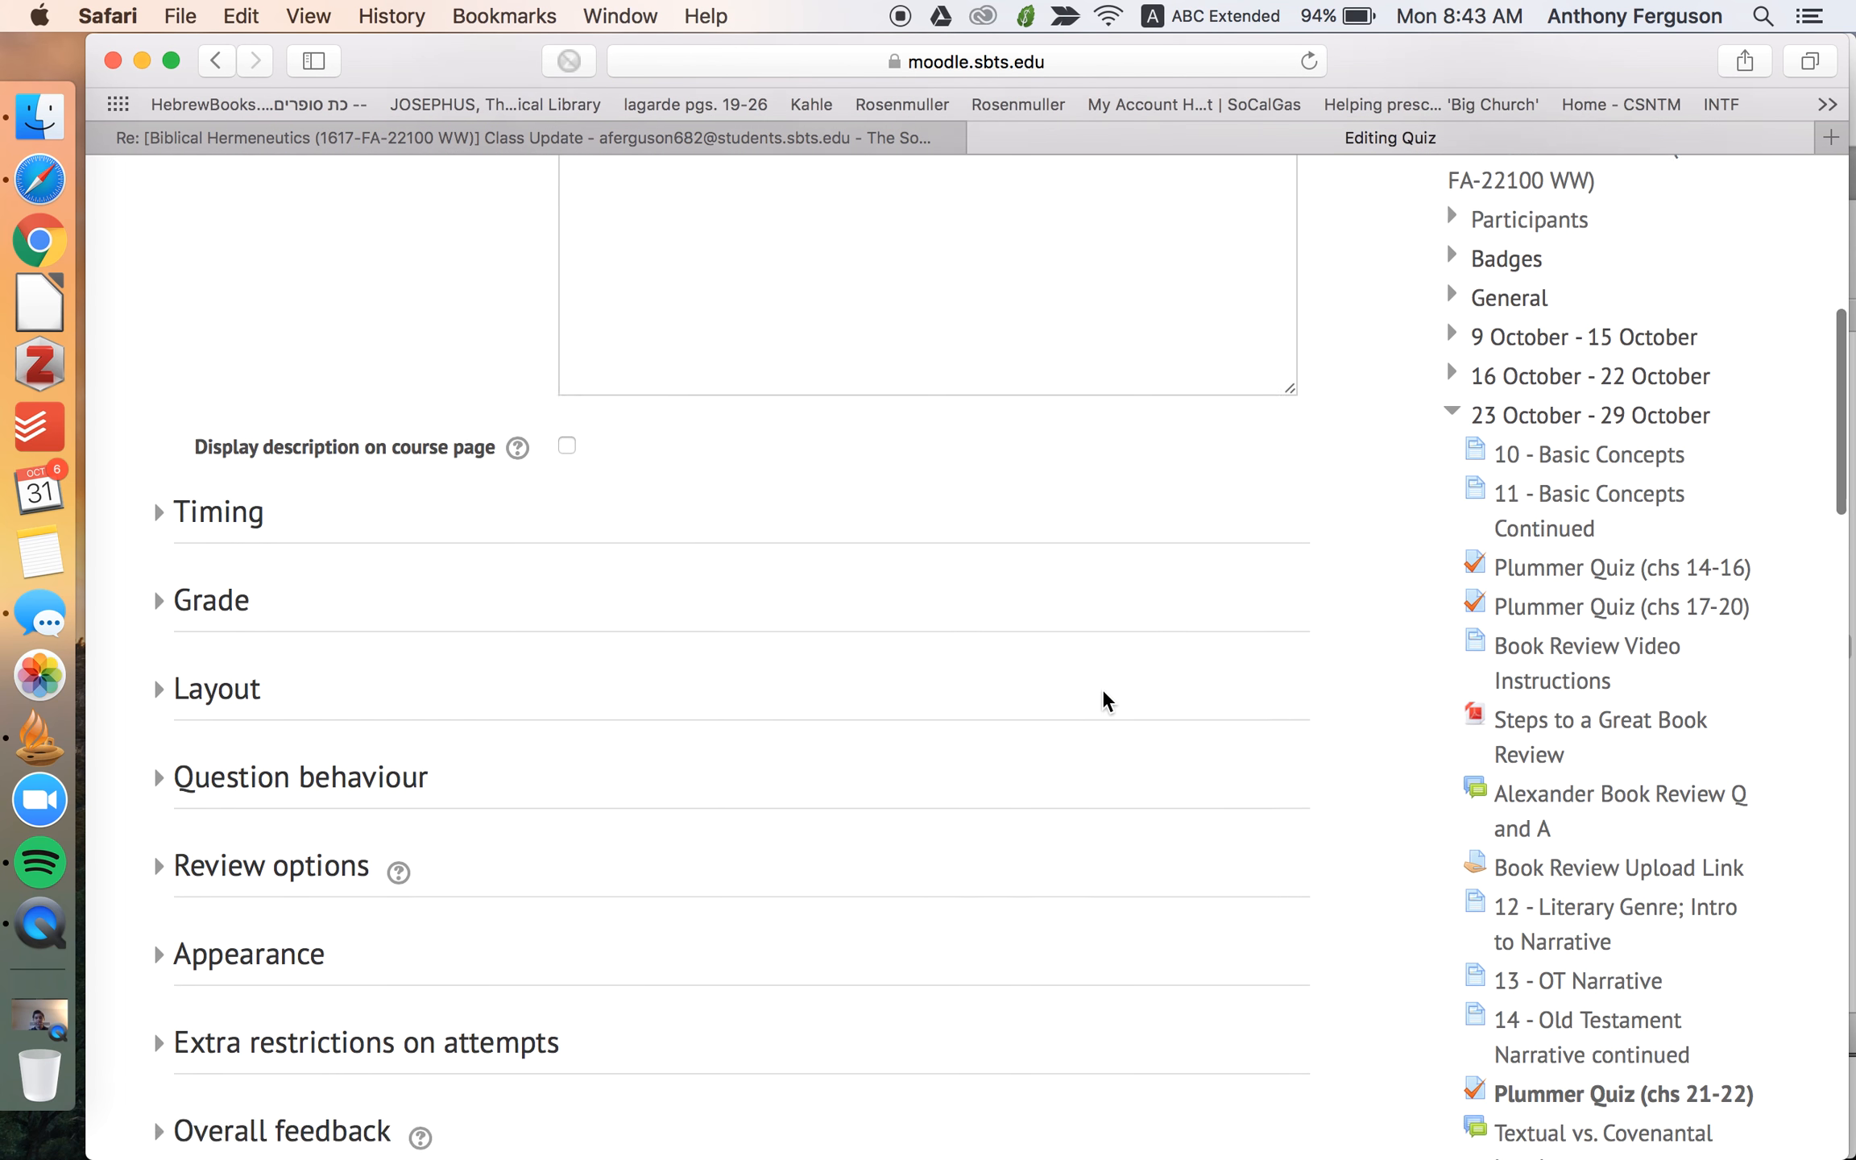
pyautogui.scroll(-10, 1344, 754)
pyautogui.scroll(8, 1424, 675)
pyautogui.scroll(5, 1424, 675)
pyautogui.click(1513, 542)
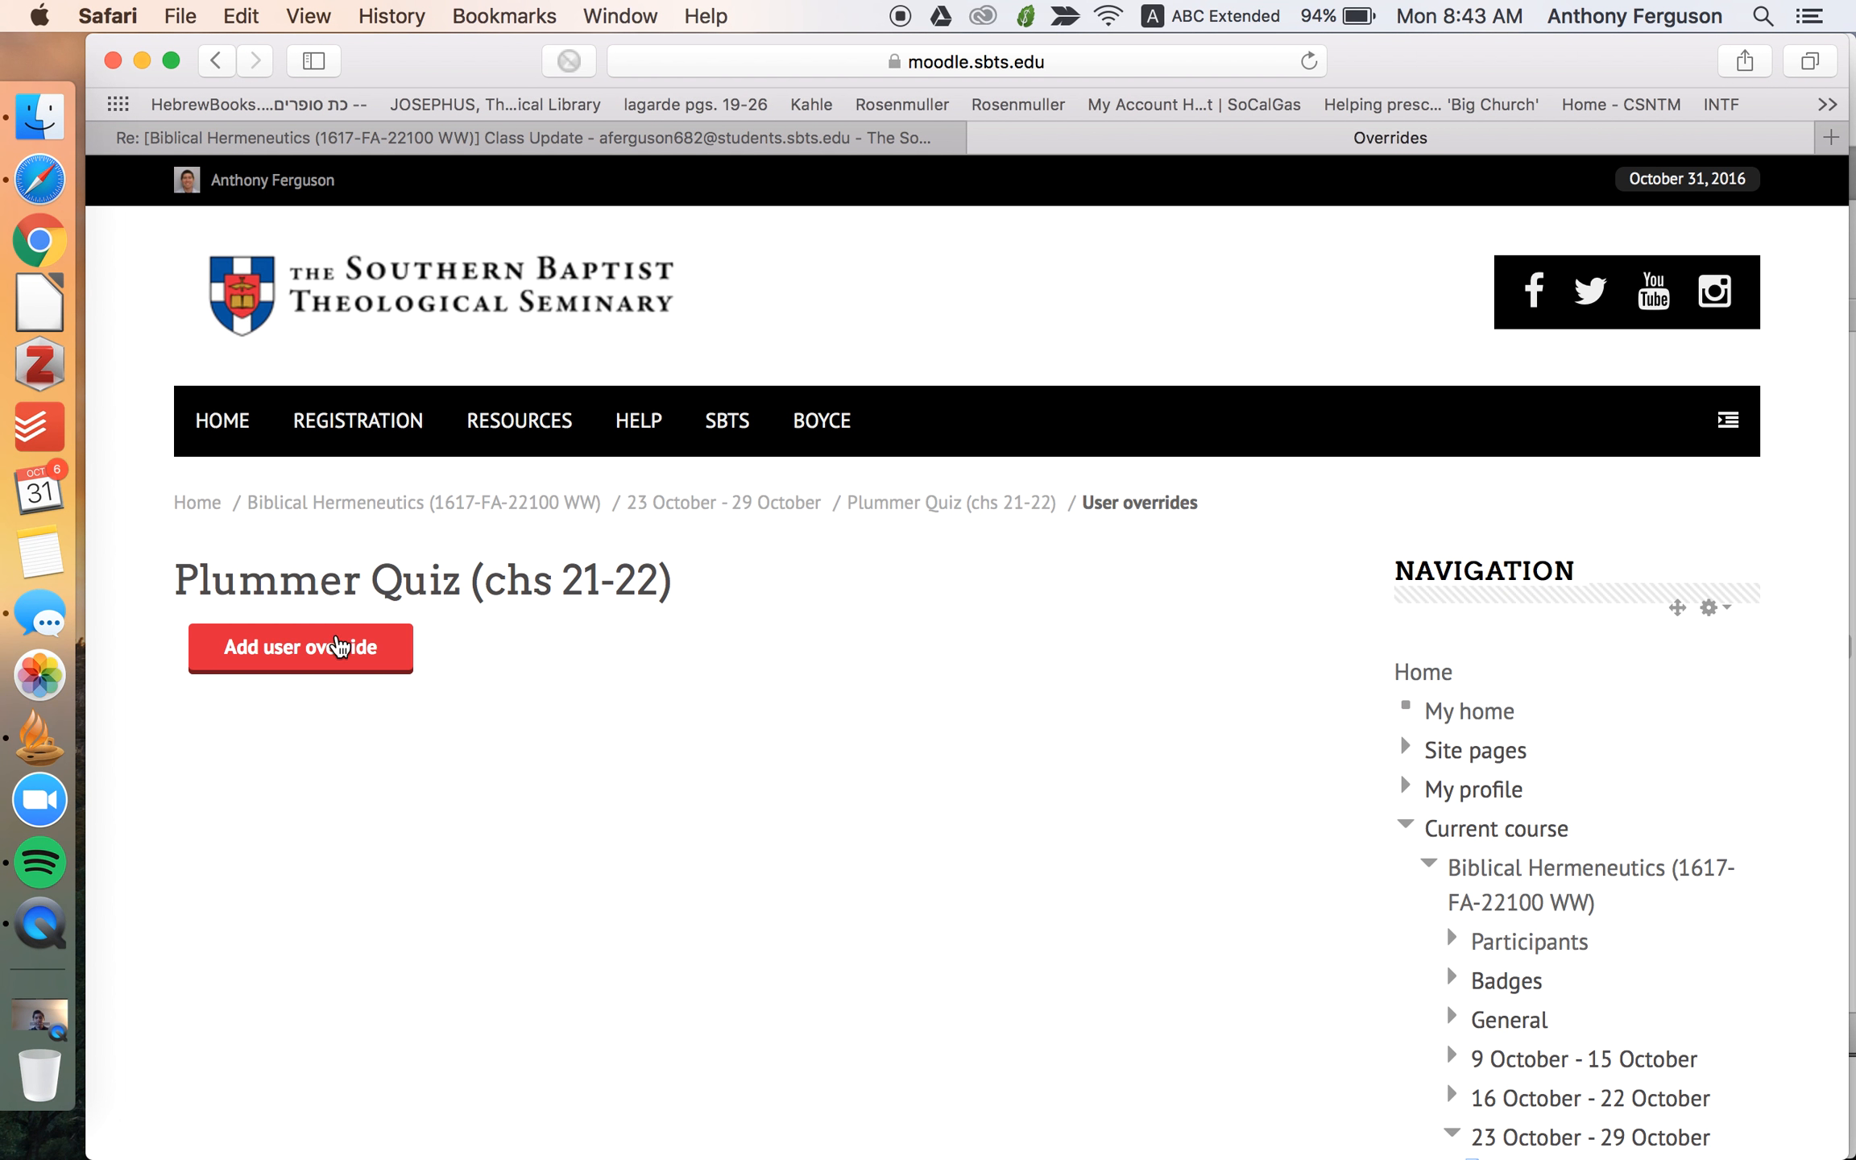
pyautogui.click(738, 732)
pyautogui.write('timothy')
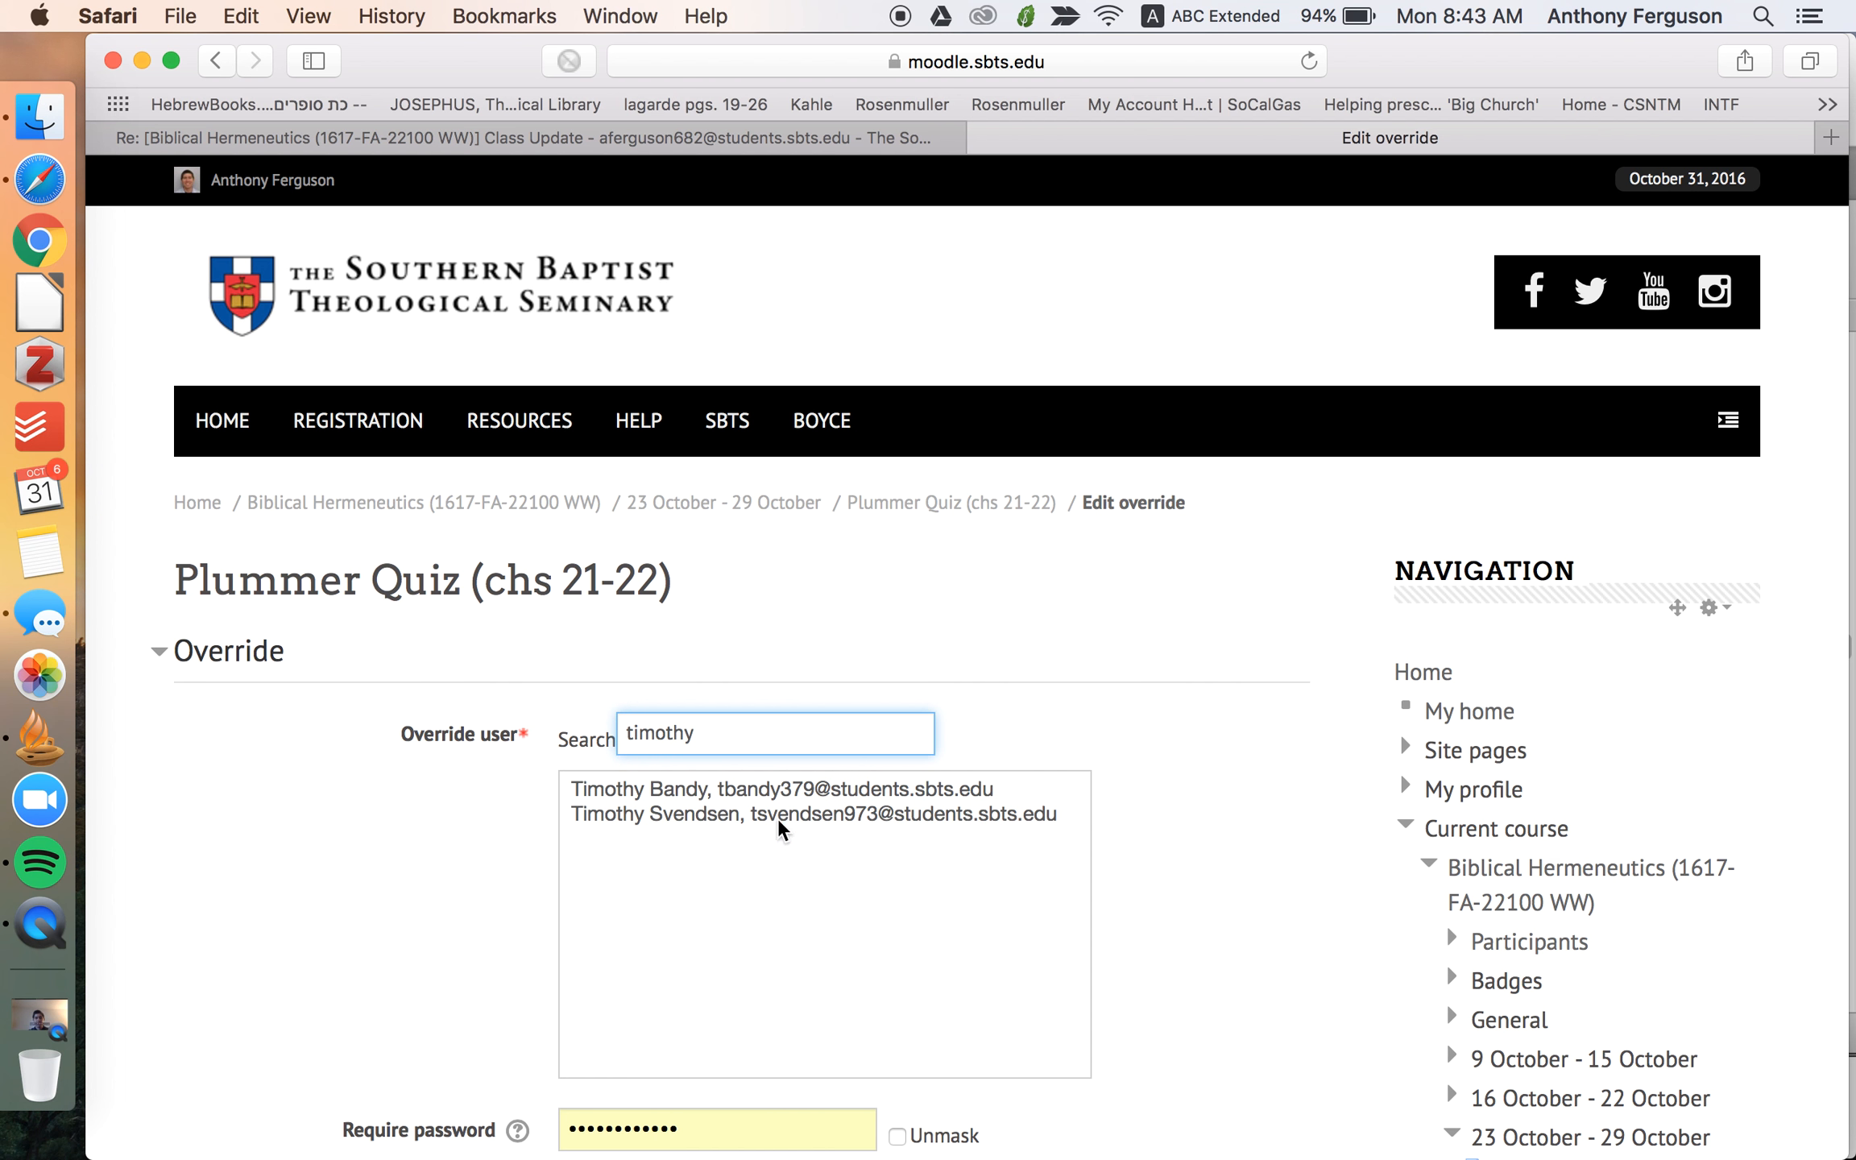
pyautogui.click(811, 776)
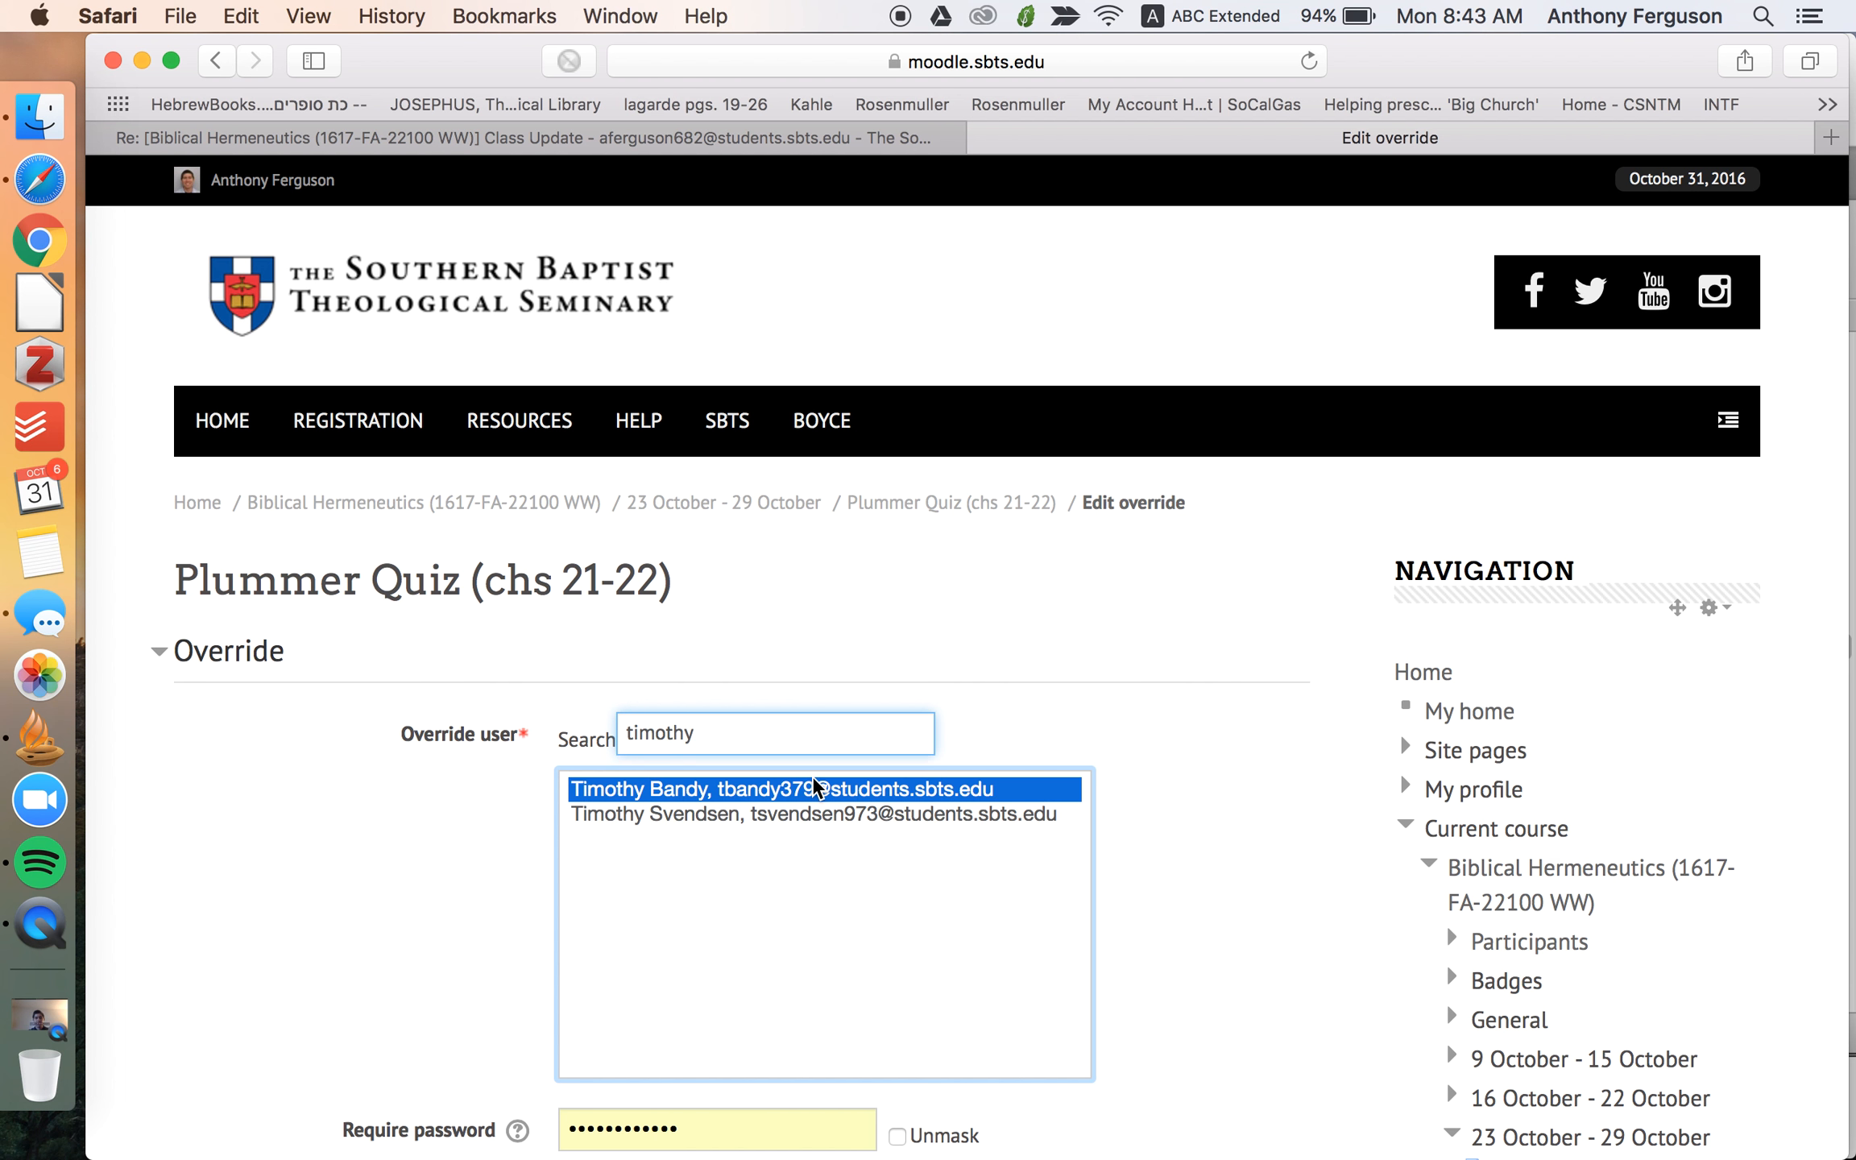
pyautogui.click(769, 810)
# - Clear the required password from the chs 21-22 override and set the quiz closing day to 31 October 2016
pyautogui.scroll(-3, 1128, 914)
pyautogui.click(771, 878)
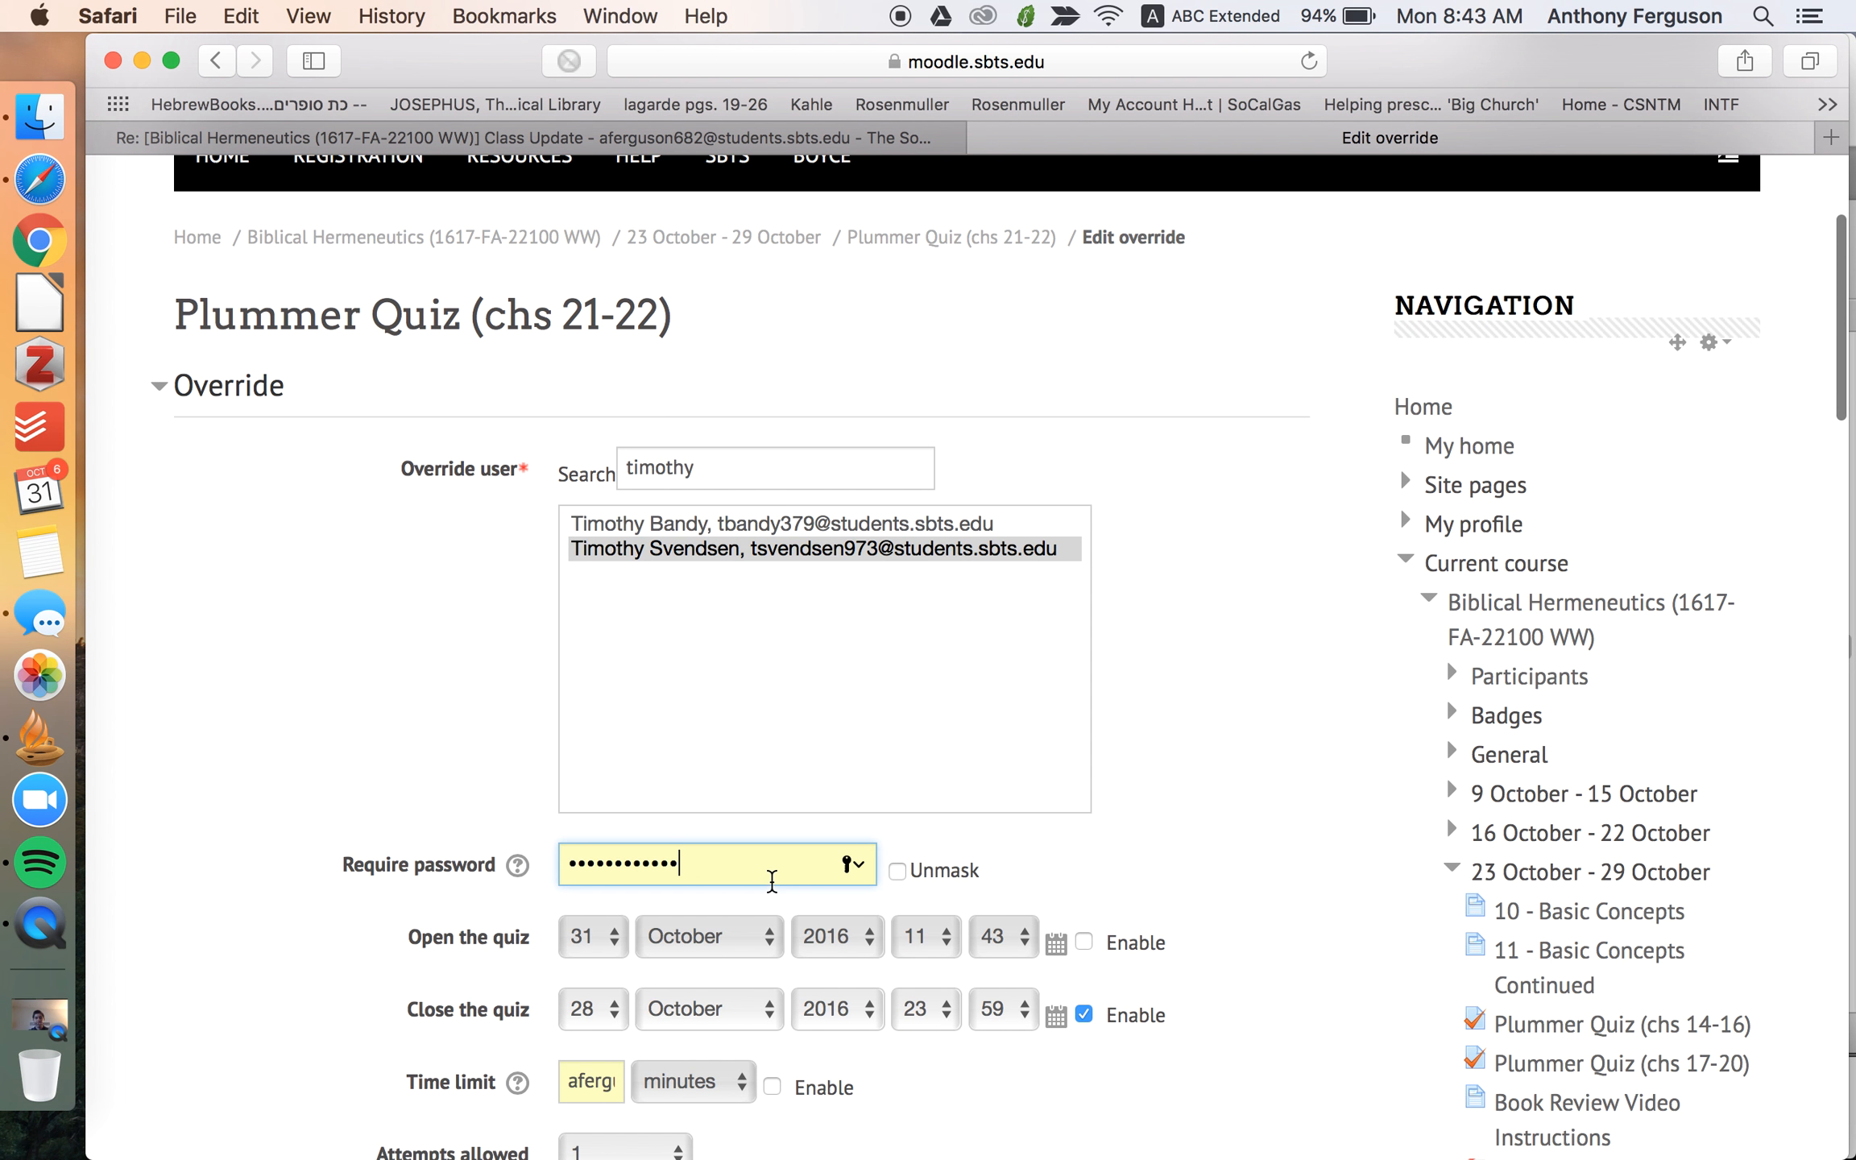
pyautogui.moveTo(736, 867); pyautogui.dragTo(364, 867)
pyautogui.press('BackSpace')
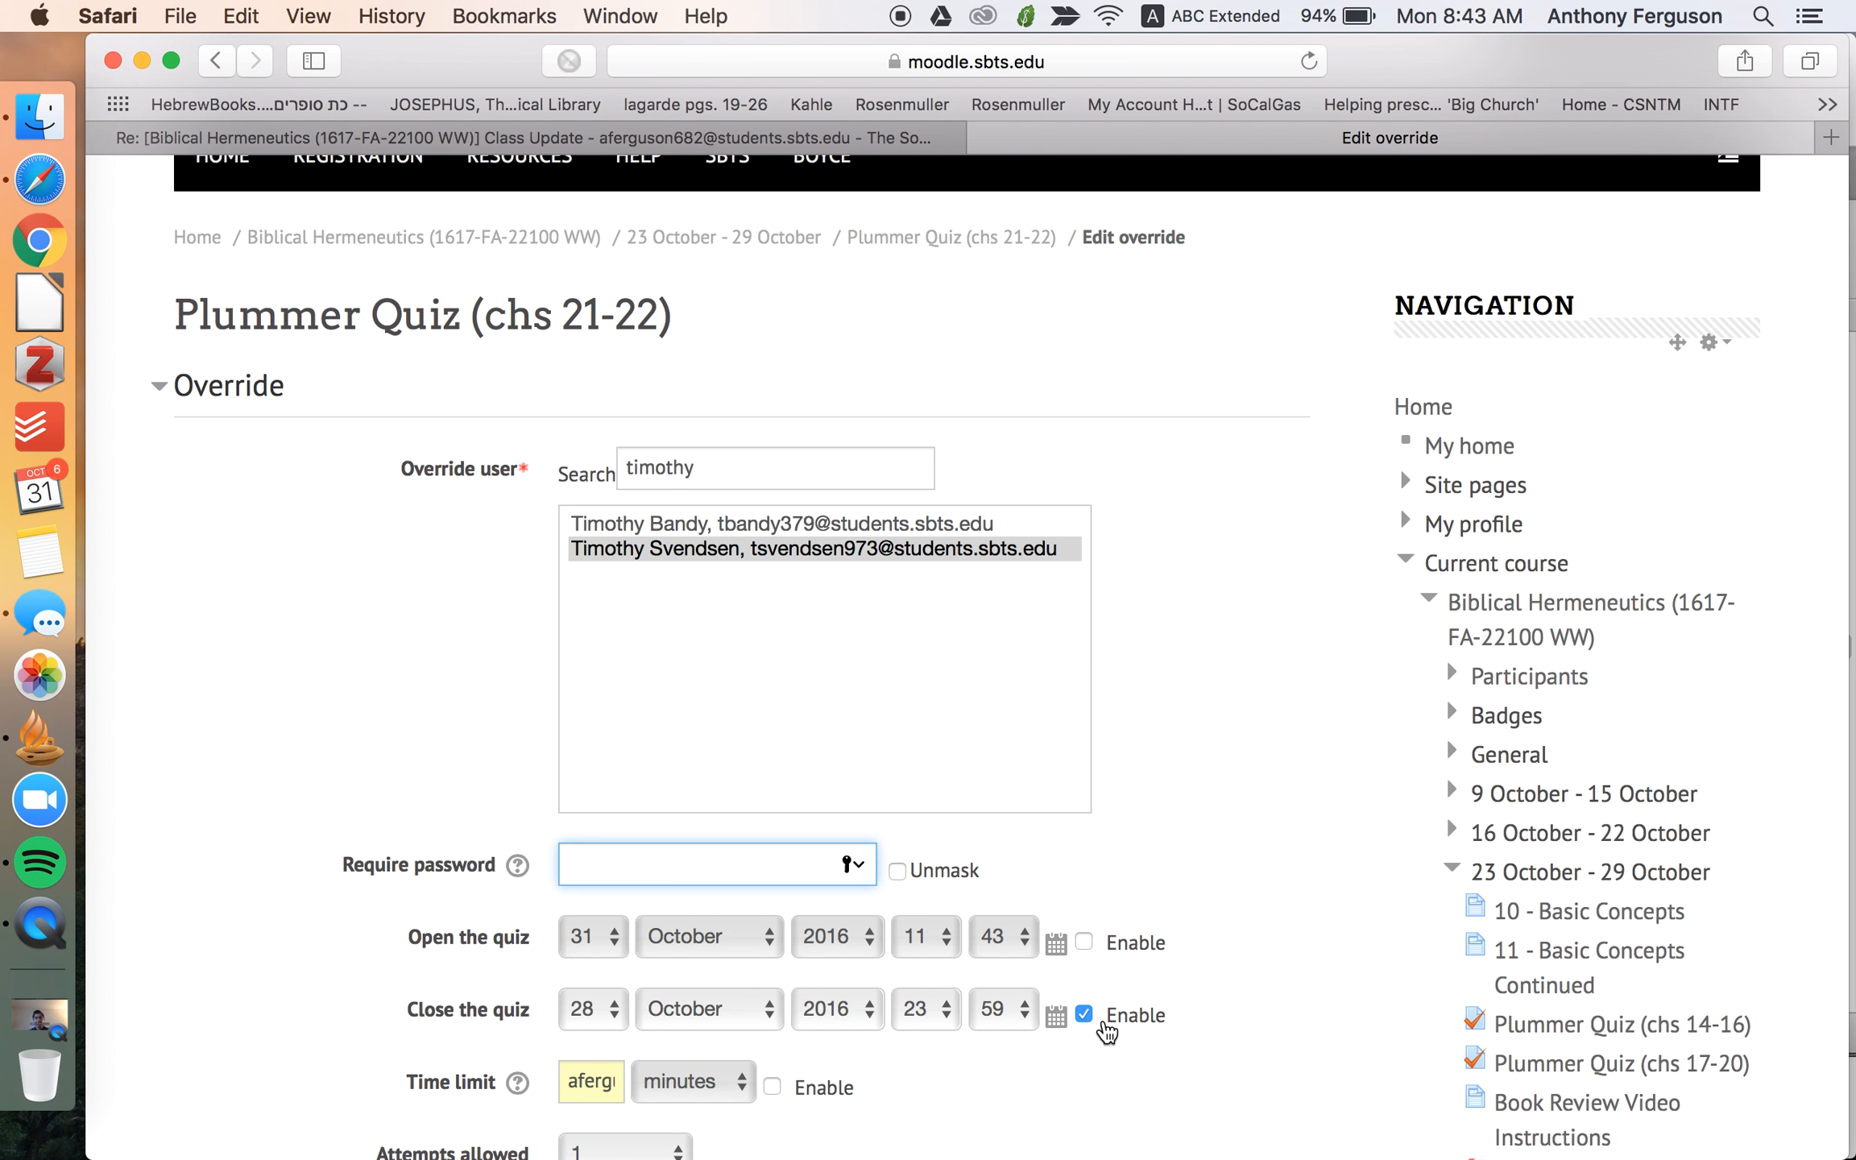
pyautogui.click(613, 1012)
pyautogui.click(593, 1112)
pyautogui.click(1041, 1082)
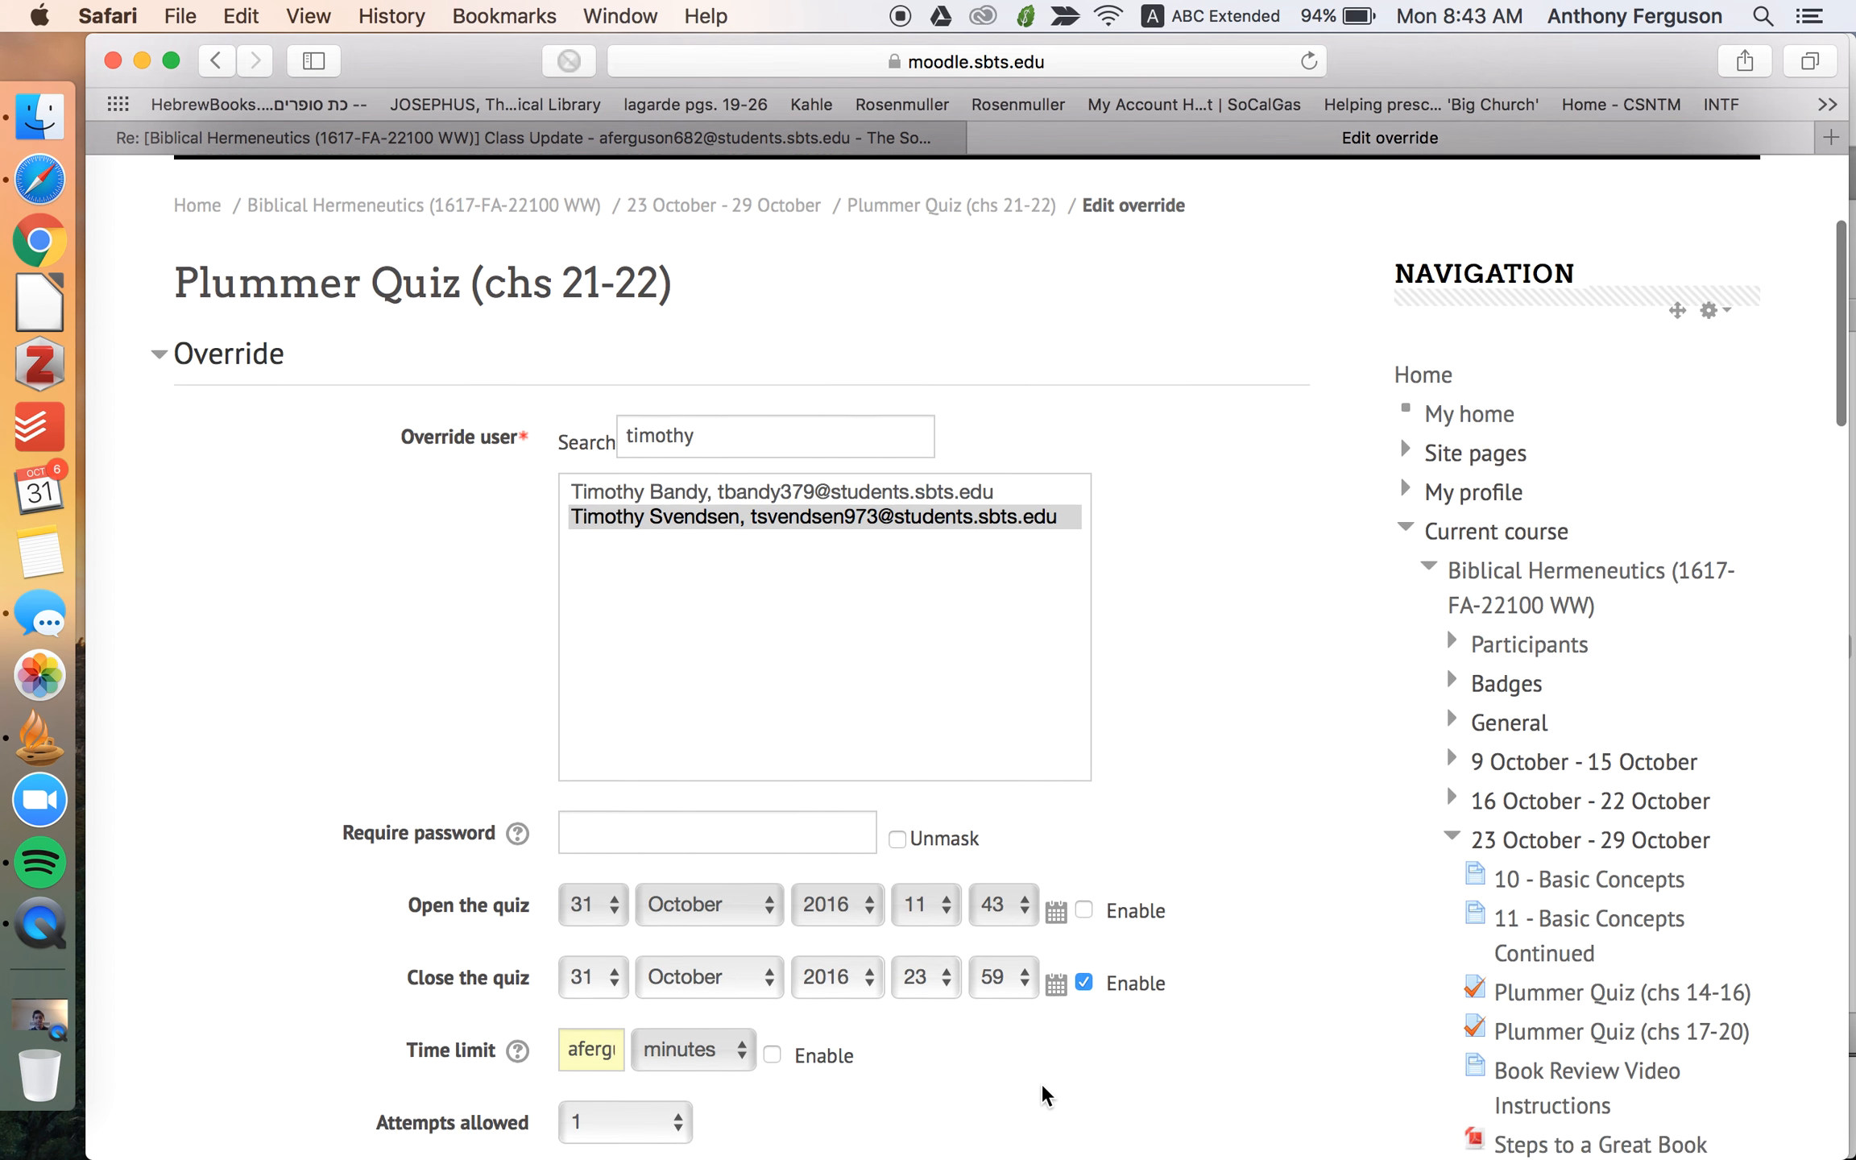
# - Enable the time limit with its autofilled text removed, and save the override for Plummer Quiz (chs 21-22)
pyautogui.scroll(-5, 1041, 1082)
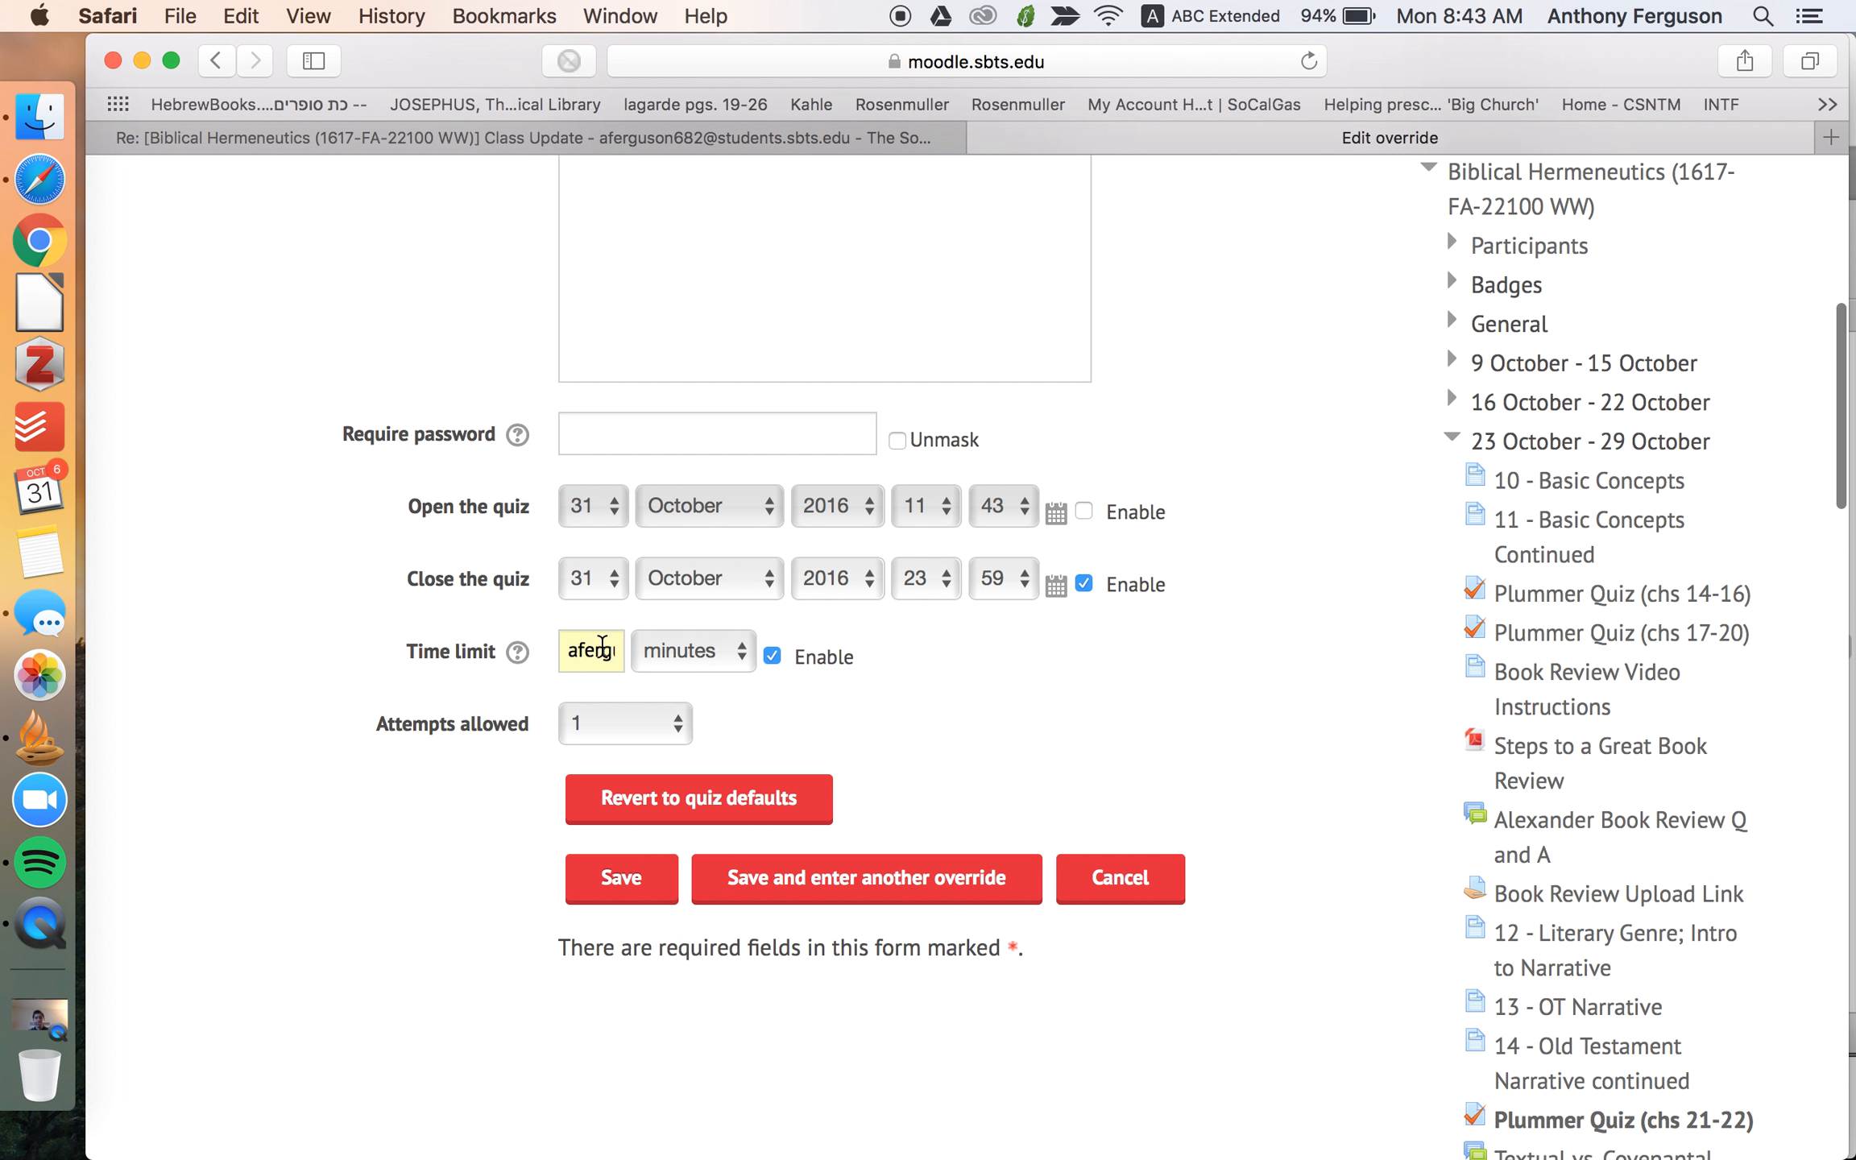
pyautogui.moveTo(570, 646); pyautogui.dragTo(770, 644)
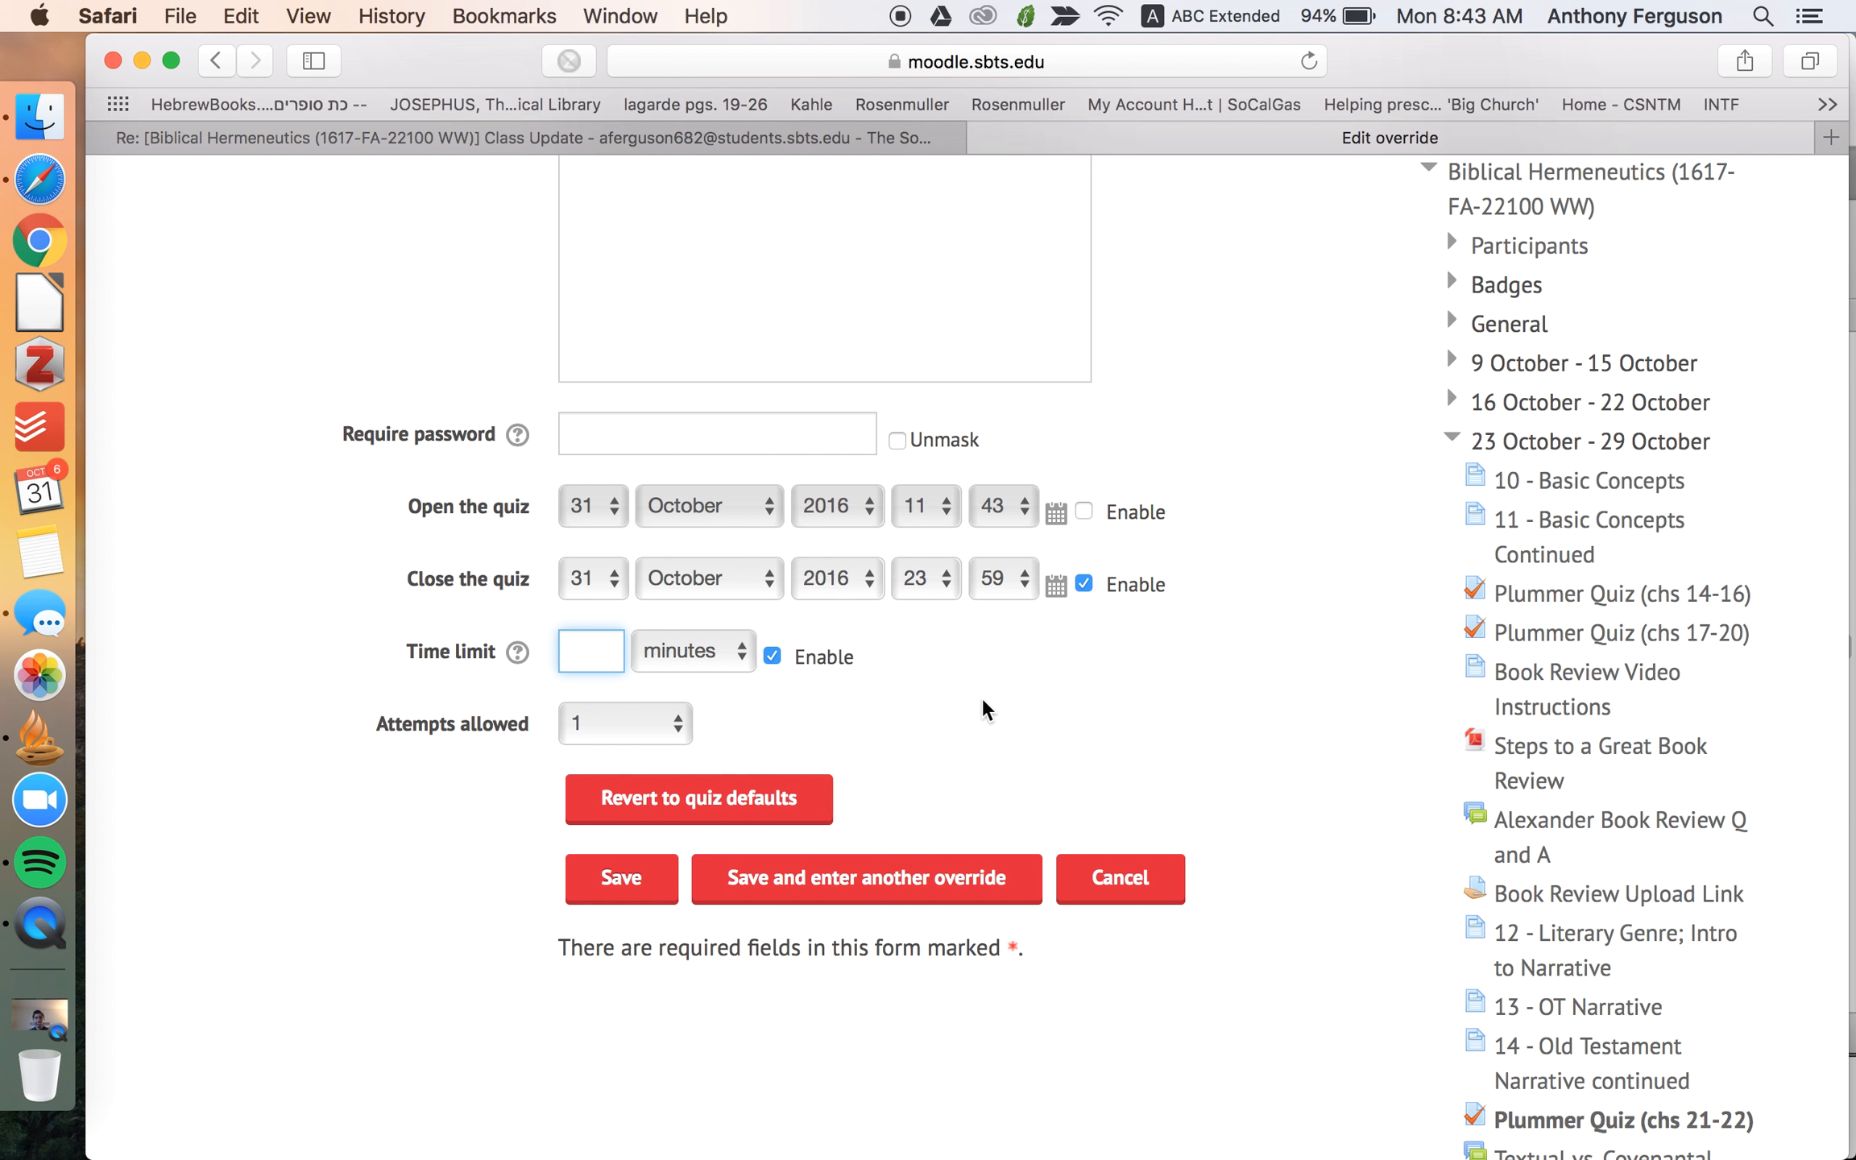
pyautogui.click(645, 881)
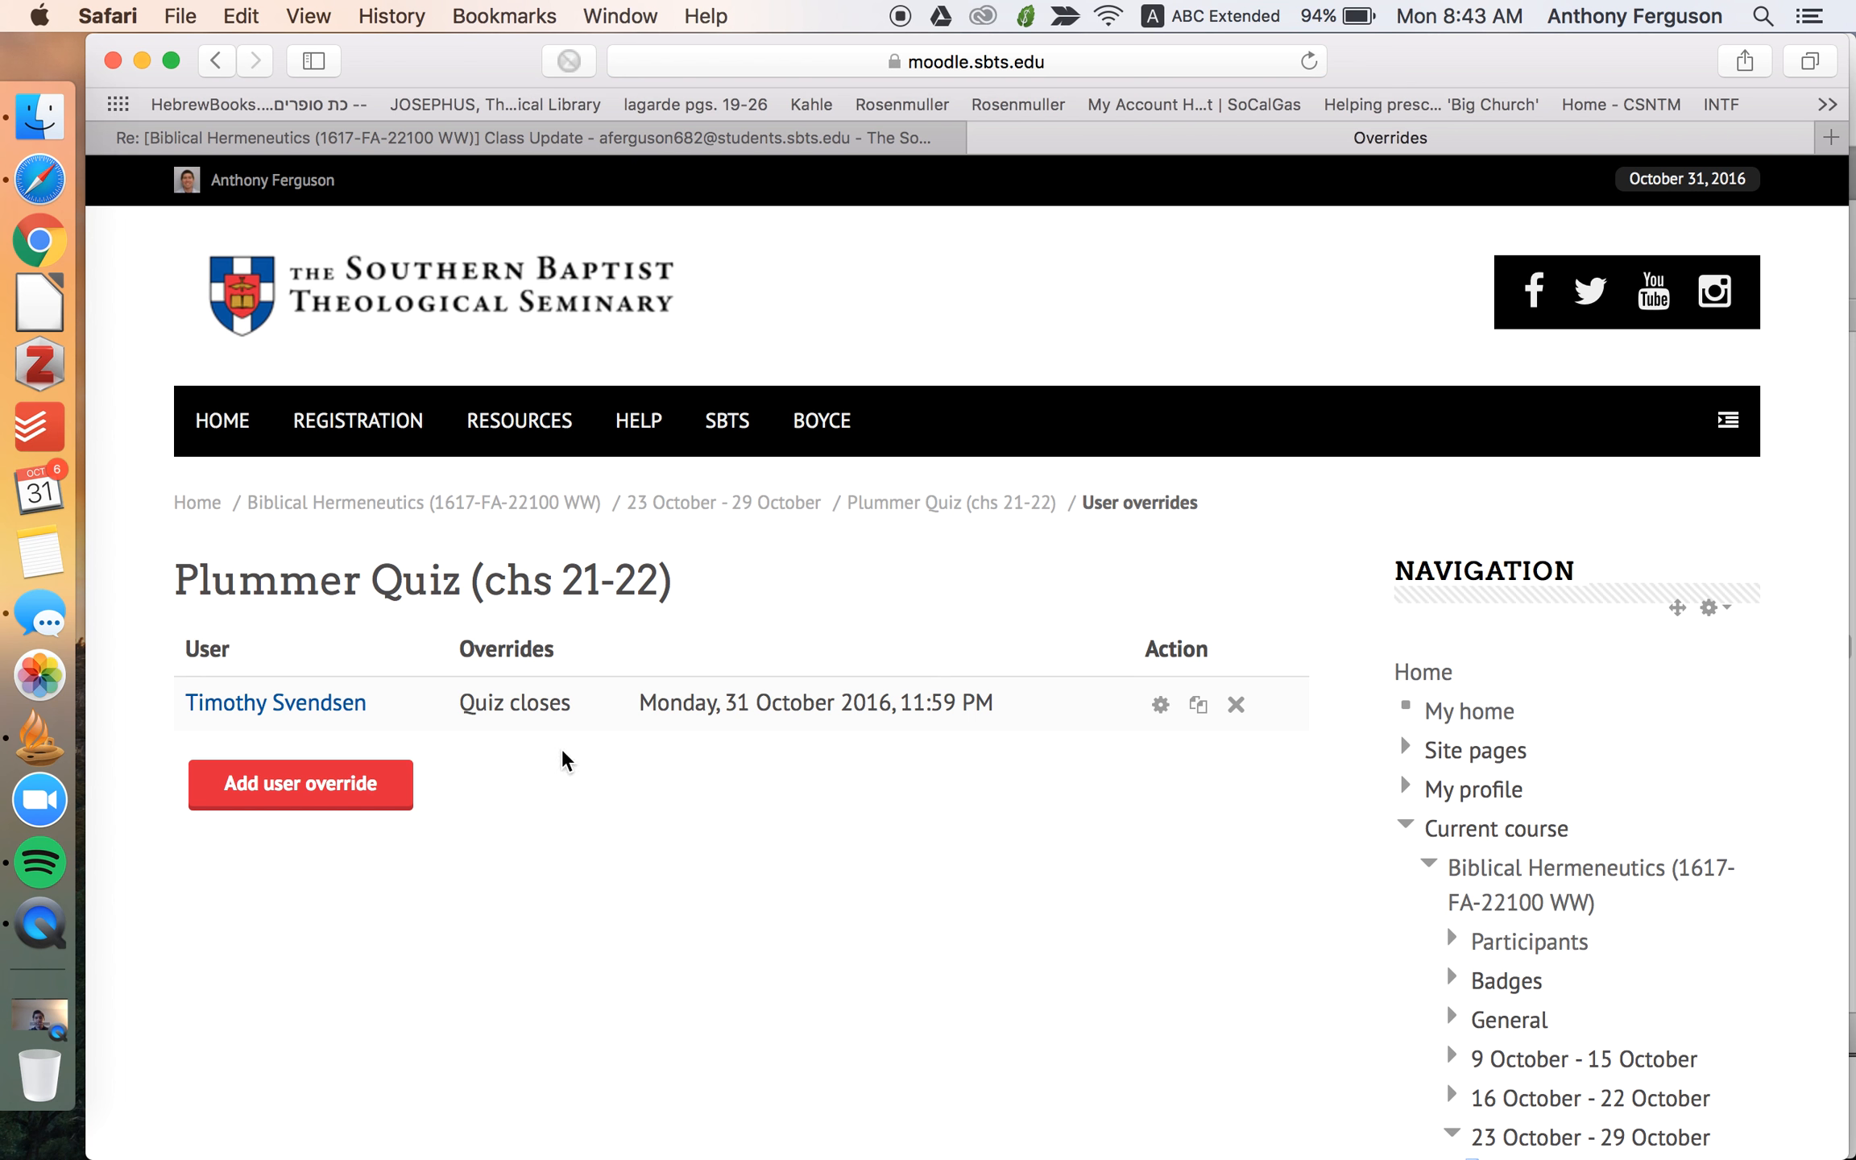
# - Return to the Biblical Hermeneutics course page and open the Steps to a Great Book Review document under Topic 5
pyautogui.click(535, 503)
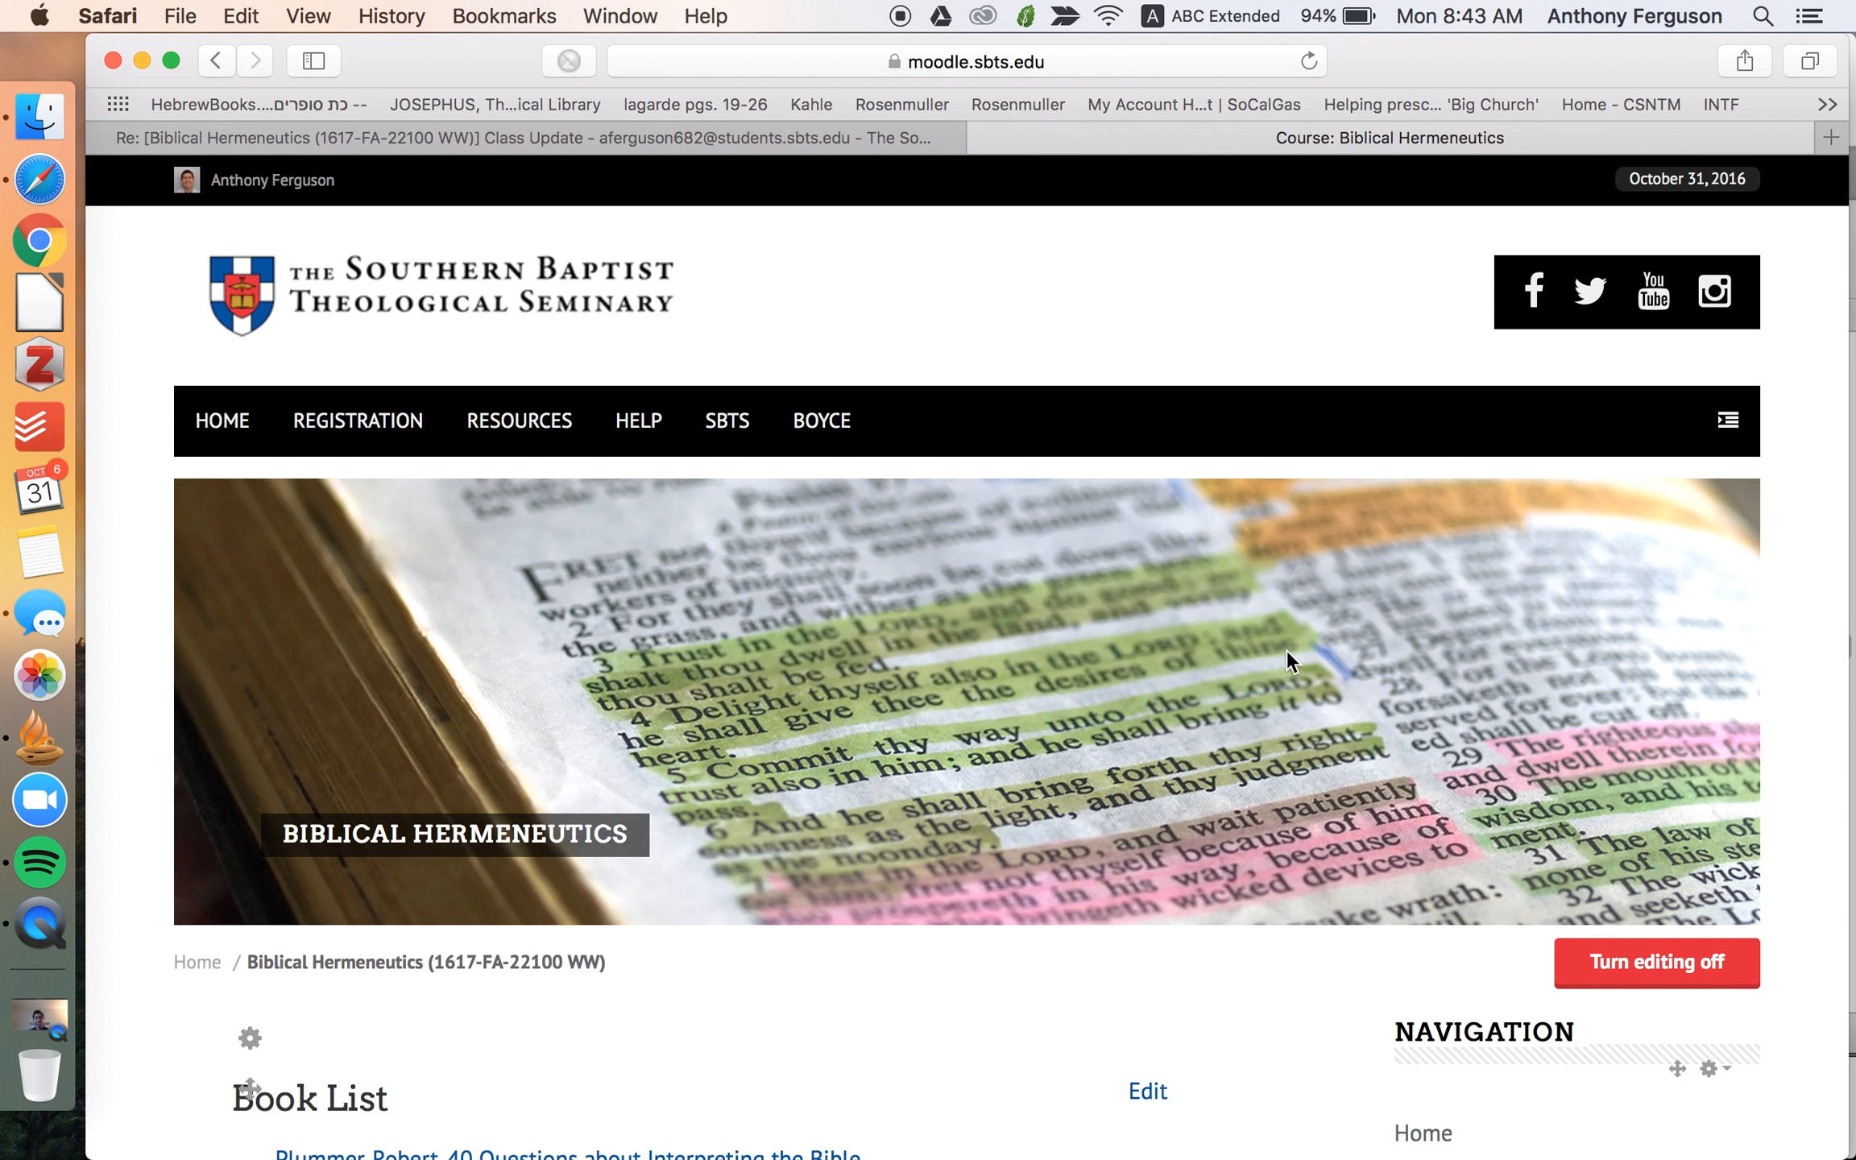
pyautogui.scroll(-10, 1287, 652)
pyautogui.scroll(-10, 1287, 654)
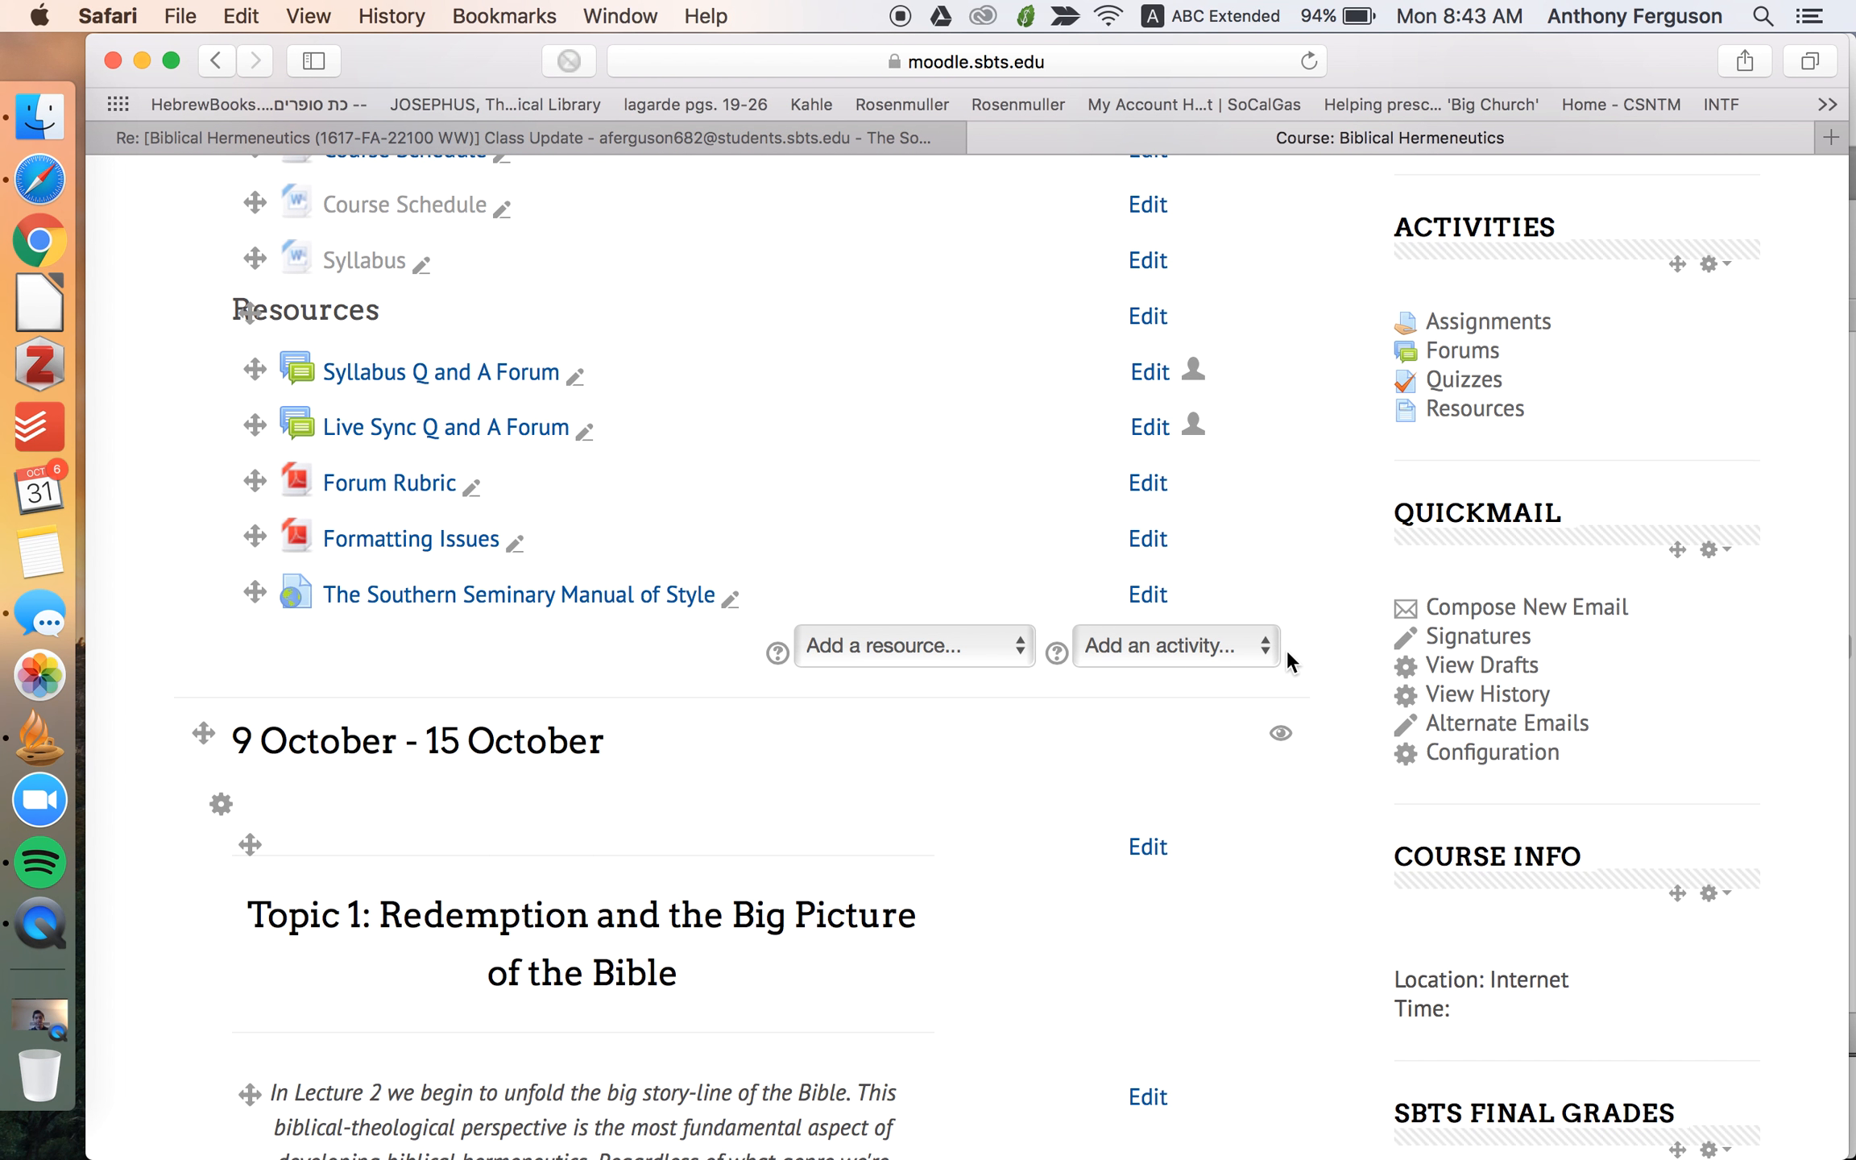
pyautogui.scroll(-5, 999, 513)
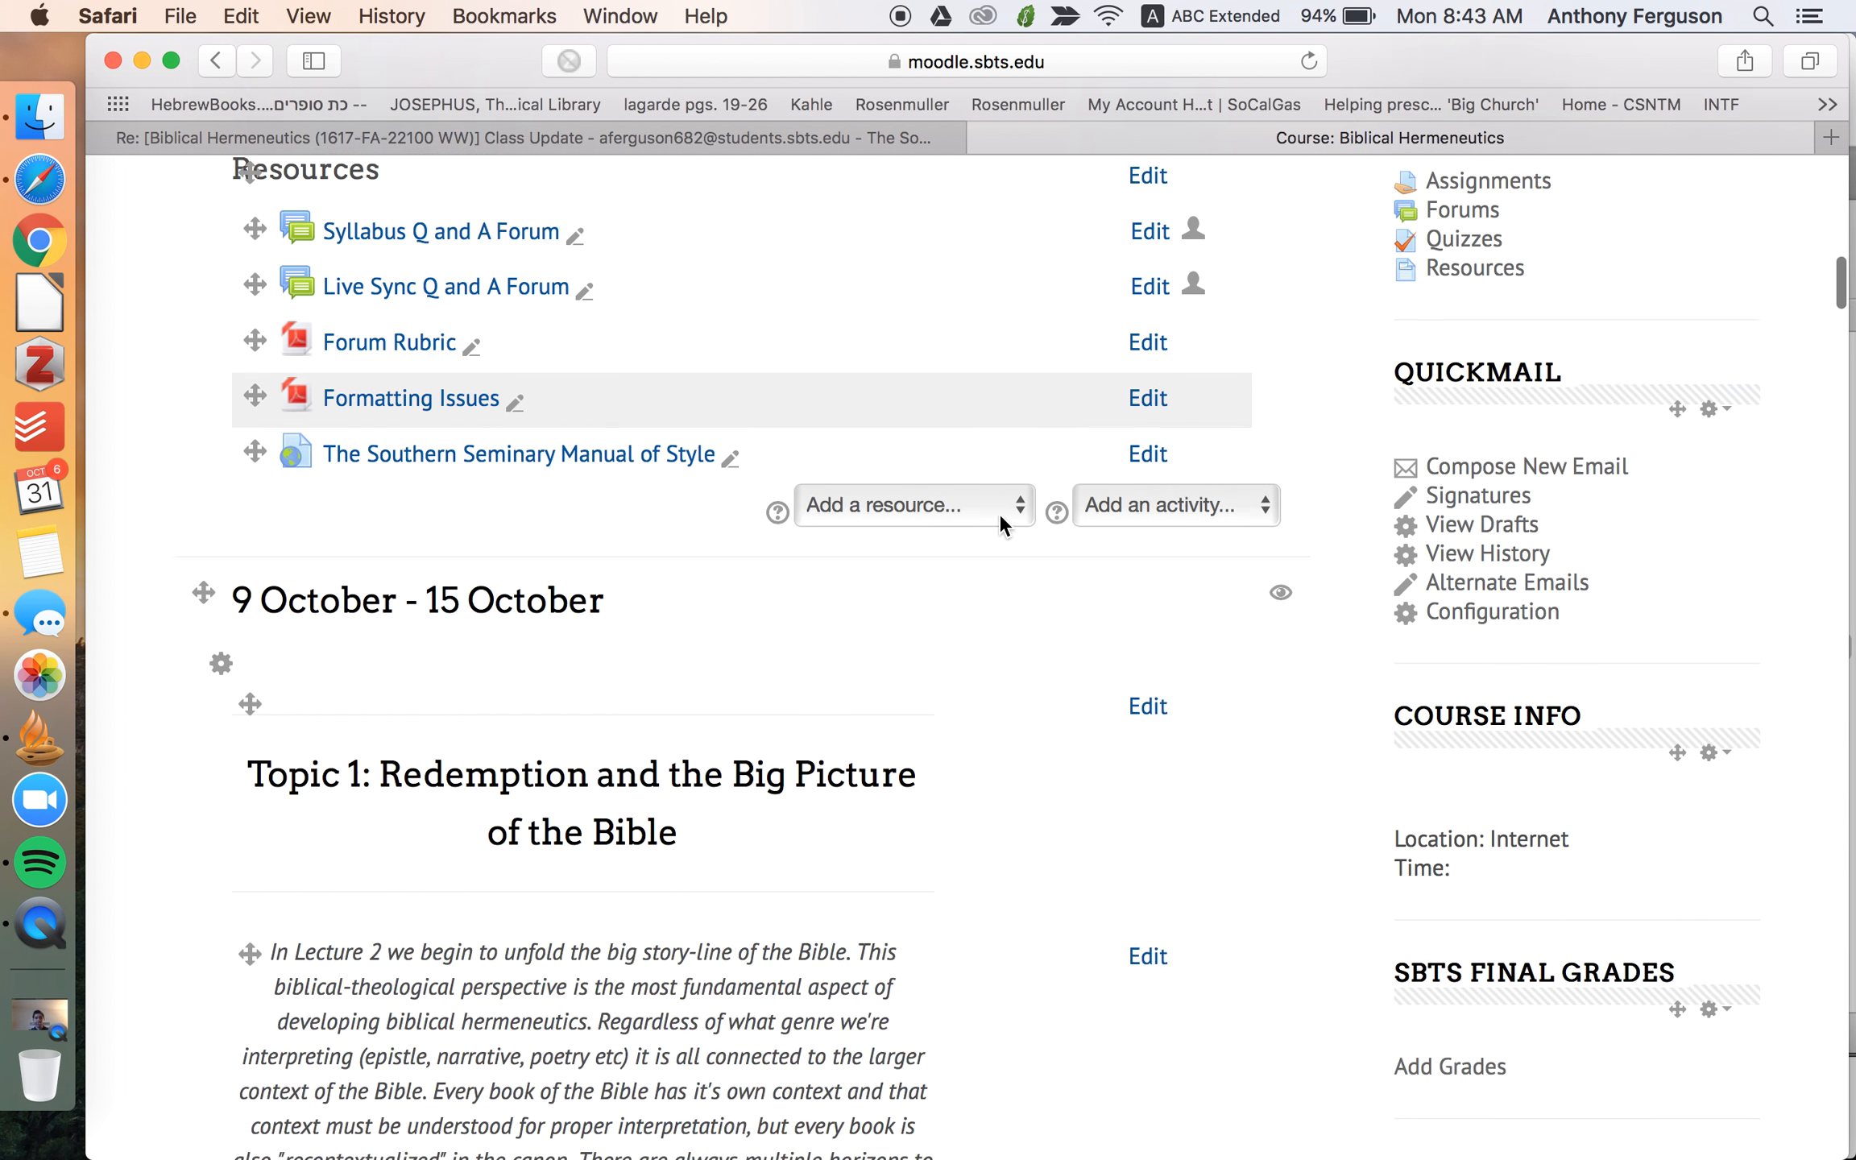
pyautogui.scroll(-20, 999, 518)
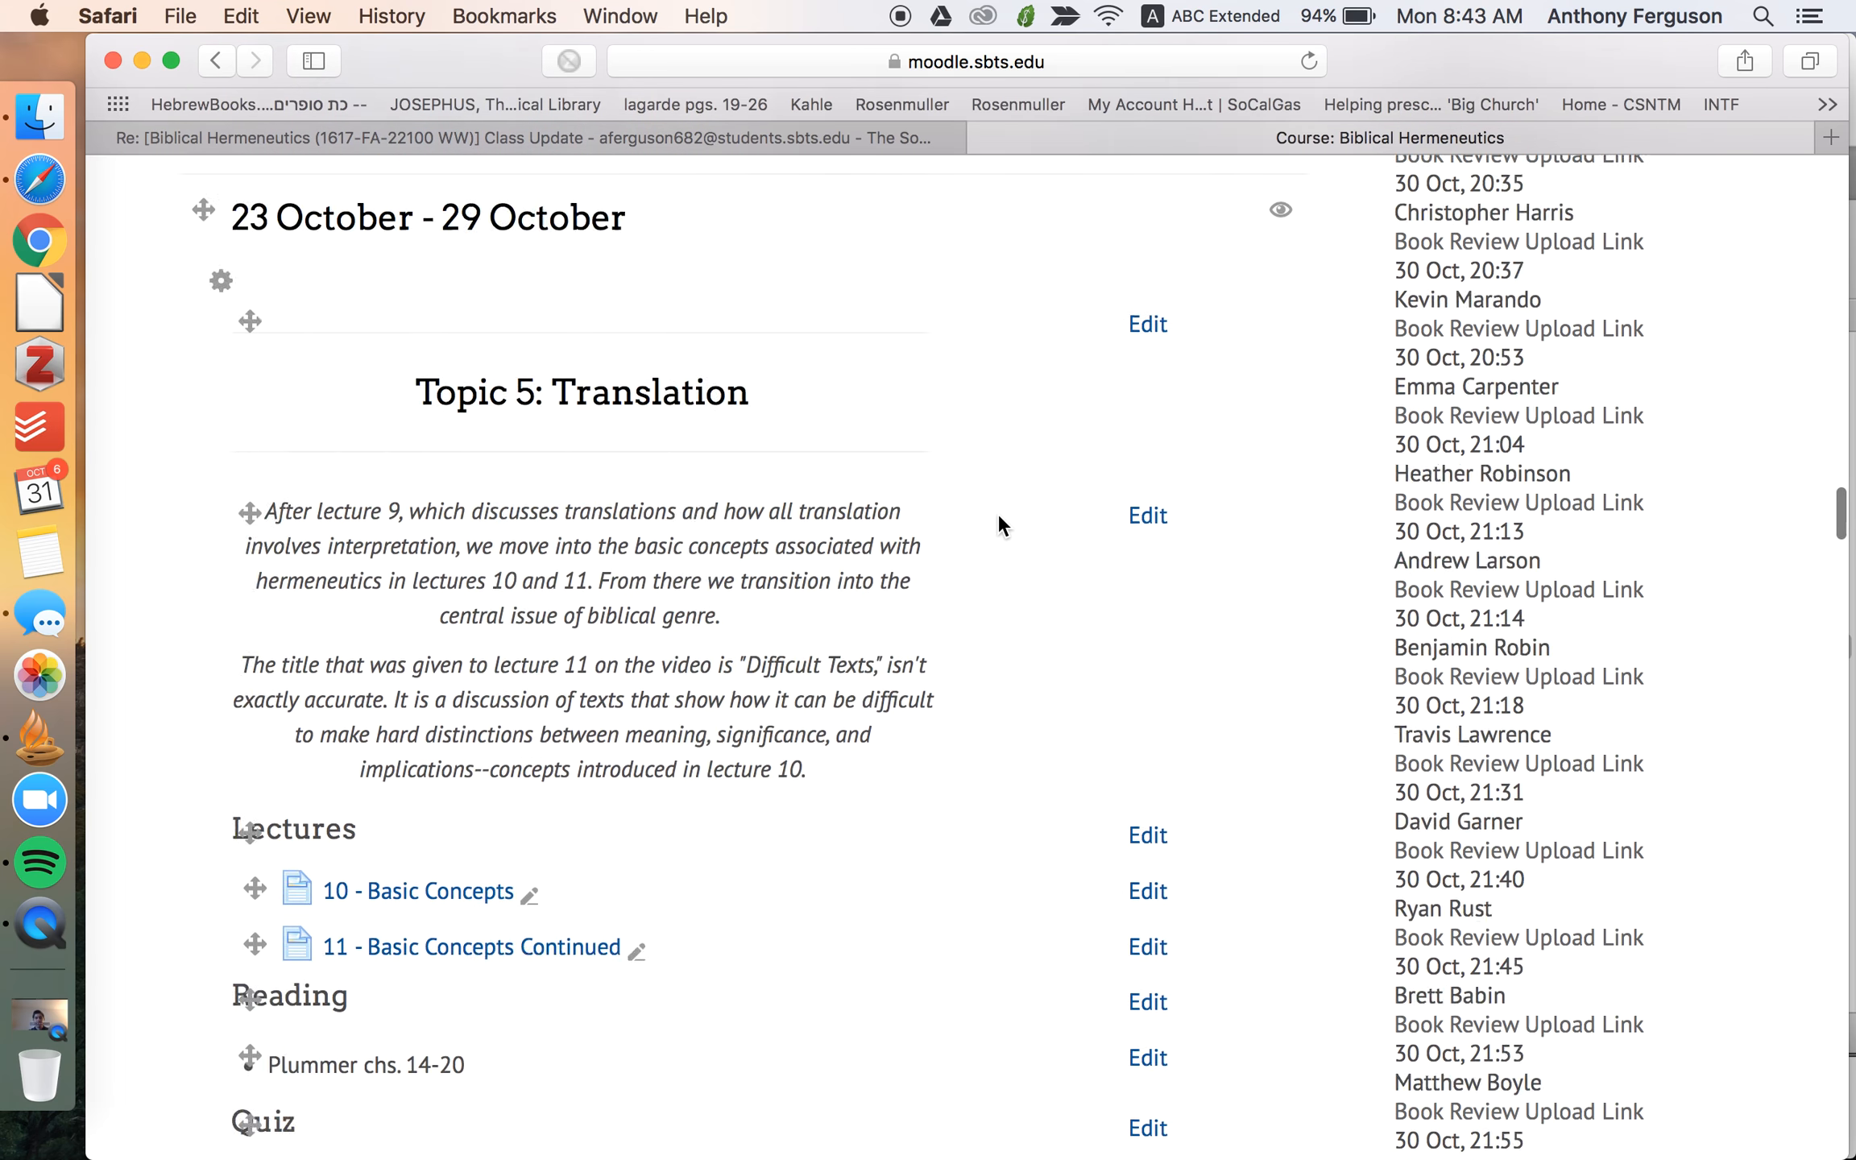
pyautogui.scroll(-20, 999, 518)
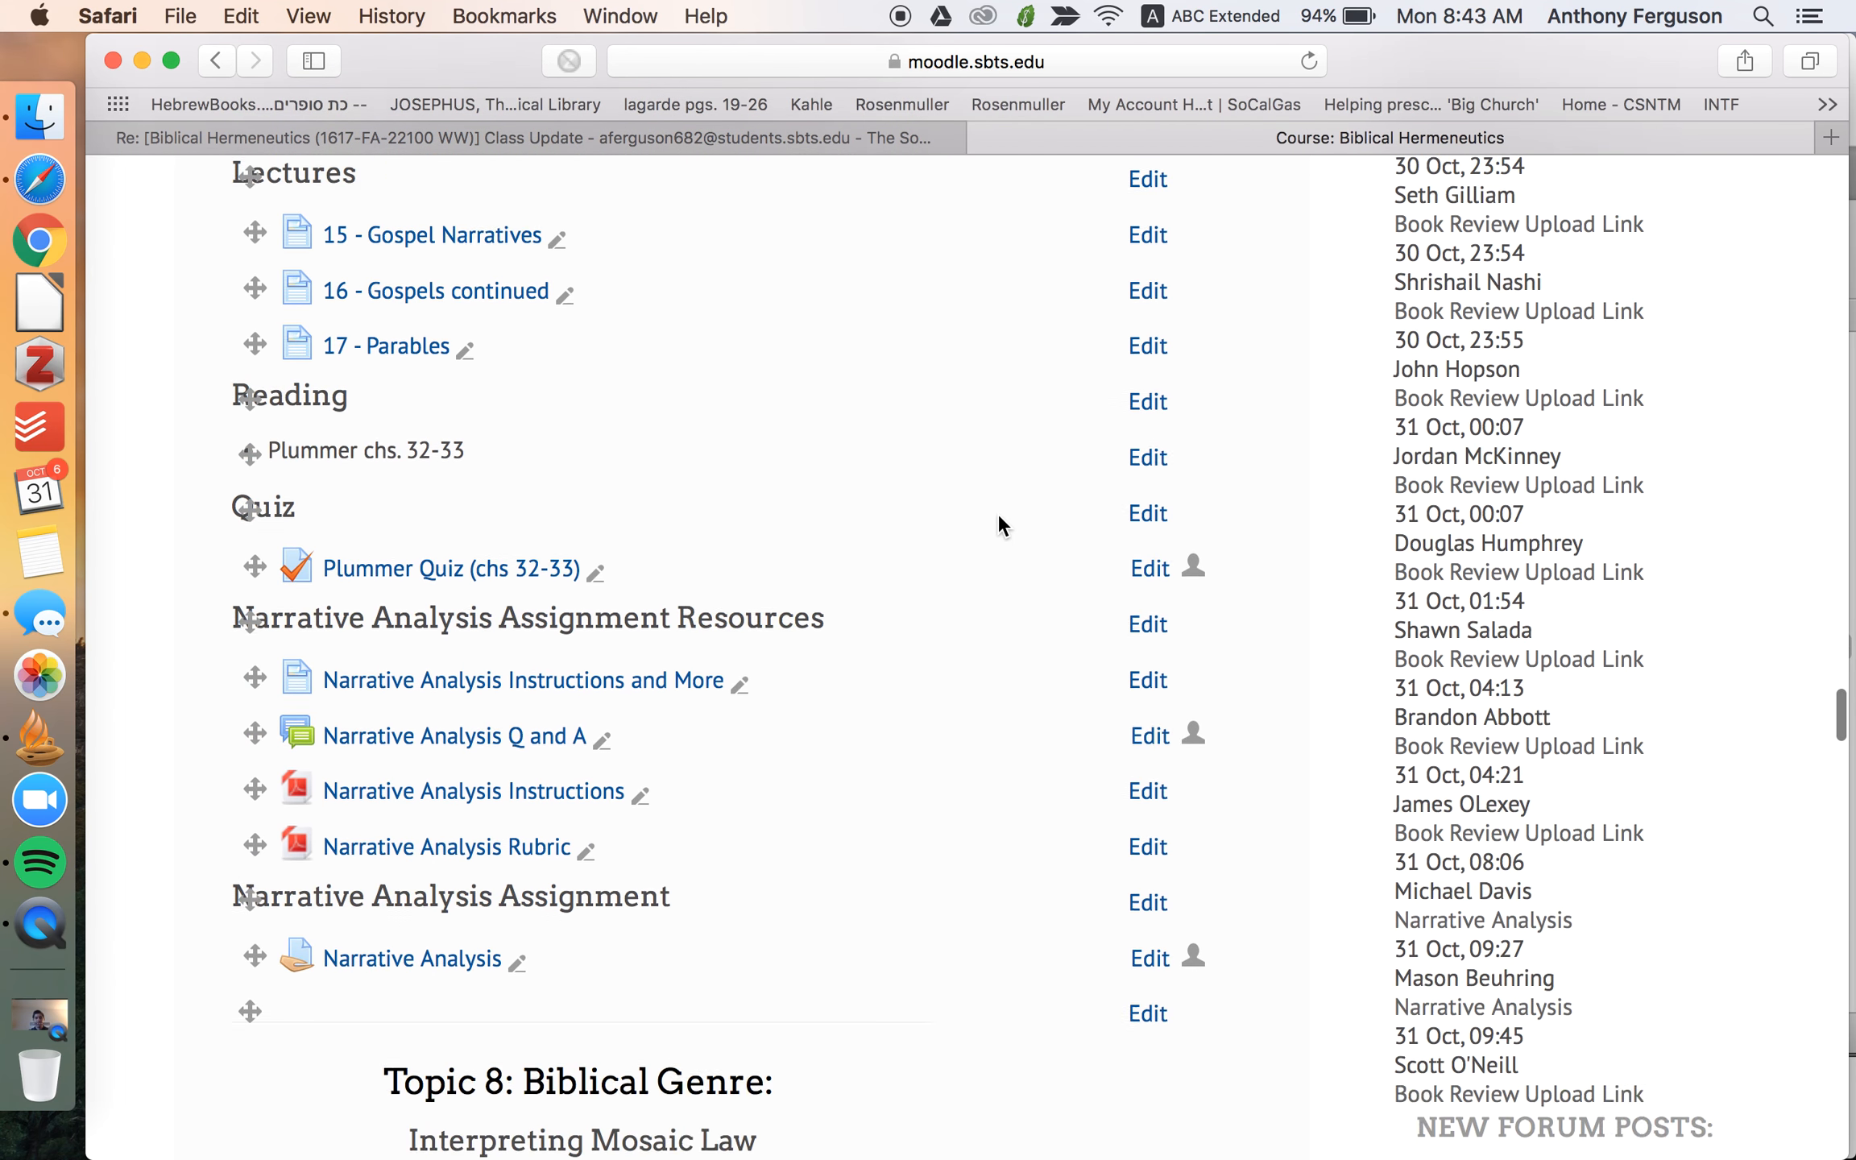
pyautogui.scroll(-20, 998, 526)
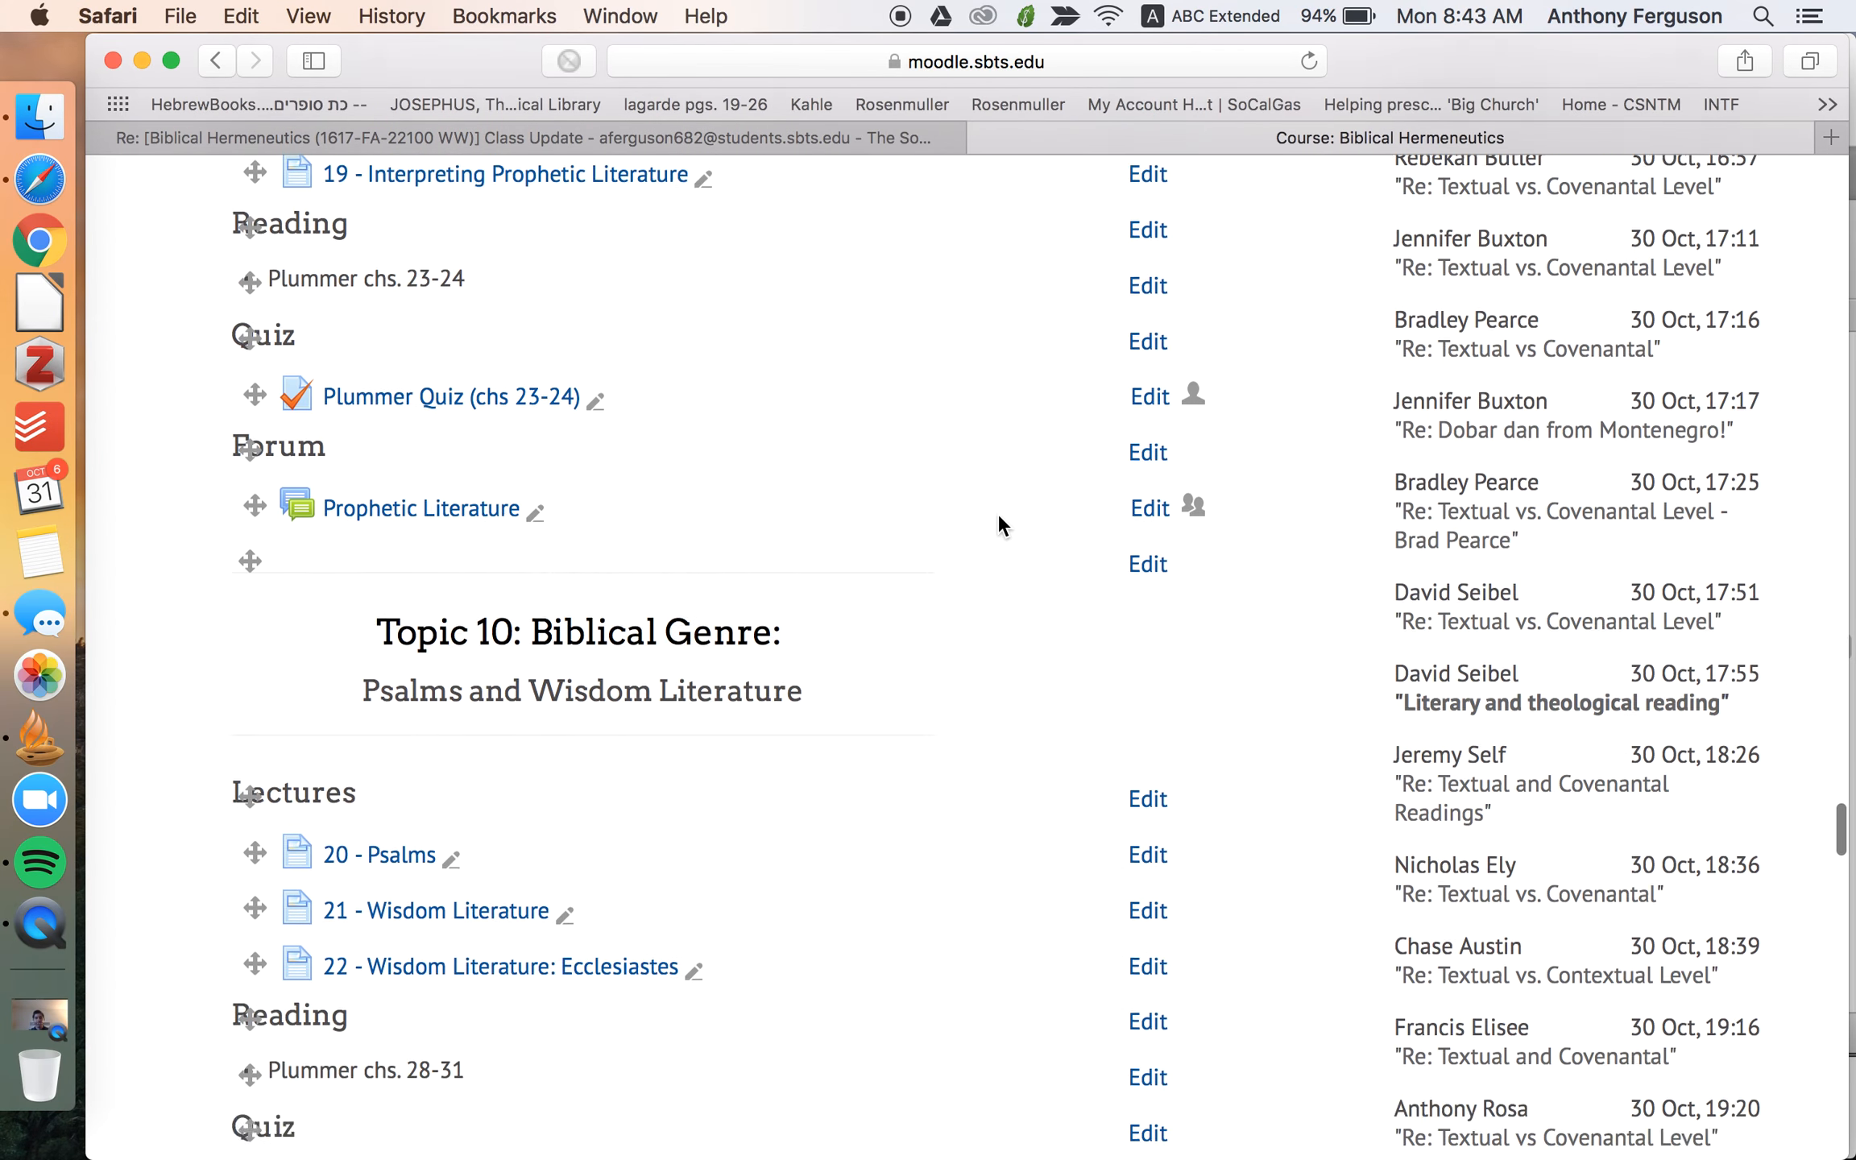
pyautogui.scroll(-12, 999, 520)
pyautogui.scroll(10, 757, 544)
pyautogui.scroll(20, 707, 548)
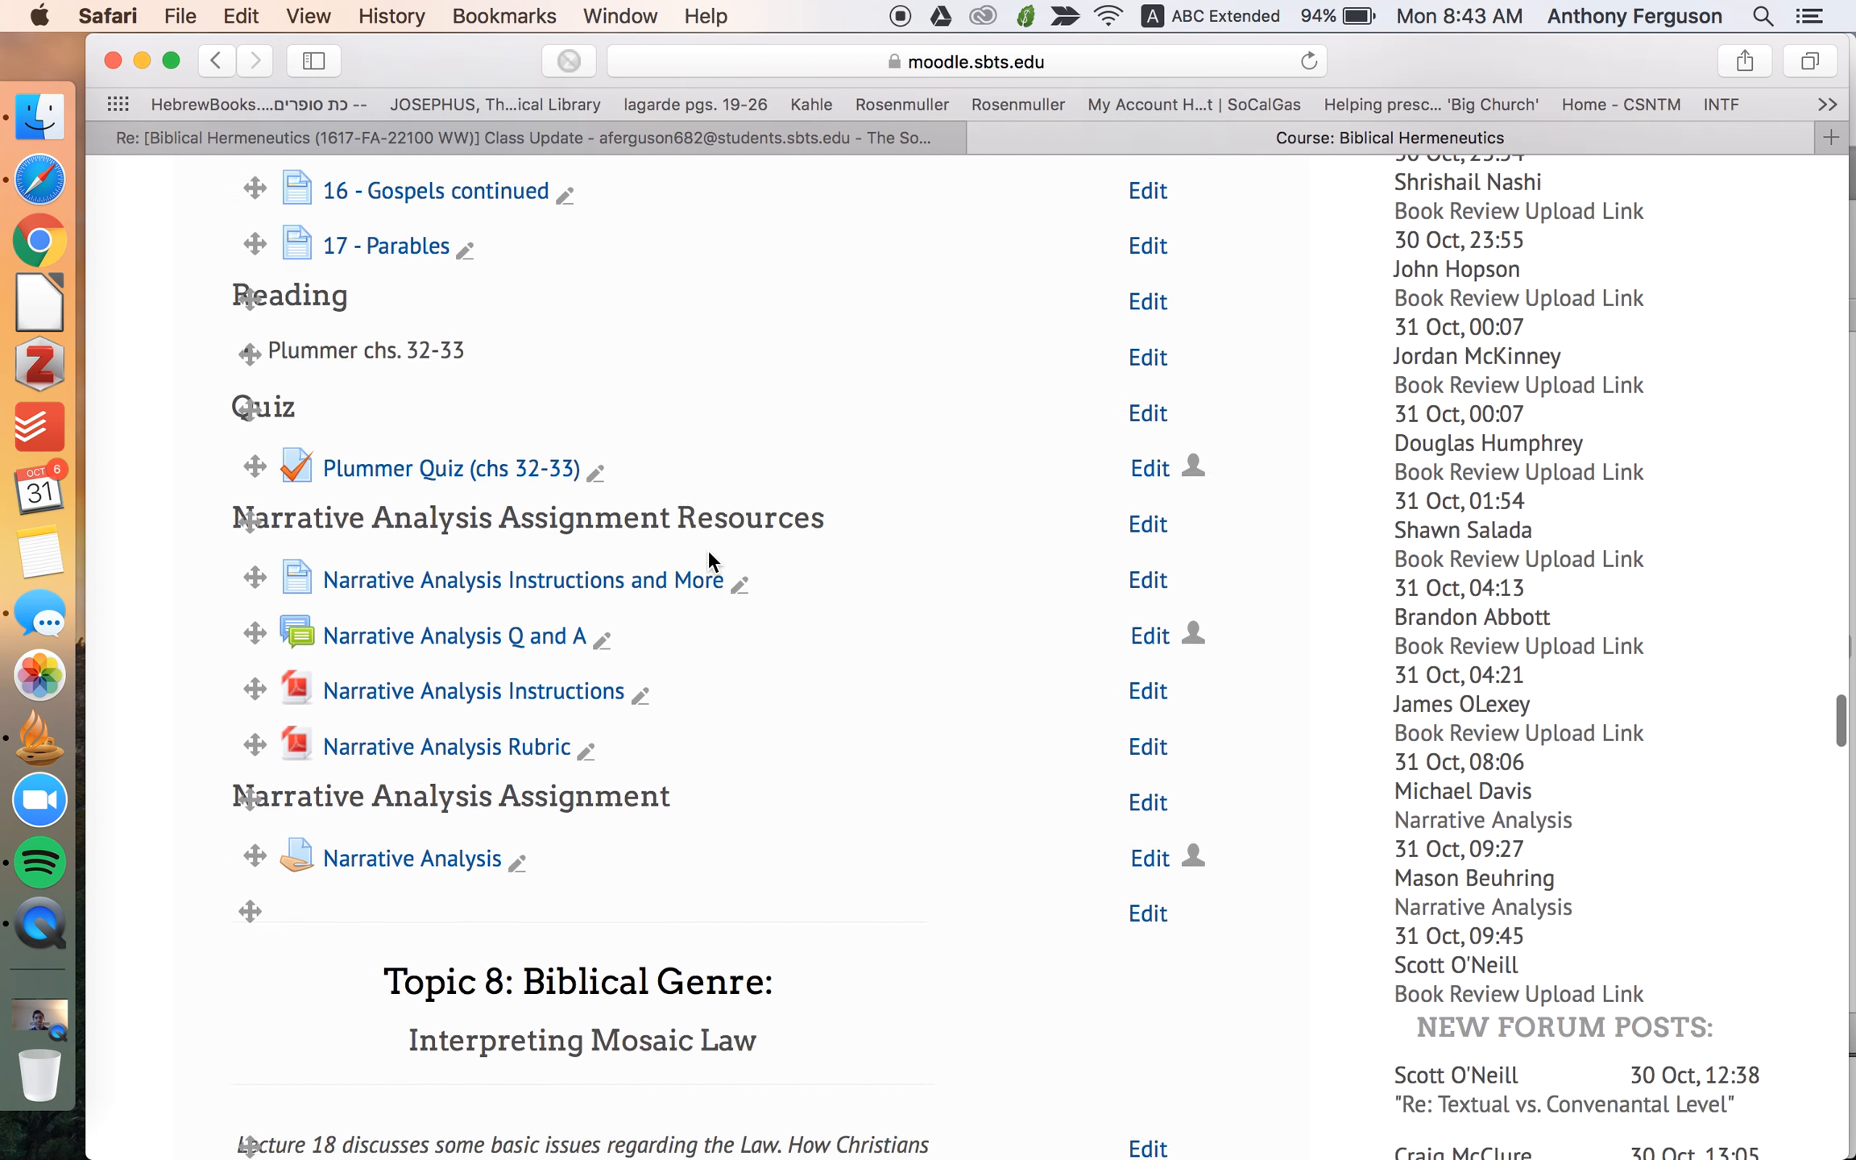
pyautogui.scroll(20, 708, 562)
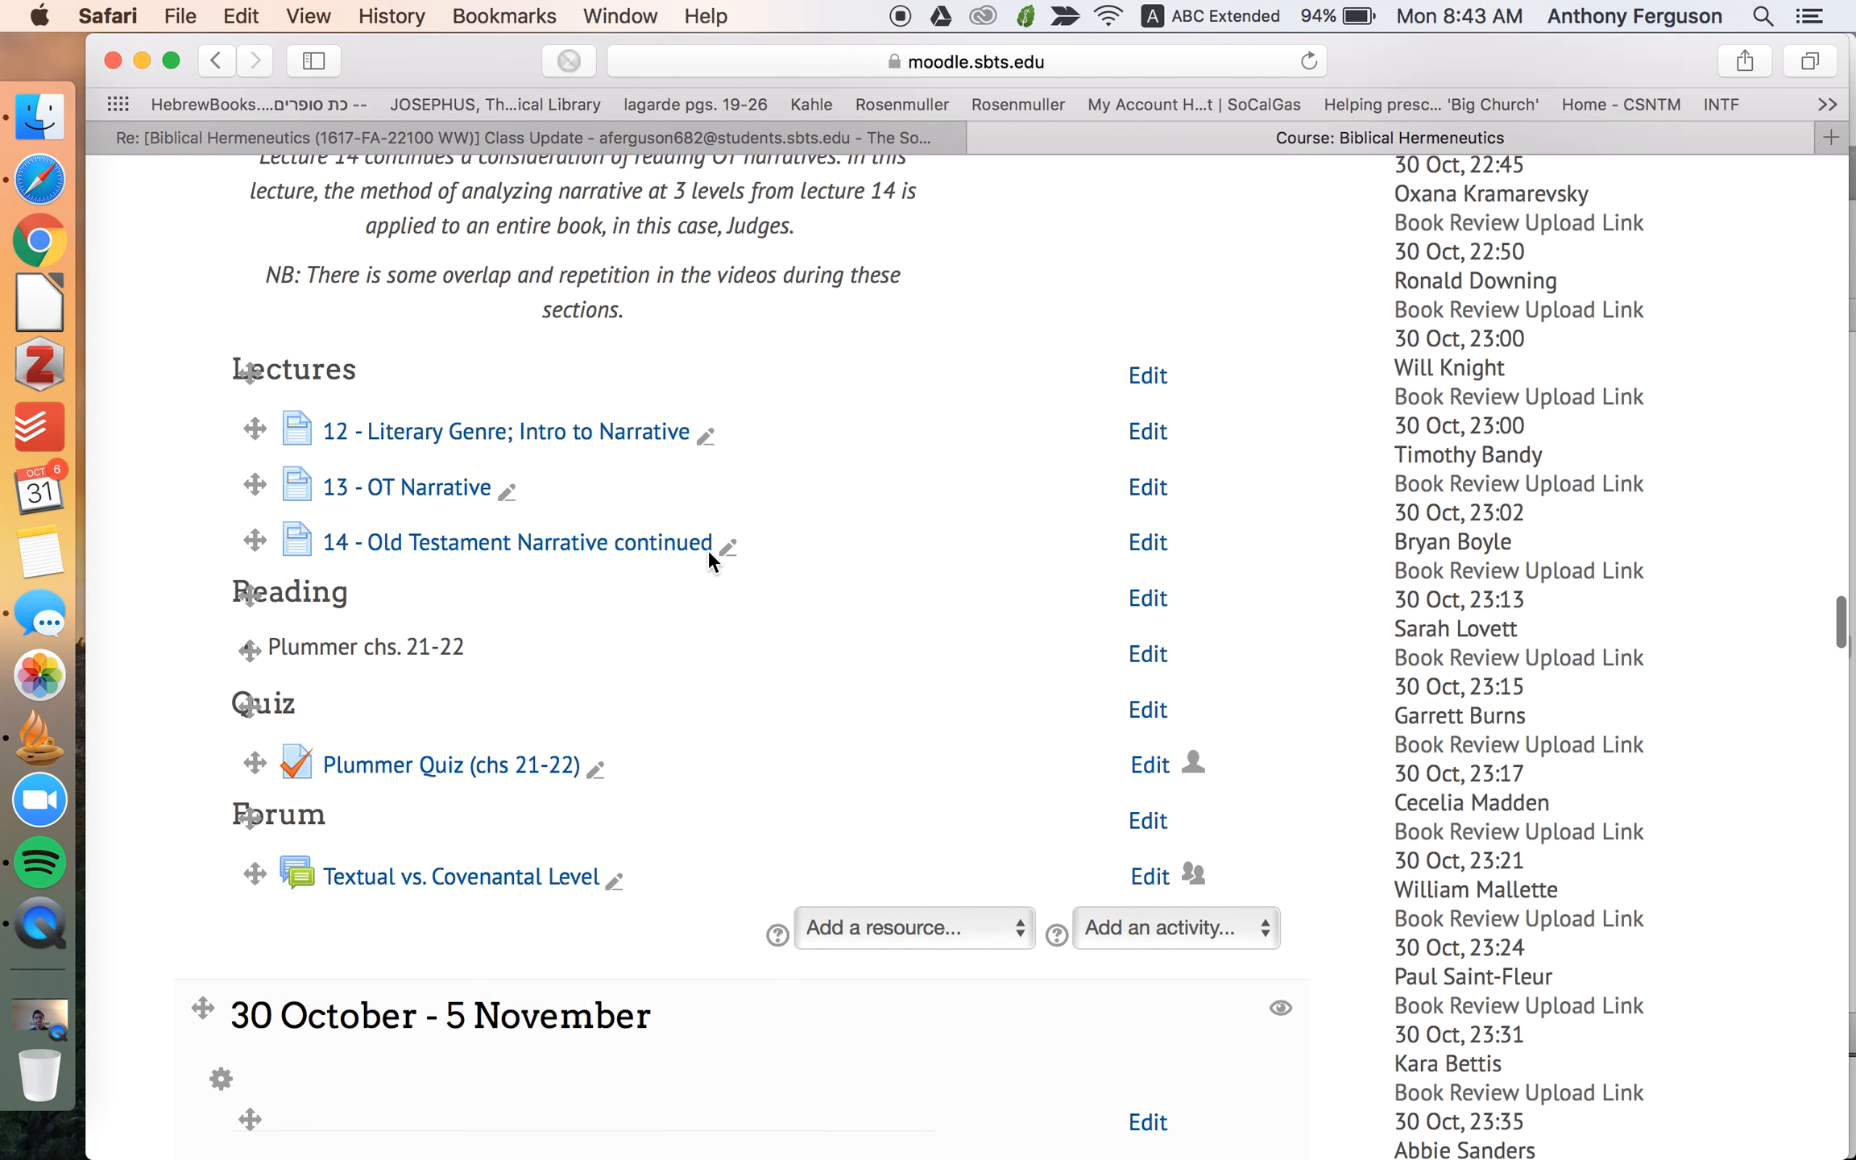
pyautogui.scroll(3, 709, 554)
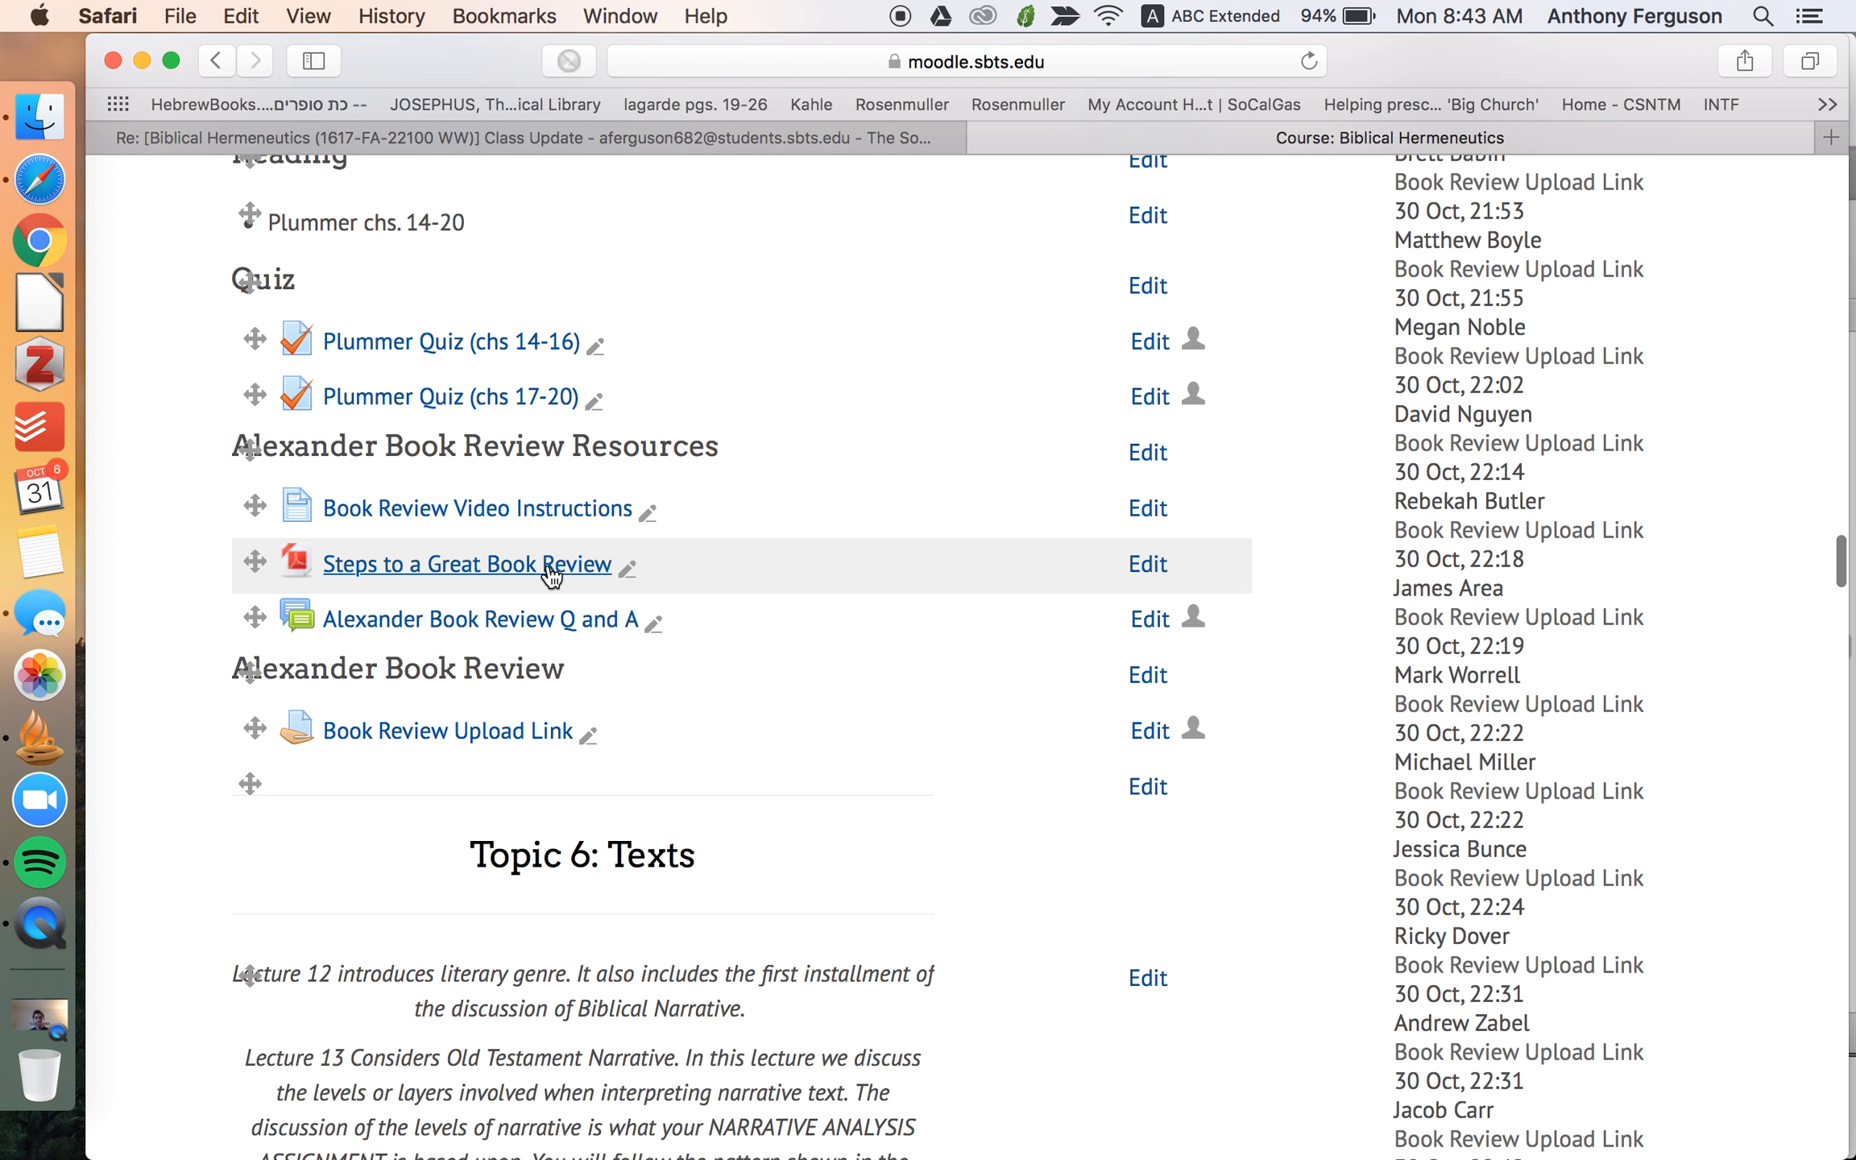
pyautogui.click(551, 576)
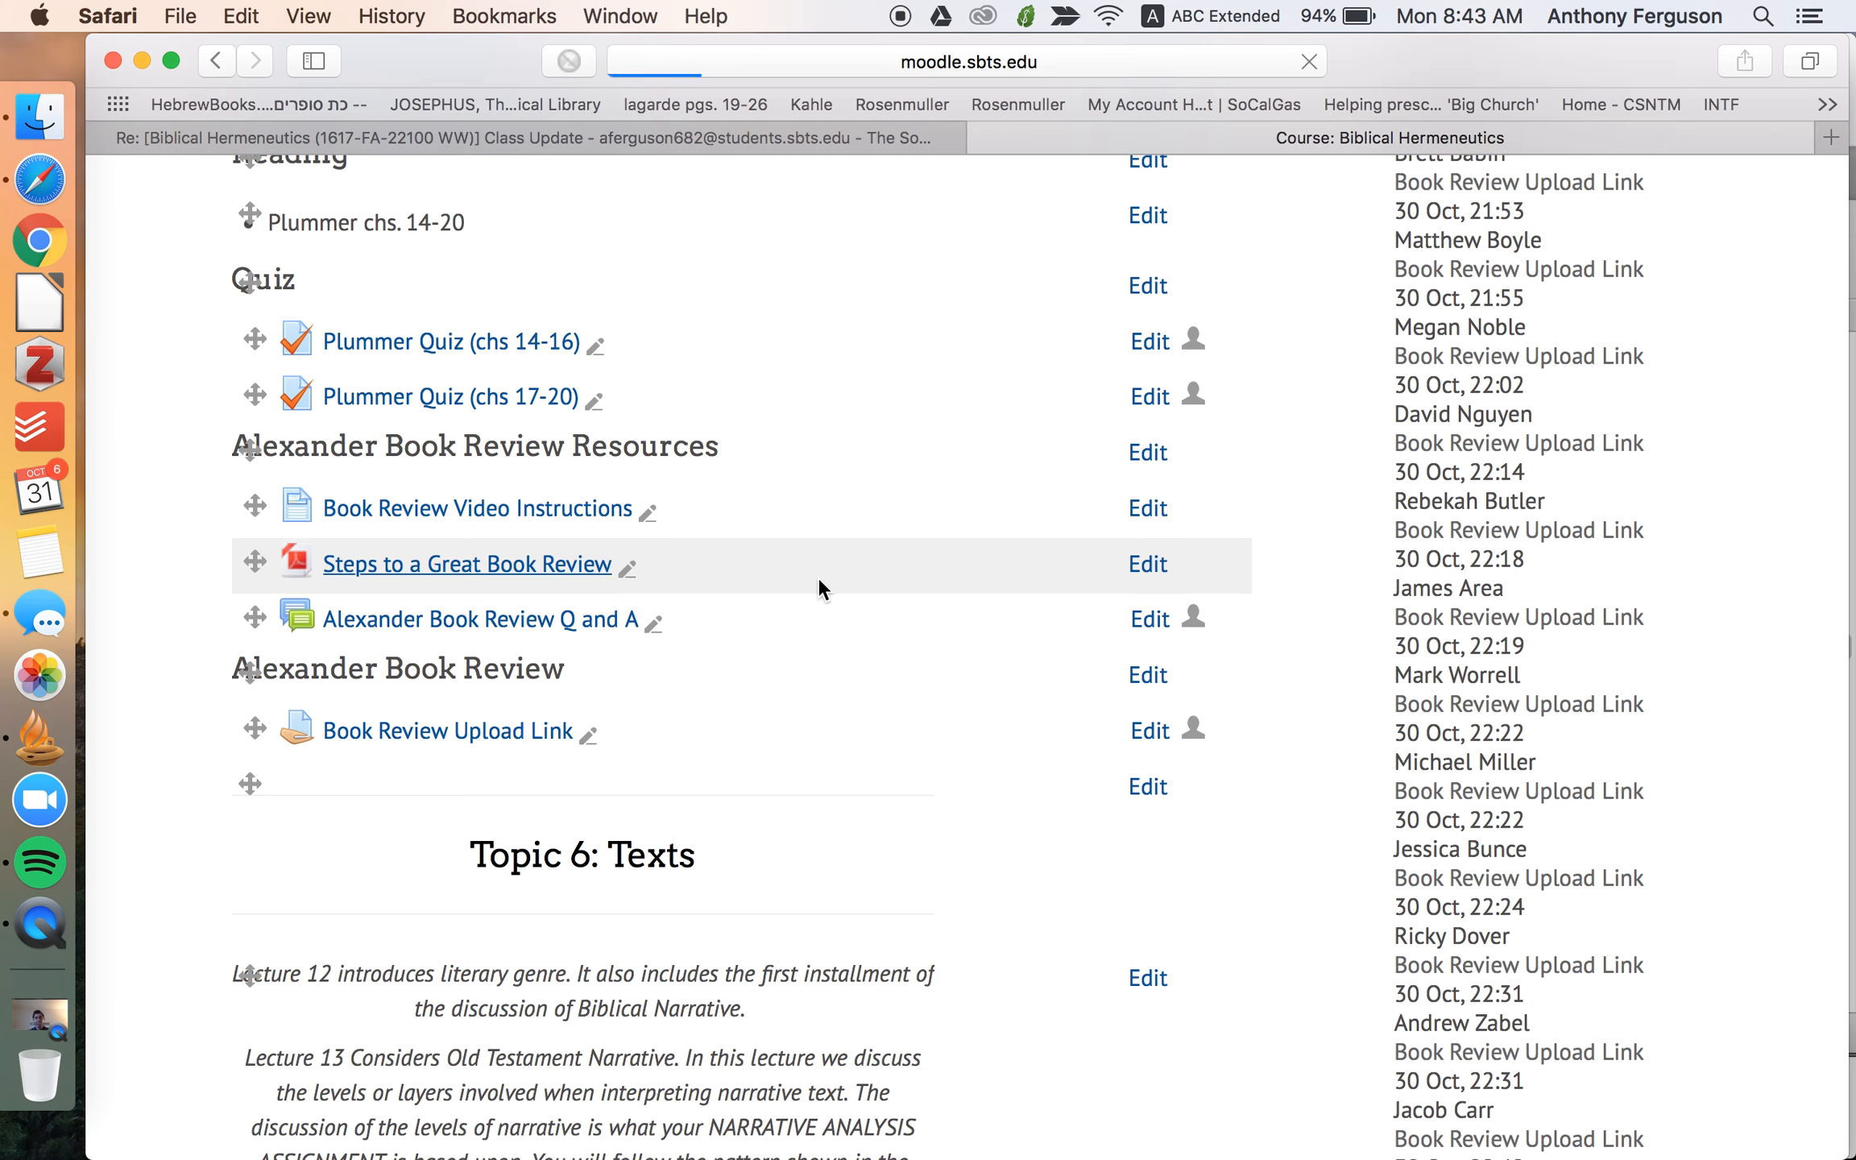
# - Examine the review instructions and the Book Review Rubric, including the points and page lengths for each section
pyautogui.scroll(-20, 818, 576)
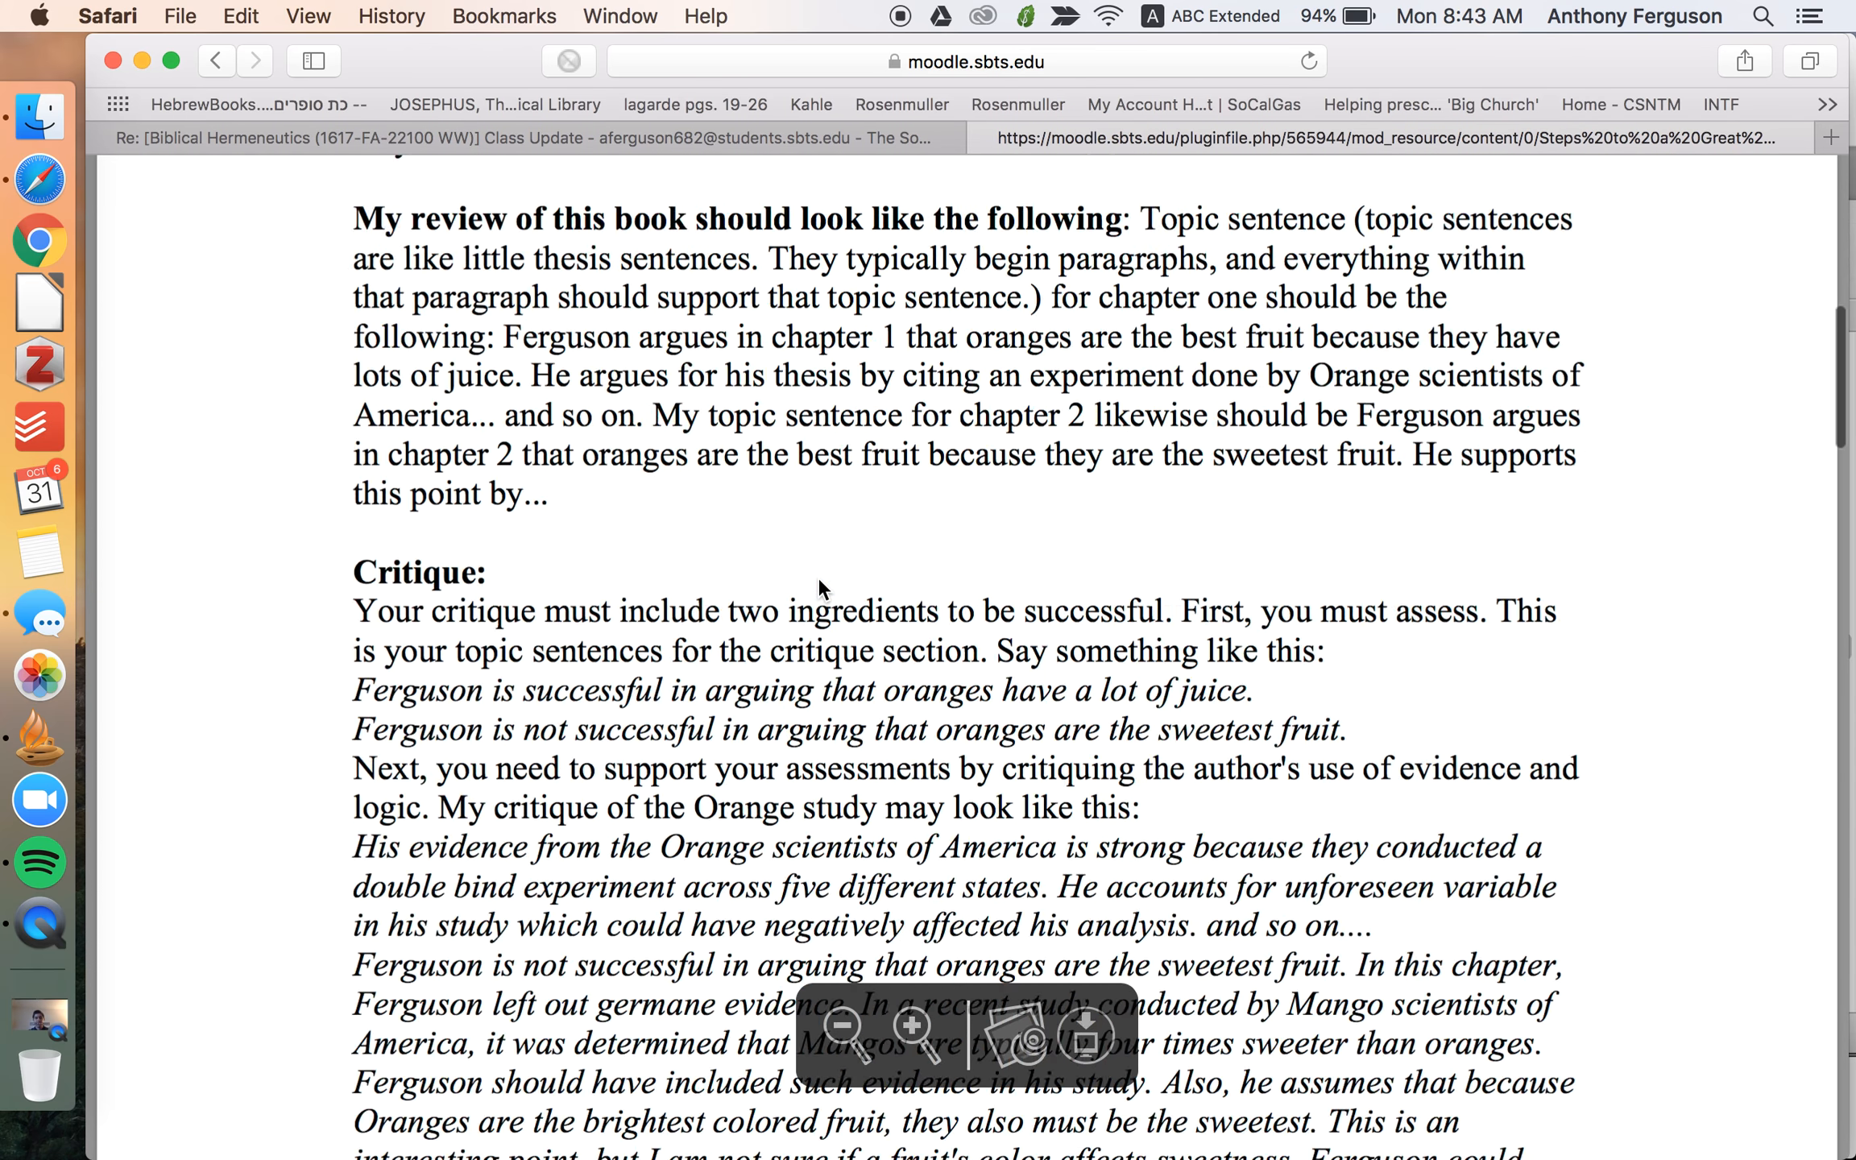
pyautogui.scroll(-15, 818, 576)
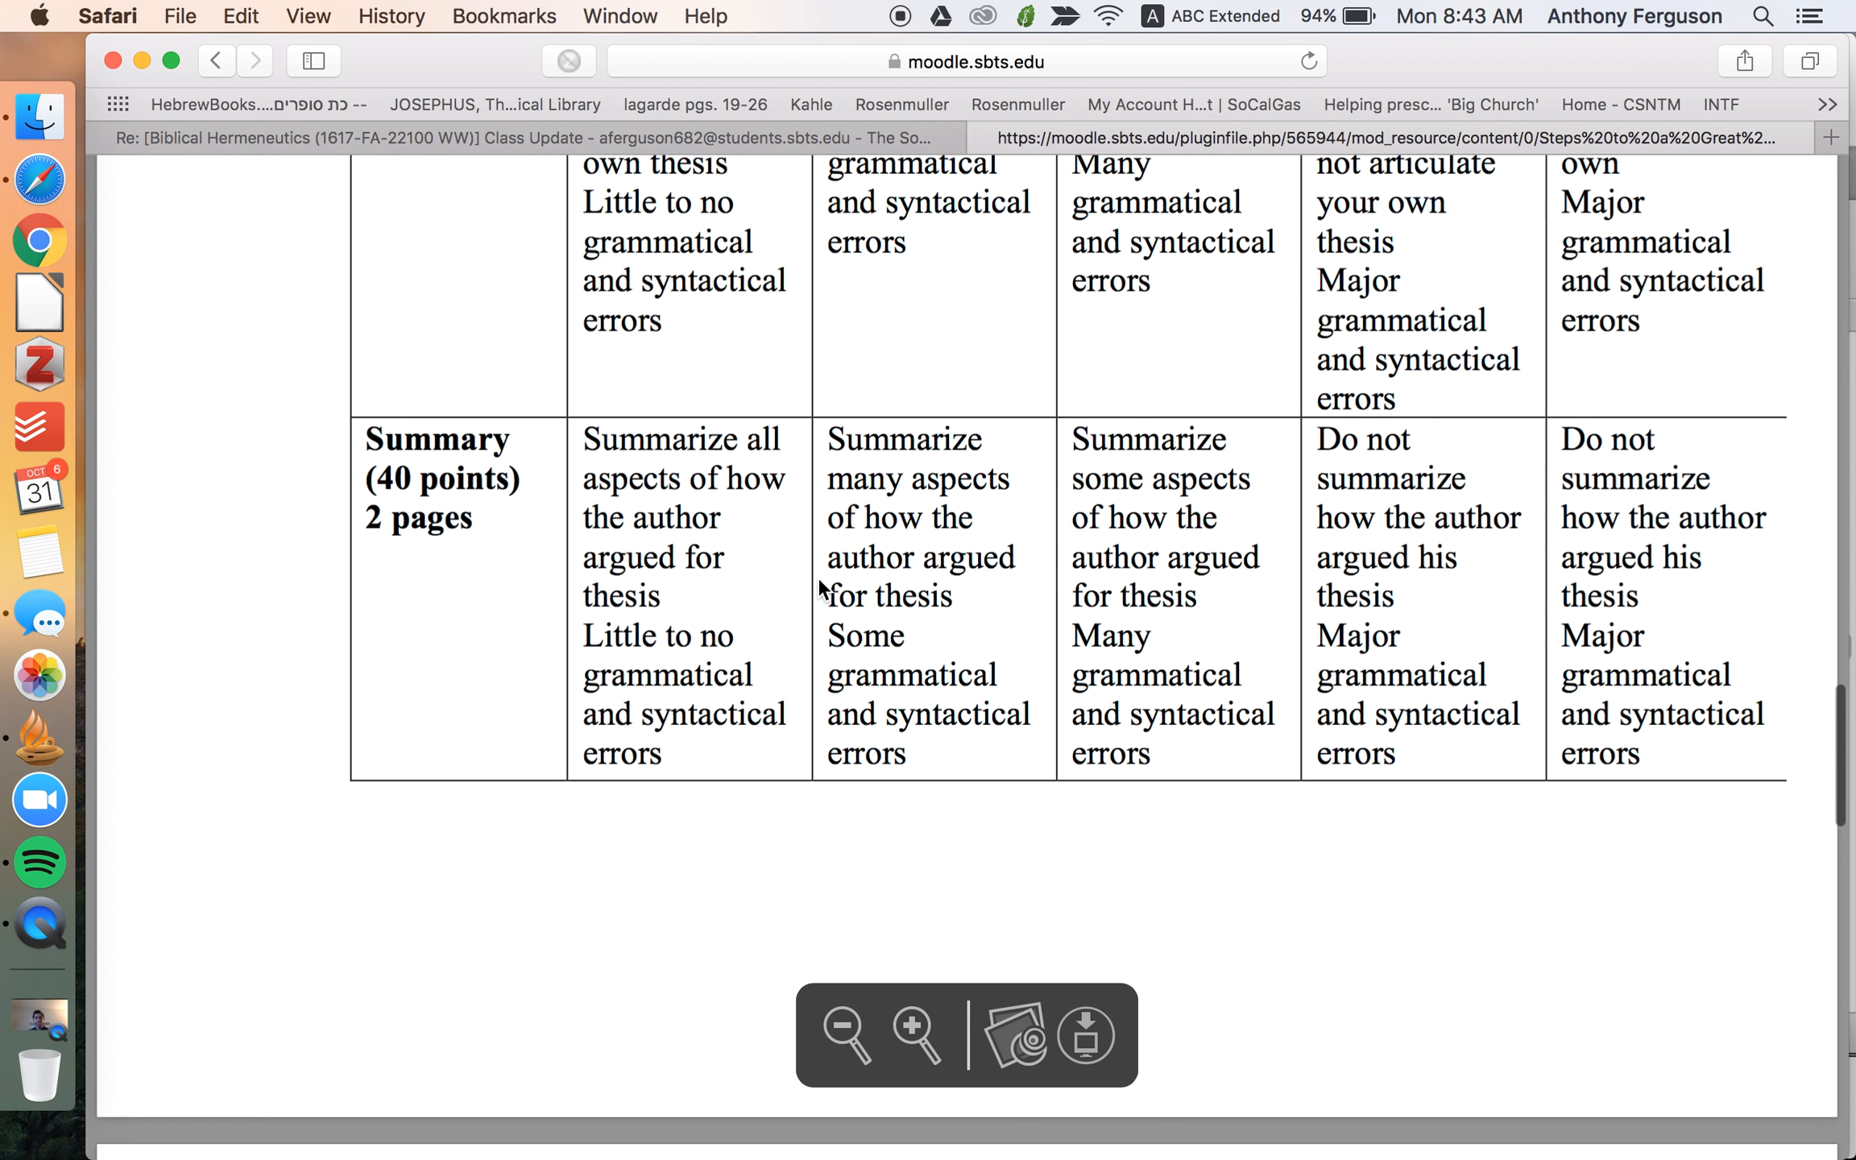
pyautogui.scroll(20, 818, 576)
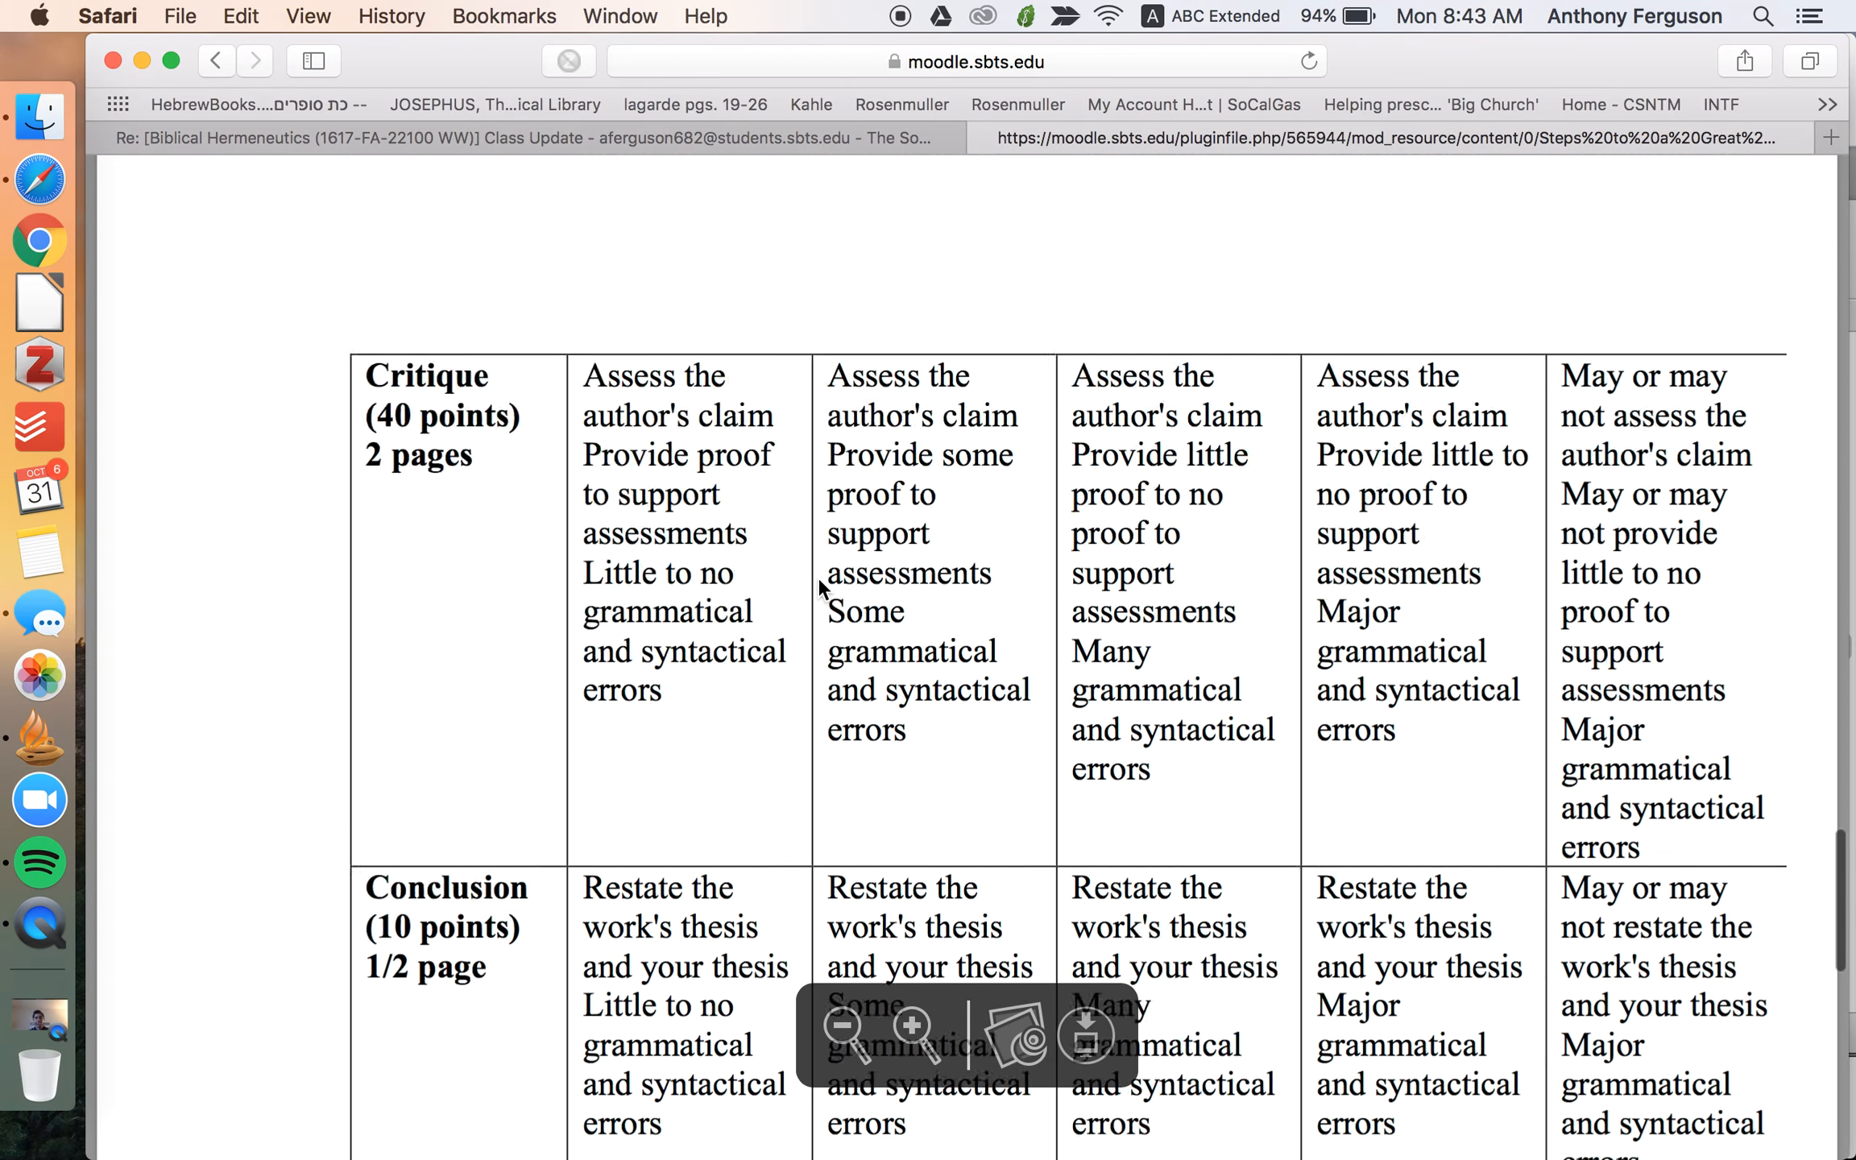
pyautogui.scroll(-20, 818, 580)
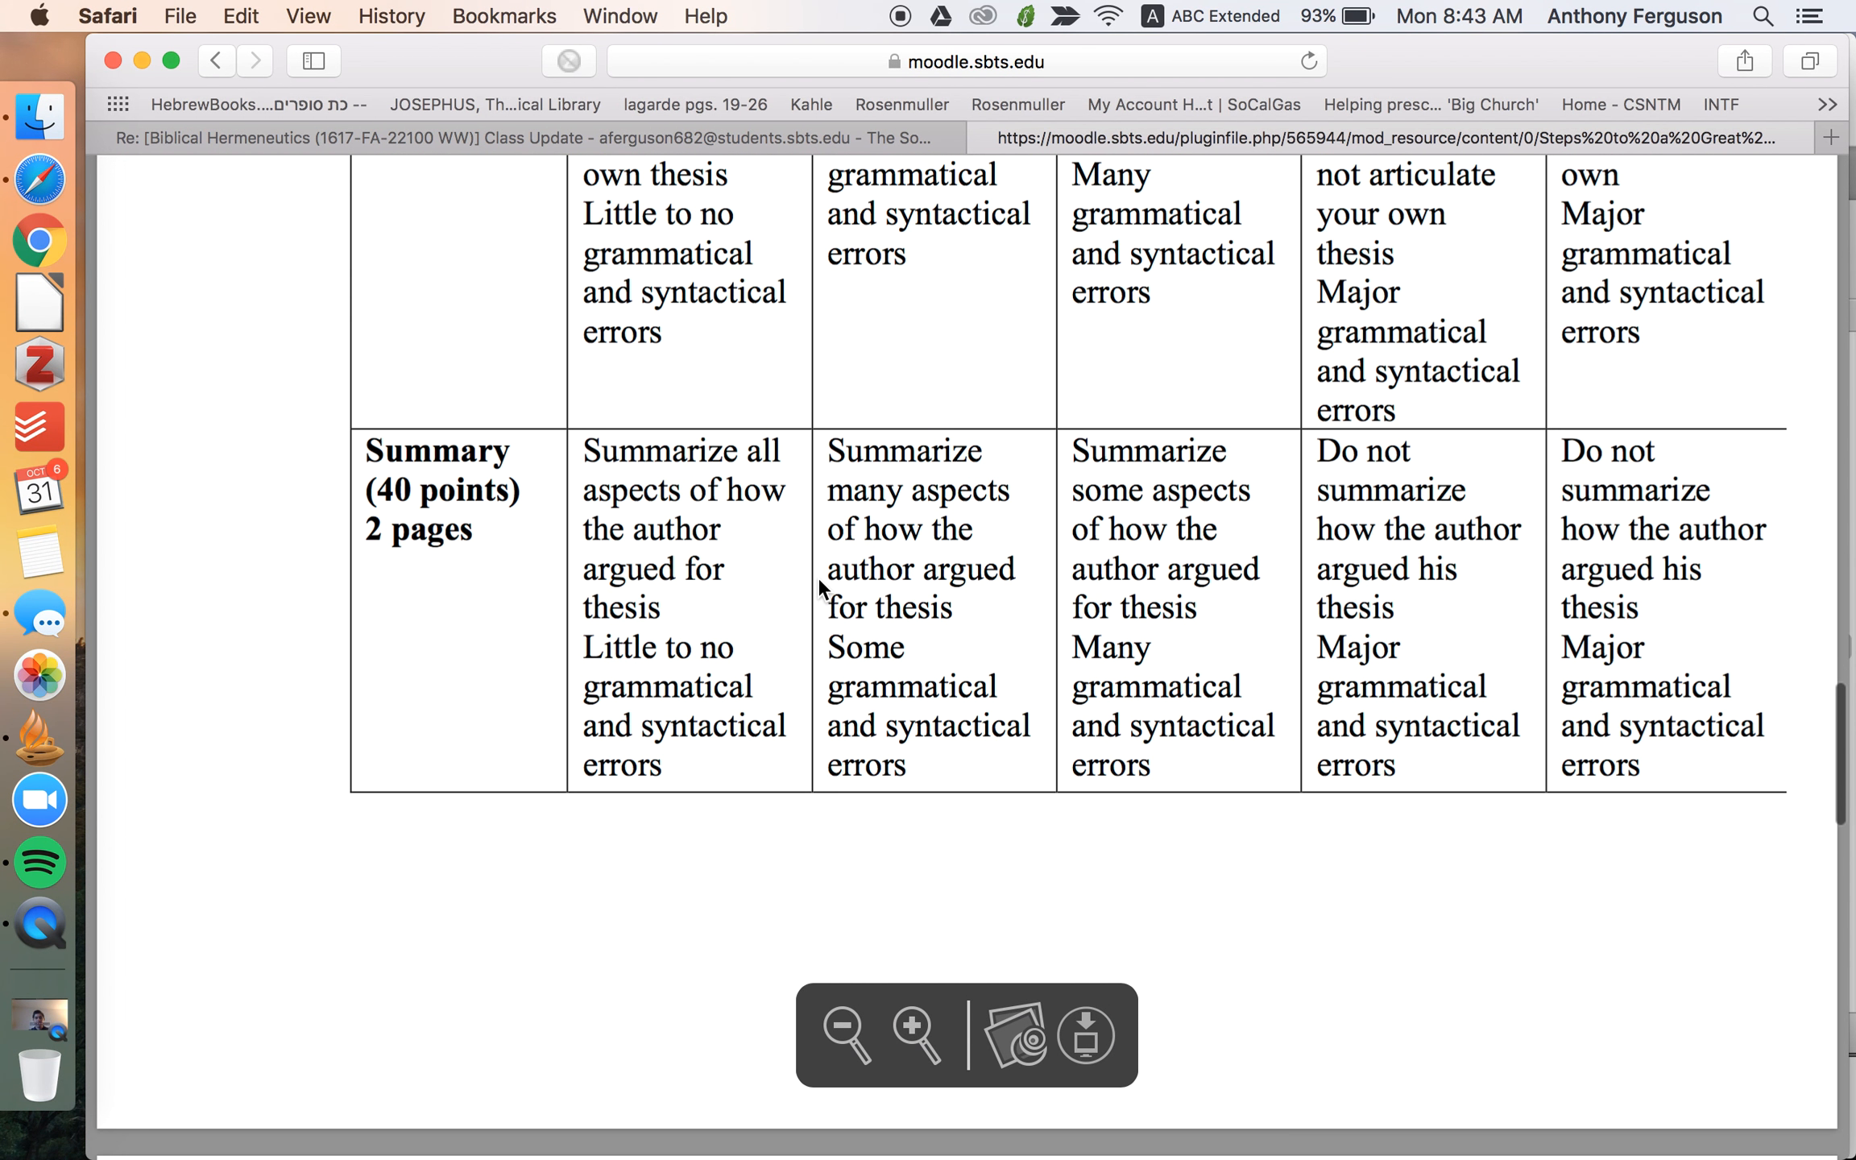
pyautogui.scroll(-2, 819, 580)
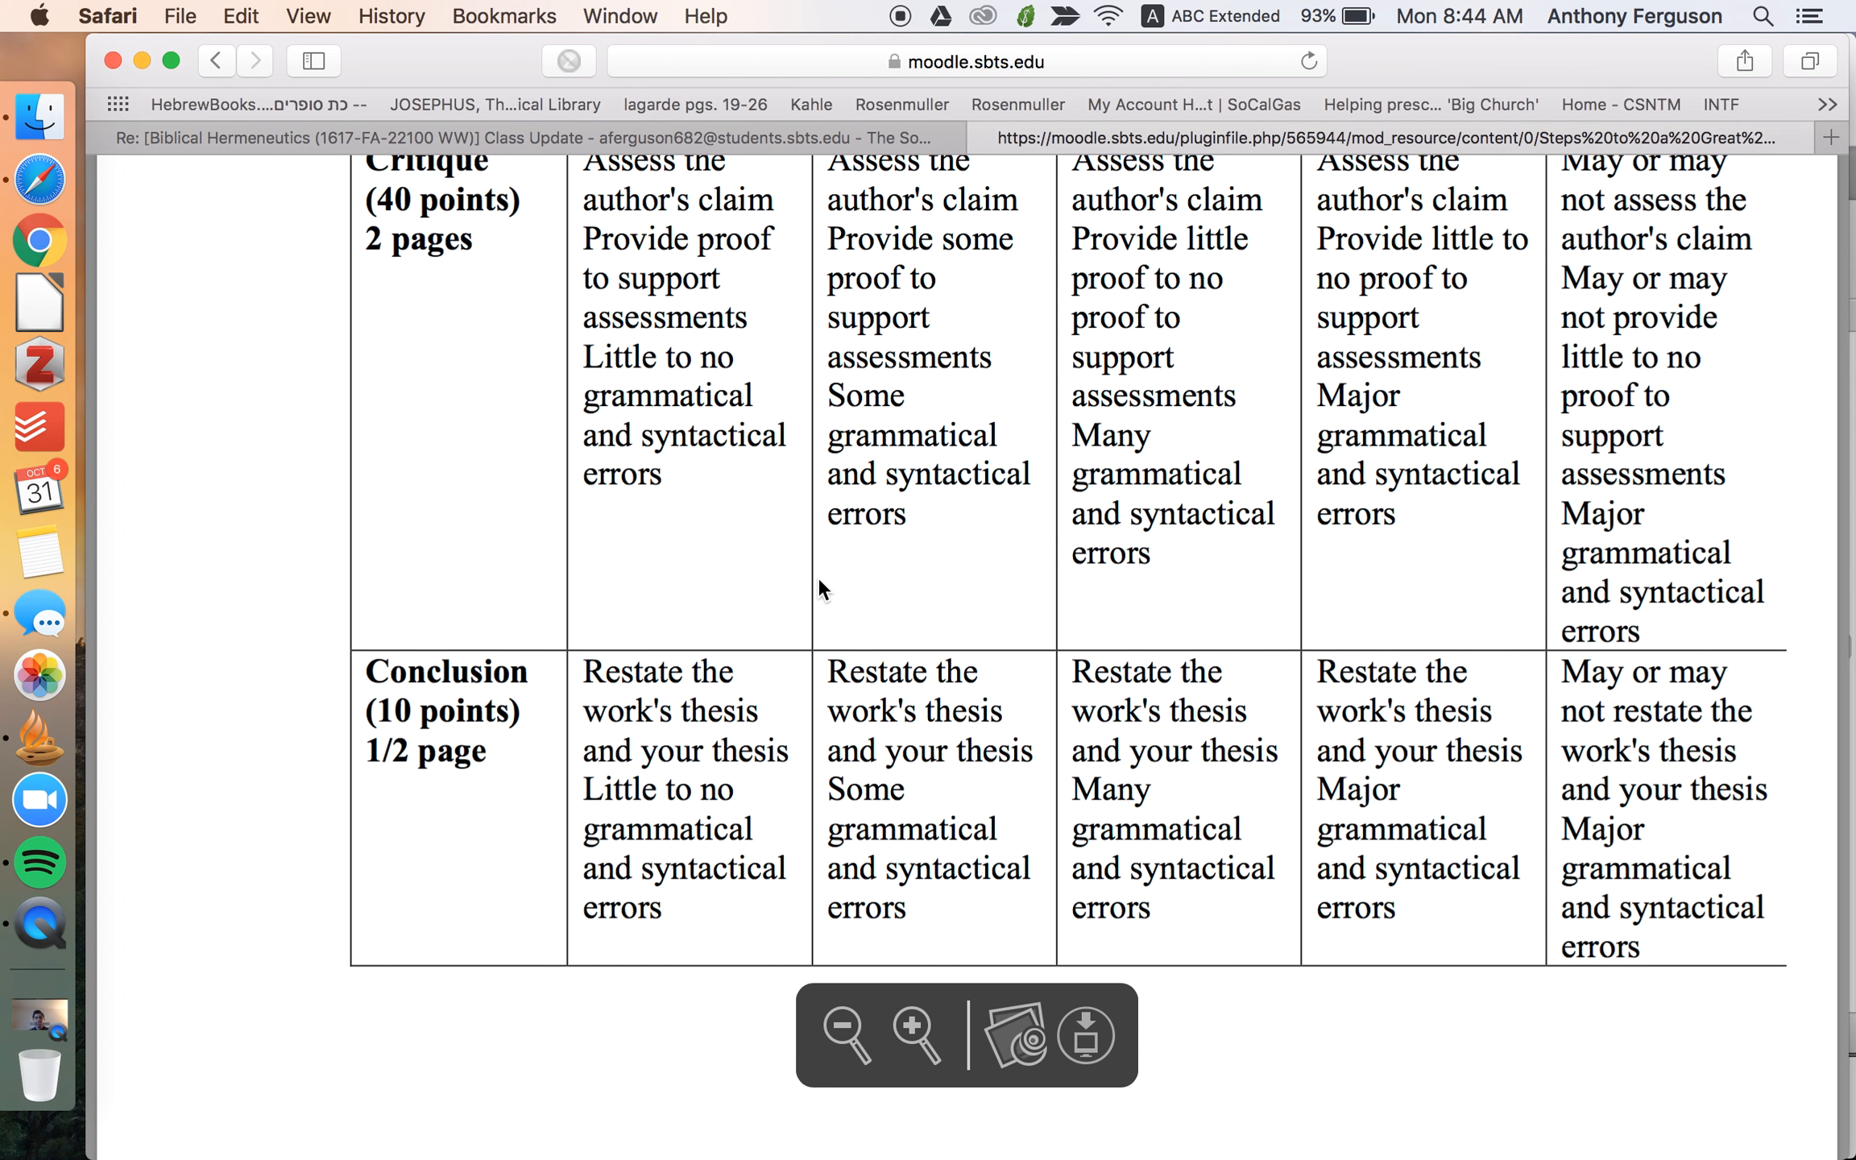
pyautogui.scroll(15, 818, 577)
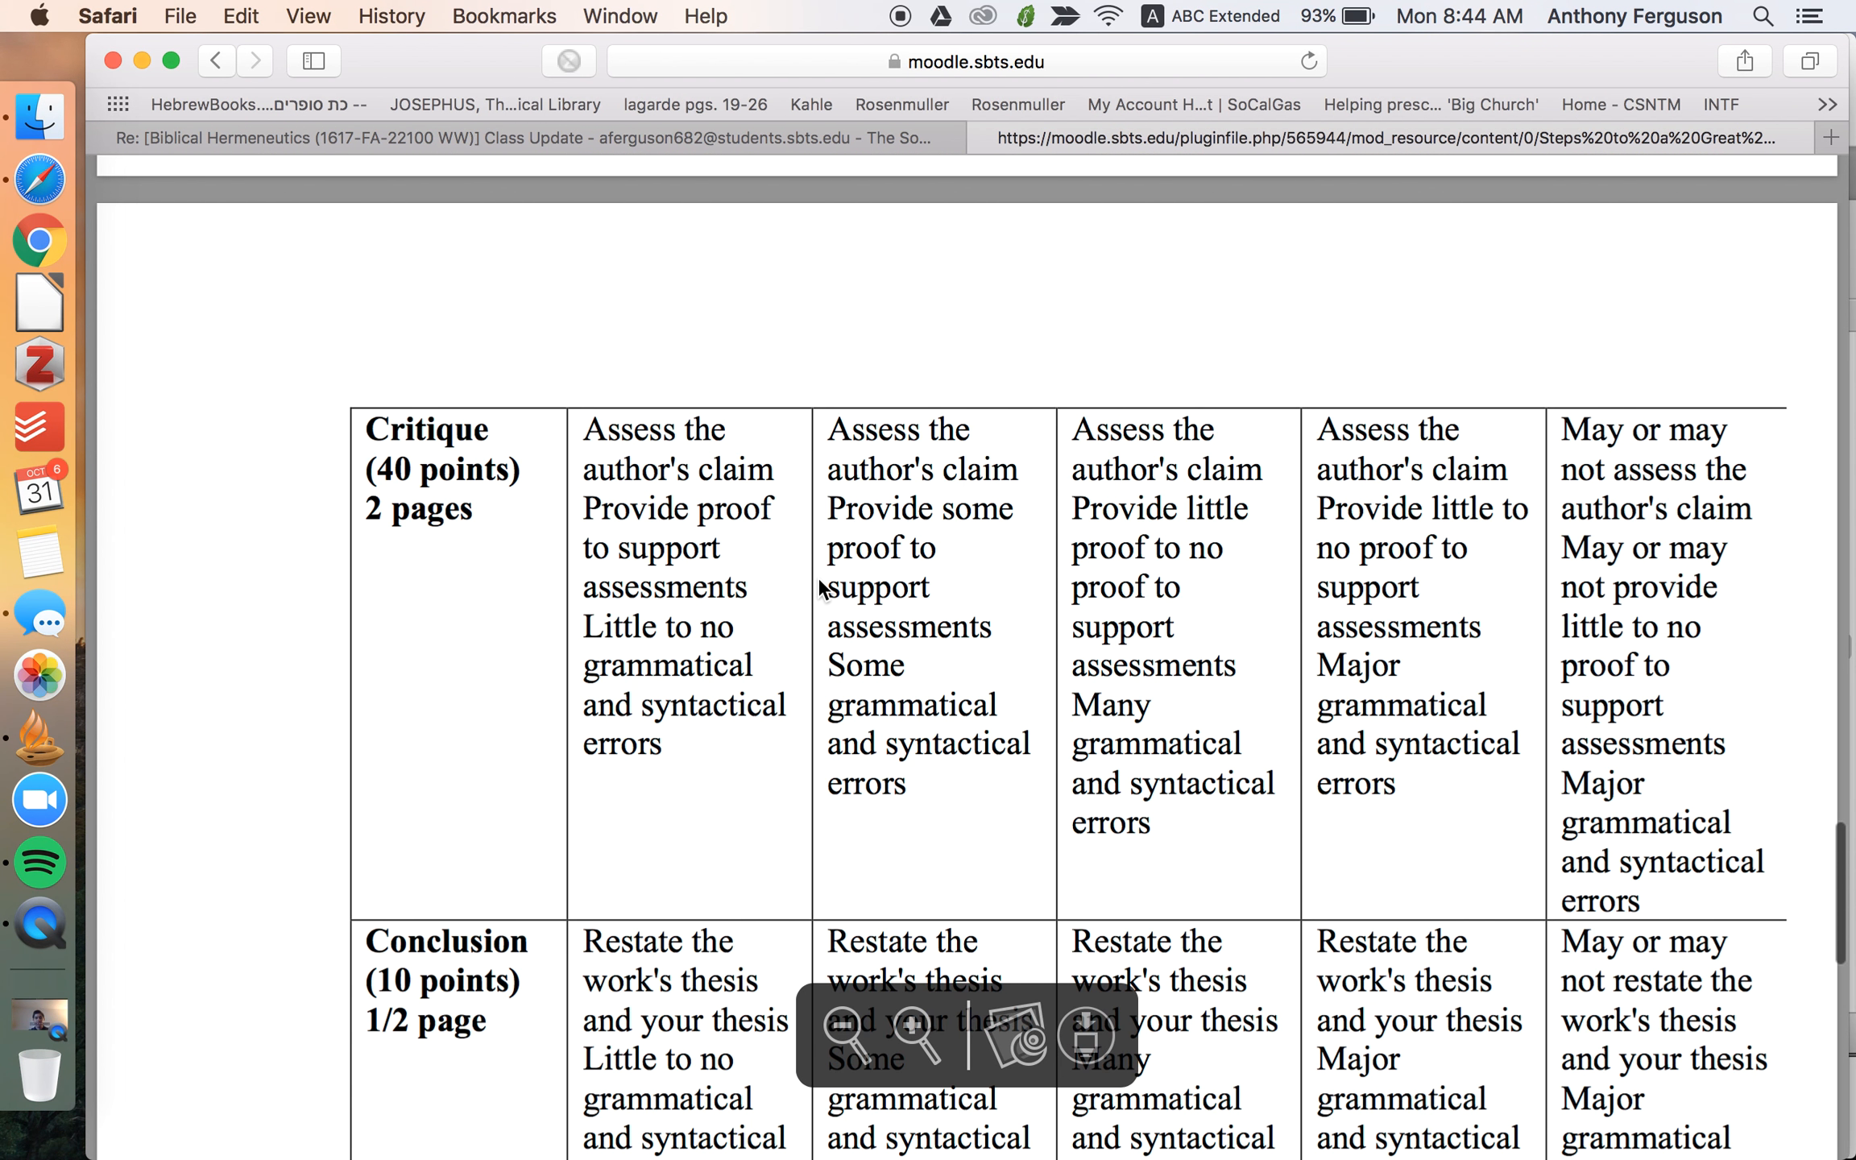
pyautogui.scroll(12, 483, 814)
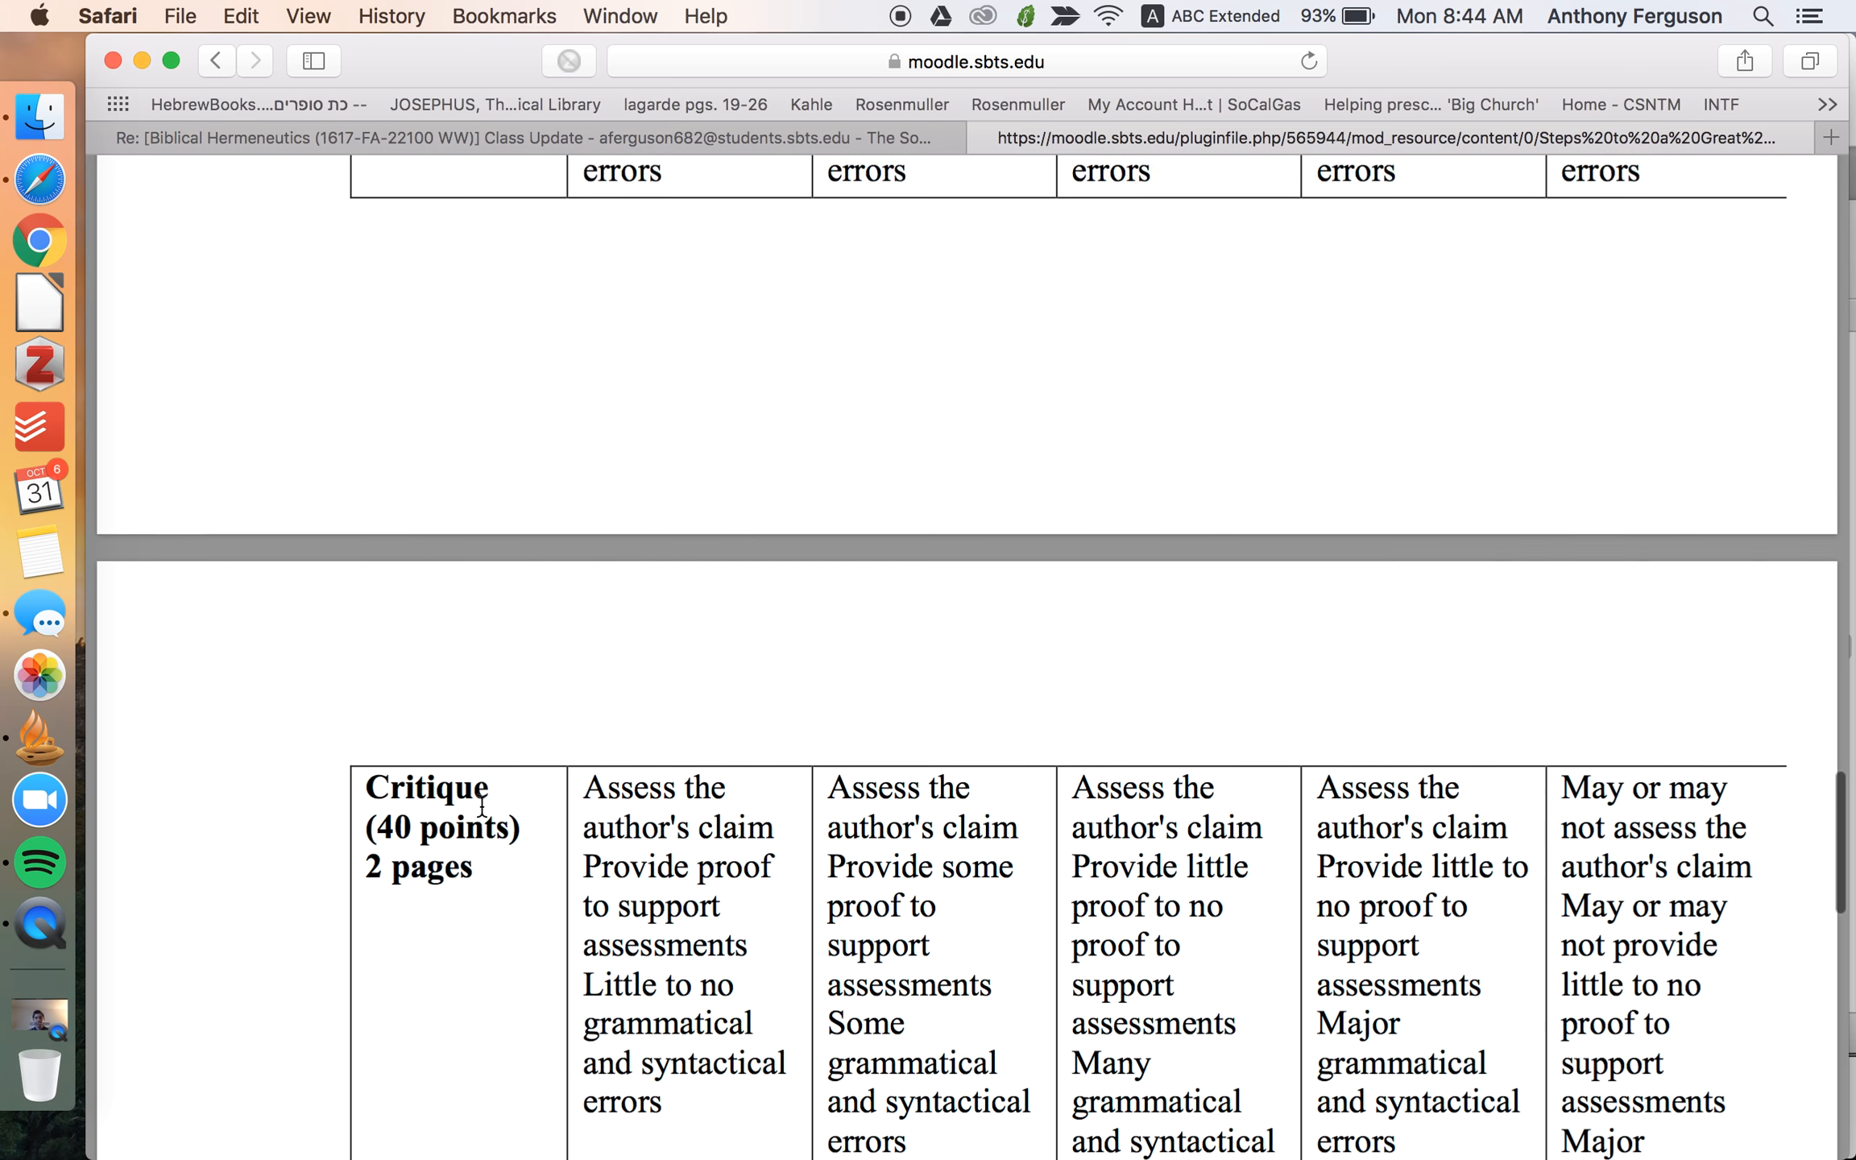
pyautogui.scroll(5, 508, 698)
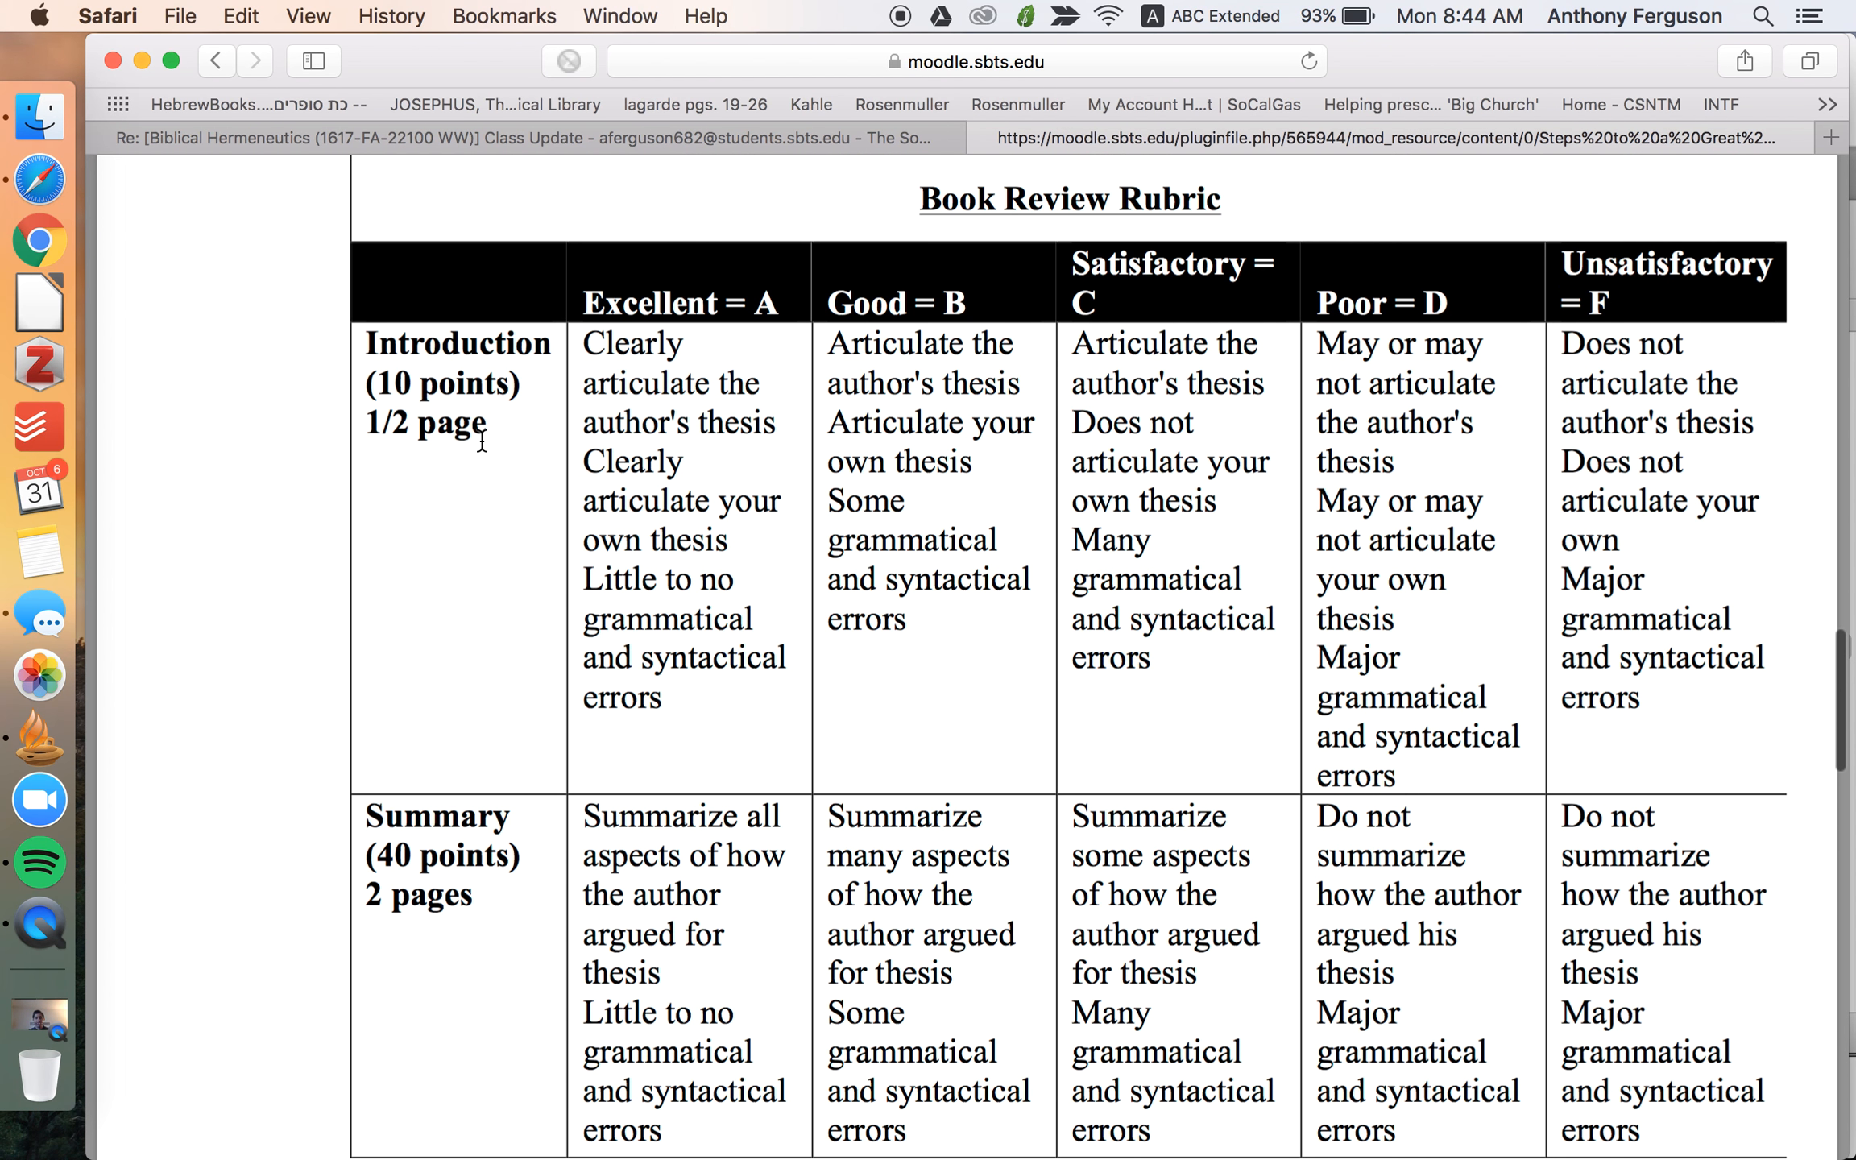
pyautogui.scroll(-15, 482, 441)
pyautogui.scroll(15, 511, 842)
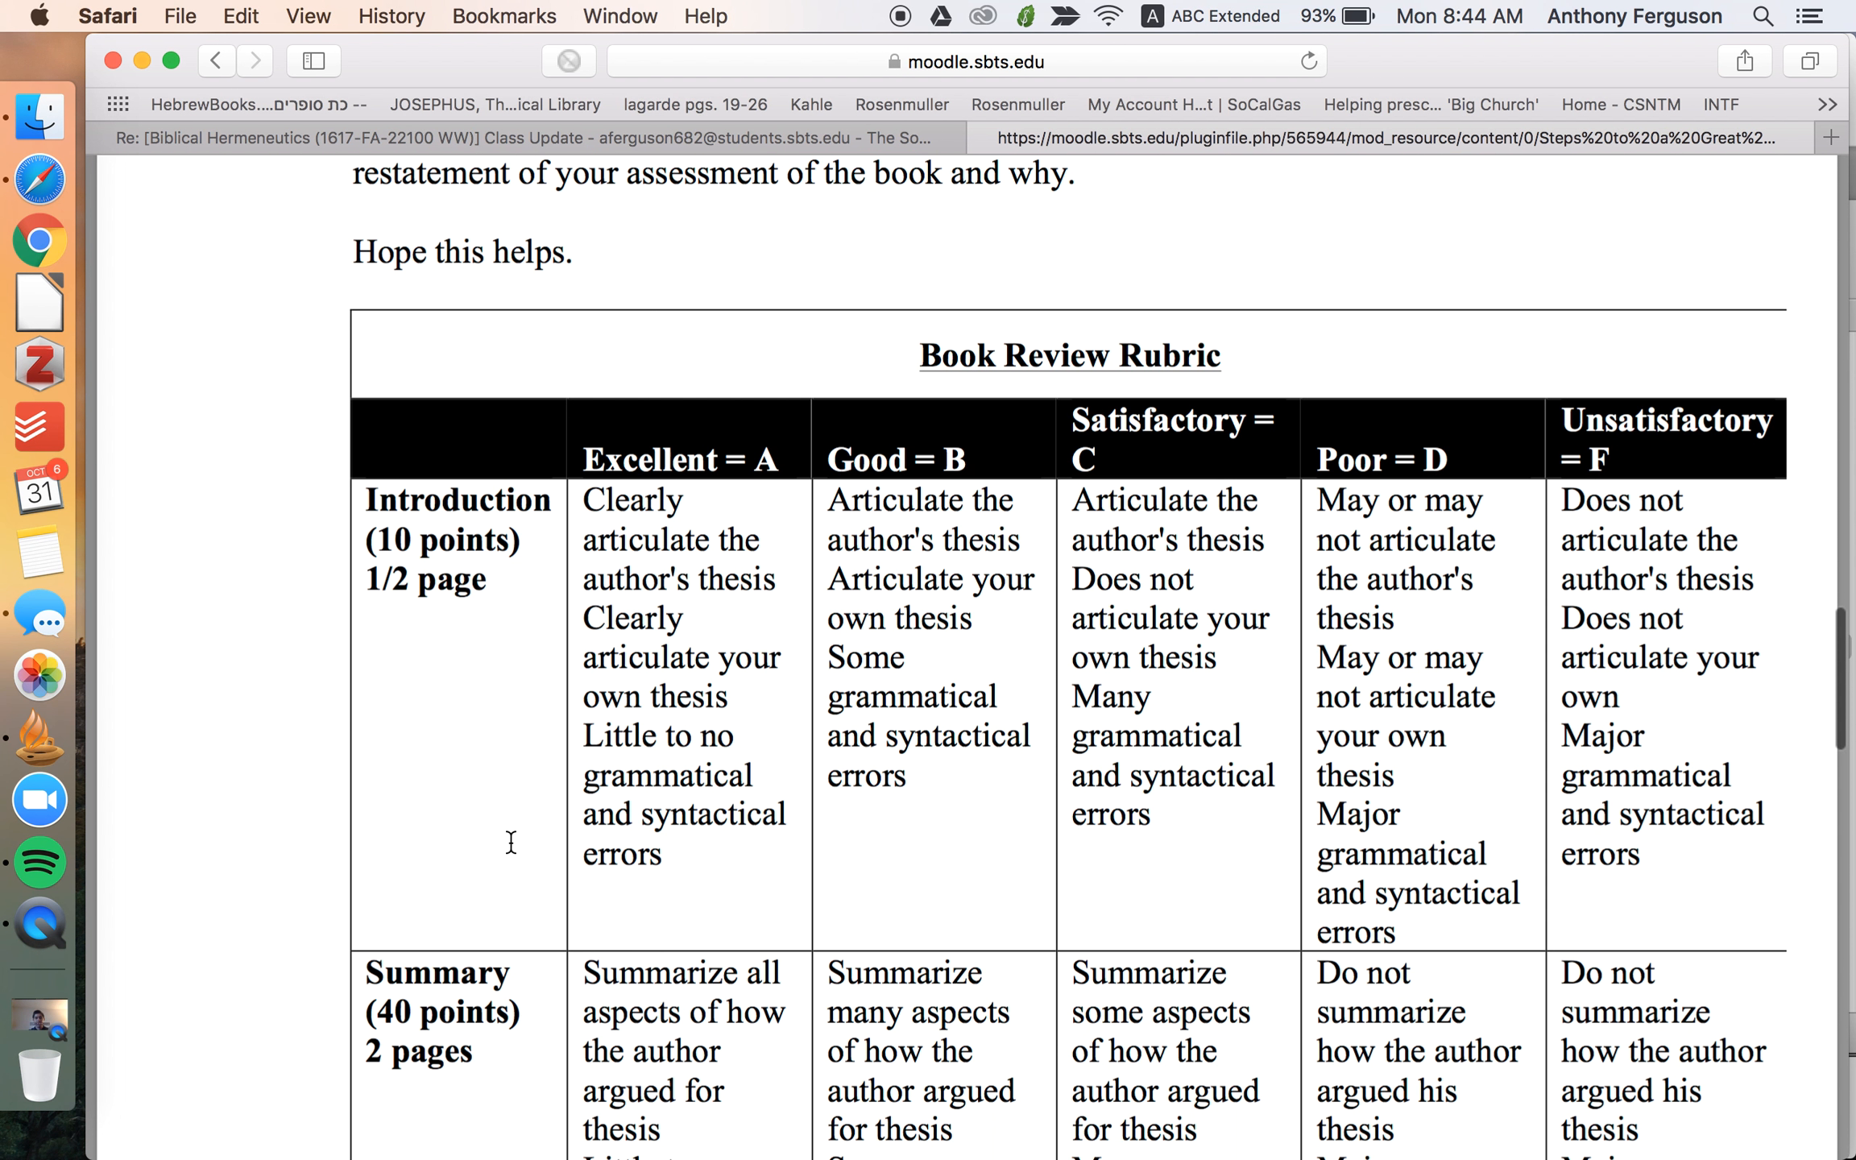
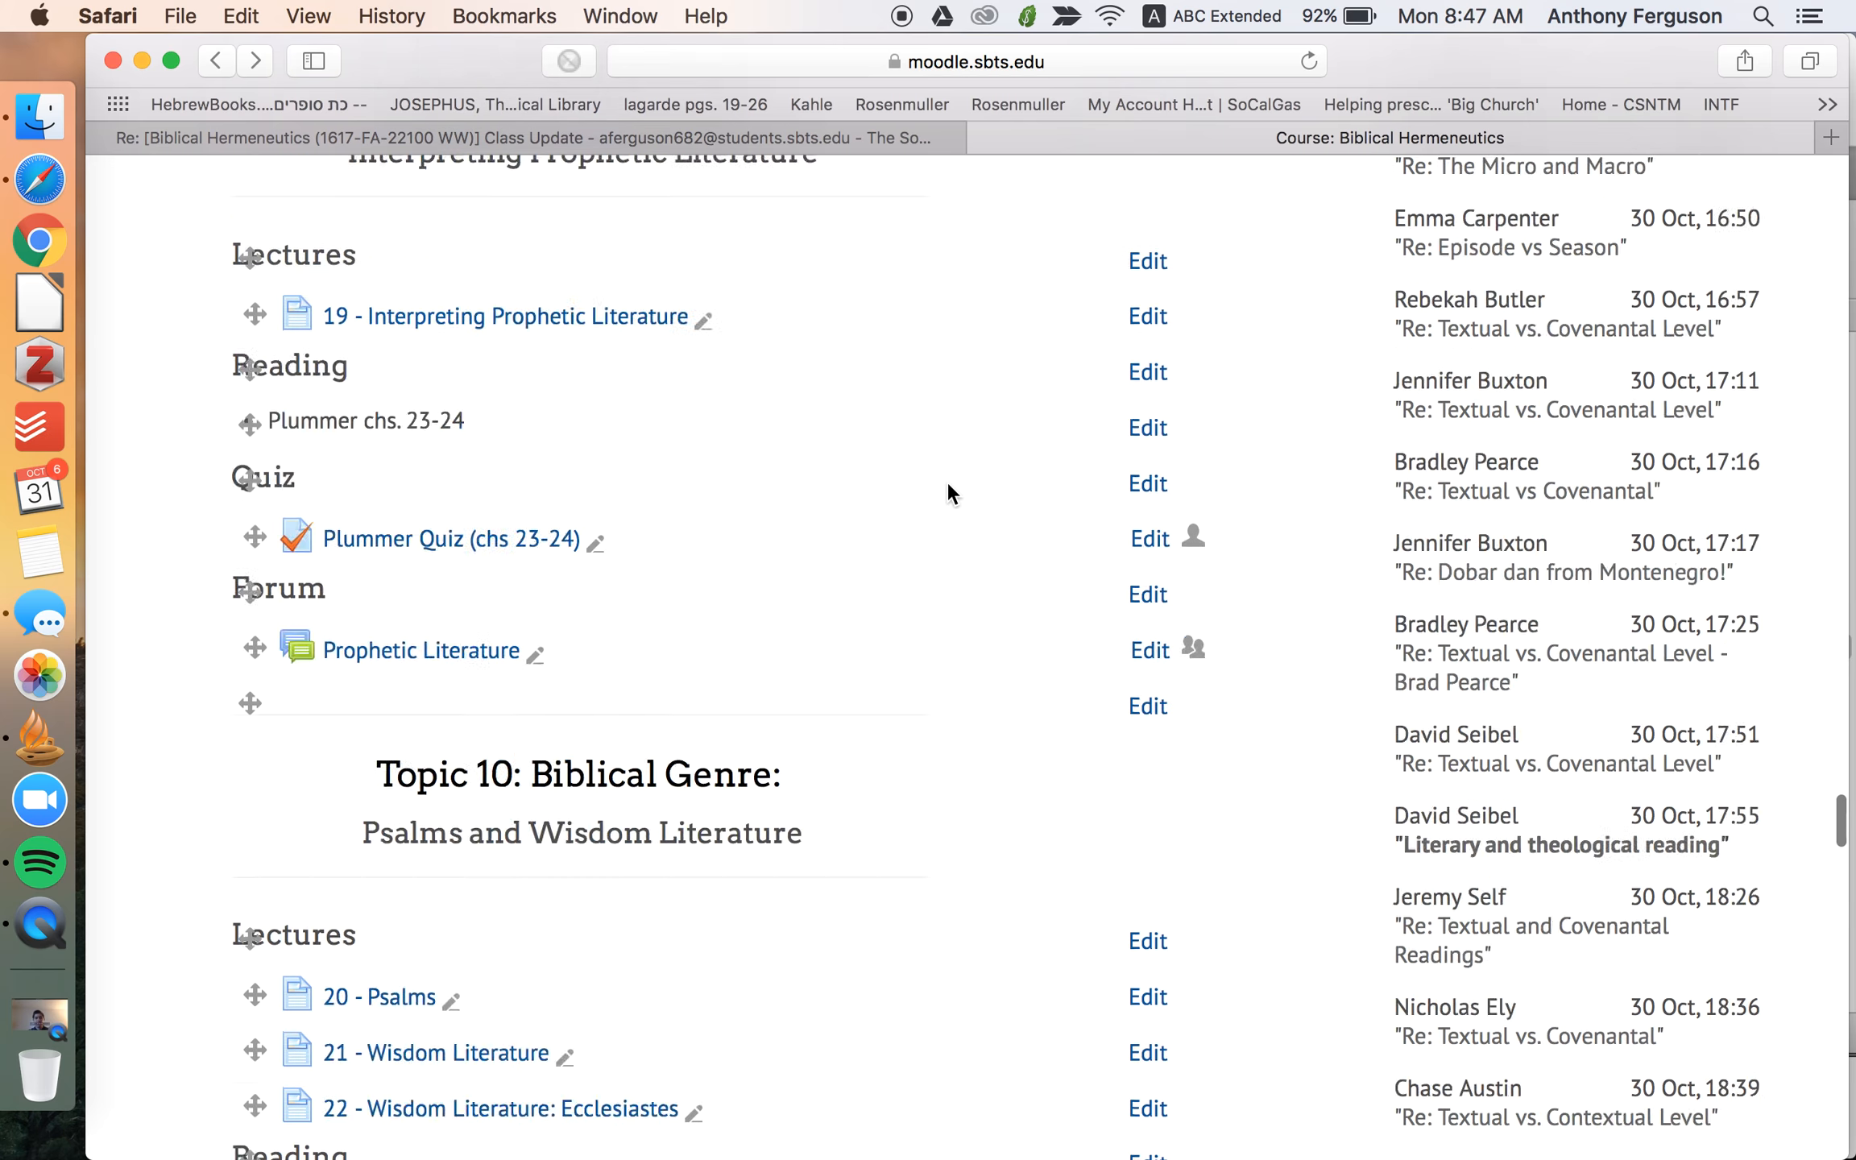
# - Open the Book Review Upload Link assignment from the course's assignments list and bring up all its submissions for grading
pyautogui.scroll(20, 946, 480)
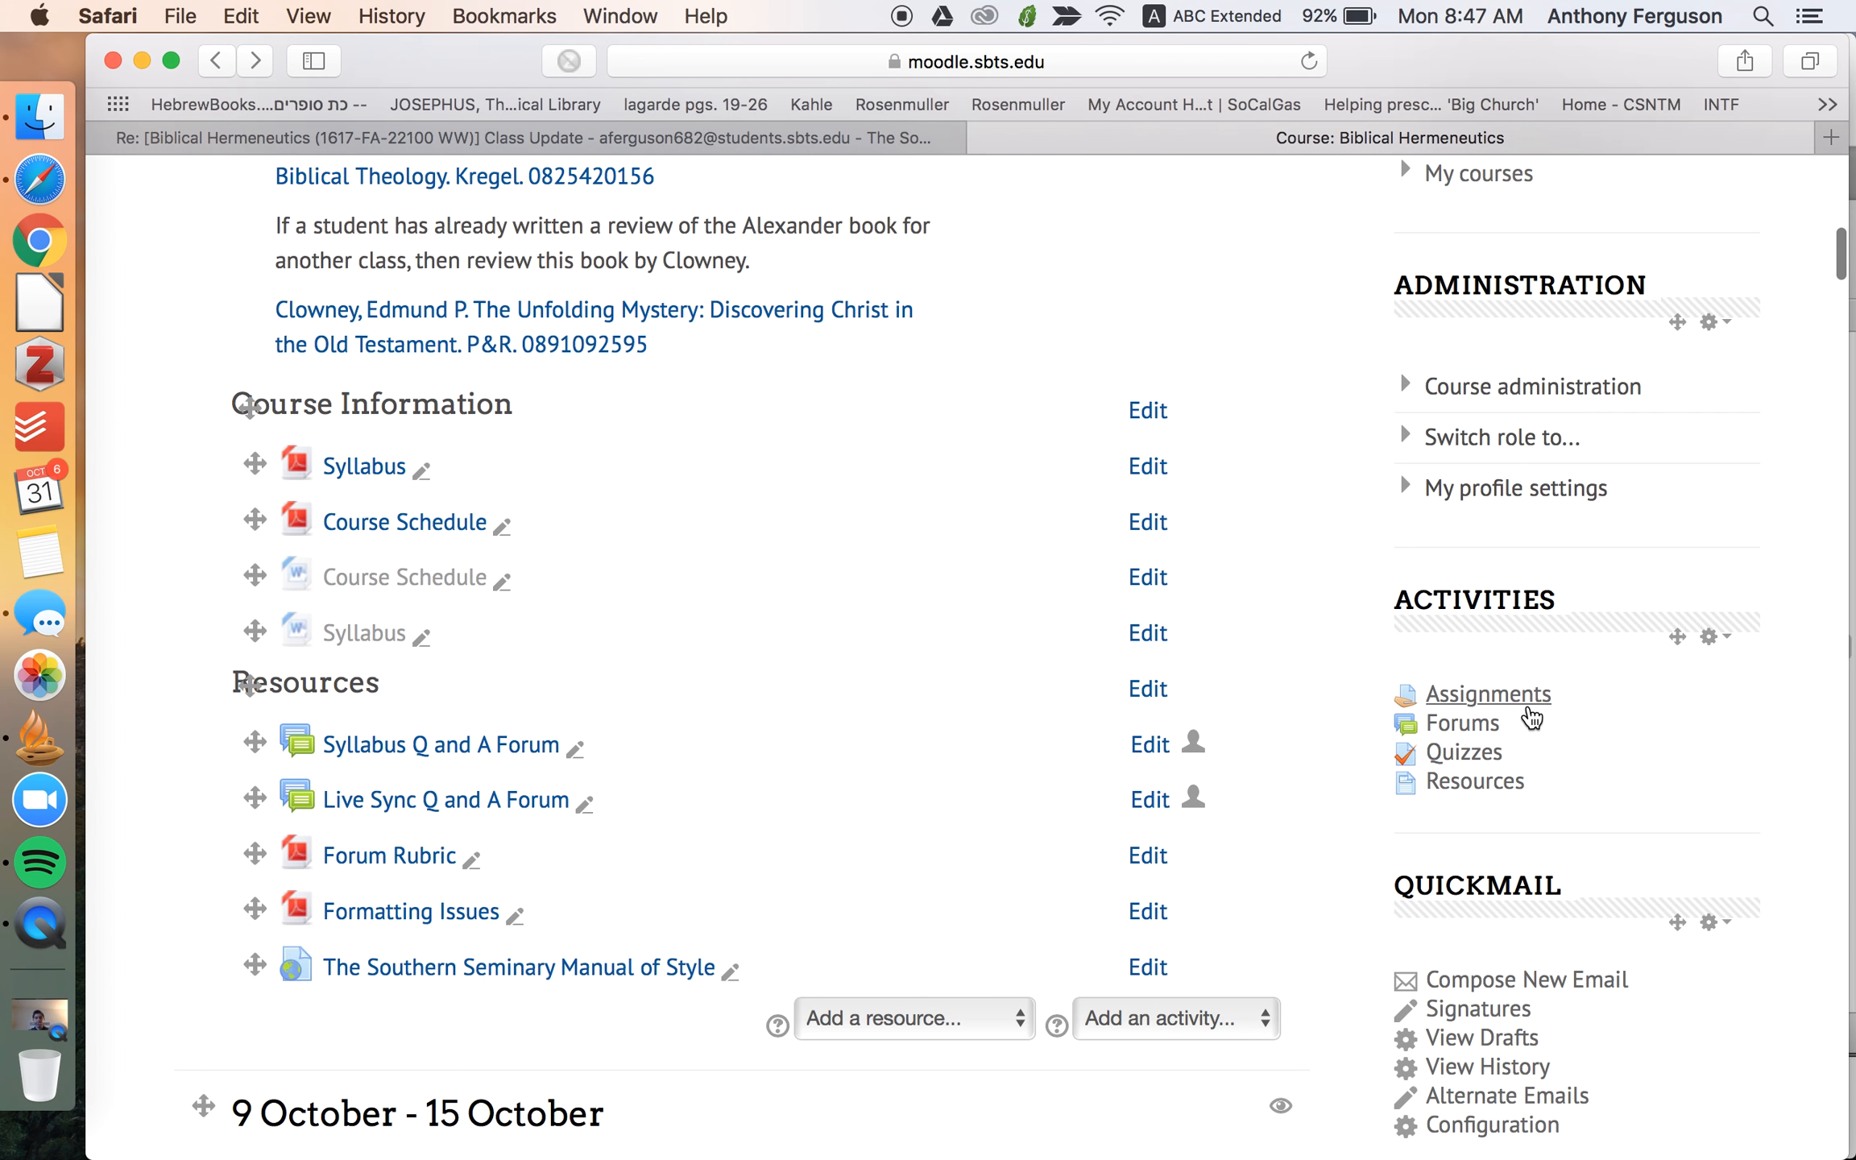
pyautogui.click(1528, 703)
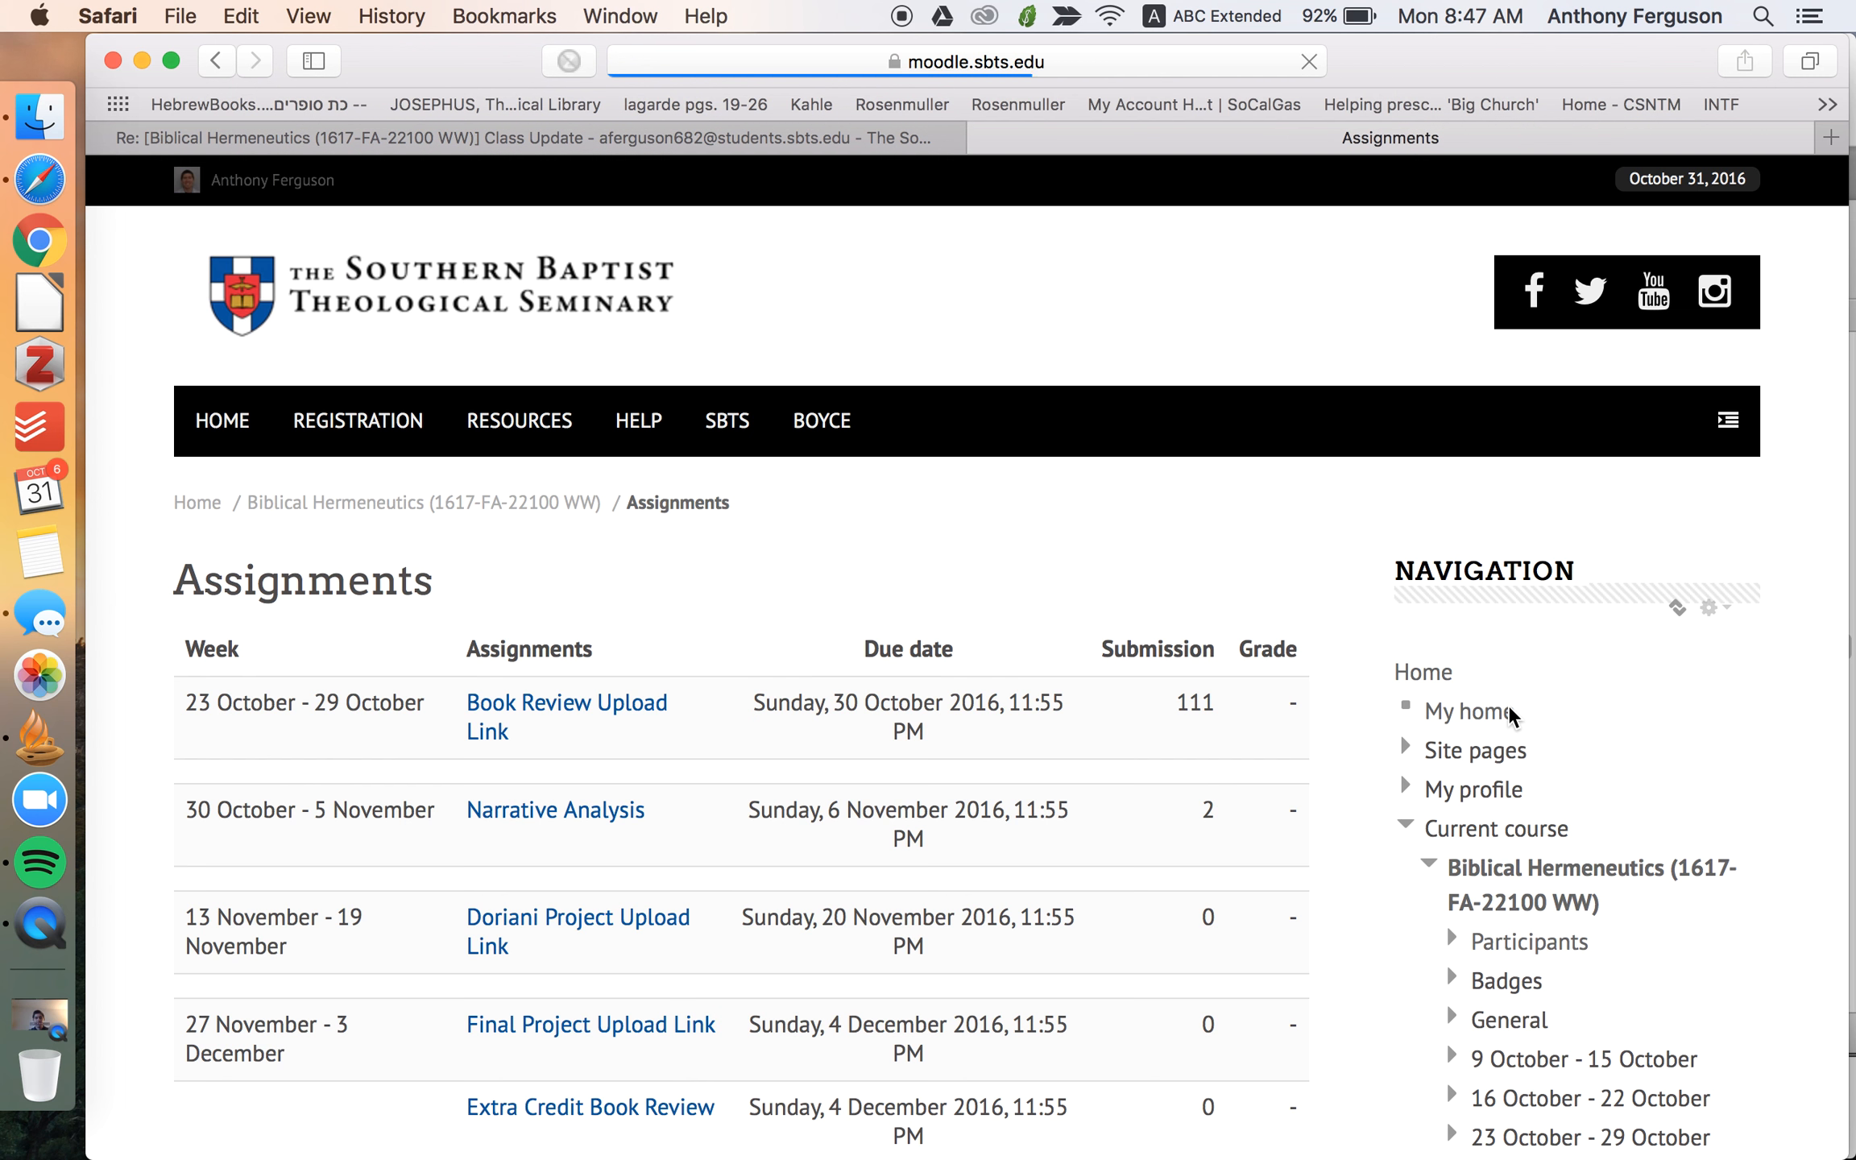
pyautogui.scroll(-3, 1017, 515)
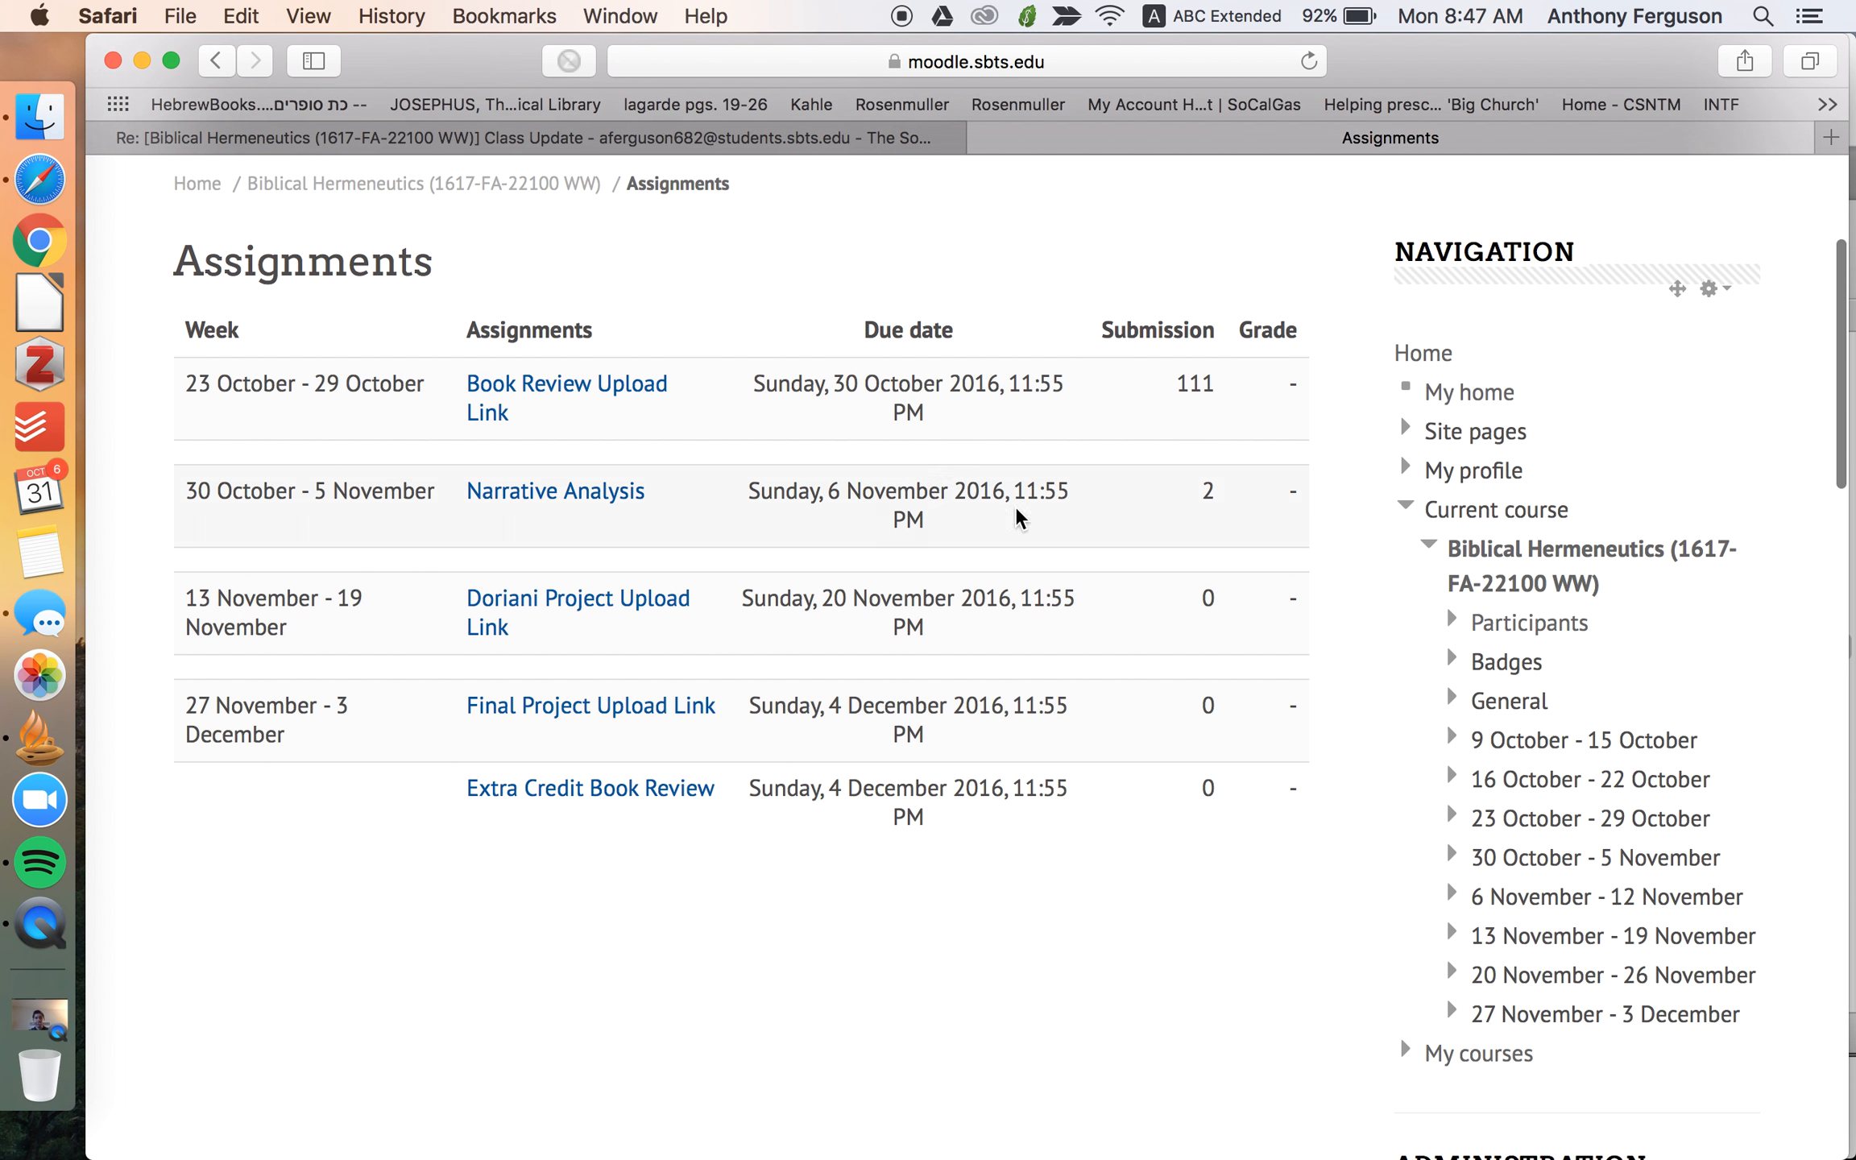
pyautogui.click(631, 393)
pyautogui.scroll(-10, 1292, 530)
pyautogui.click(783, 521)
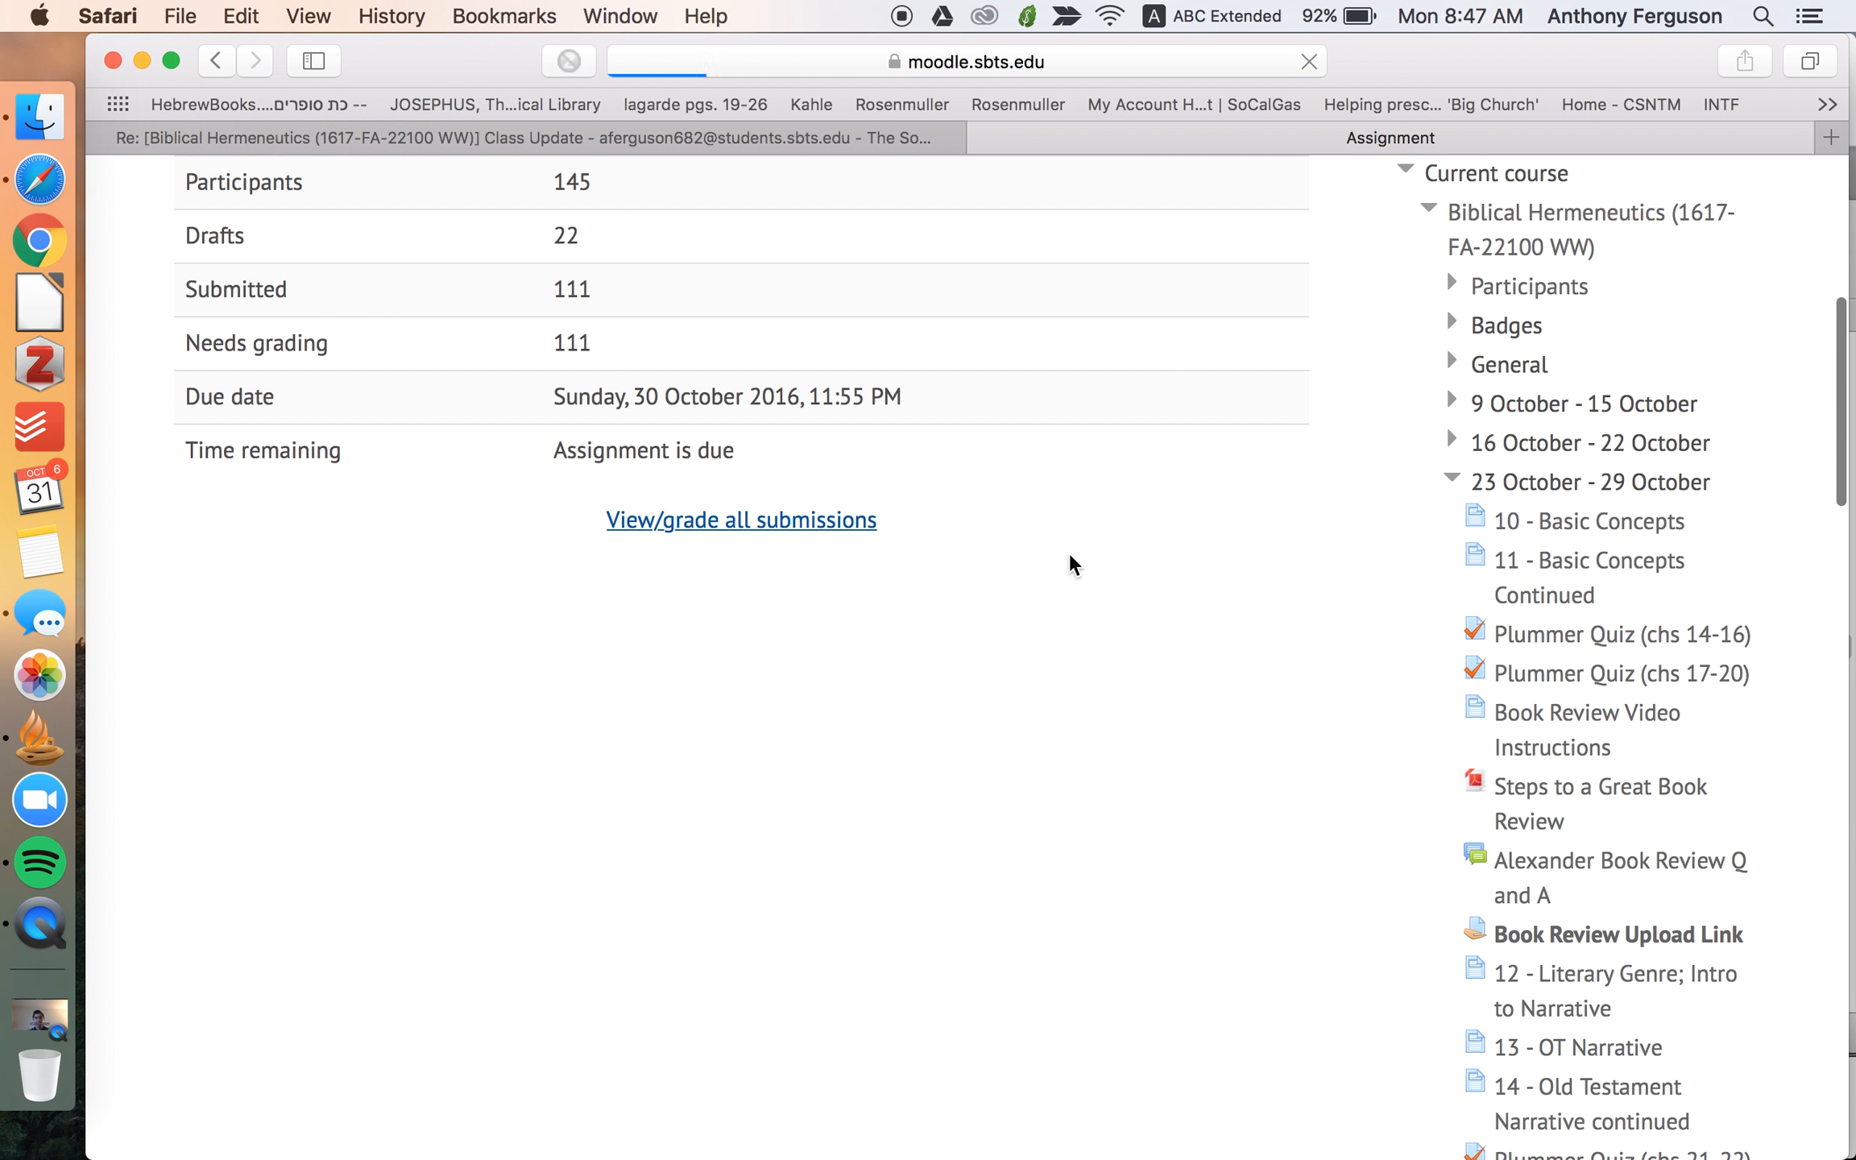
# - Filter the Book Review submissions to surnames starting with A and look through the students' submission statuses
pyautogui.scroll(-2, 998, 575)
pyautogui.scroll(-3, 998, 577)
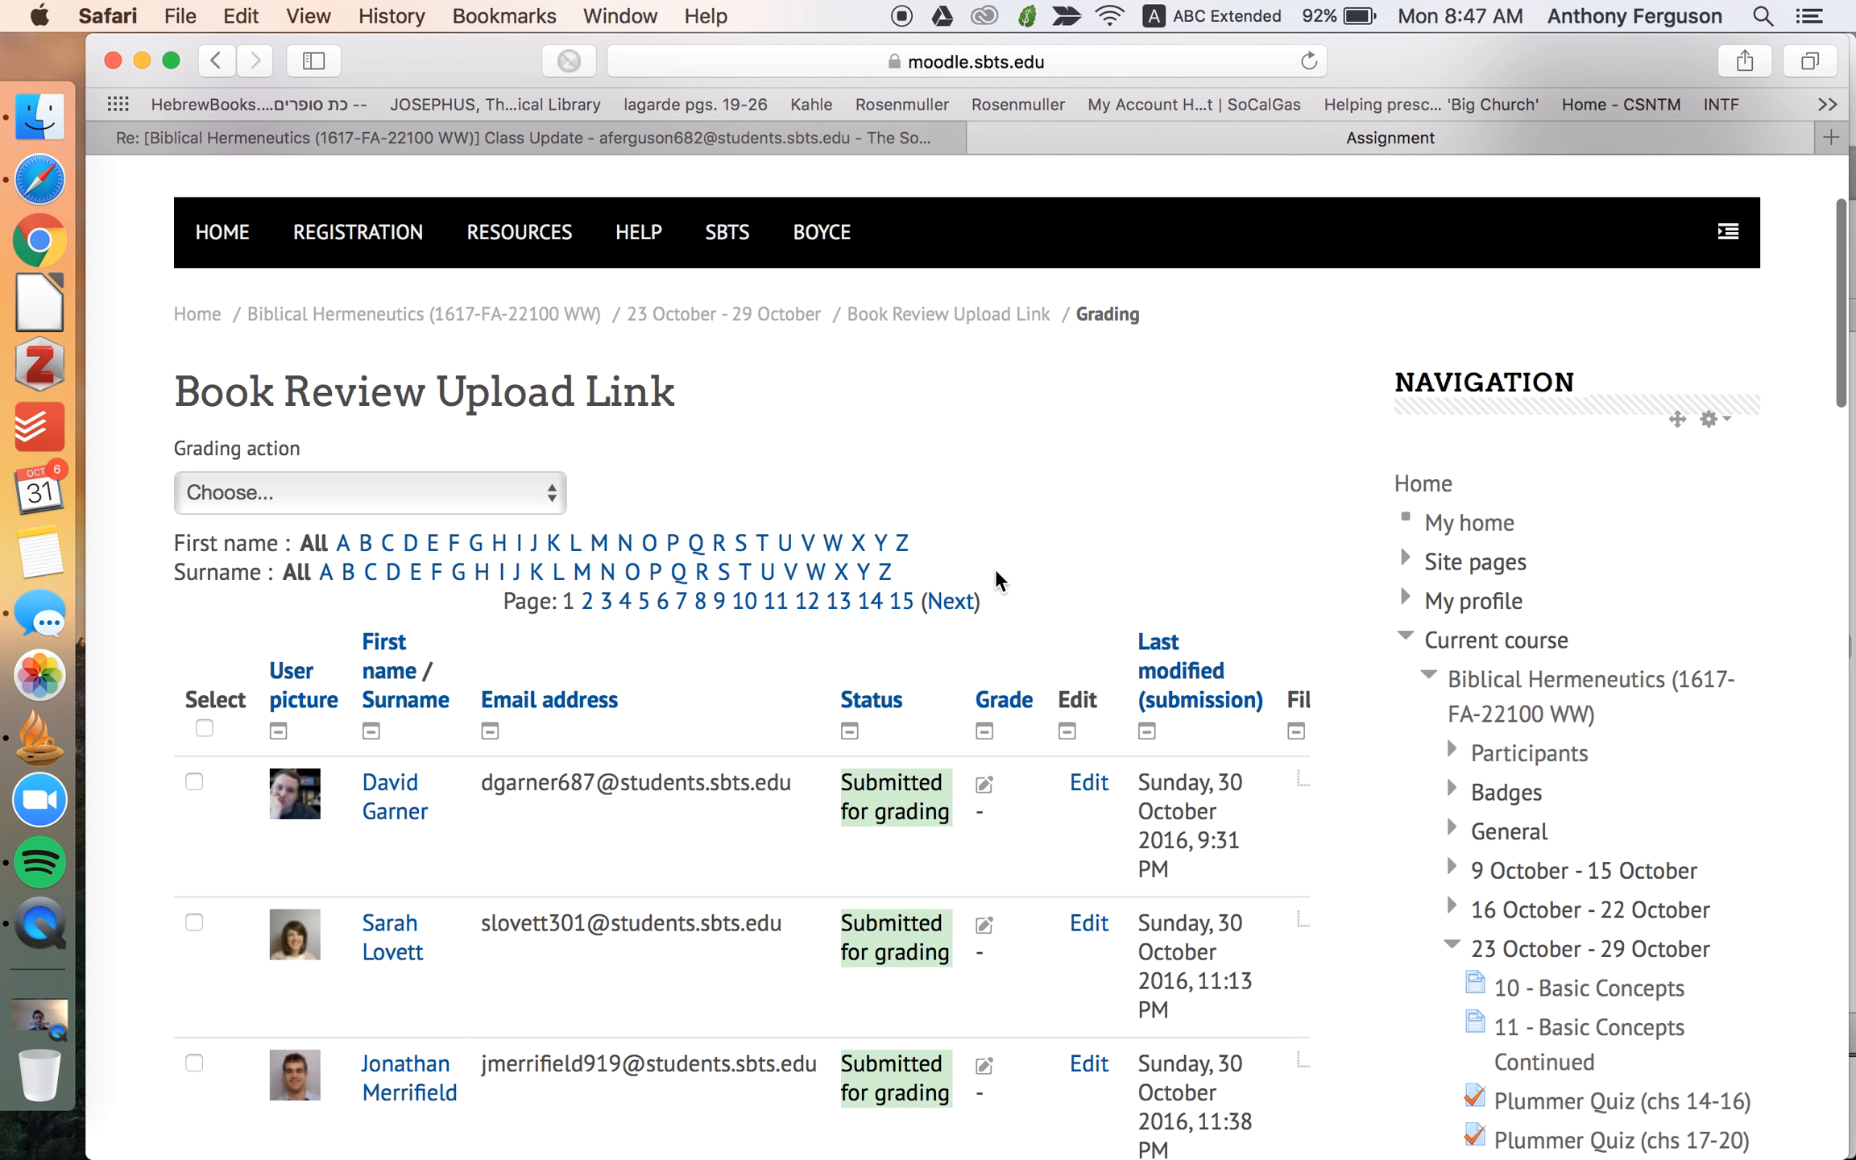
pyautogui.scroll(-2, 996, 579)
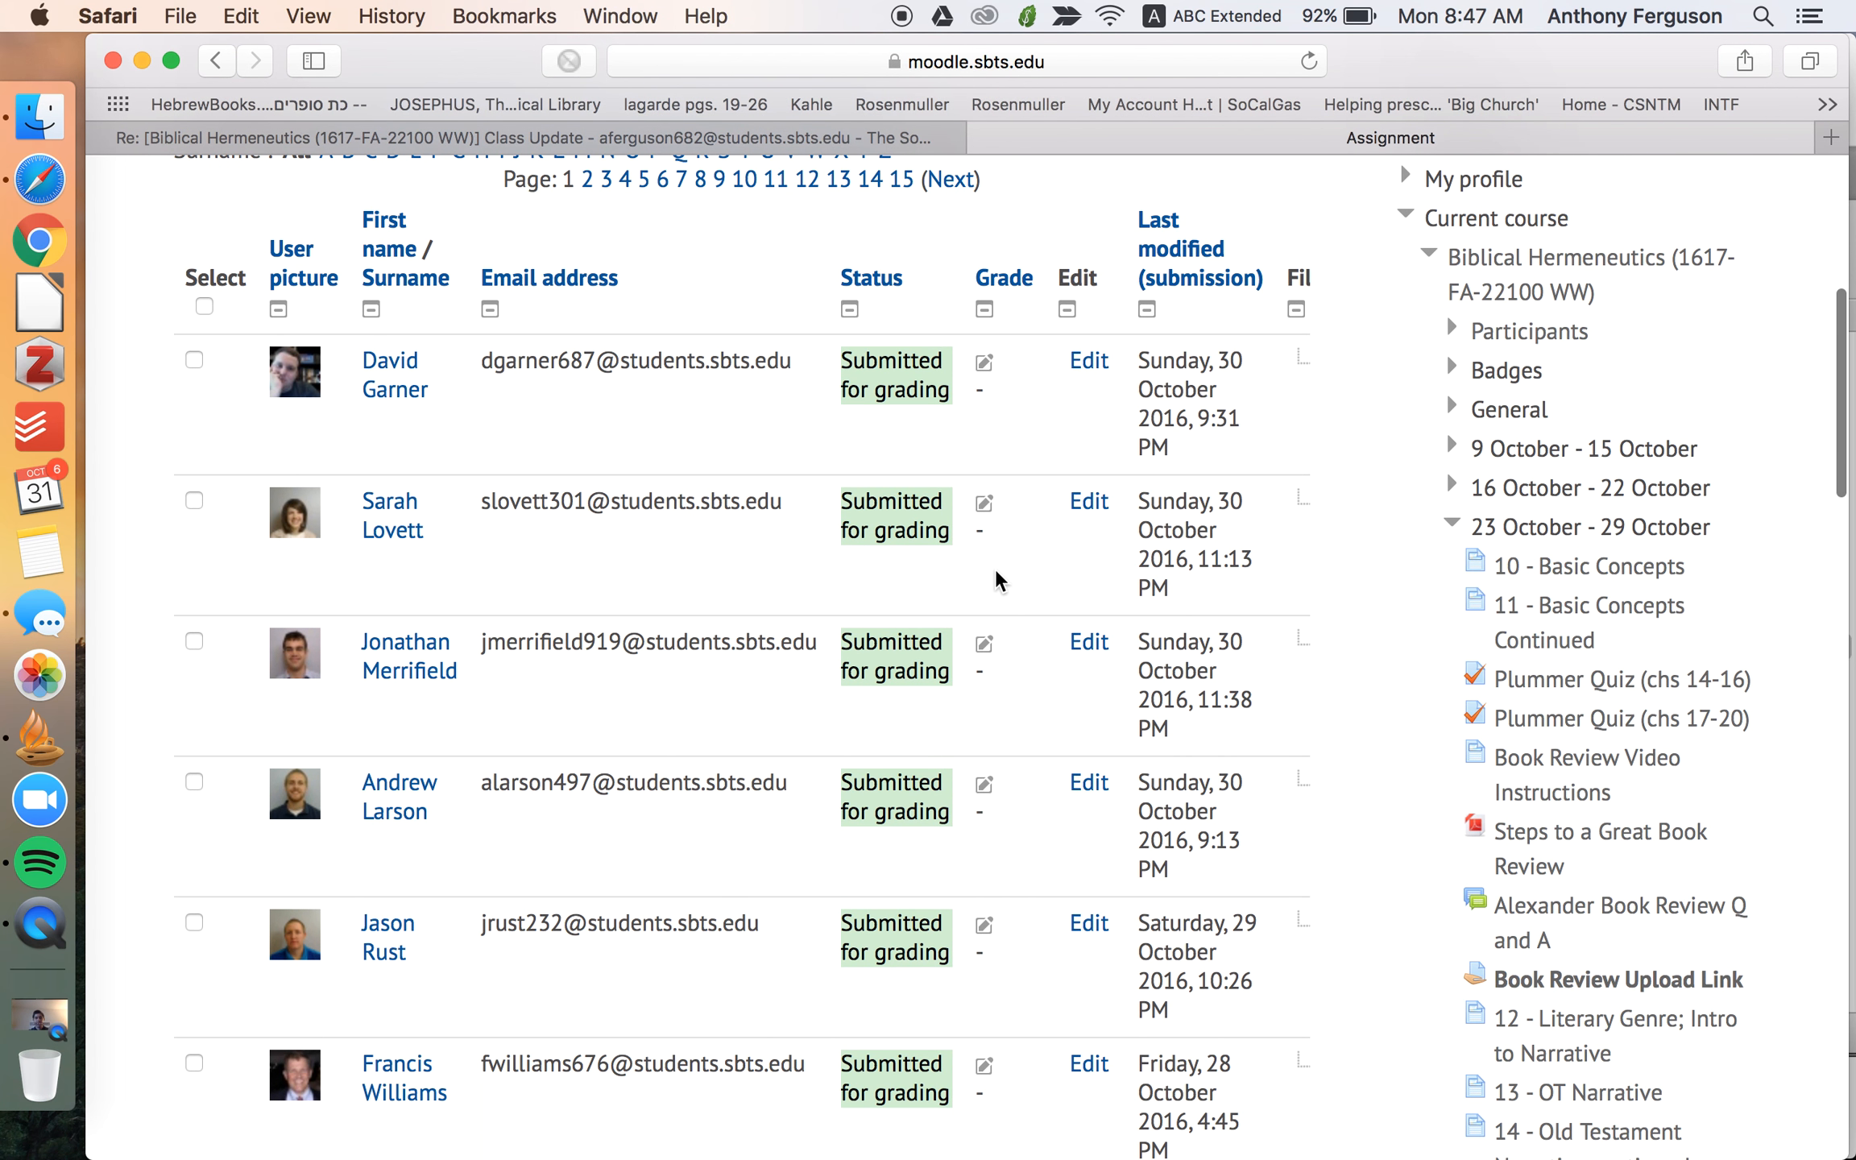
pyautogui.scroll(4, 995, 569)
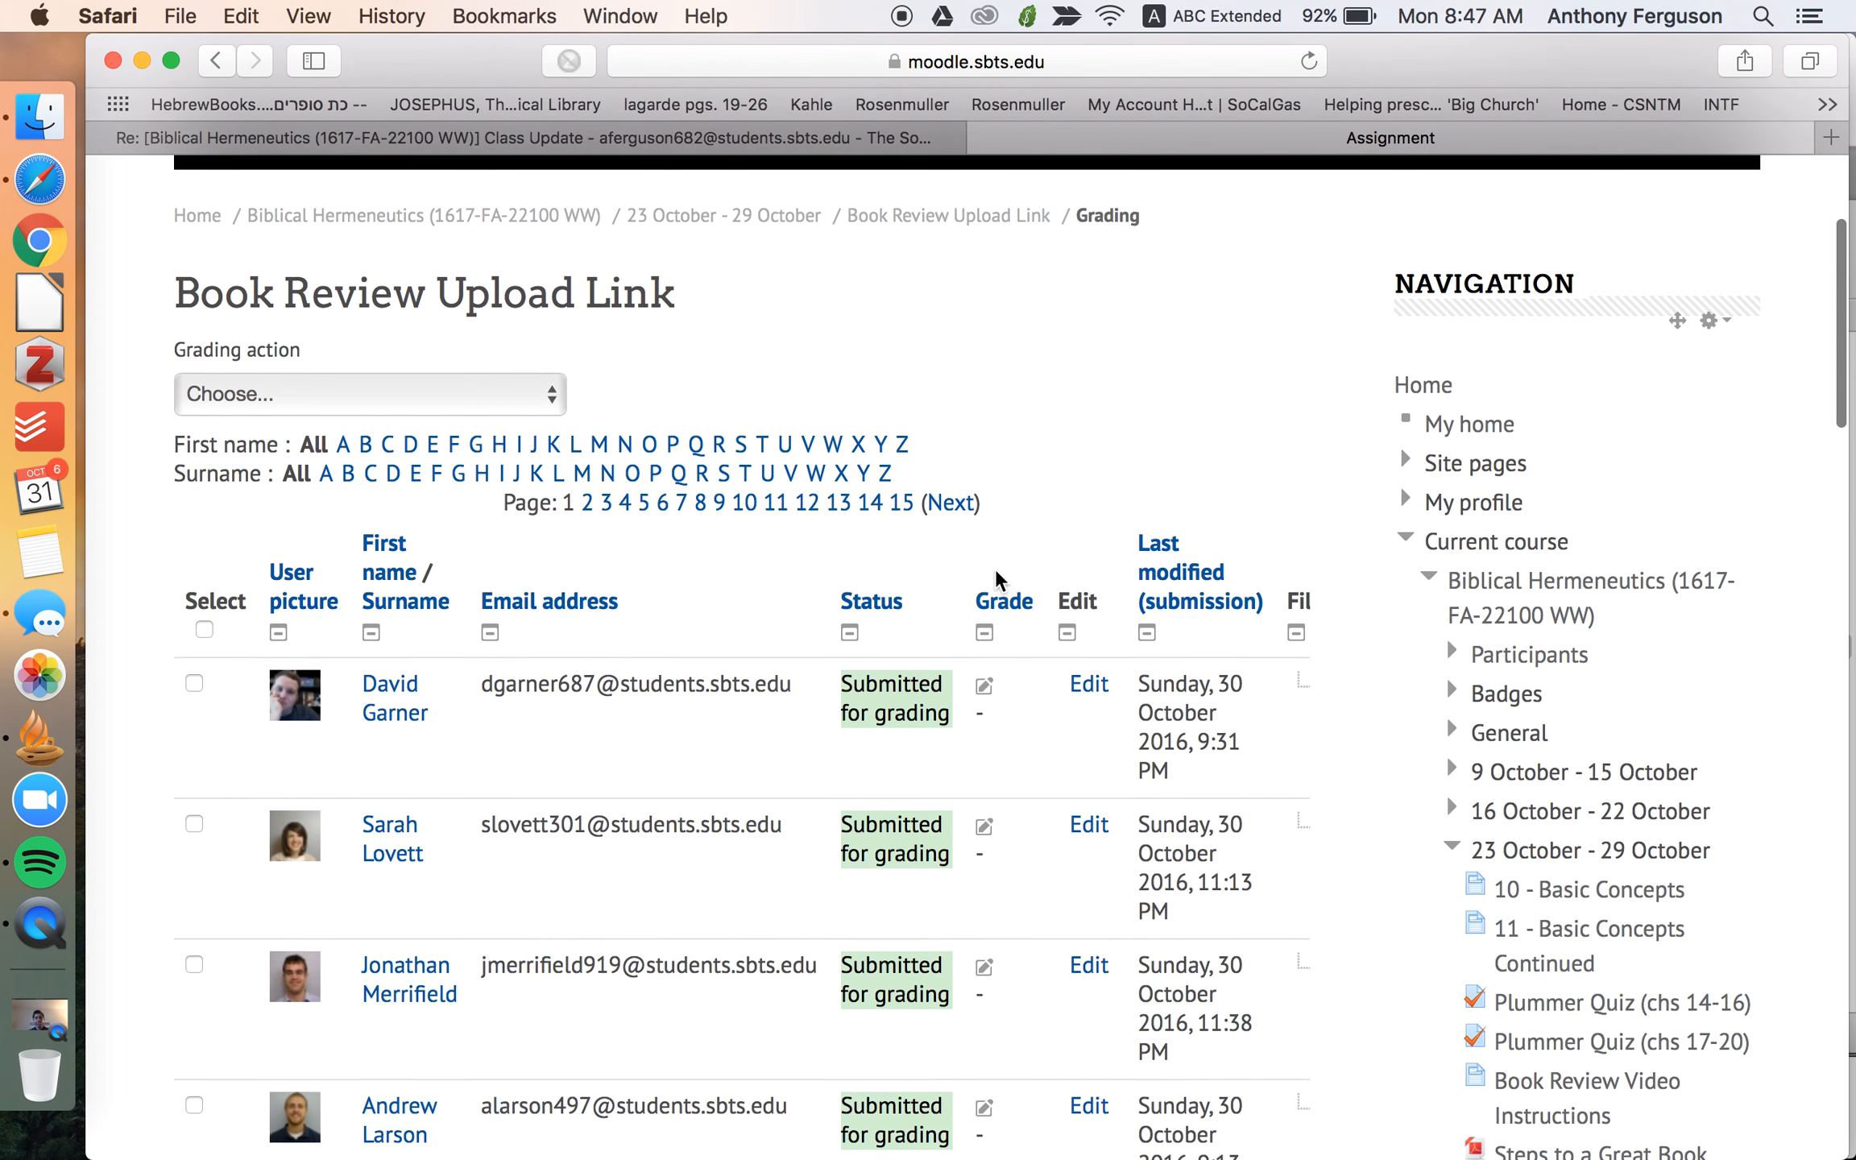
pyautogui.click(327, 477)
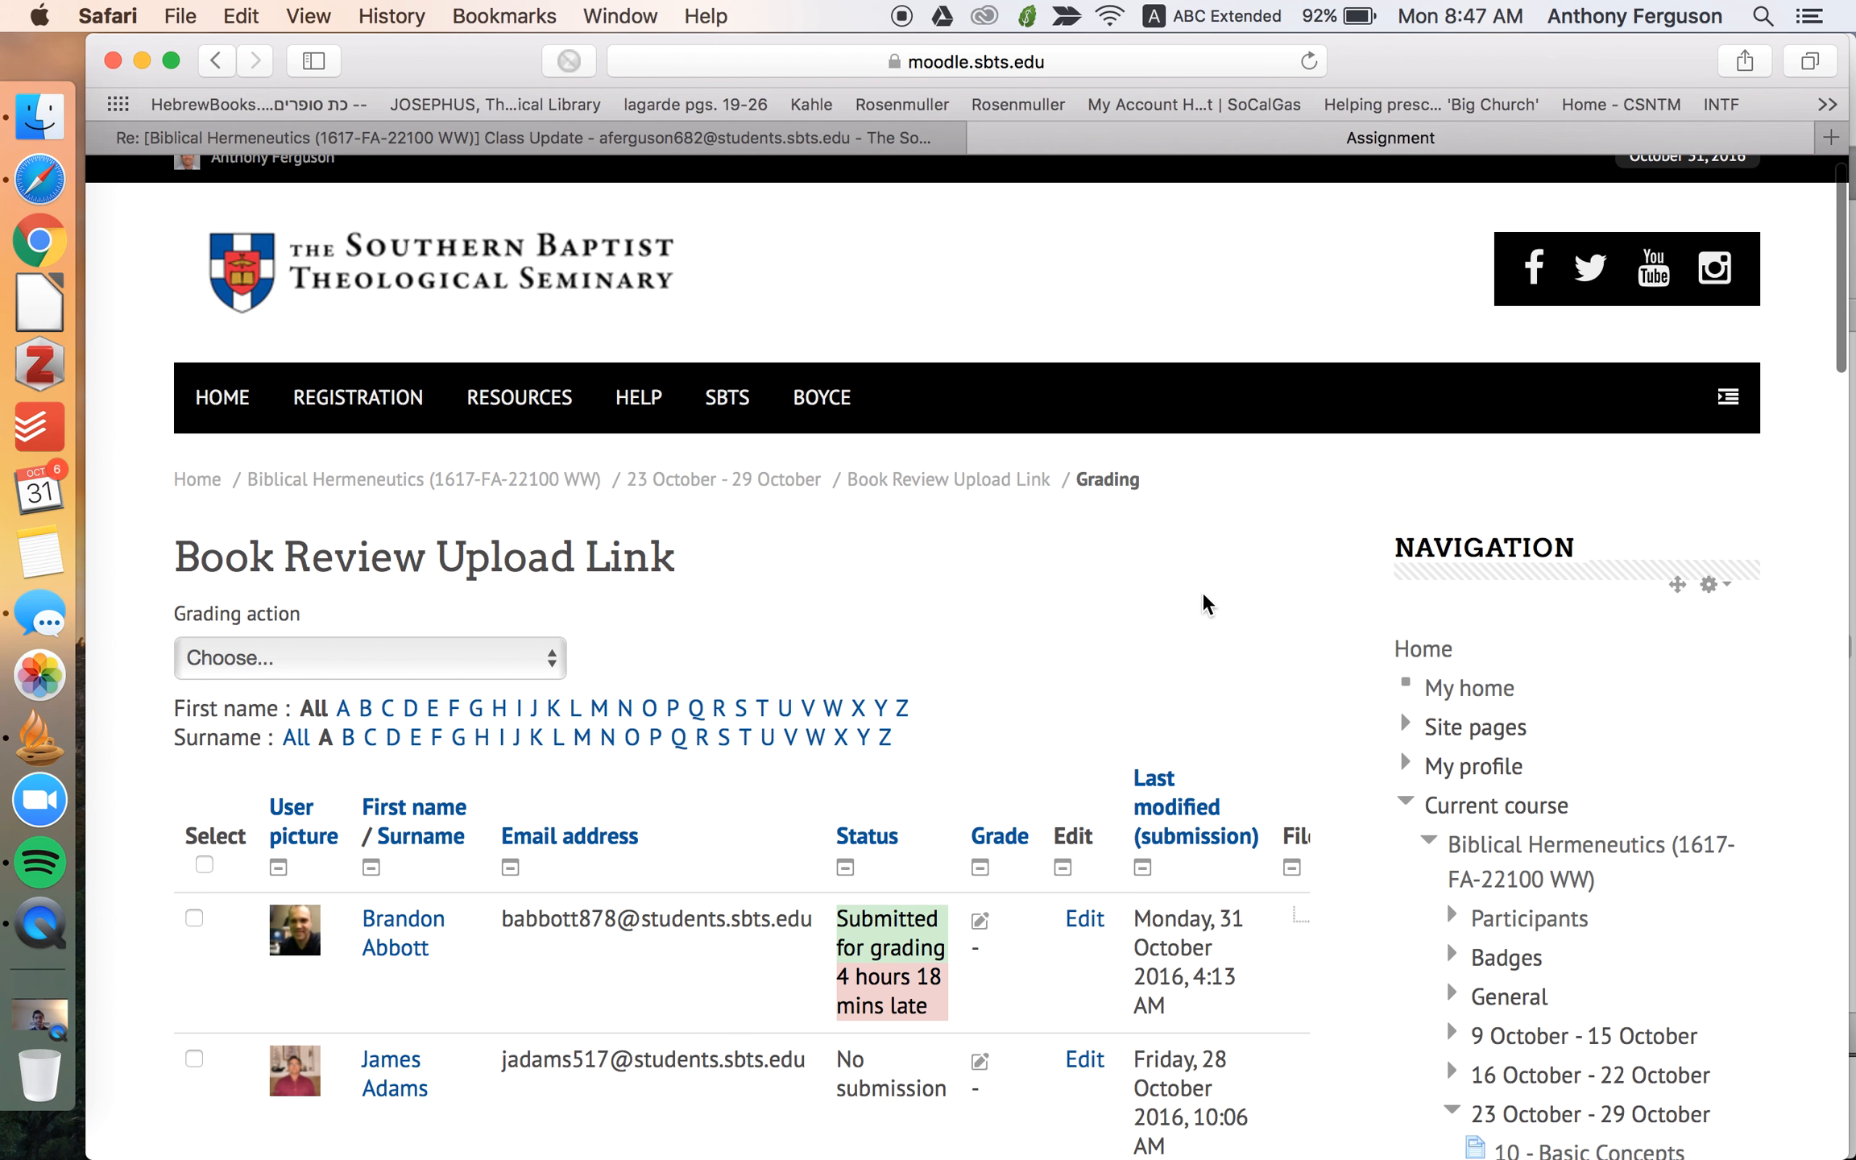
pyautogui.scroll(-10, 1316, 622)
pyautogui.scroll(7, 1316, 621)
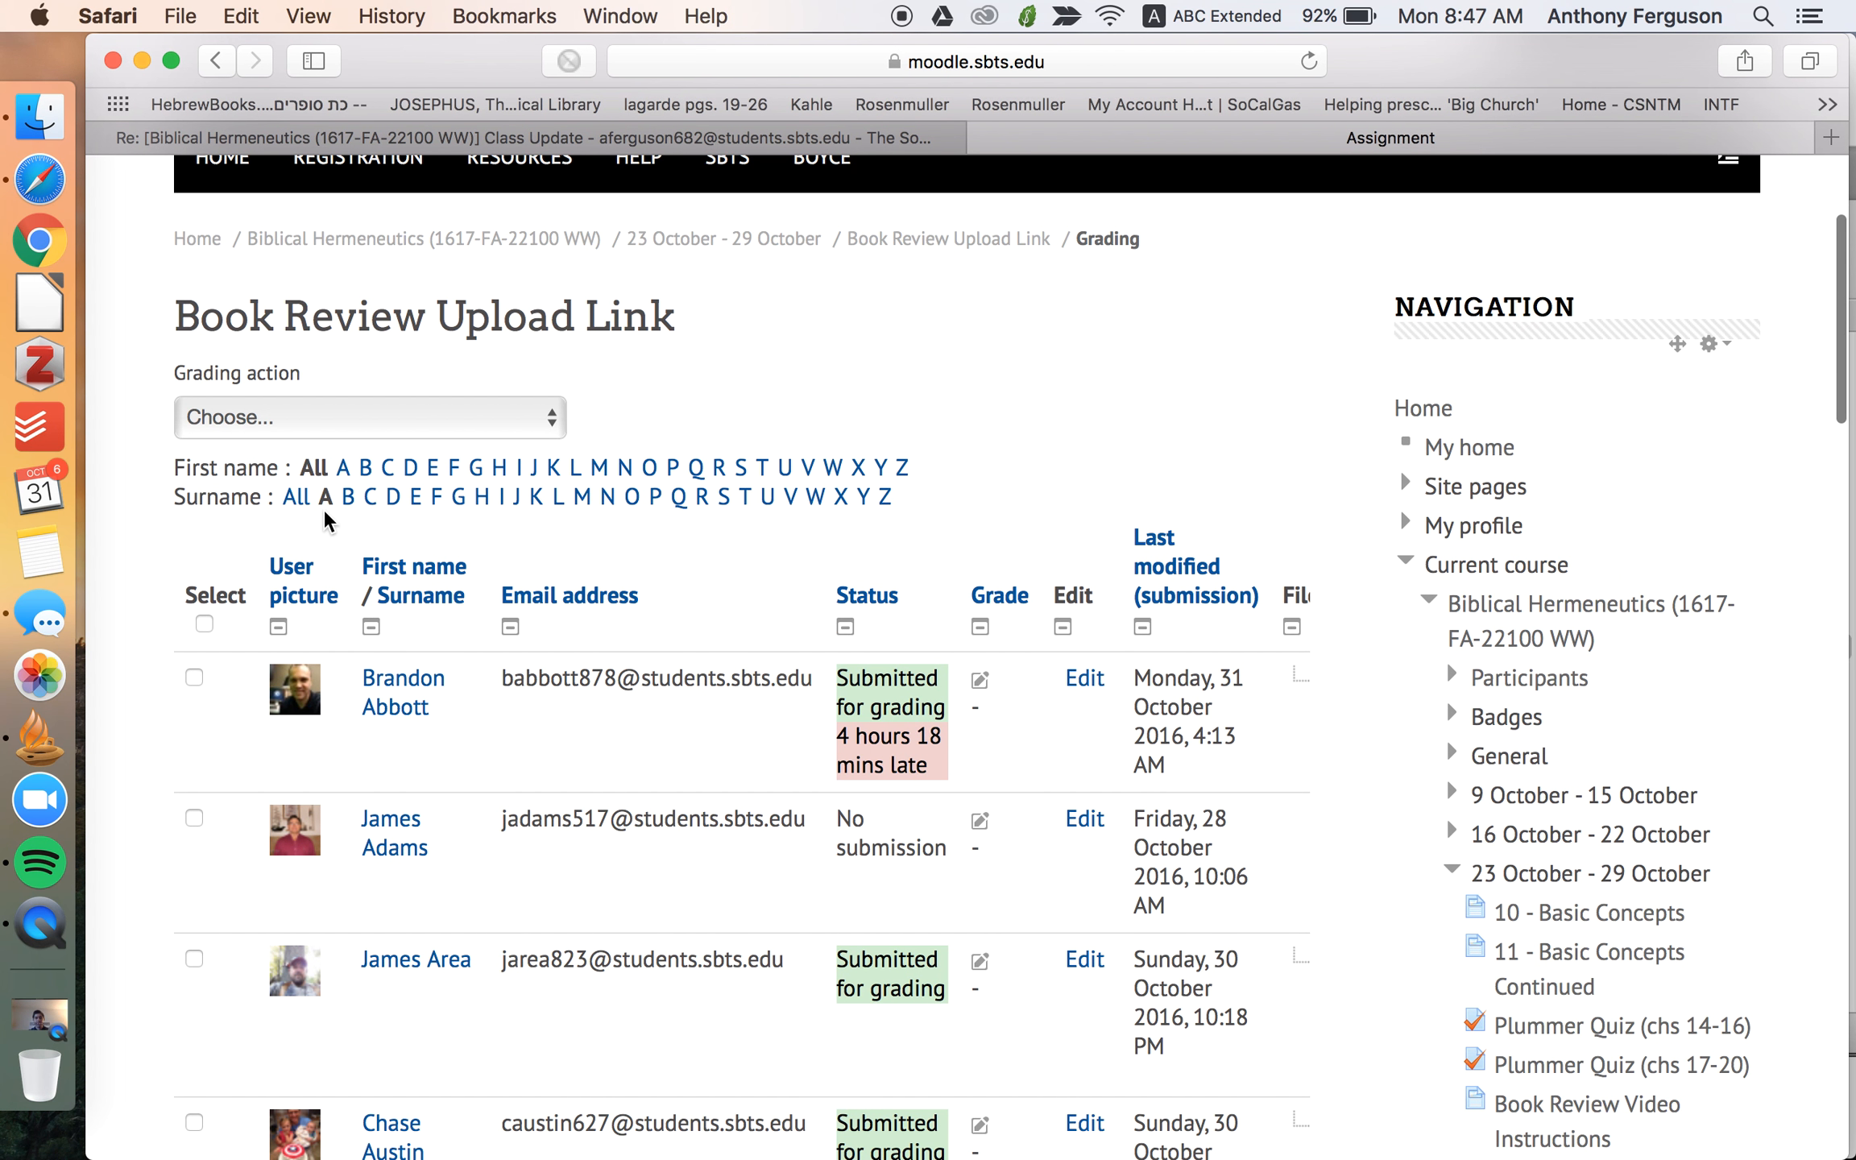
pyautogui.scroll(-2, 703, 667)
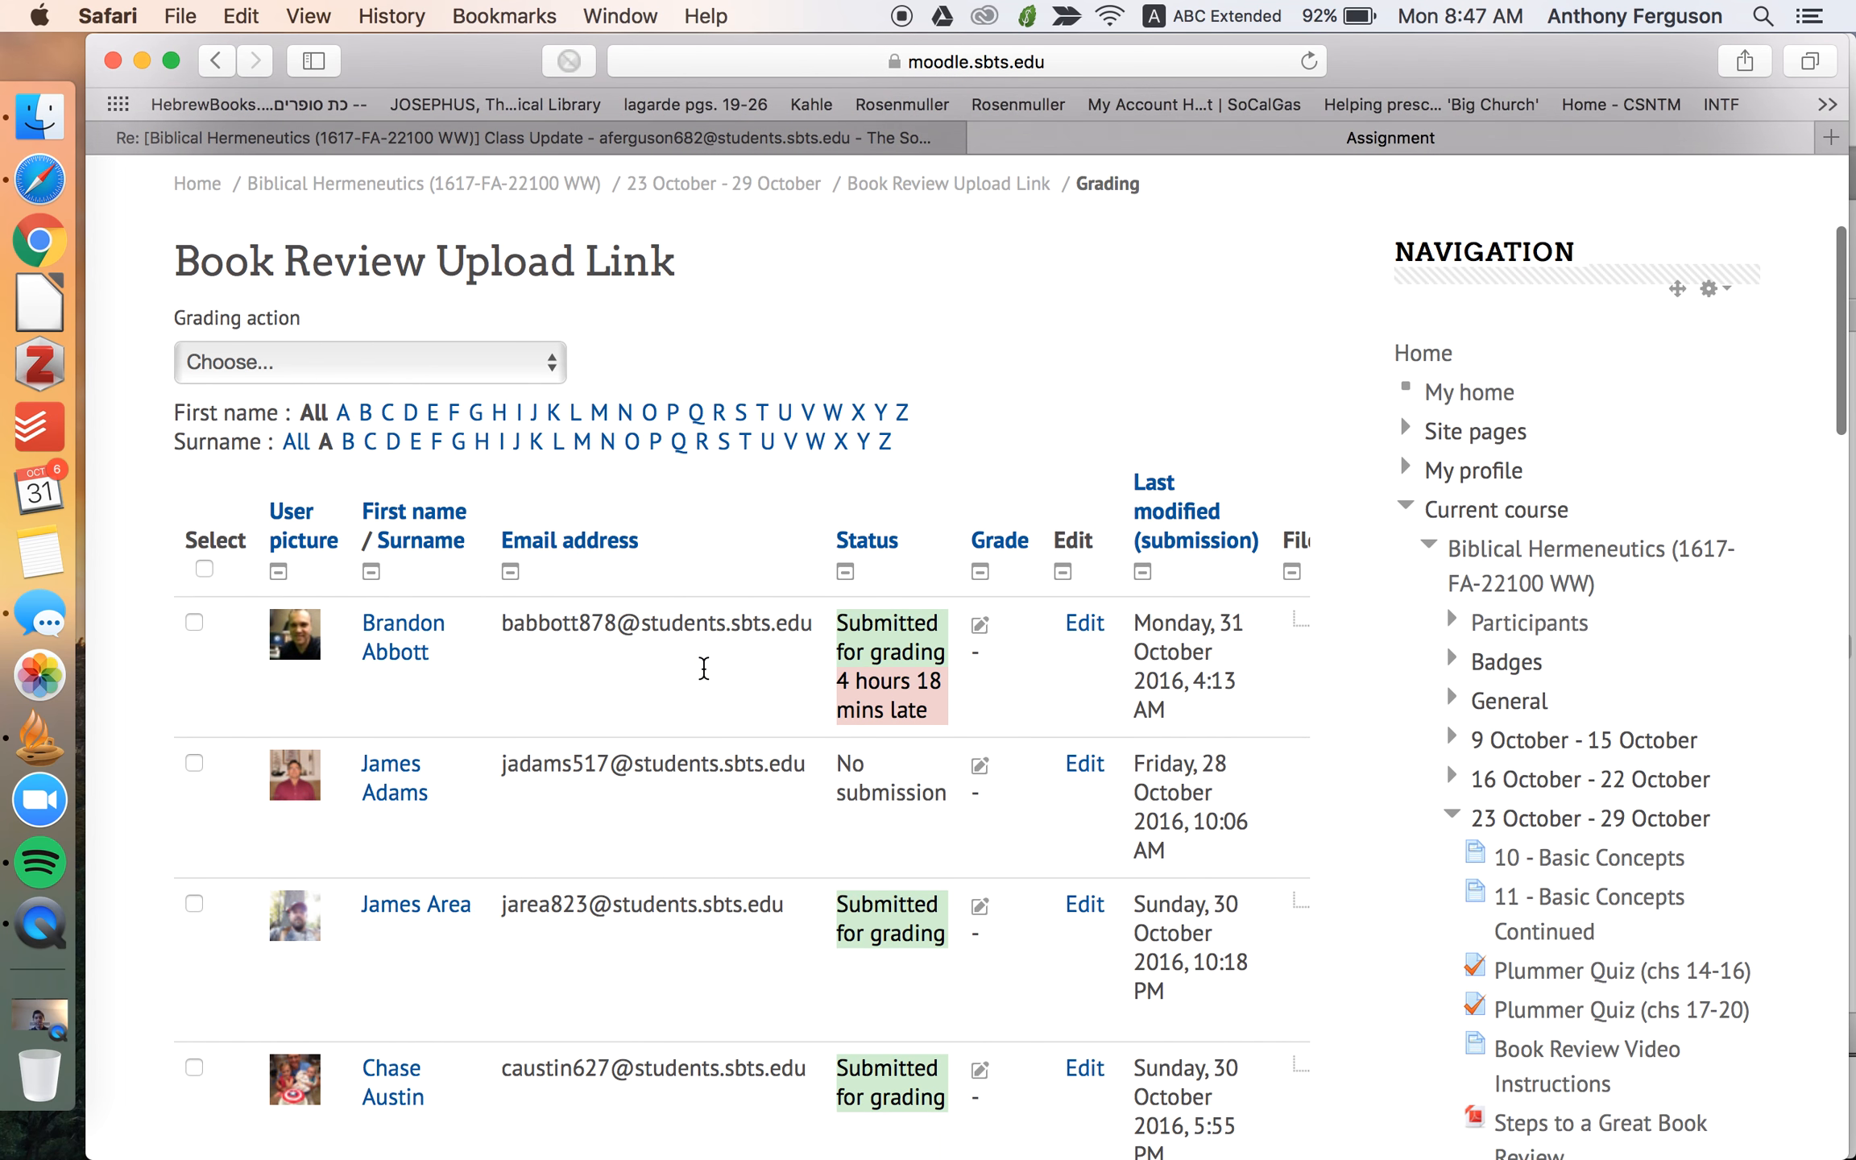
pyautogui.scroll(-3, 448, 584)
pyautogui.scroll(7, 448, 584)
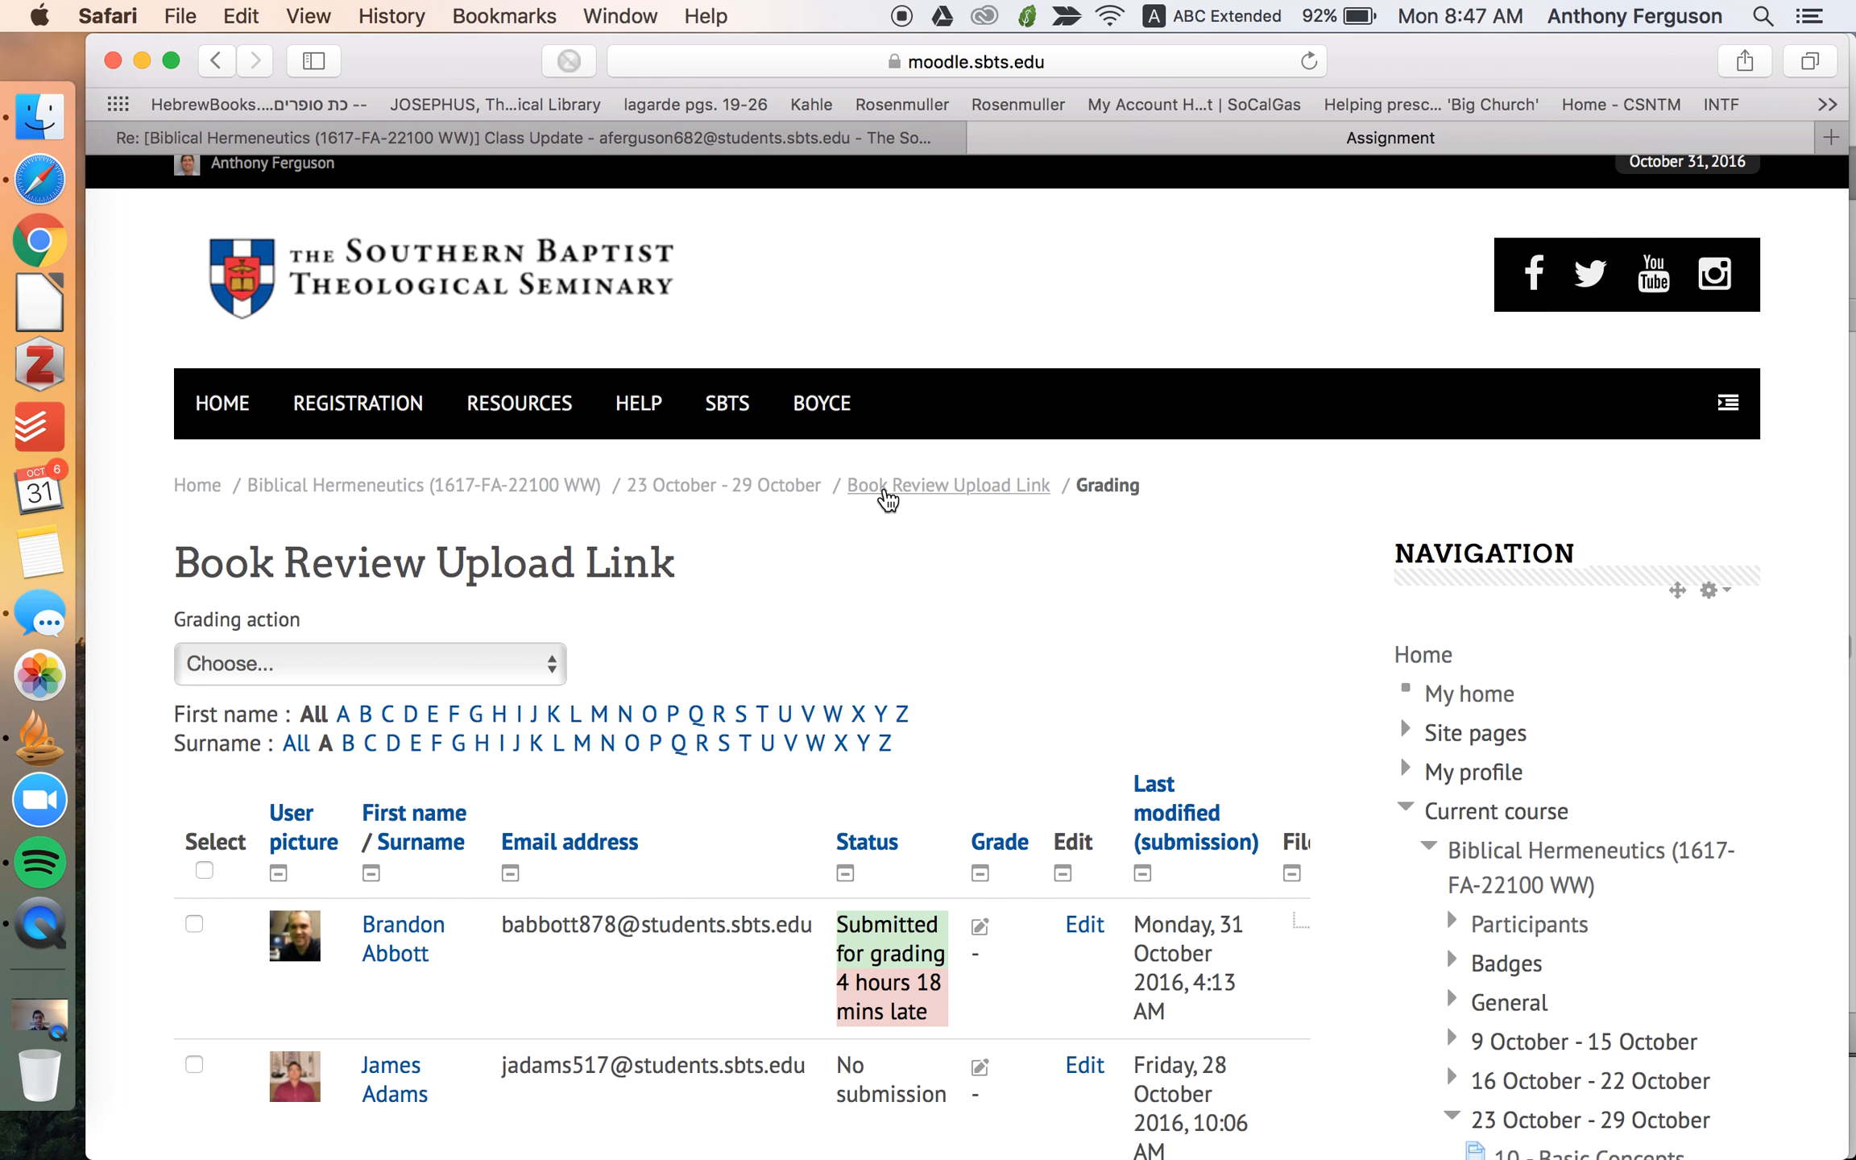
# - Return to the Biblical Hermeneutics course page and open the course's Groups page from its user administration
pyautogui.click(547, 490)
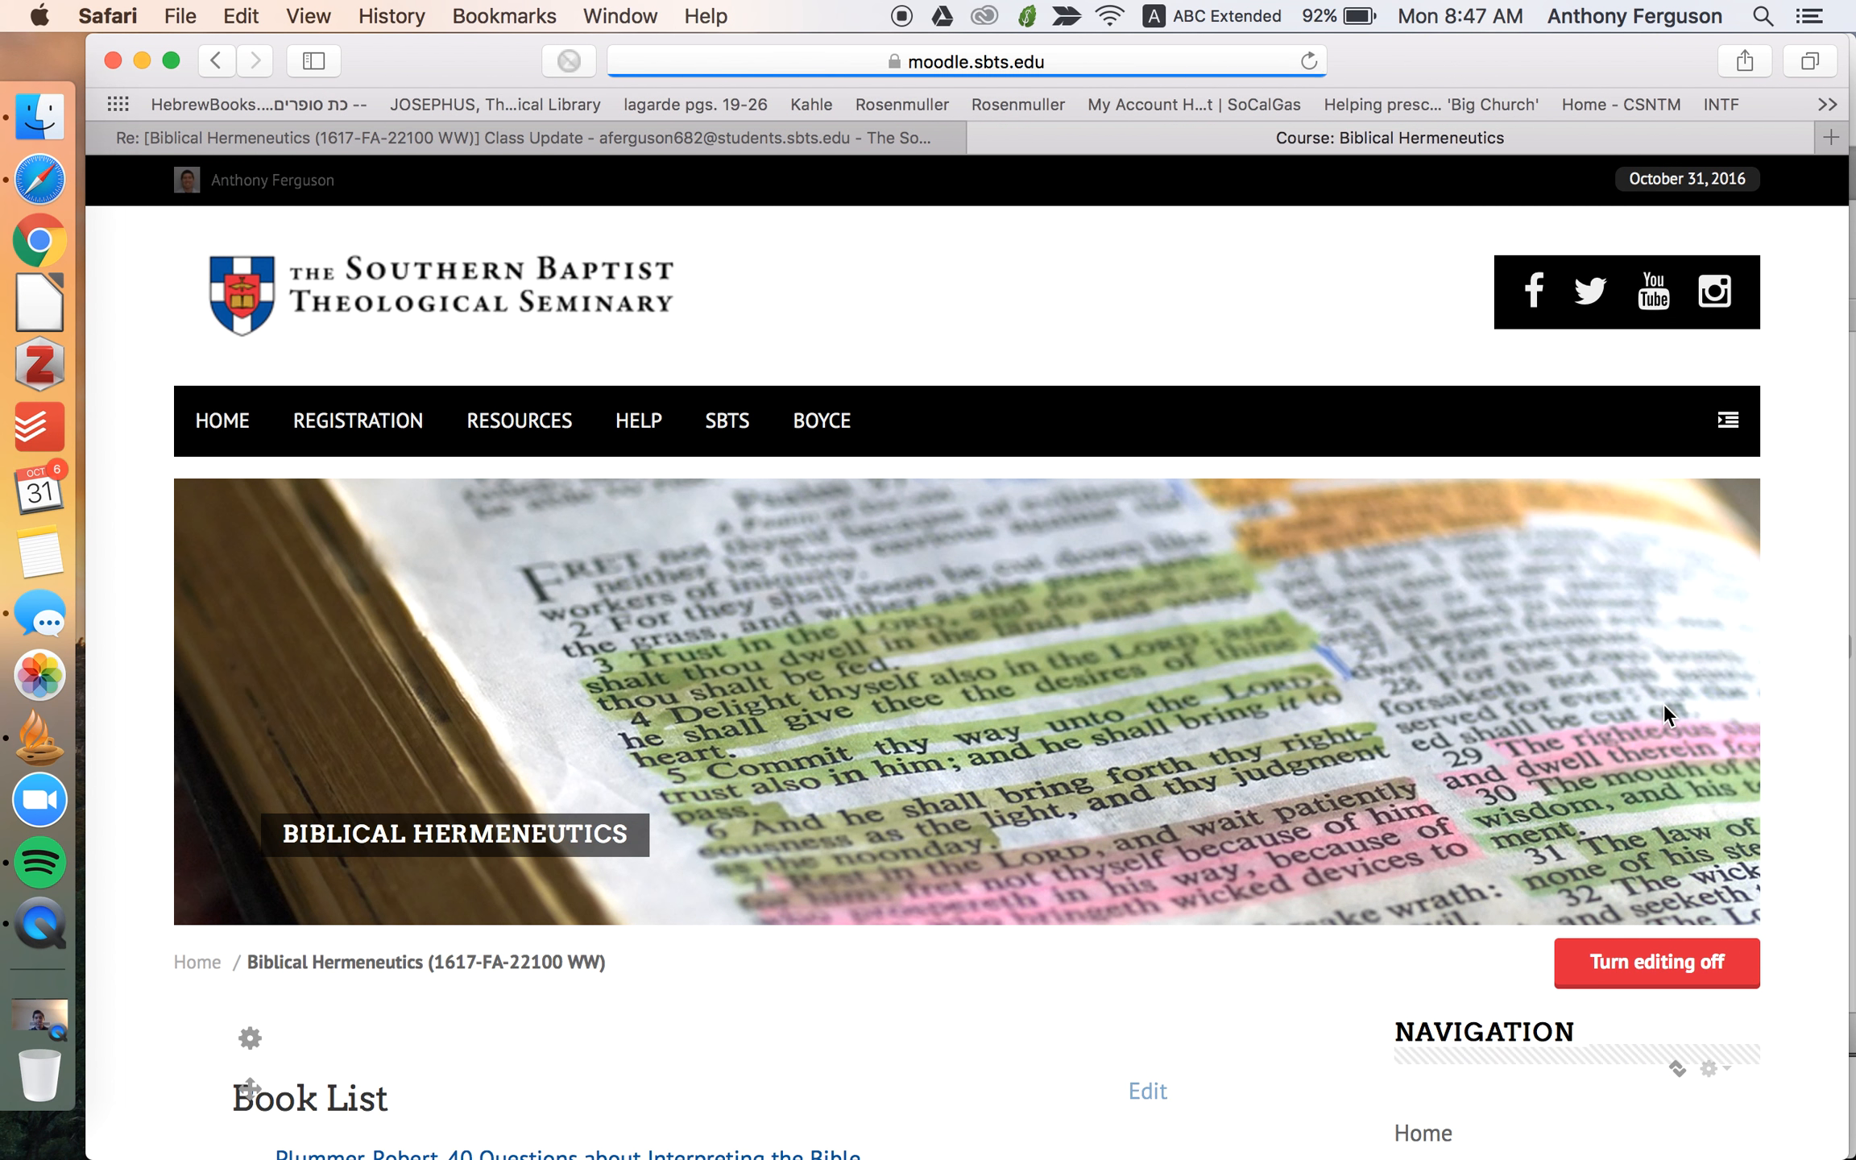
pyautogui.scroll(-15, 1664, 704)
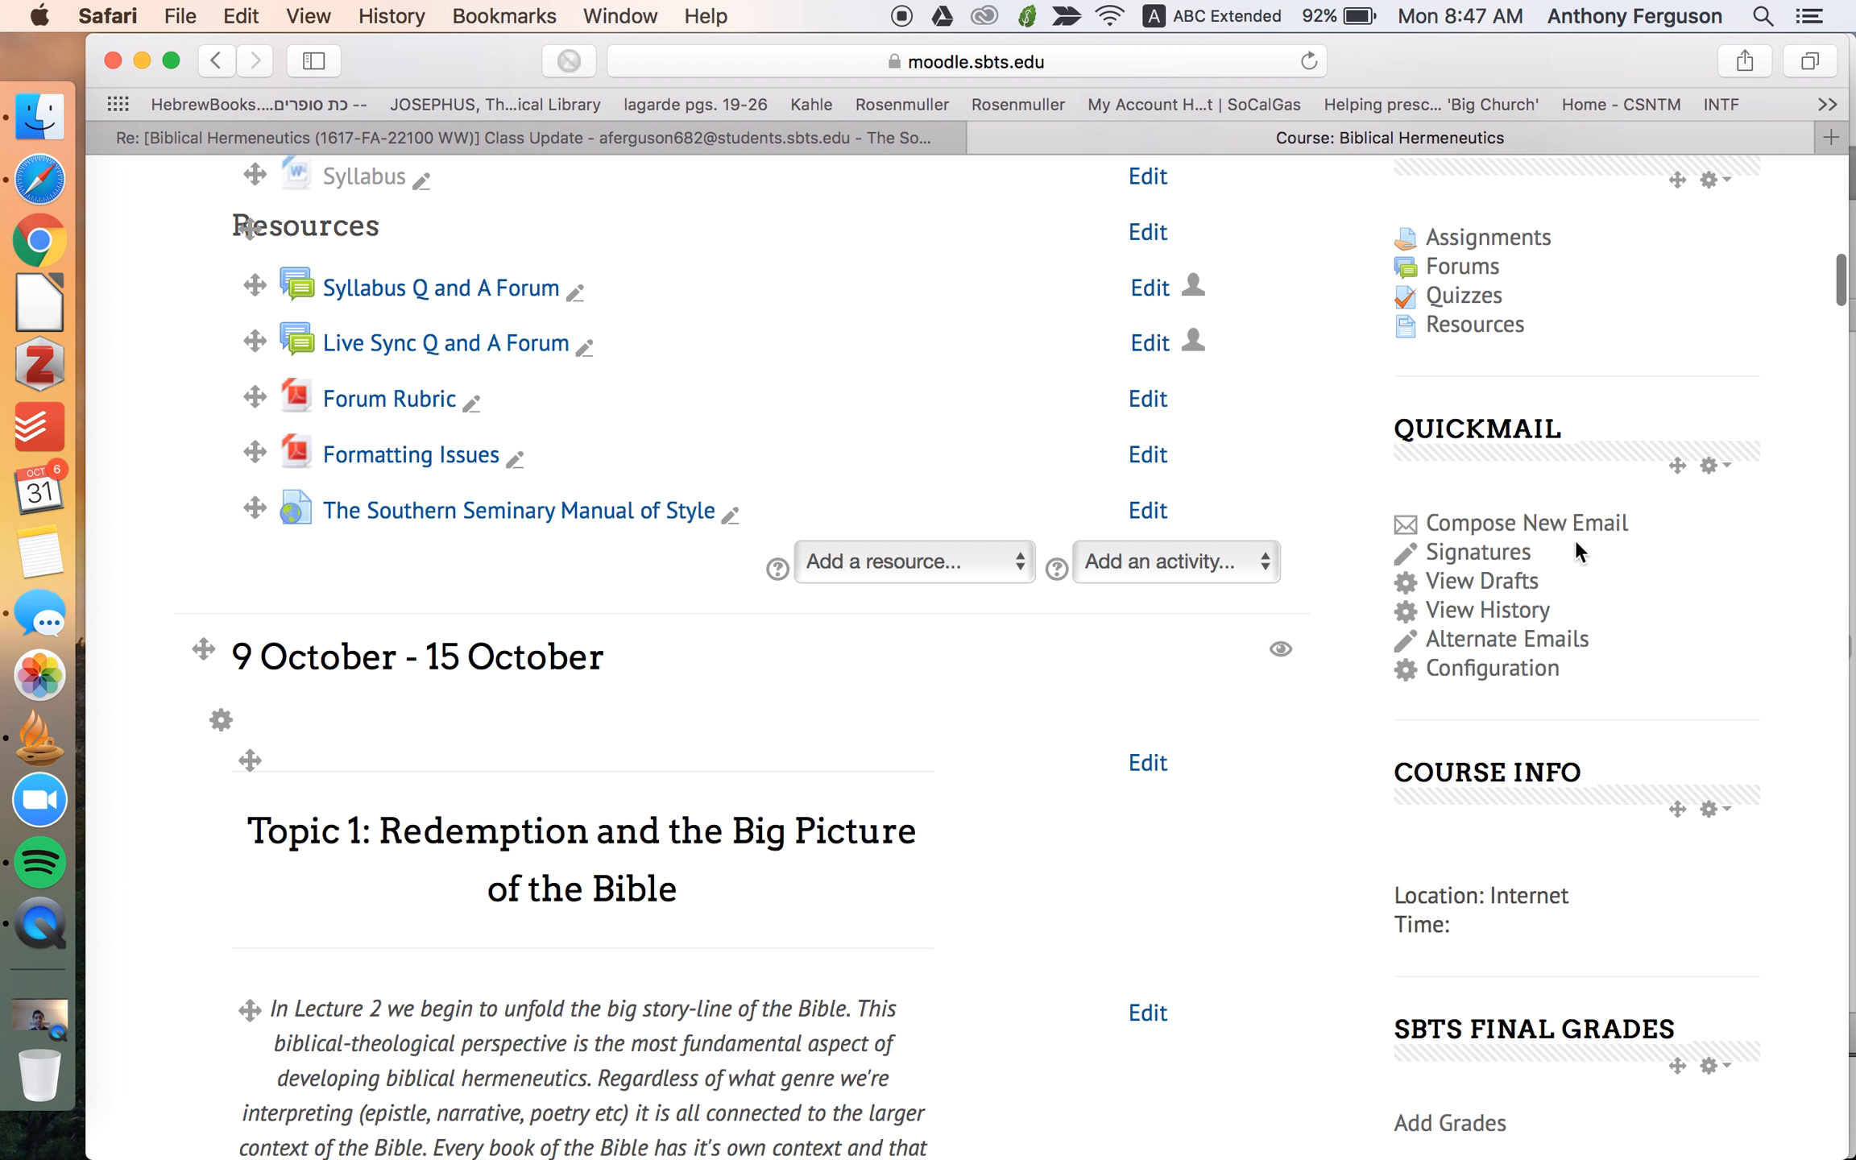
pyautogui.scroll(10, 1543, 538)
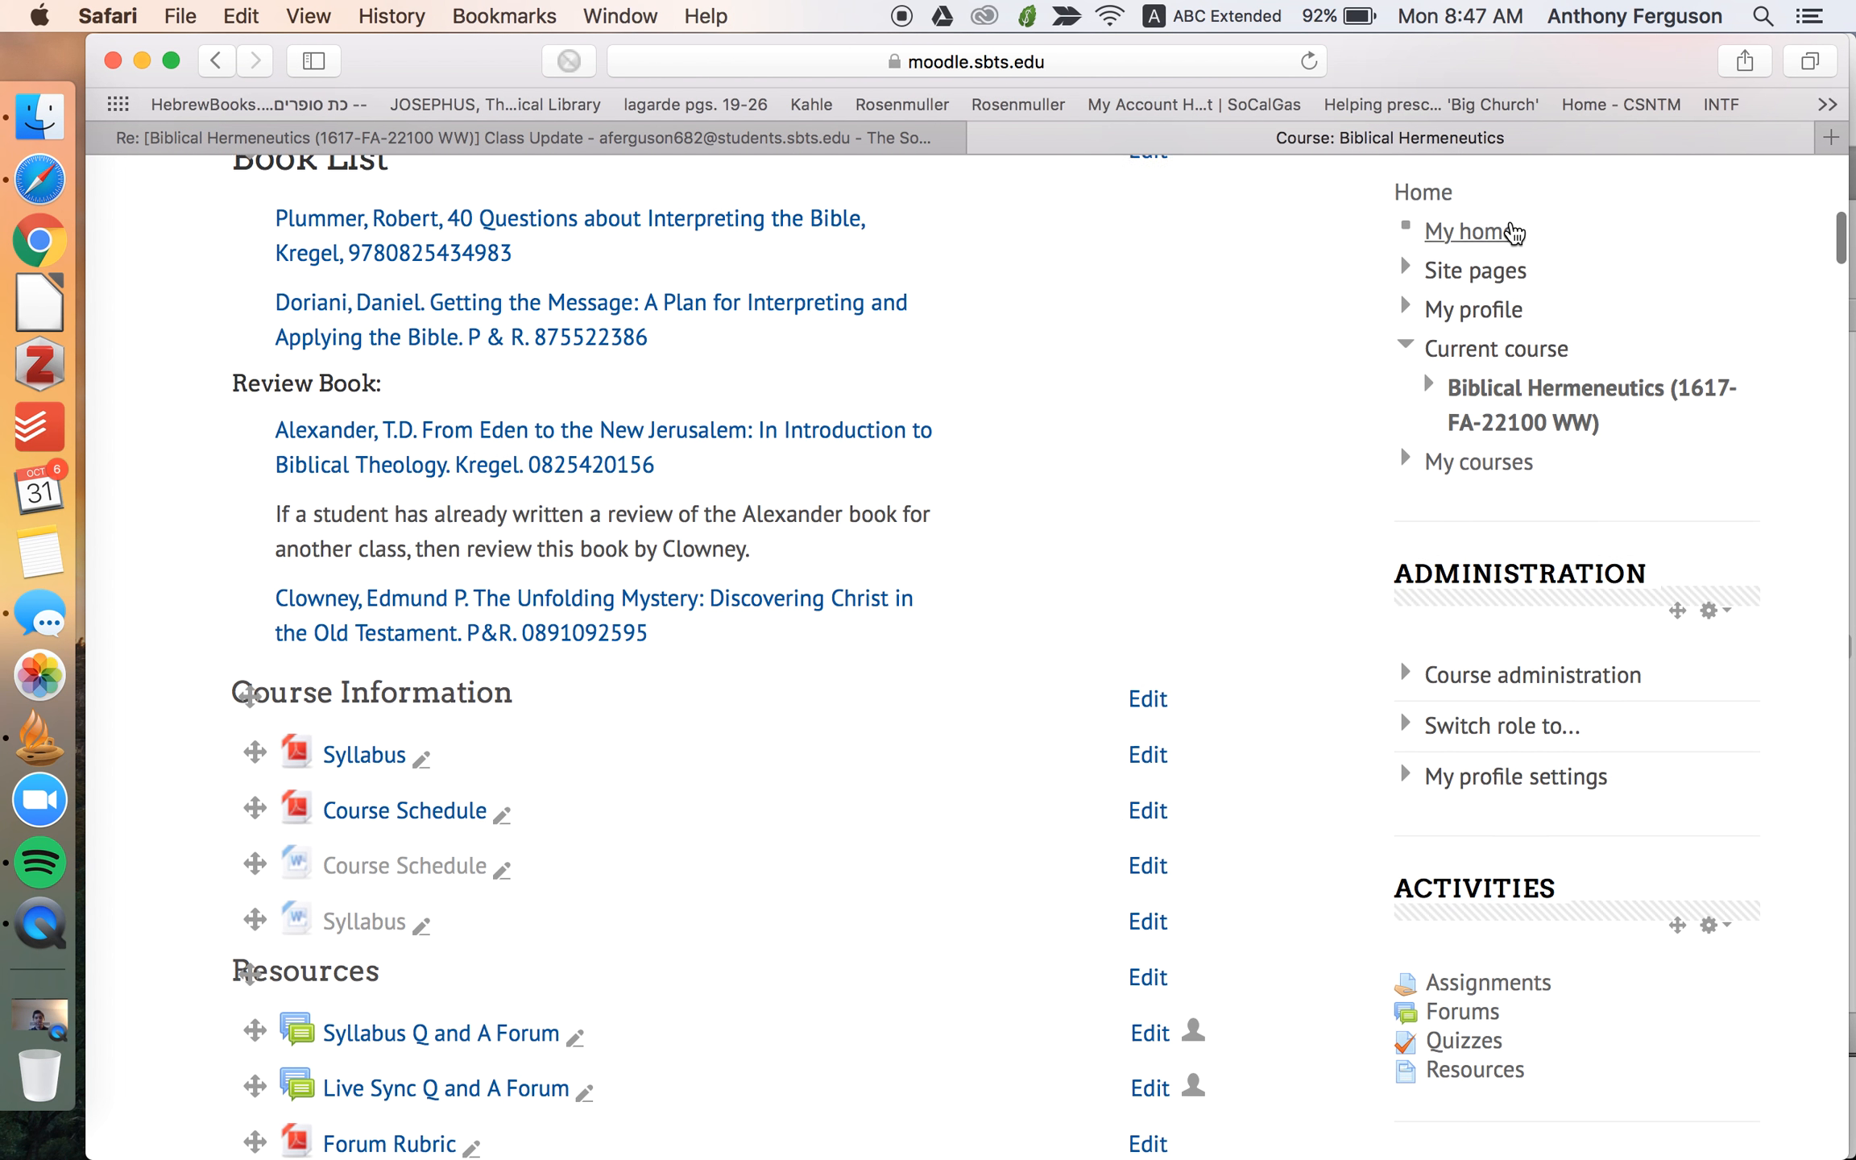
pyautogui.scroll(-1, 1512, 323)
pyautogui.click(1539, 699)
pyautogui.scroll(-4, 1531, 725)
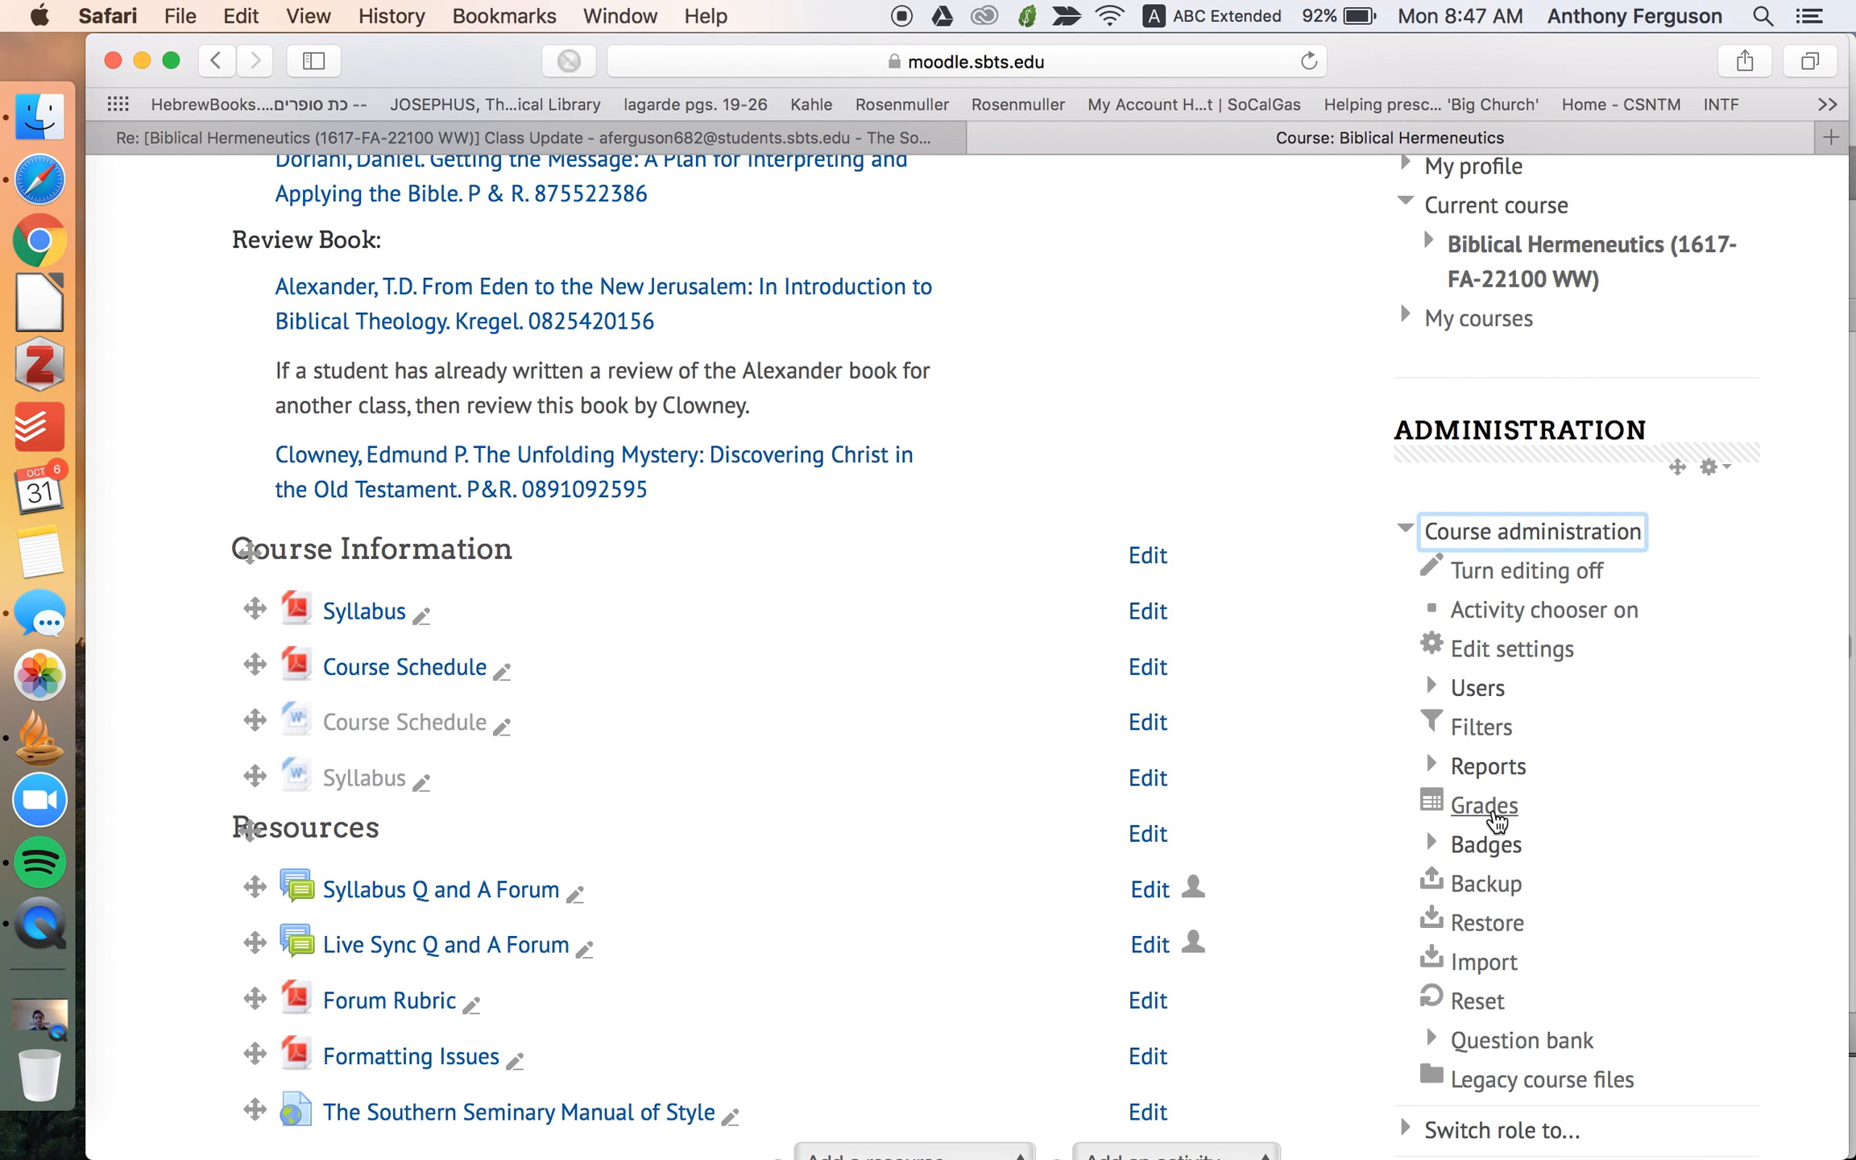
pyautogui.click(1475, 693)
pyautogui.click(1513, 812)
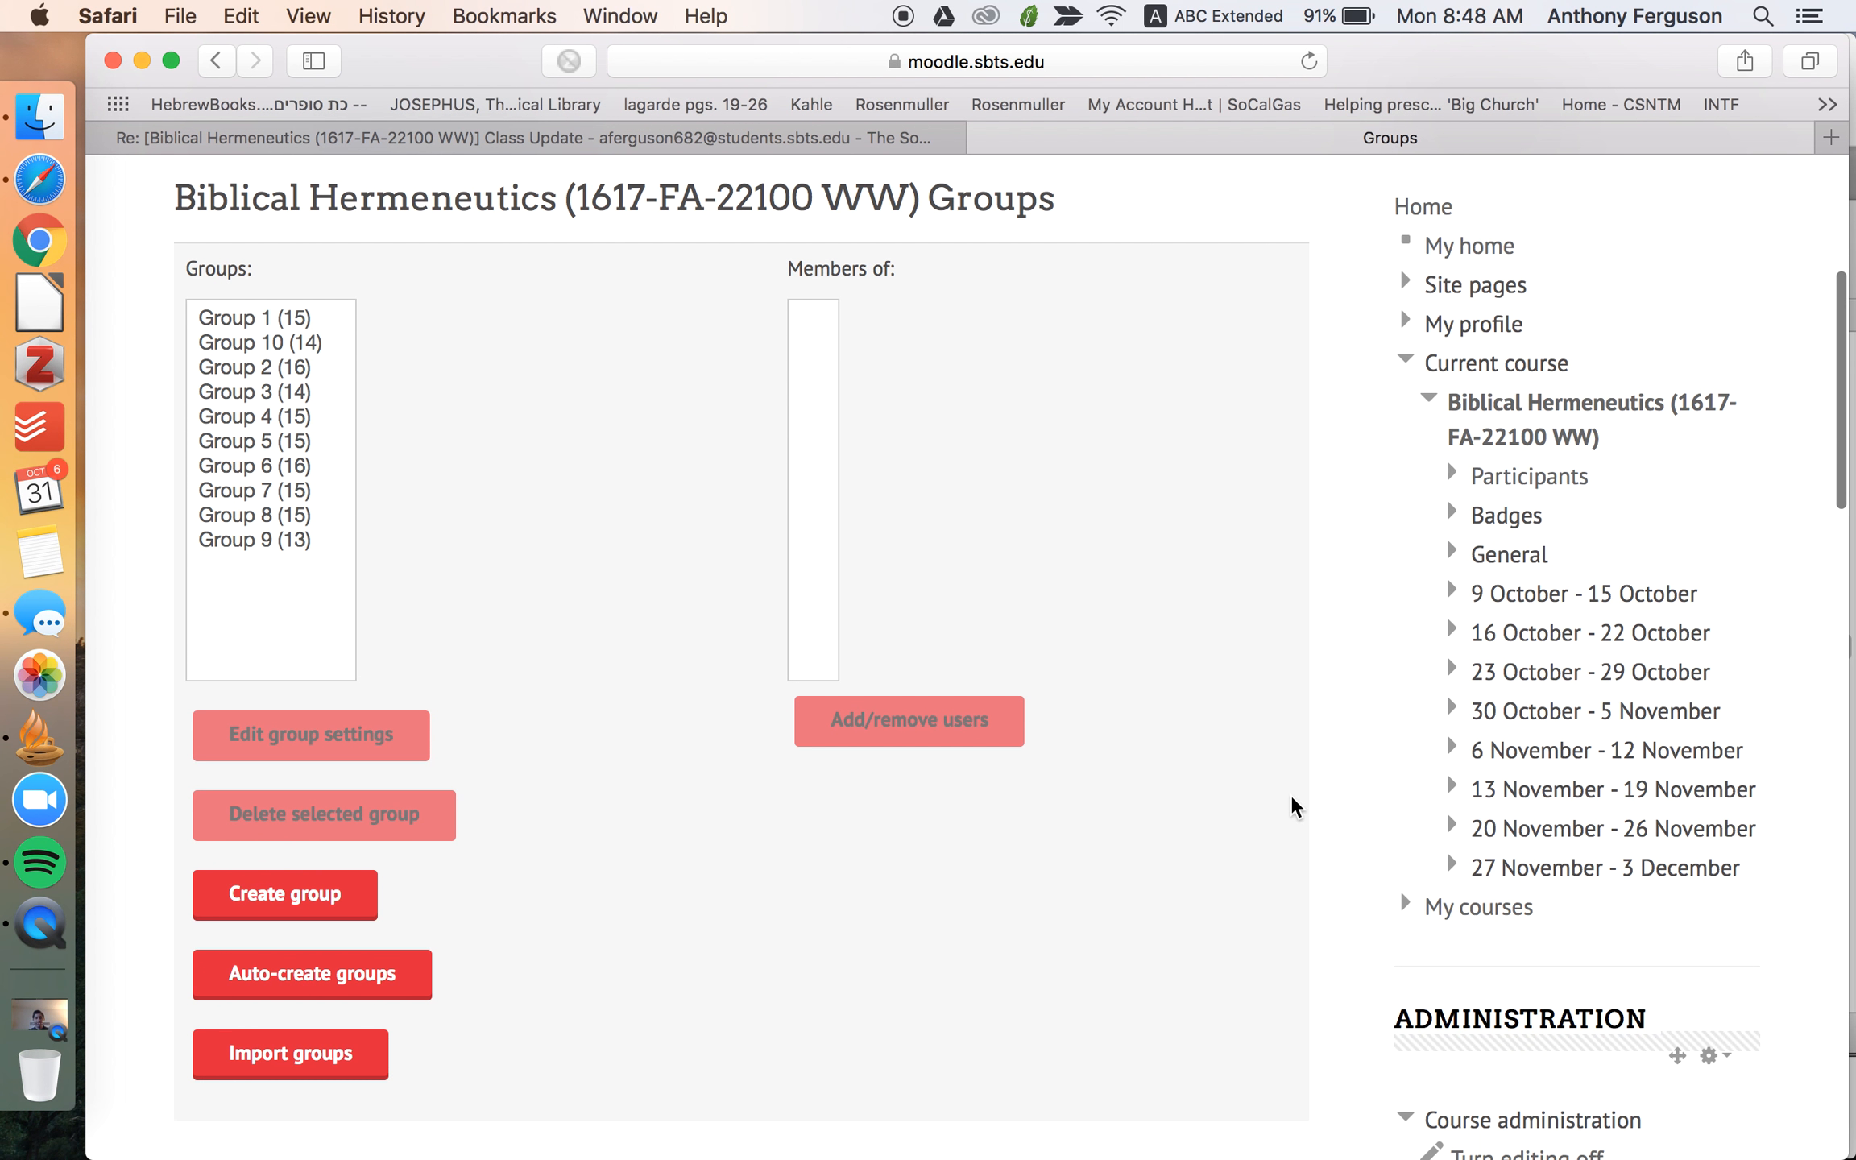
# - Examine the member lists of Group 1 and Group 2 to see which students each grader covers
pyautogui.click(208, 319)
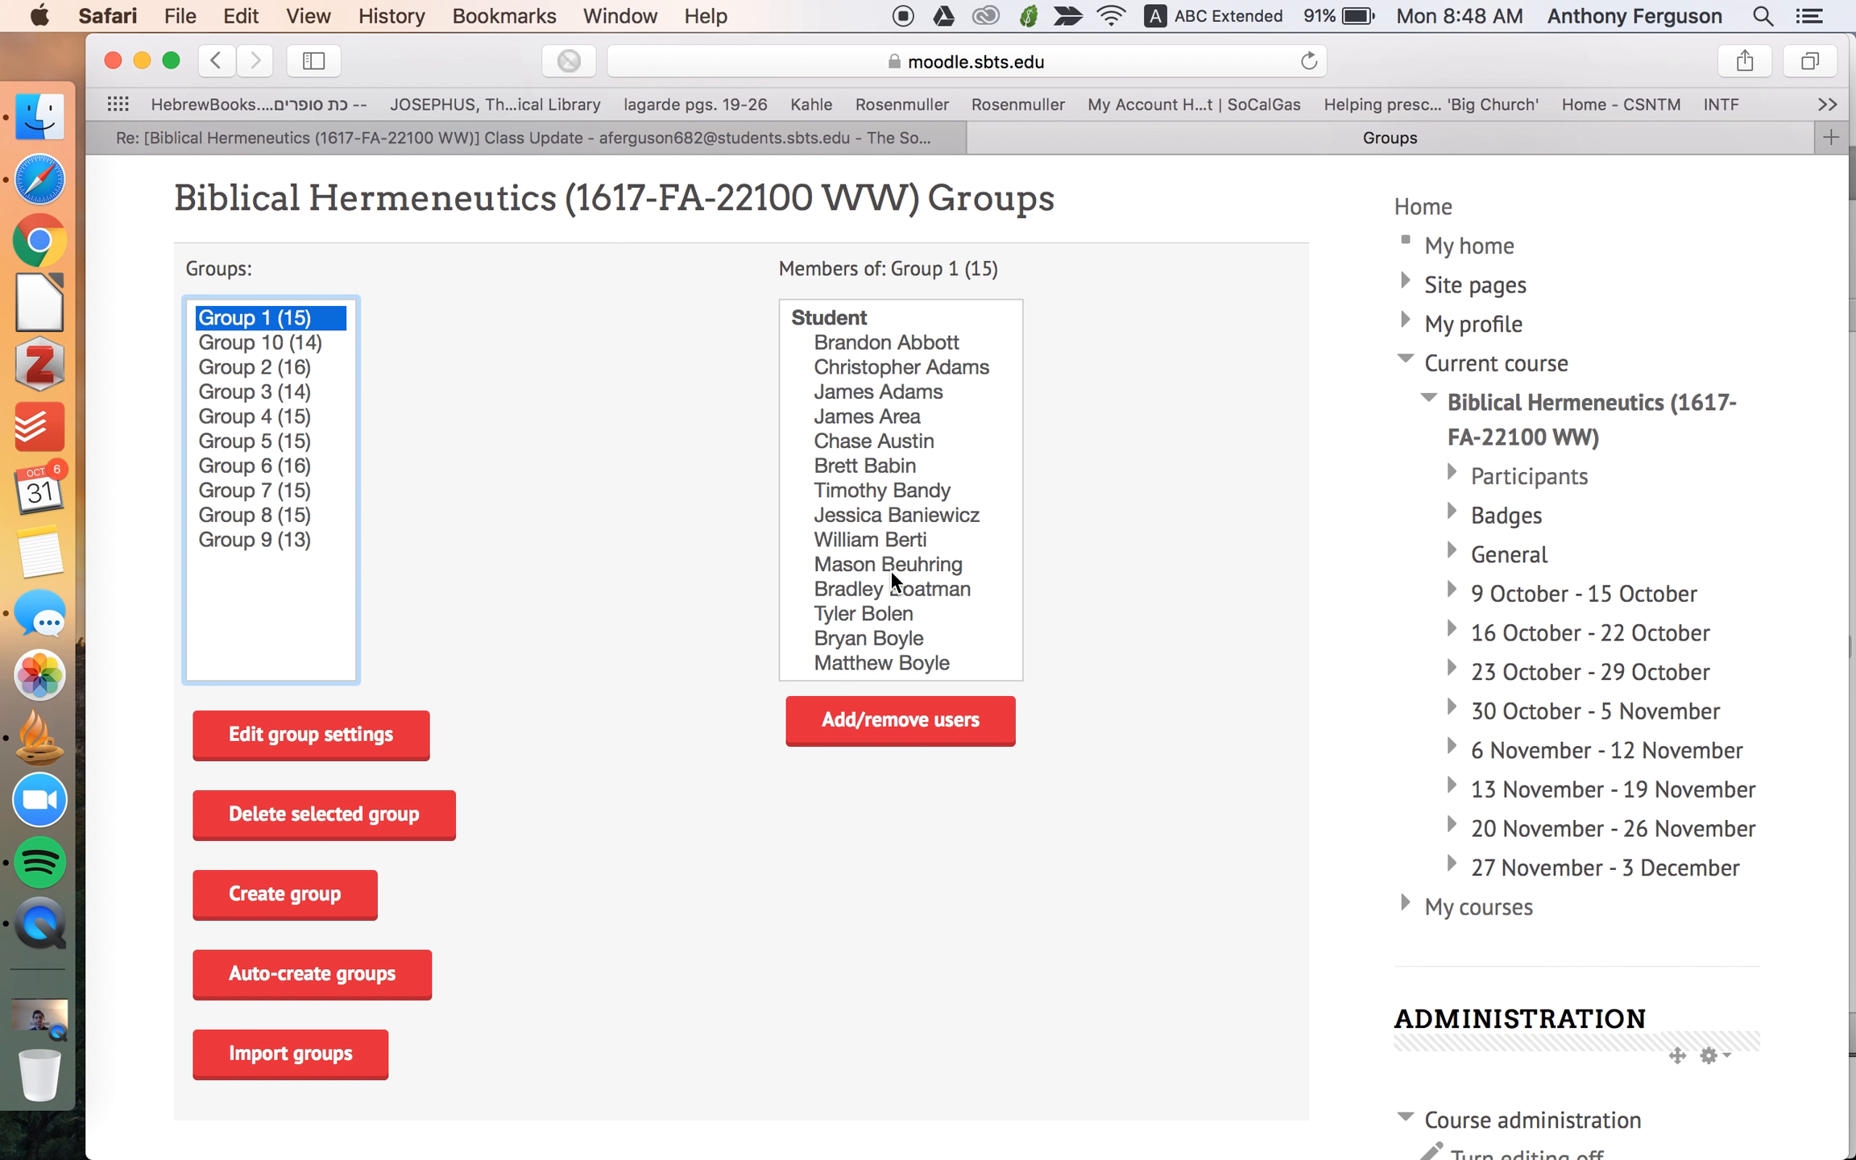
pyautogui.scroll(-5, 890, 570)
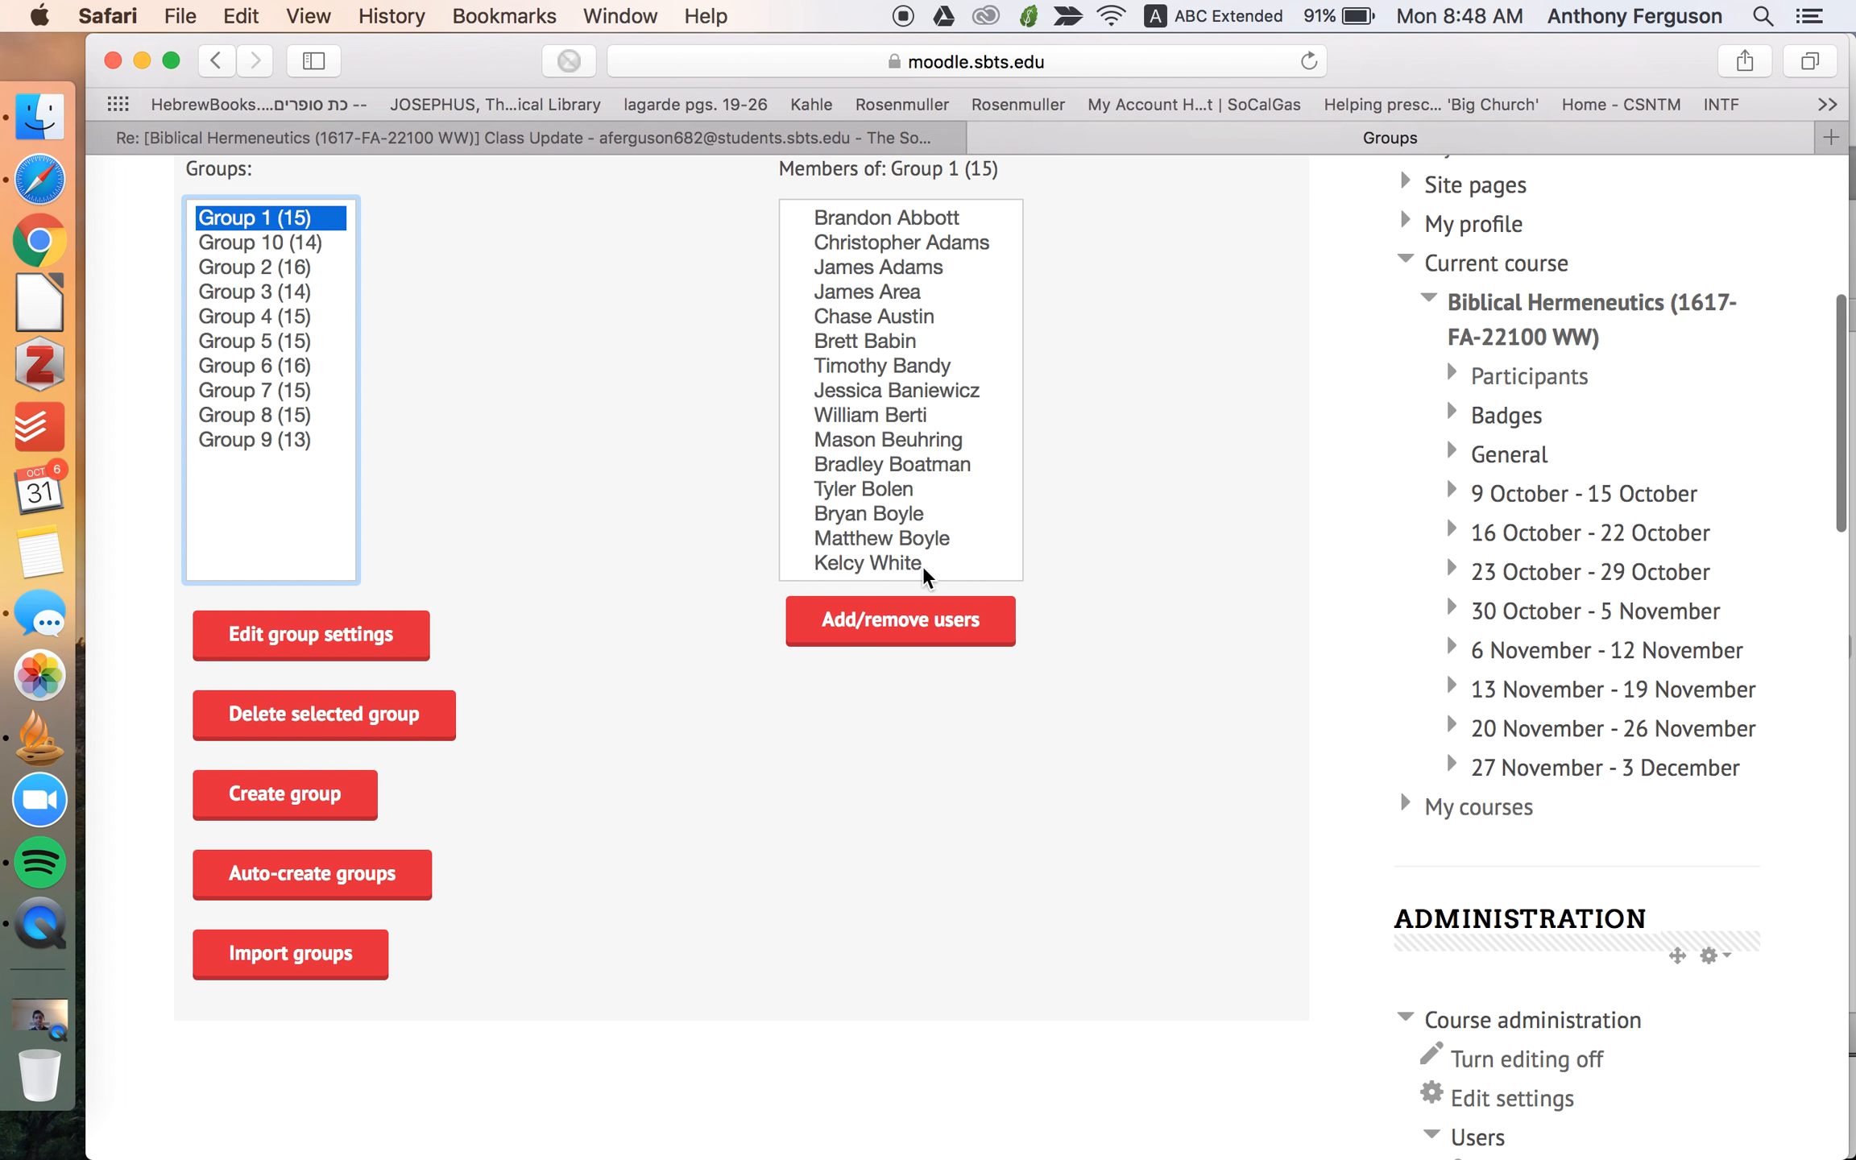
pyautogui.click(300, 272)
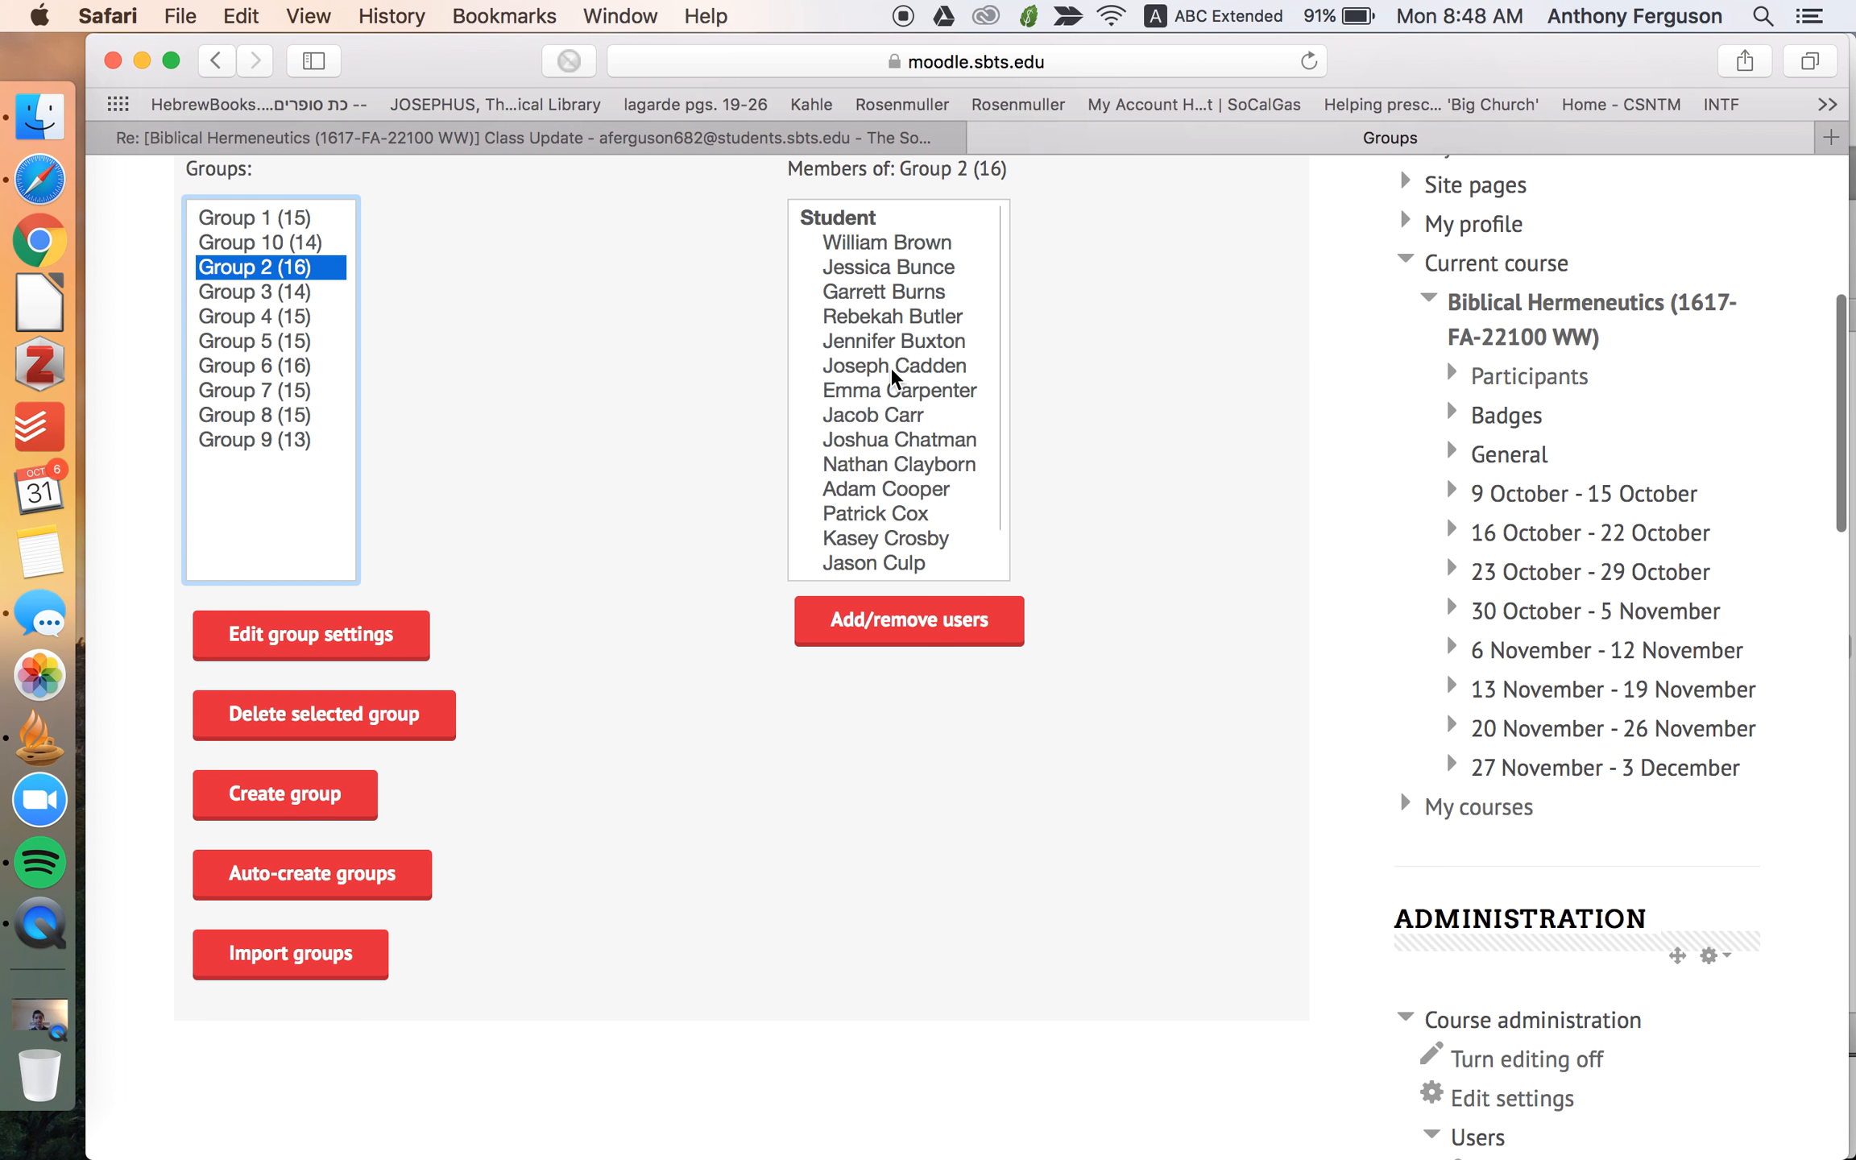
pyautogui.scroll(-3, 892, 375)
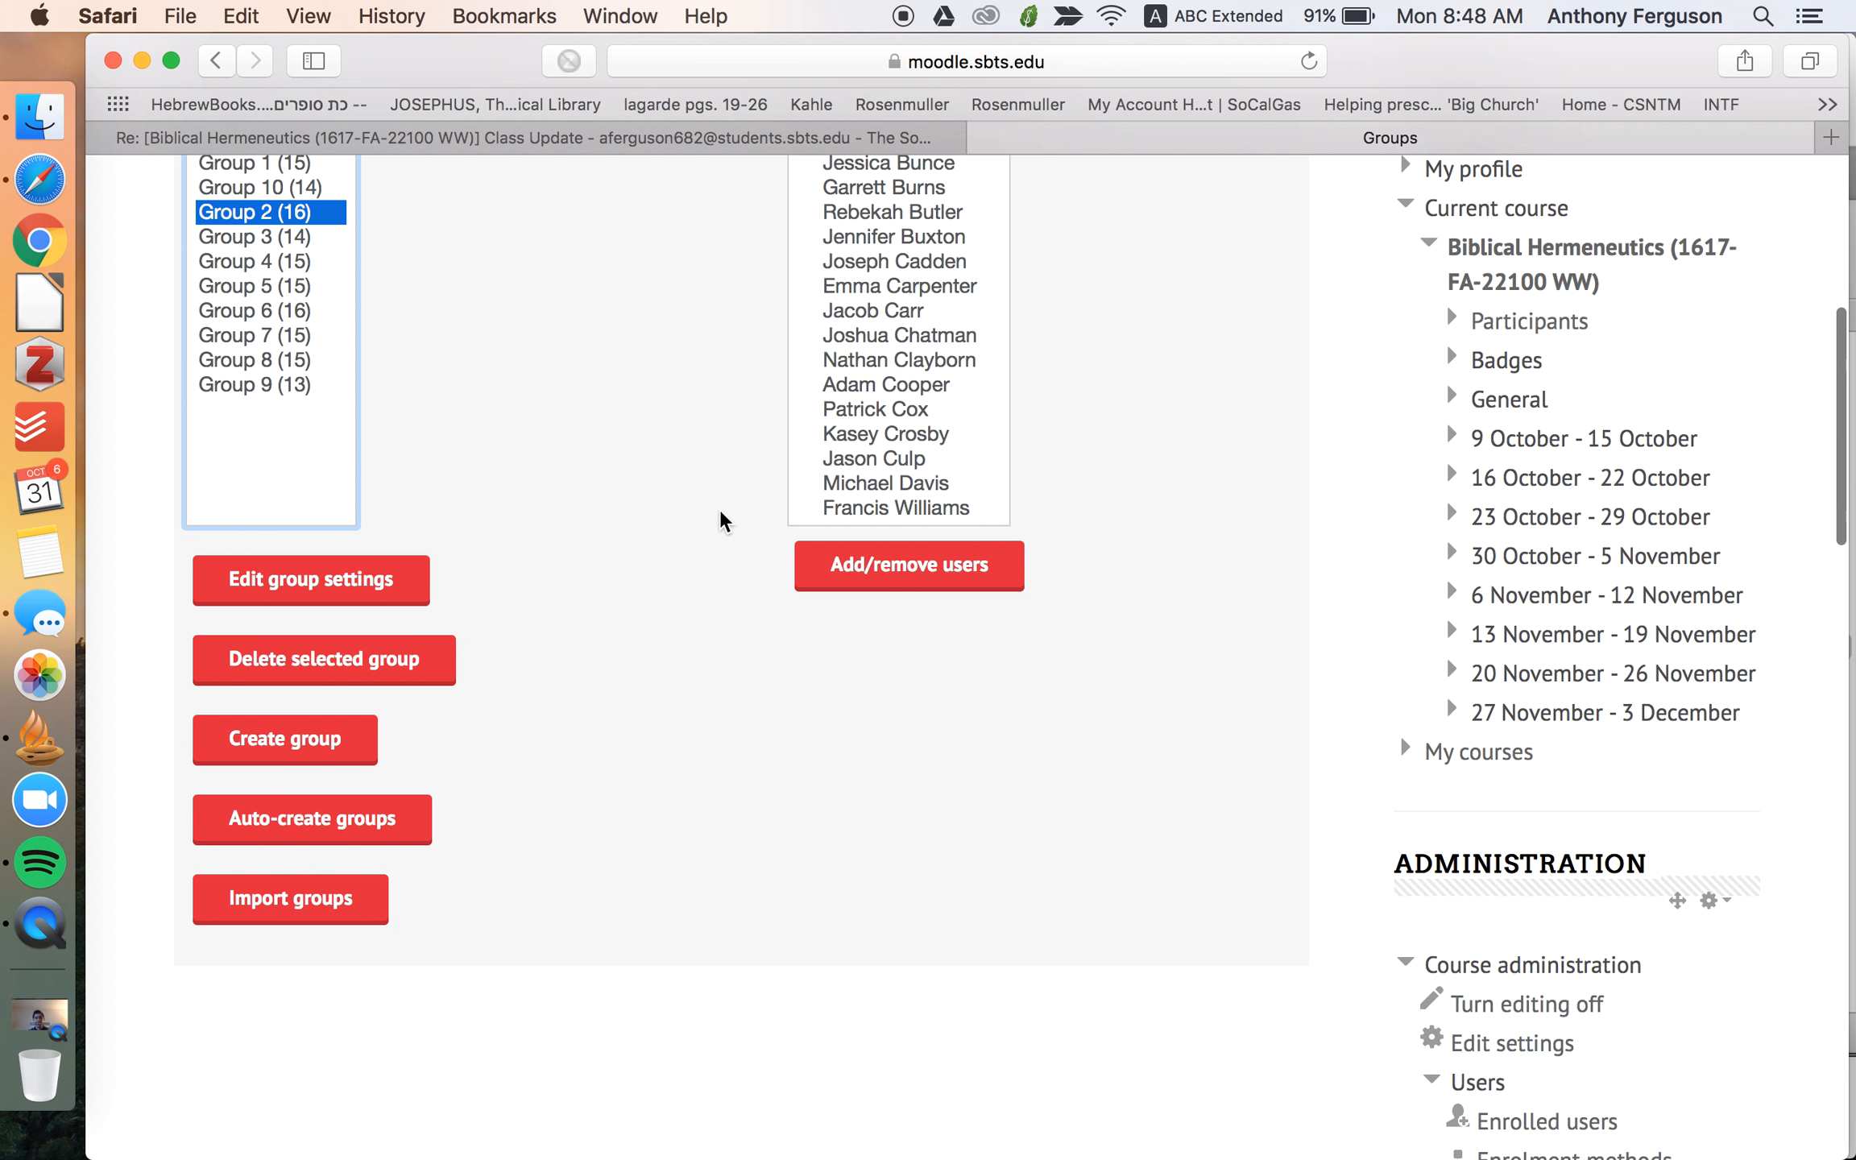
pyautogui.scroll(3, 719, 516)
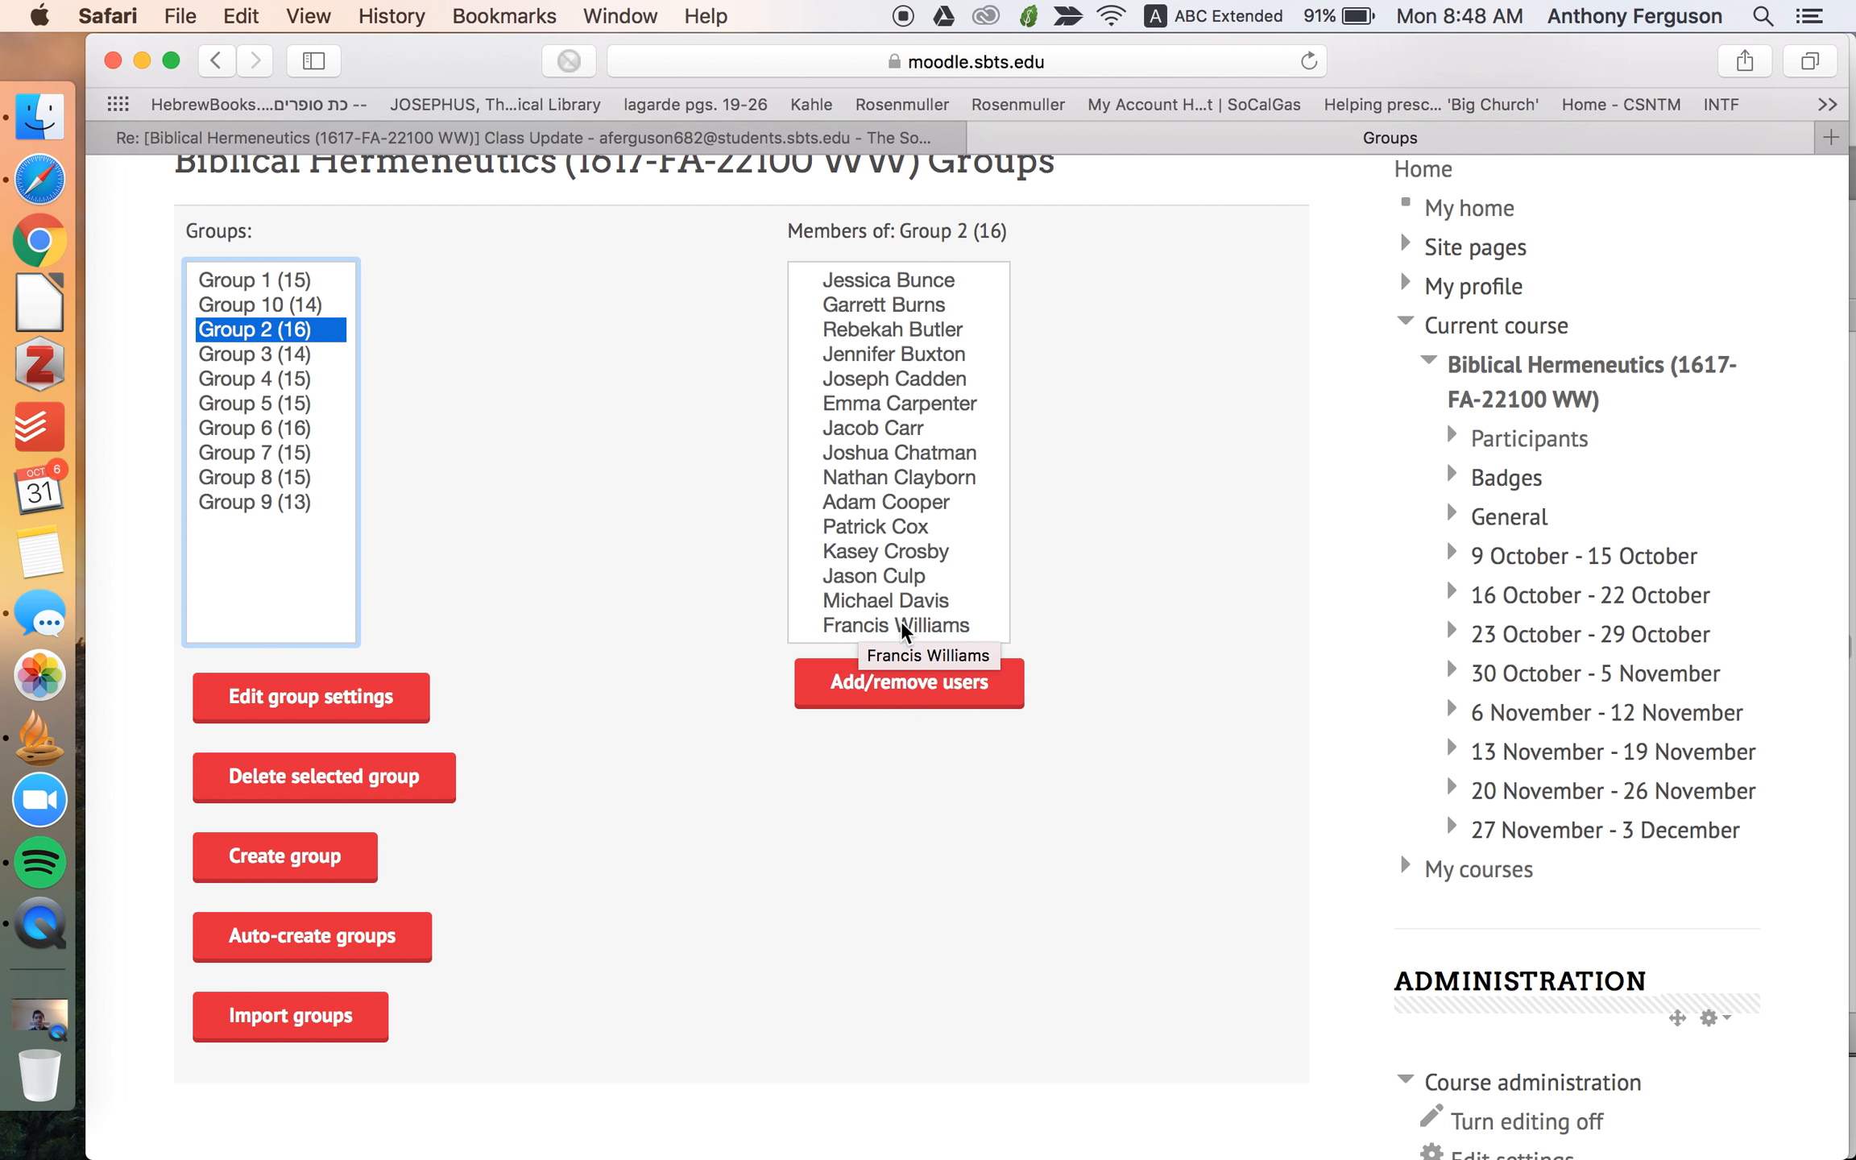
pyautogui.click(295, 282)
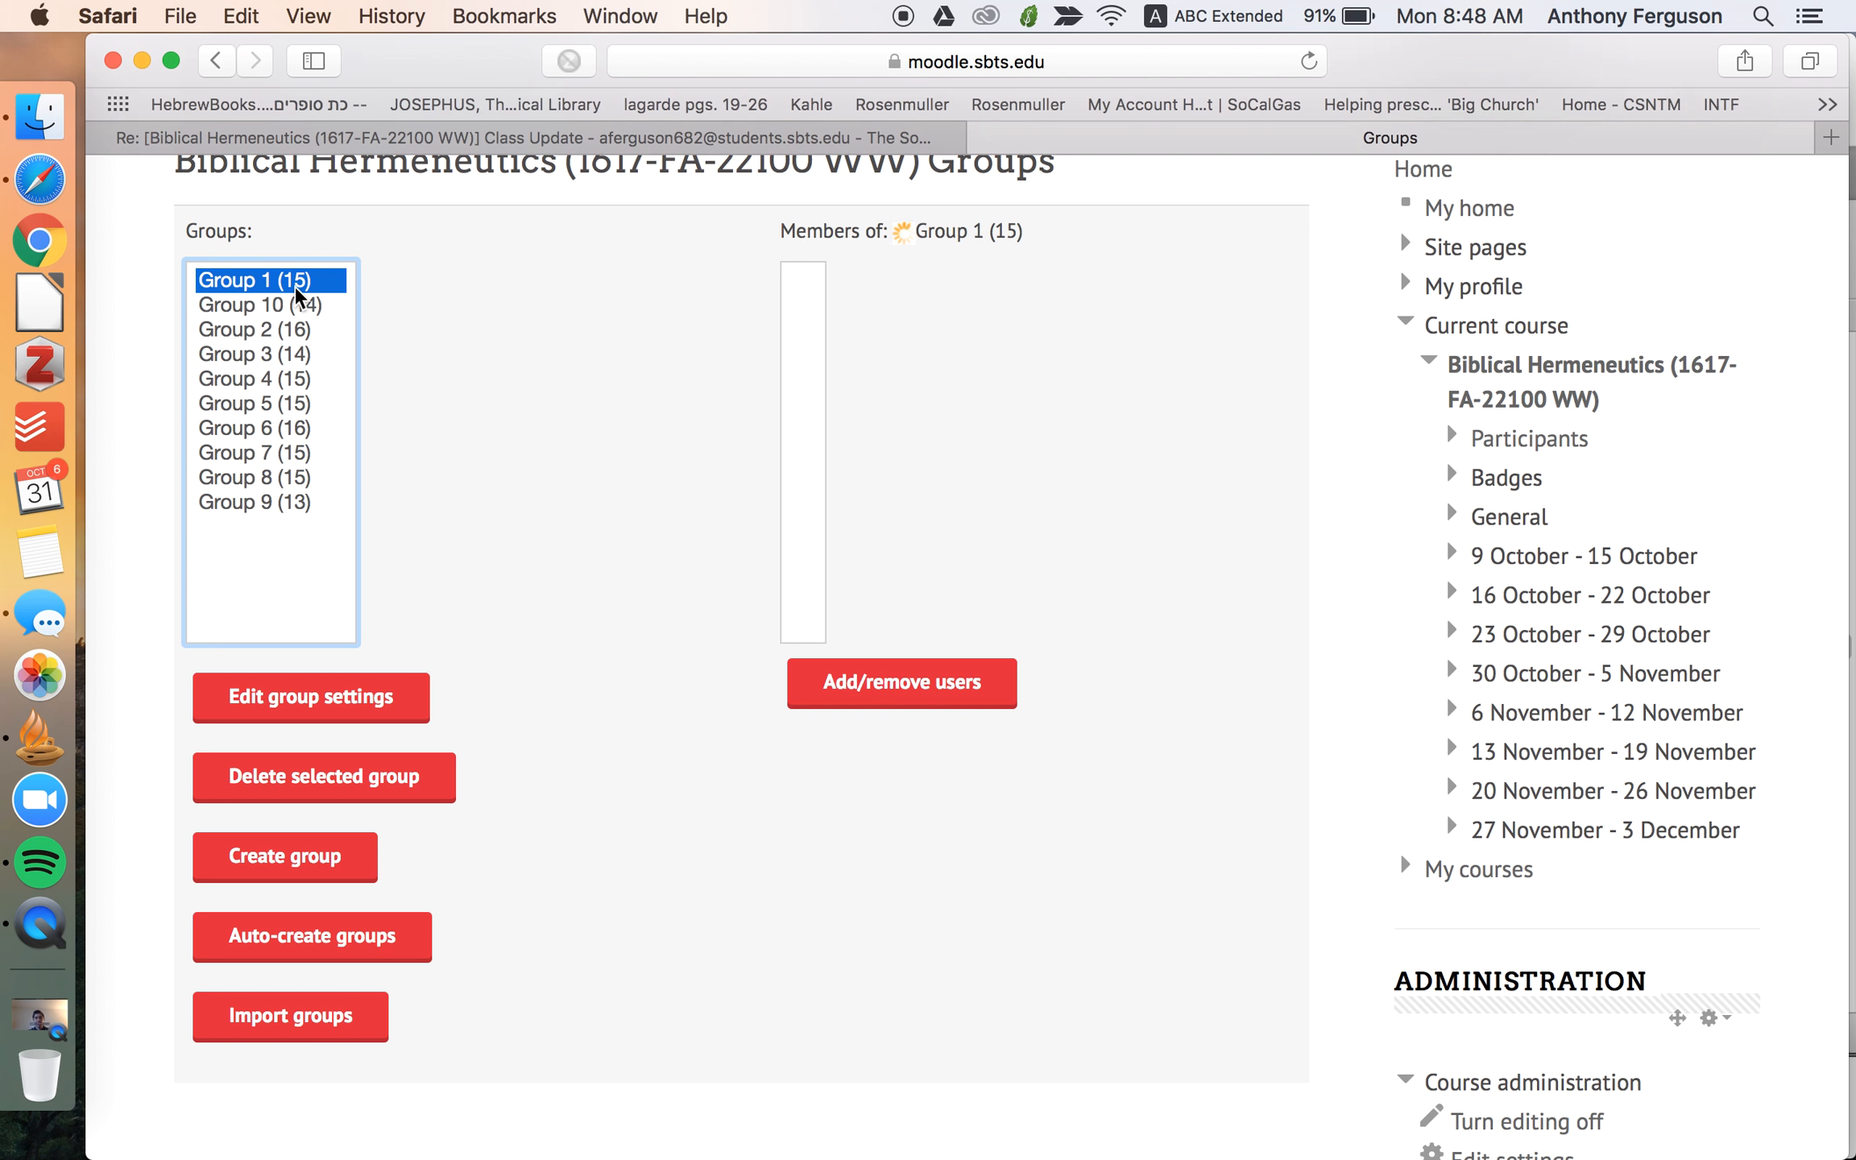
pyautogui.scroll(-1, 848, 620)
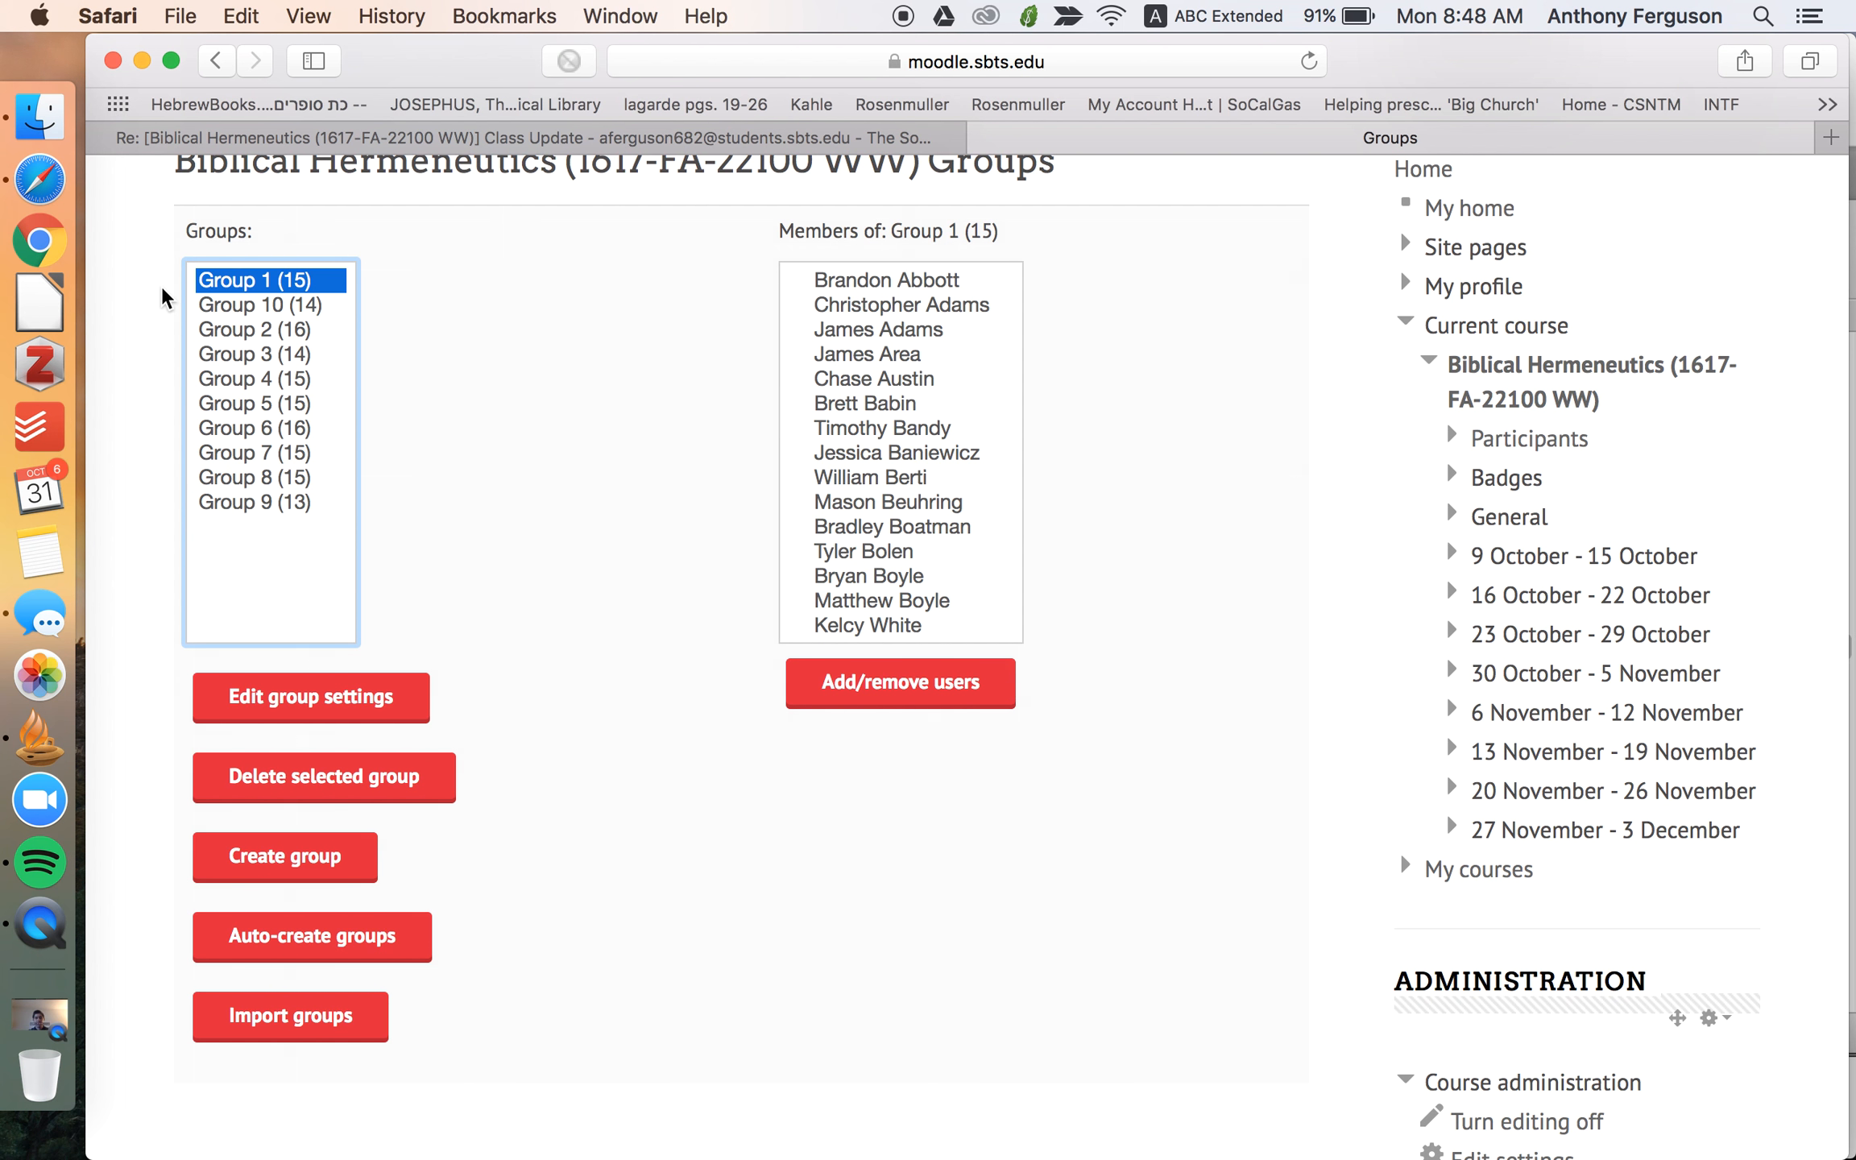
pyautogui.click(294, 330)
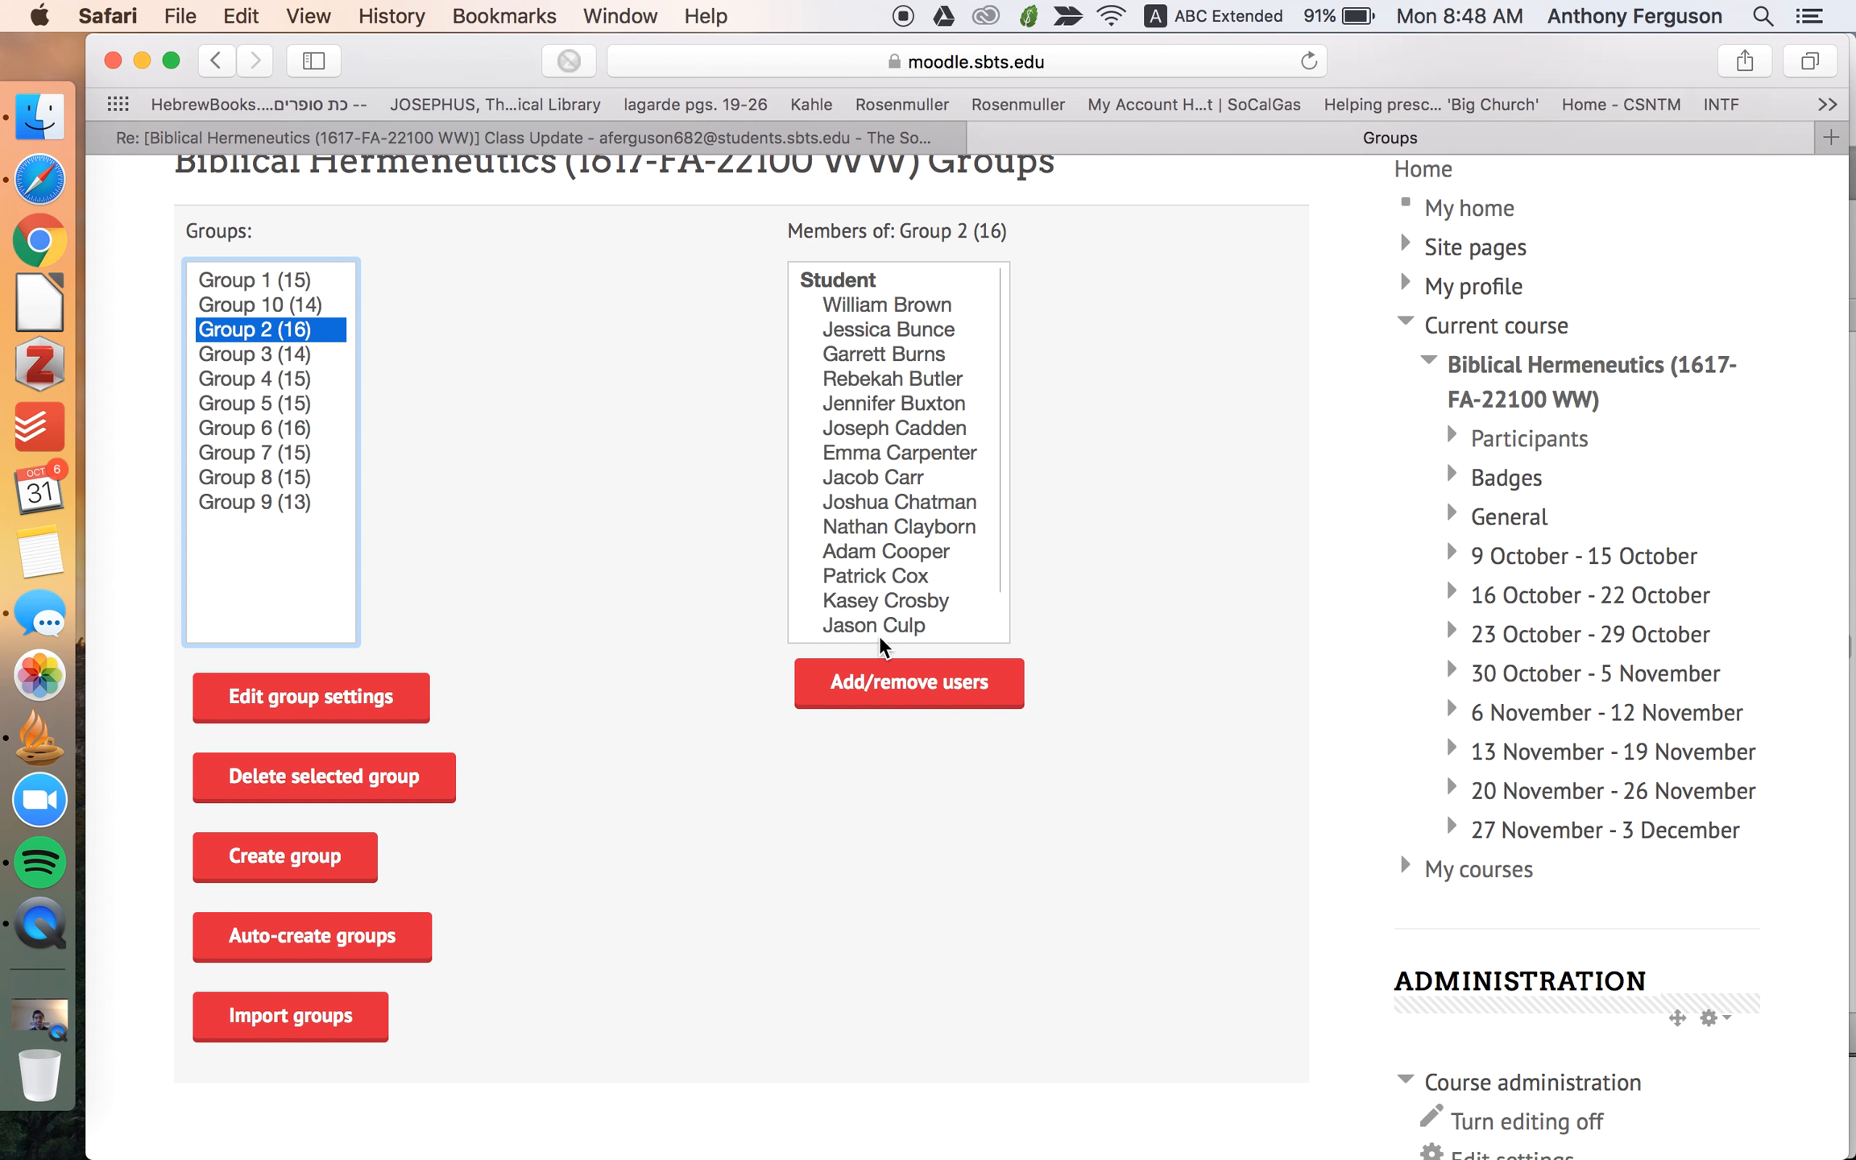
pyautogui.scroll(-2, 882, 620)
pyautogui.scroll(3, 893, 596)
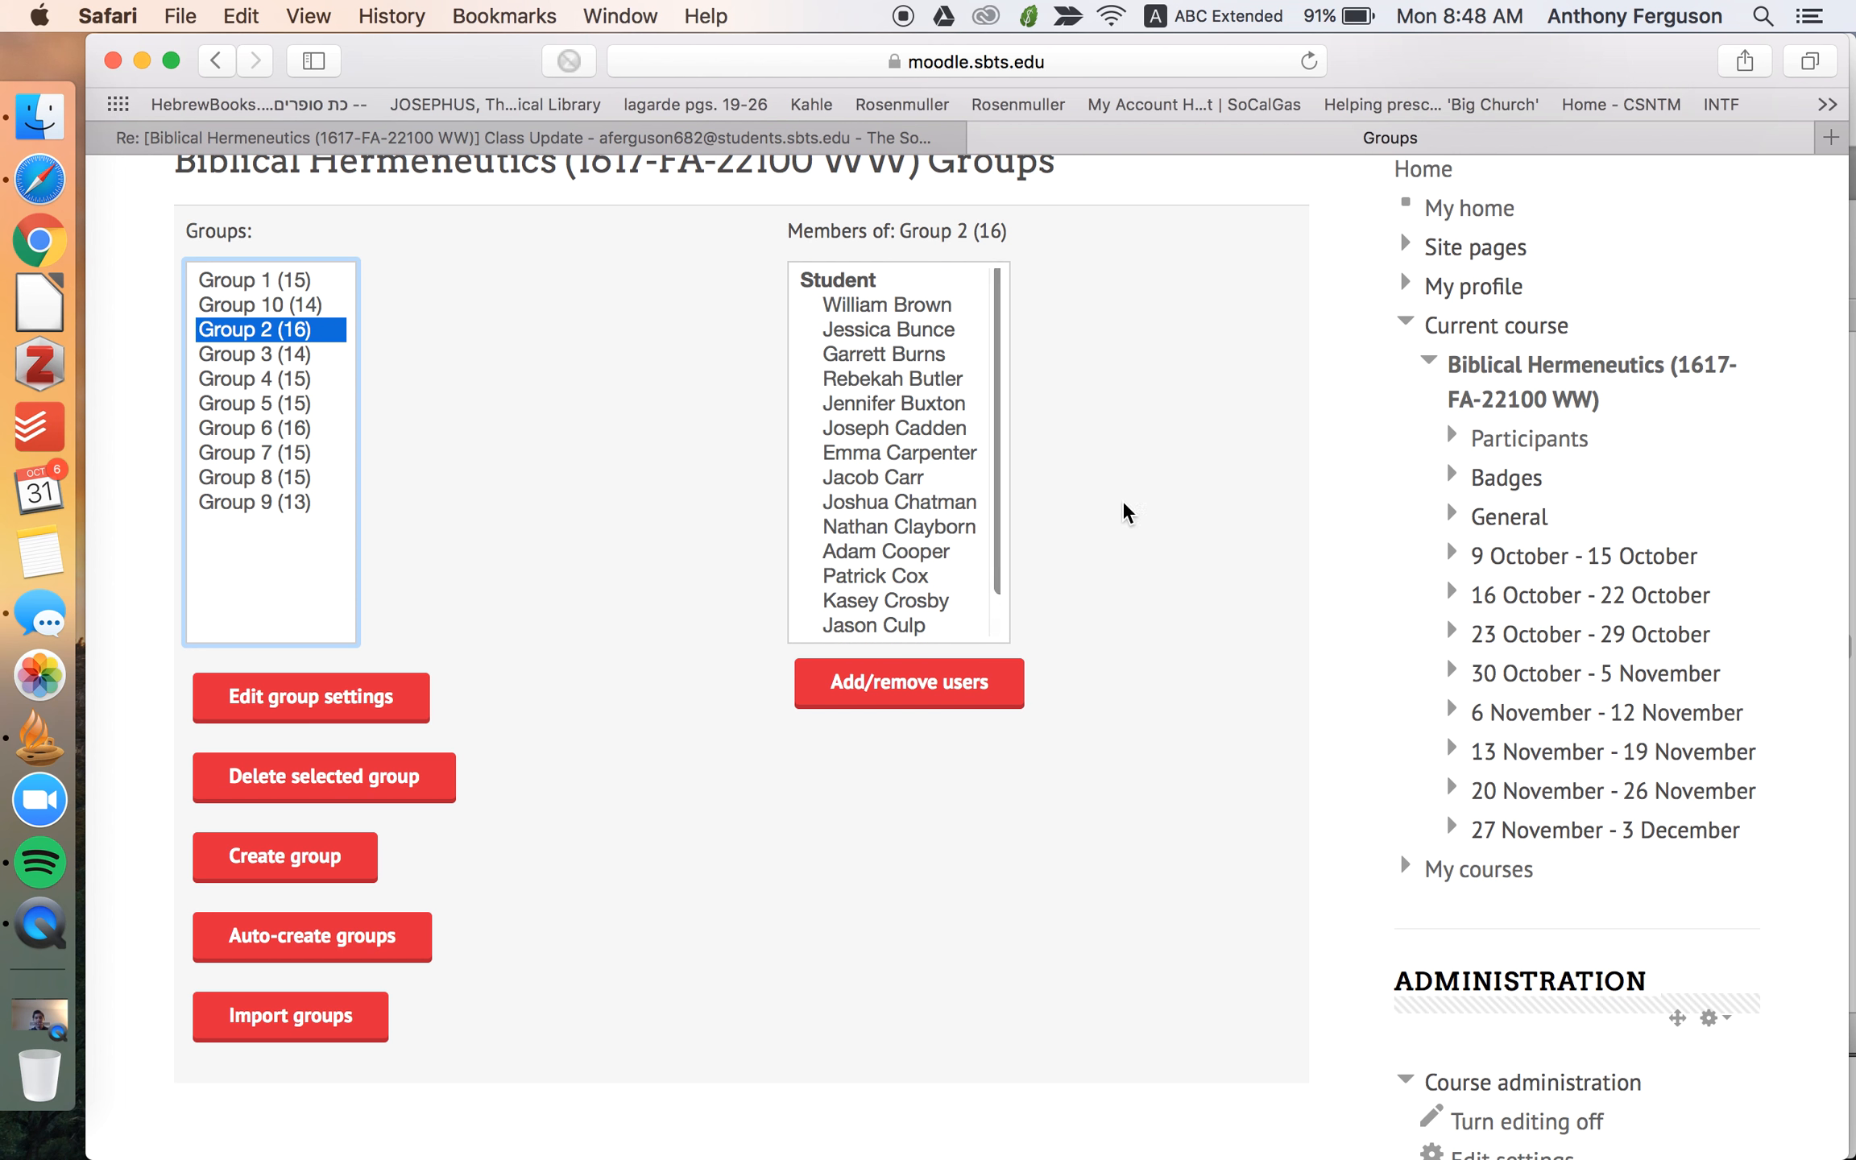
# - Reopen the Book Review Upload Link assignment from the course's assignments list and bring up its submissions for grading
pyautogui.scroll(-10, 1132, 516)
pyautogui.scroll(-5, 1136, 520)
pyautogui.click(1505, 441)
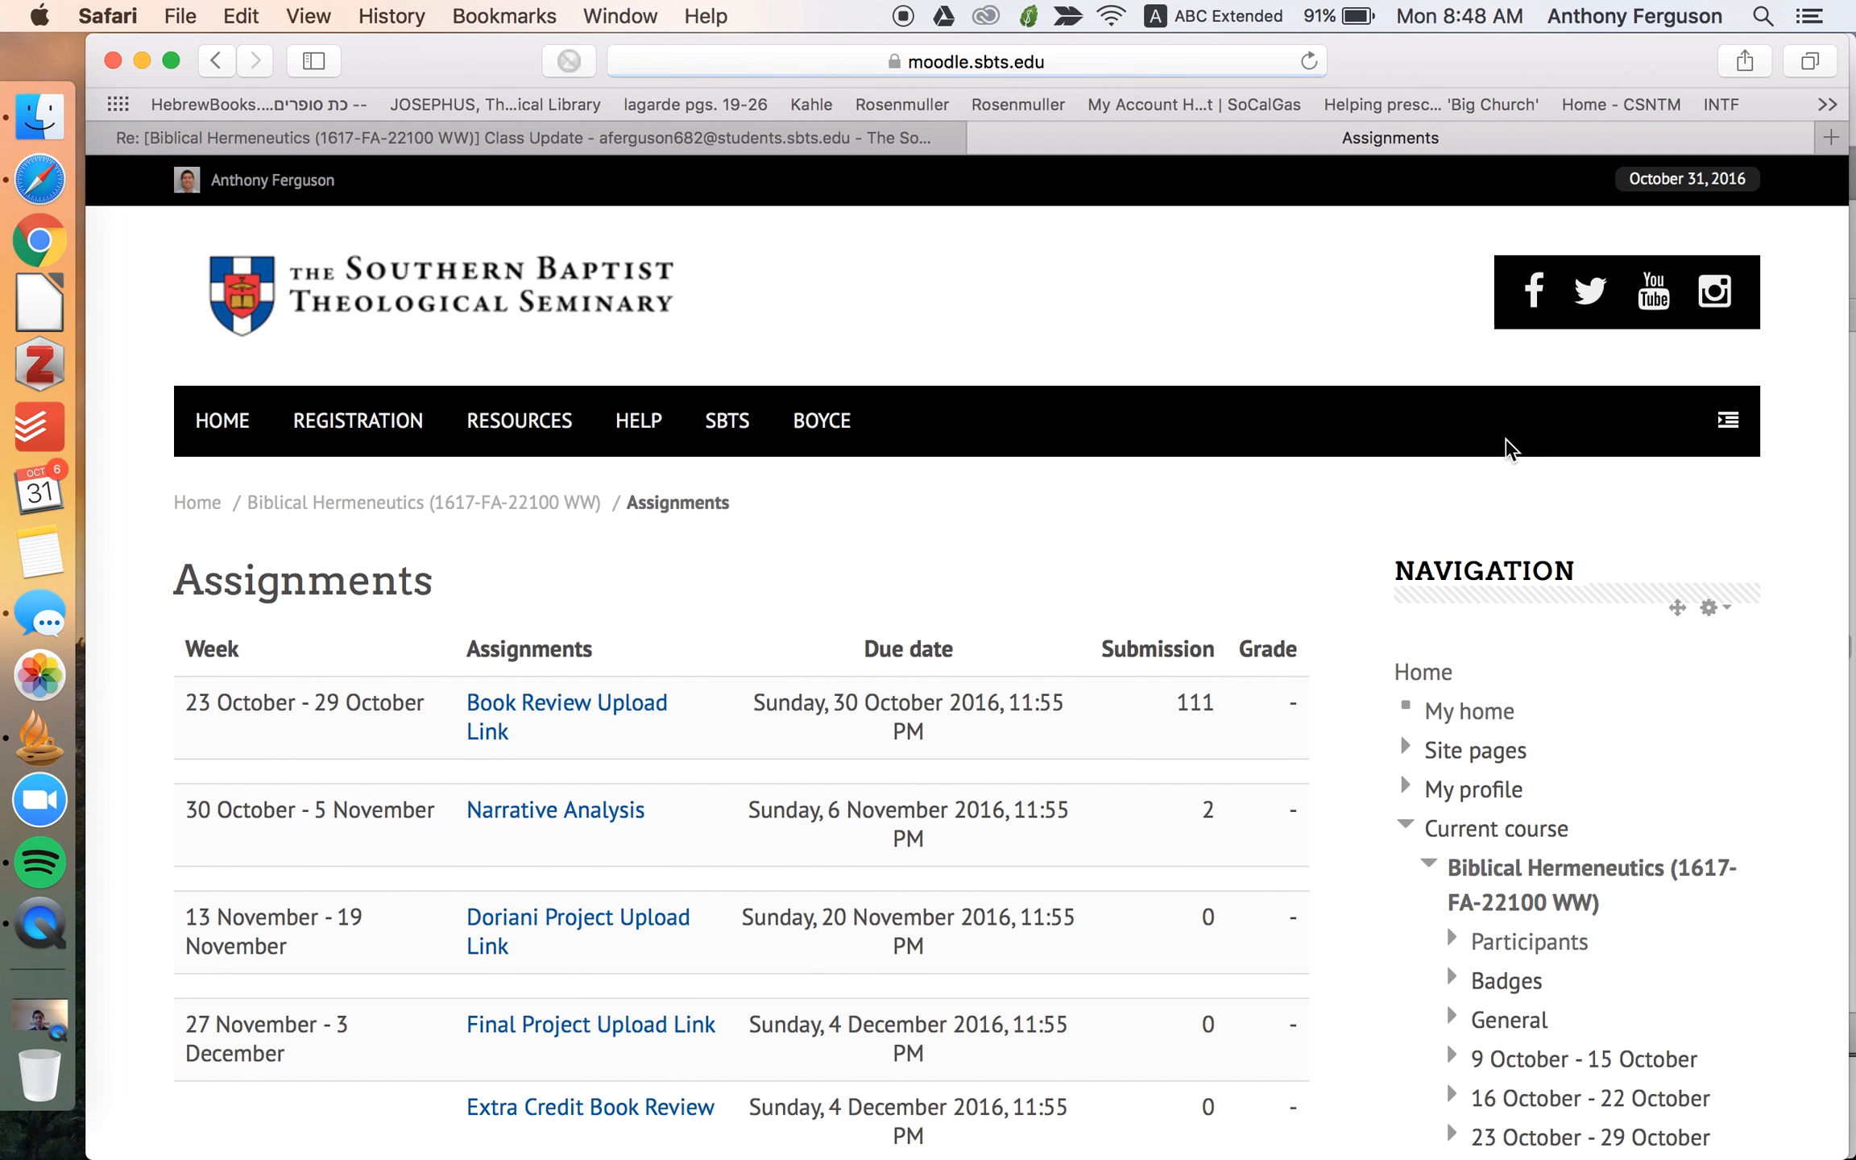
pyautogui.scroll(-4, 1504, 443)
pyautogui.click(543, 413)
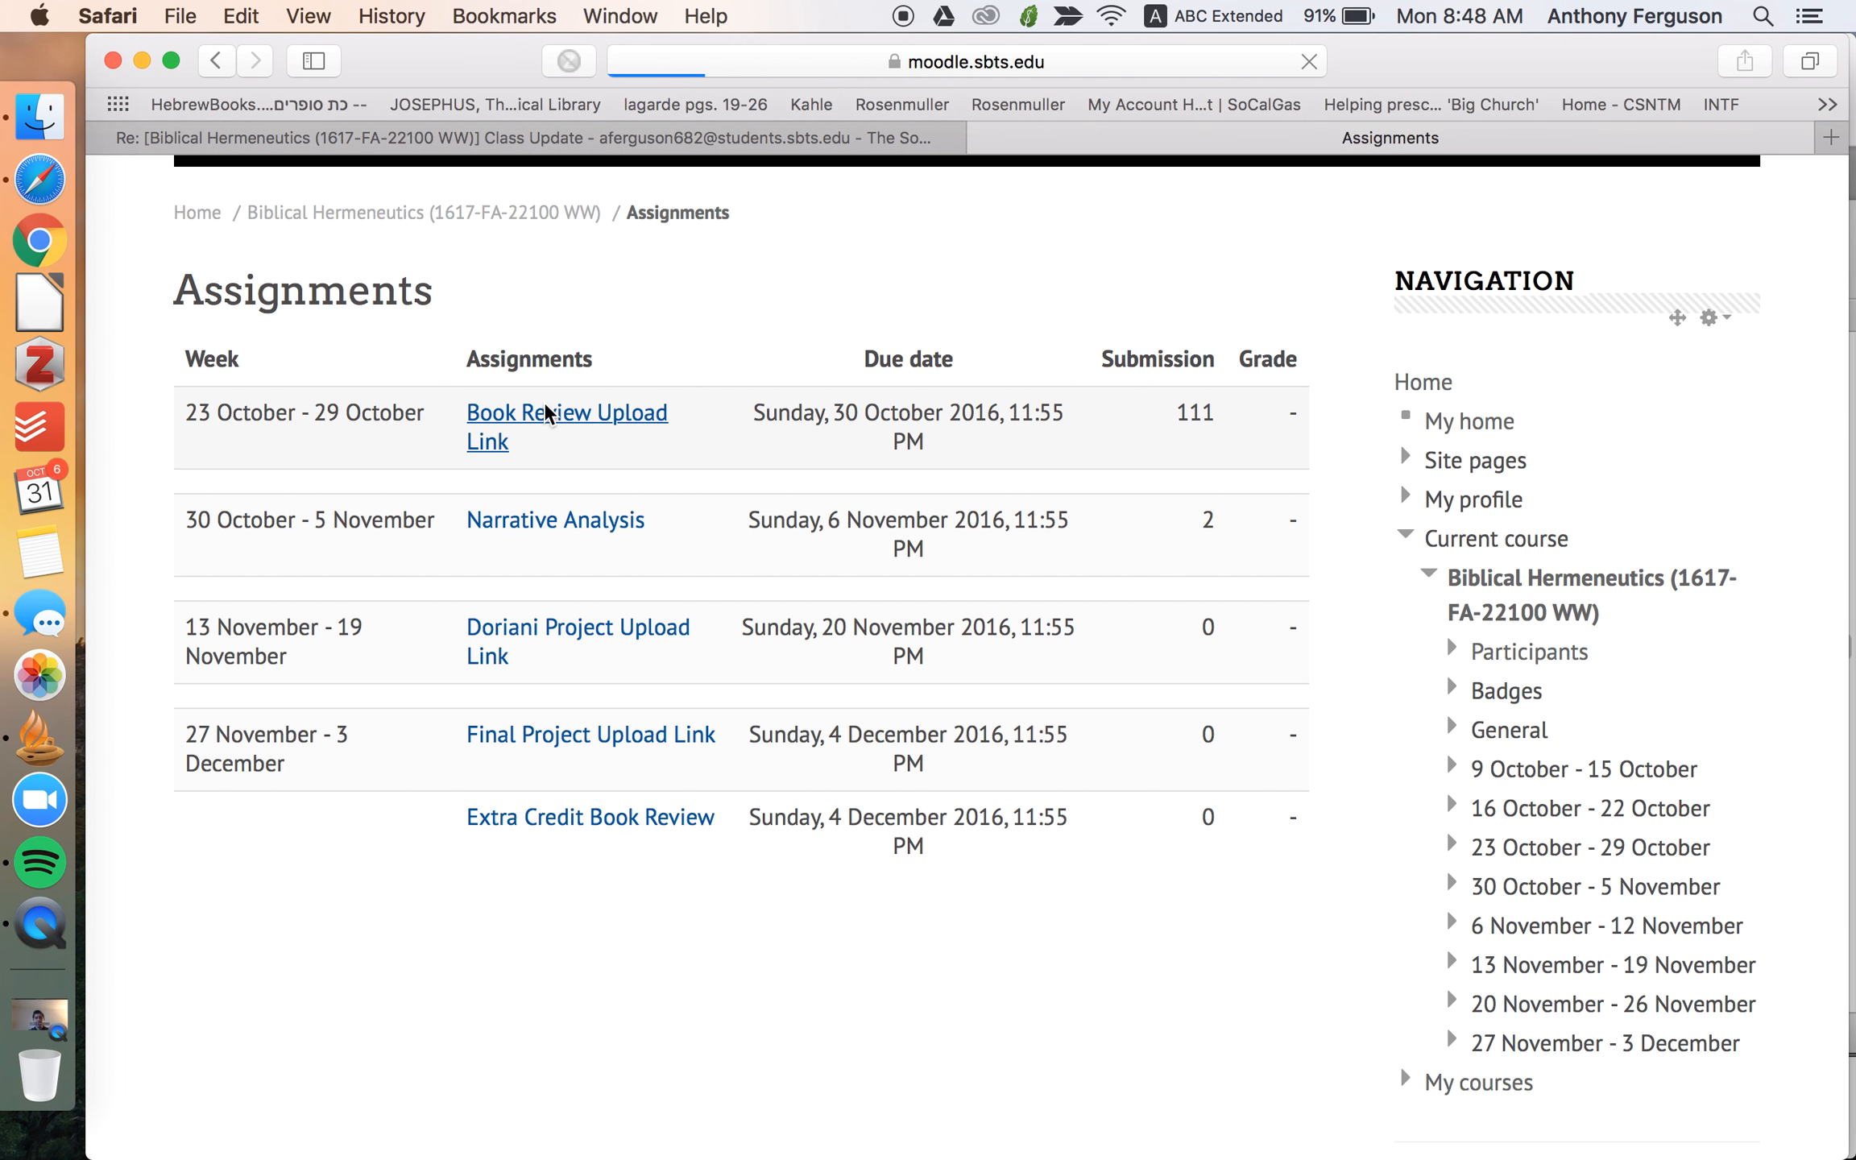
pyautogui.scroll(-5, 546, 412)
pyautogui.click(748, 780)
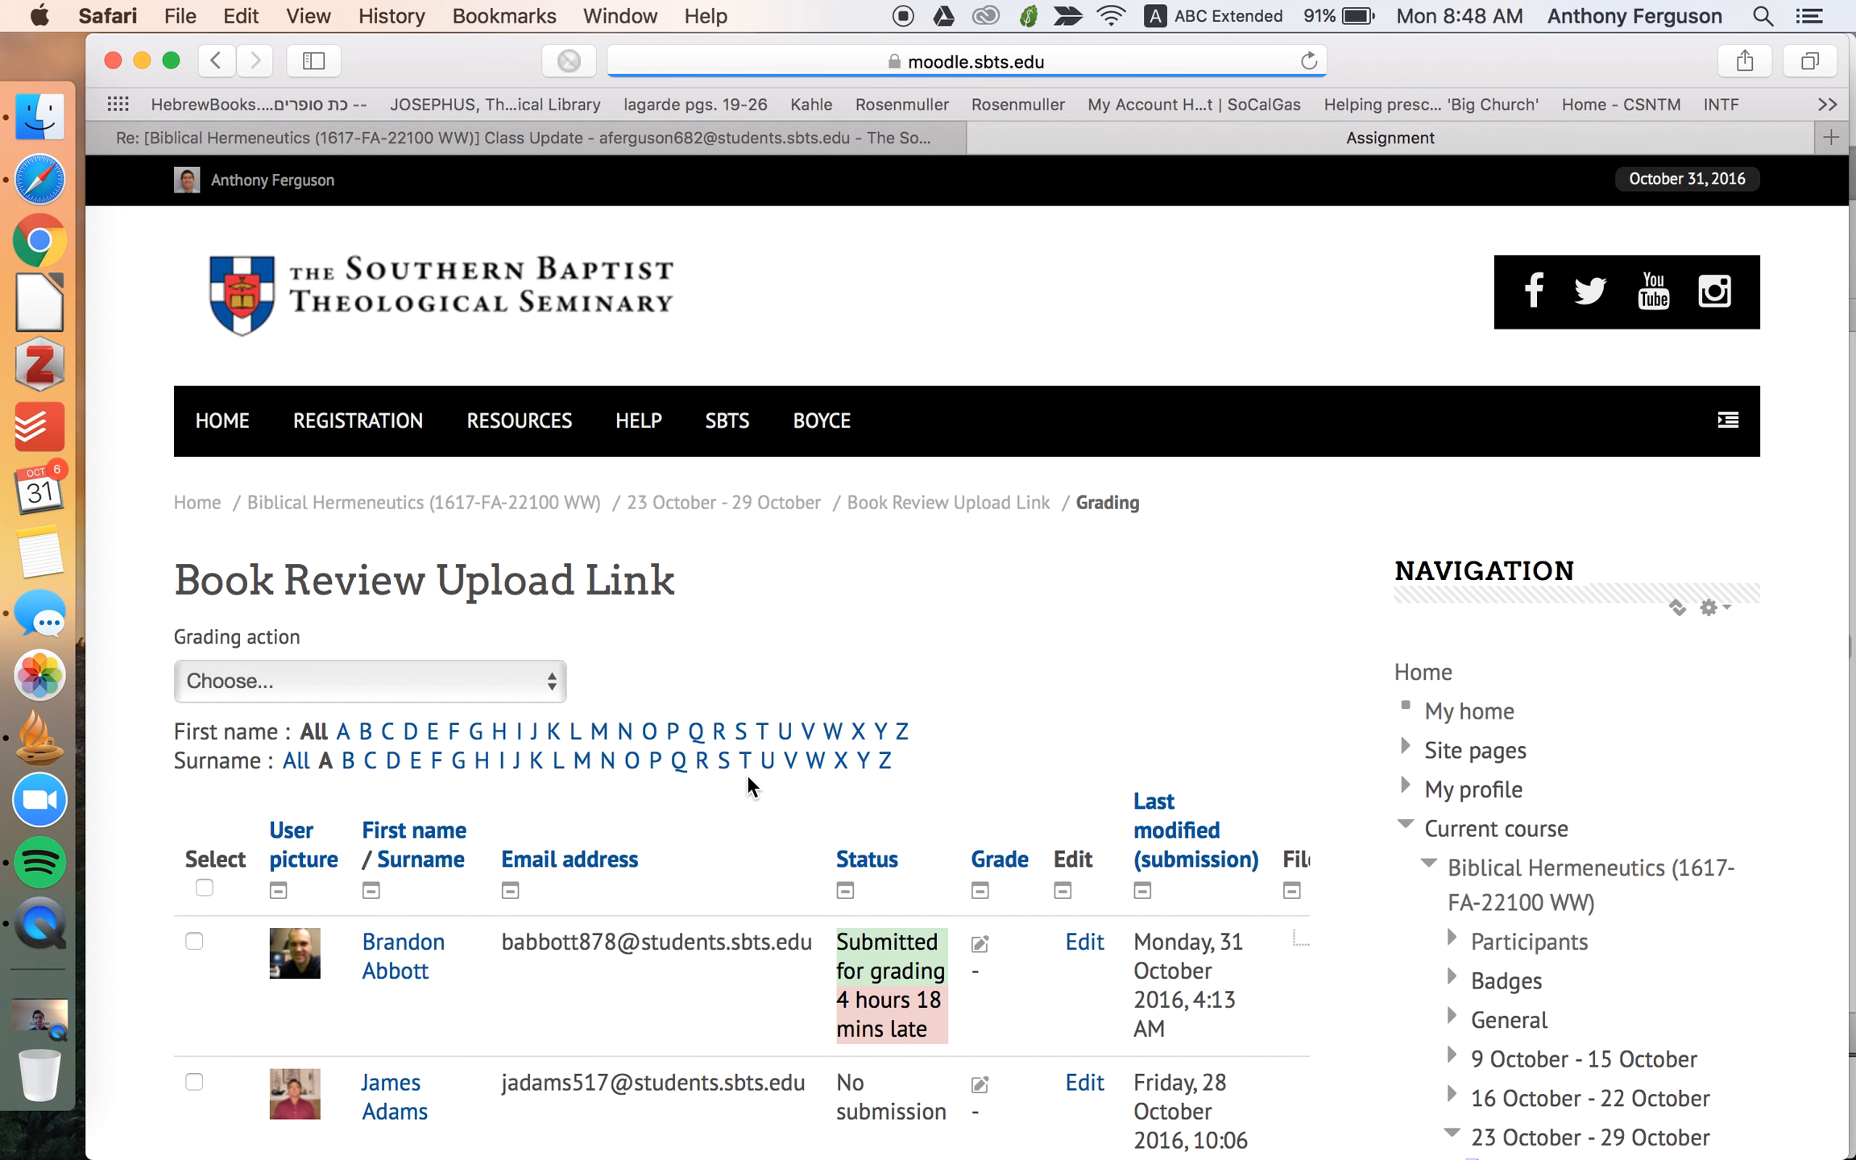
pyautogui.scroll(-4, 747, 775)
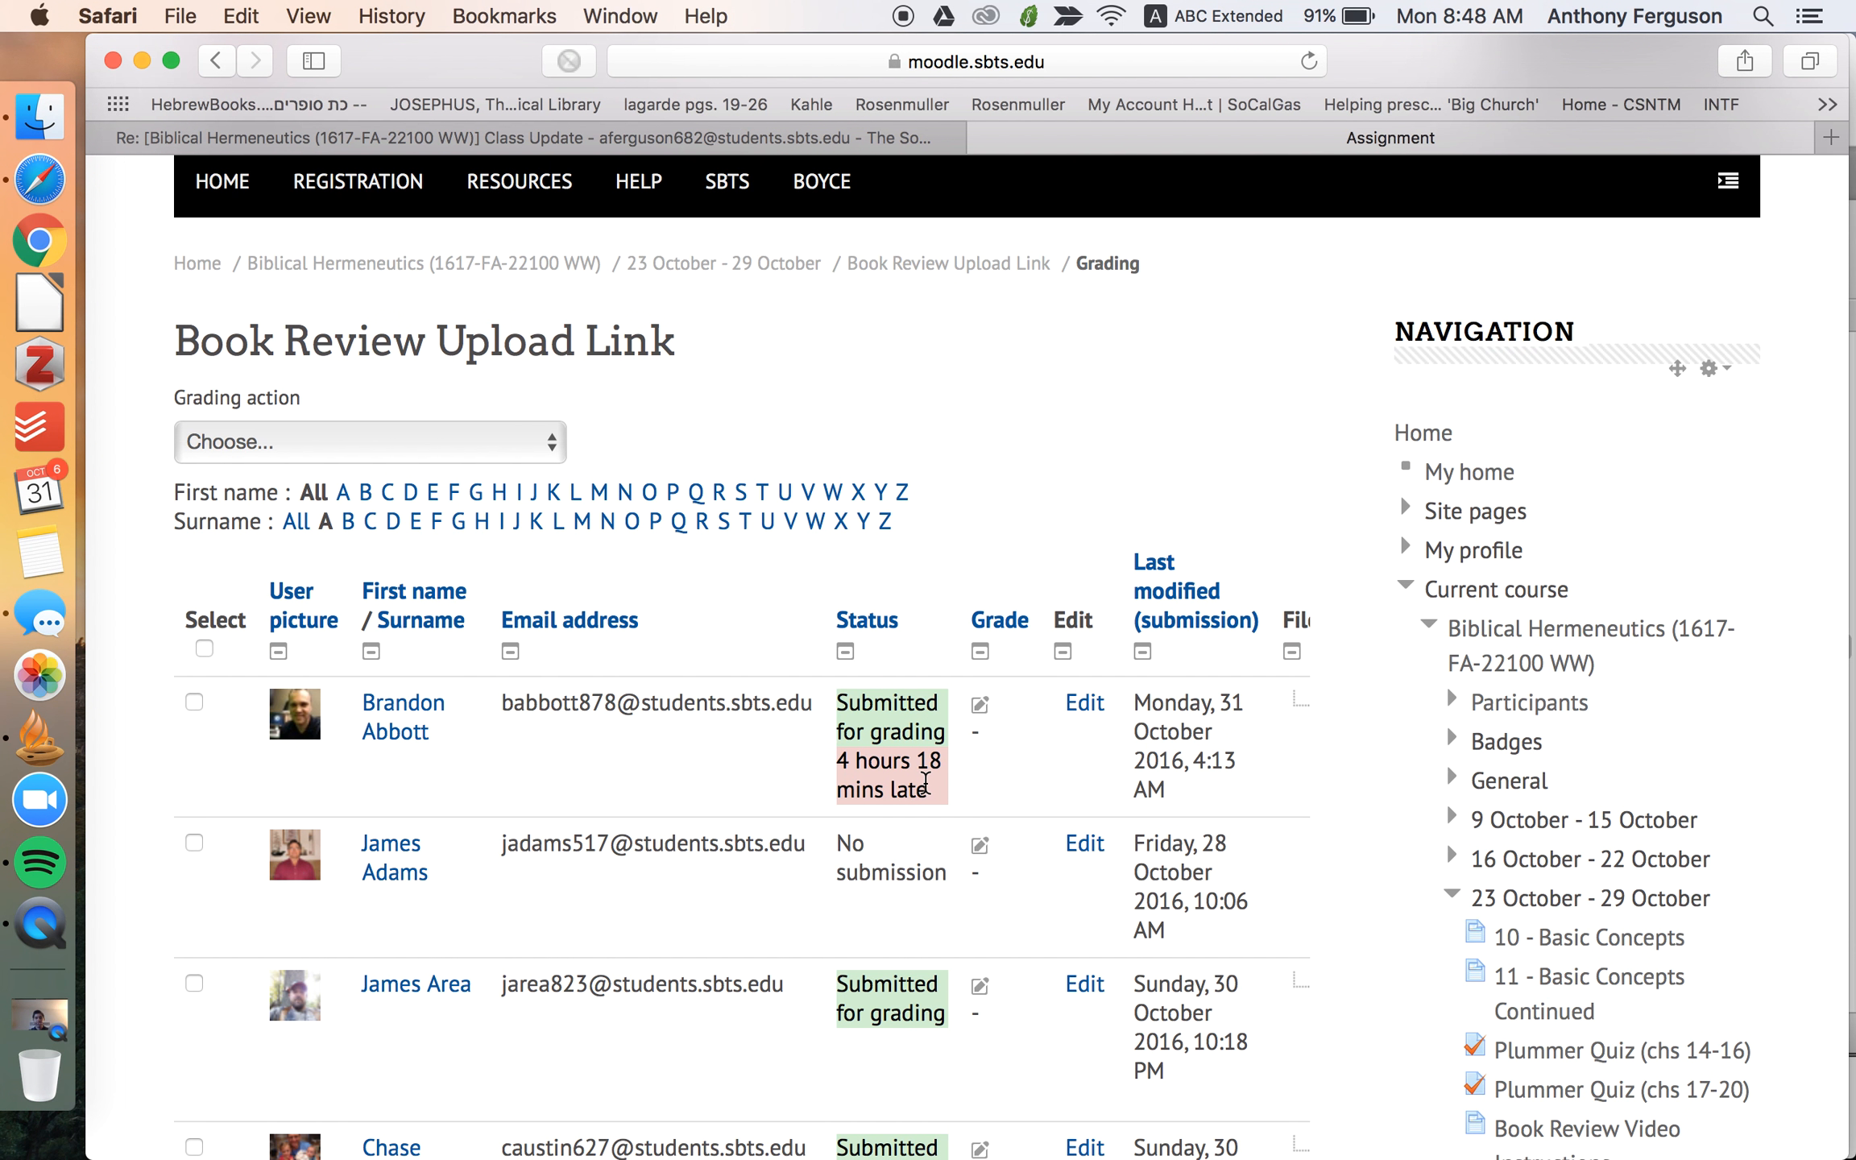
# - Open the first listed student's grading page, download from eden to the new jerusalem.docx, and open it full screen in Word
pyautogui.click(980, 708)
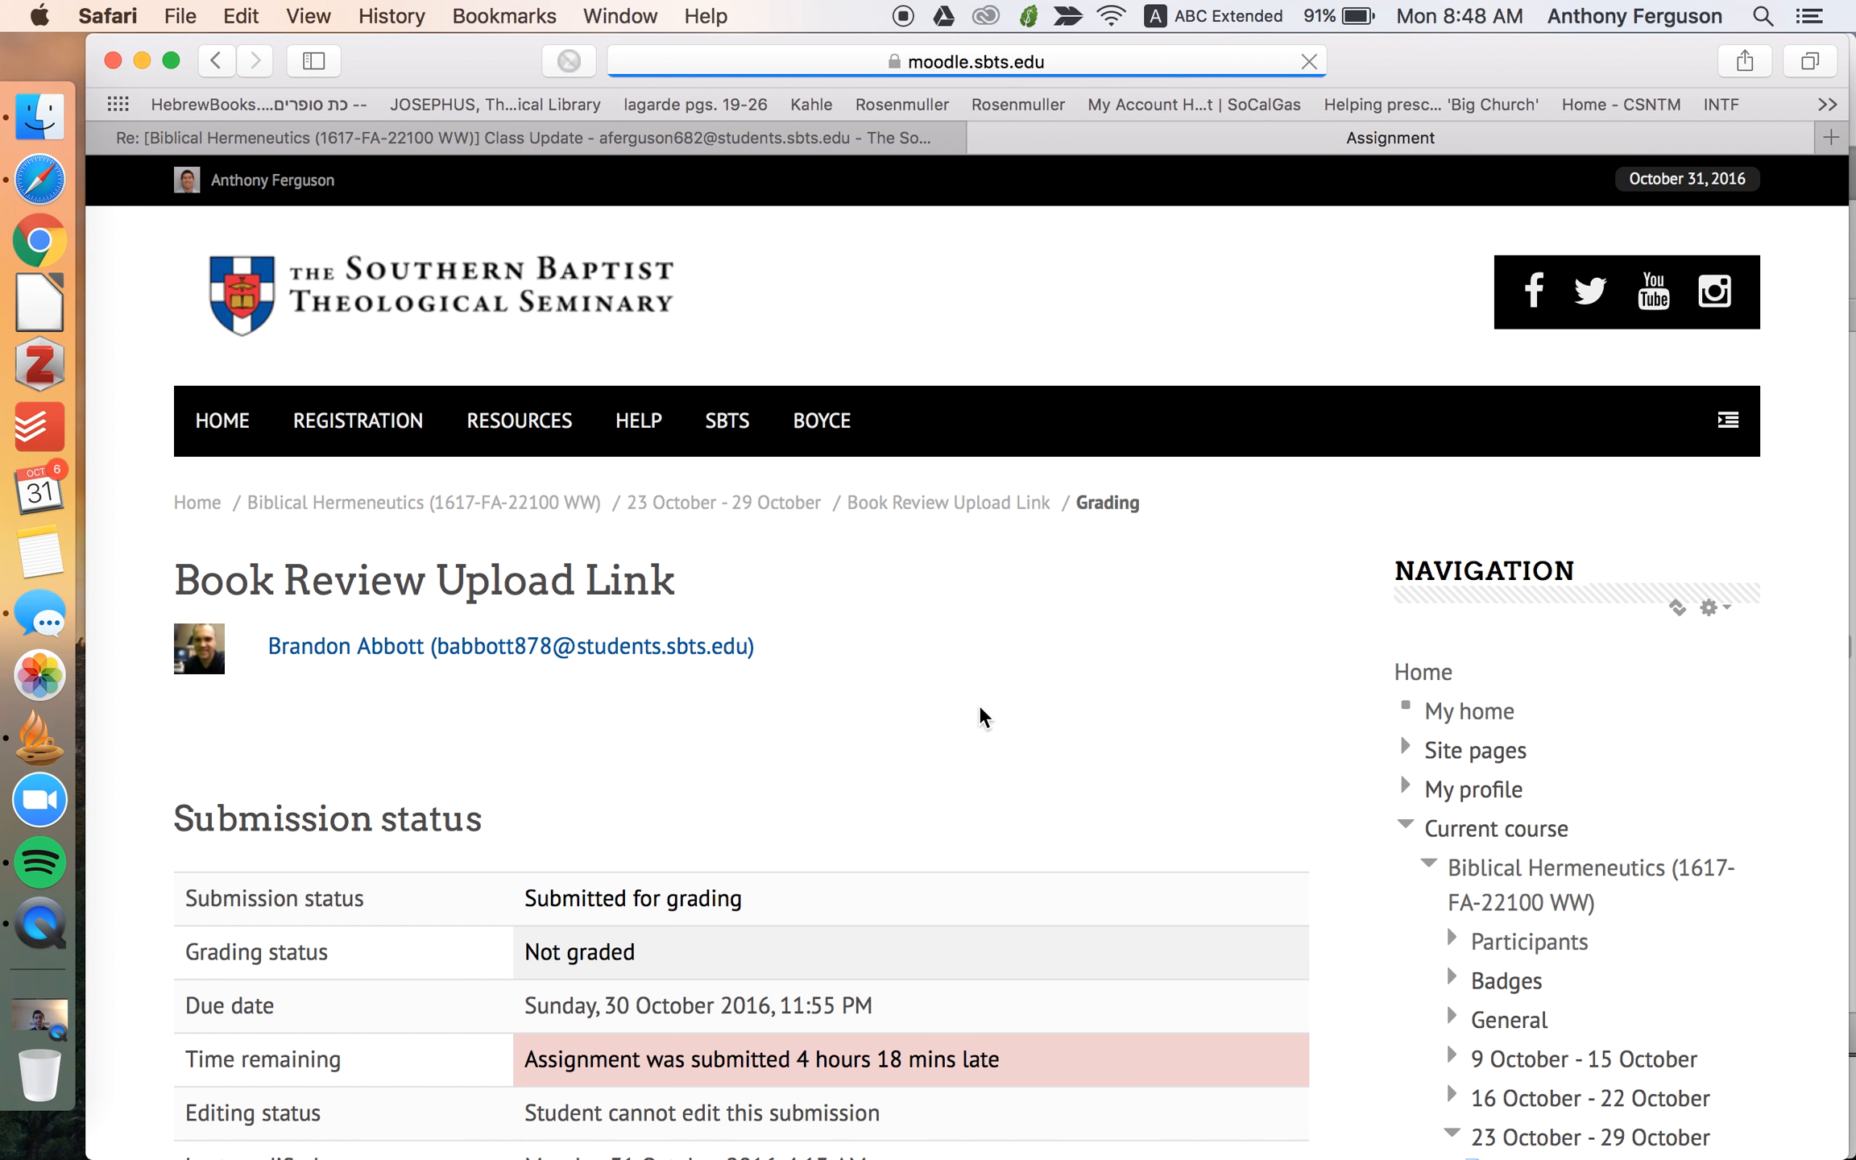
pyautogui.scroll(-7, 982, 713)
pyautogui.click(848, 606)
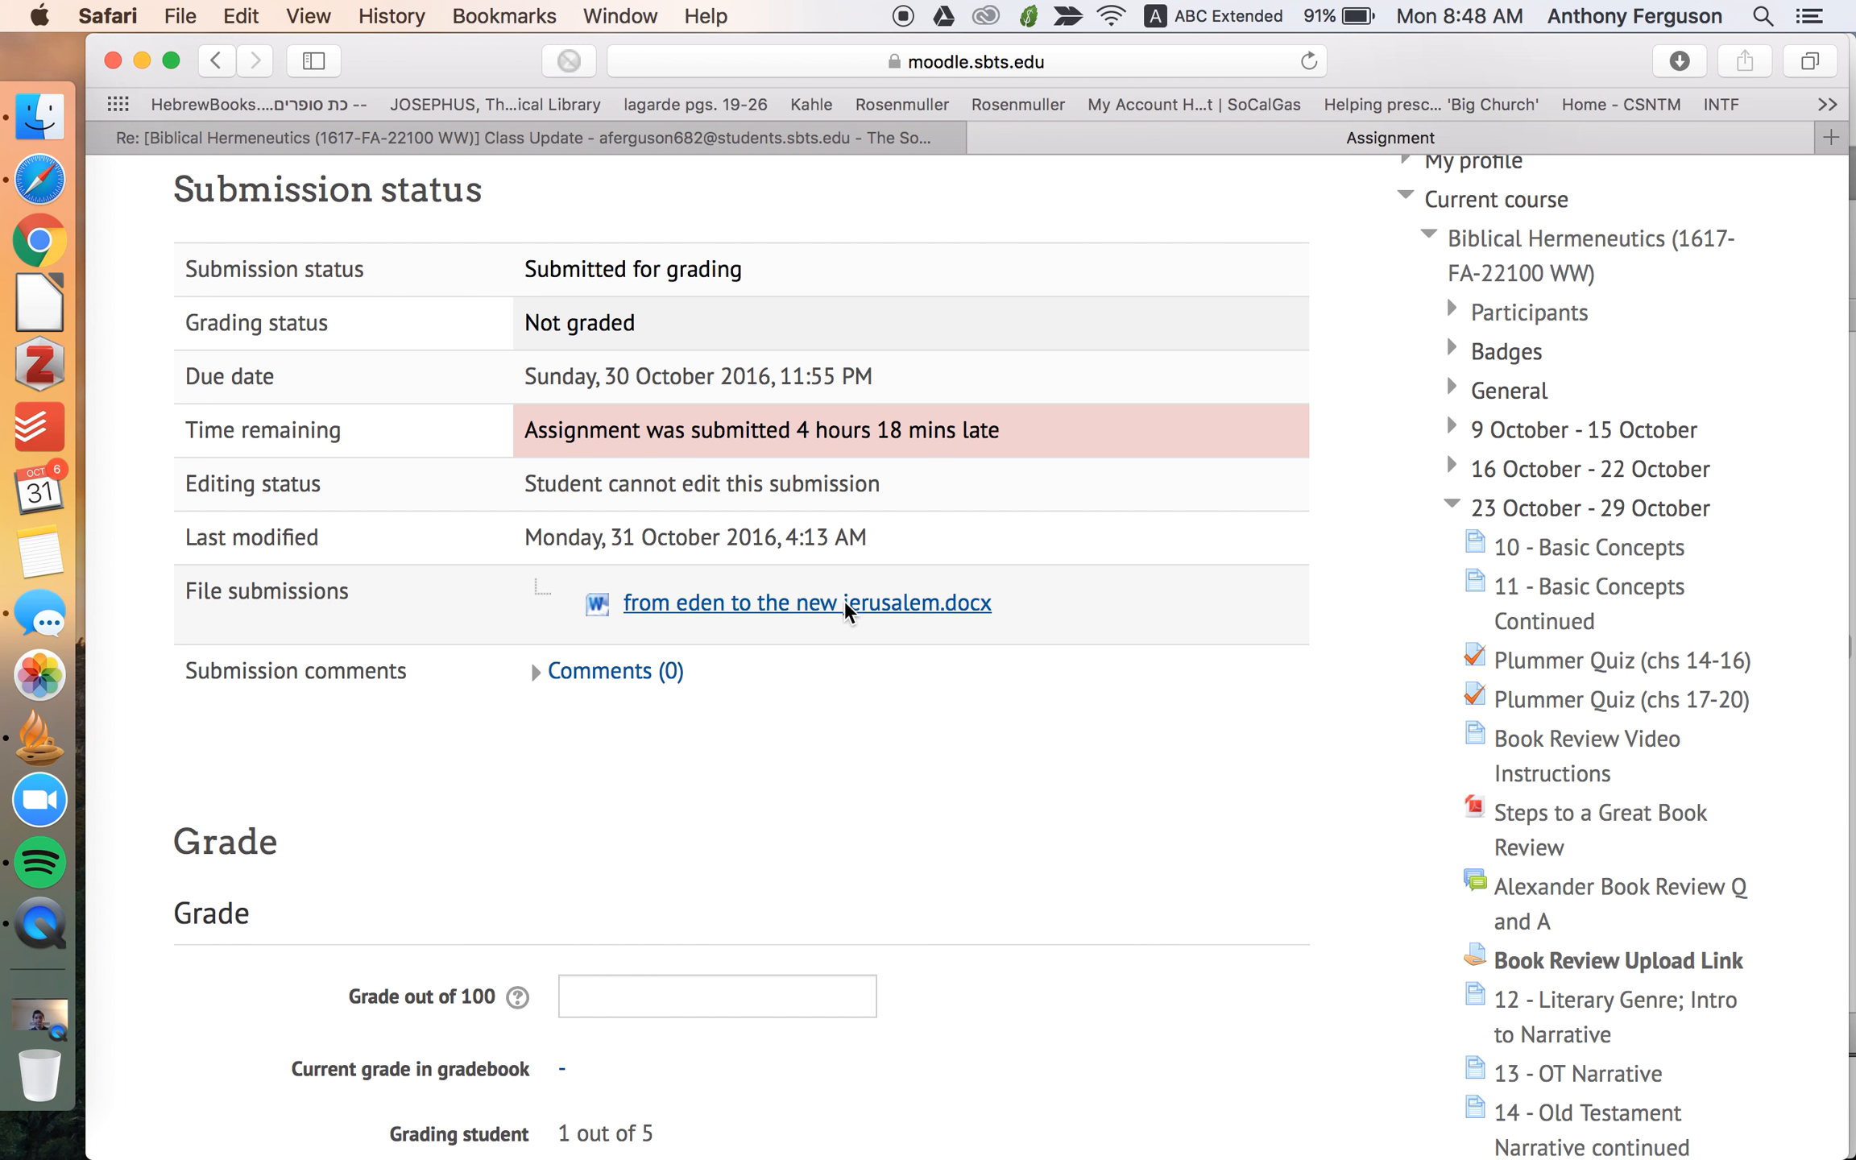
pyautogui.click(1680, 61)
pyautogui.doubleClick(1582, 171)
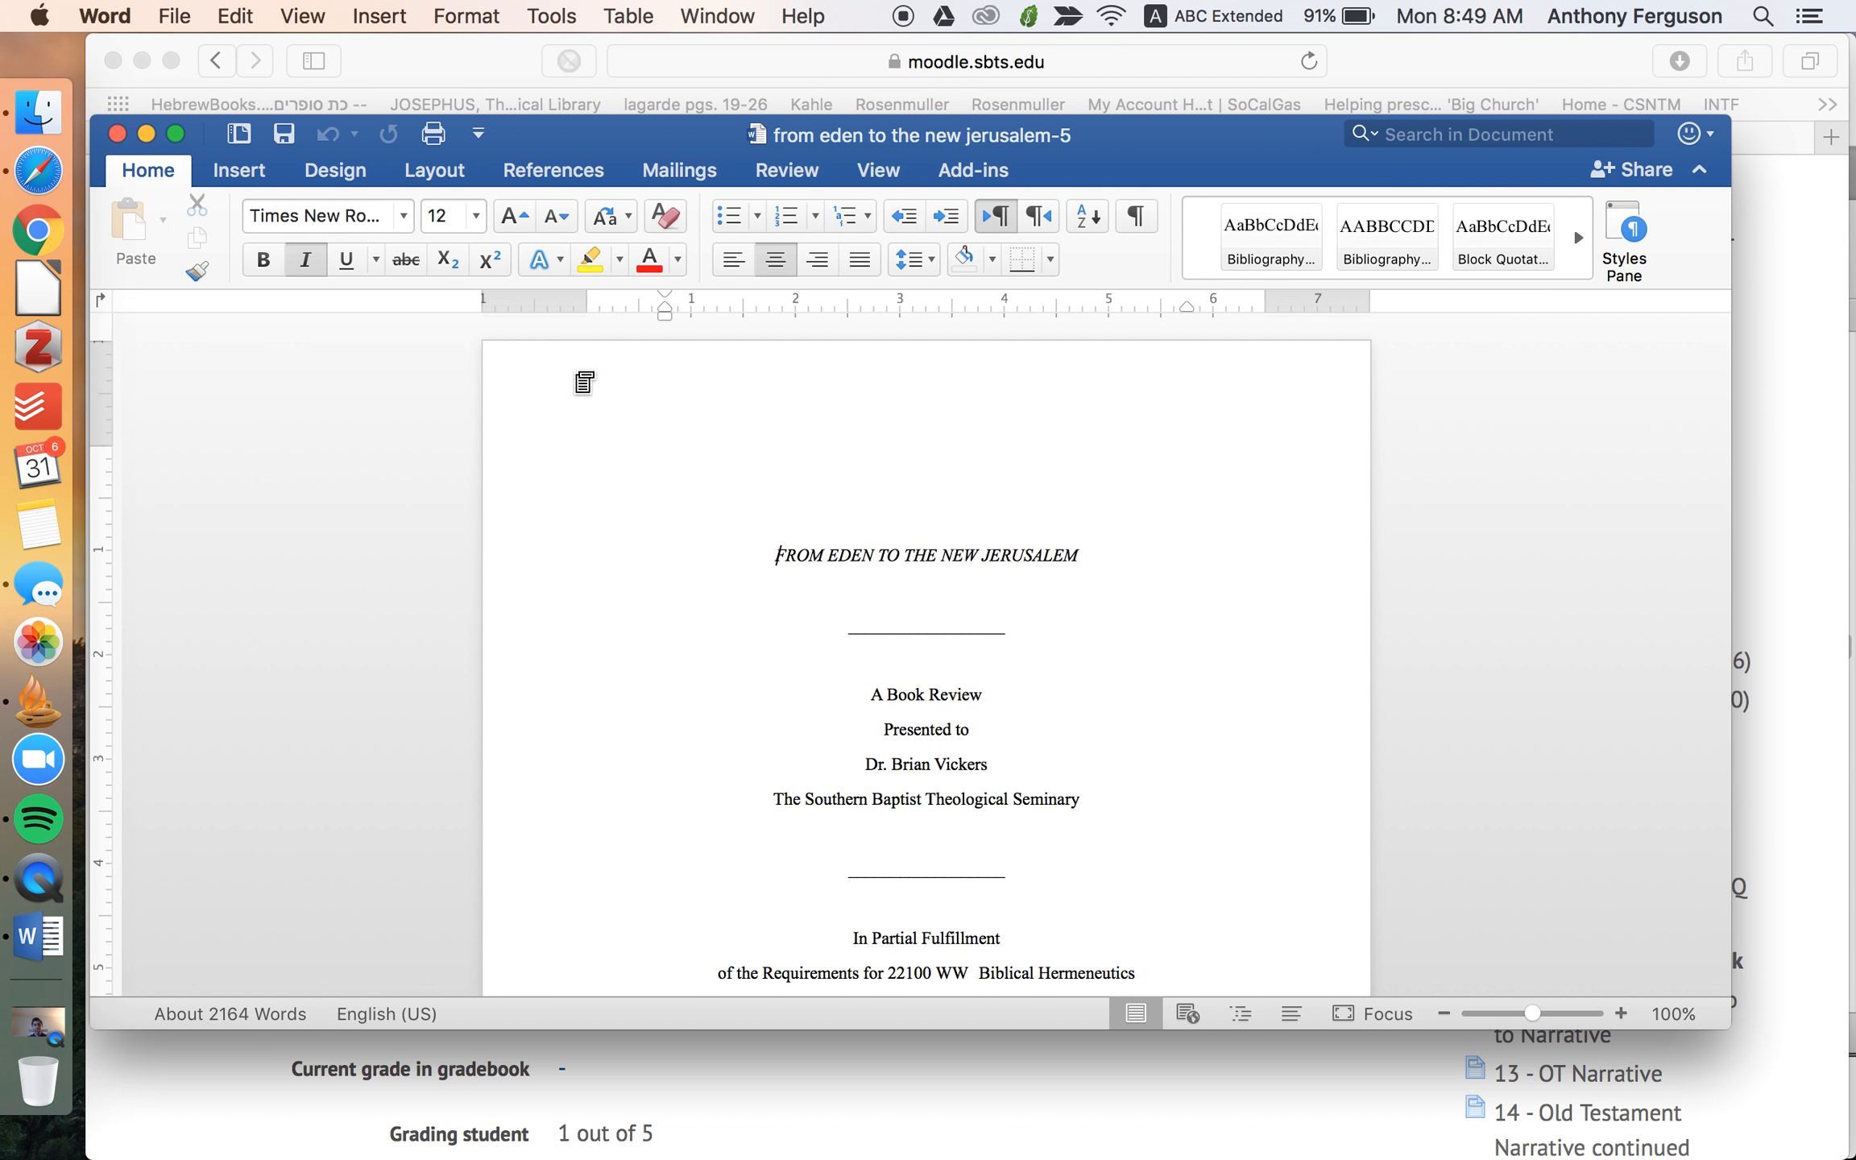
pyautogui.click(175, 133)
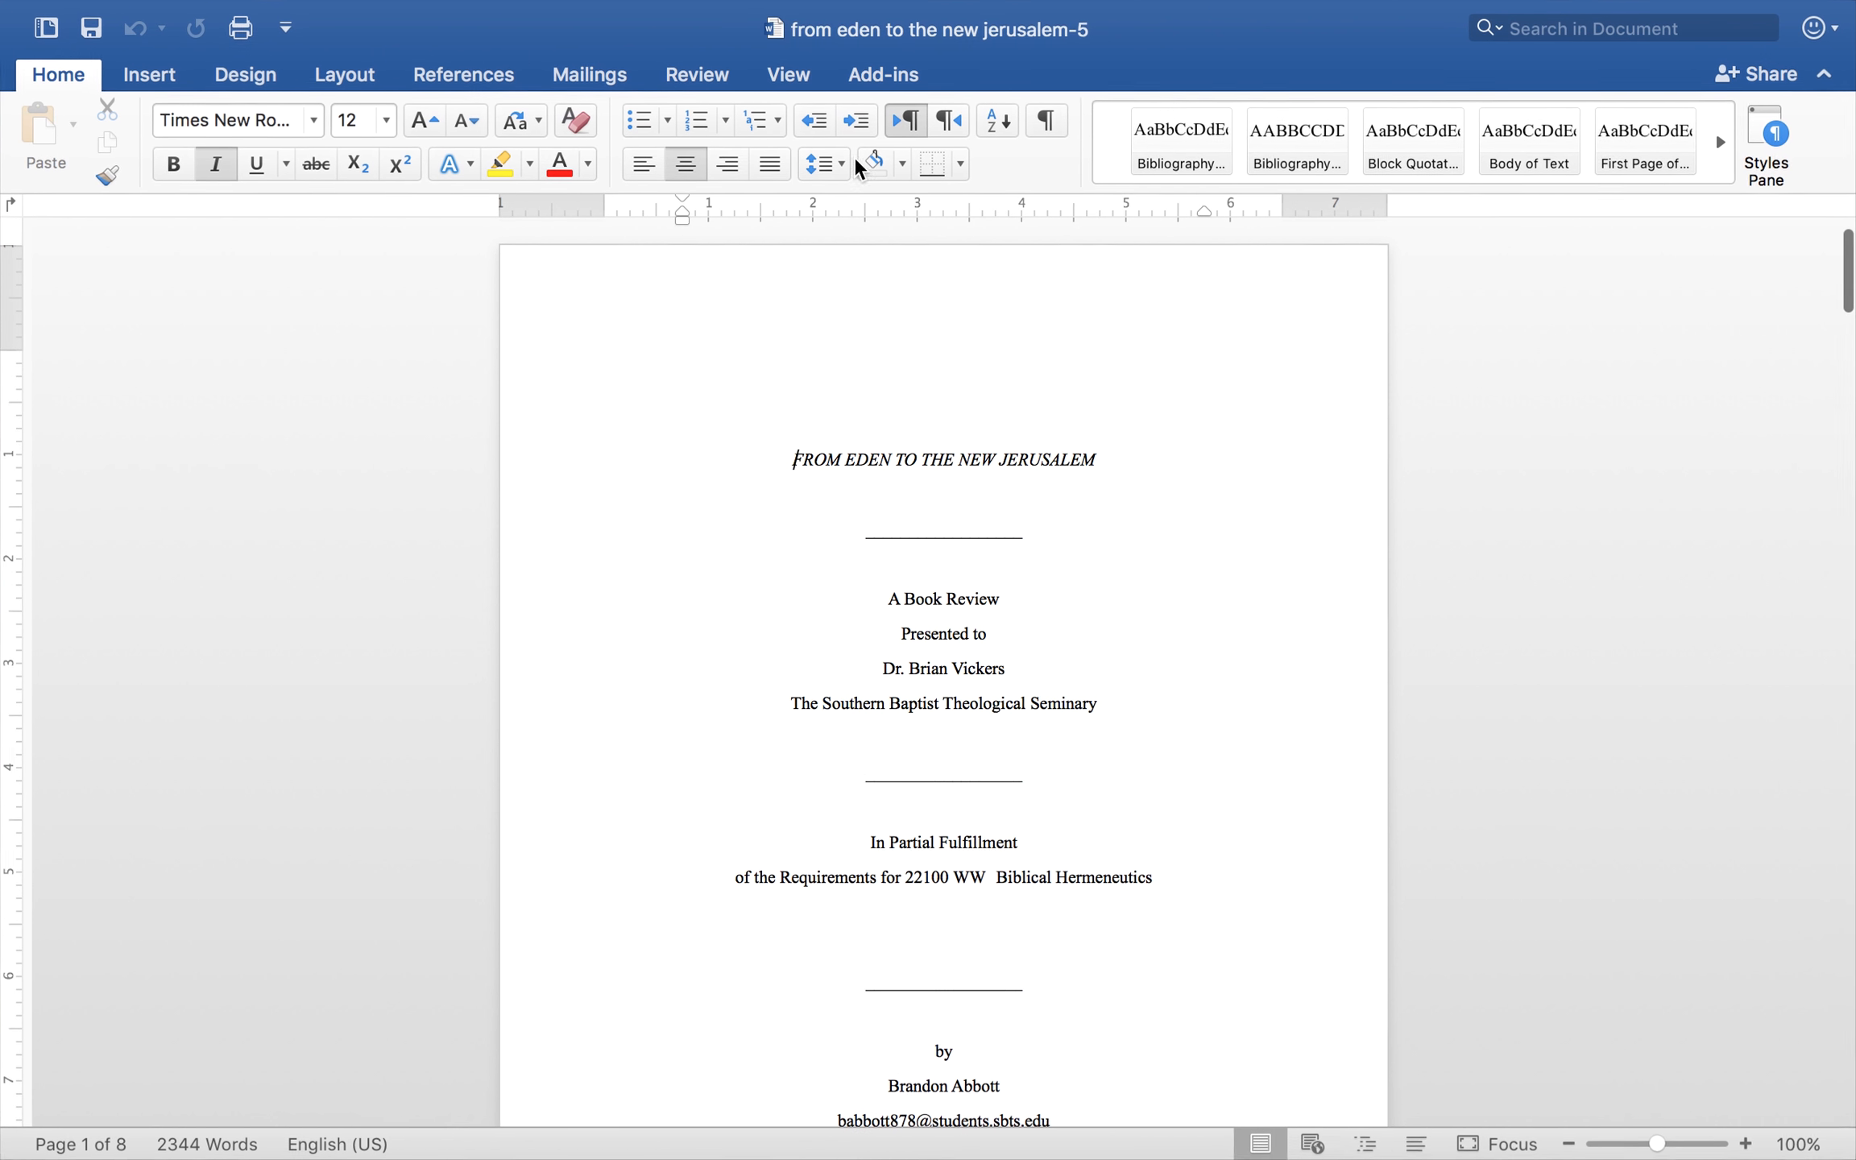
# - Add the comment "Great job identifying the thesis." to the two questions about earth and human life in the Introduction
pyautogui.click(698, 75)
pyautogui.scroll(-10, 1230, 370)
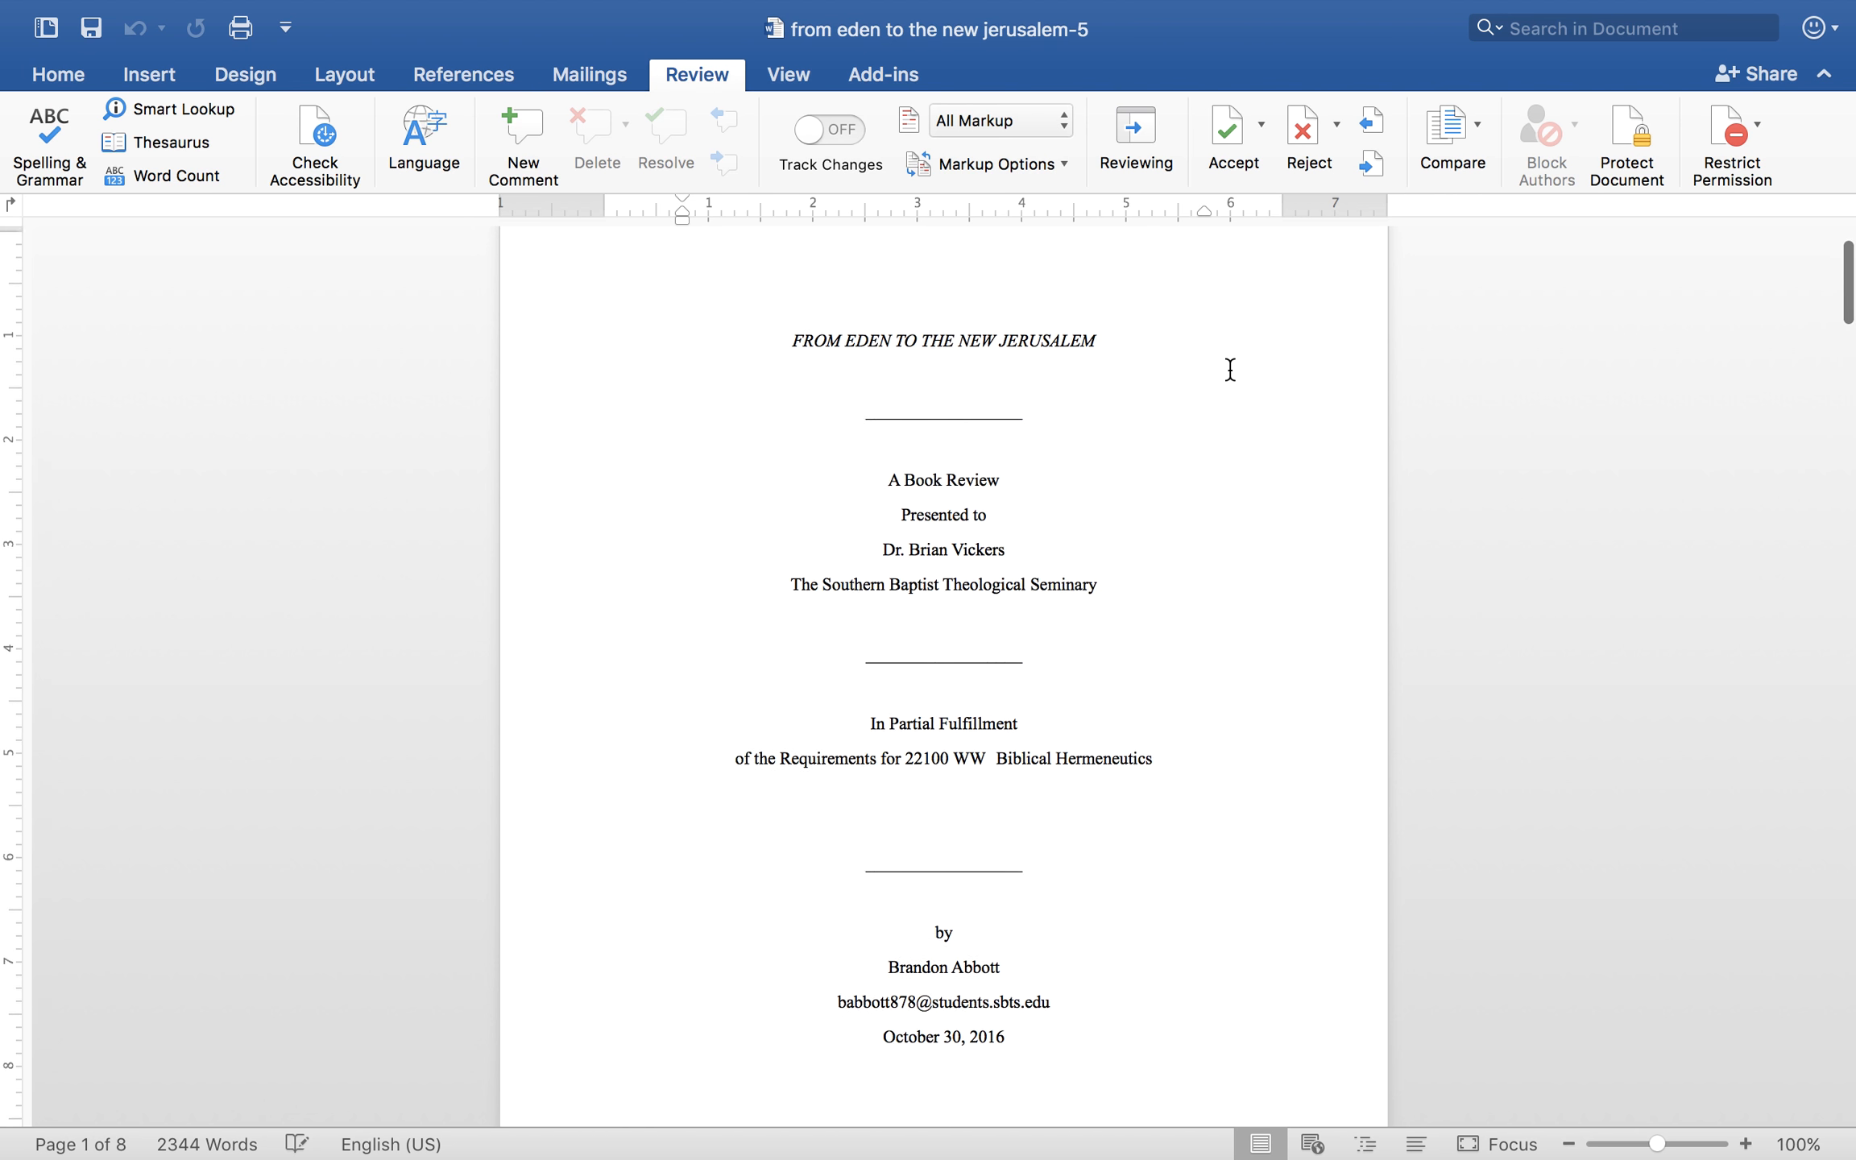
pyautogui.scroll(-9, 1230, 370)
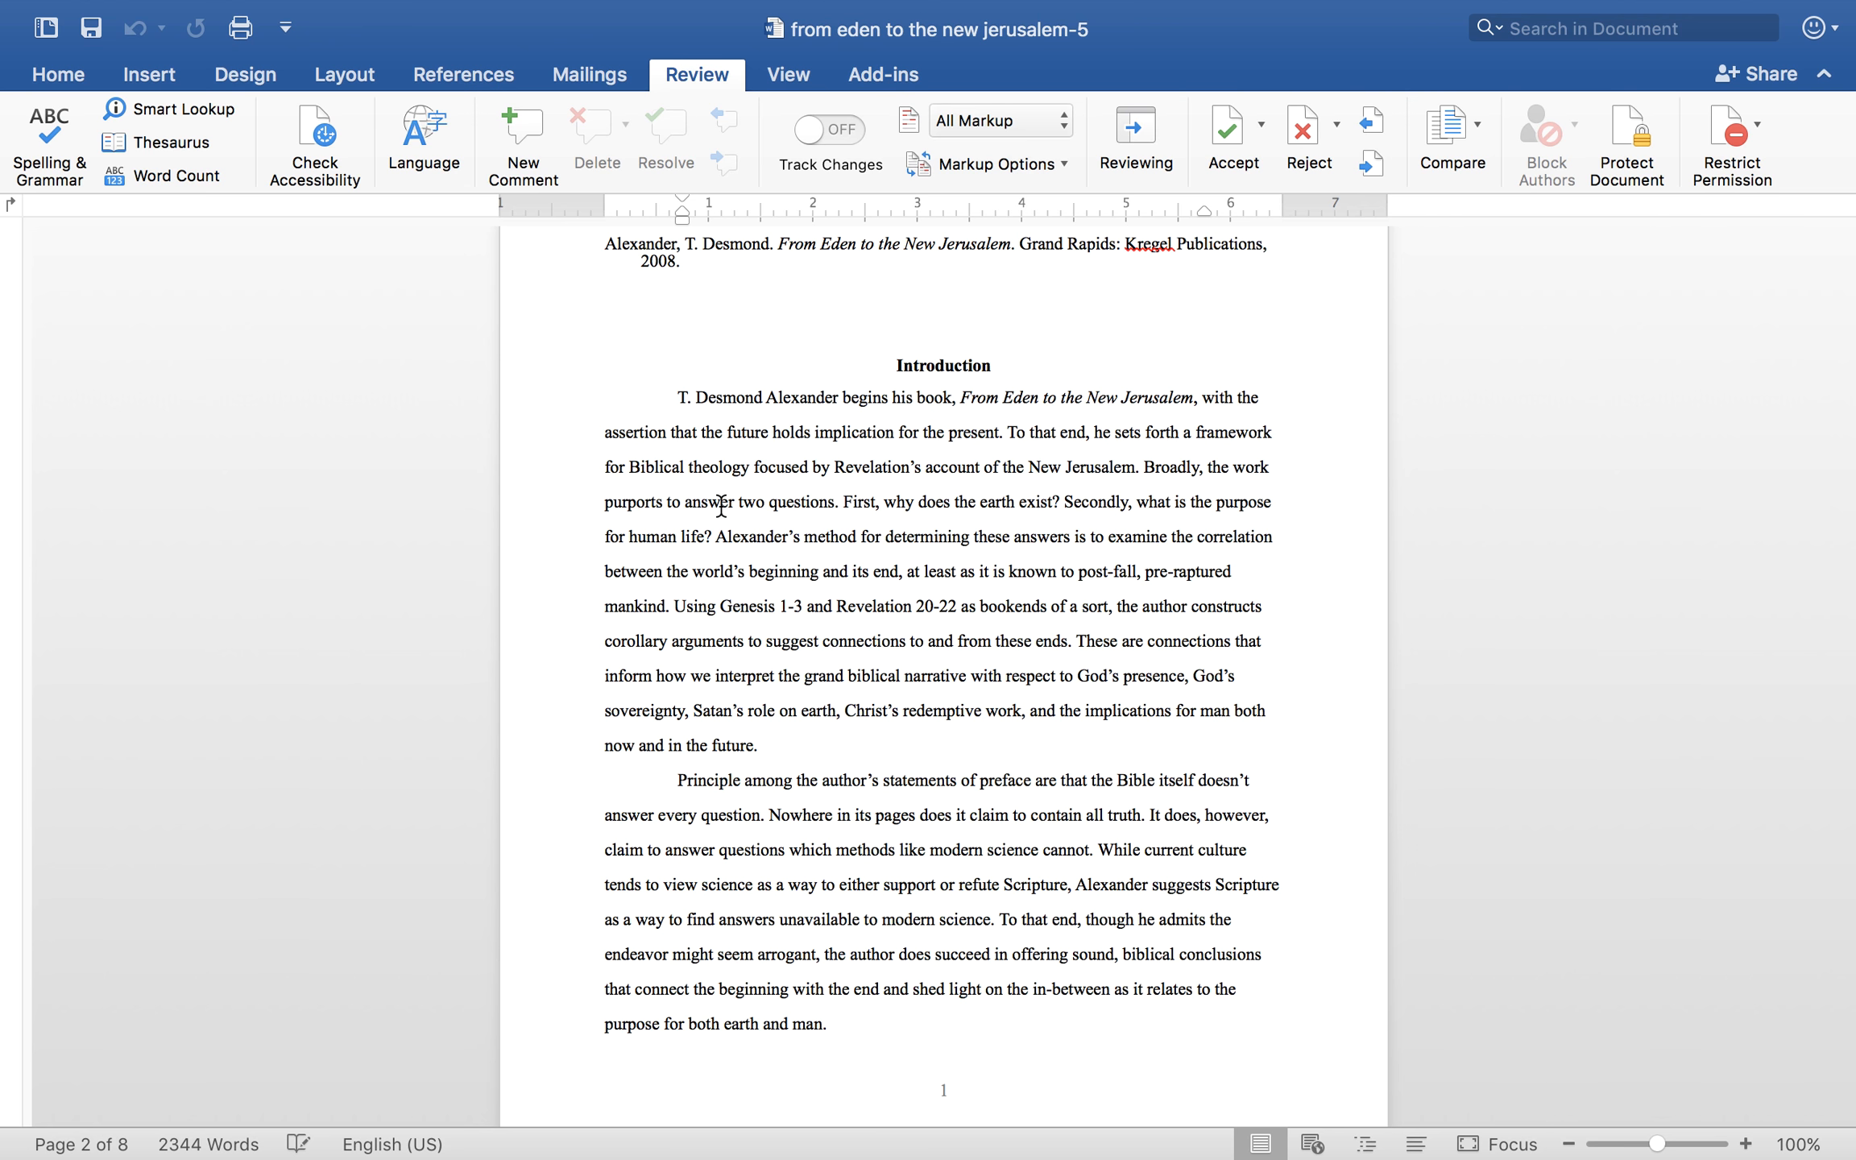
pyautogui.moveTo(850, 508); pyautogui.dragTo(720, 540)
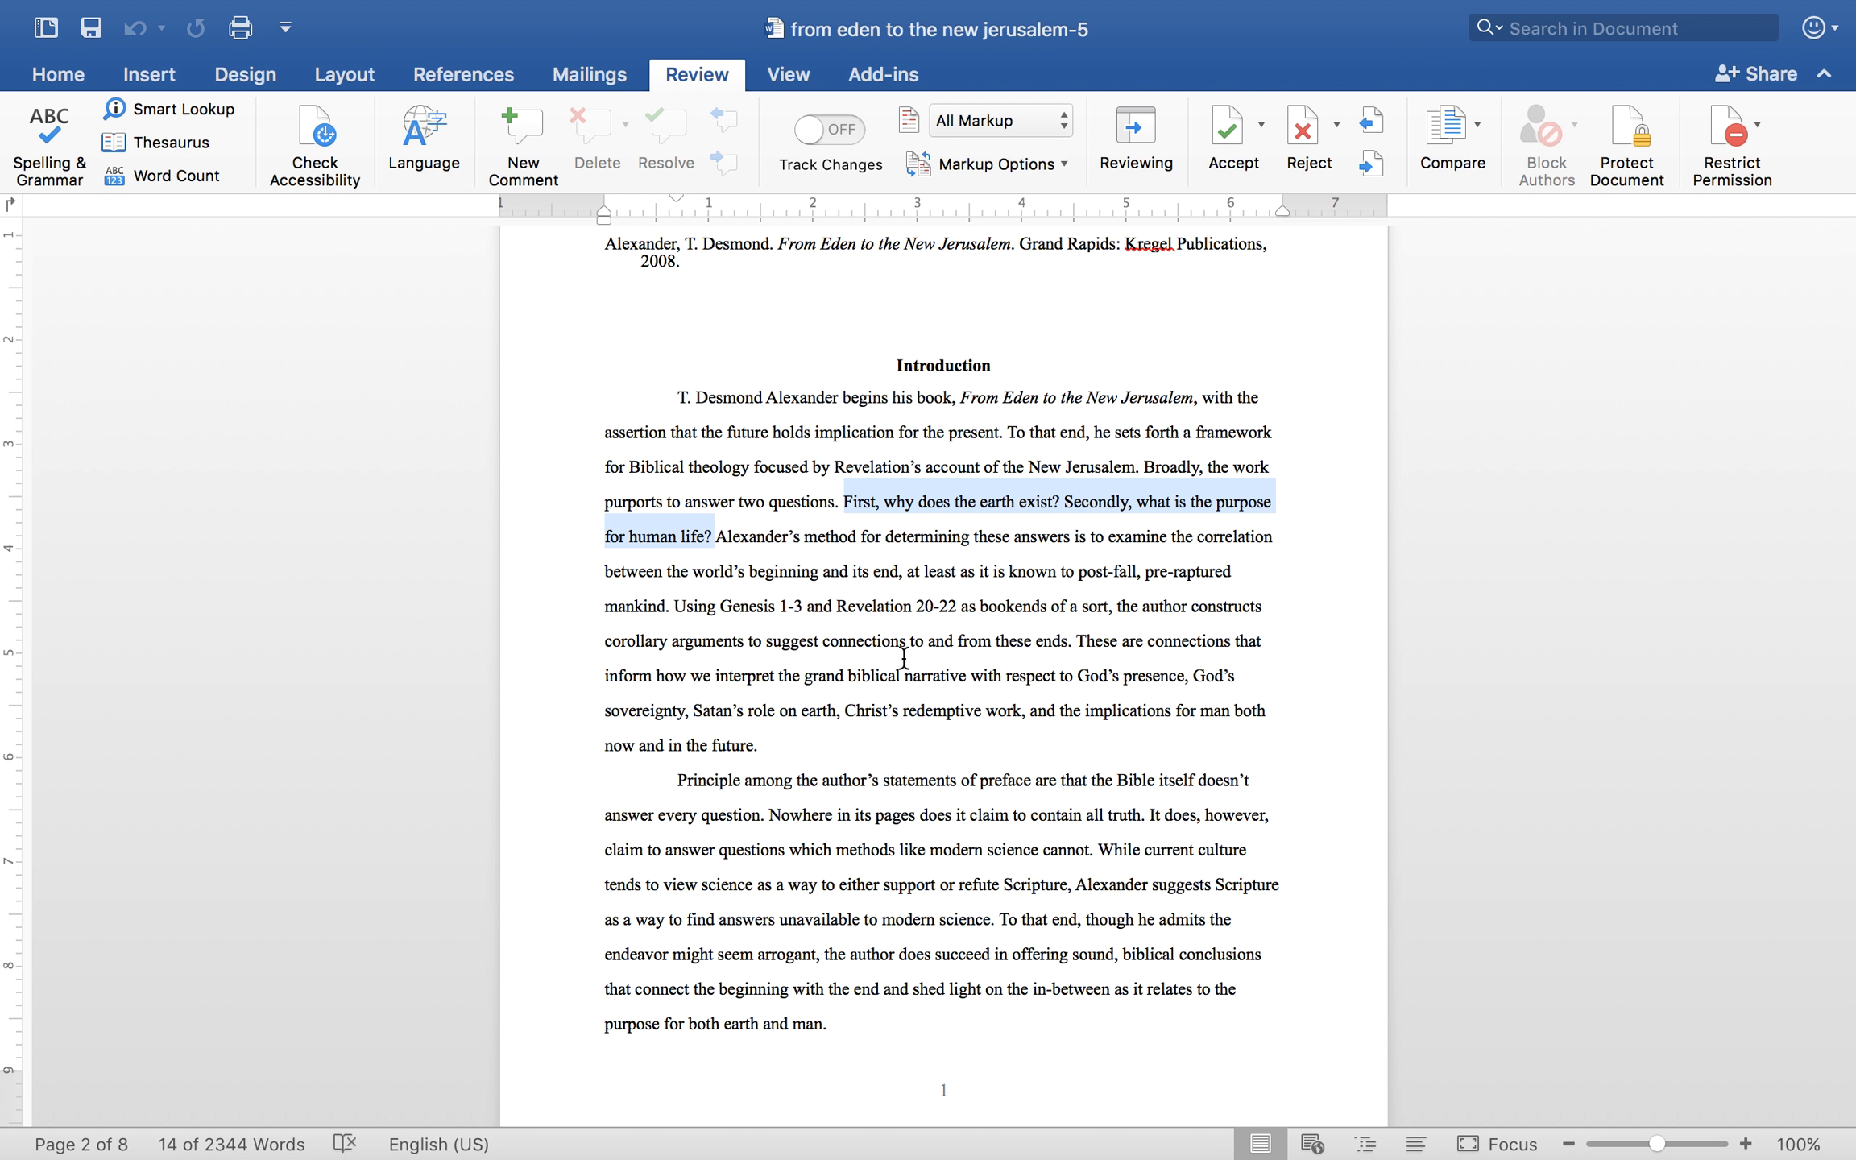
pyautogui.click(550, 133)
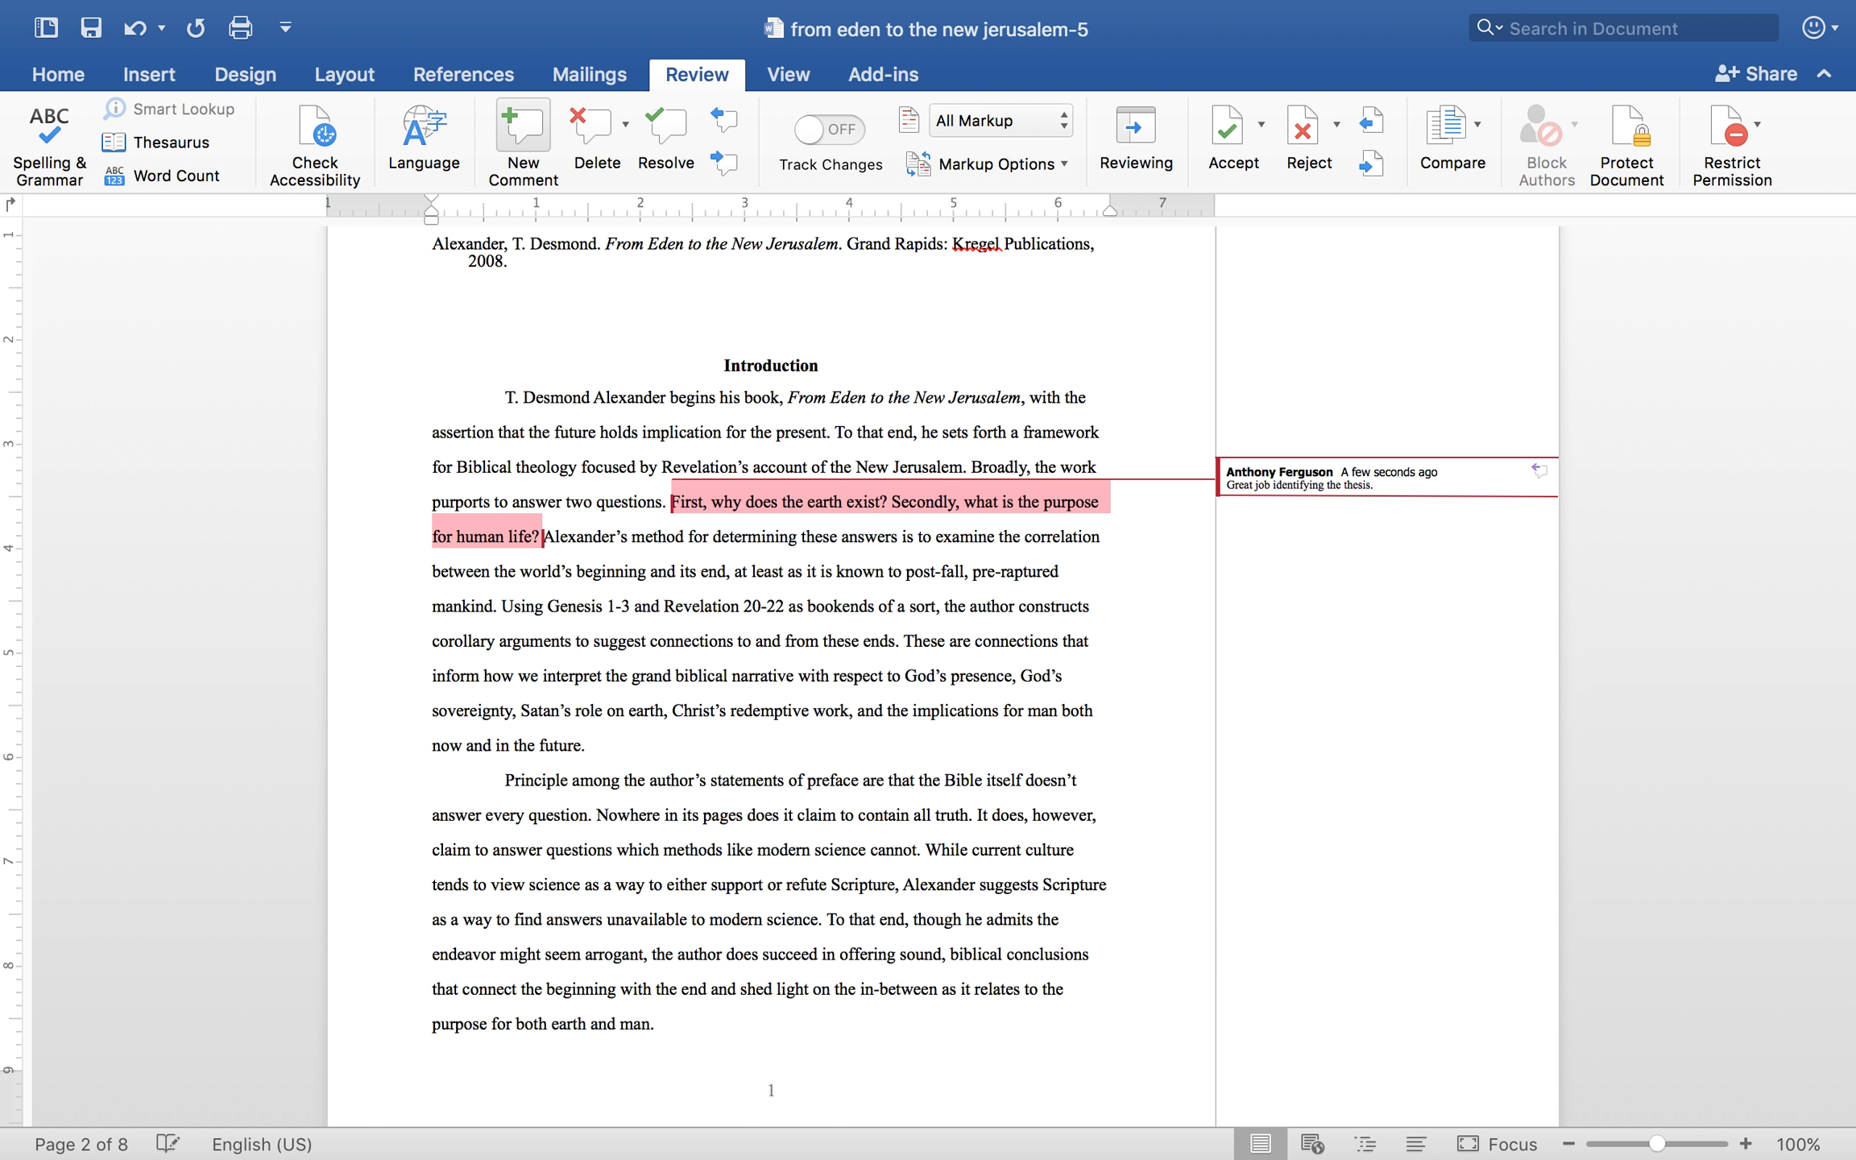
# - Launch Flycut, copy the thesis comment's text, and place the cursor after "pre-raptured" in the first Introduction paragraph
pyautogui.press('super+space')
pyautogui.write('flycut')
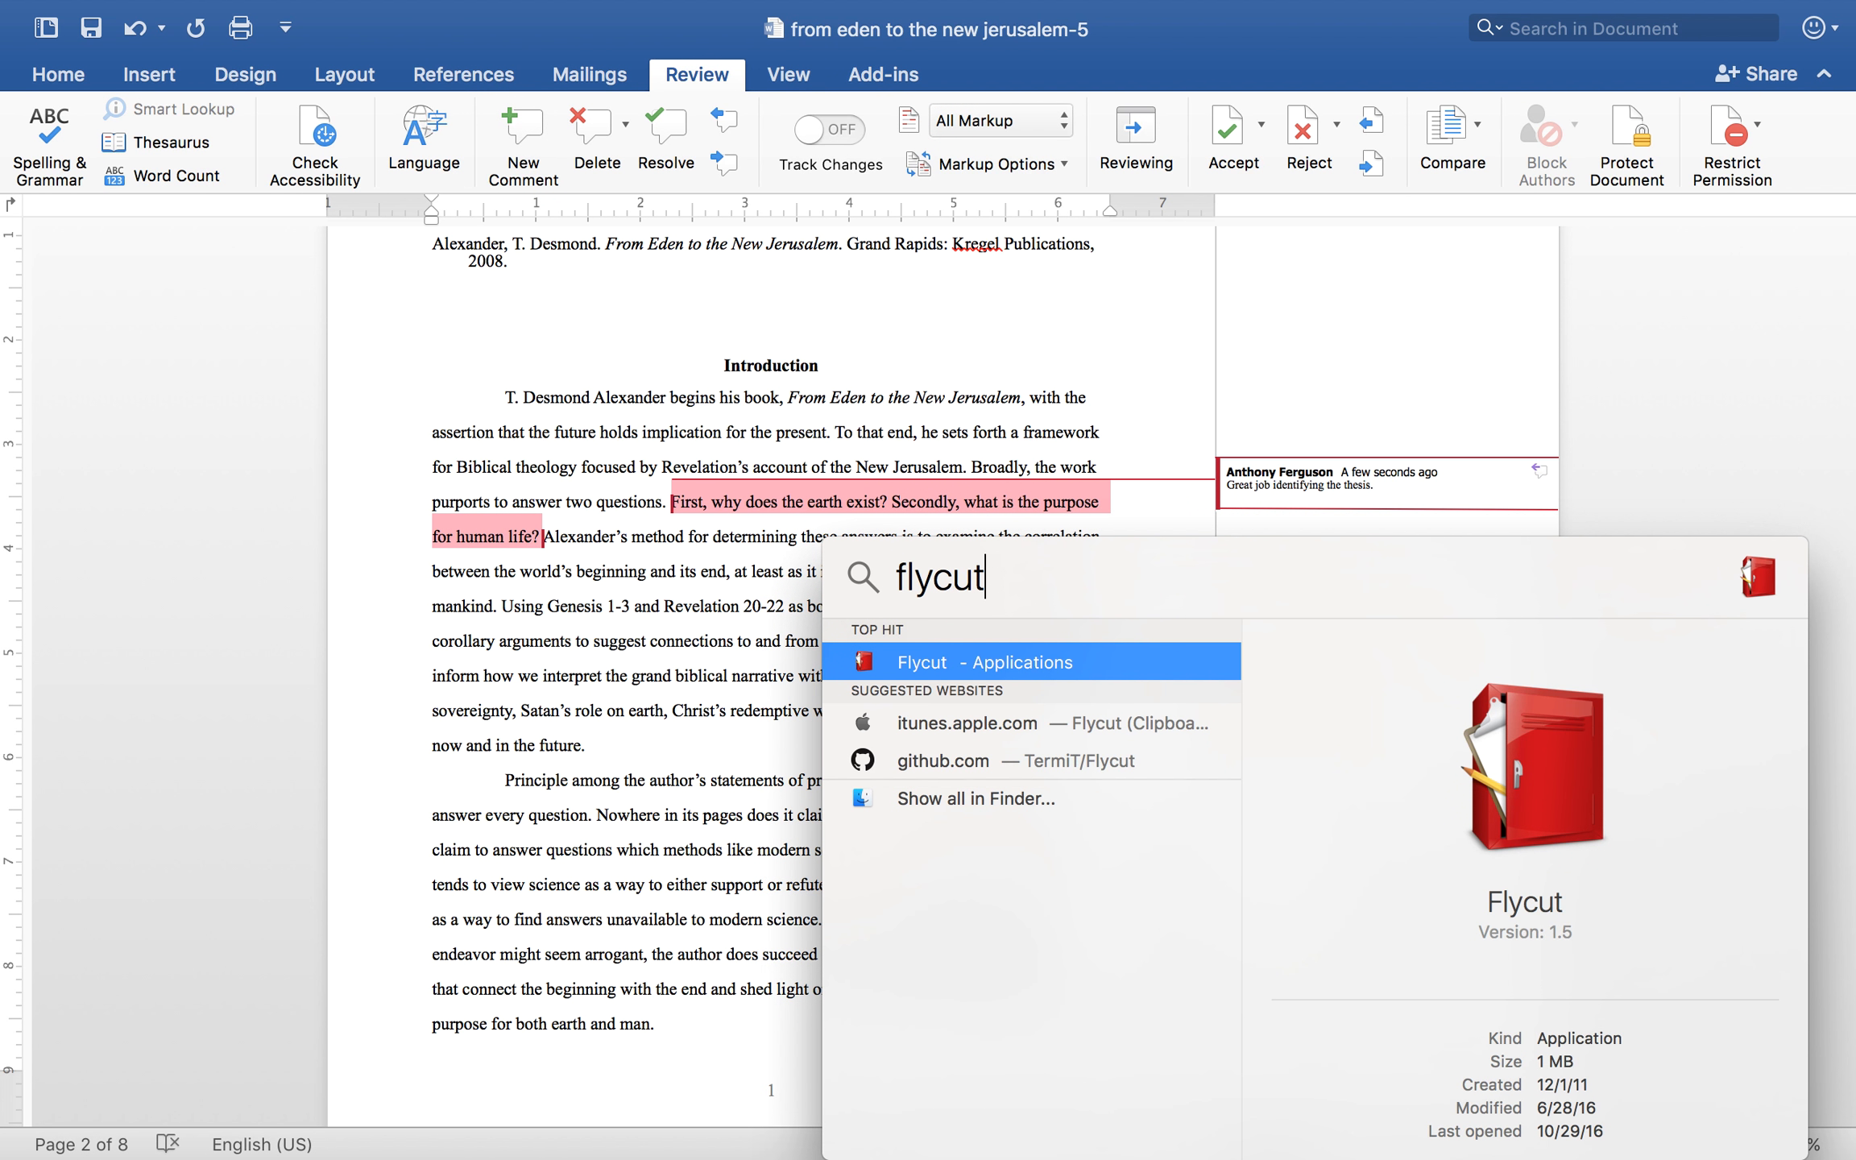
pyautogui.press('Return')
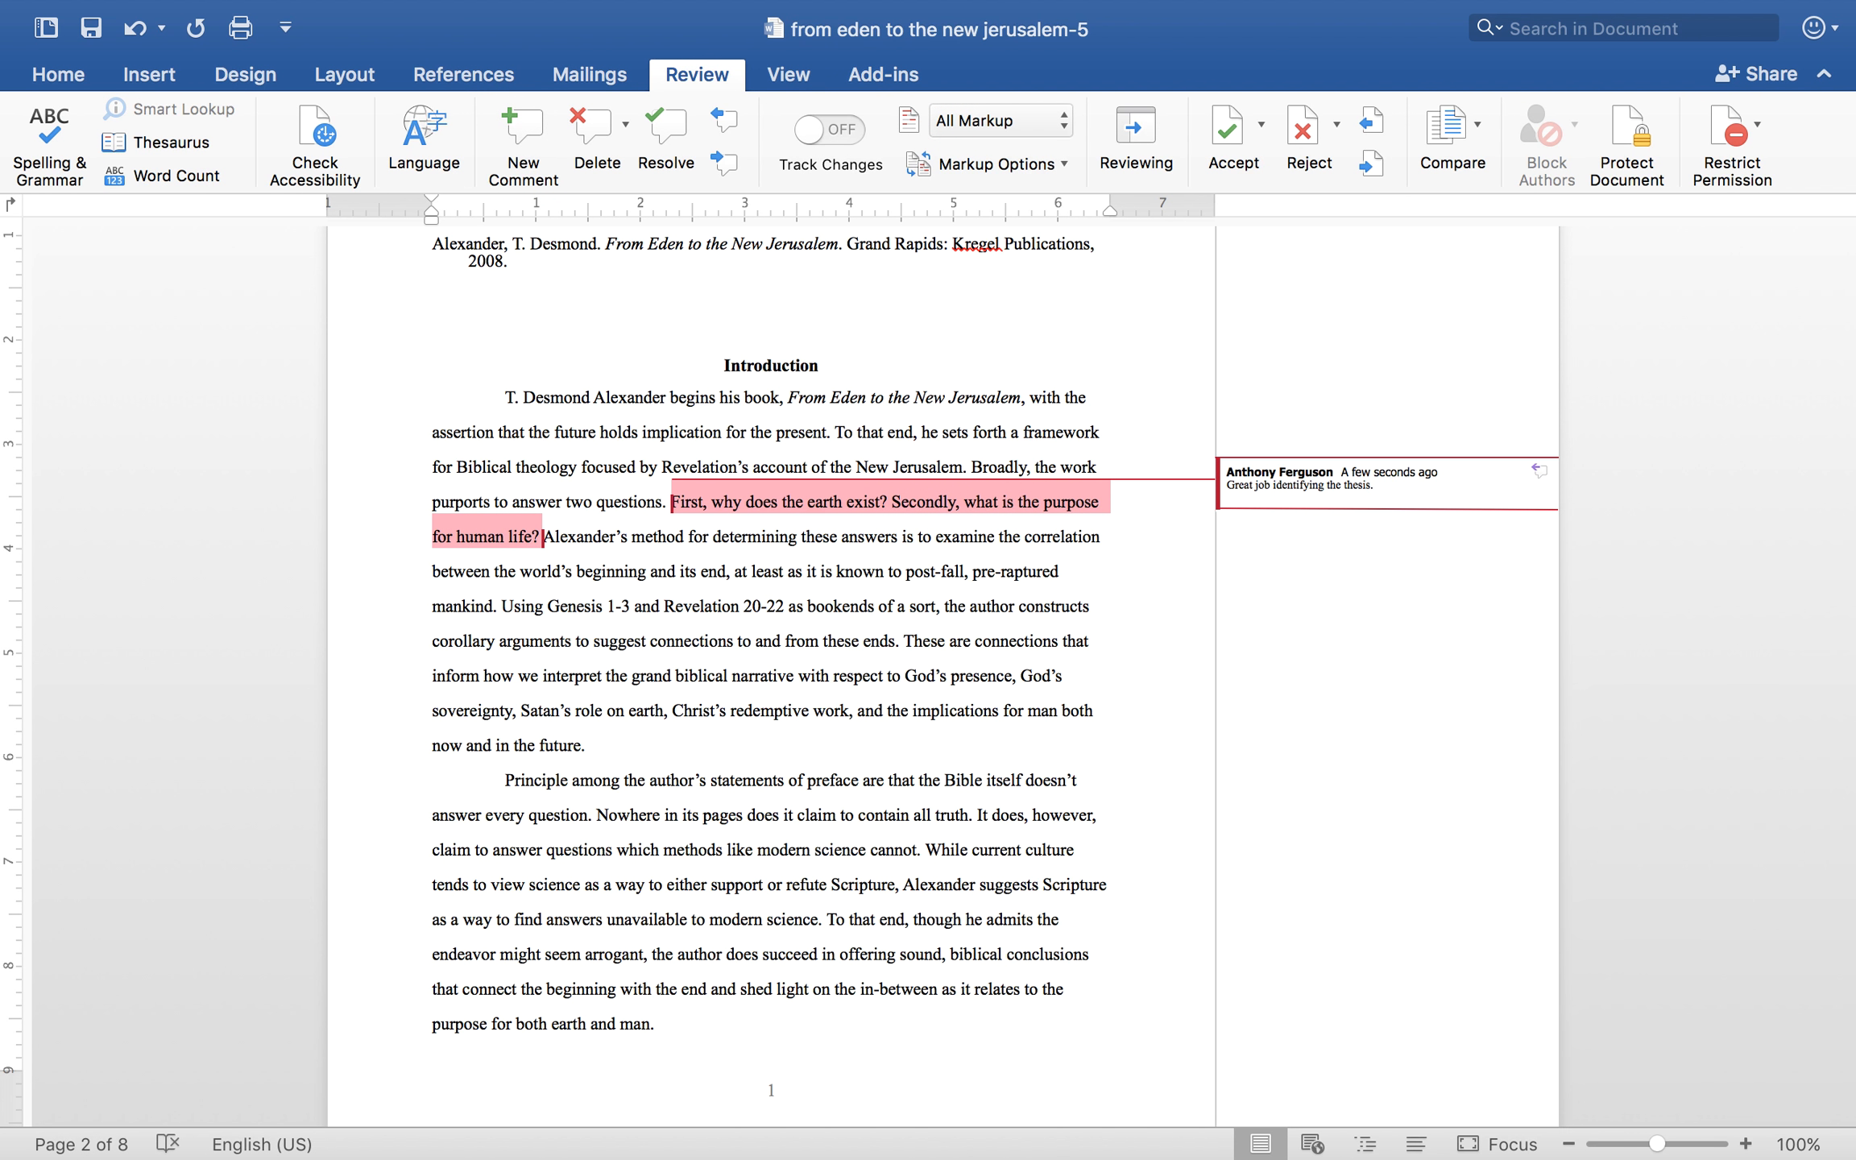
pyautogui.moveTo(1388, 486); pyautogui.dragTo(1209, 484)
pyautogui.click(1100, 574)
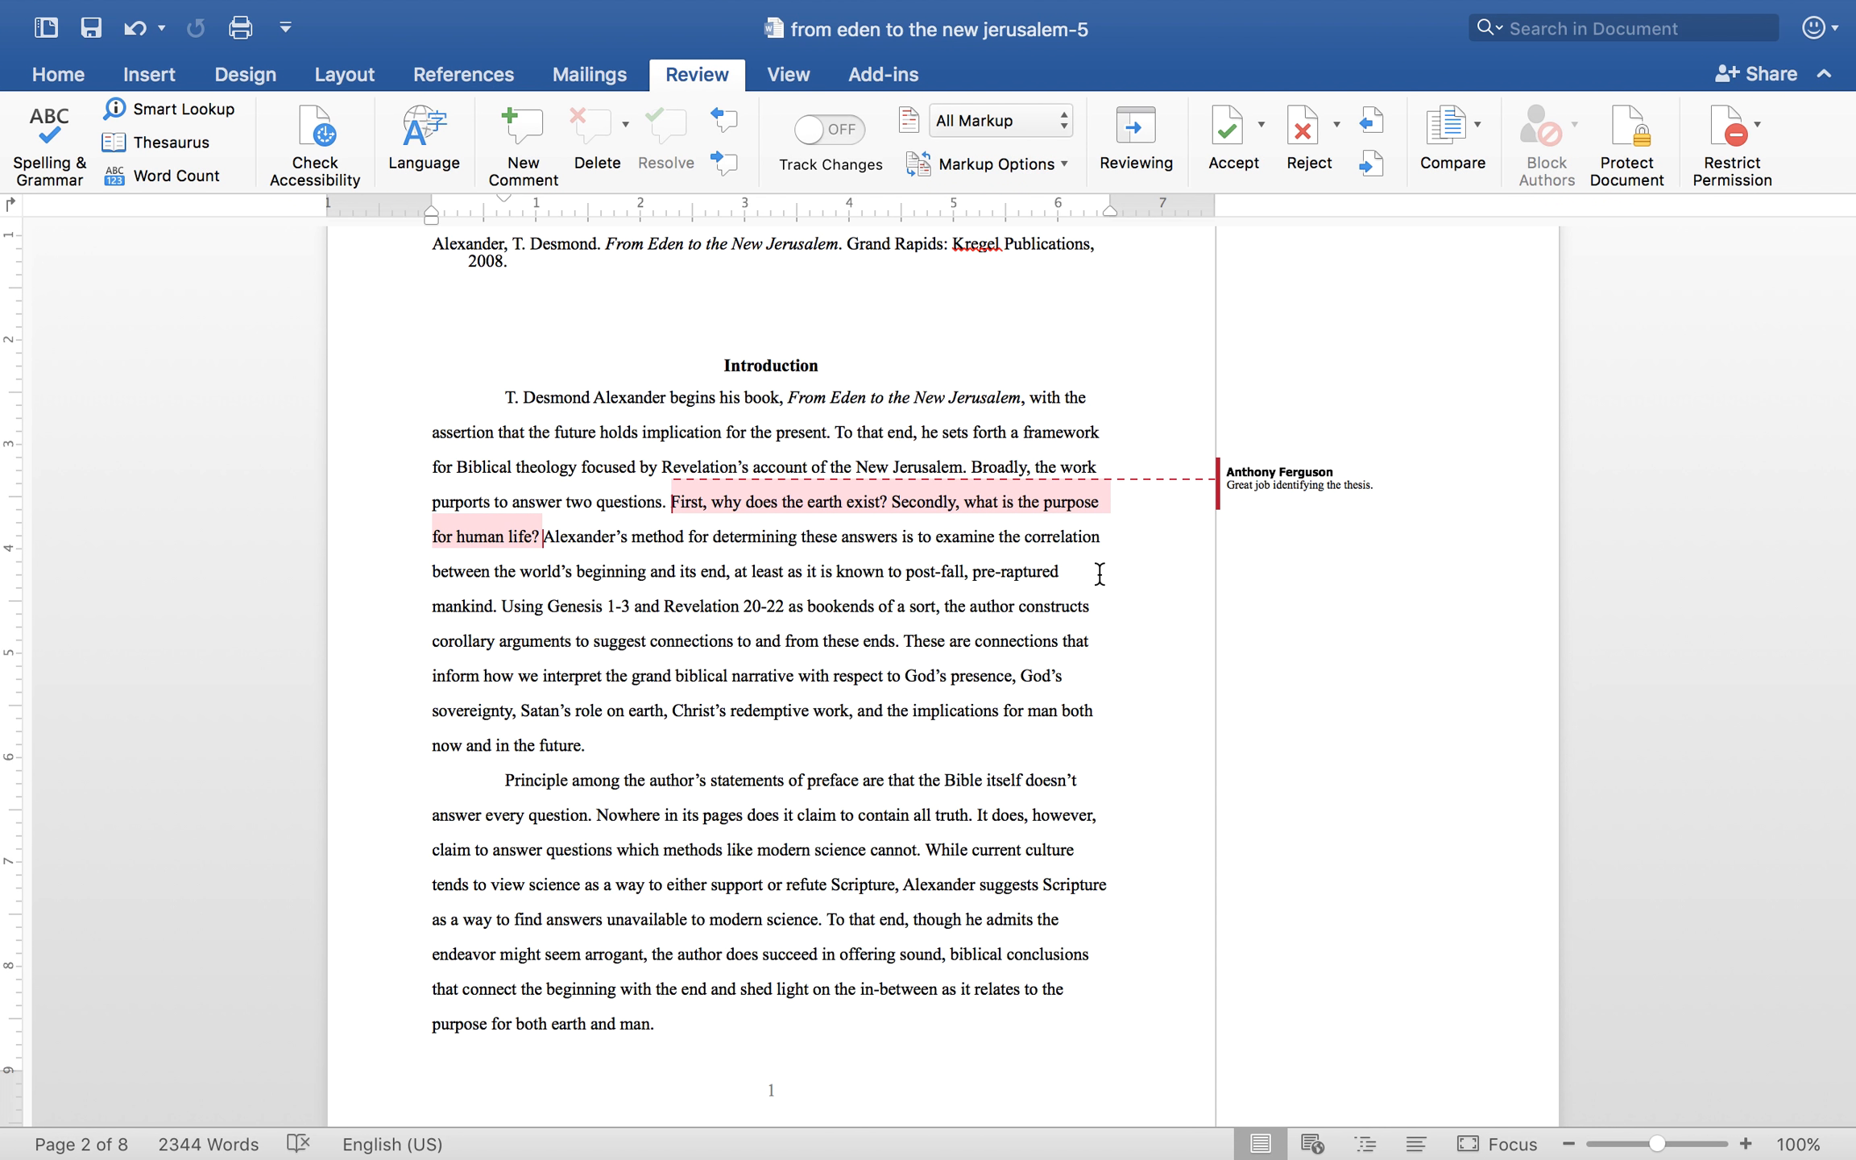
# - Browse Flycut's clipboard history and paste "Great job identifying the thesis." after "pre-raptured" in the Introduction
pyautogui.press('super+shift+v')
pyautogui.press('super+shift+v')
pyautogui.press('super+shift+v')
pyautogui.press('super+shift+v')
pyautogui.press('super+shift+v')
pyautogui.press('super+shift+v')
pyautogui.press('super+shift+v')
pyautogui.press('super+shift+v')
pyautogui.press('super+shift+v')
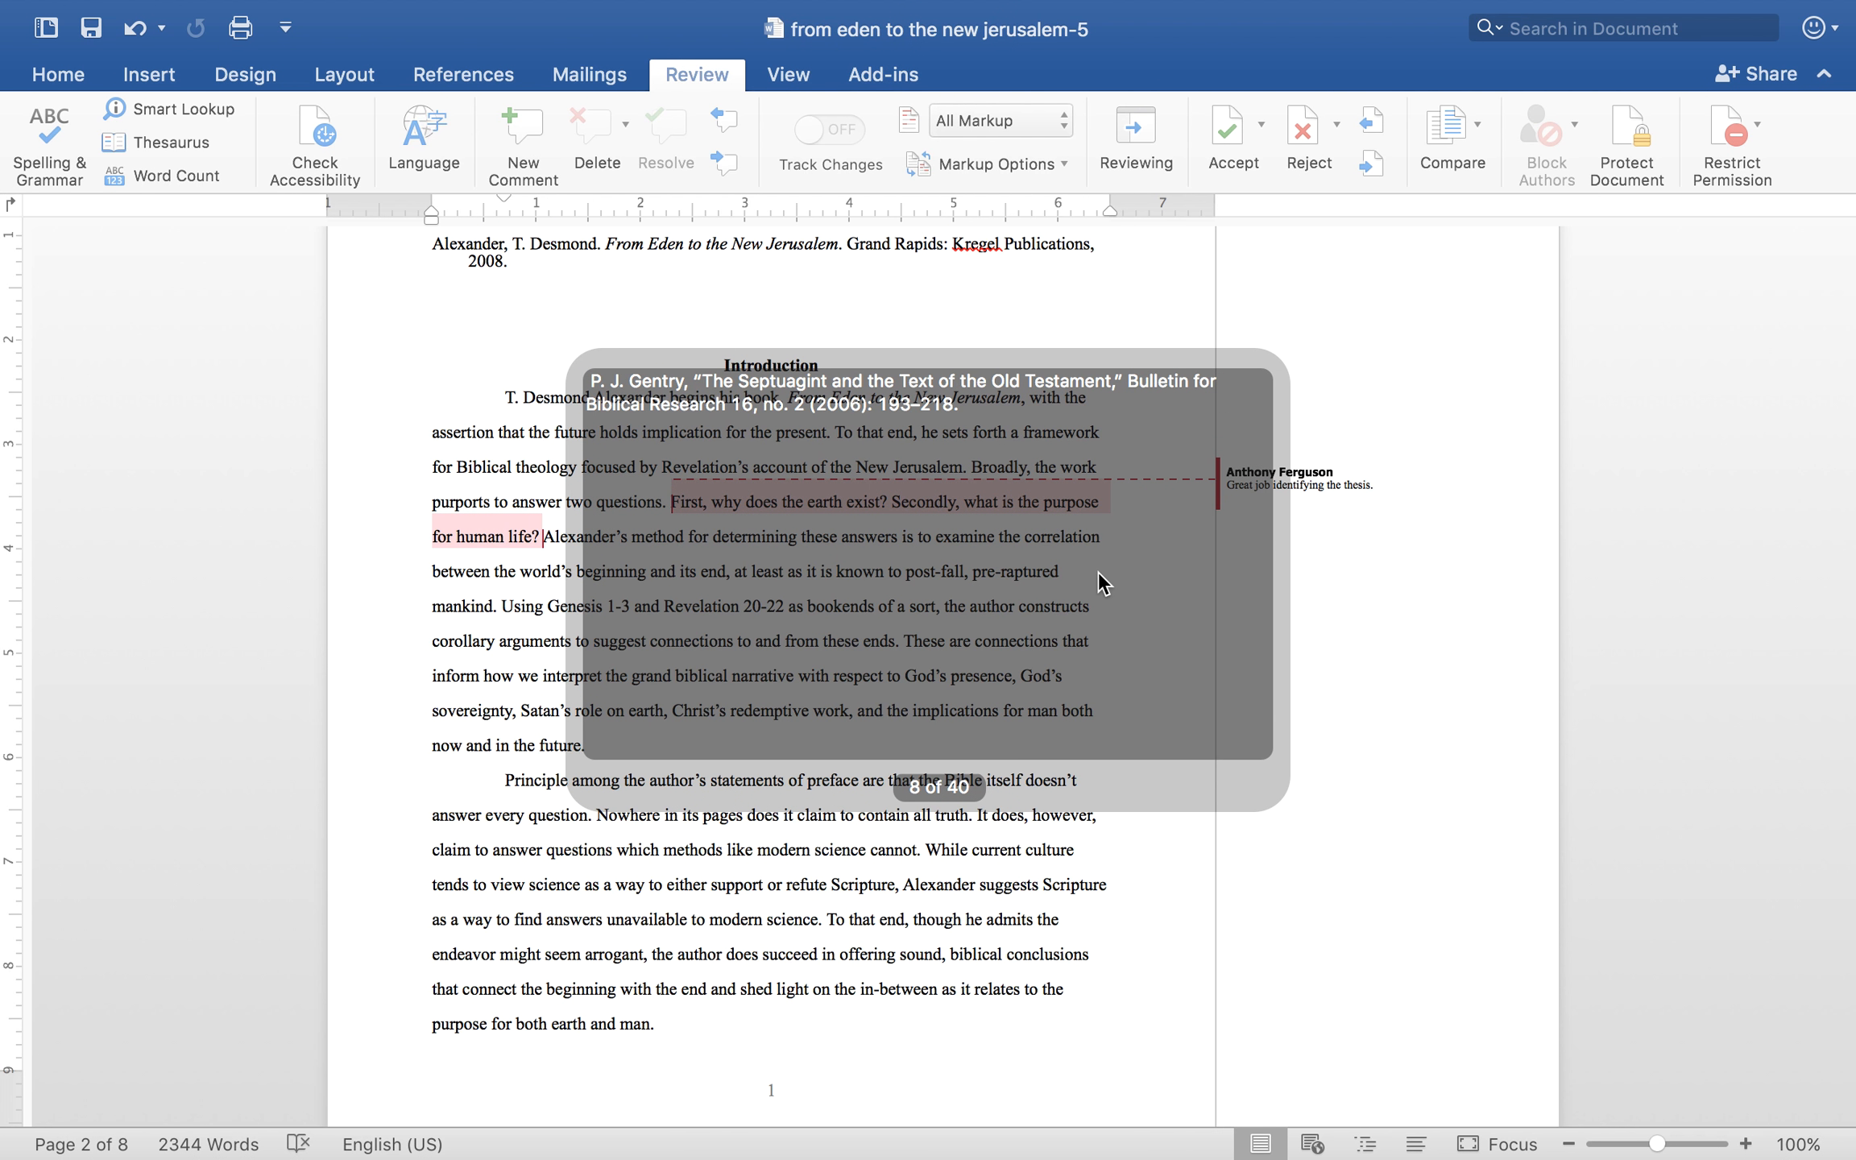
pyautogui.press('super+shift+Left')
pyautogui.press('super+shift+Left')
pyautogui.press('super+shift+Left')
pyautogui.press('super+shift+Left')
pyautogui.press('super+shift+Left')
pyautogui.press('super+shift+Left')
pyautogui.press('super+shift+Left')
pyautogui.press('super+shift+Left')
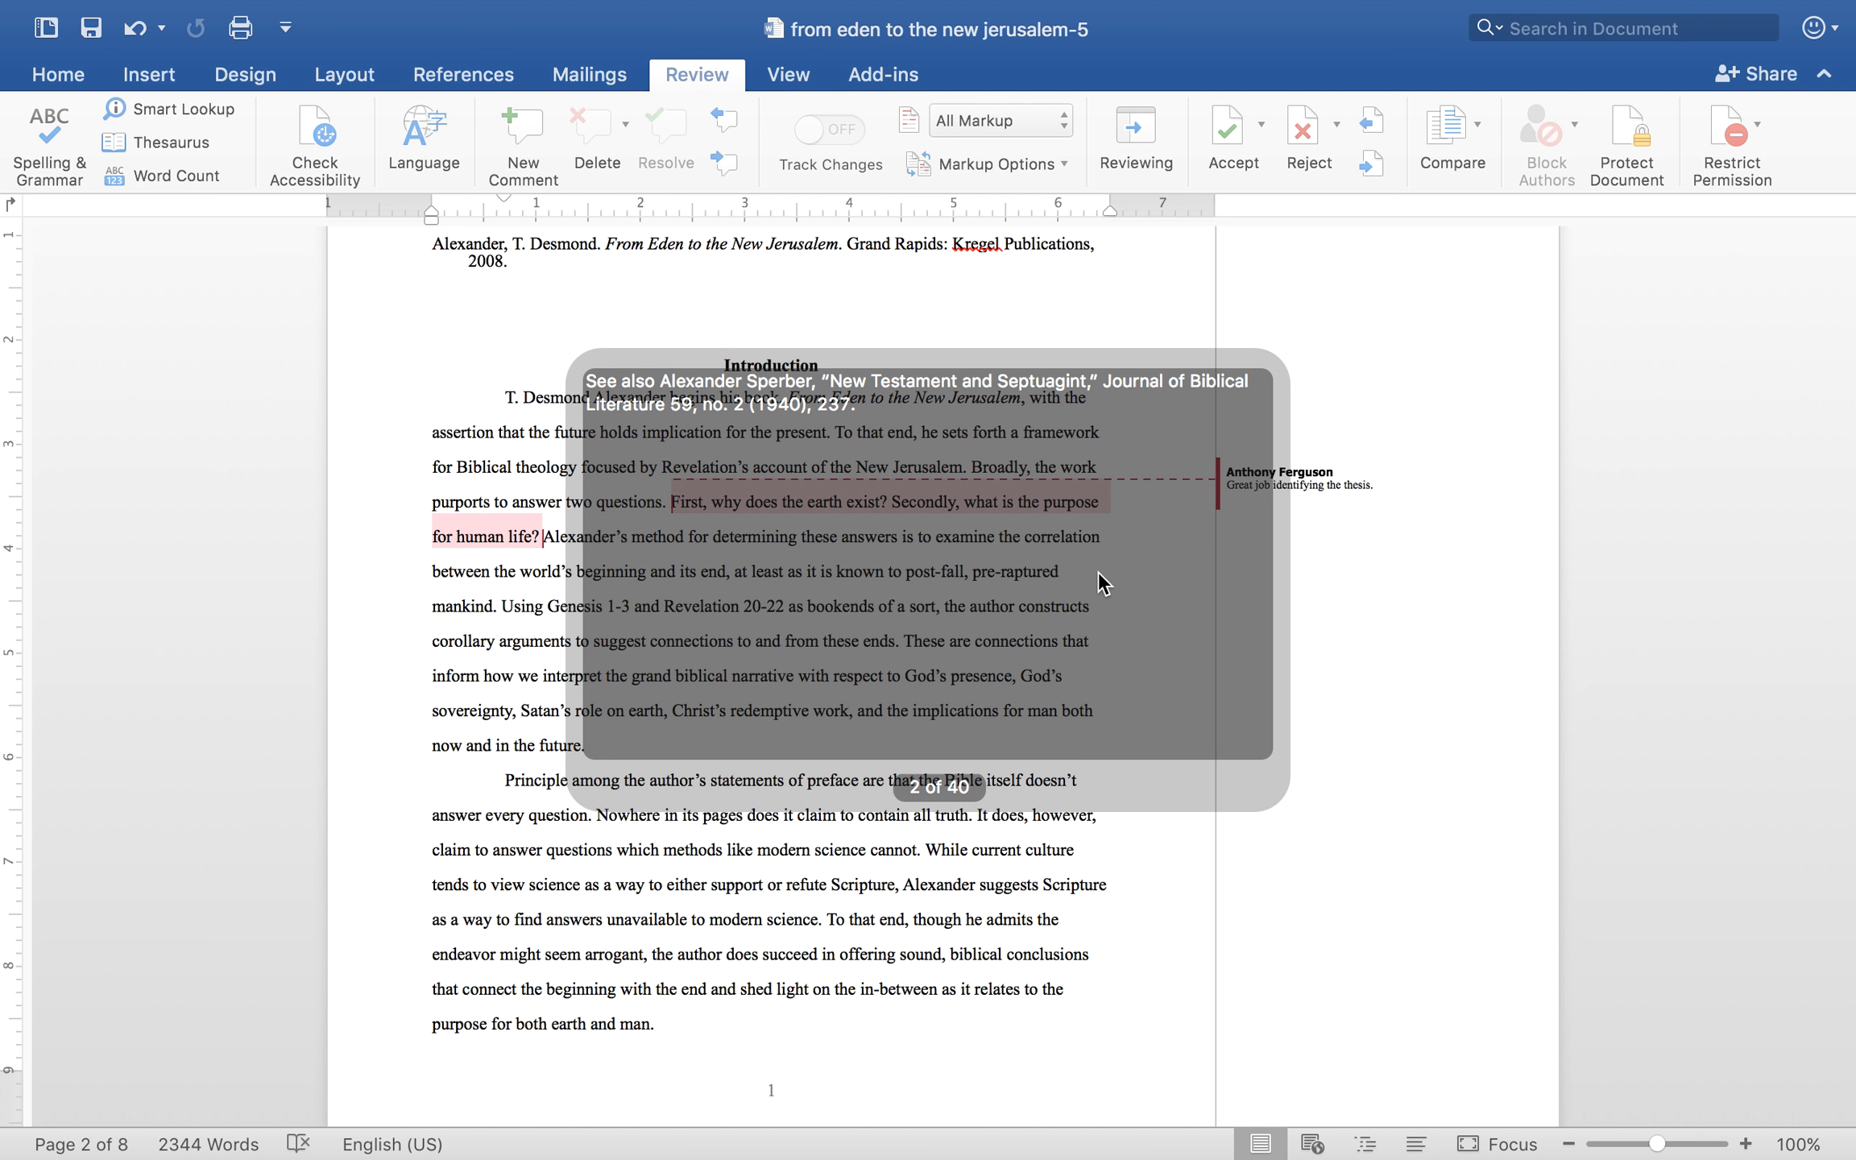
pyautogui.press('Return')
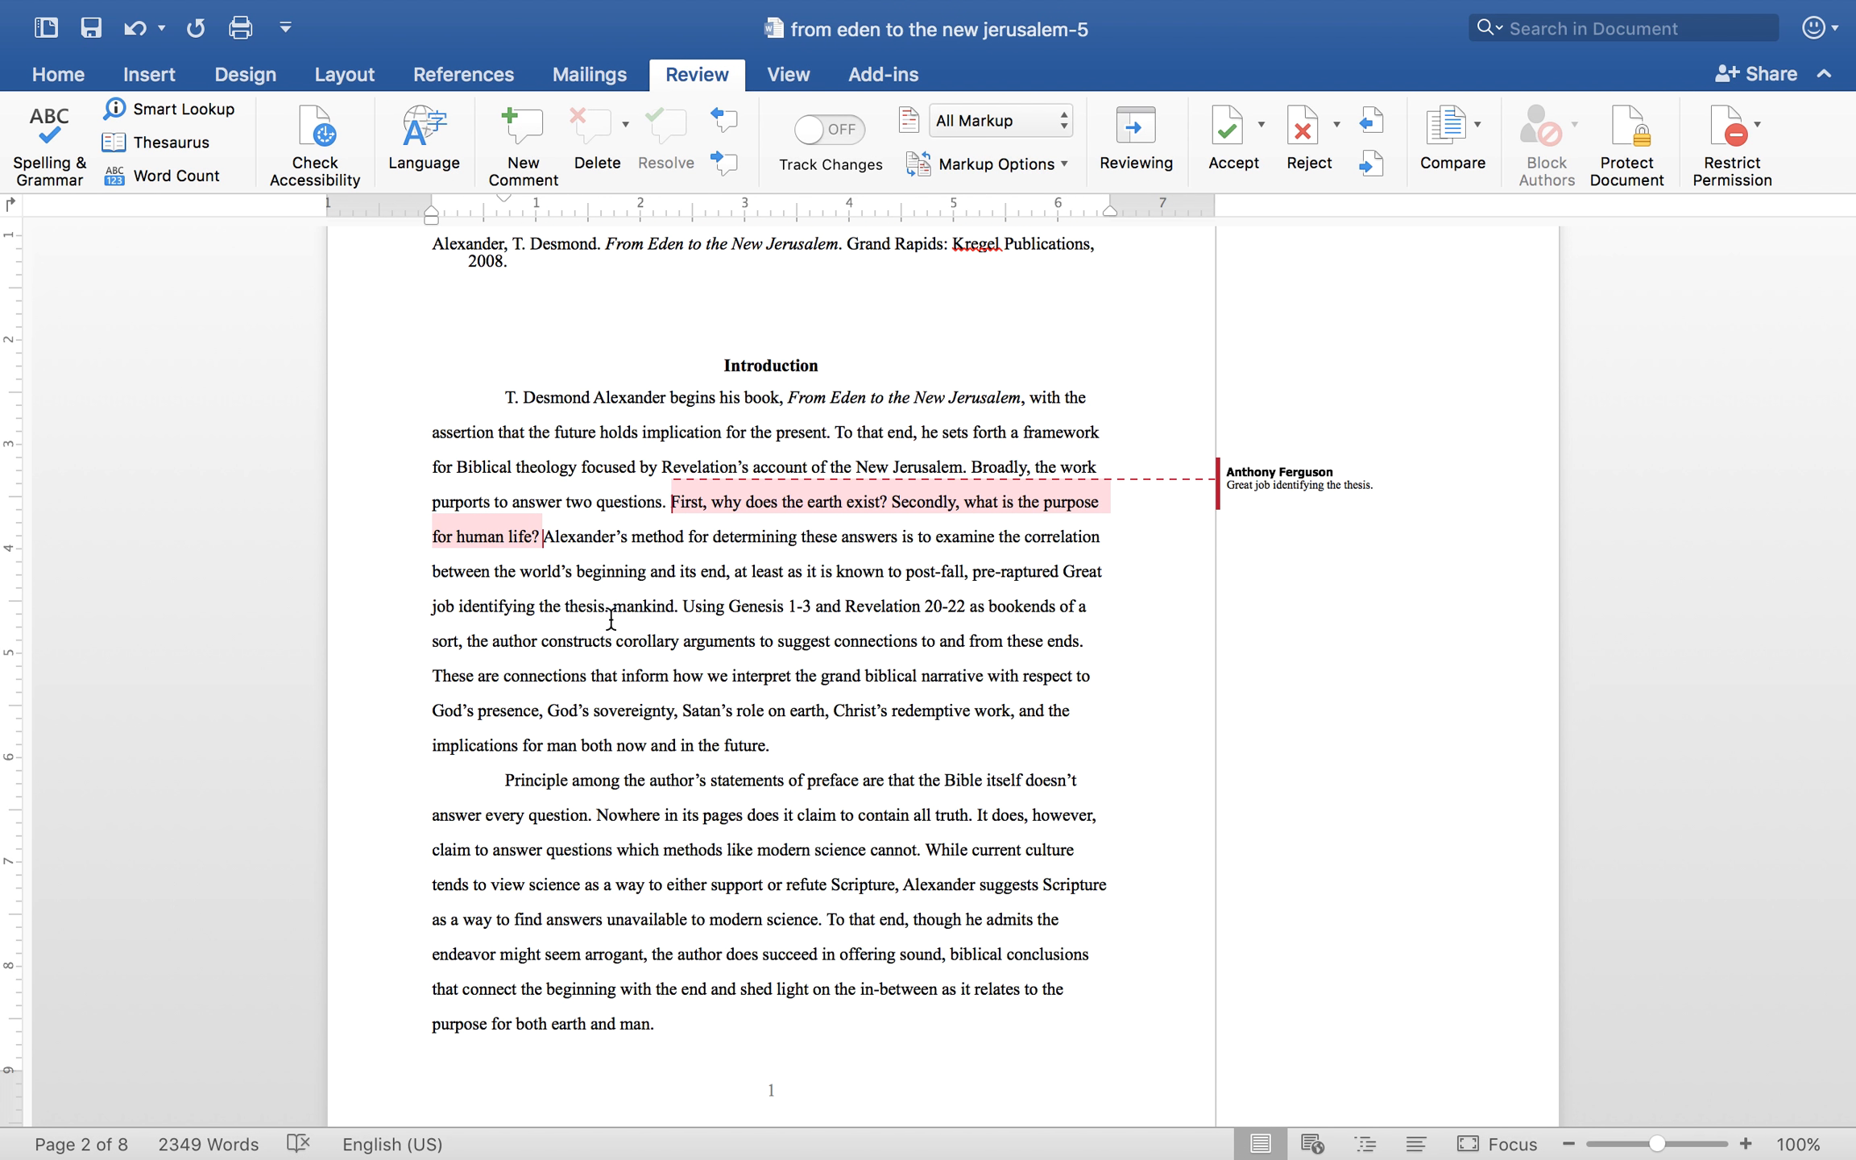
# - Undo the comment text pasted into the Introduction paragraph
pyautogui.click(134, 29)
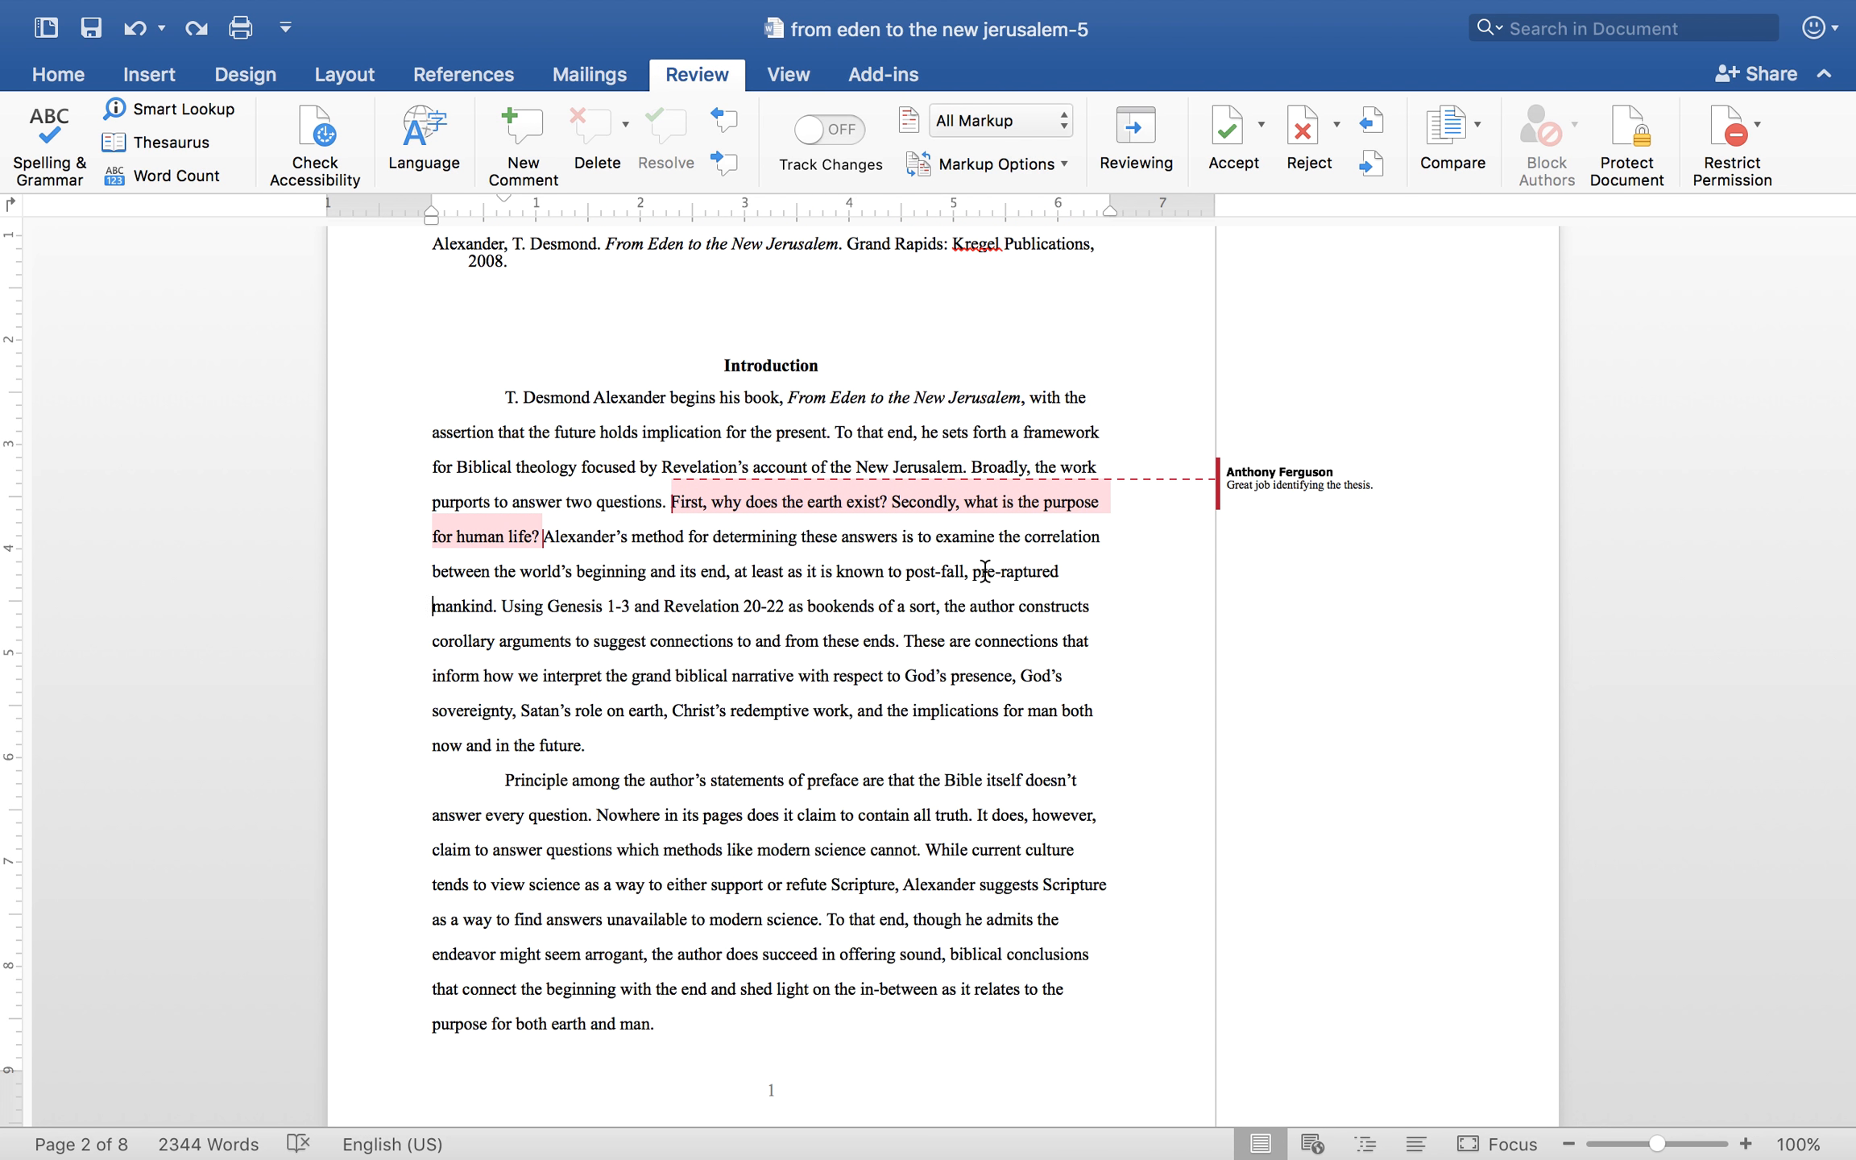
pyautogui.scroll(-1, 984, 571)
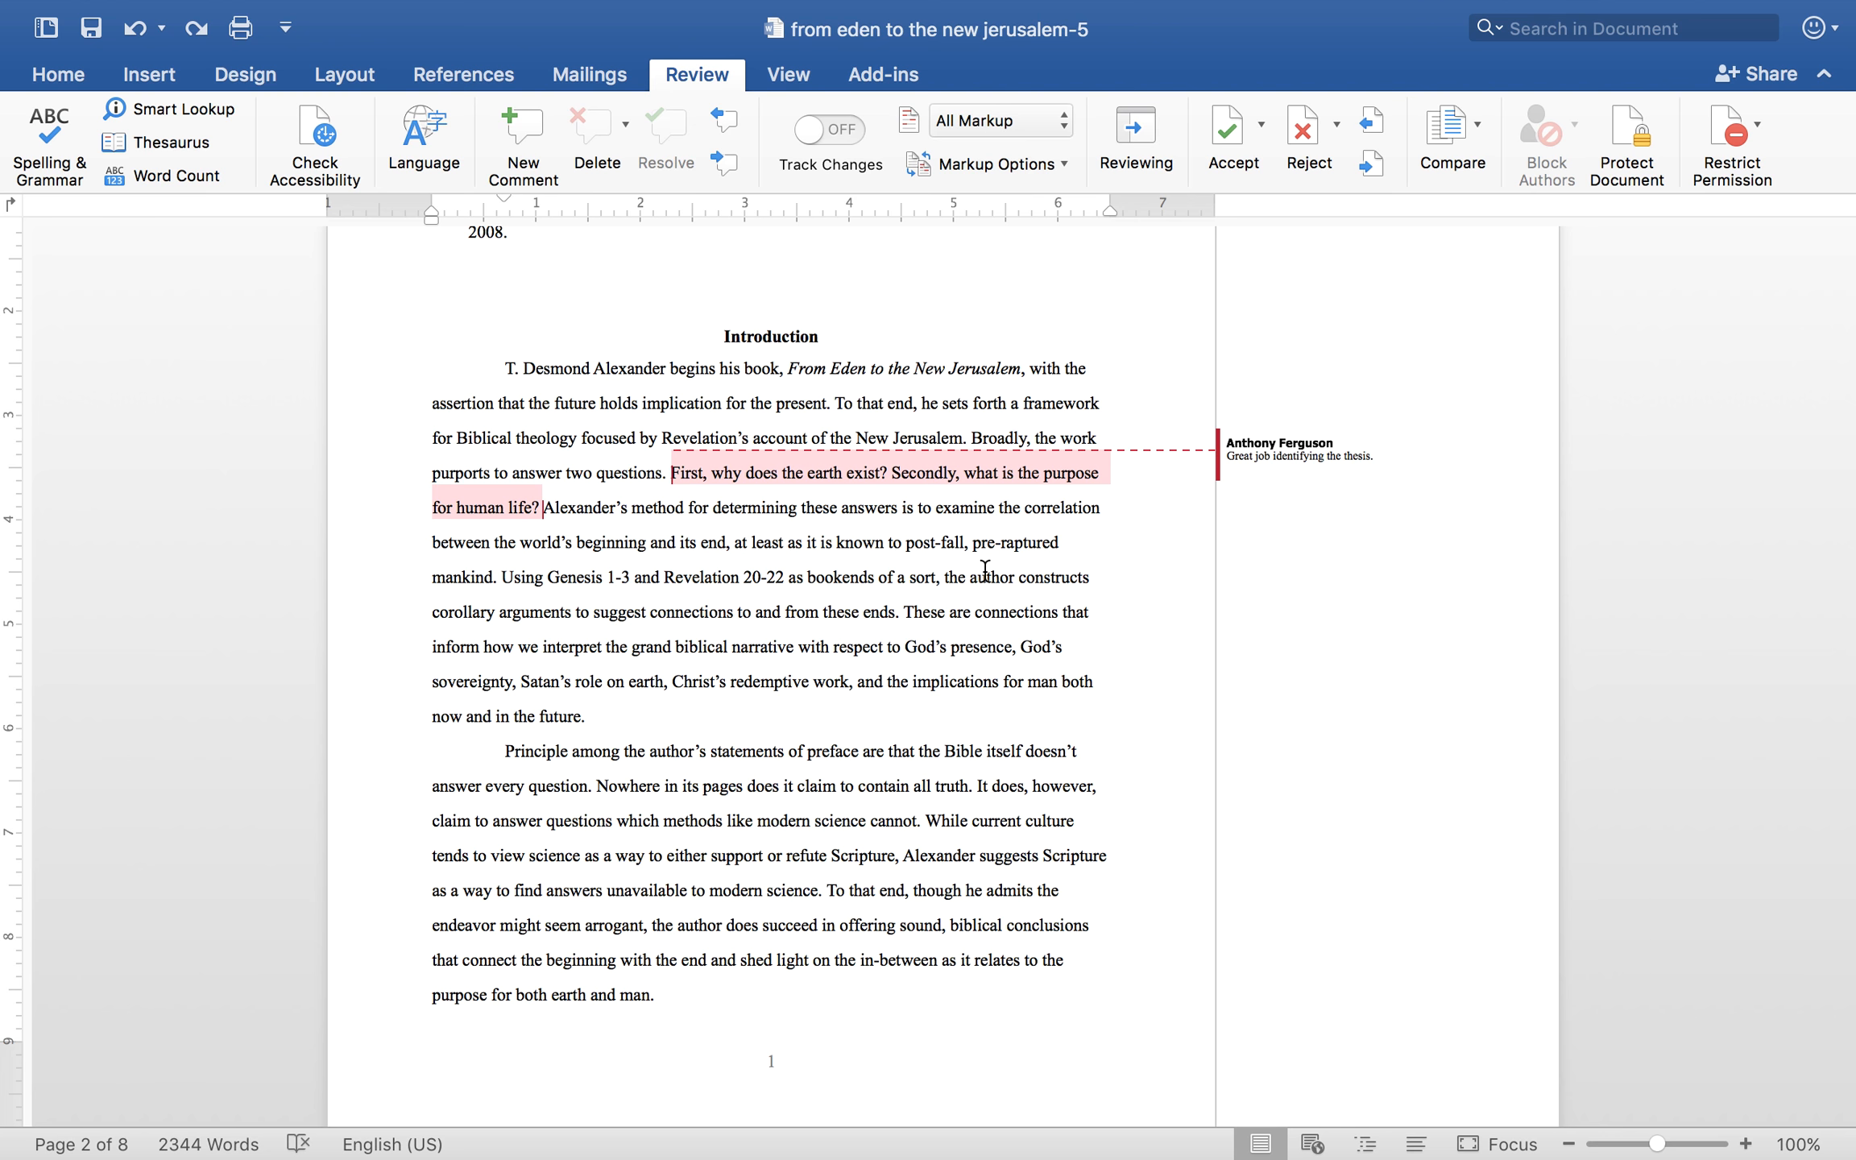
pyautogui.scroll(-1, 932, 572)
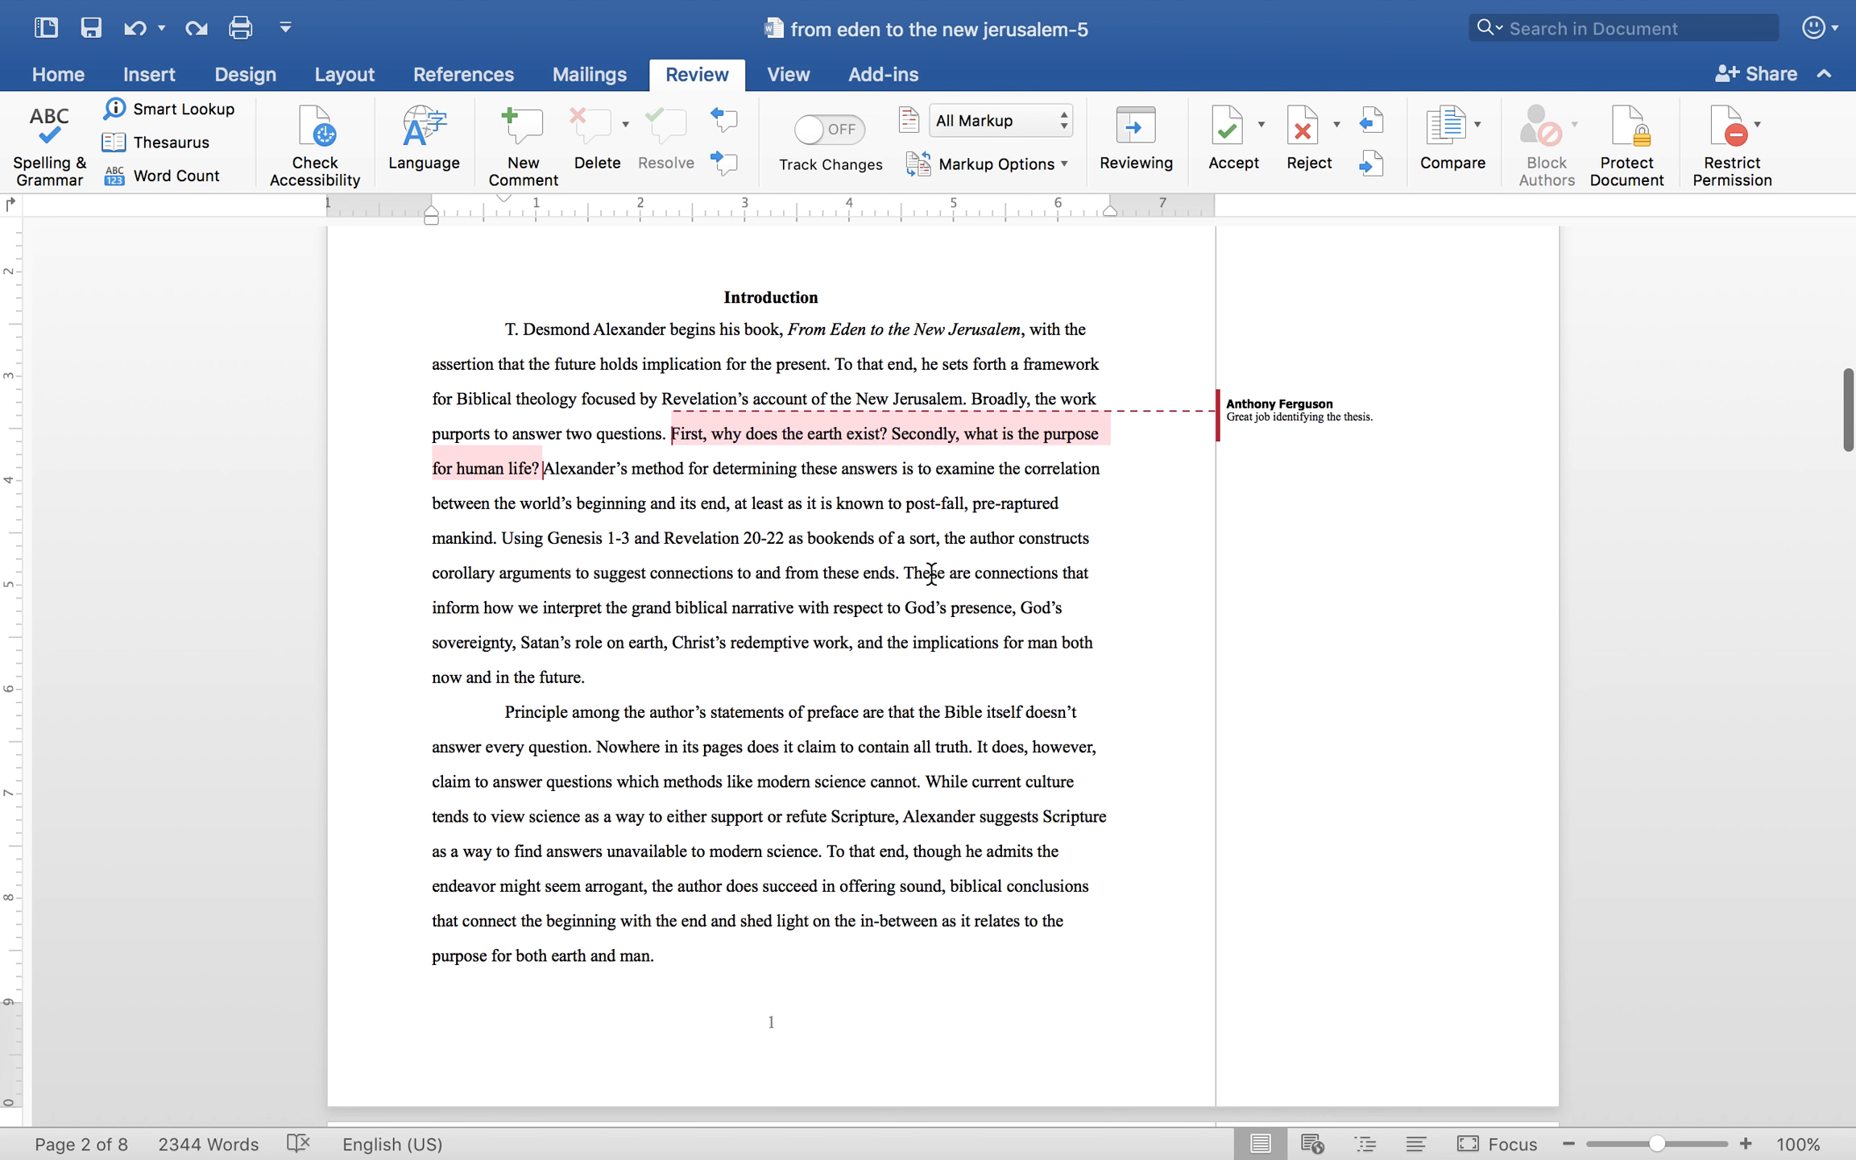
# - Add the comment "Great job stating your thesis." to the Introduction's final sentence, beginning "To that end, though he admits"
pyautogui.scroll(-1, 931, 574)
pyautogui.scroll(-3, 924, 566)
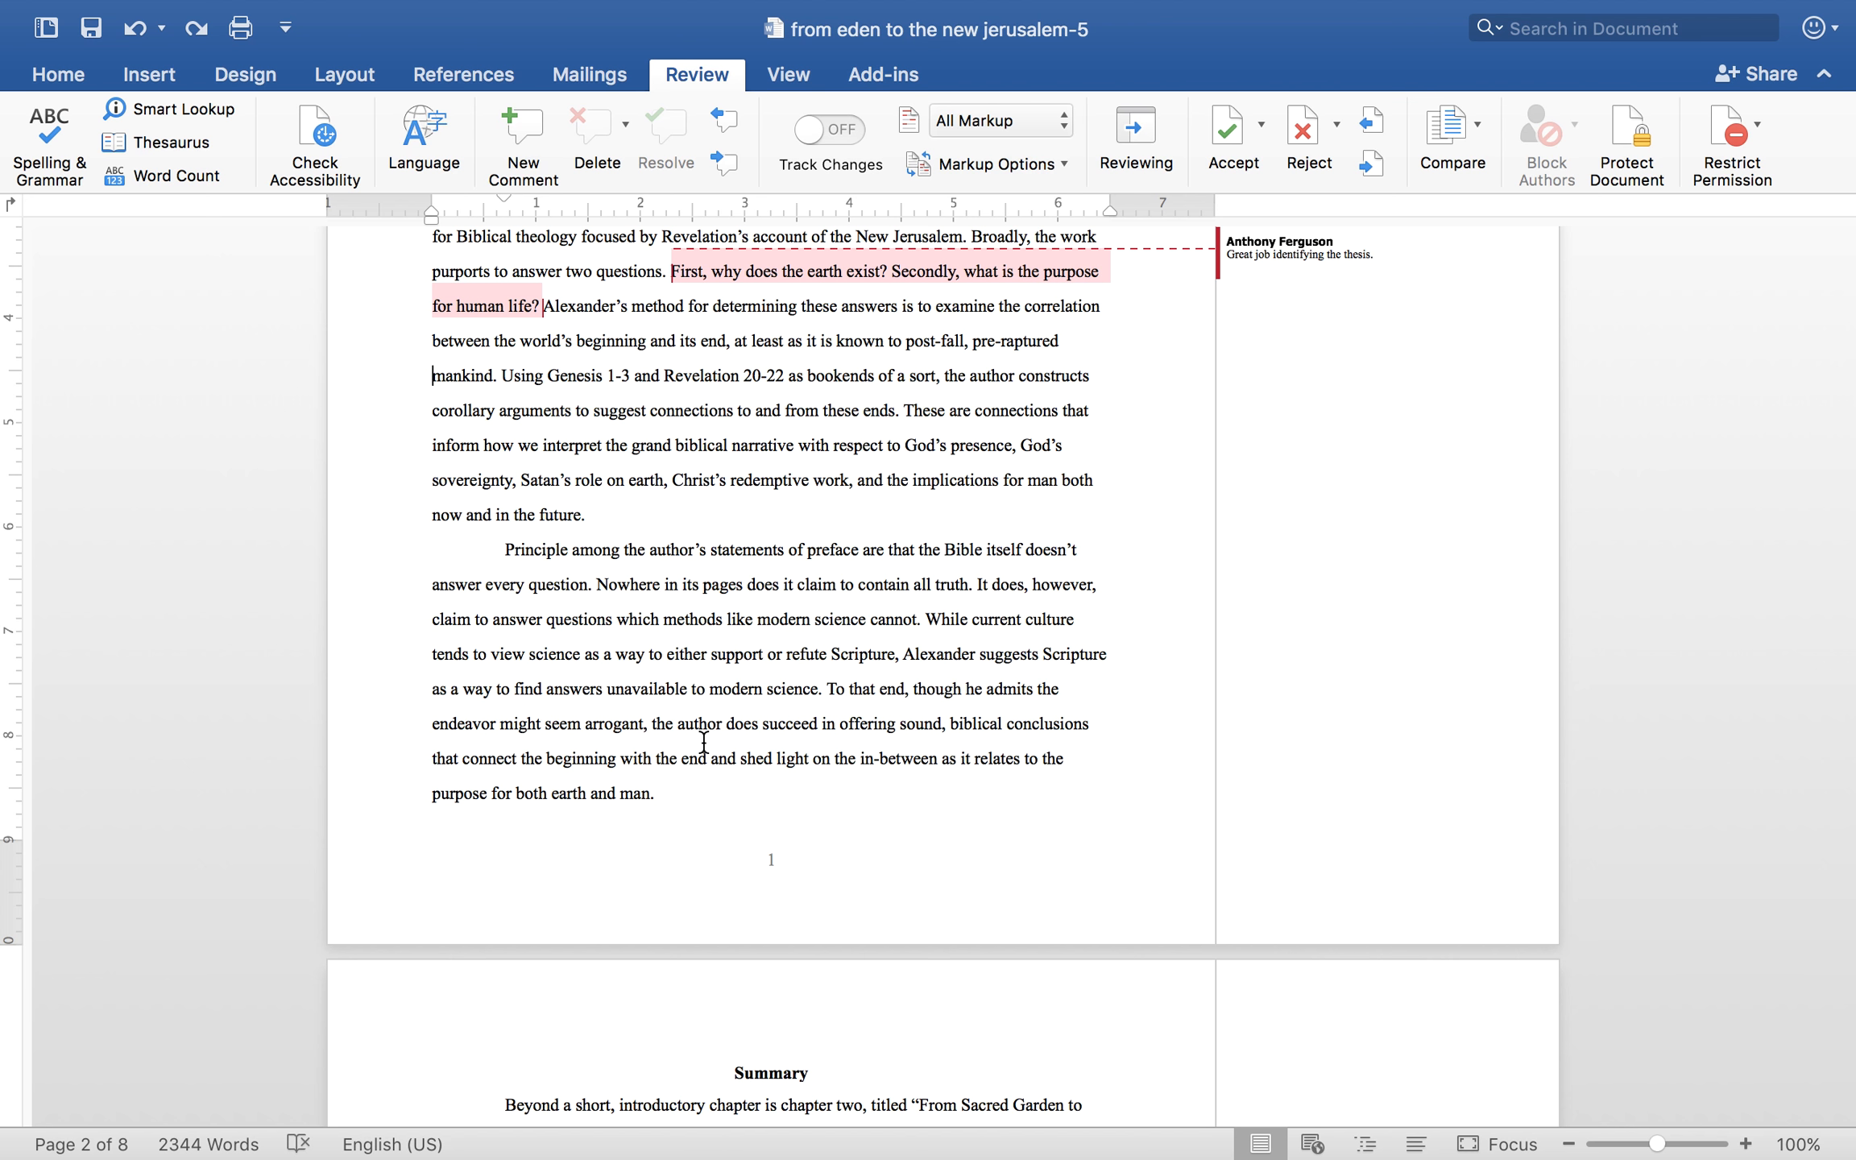
pyautogui.moveTo(826, 689); pyautogui.dragTo(856, 778)
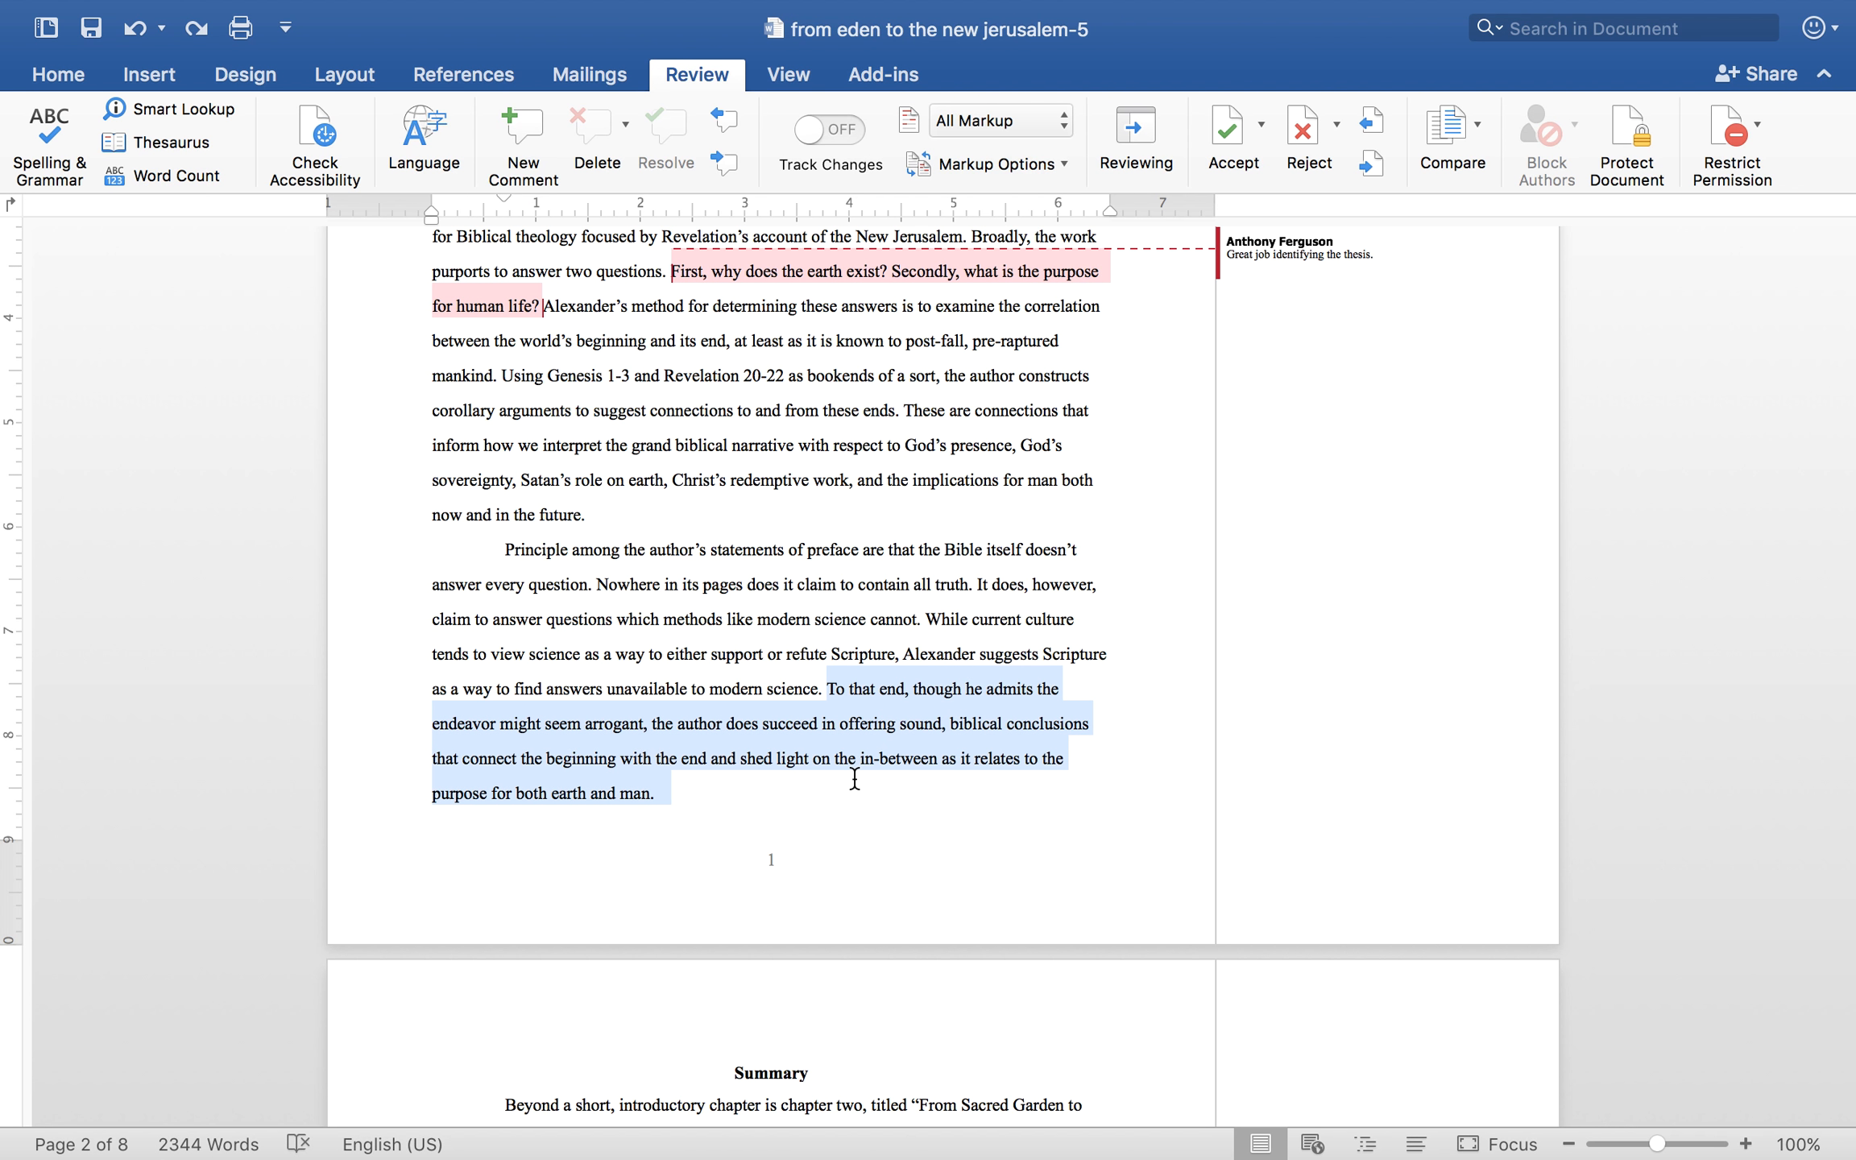
pyautogui.click(537, 161)
pyautogui.write('Great job')
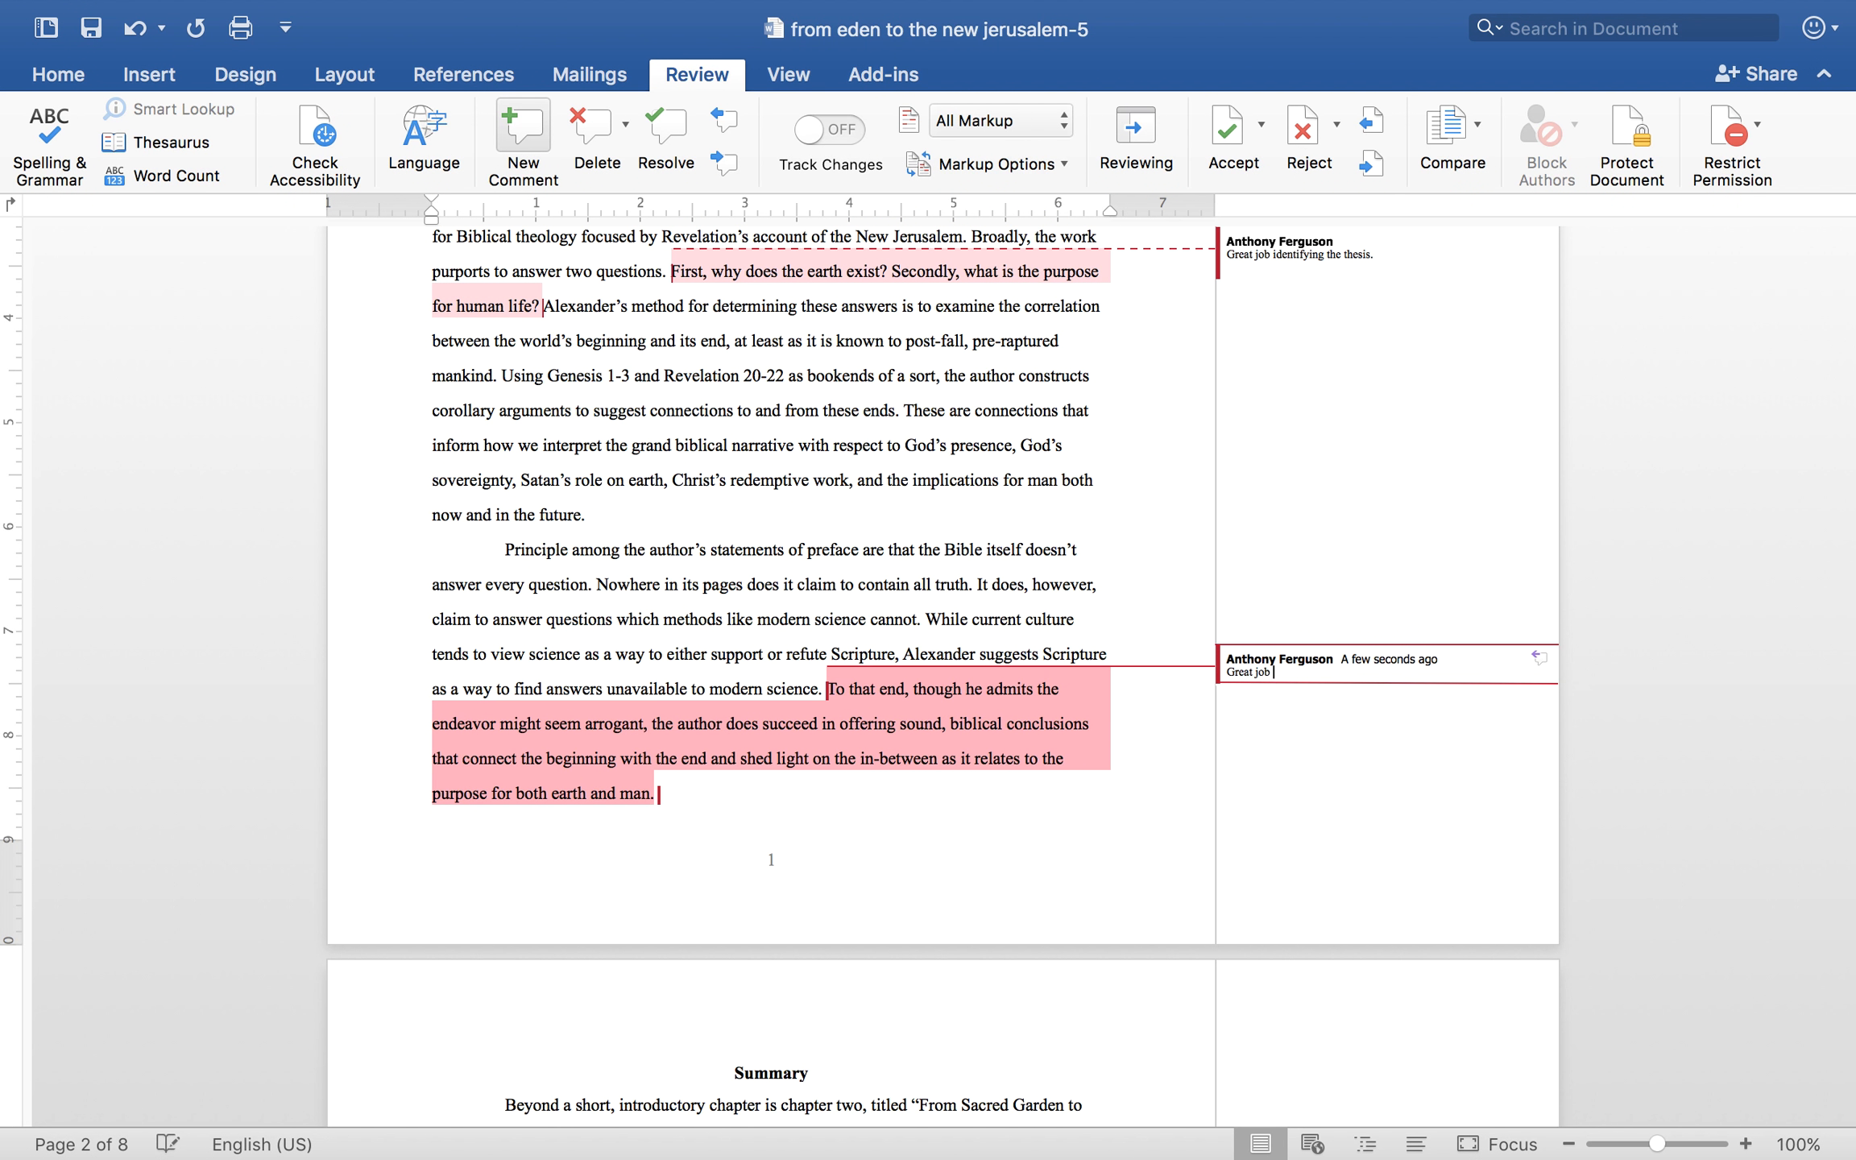
pyautogui.write(' stating your lis')
pyautogui.press('Return')
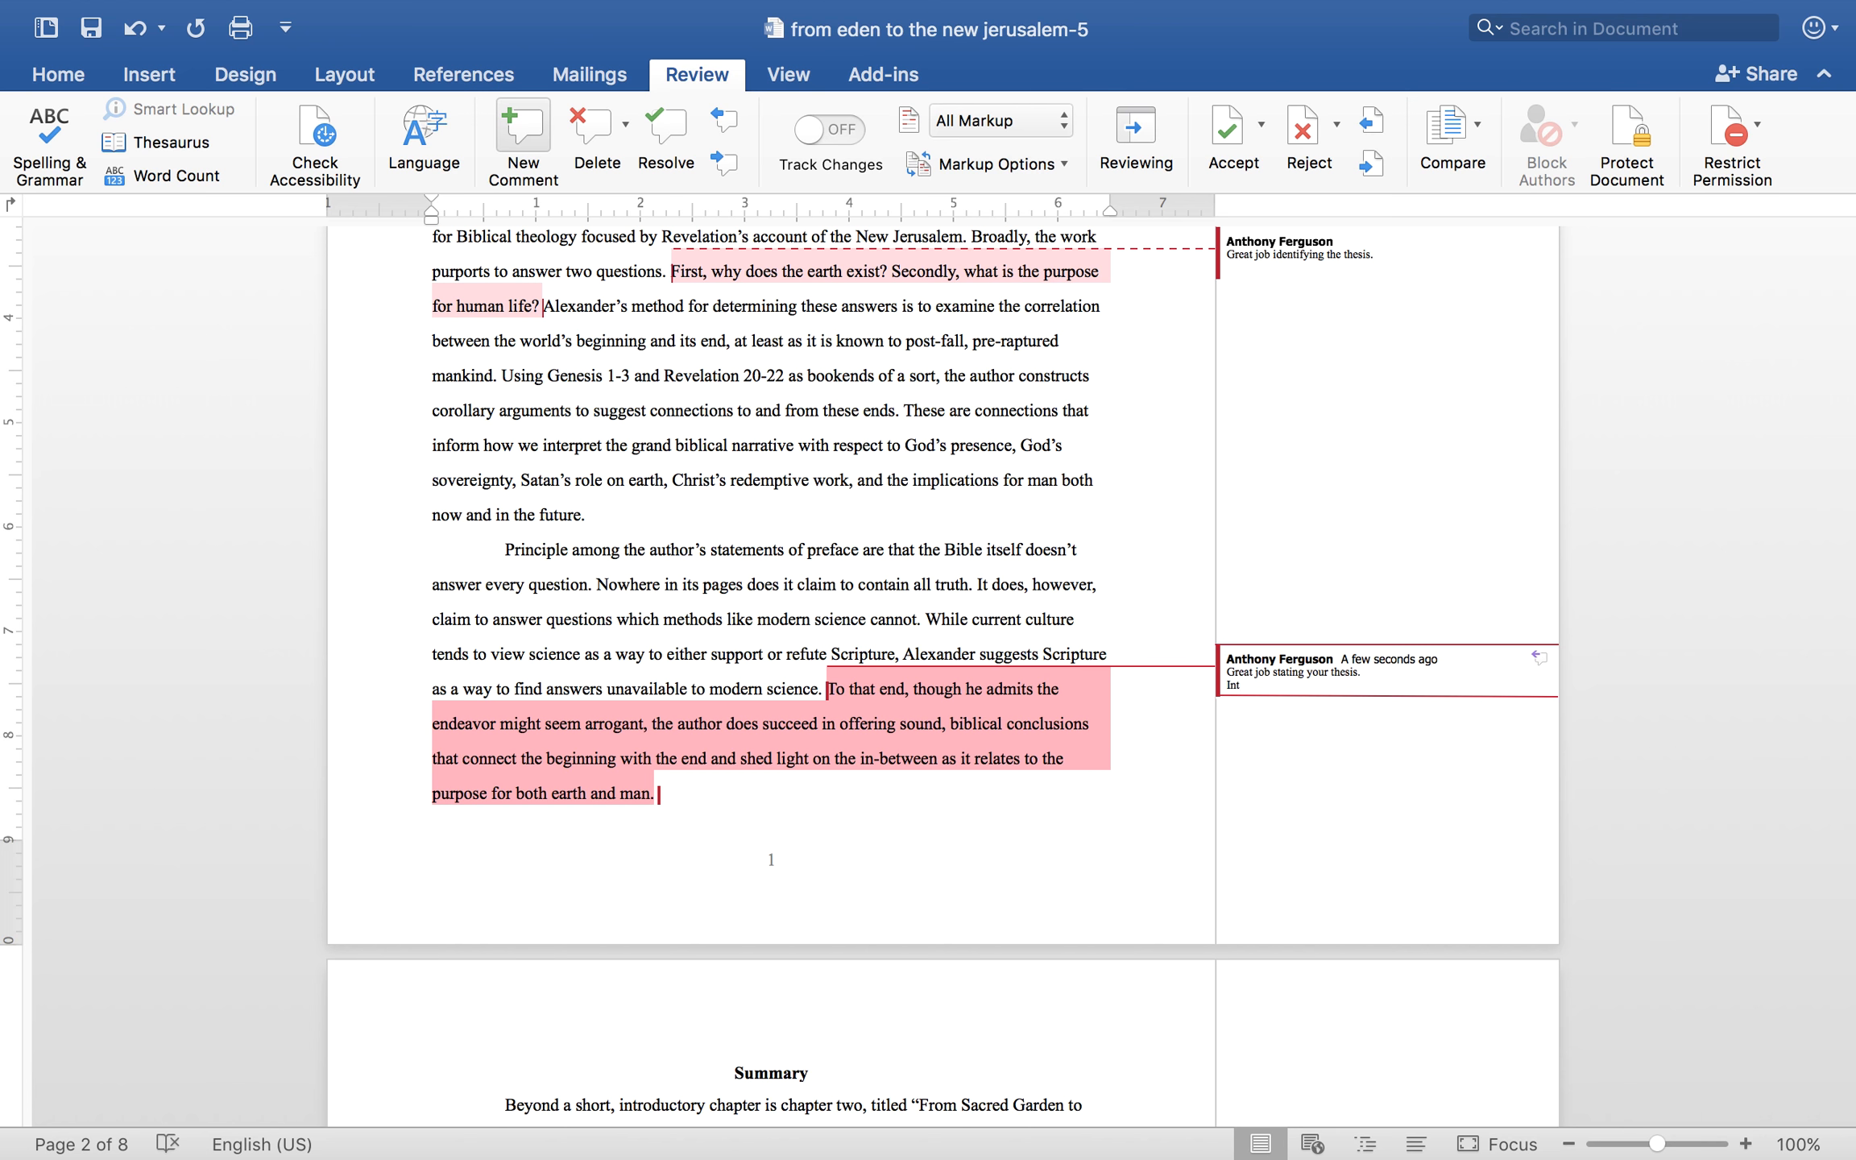
pyautogui.press('BackSpace')
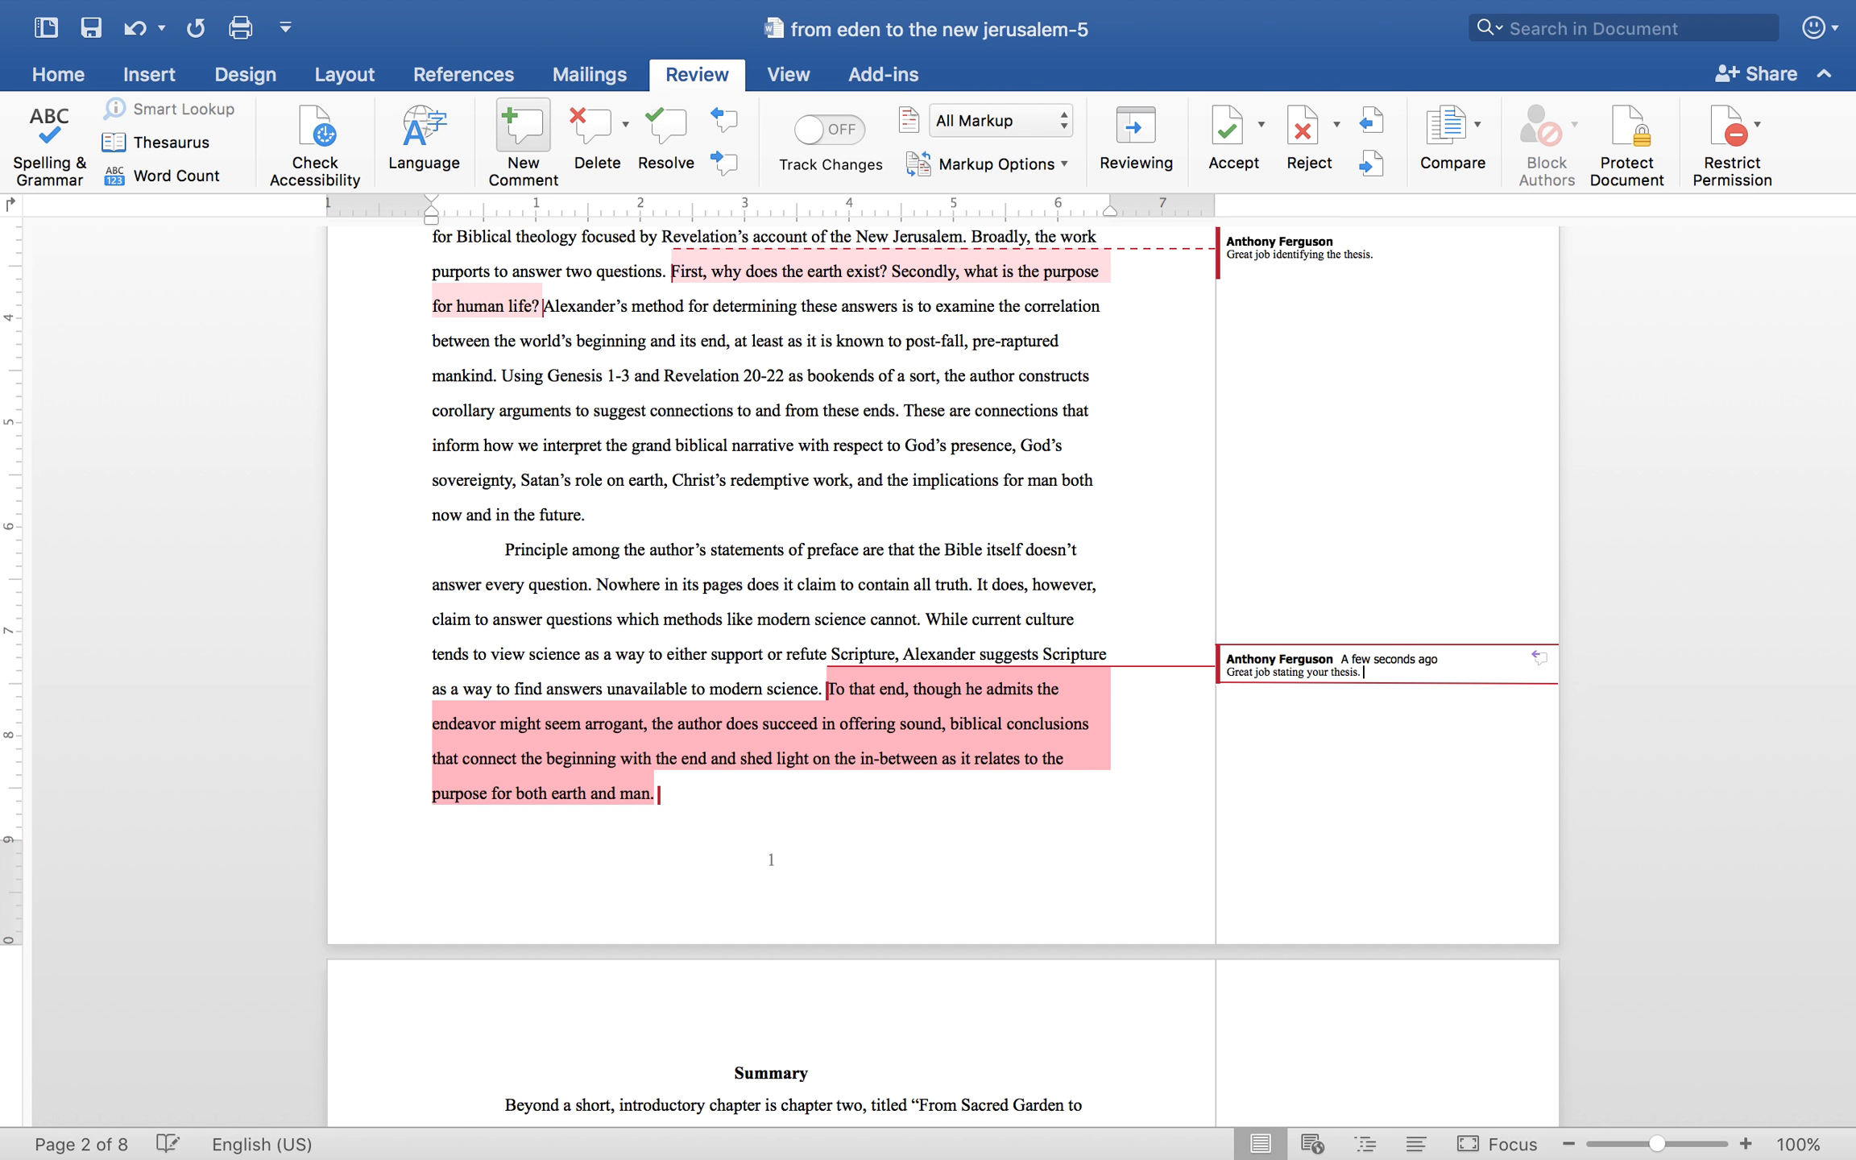
# - Add a comment to the Introduction heading listing Introduction, Summary, Critique and Conclusion on separate lines
pyautogui.scroll(6, 1041, 654)
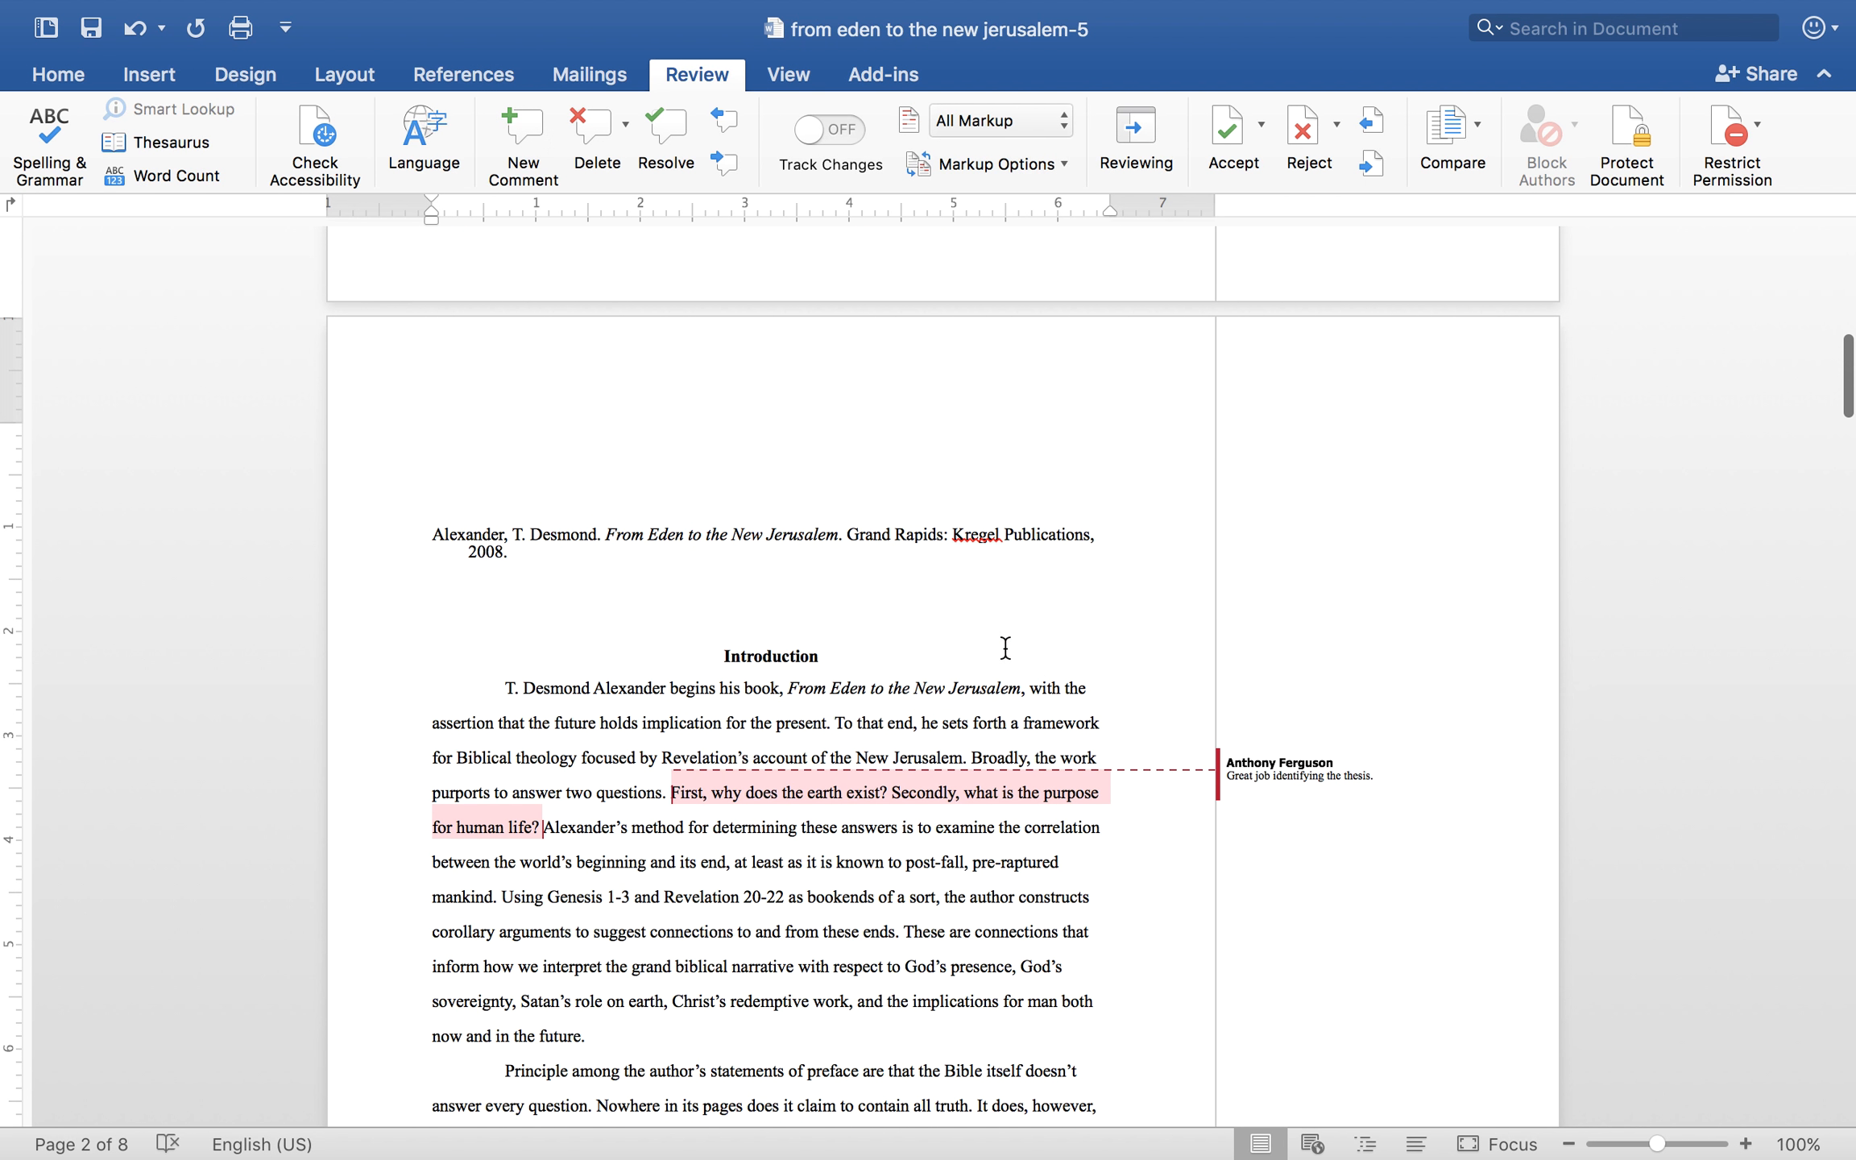
pyautogui.doubleClick(713, 654)
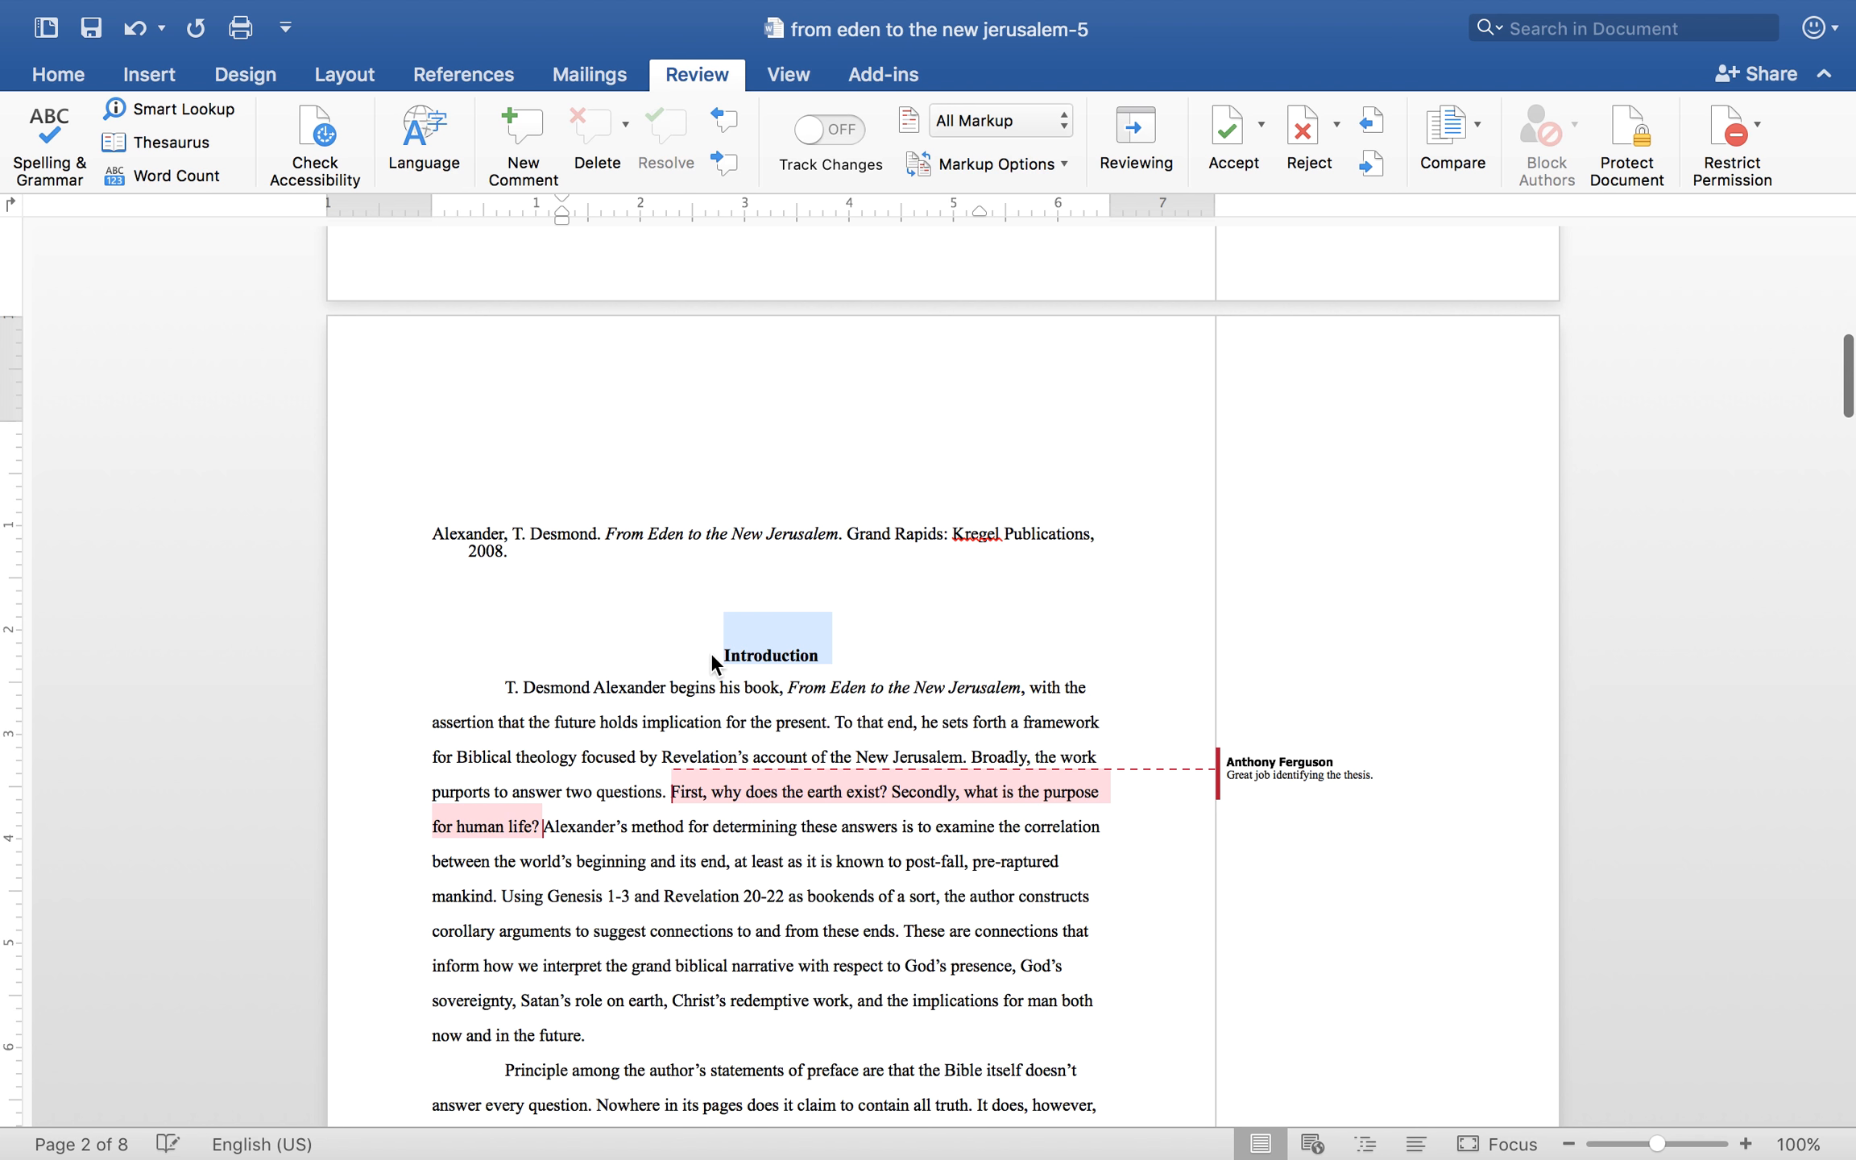
pyautogui.click(538, 147)
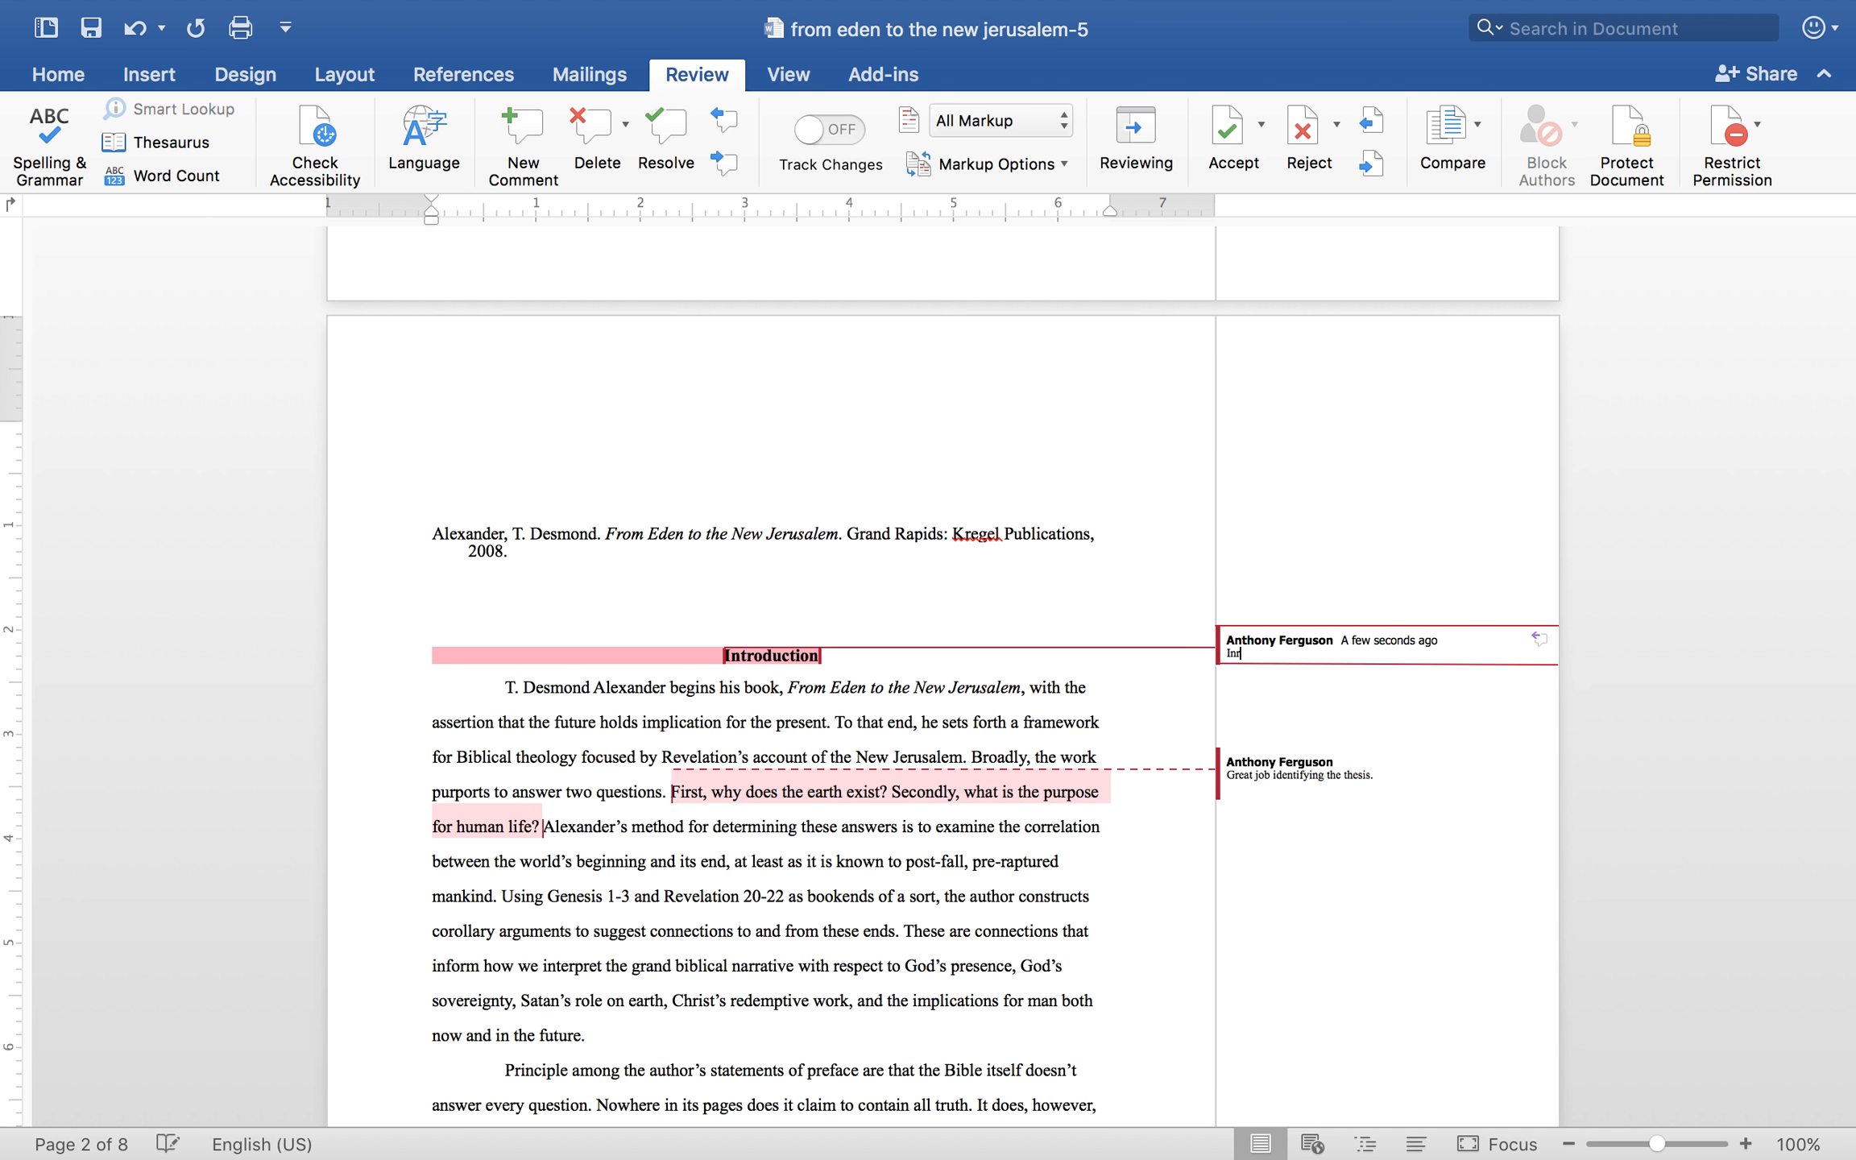
pyautogui.write('Introduction')
pyautogui.press('Return')
pyautogui.write('sUYMMARY')
pyautogui.press('Return')
pyautogui.write('cRITIQUE')
pyautogui.press('Return')
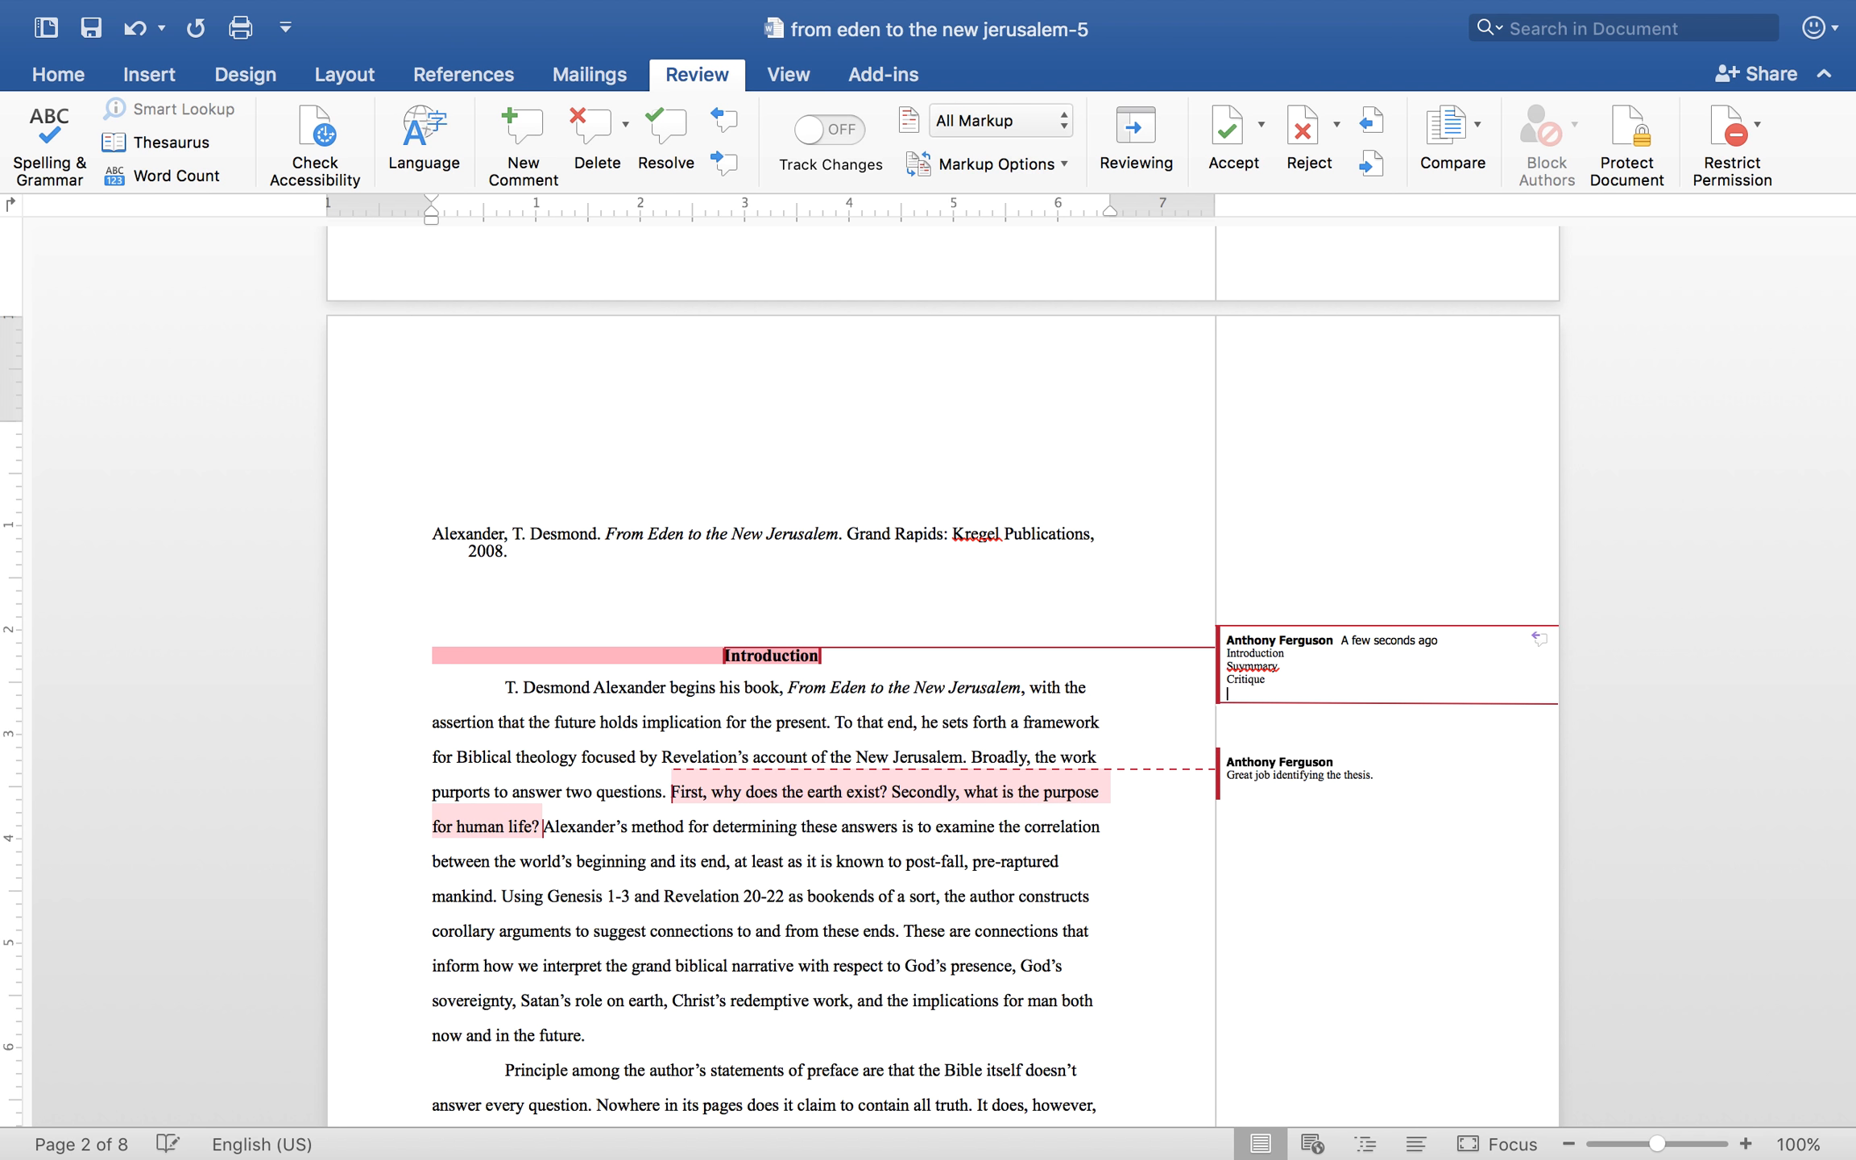
pyautogui.write('Conclusion')
# - Correct the misspelled "Summary" in the heading's comment and add the score "- 10/10" after Introduction
pyautogui.rightClick(1265, 667)
pyautogui.click(1309, 684)
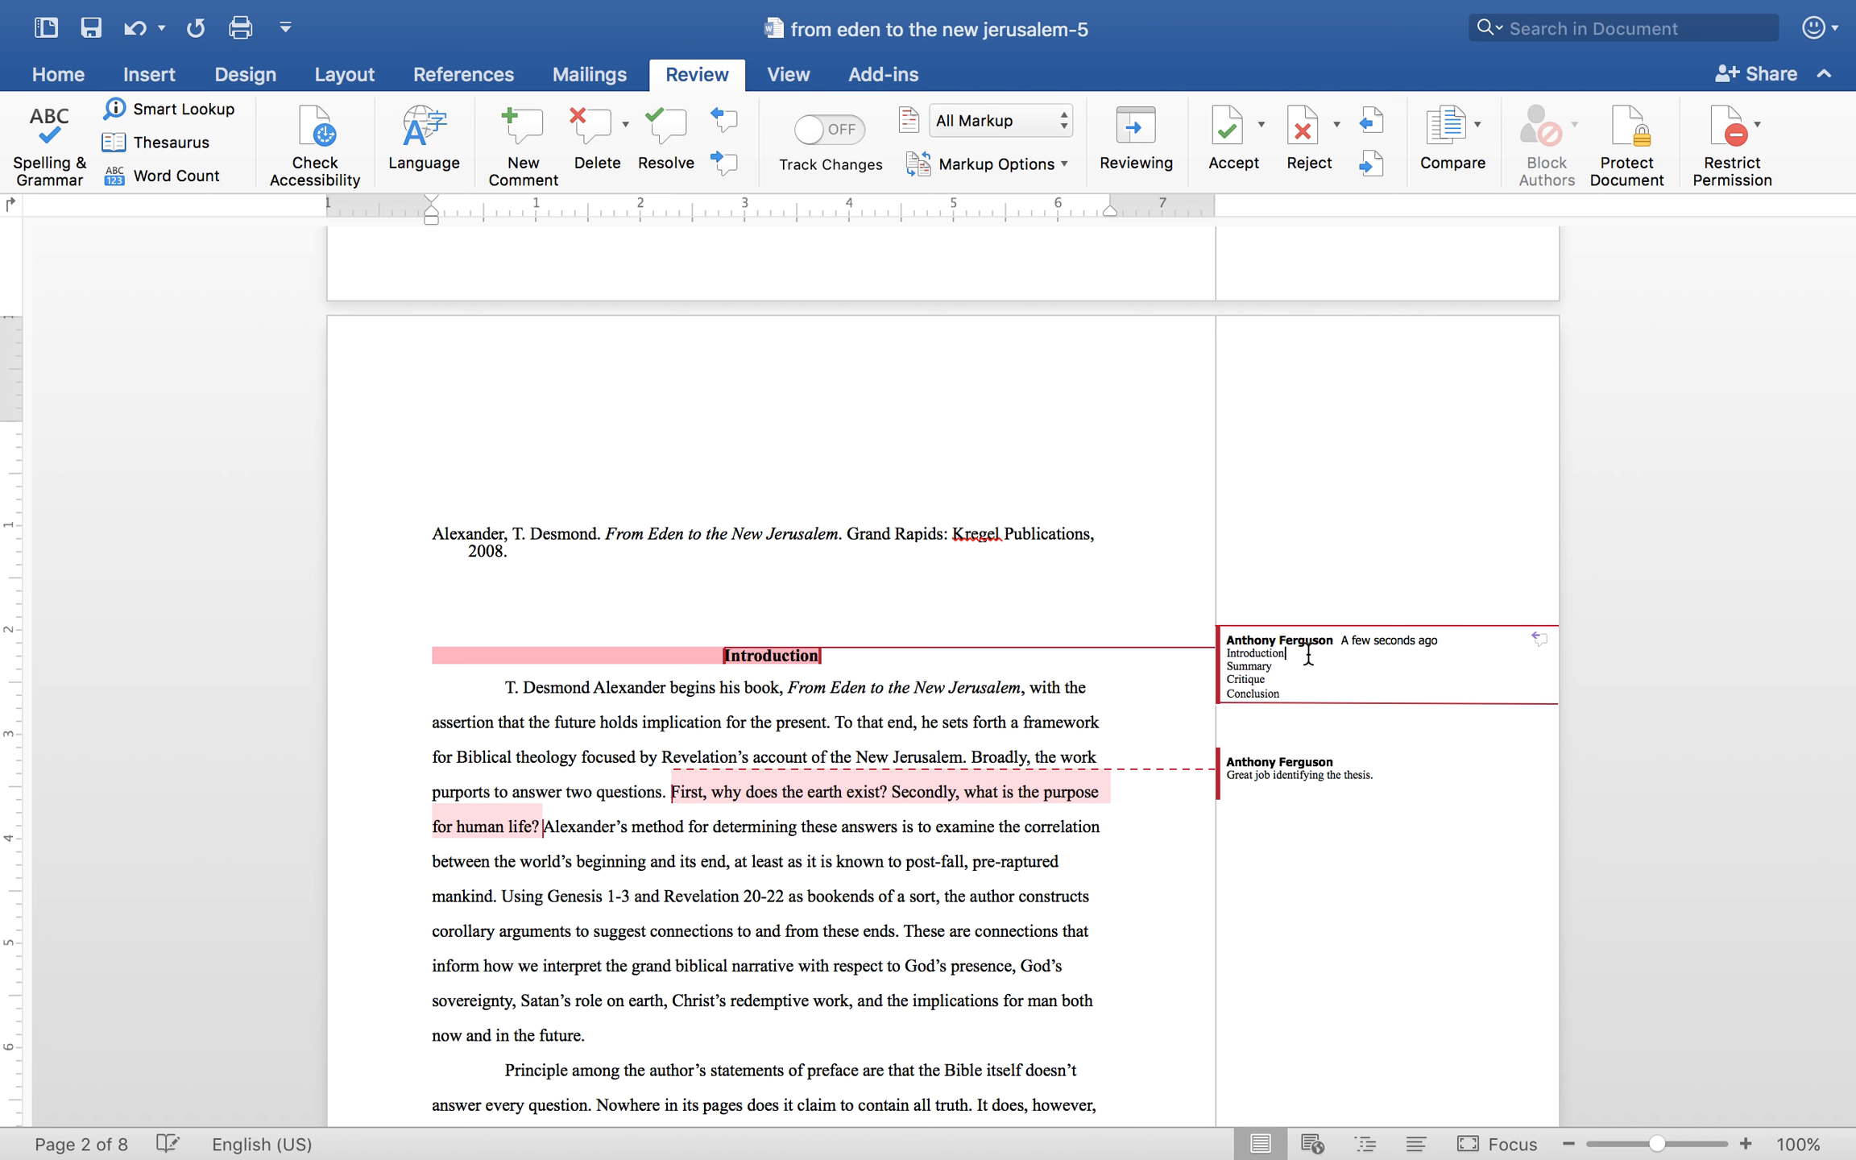
pyautogui.write('- 10/10')
pyautogui.click(1085, 912)
# - Read through the Summary section up to the Critique heading, checking how each chapter's summary relates to the thesis
pyautogui.scroll(-15, 1002, 931)
pyautogui.scroll(-1, 1002, 931)
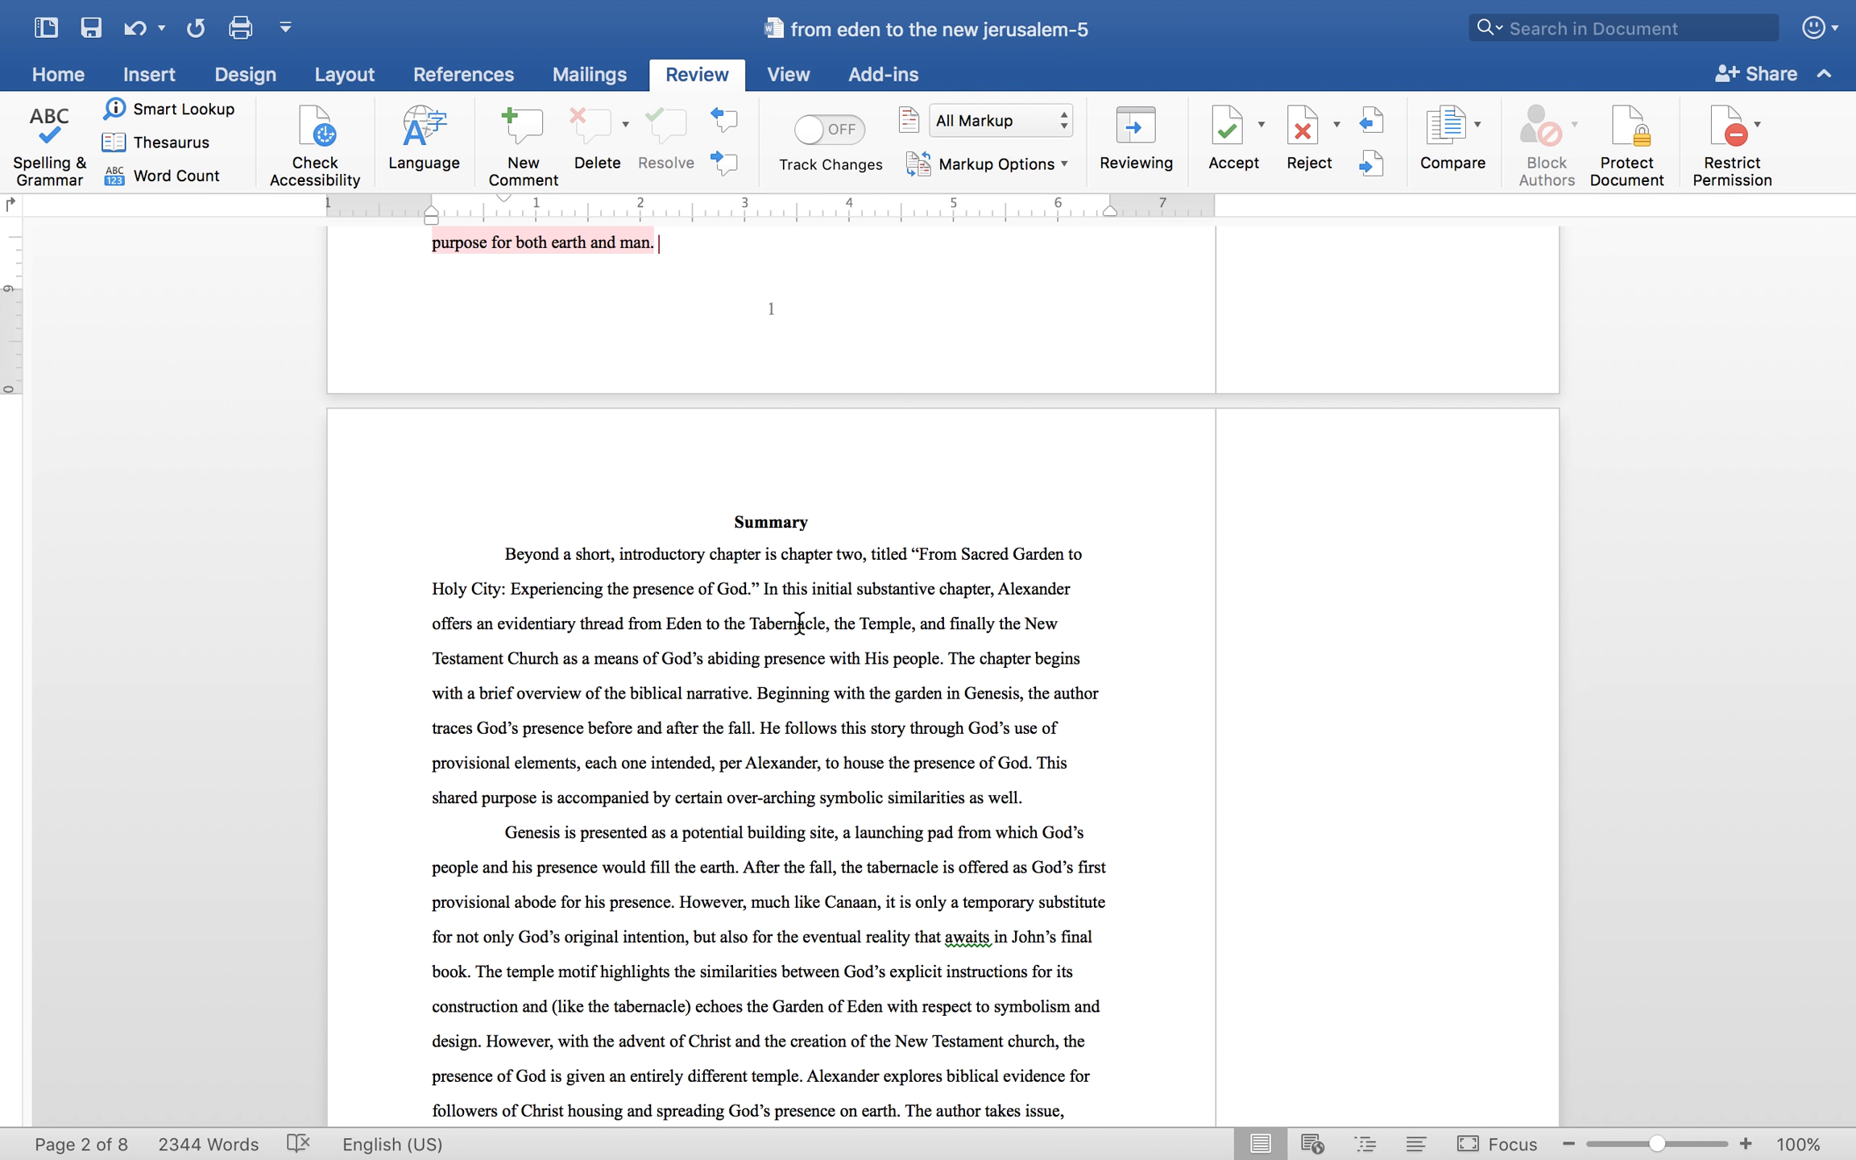
pyautogui.scroll(-3, 696, 735)
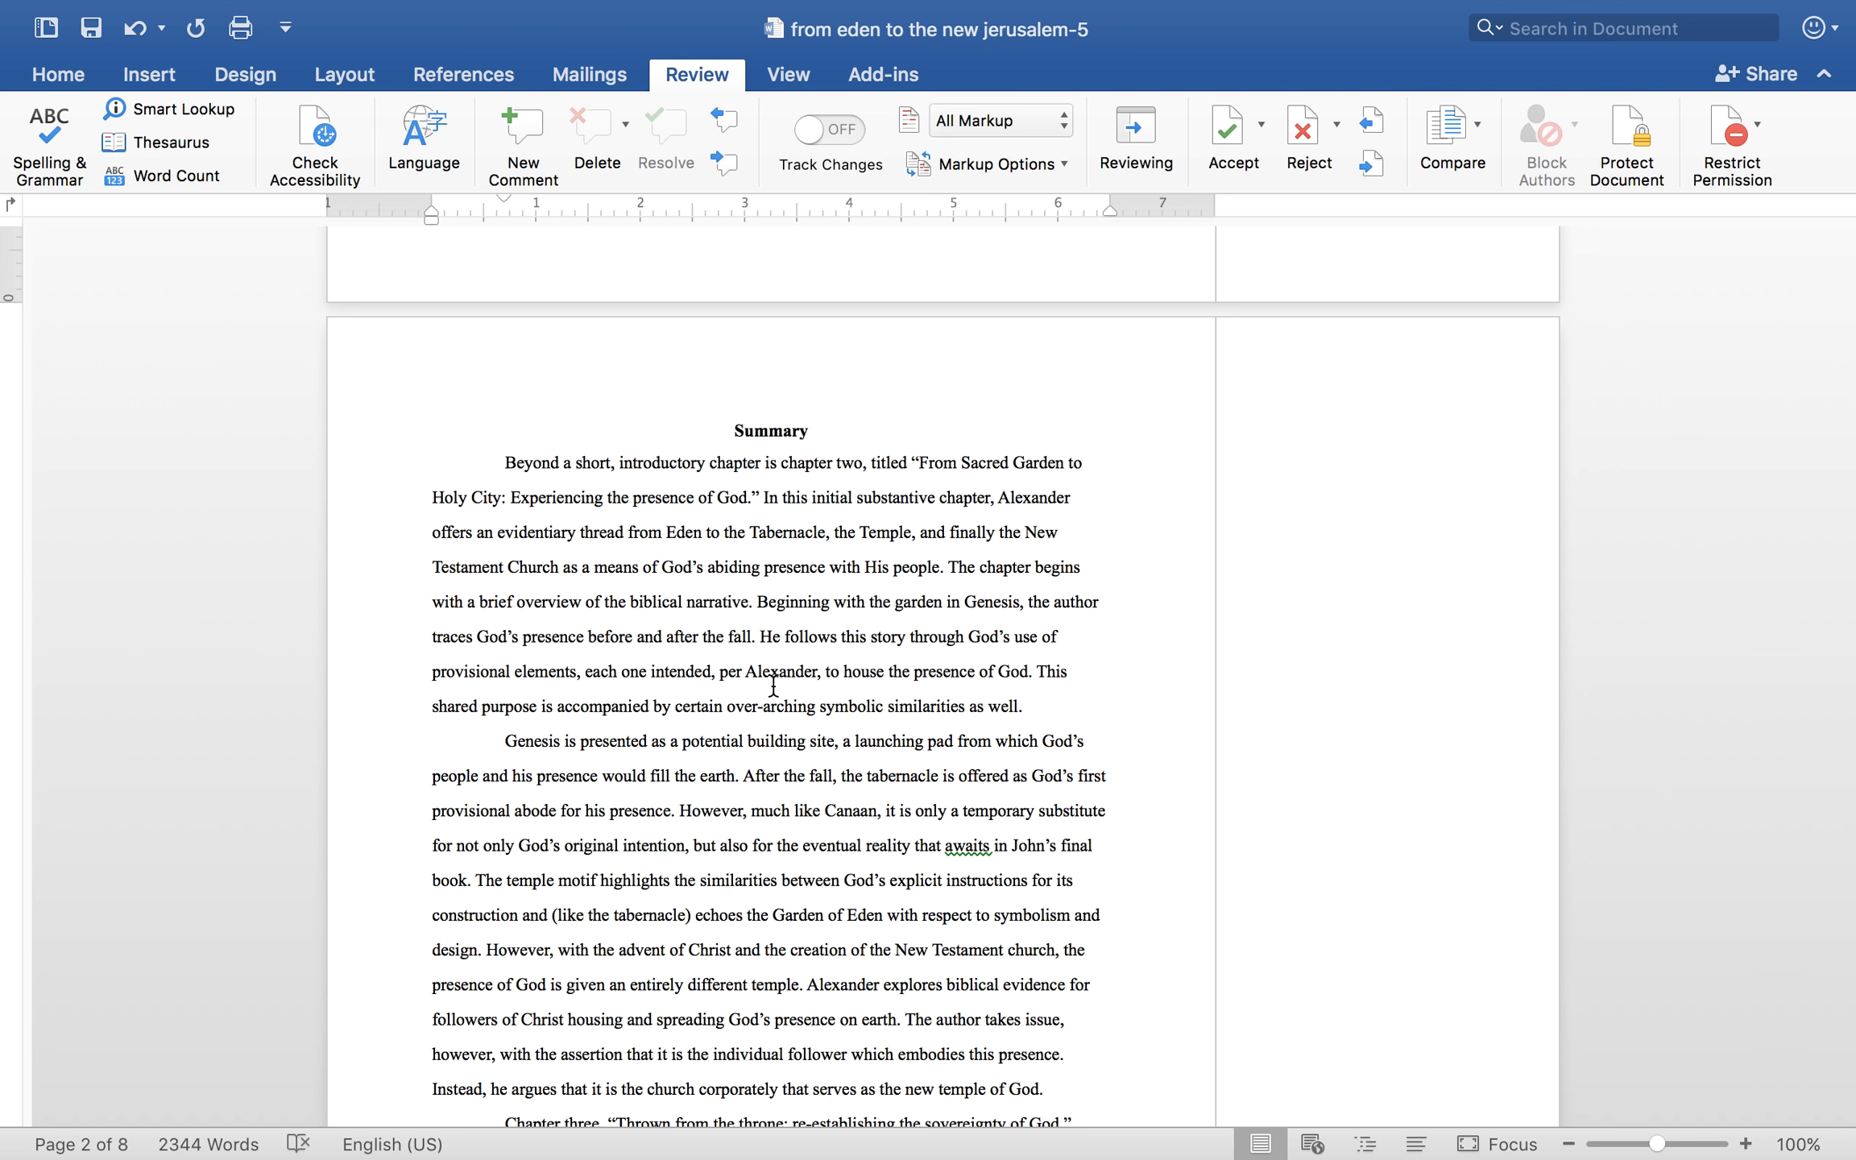
pyautogui.scroll(-1, 934, 695)
pyautogui.scroll(-5, 934, 695)
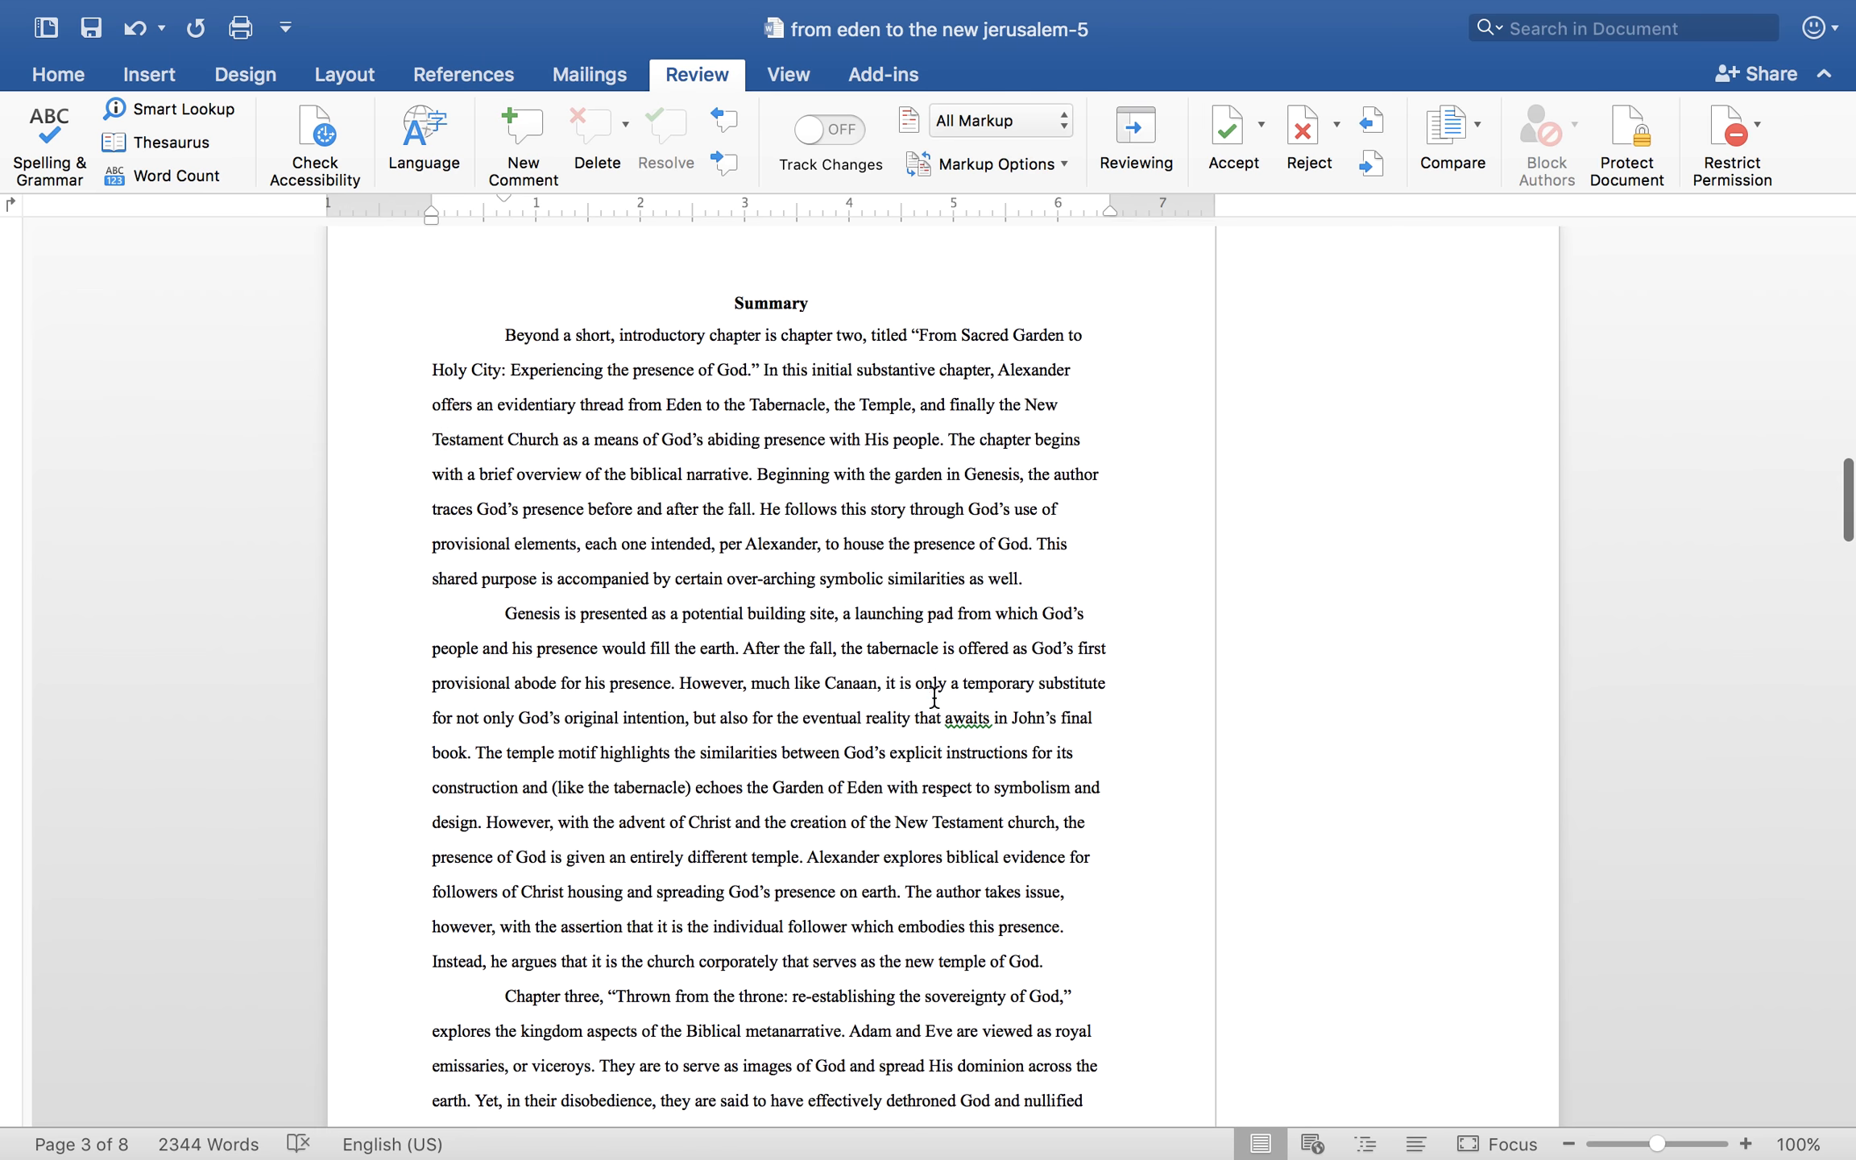
pyautogui.scroll(-6, 934, 694)
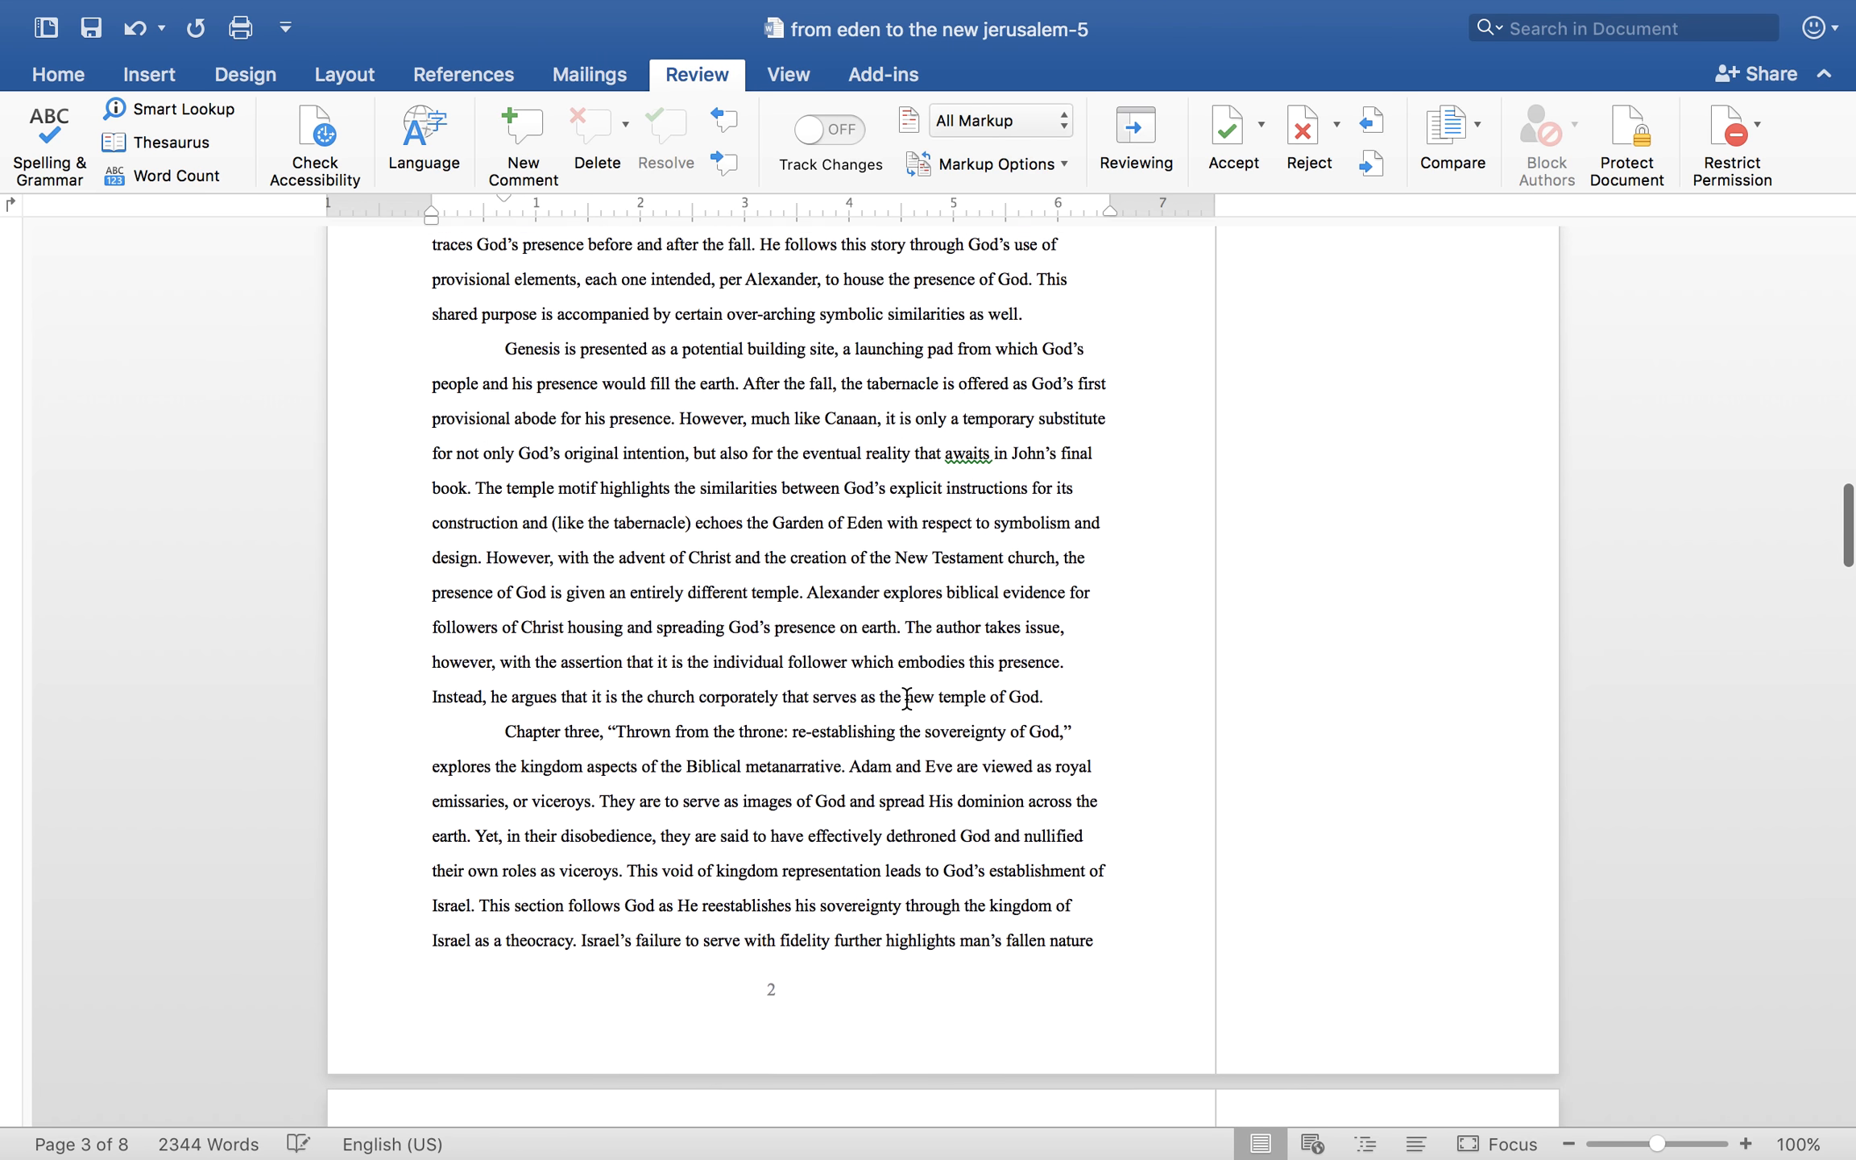
pyautogui.scroll(-5, 906, 697)
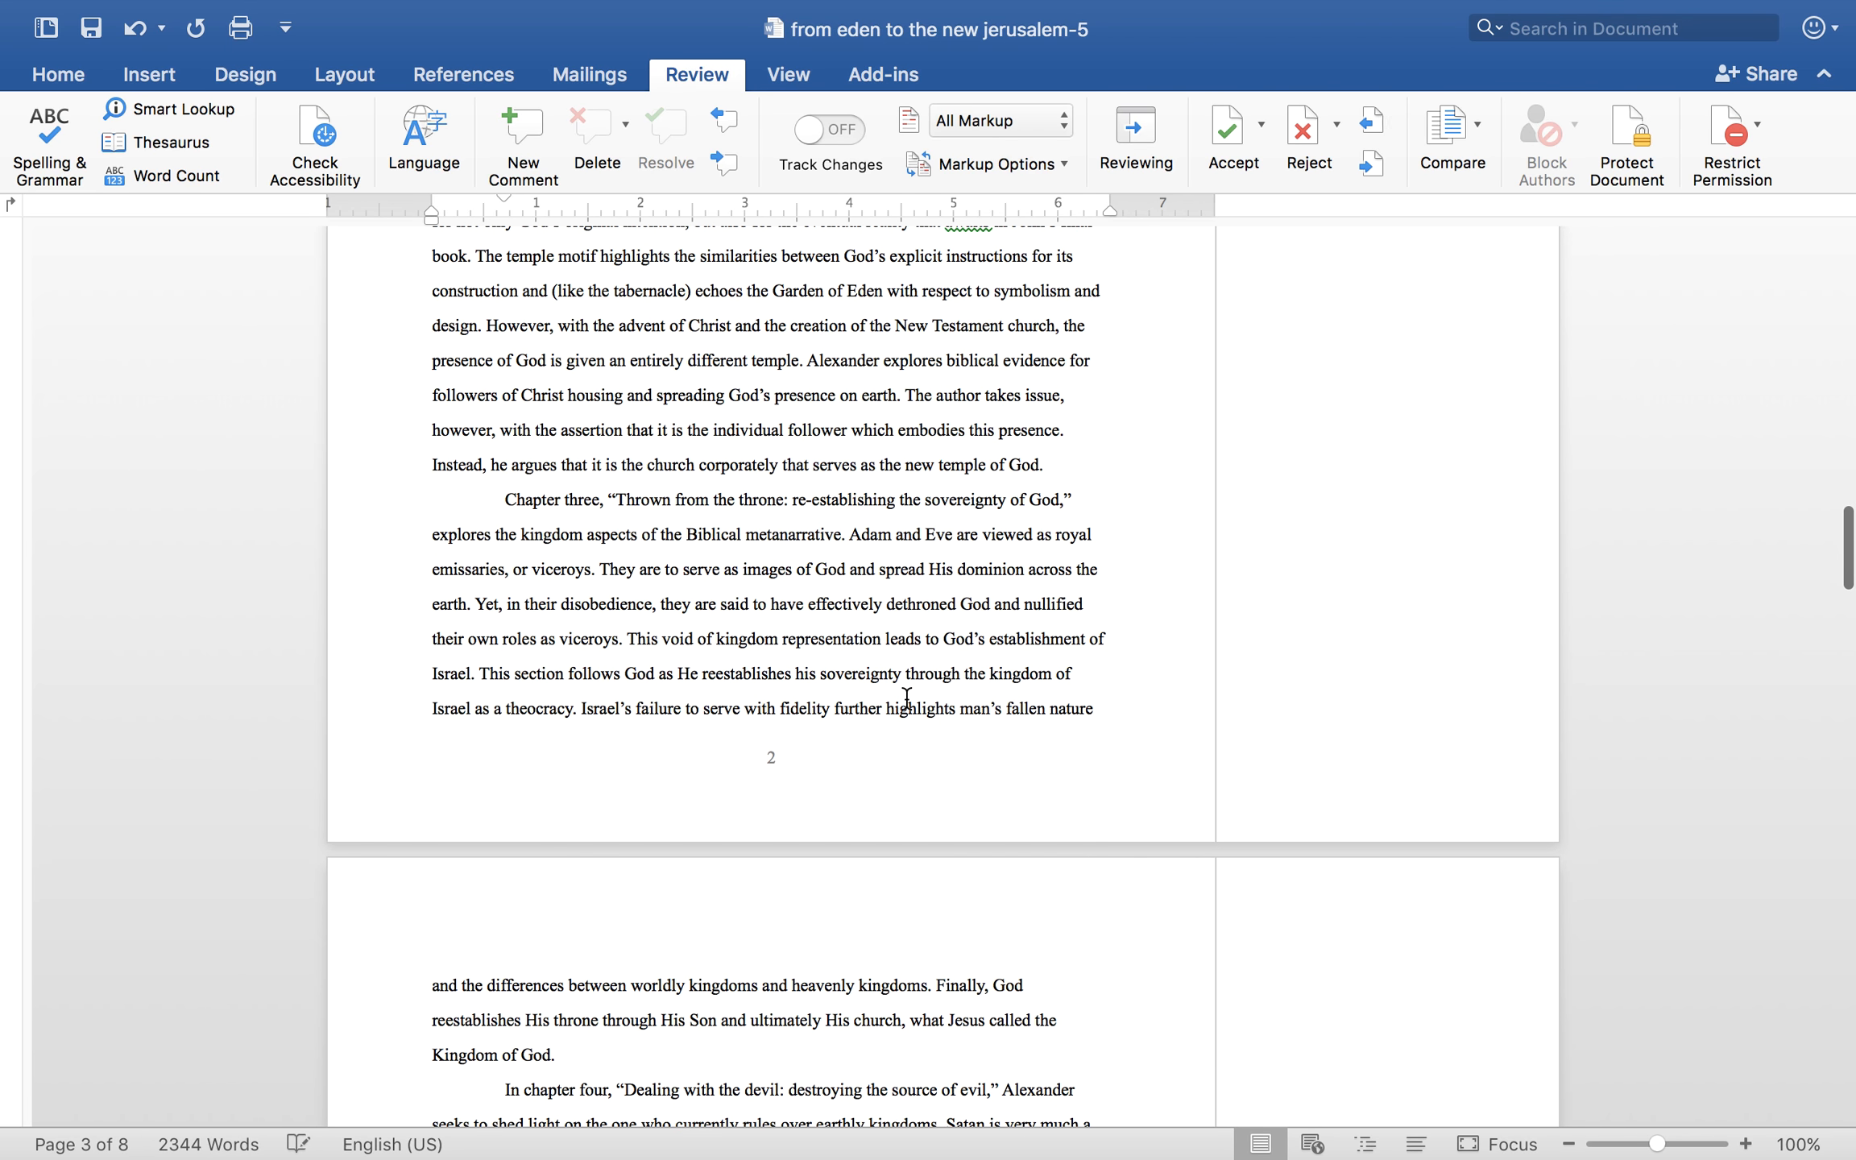
pyautogui.scroll(-4, 907, 697)
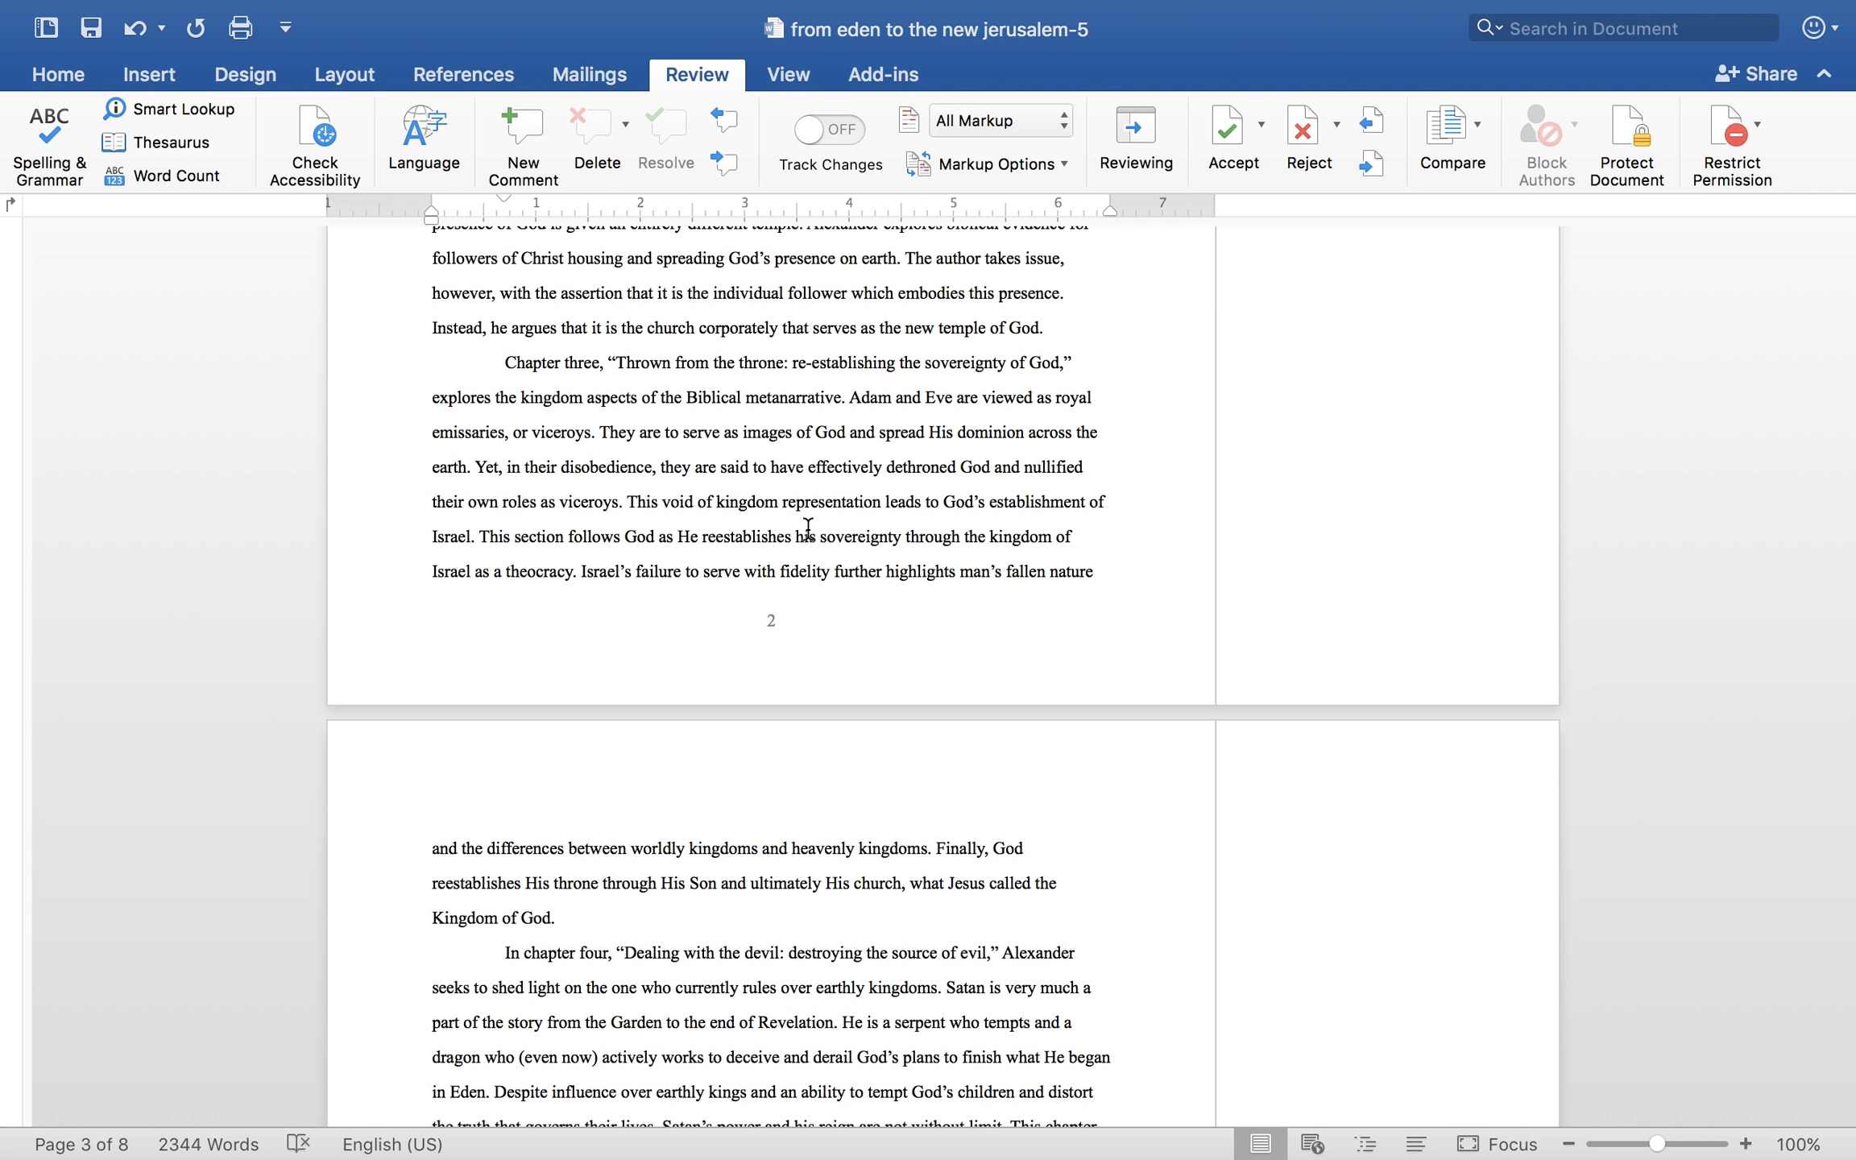
pyautogui.scroll(-3, 789, 586)
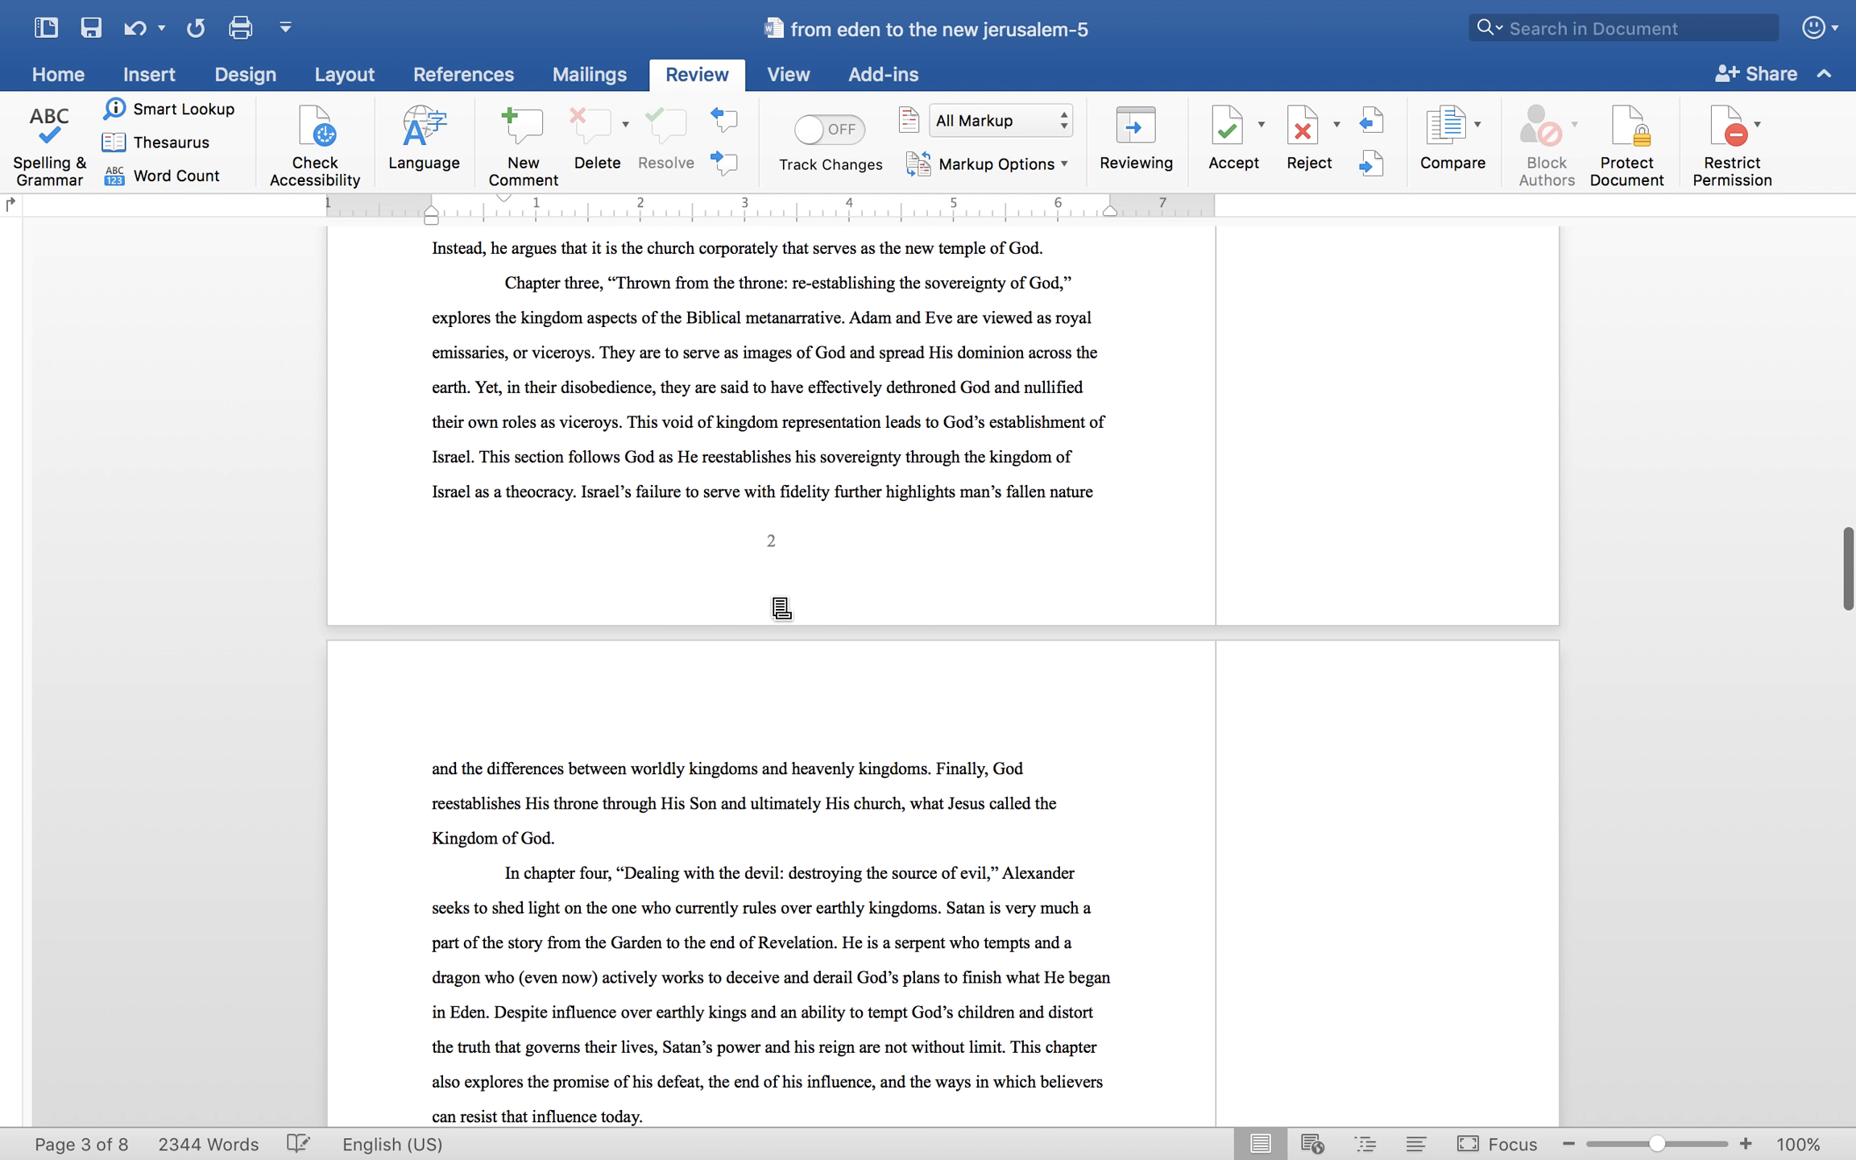
pyautogui.scroll(-6, 781, 608)
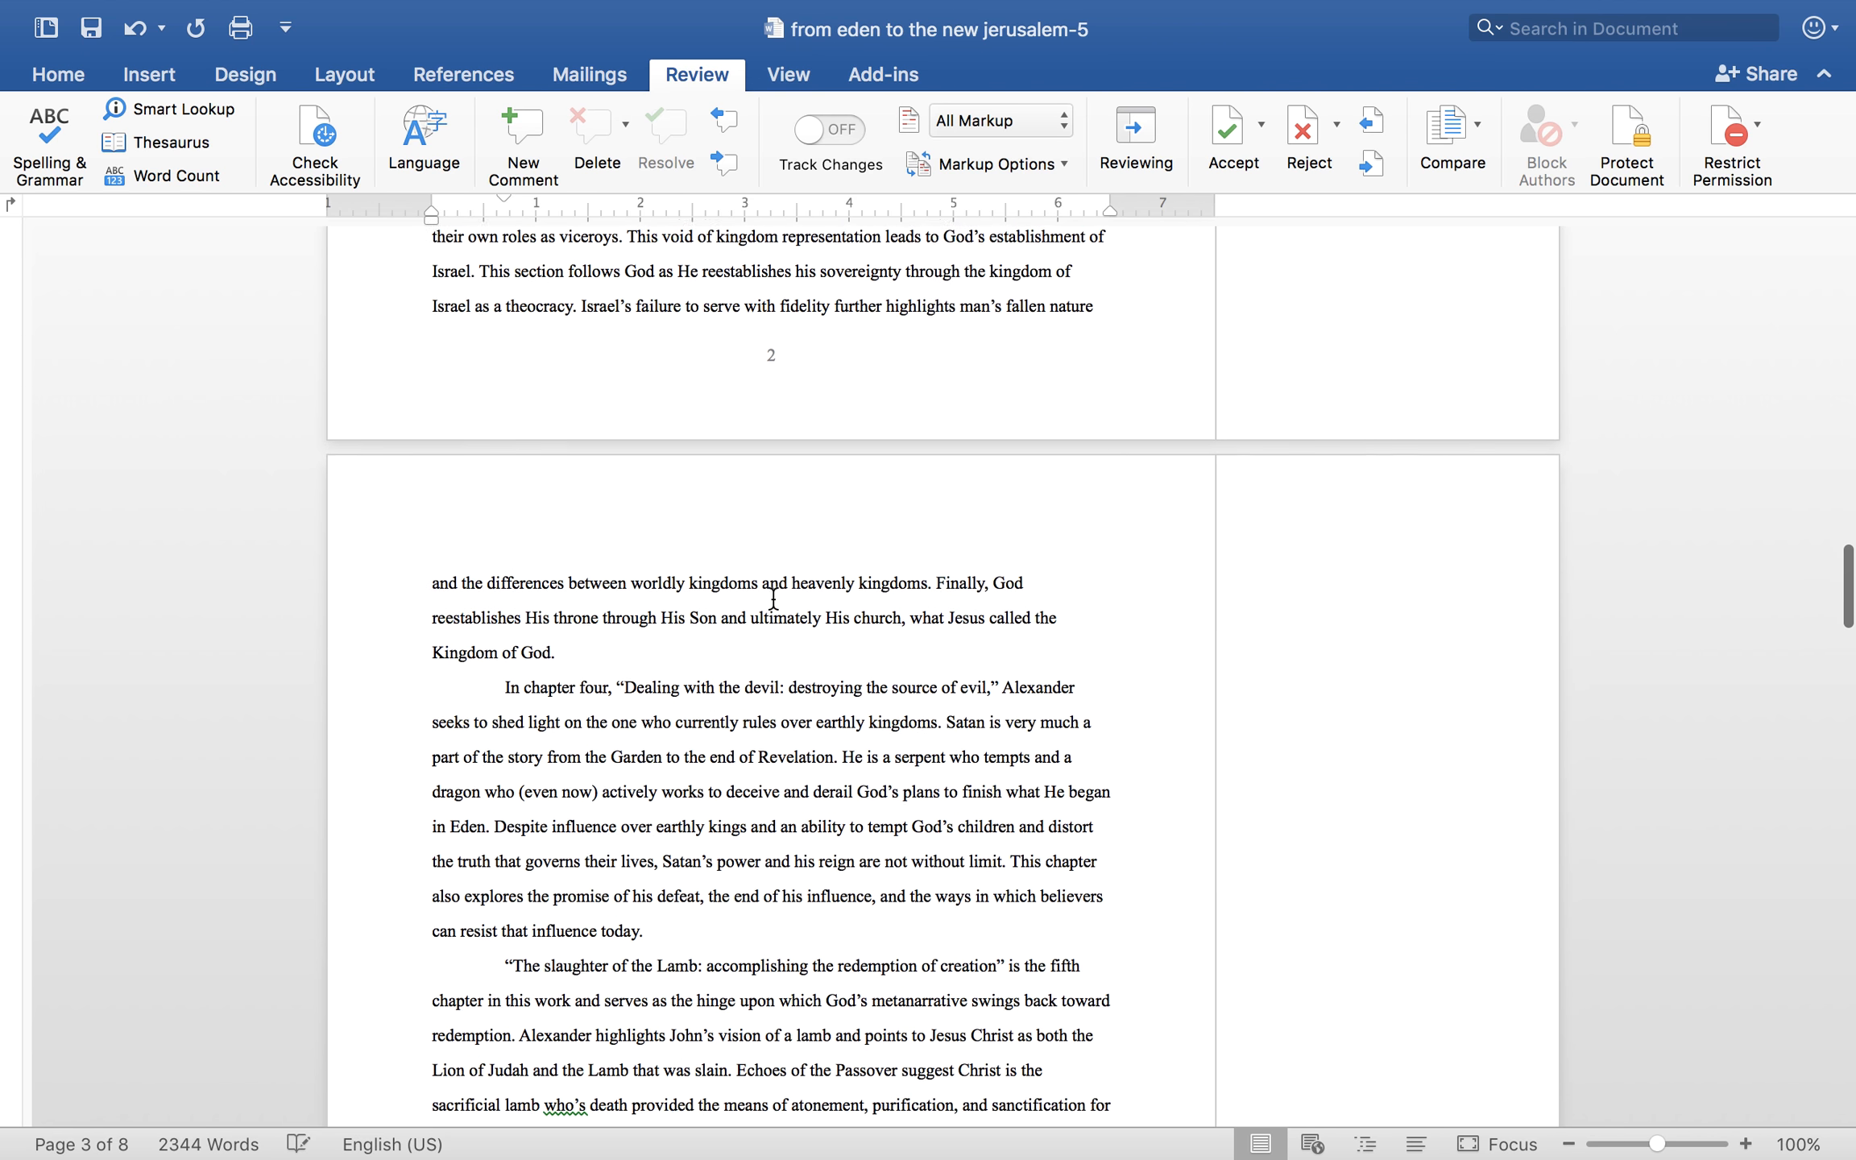
pyautogui.scroll(-5, 773, 598)
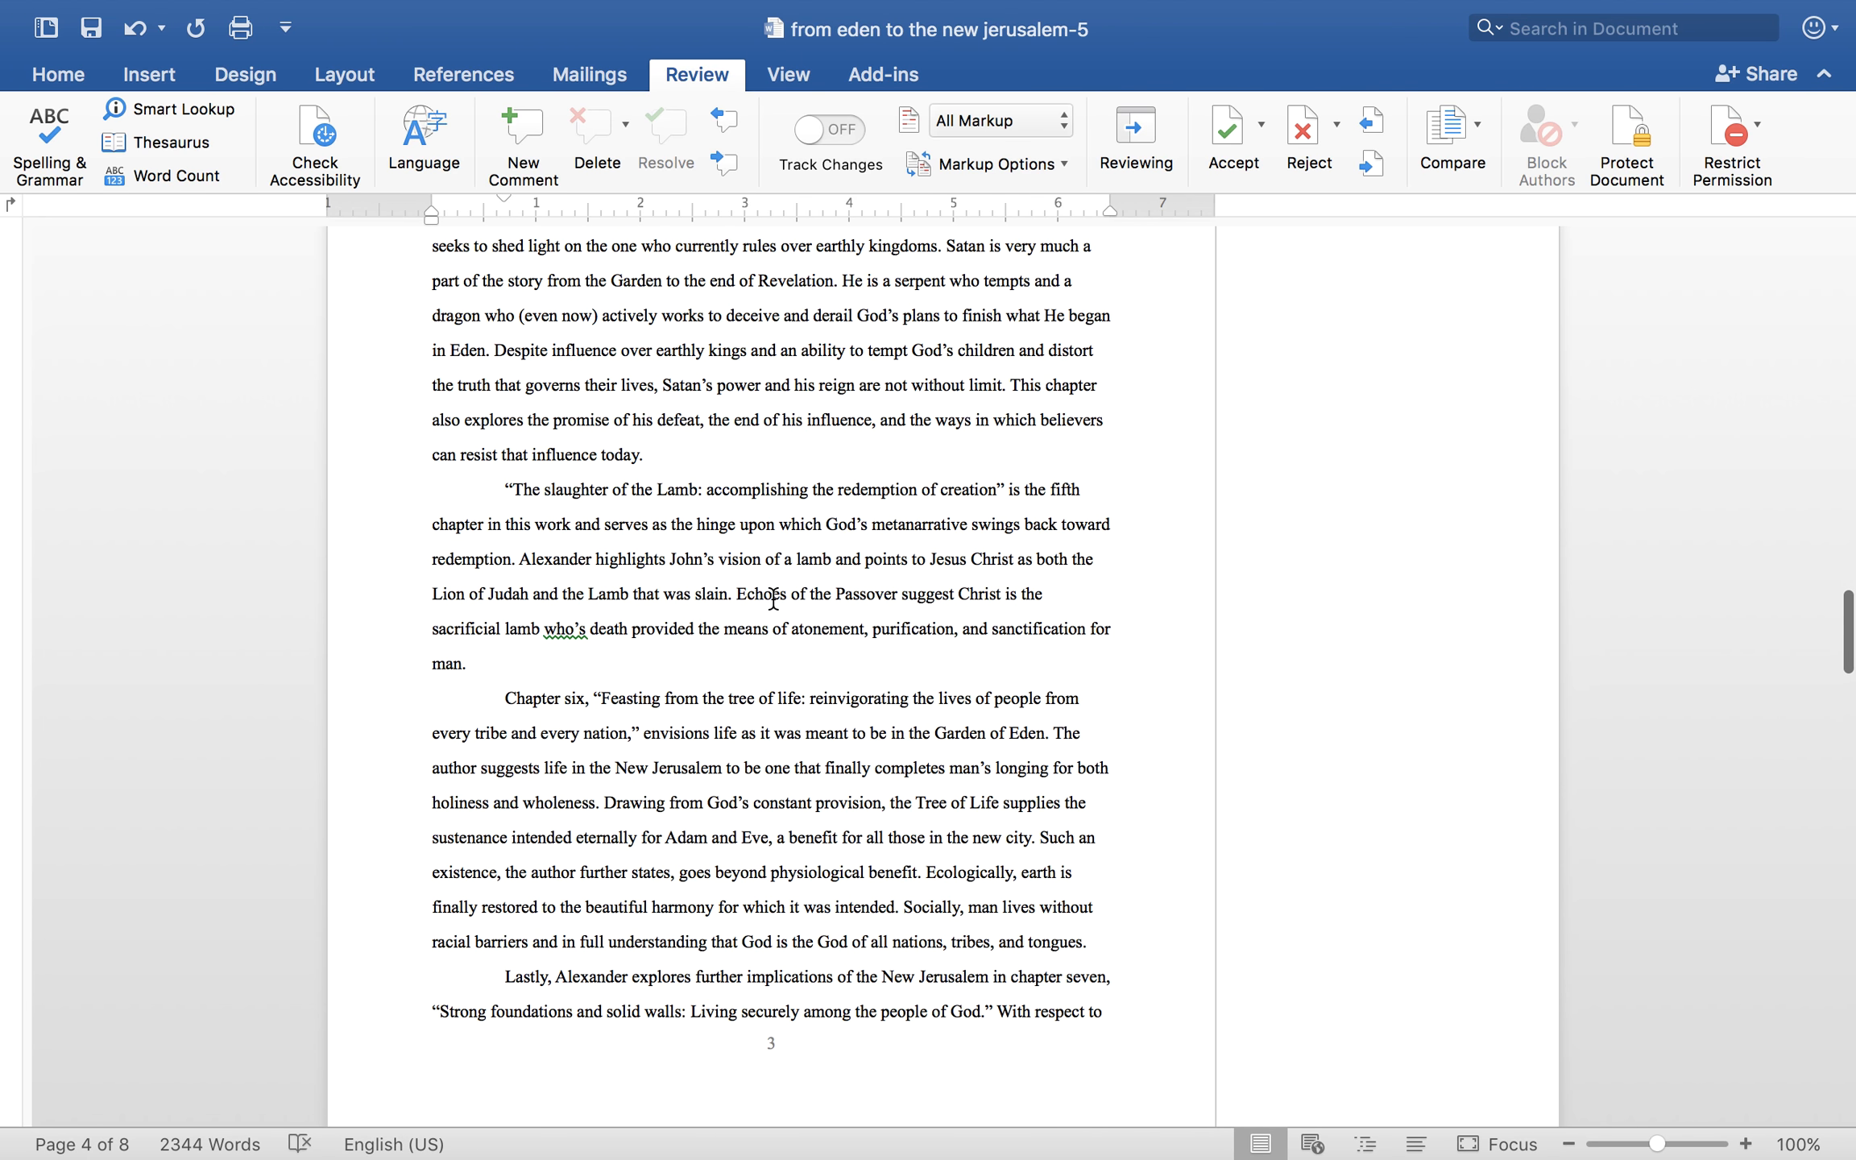
pyautogui.scroll(-3, 773, 599)
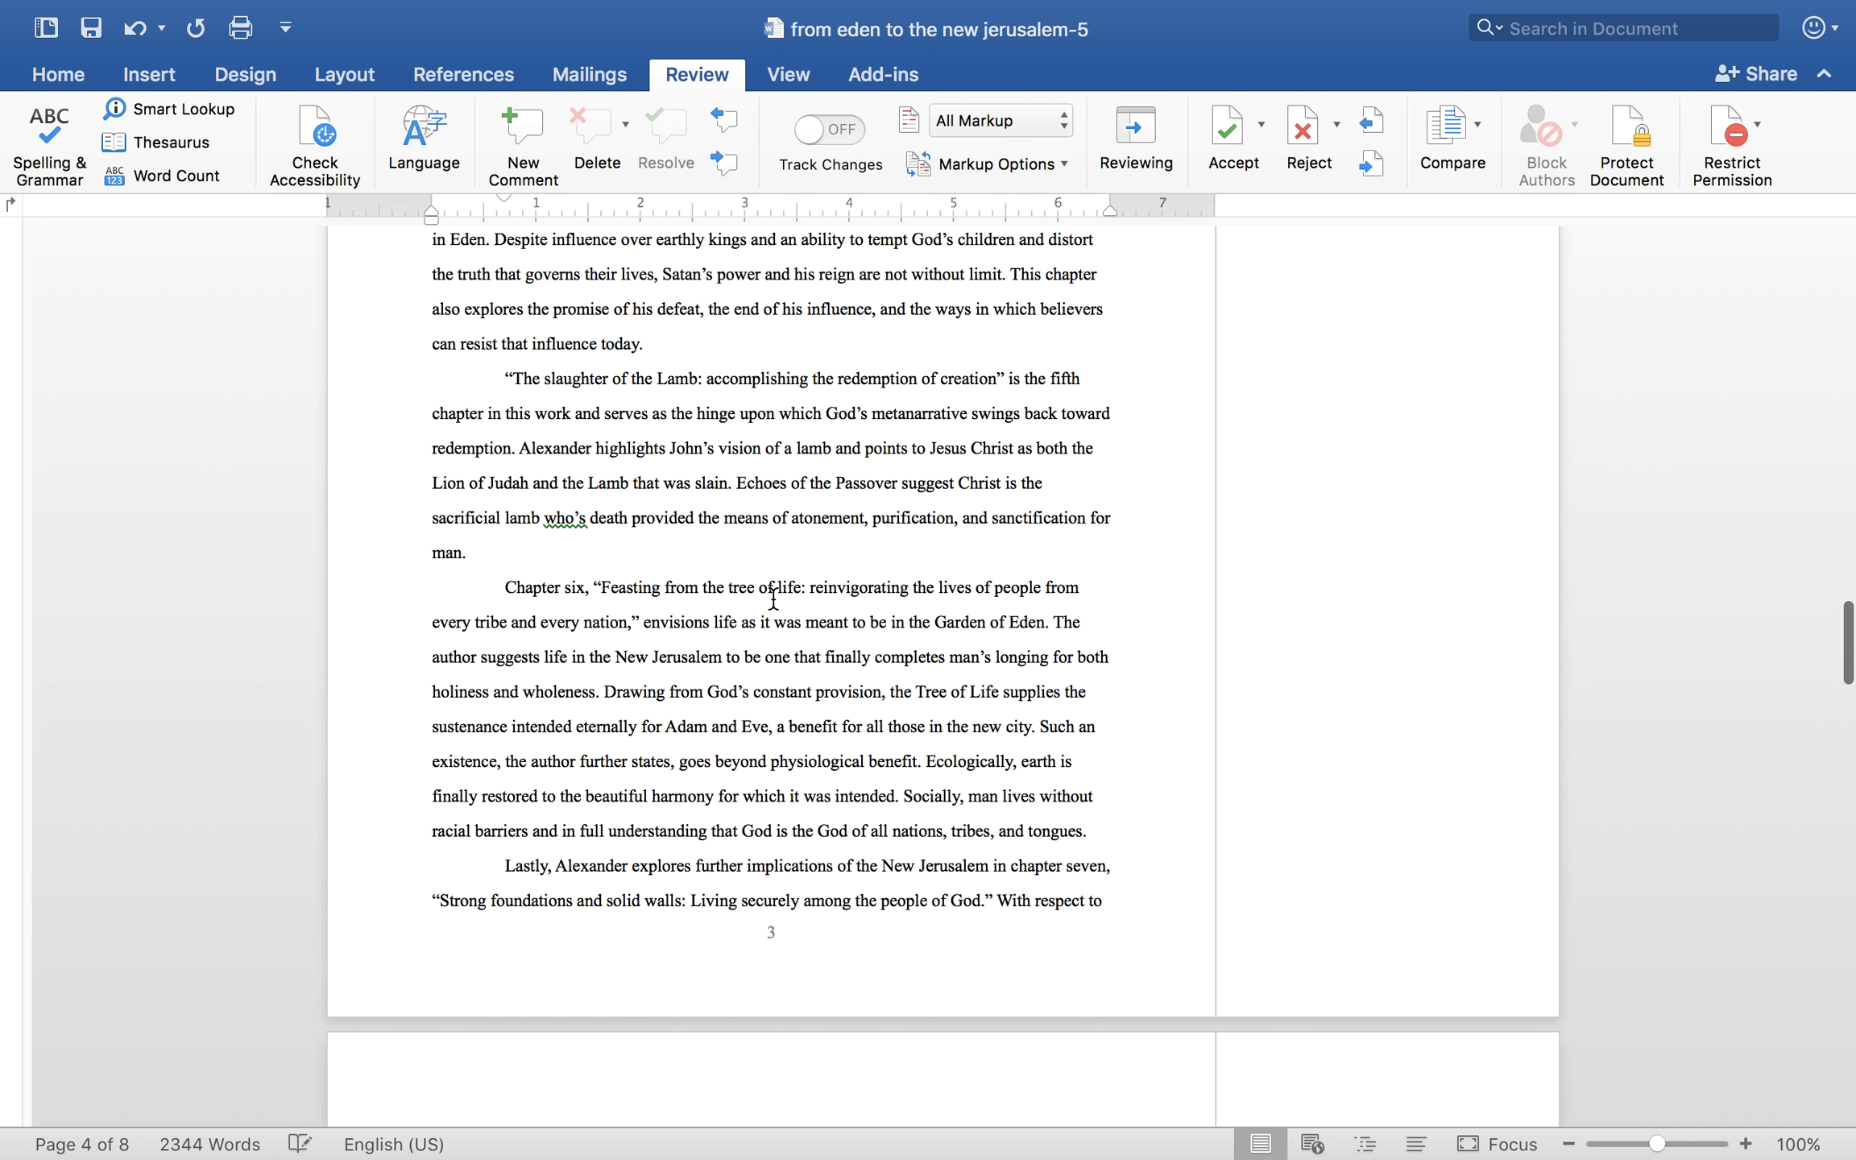
pyautogui.scroll(-7, 774, 598)
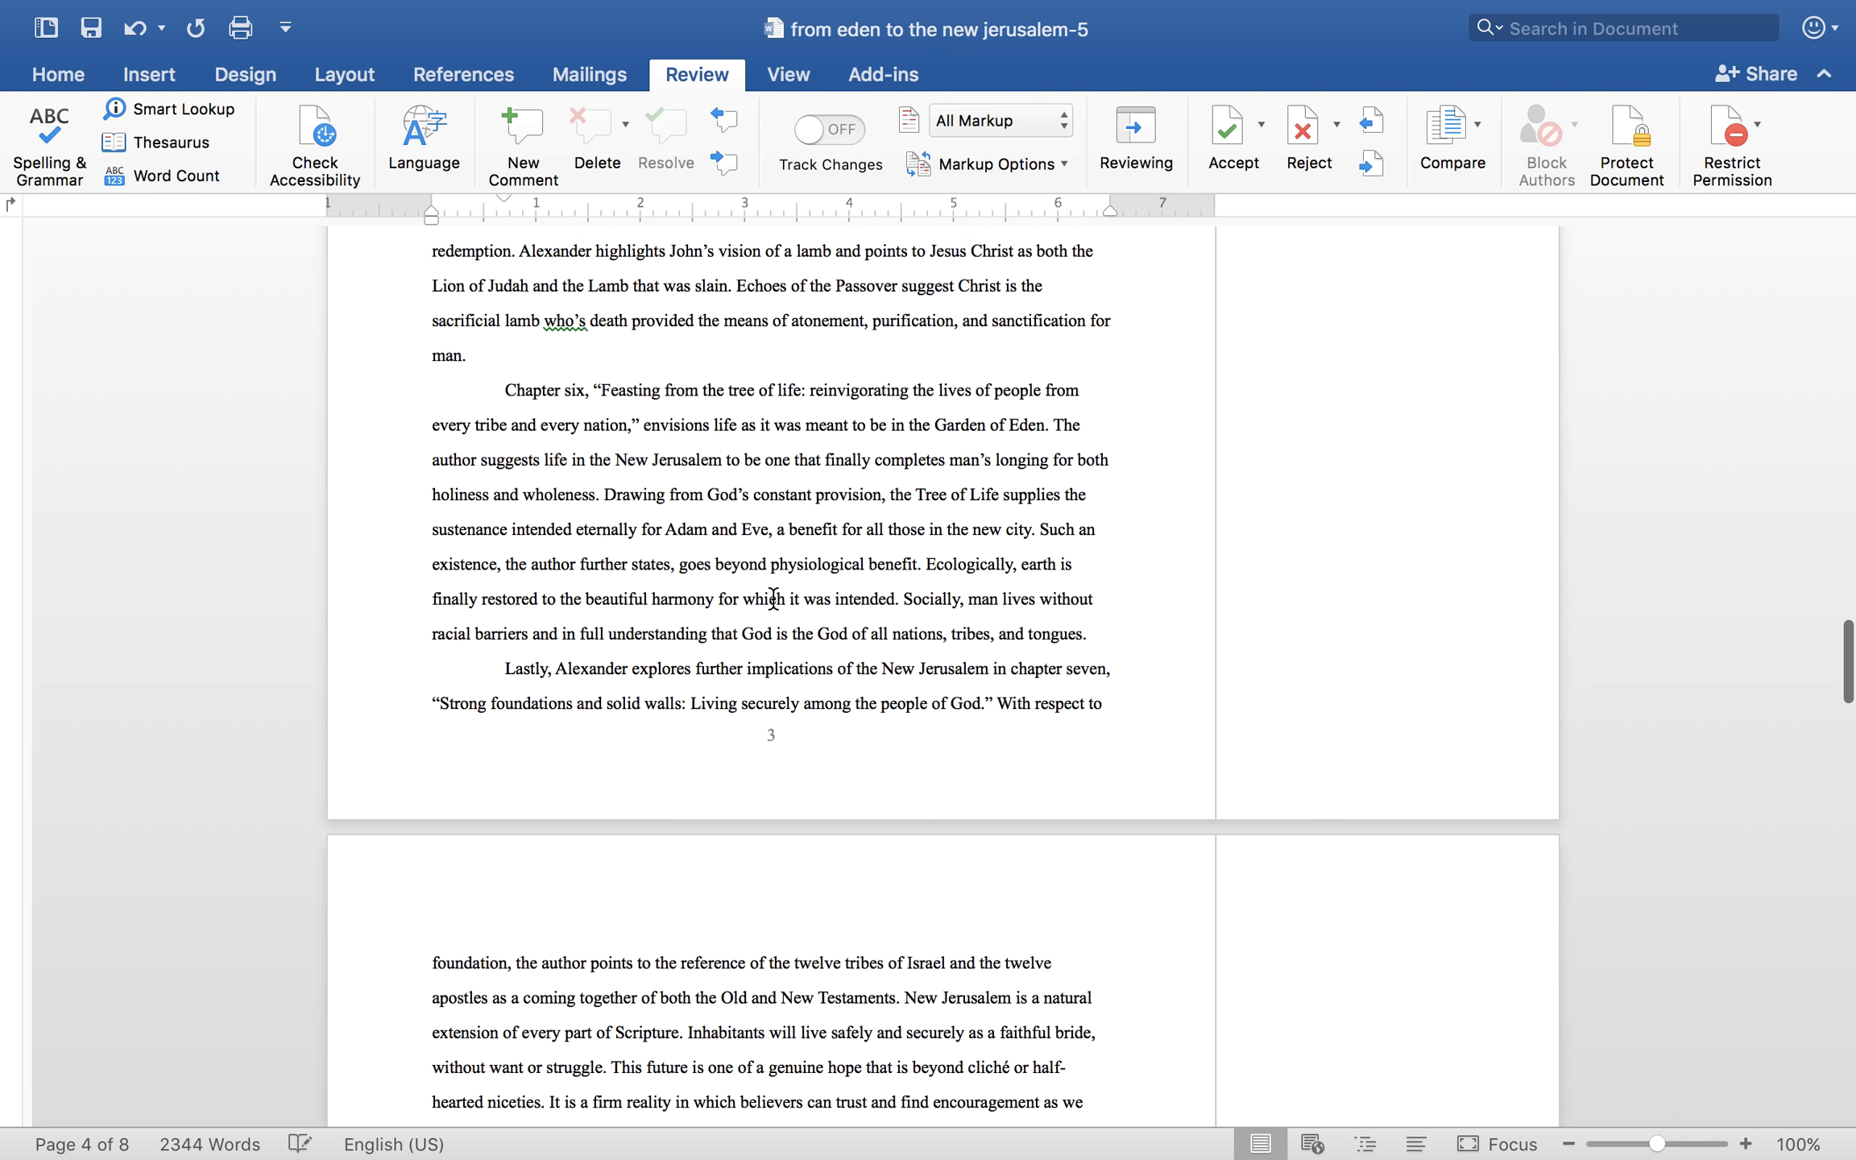
pyautogui.scroll(-3, 772, 599)
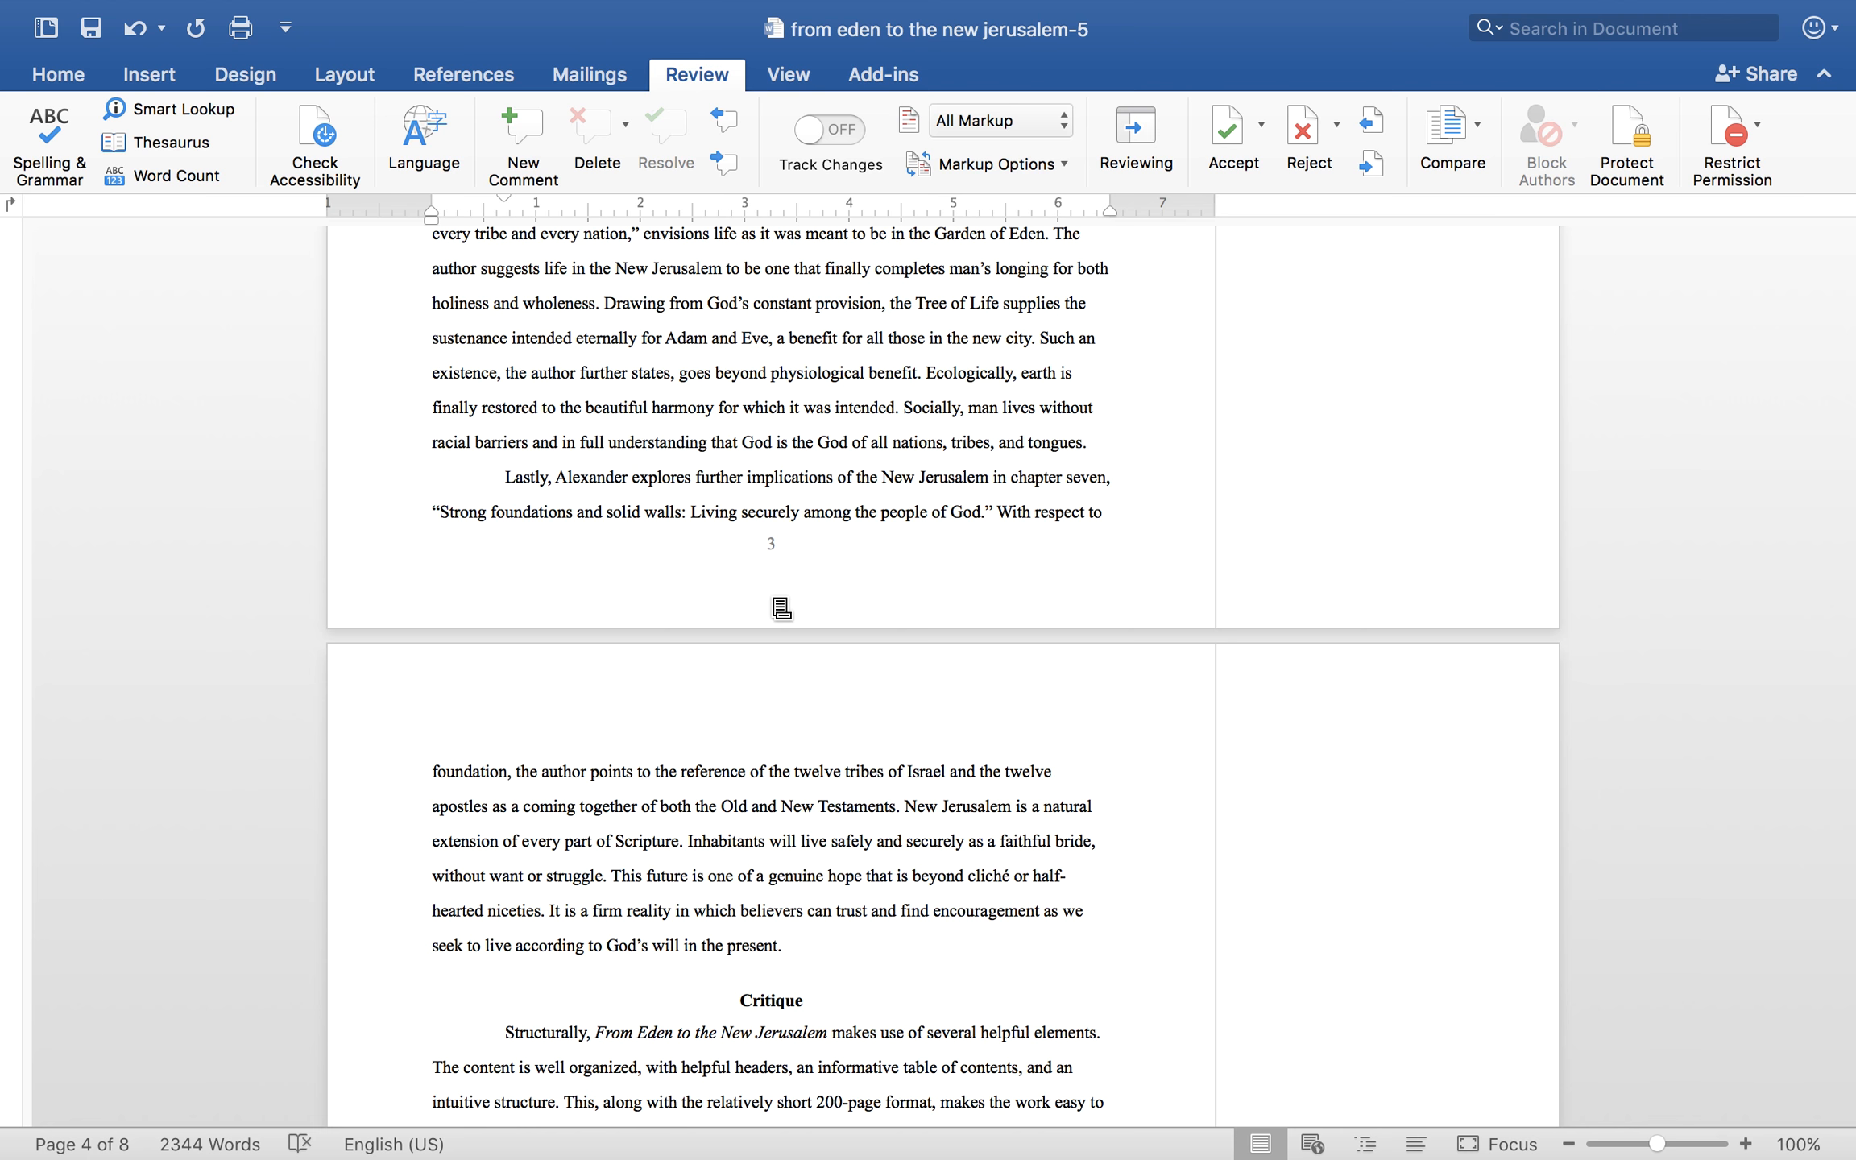
pyautogui.scroll(20, 781, 608)
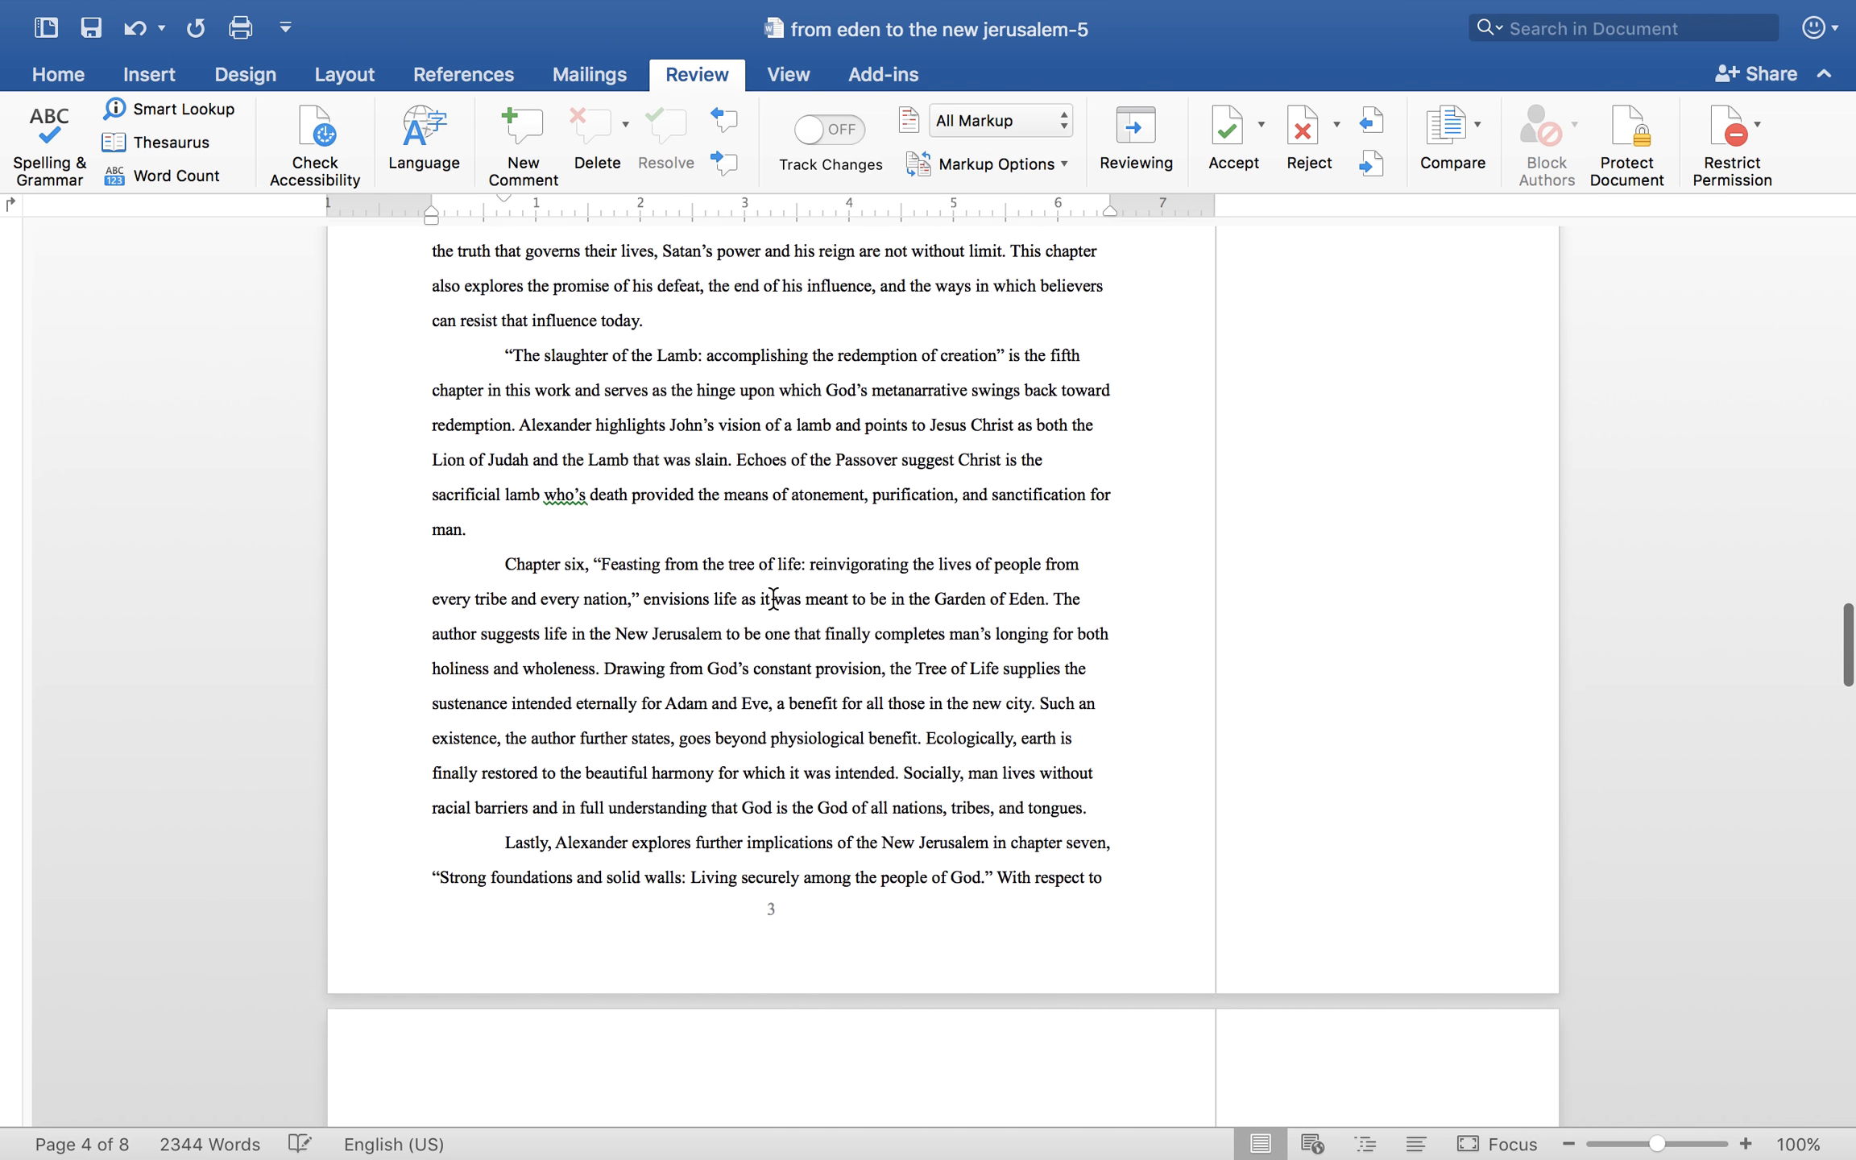
pyautogui.scroll(20, 773, 600)
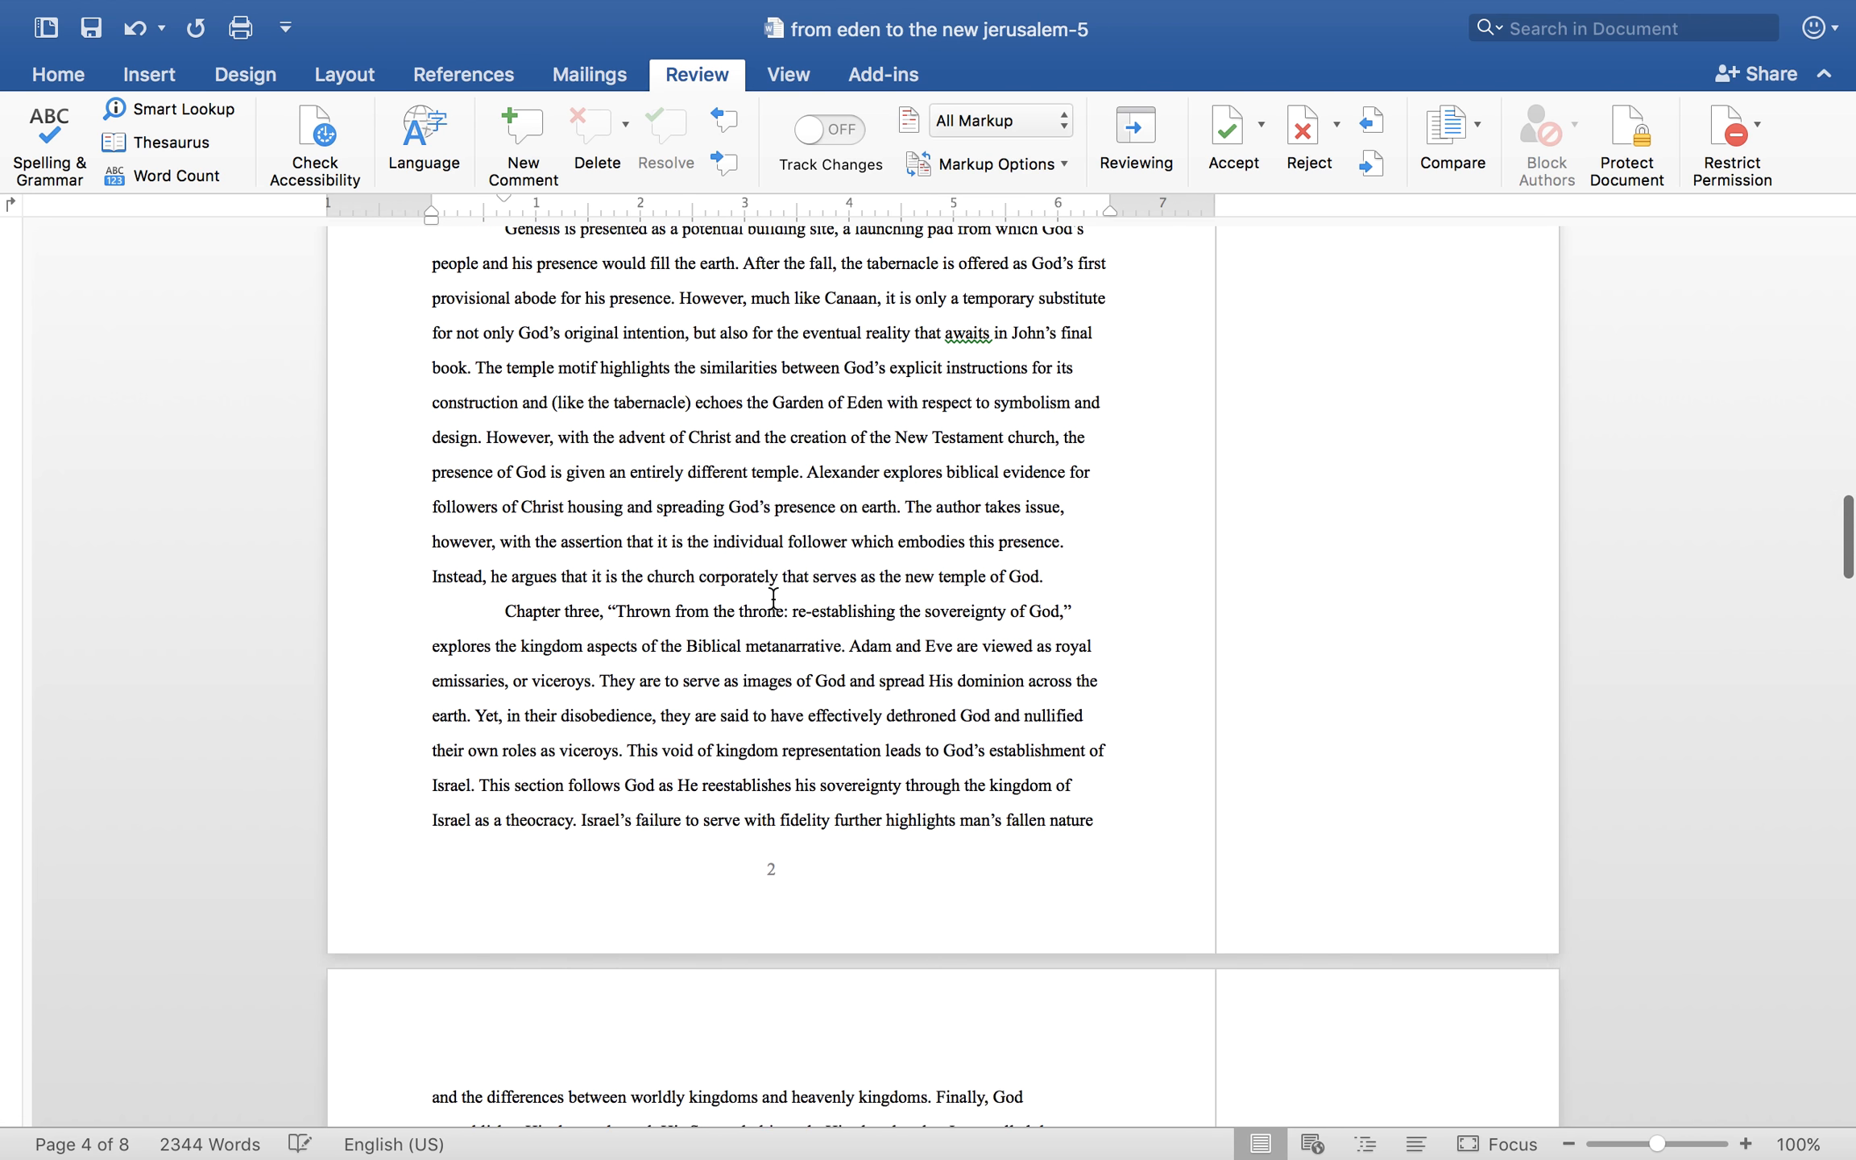
# - Comment on "abiding presence with His people" in the Summary's first paragraph with "Tie the summary more explicitly to the thesis:"
pyautogui.scroll(-2, 774, 601)
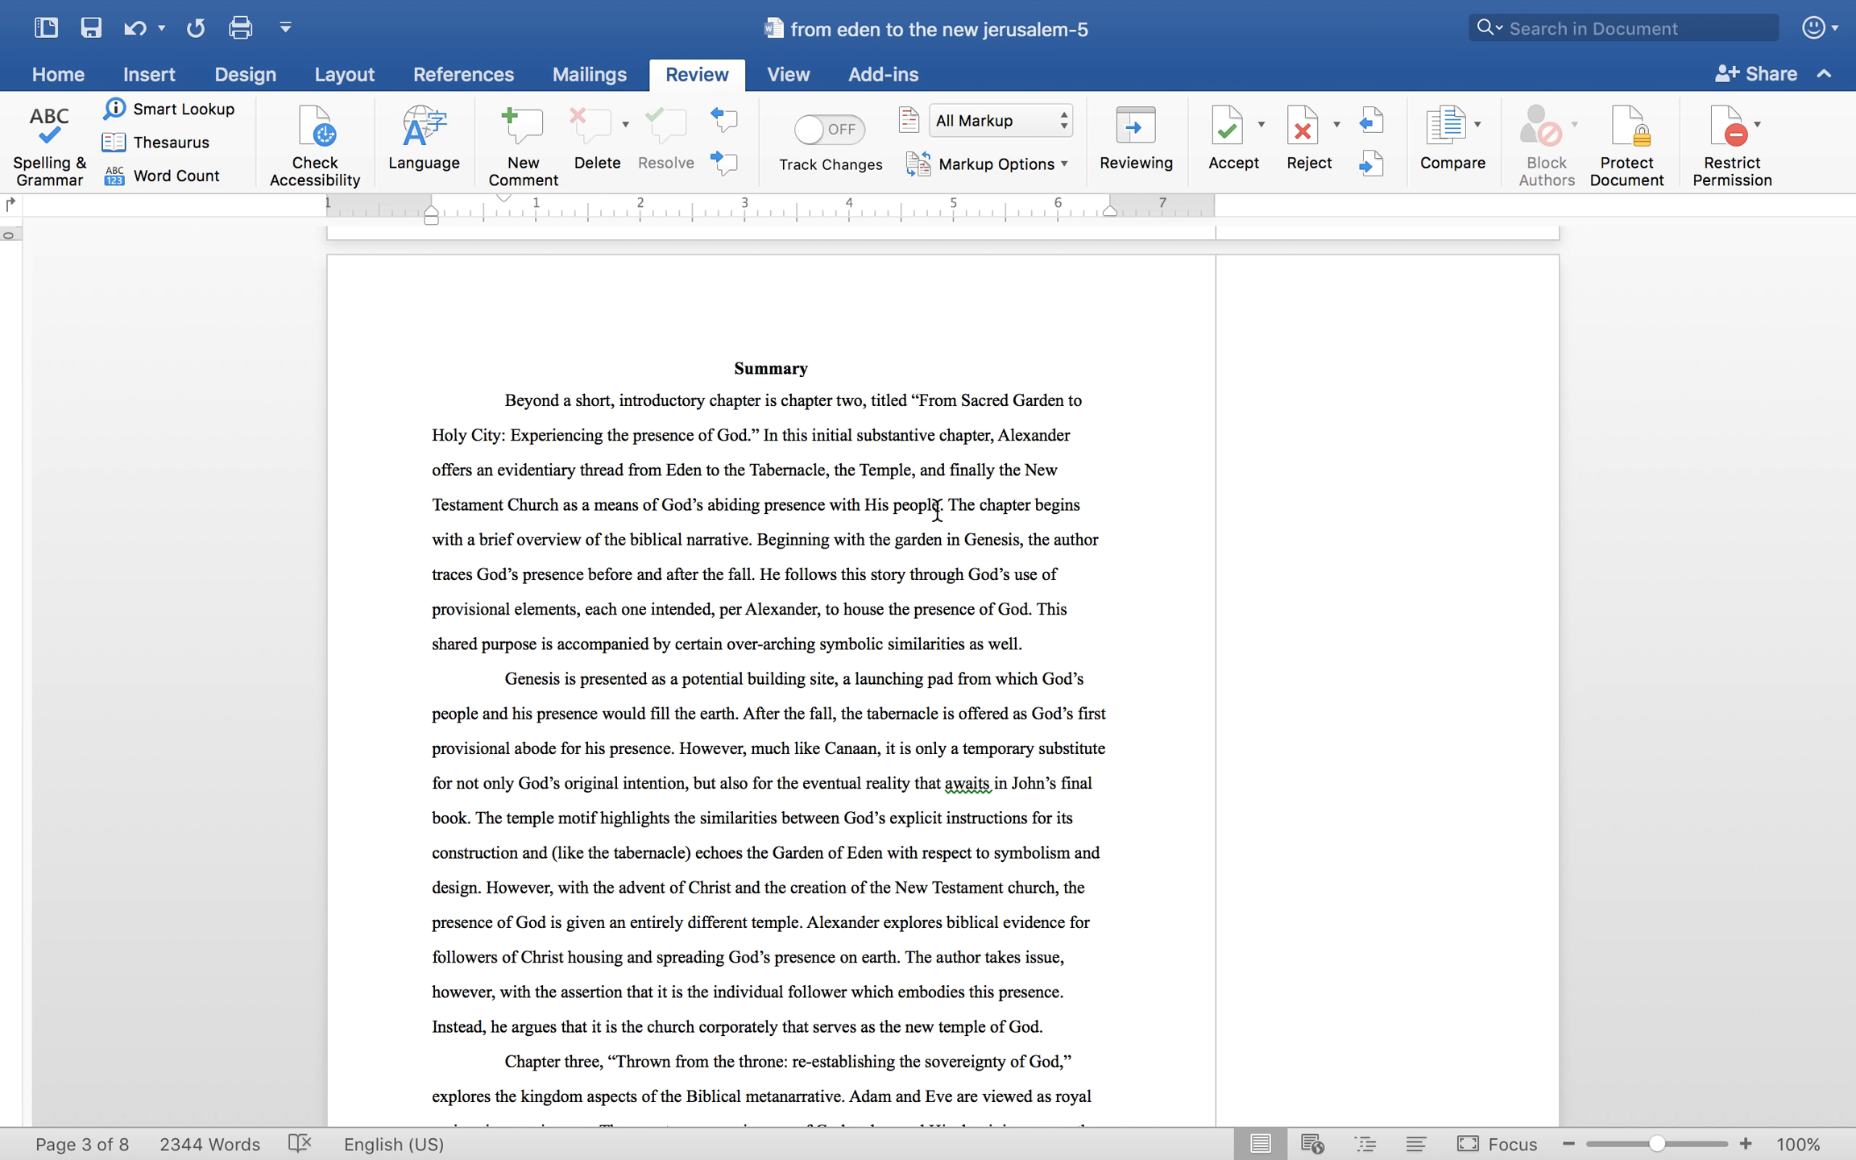
pyautogui.moveTo(937, 510); pyautogui.dragTo(708, 508)
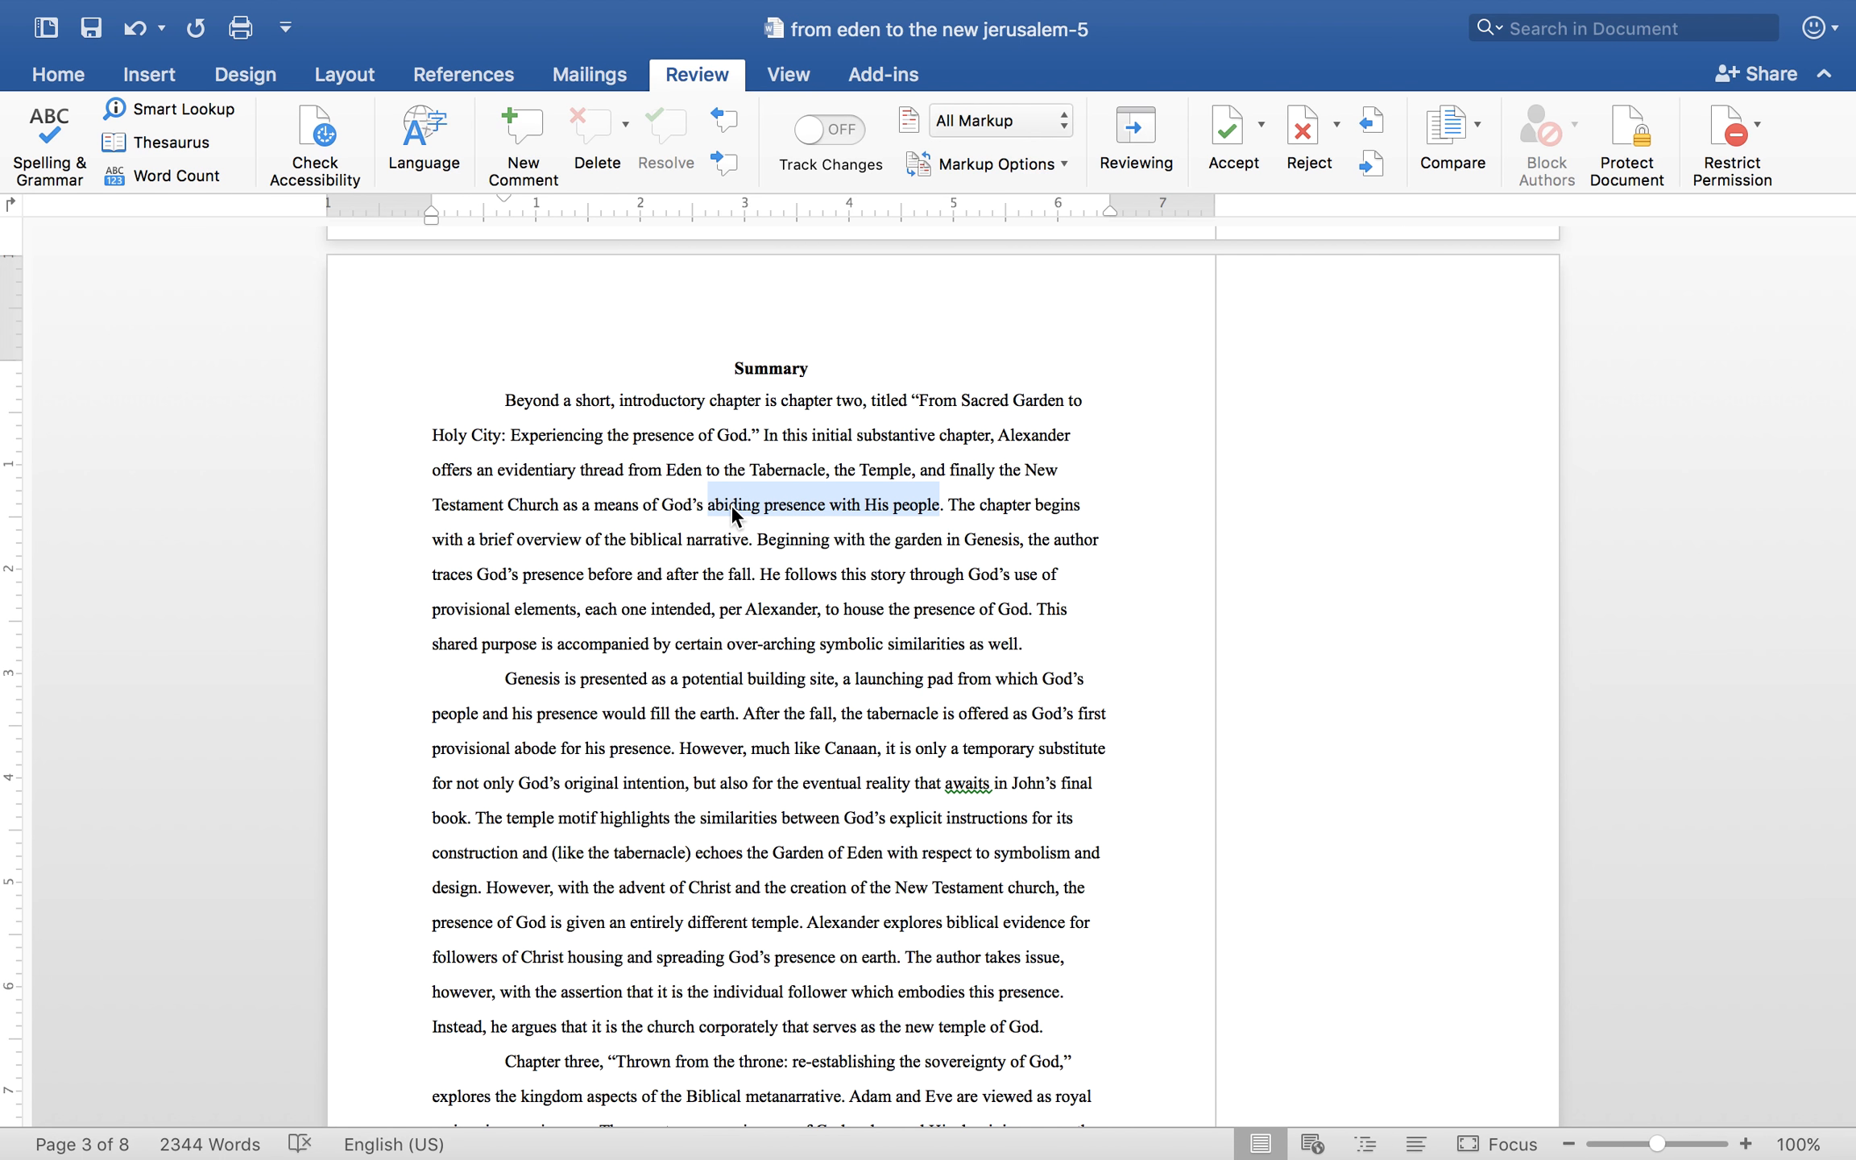
pyautogui.click(531, 136)
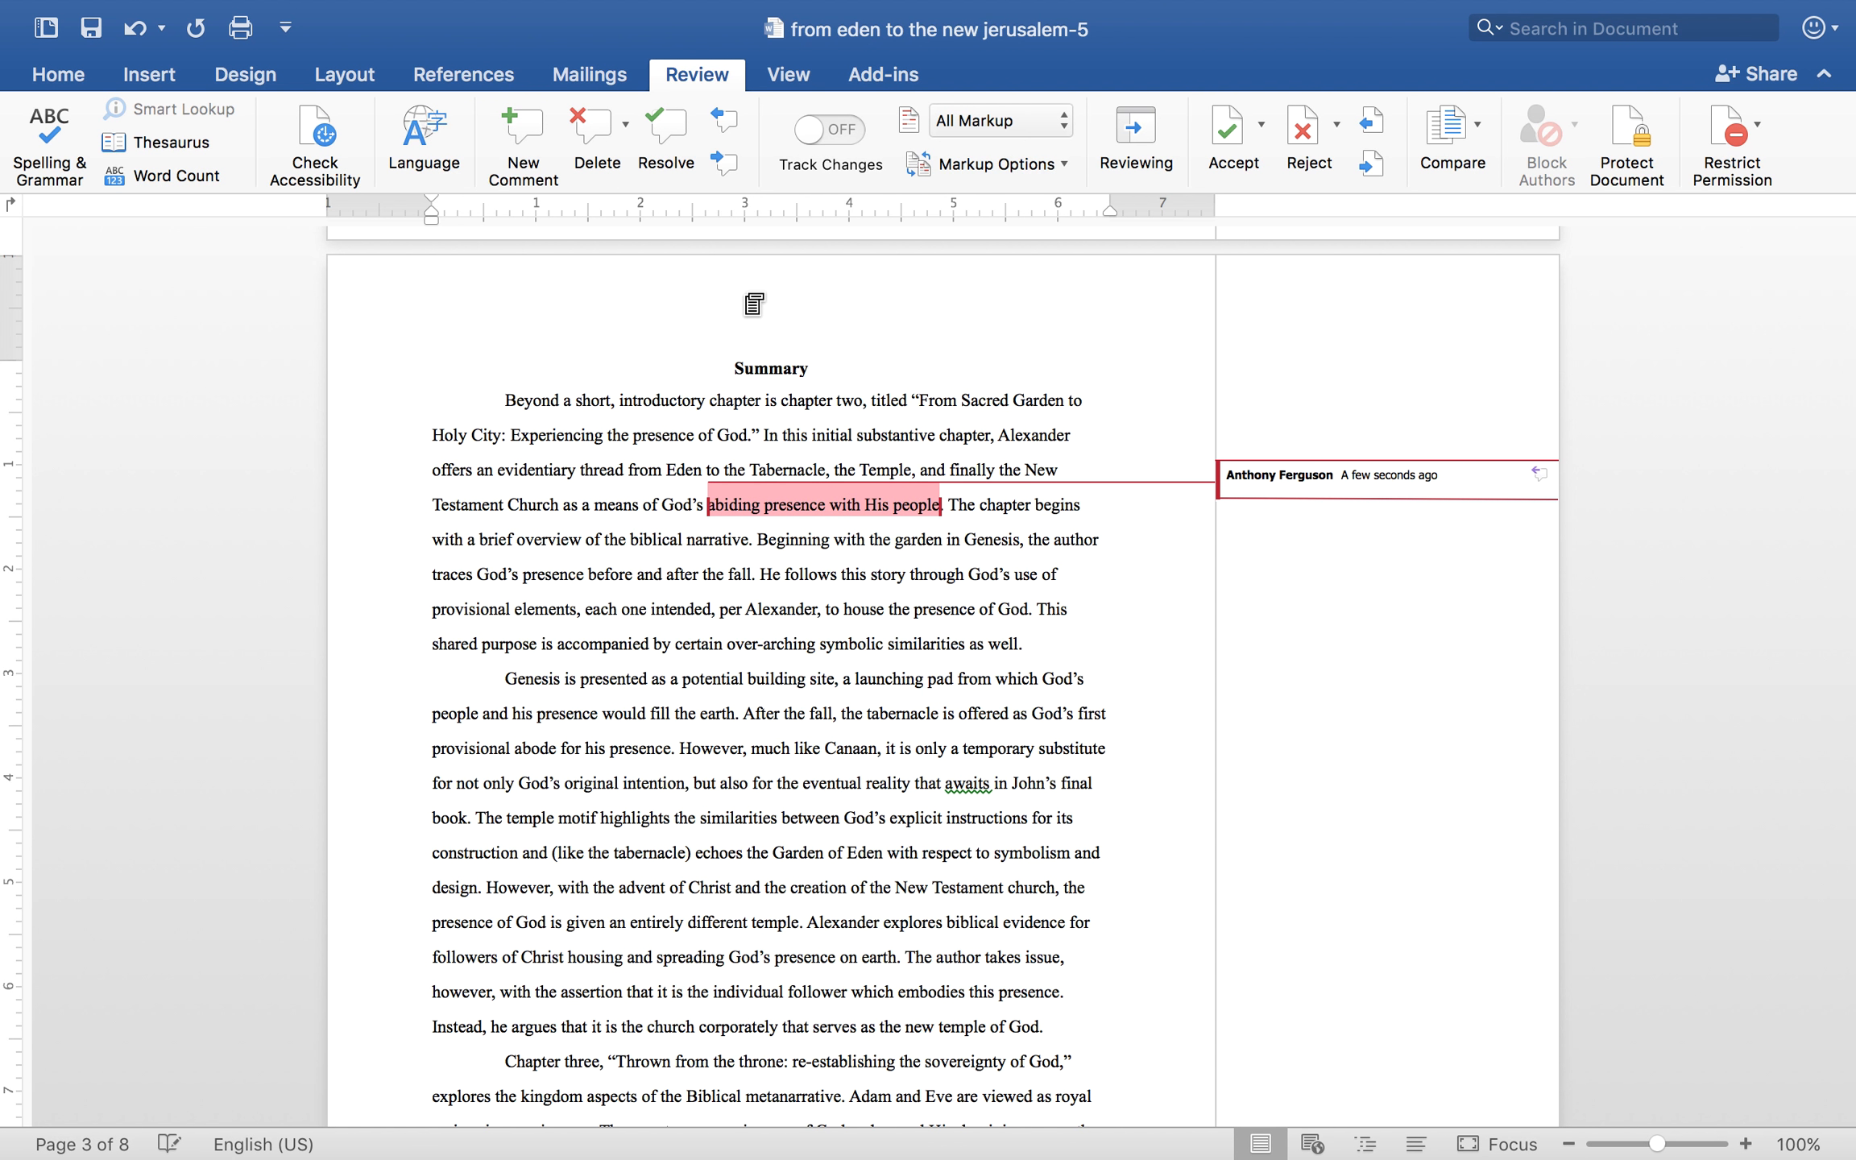
pyautogui.write('M')
pyautogui.write('ie the summary mo')
pyautogui.write('re explic')
pyautogui.write('itly to the e')
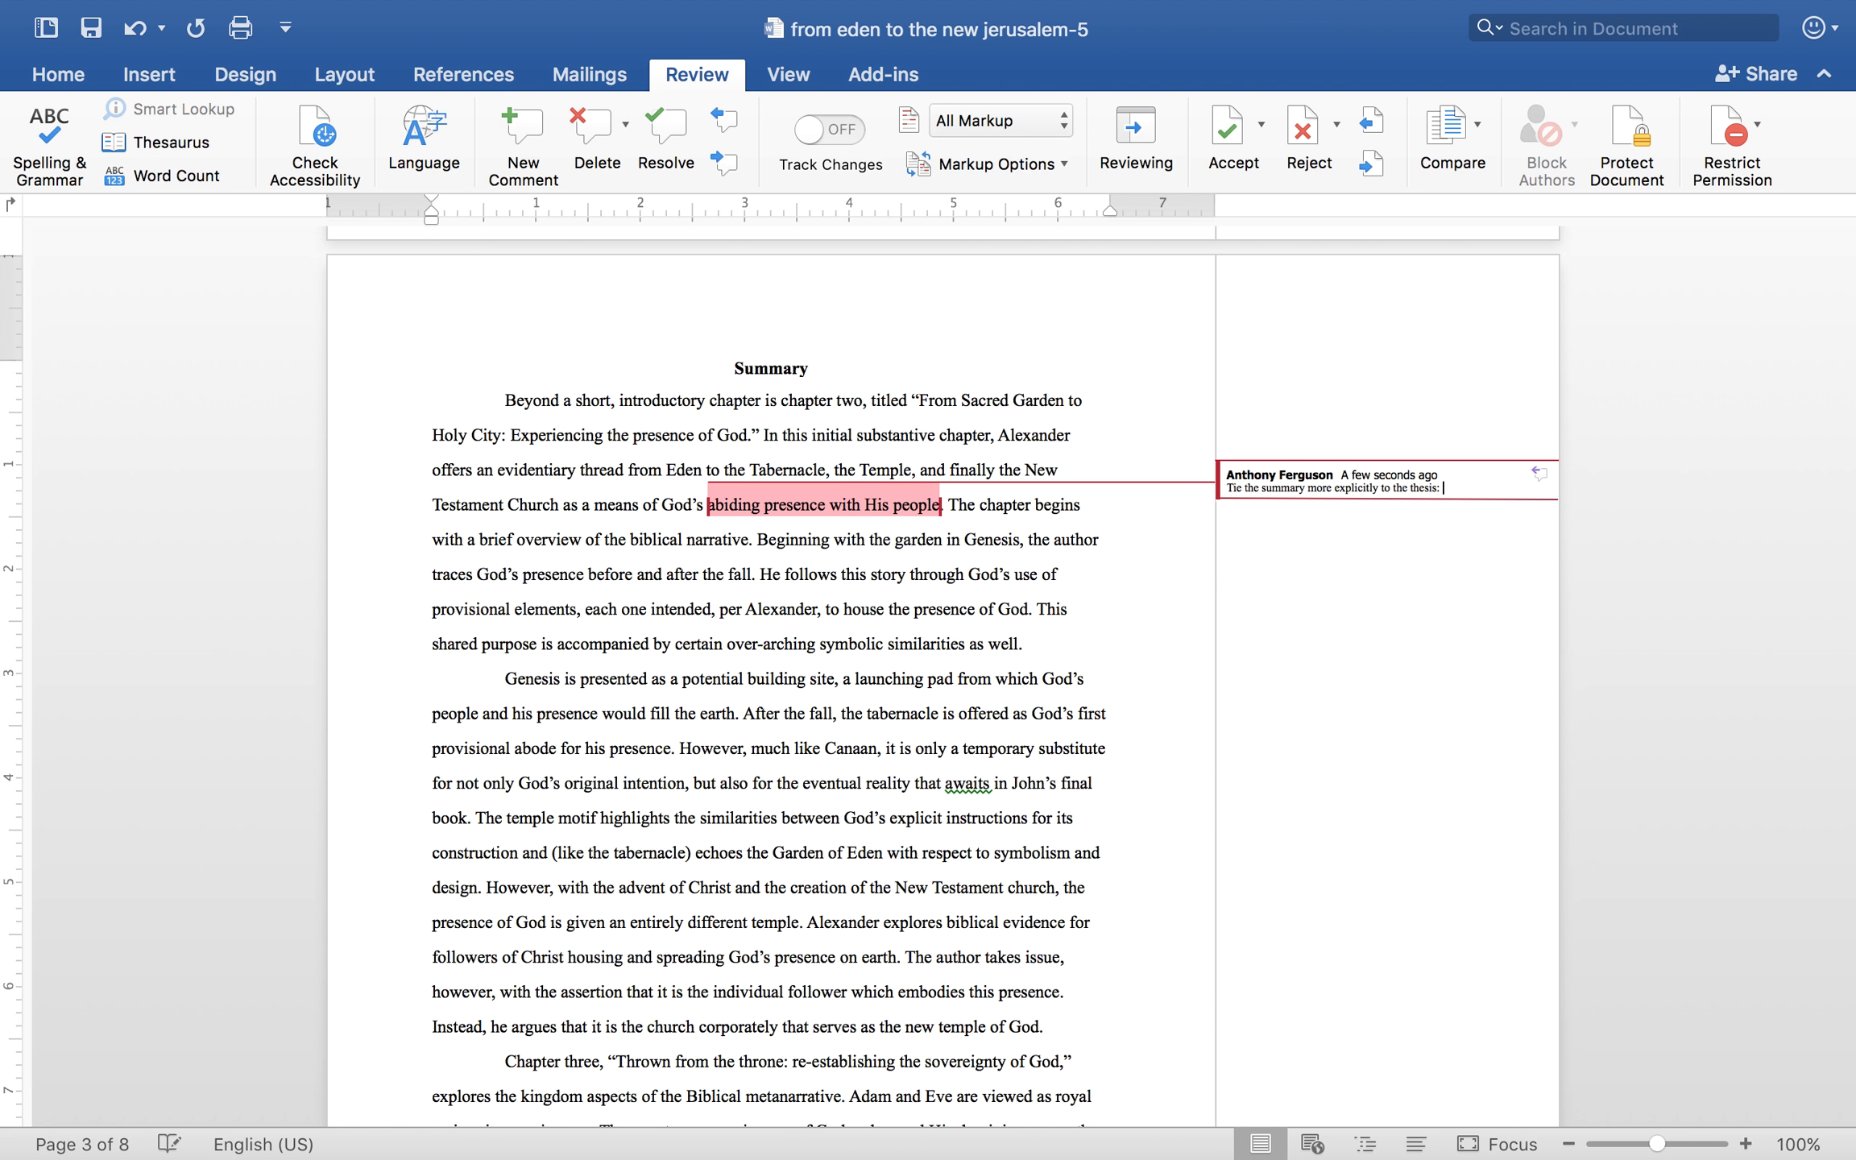
# - Check the thesis in the Introduction and complete the Summary comment with "what is the purpose of life, to be in the presence of God." and "-4"
pyautogui.scroll(10, 632, 463)
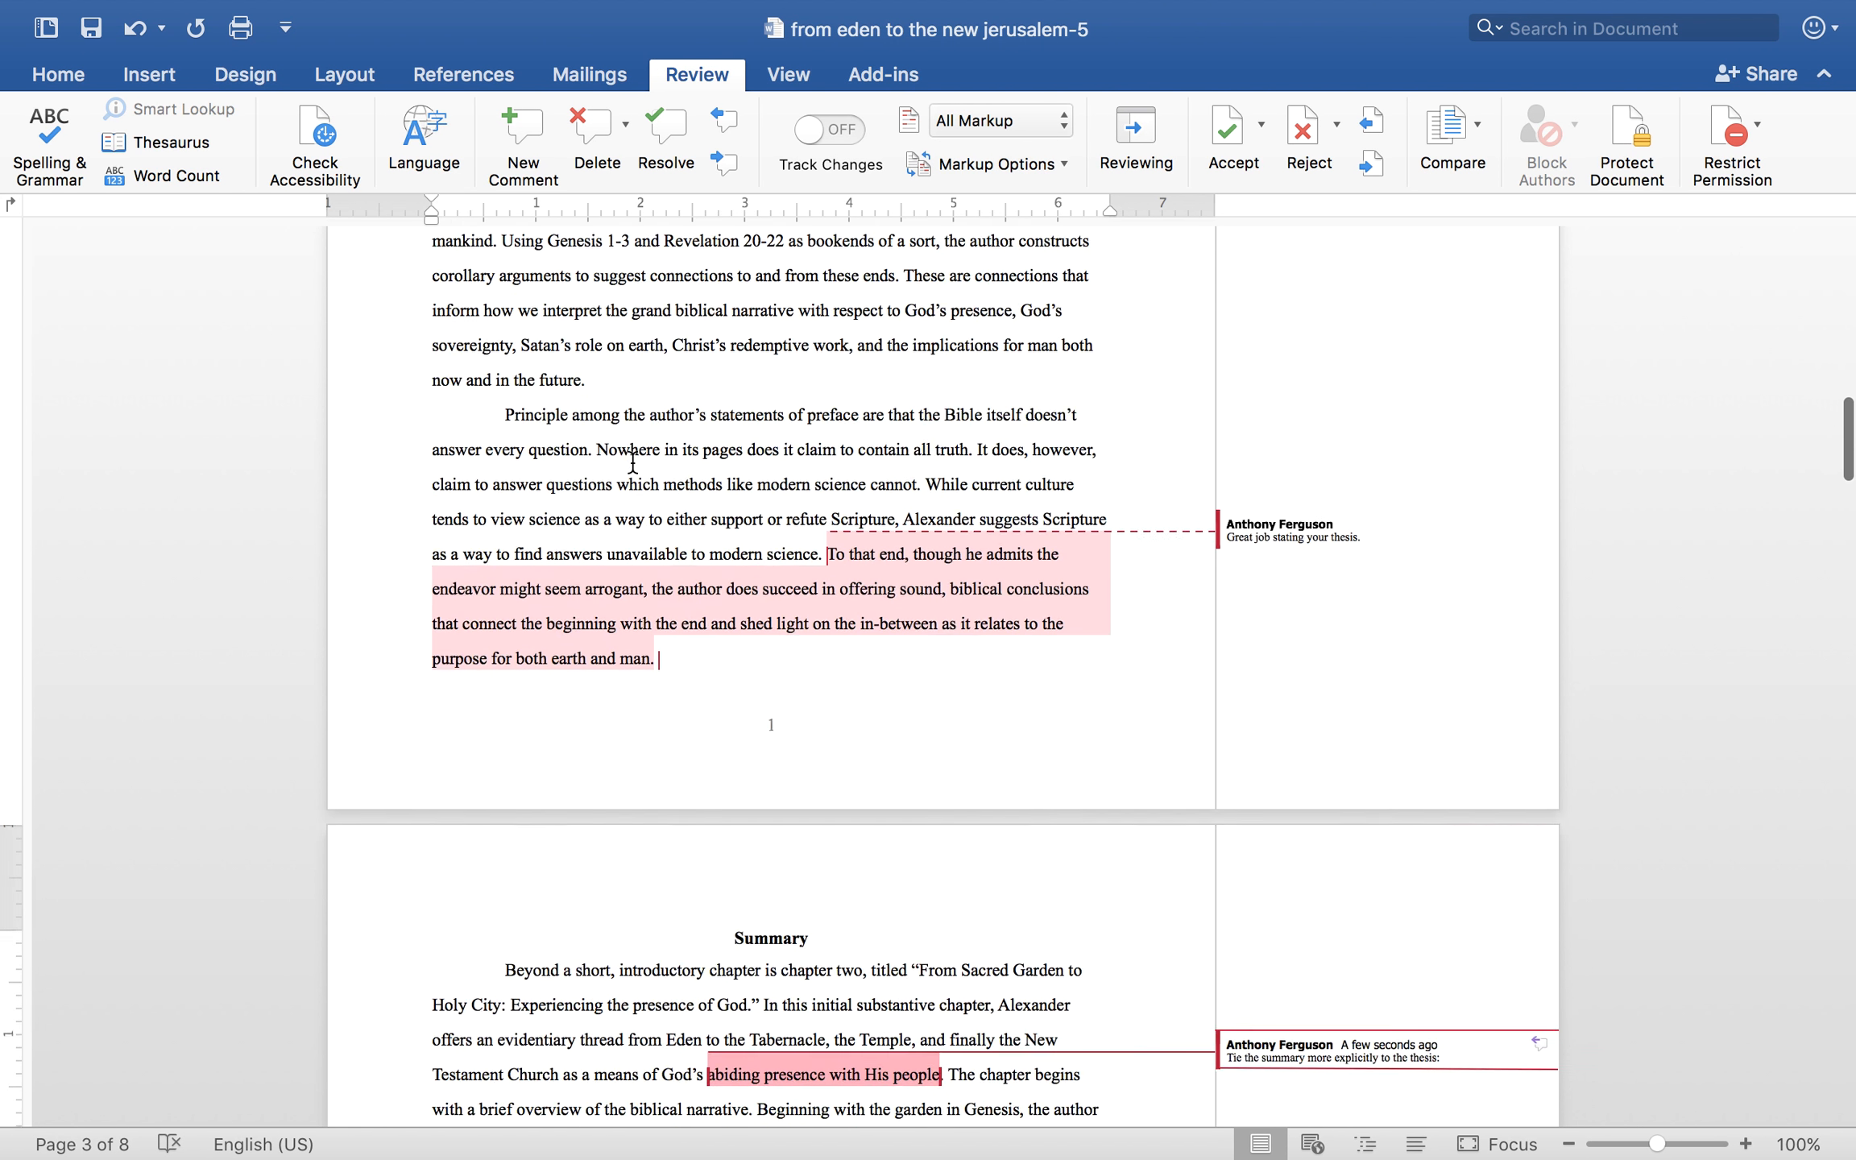
pyautogui.scroll(-10, 632, 463)
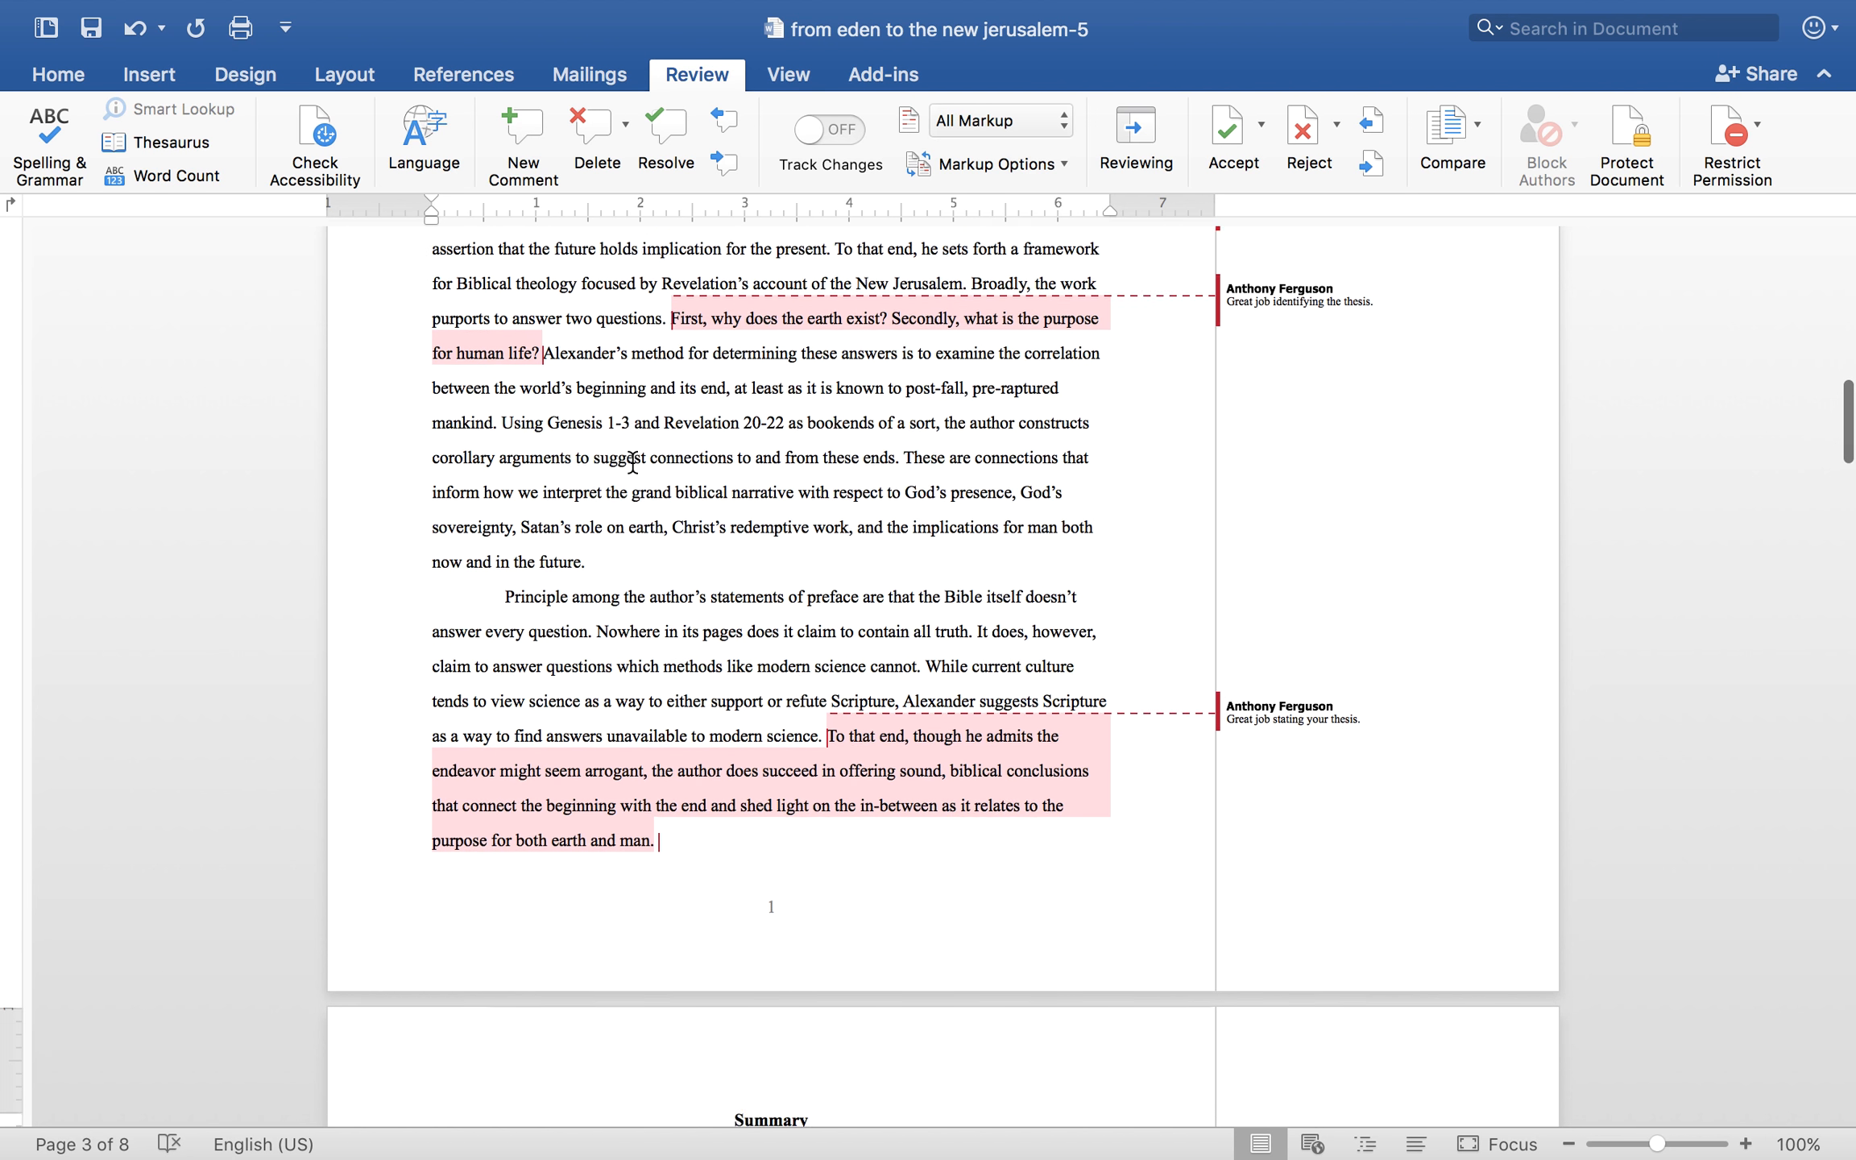
pyautogui.write('what is the purpose of l')
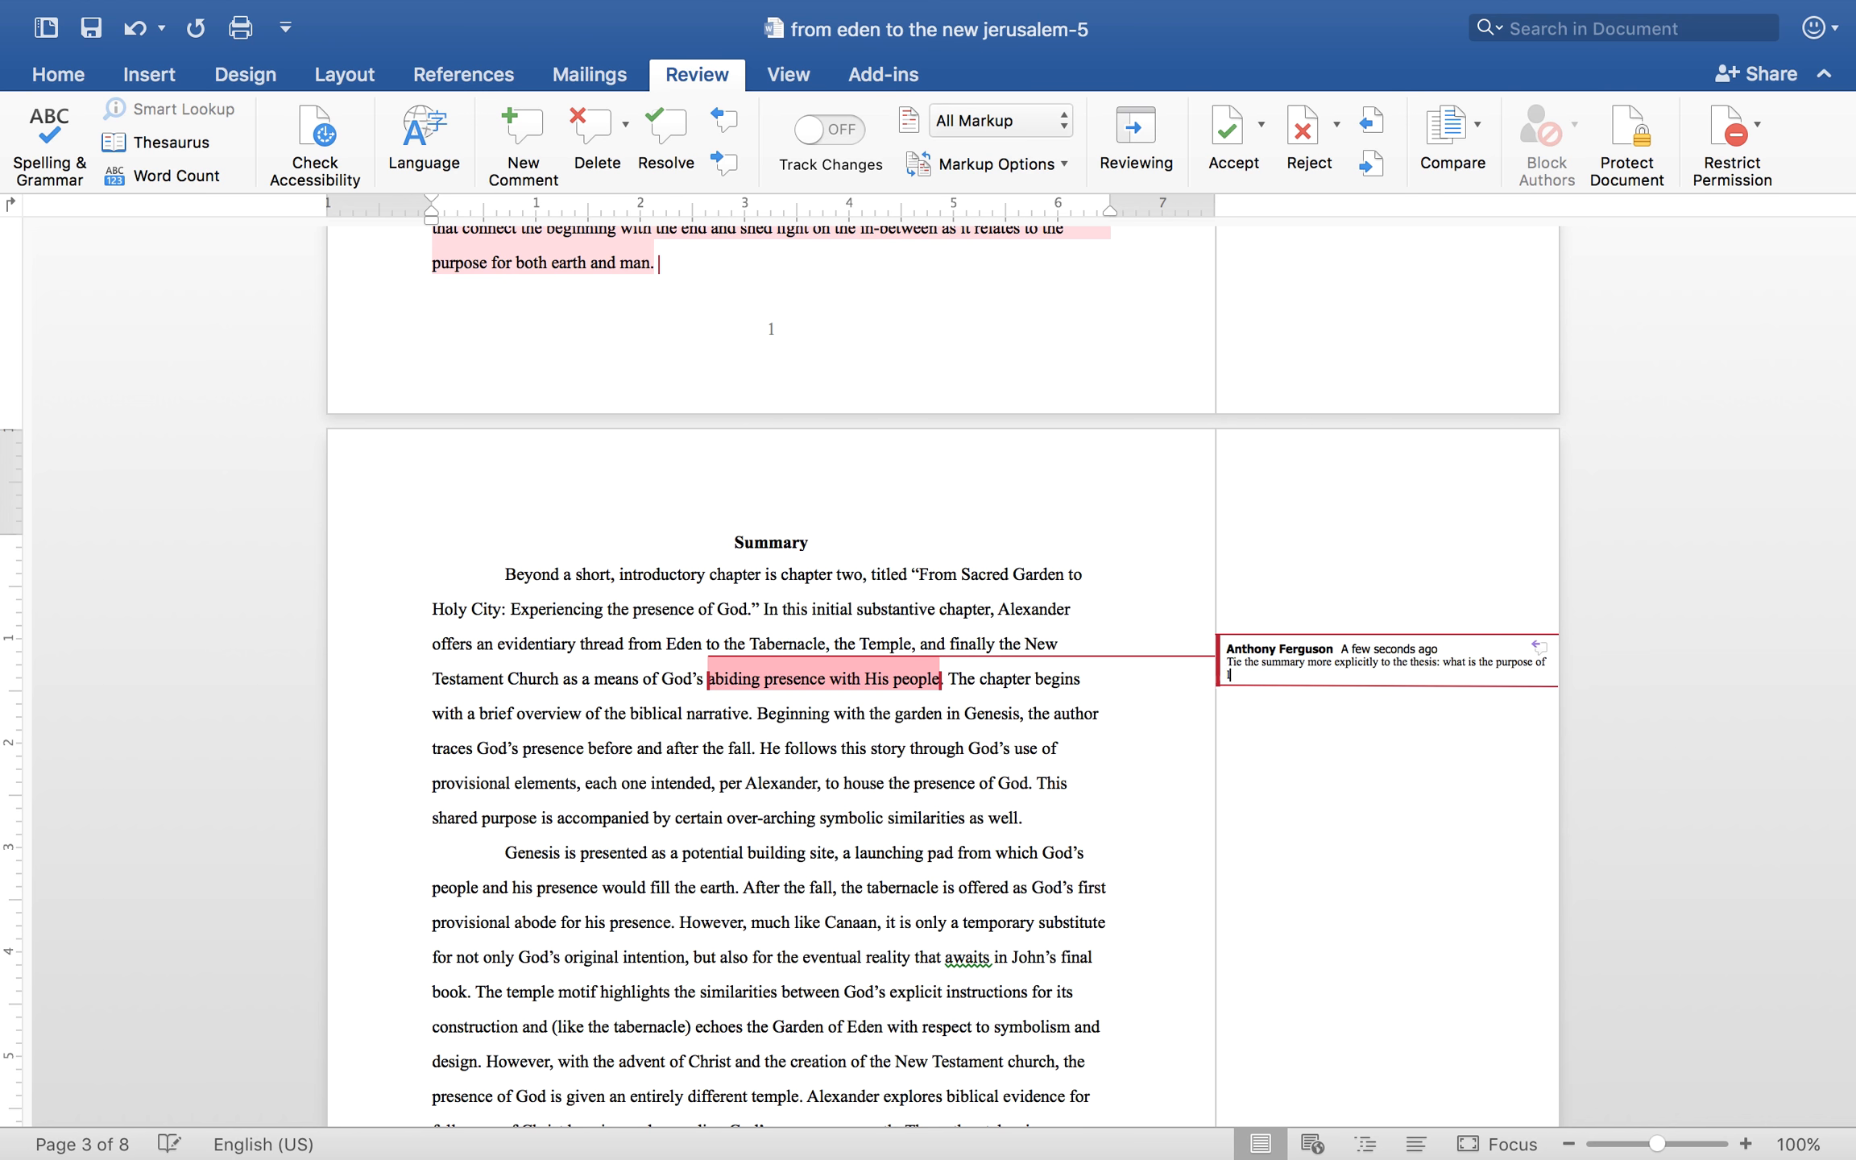
pyautogui.write('ife, to be in the presence of God.')
pyautogui.press('Return')
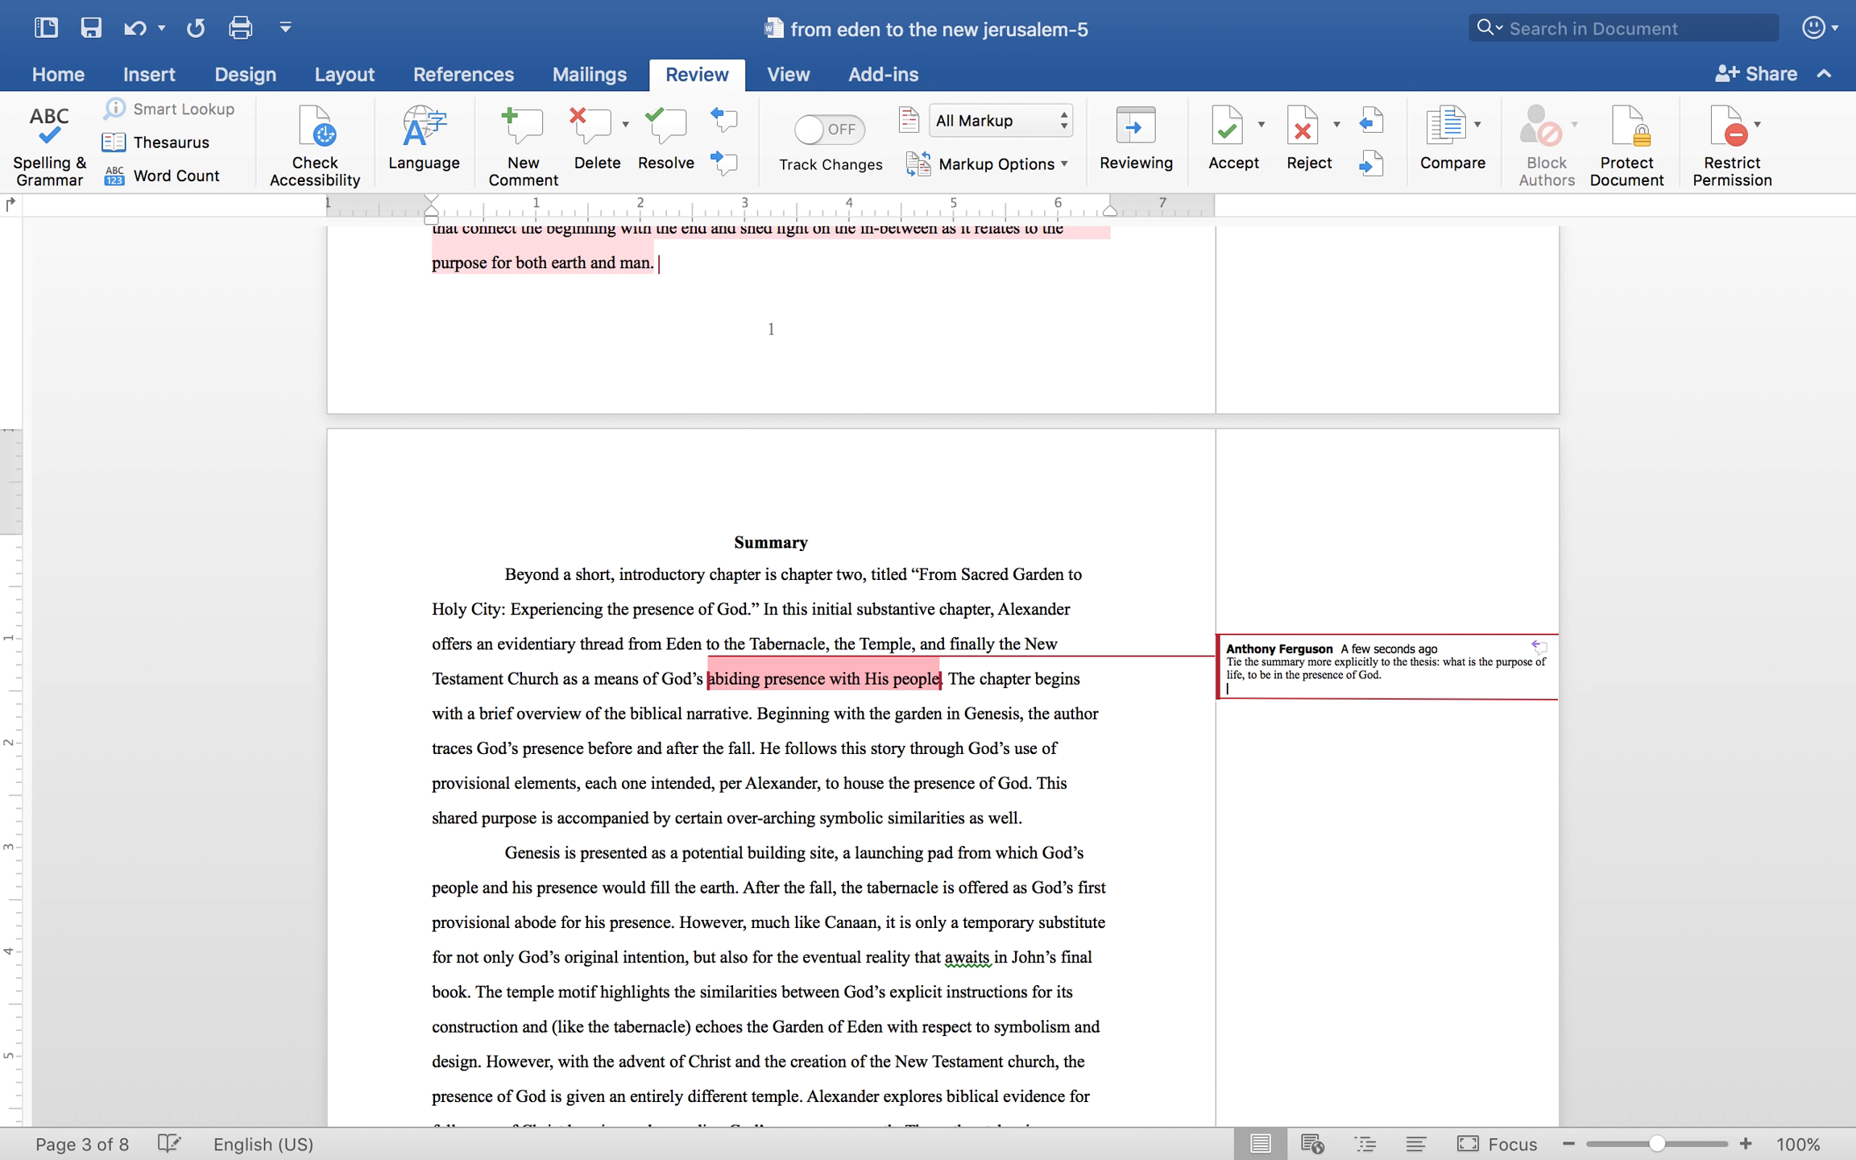
pyautogui.press('Return')
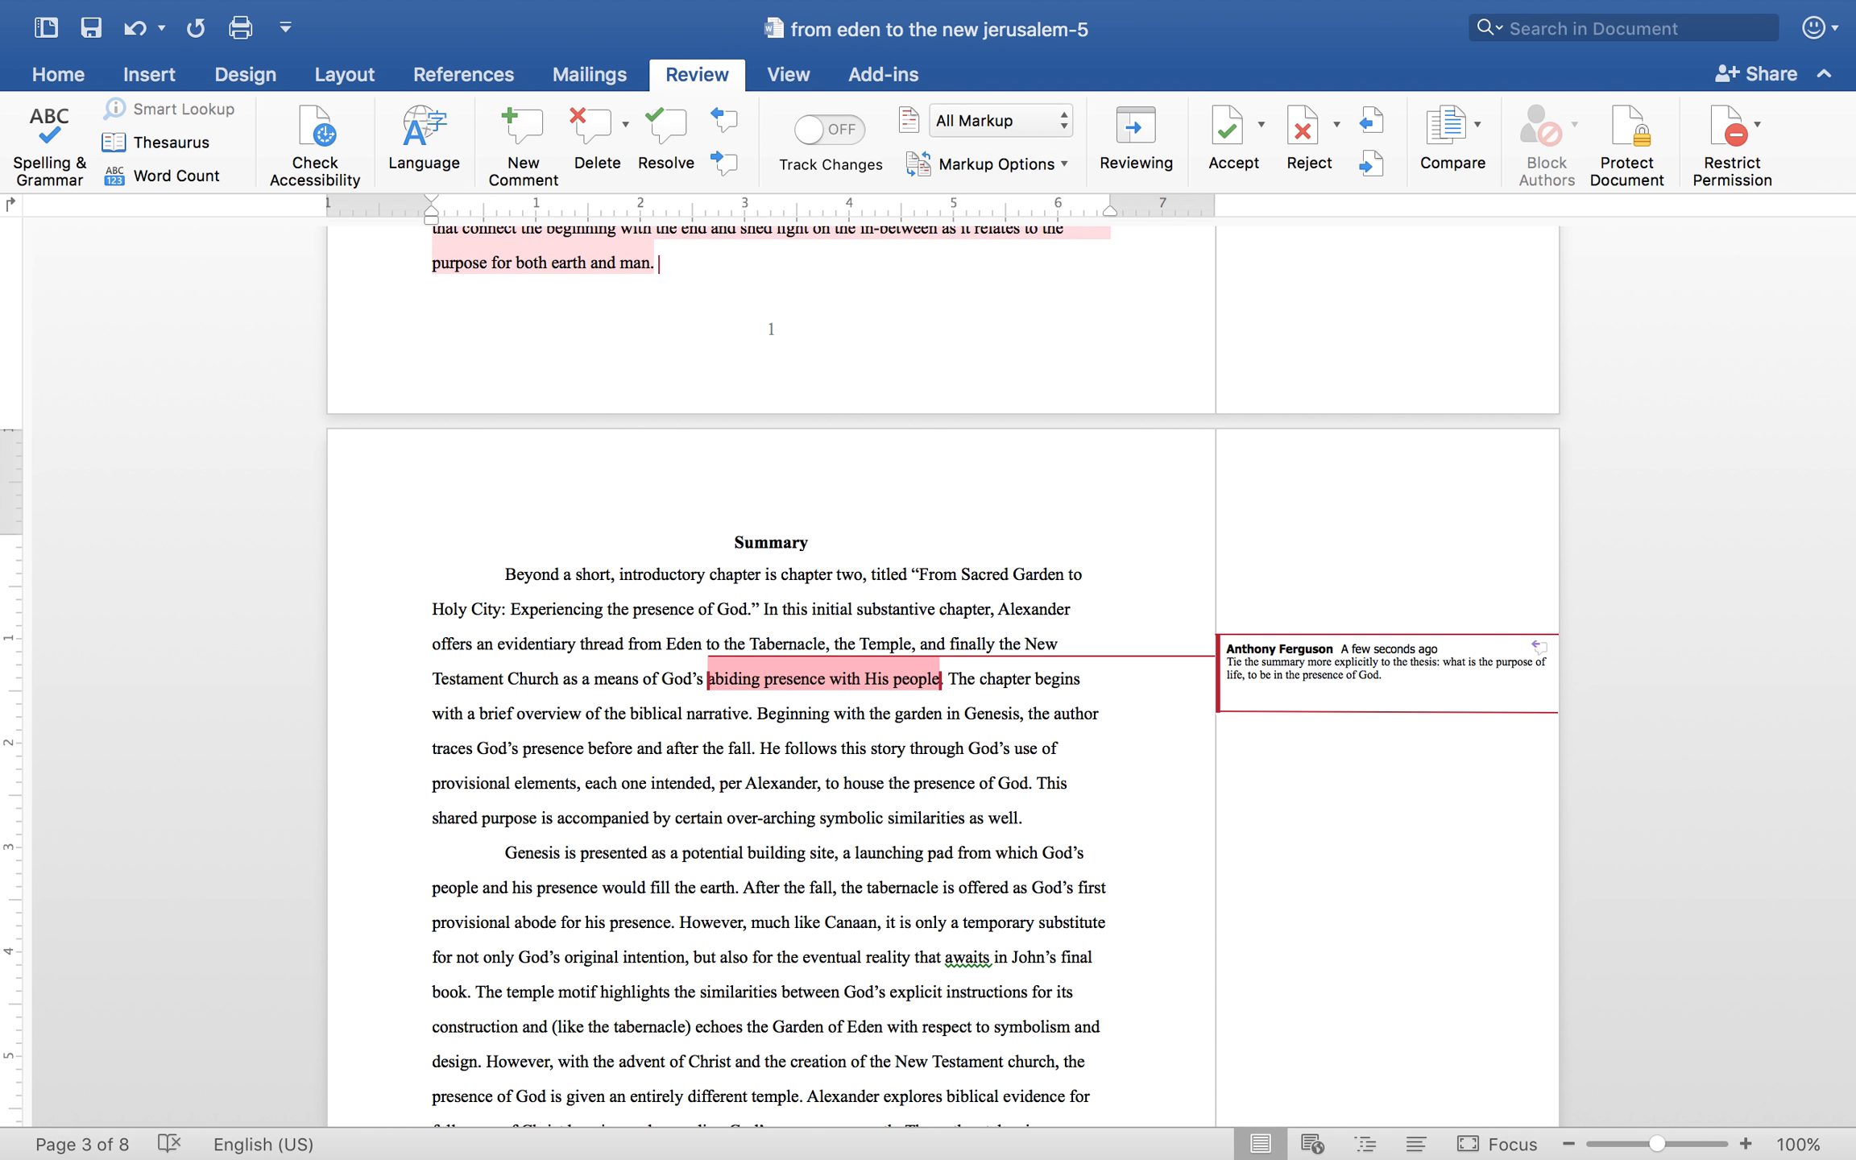
pyautogui.write('-4')
pyautogui.click(542, 701)
# - Reread the Summary section from its opening paragraph to the Critique heading, checking how the chapter summaries tie back to the thesis
pyautogui.scroll(-5, 564, 725)
pyautogui.scroll(-15, 582, 764)
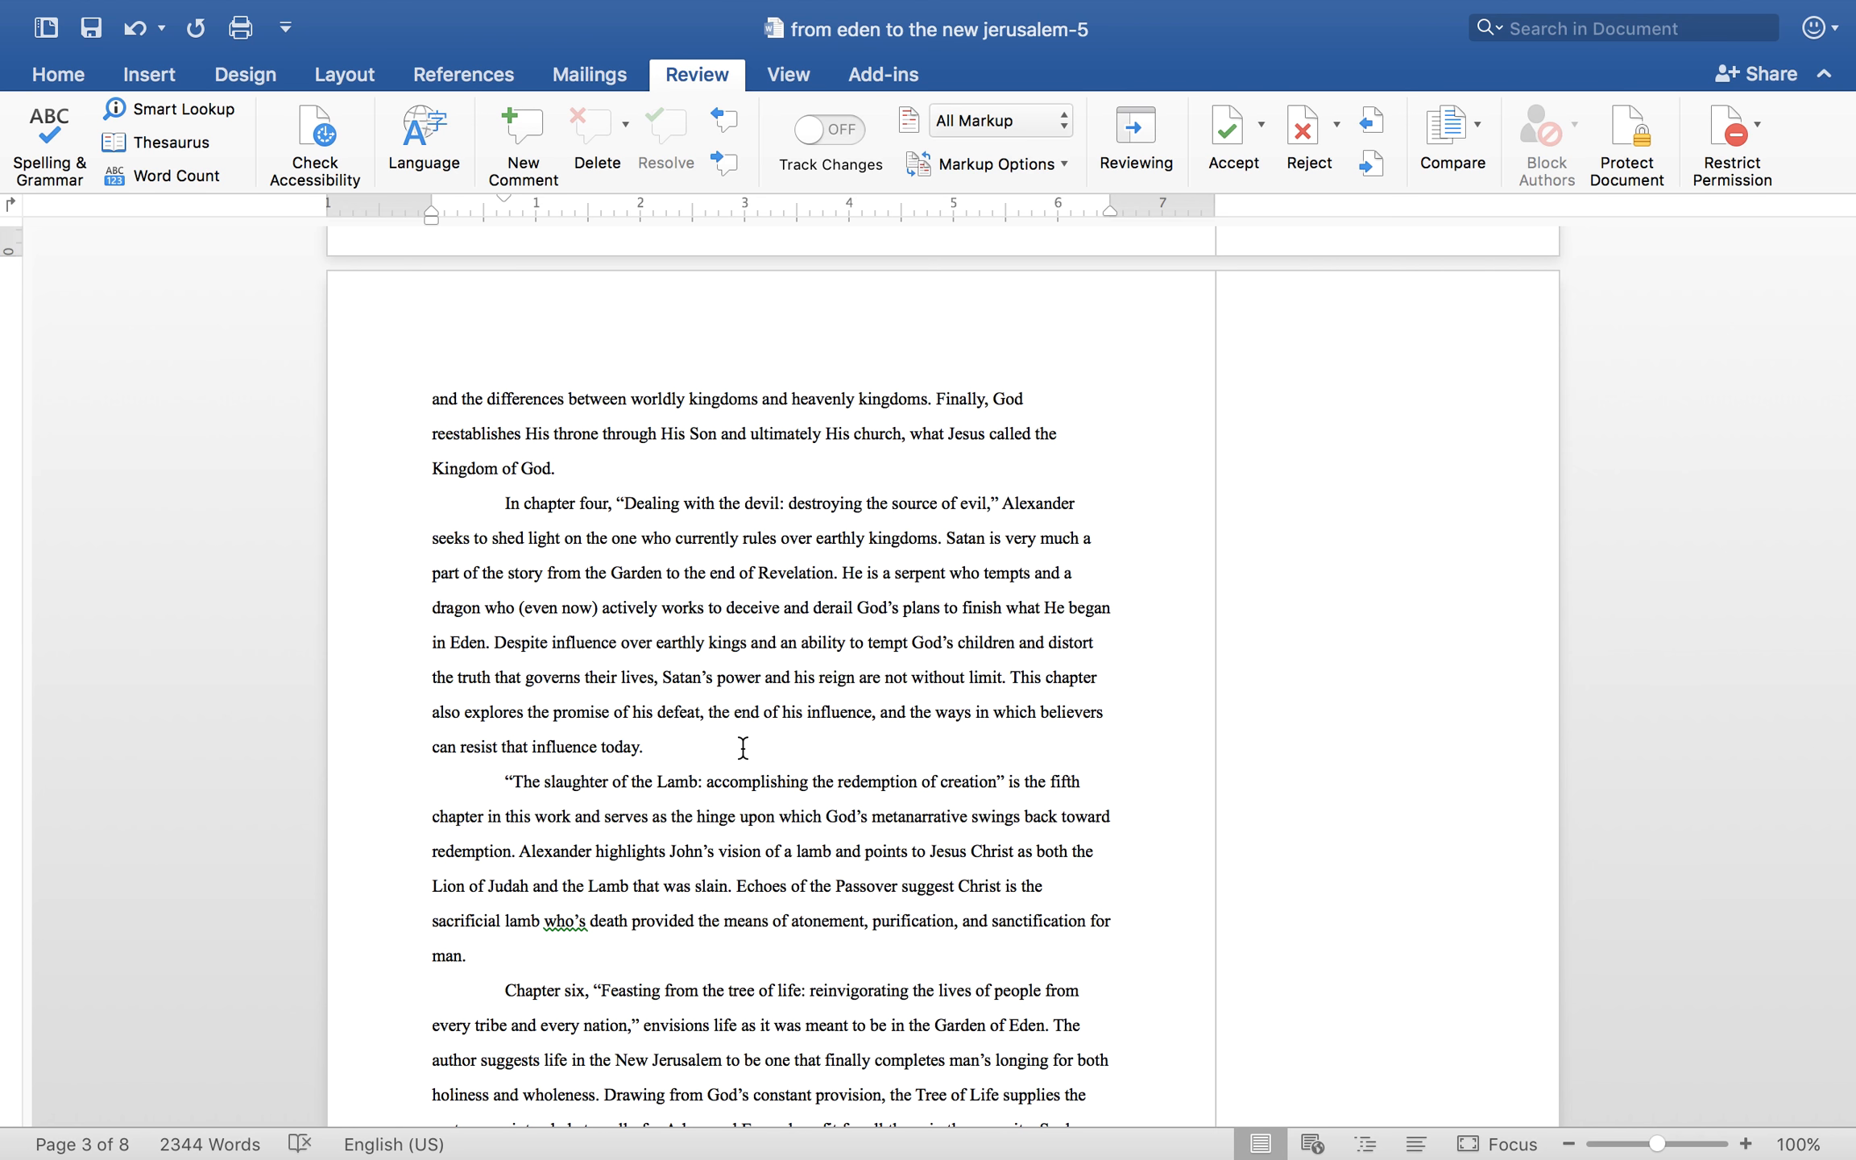
pyautogui.scroll(-2, 685, 749)
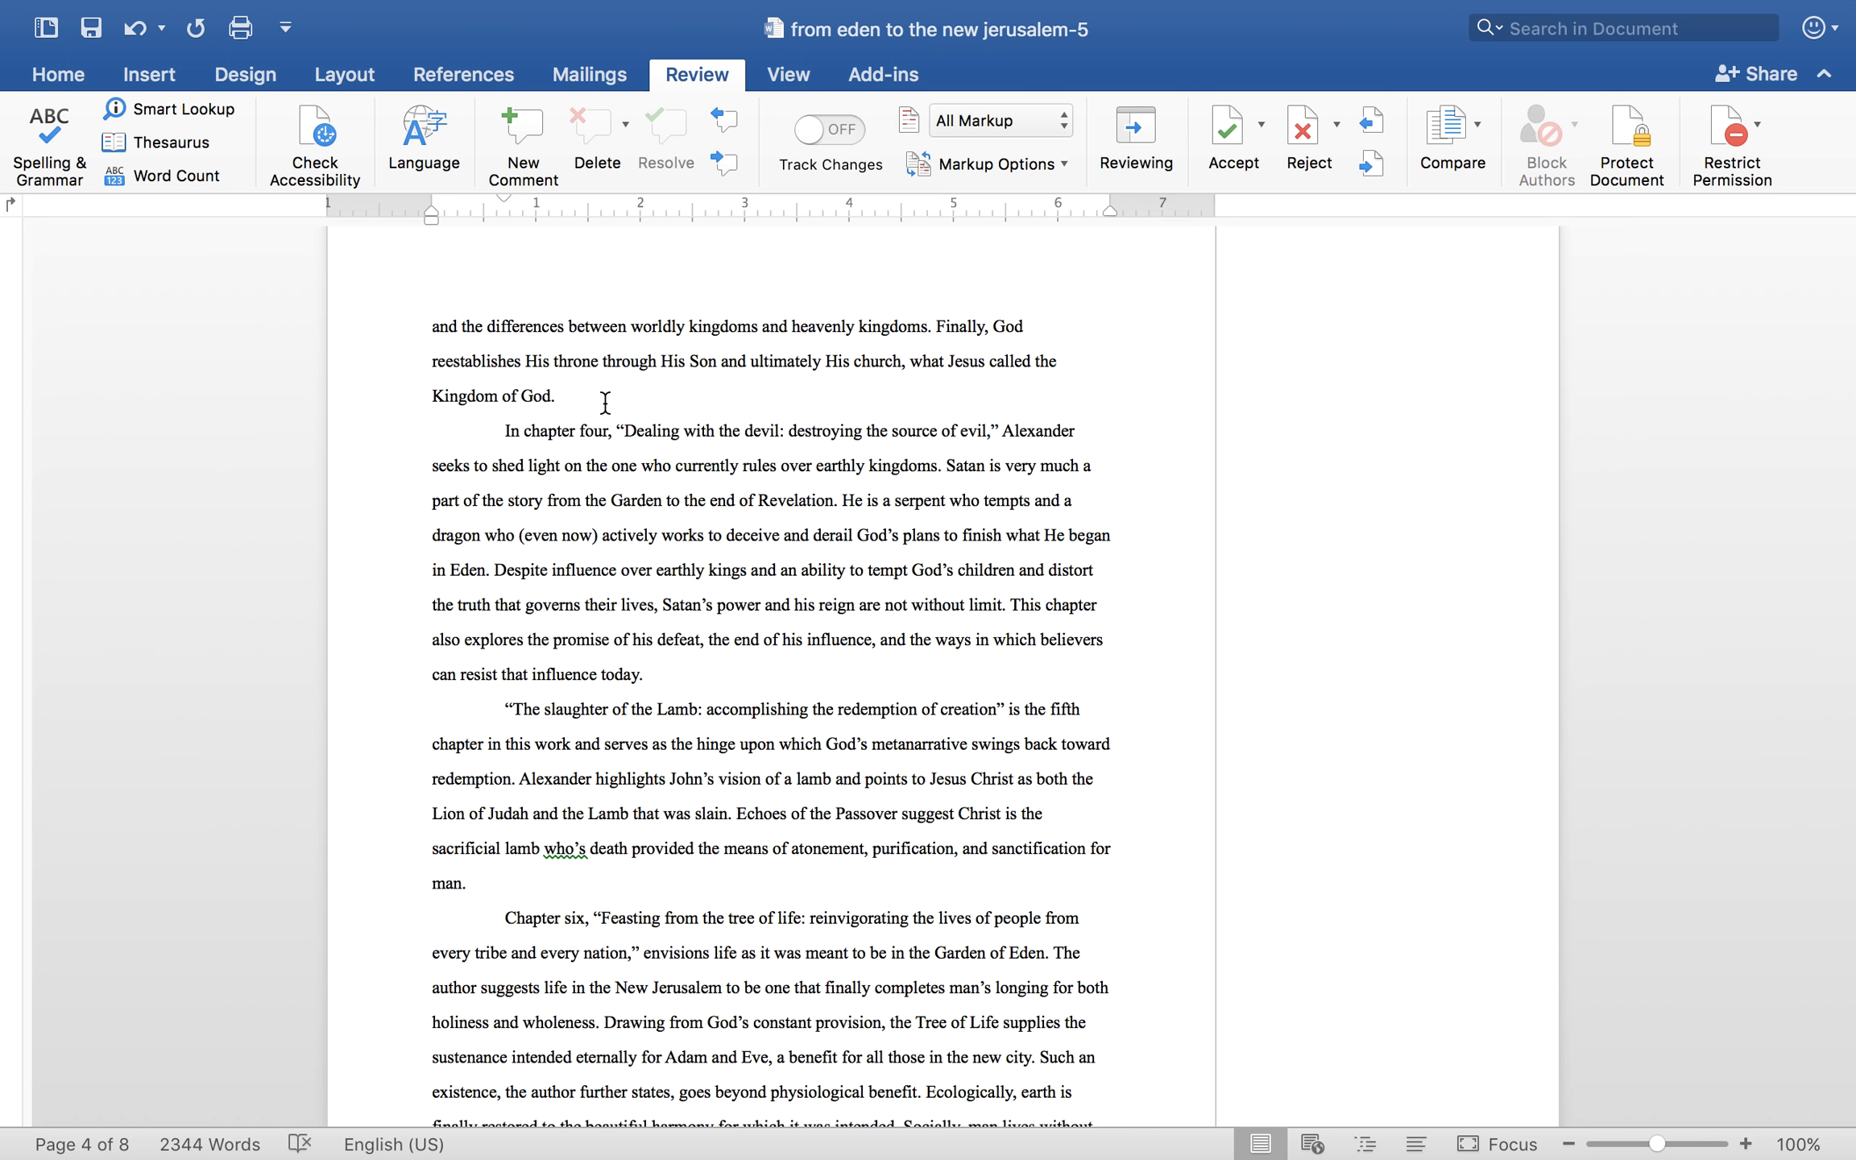
pyautogui.scroll(-6, 606, 402)
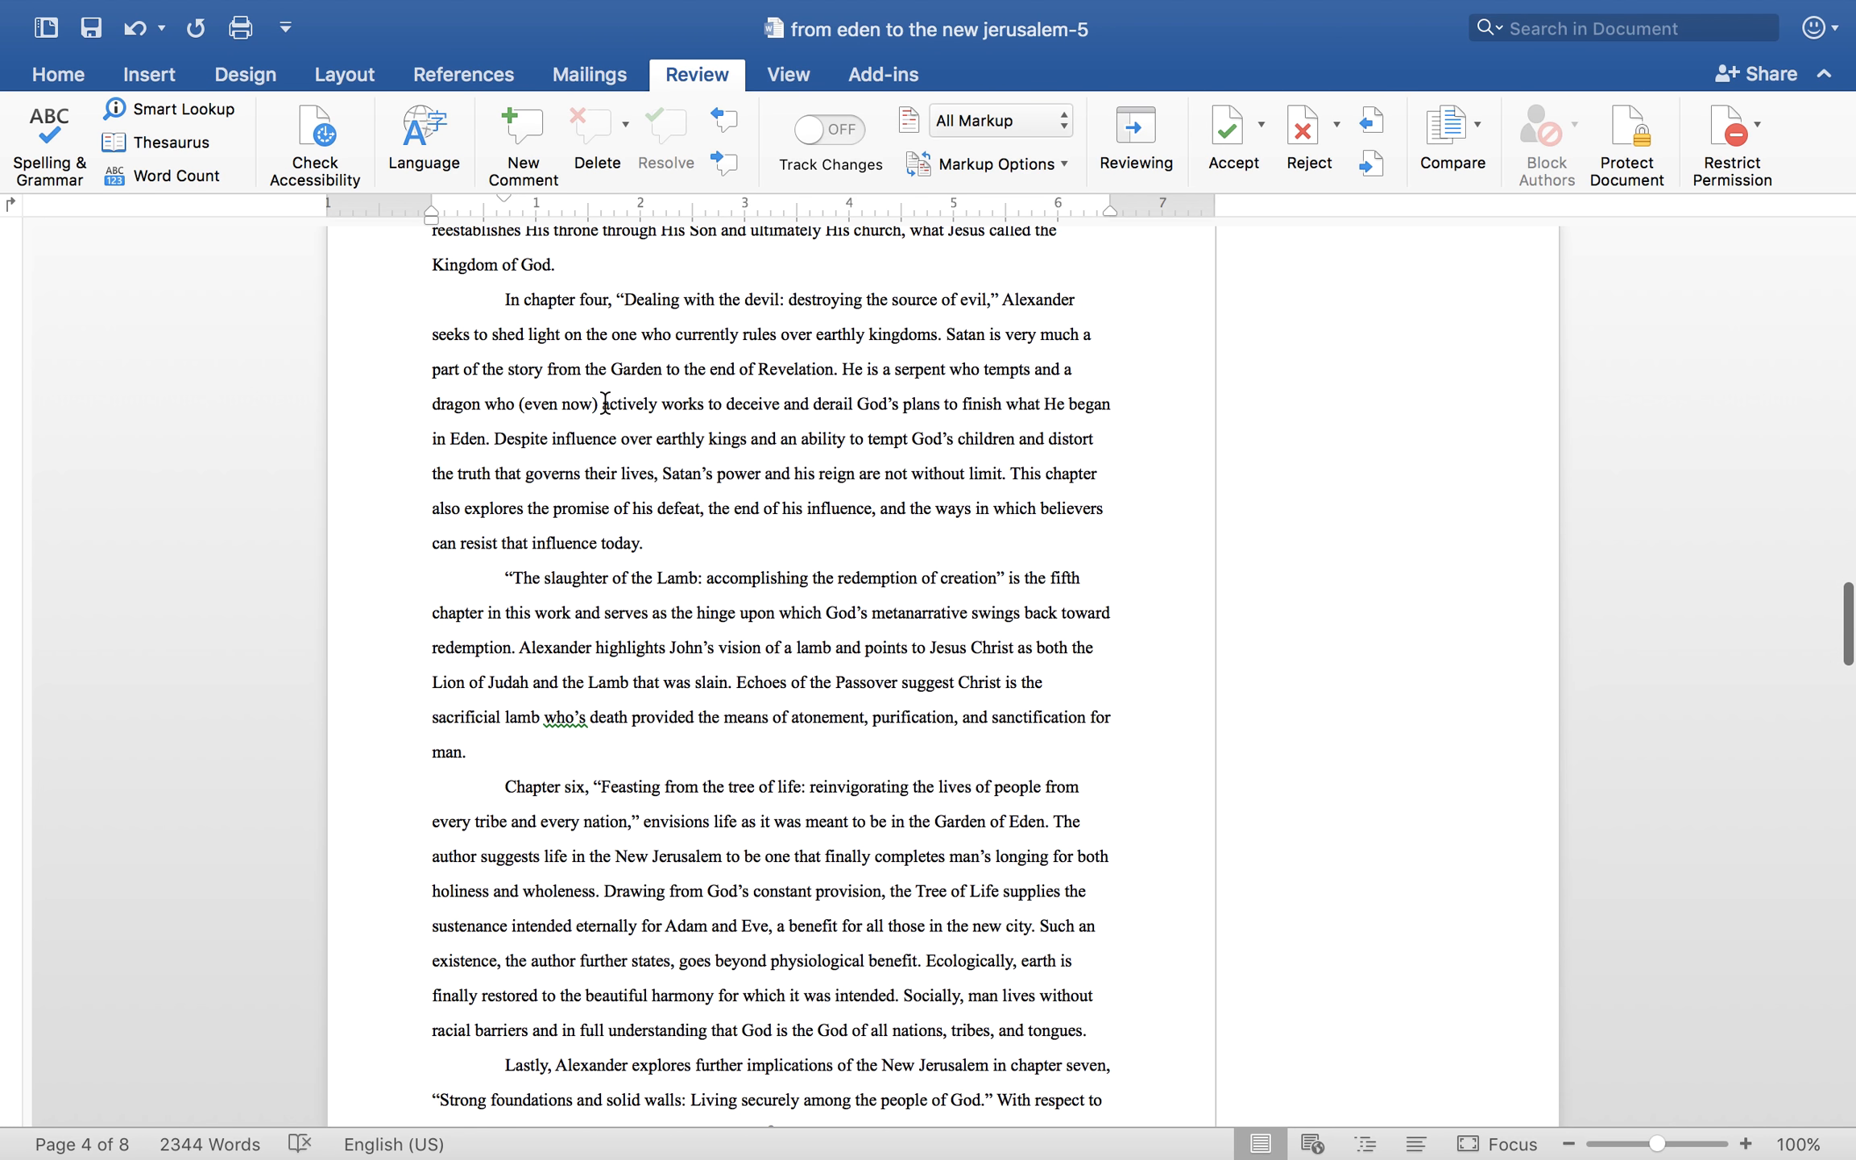
pyautogui.scroll(-7, 605, 402)
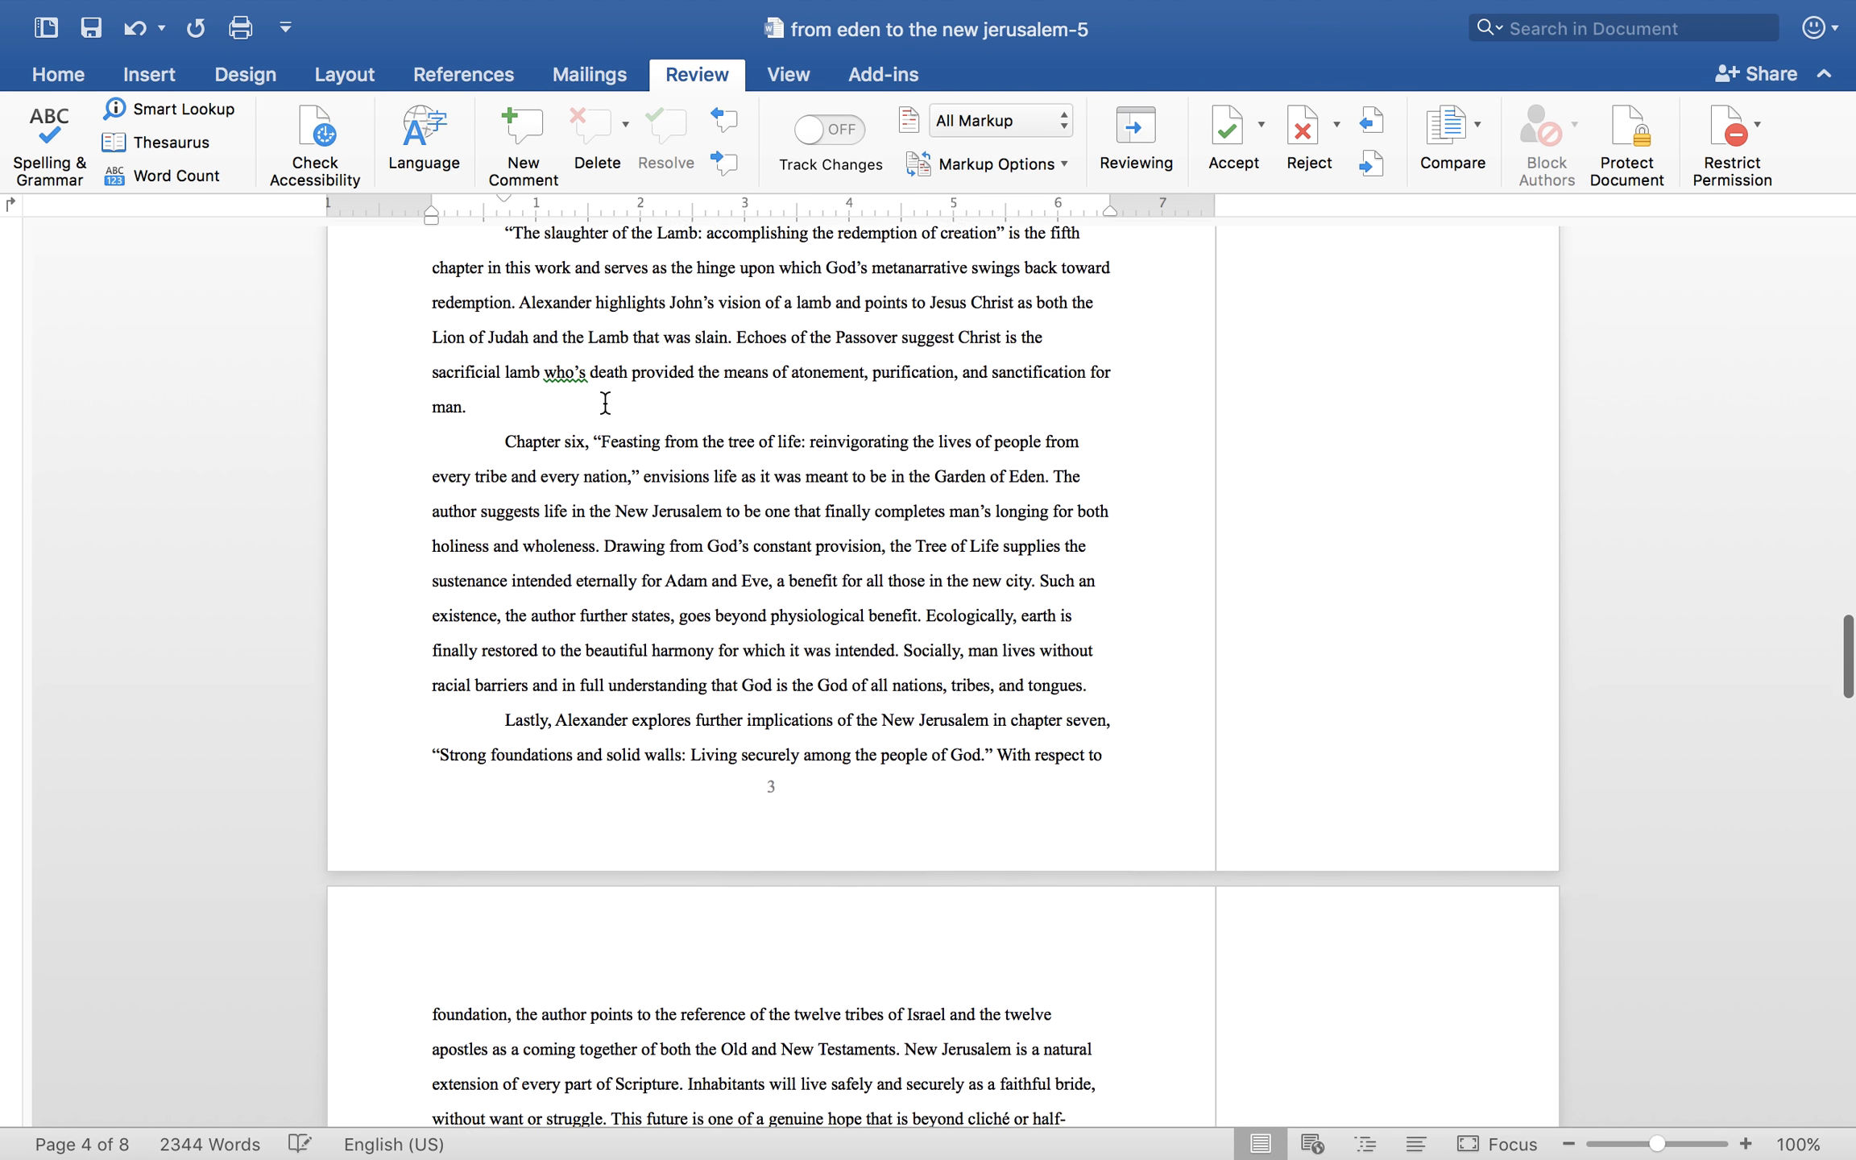
pyautogui.scroll(-3, 605, 403)
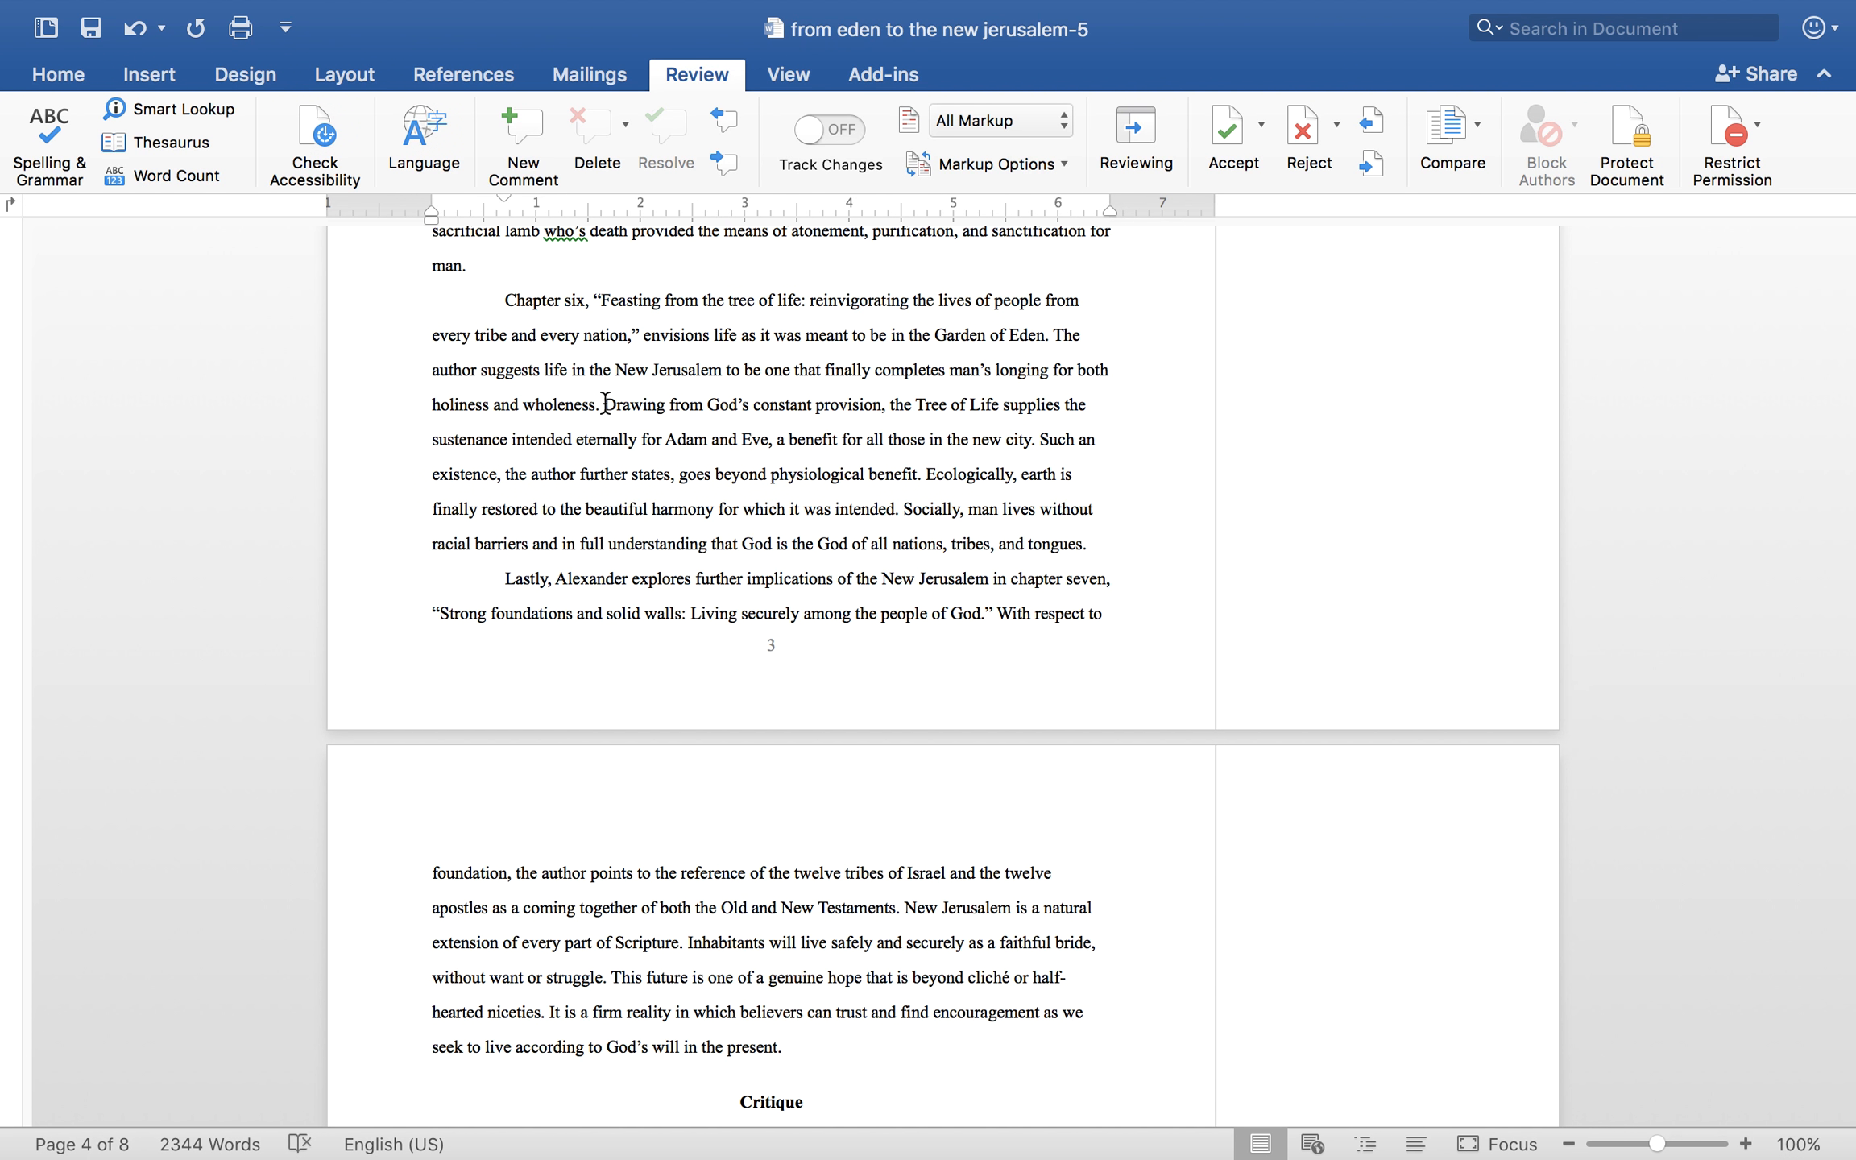
pyautogui.scroll(15, 605, 402)
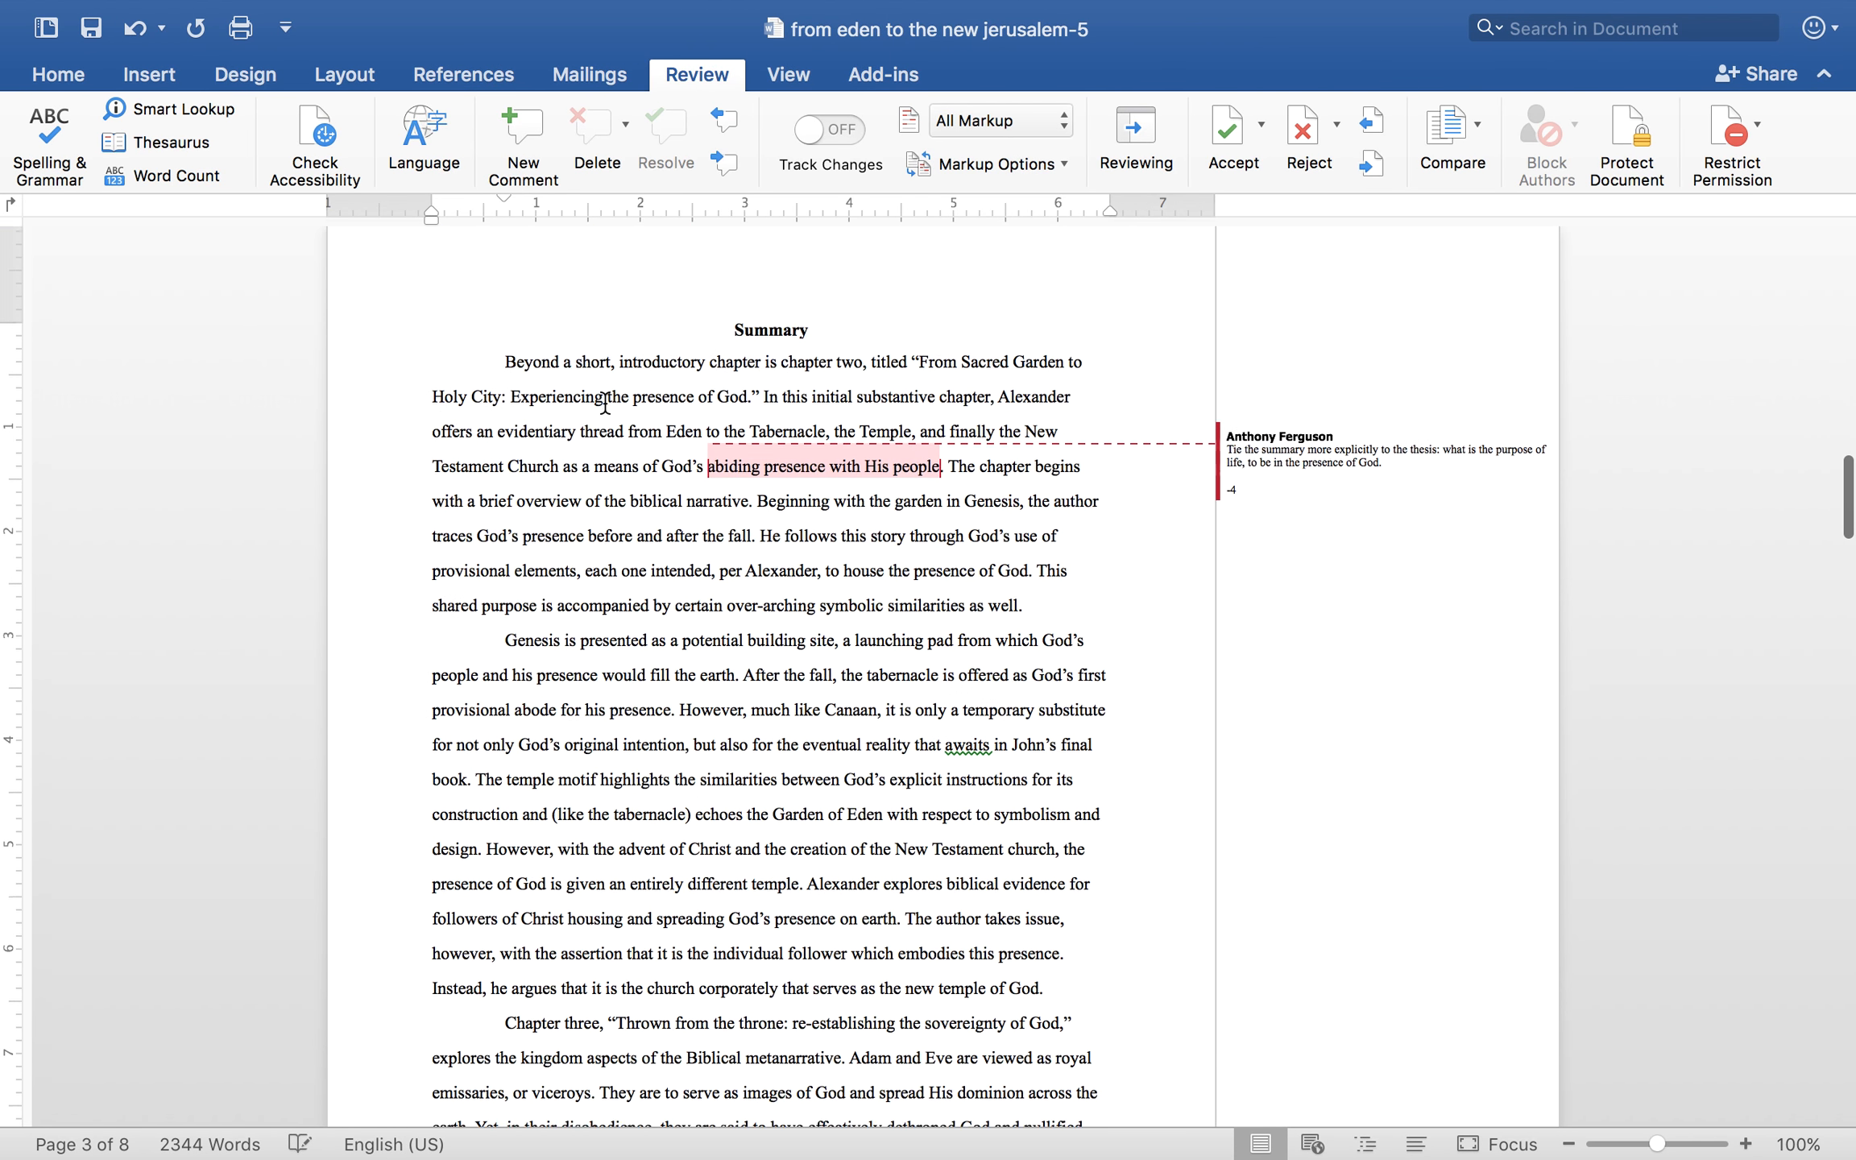
pyautogui.scroll(-6, 644, 612)
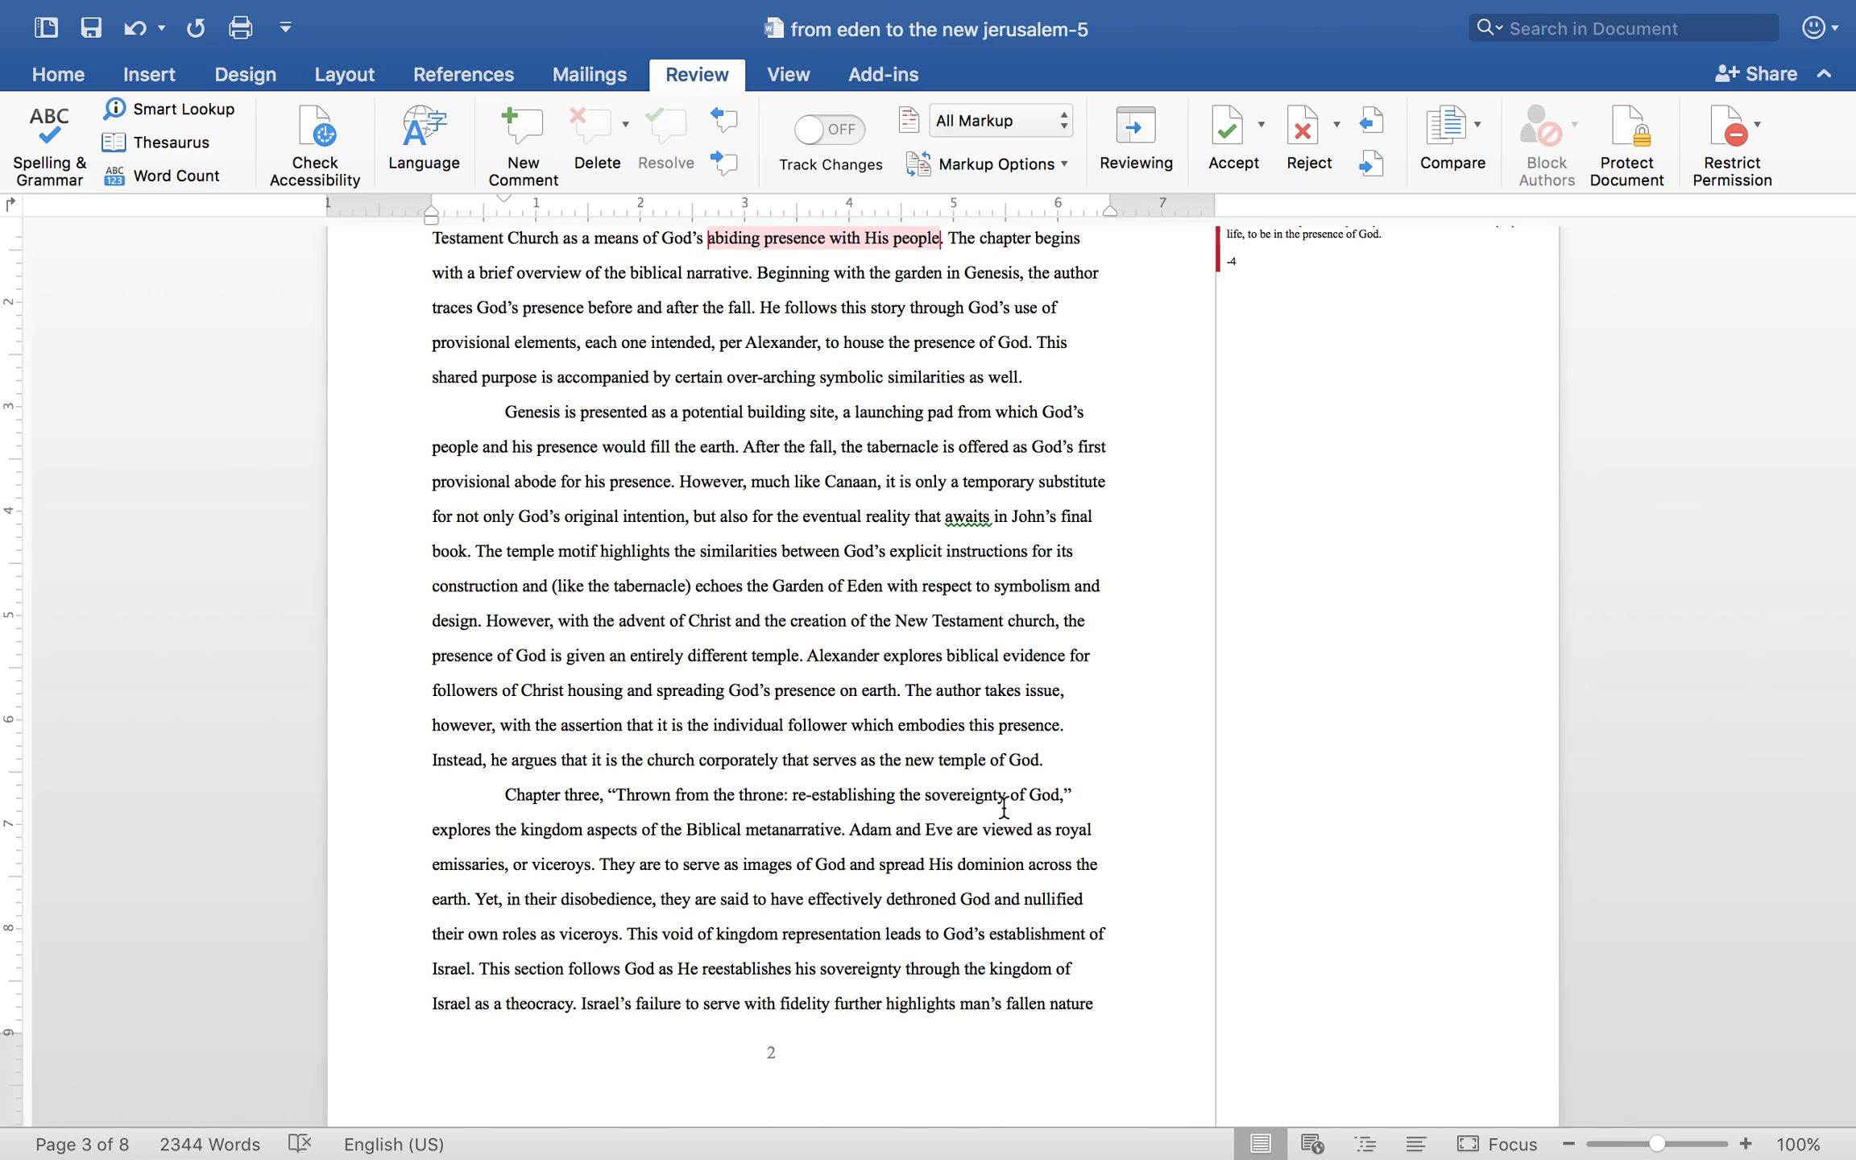
# - Comment on the Critique's opening sentence about the book's helpful structural elements with "Good assessment"
pyautogui.scroll(-10, 1004, 808)
pyautogui.scroll(-20, 1004, 807)
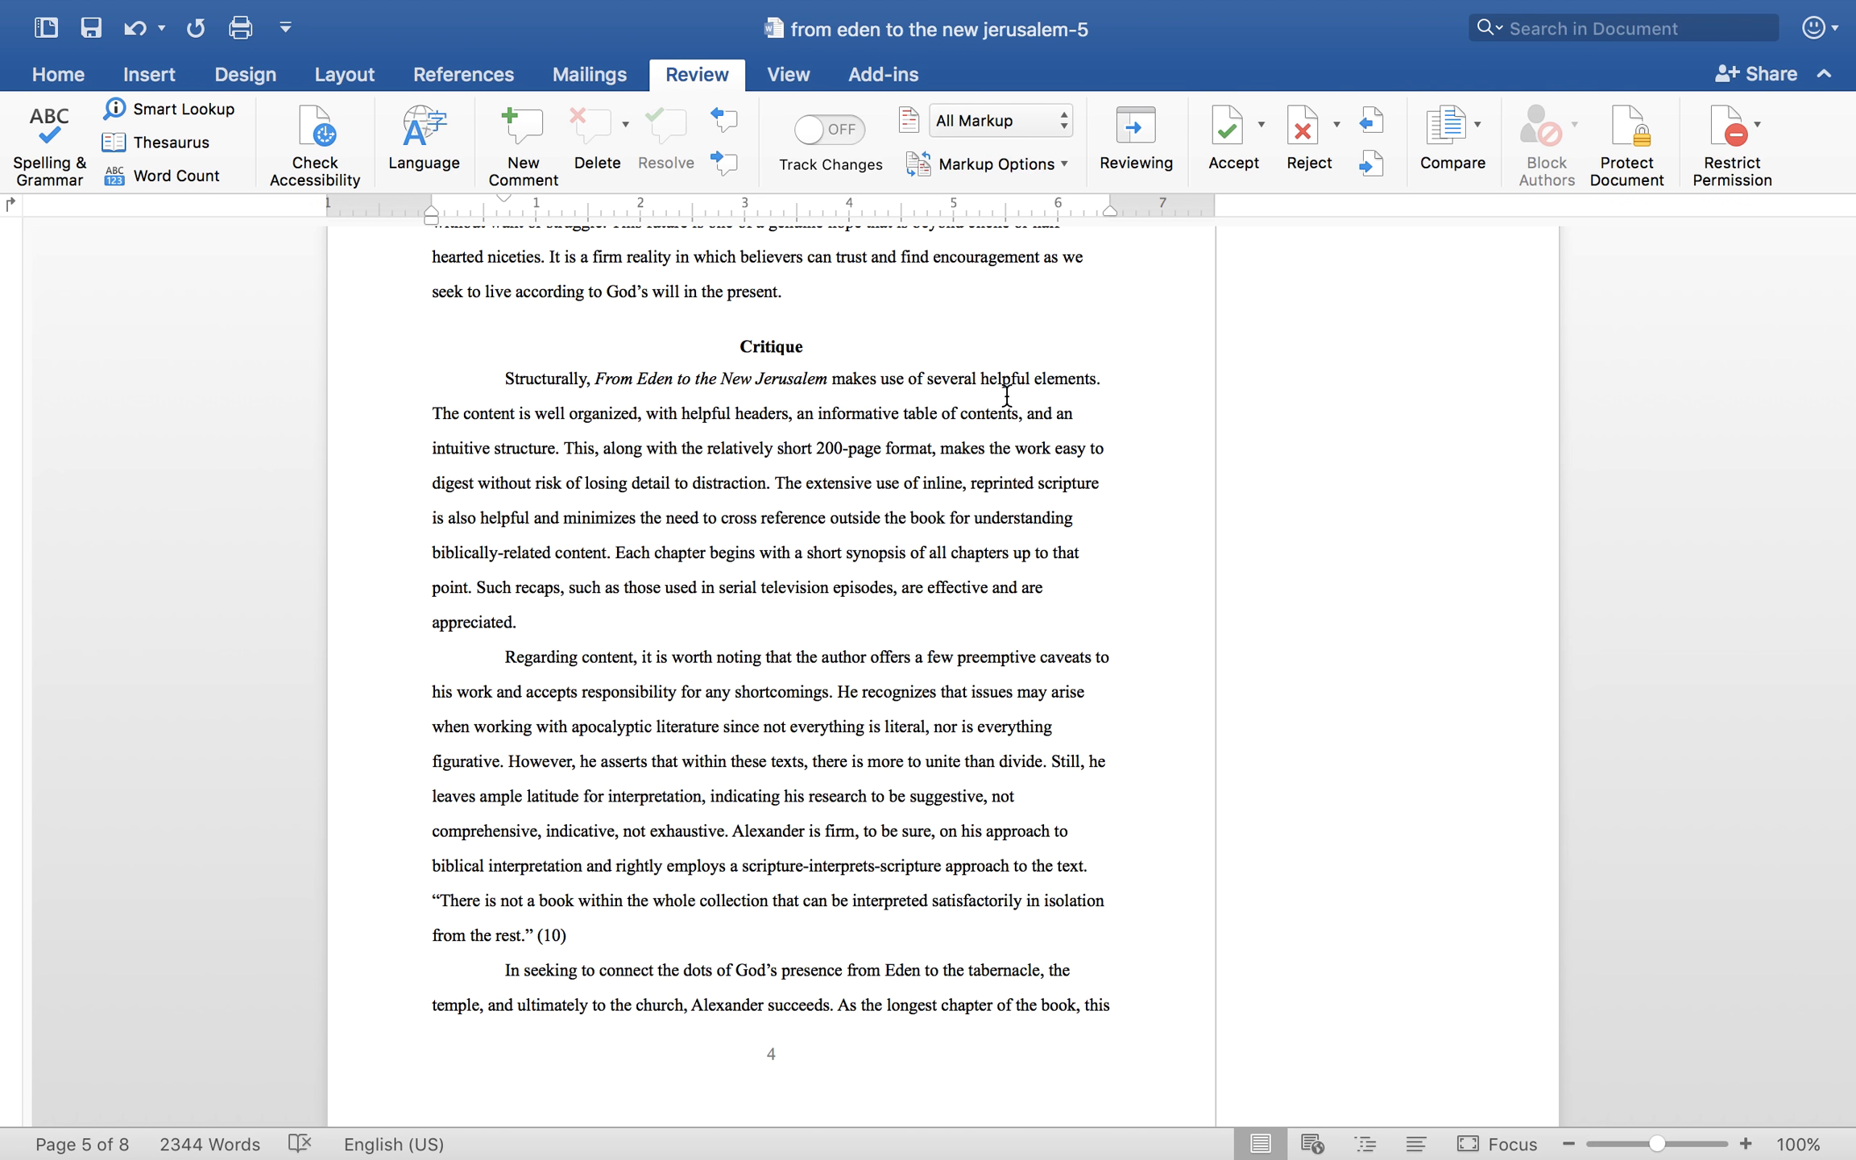
pyautogui.moveTo(1120, 383); pyautogui.dragTo(554, 391)
pyautogui.click(519, 137)
pyautogui.write('Good assessment')
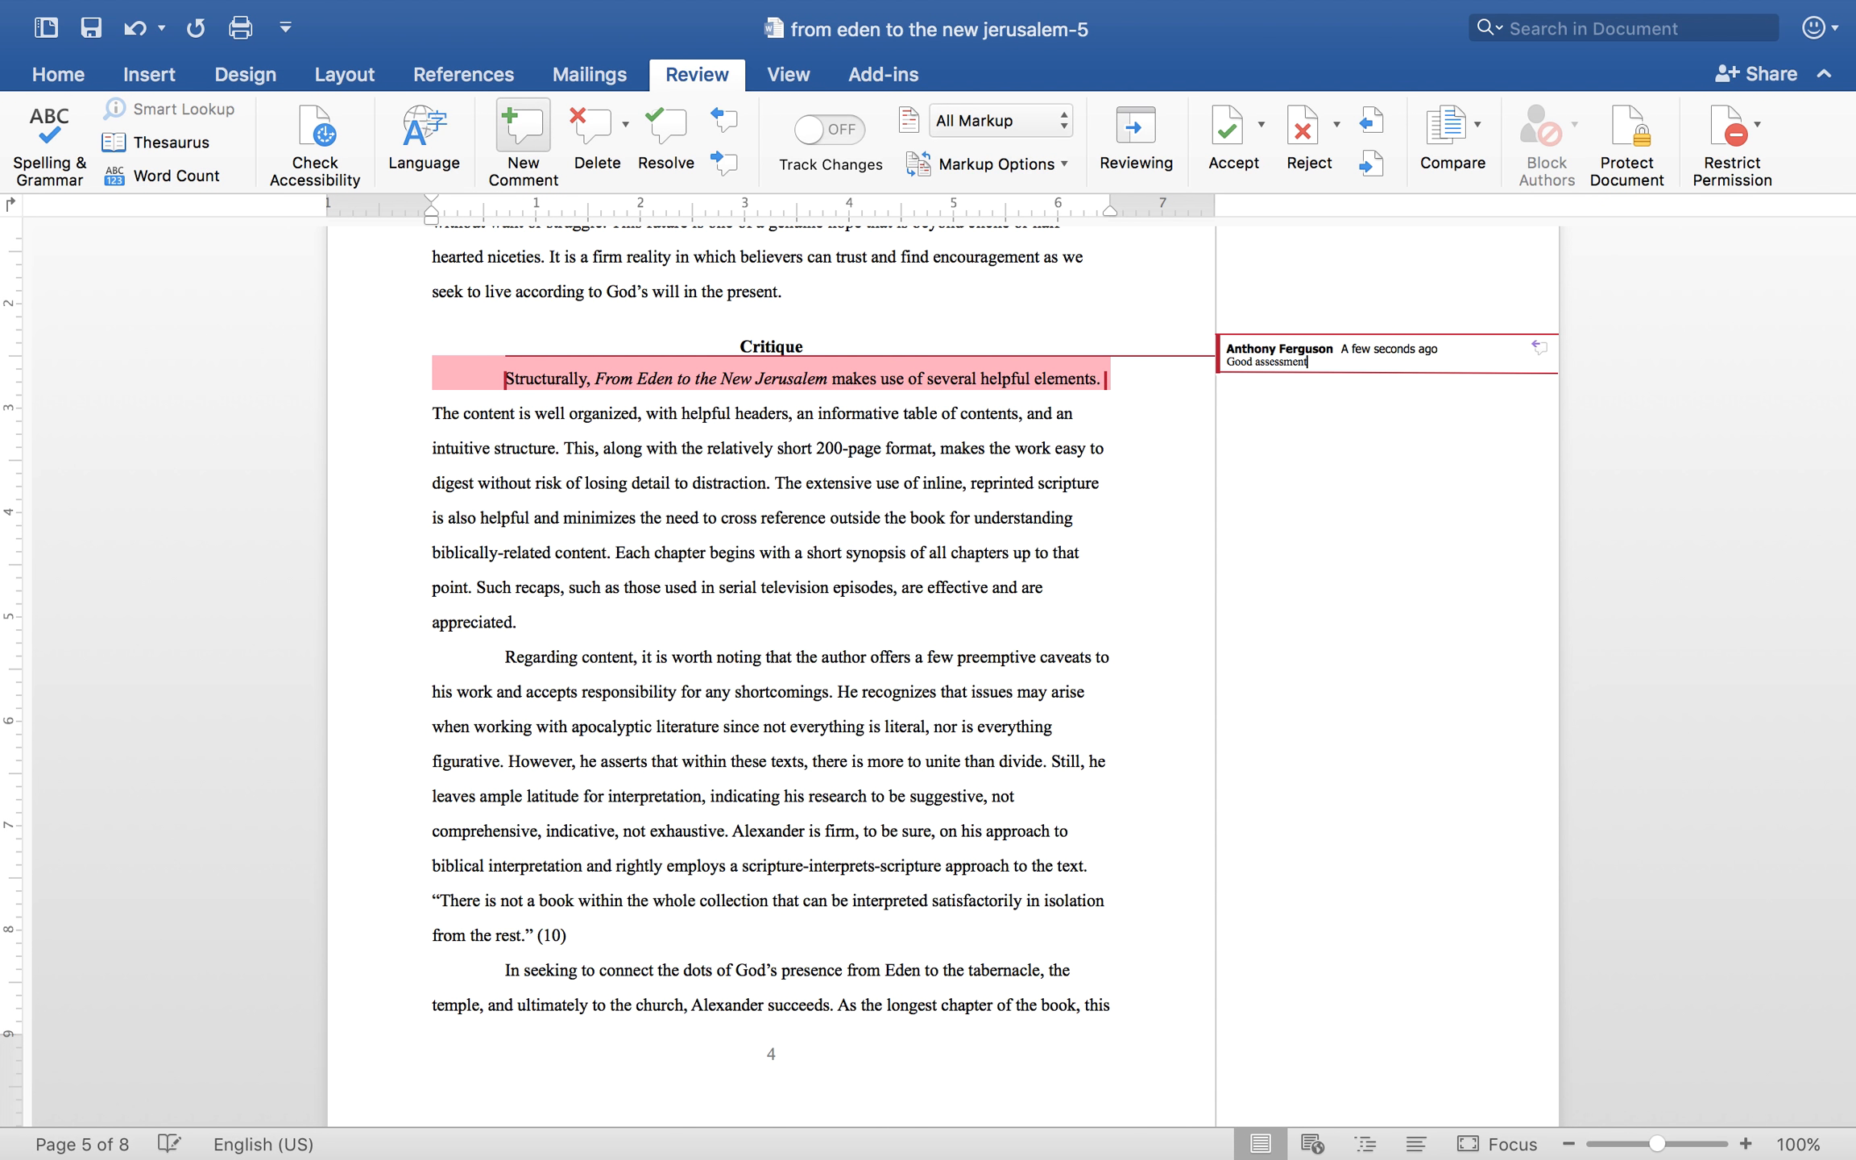
pyautogui.click(513, 506)
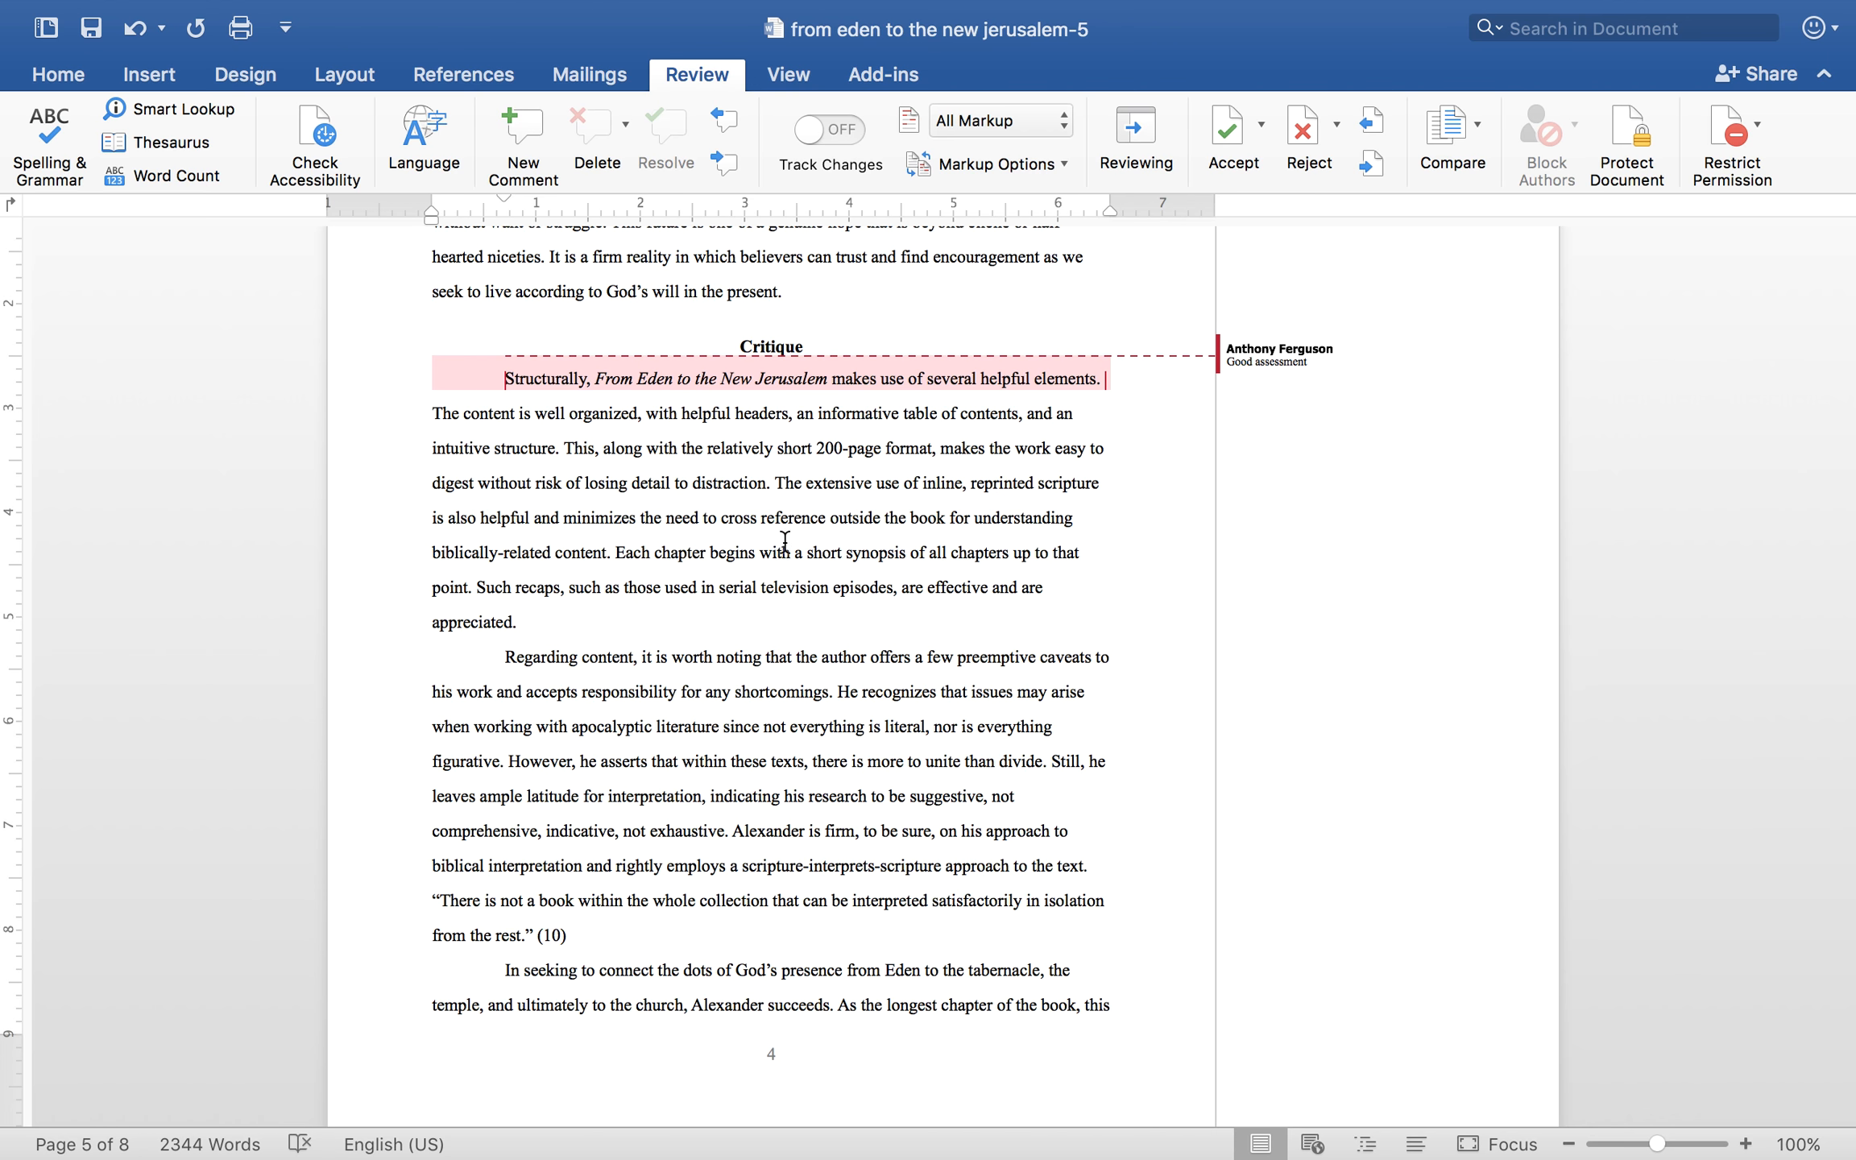
# - Comment on "Alexander succeeds." in the Critique's third paragraph with "Good critique" and copy the comment text for reuse
pyautogui.scroll(-4, 750, 539)
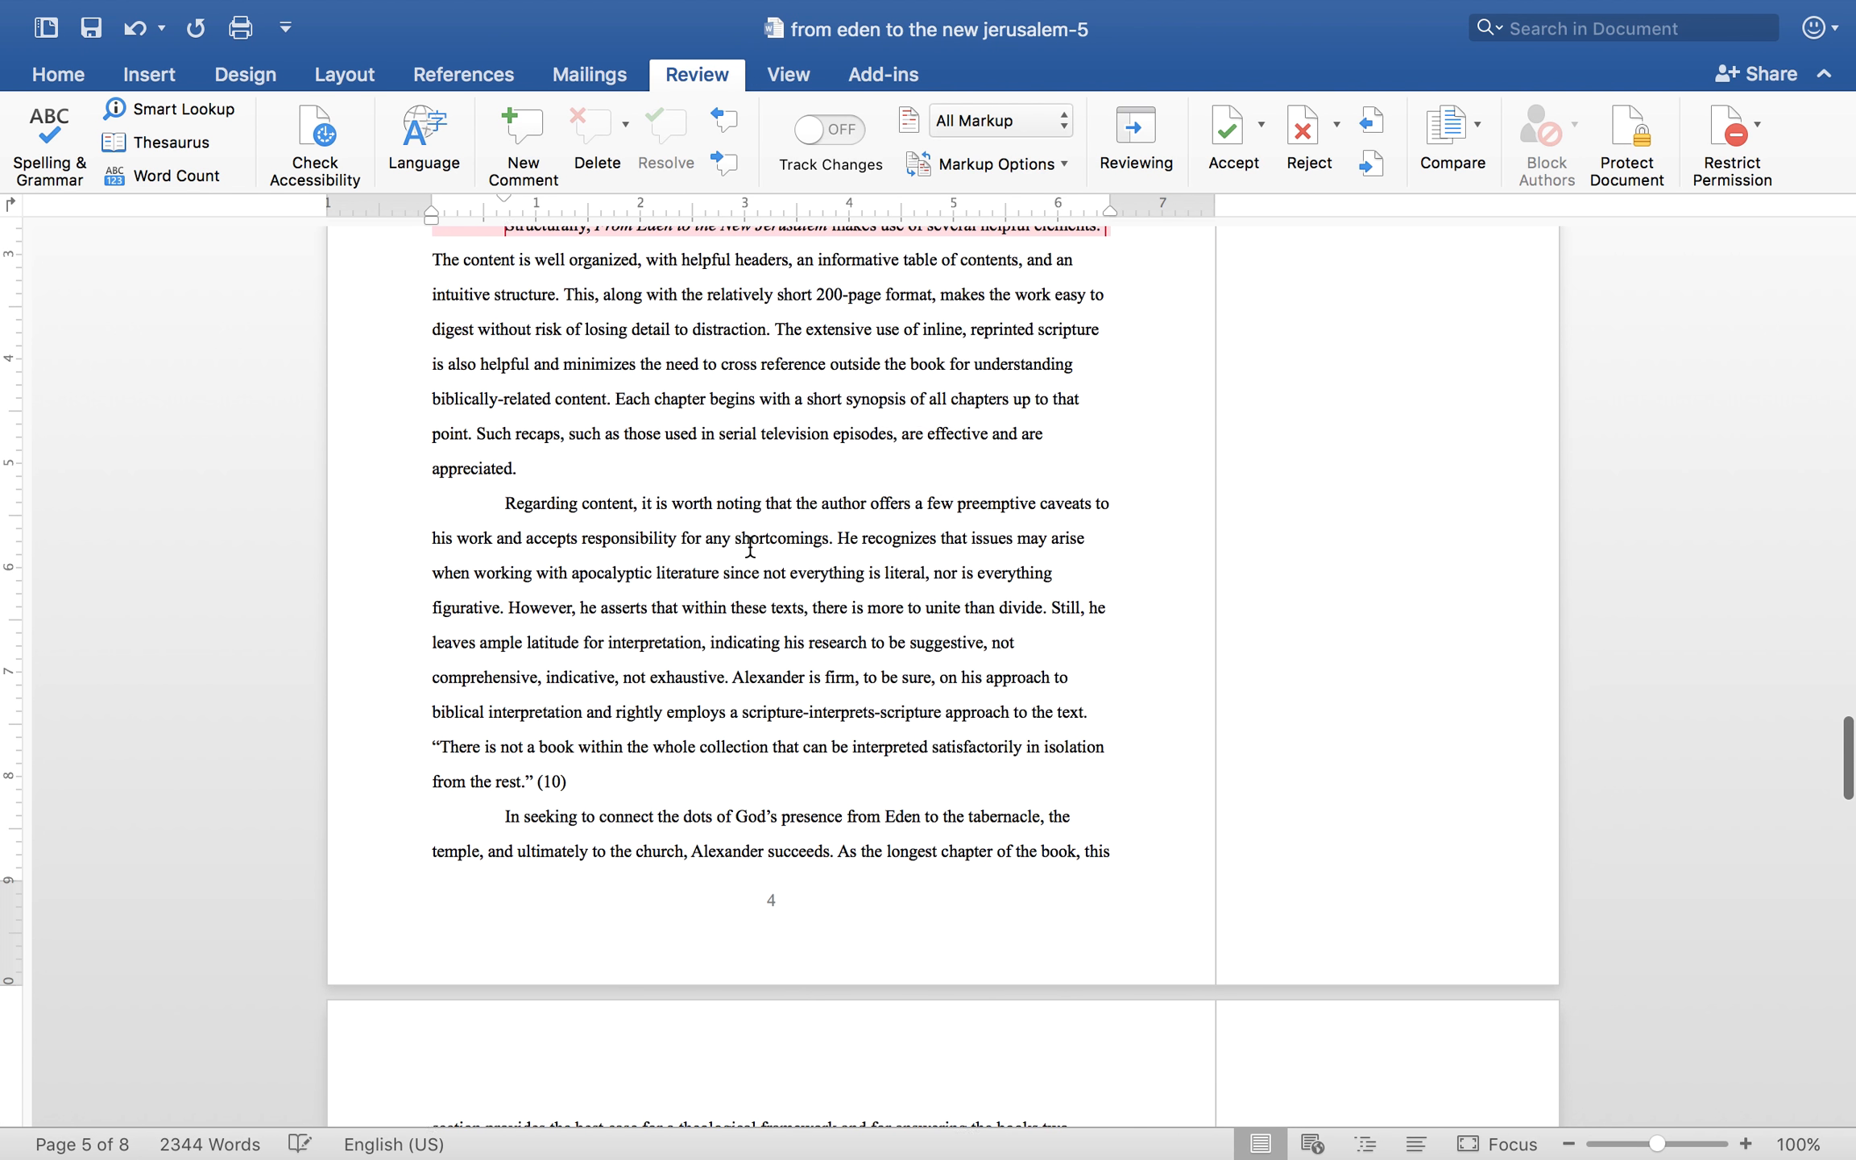
pyautogui.scroll(-3, 750, 548)
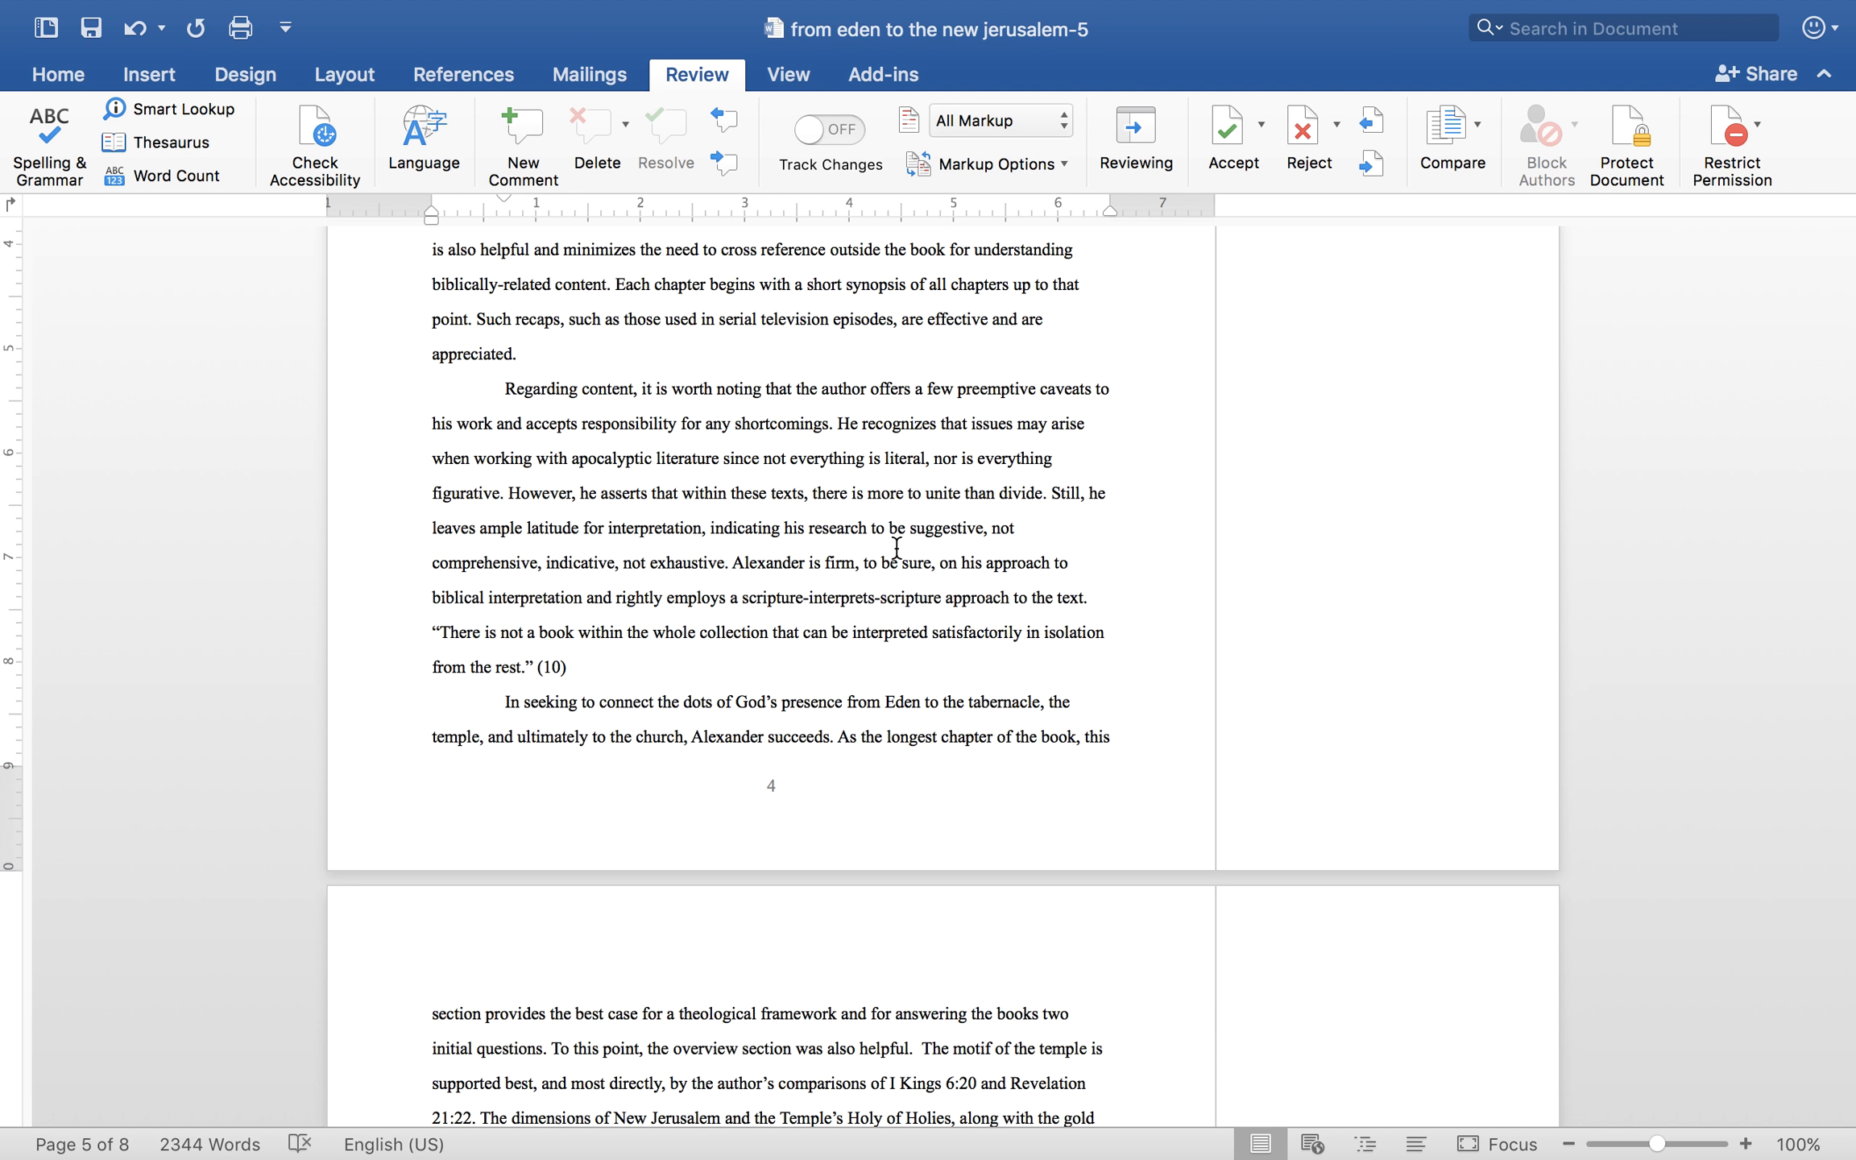
pyautogui.scroll(-5, 897, 548)
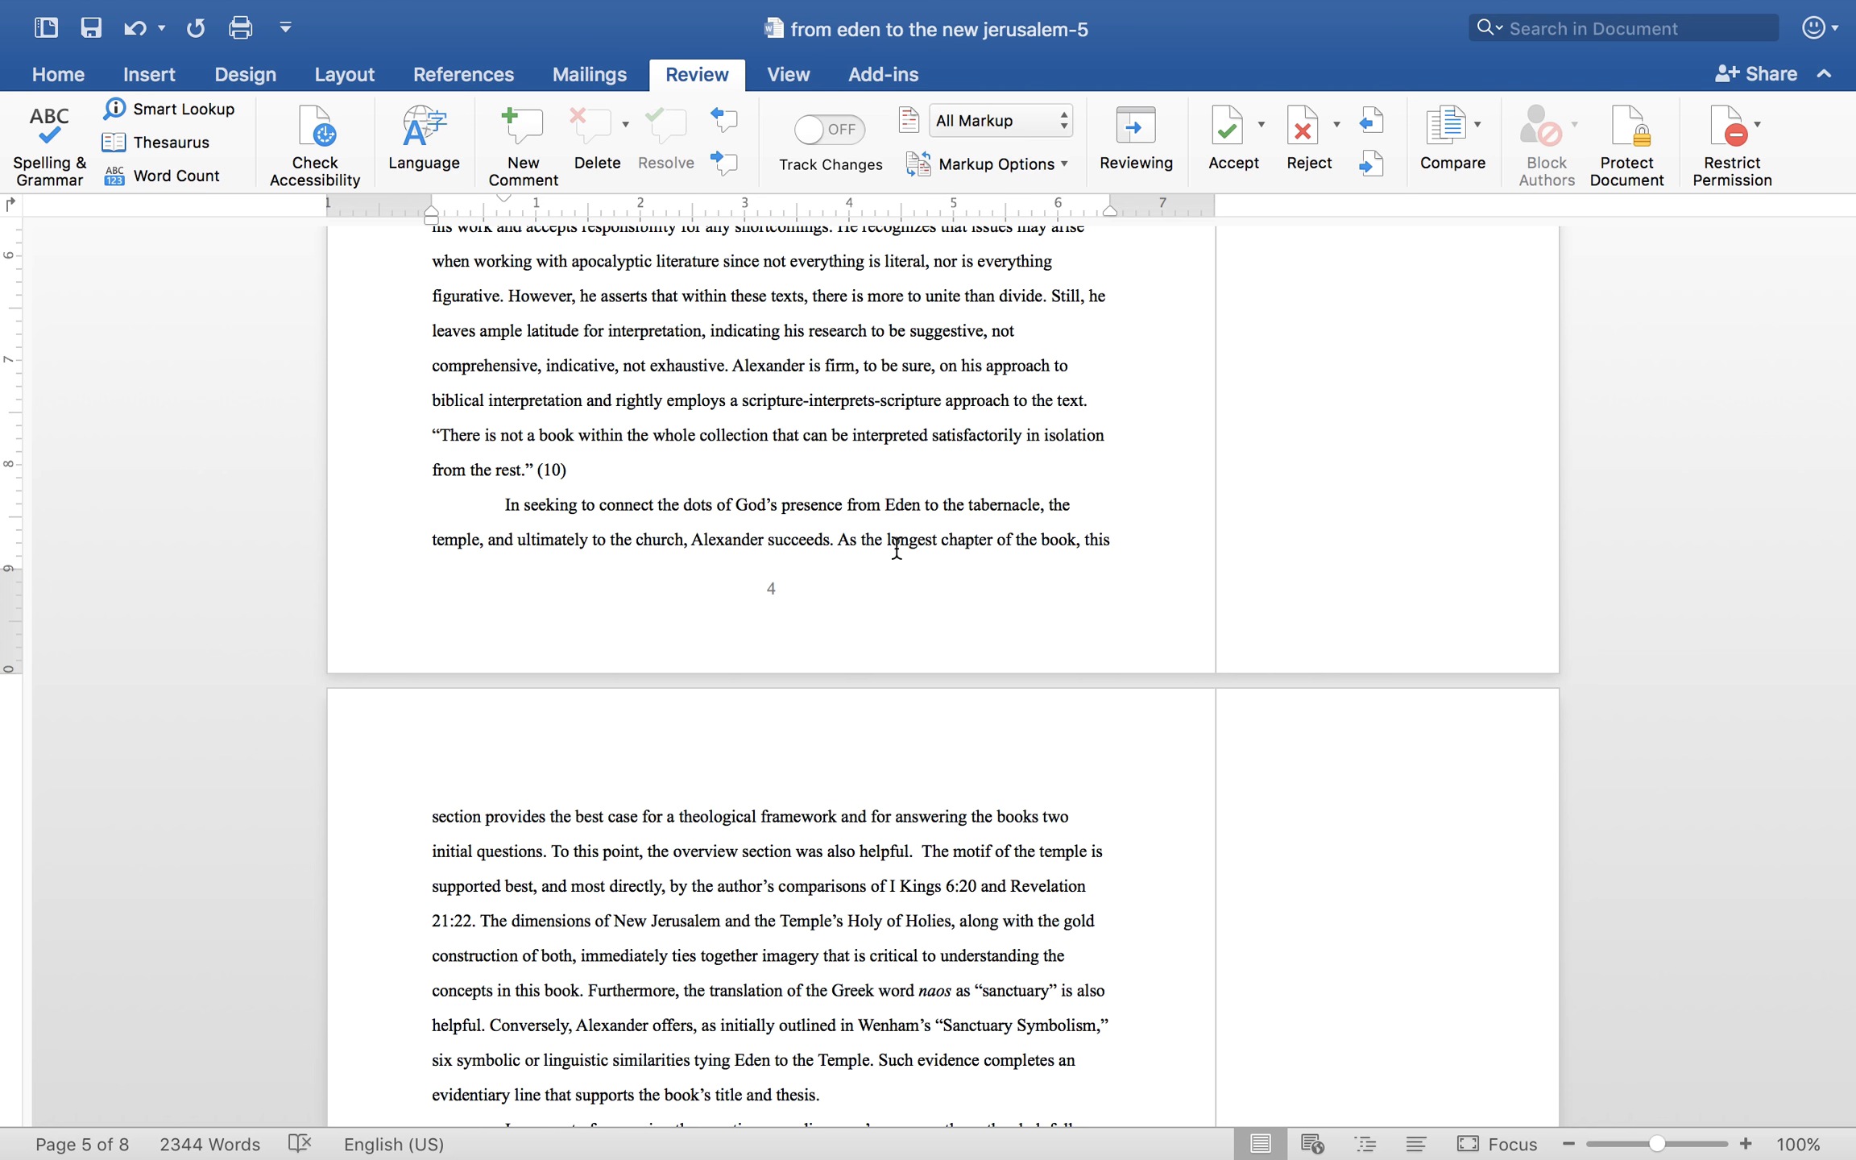
pyautogui.scroll(-2, 897, 548)
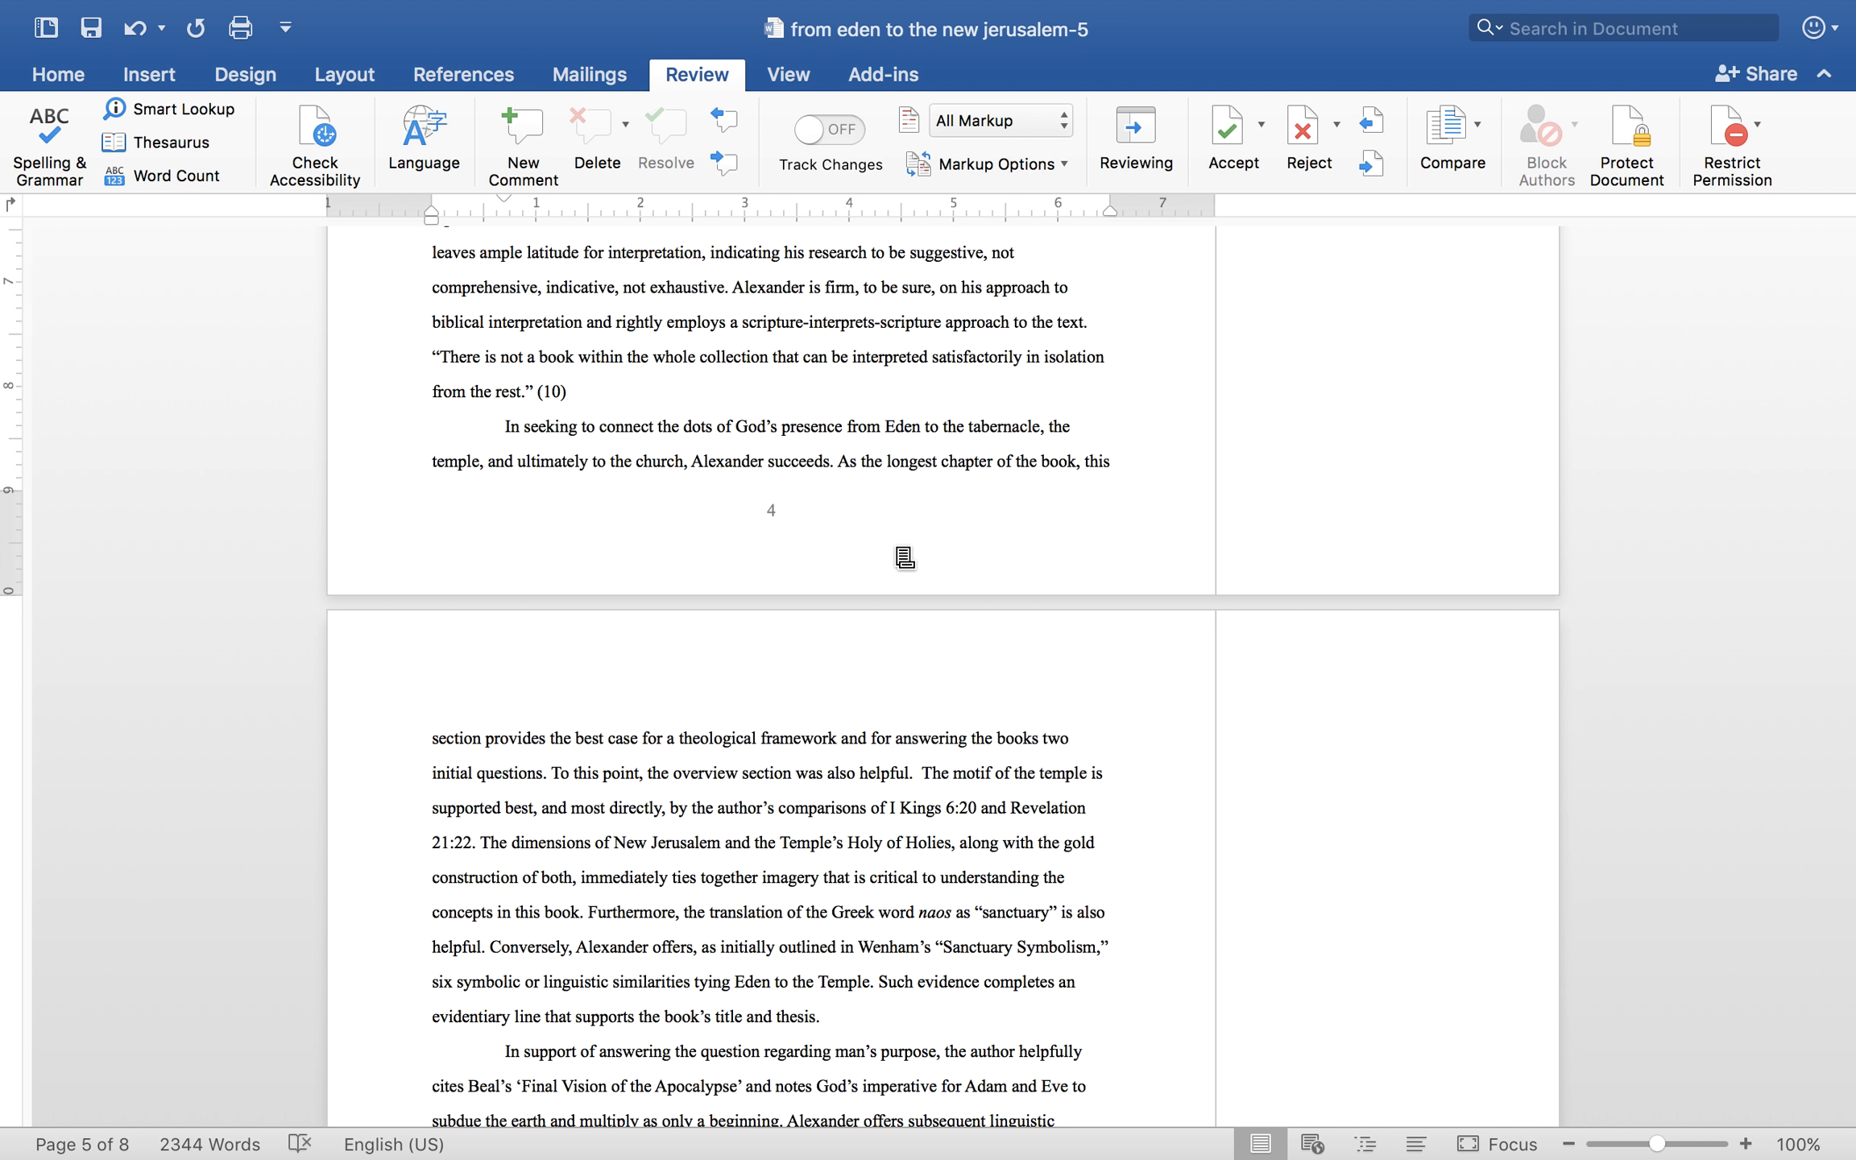
pyautogui.moveTo(838, 461); pyautogui.dragTo(693, 461)
pyautogui.click(538, 149)
pyautogui.write('Good critique')
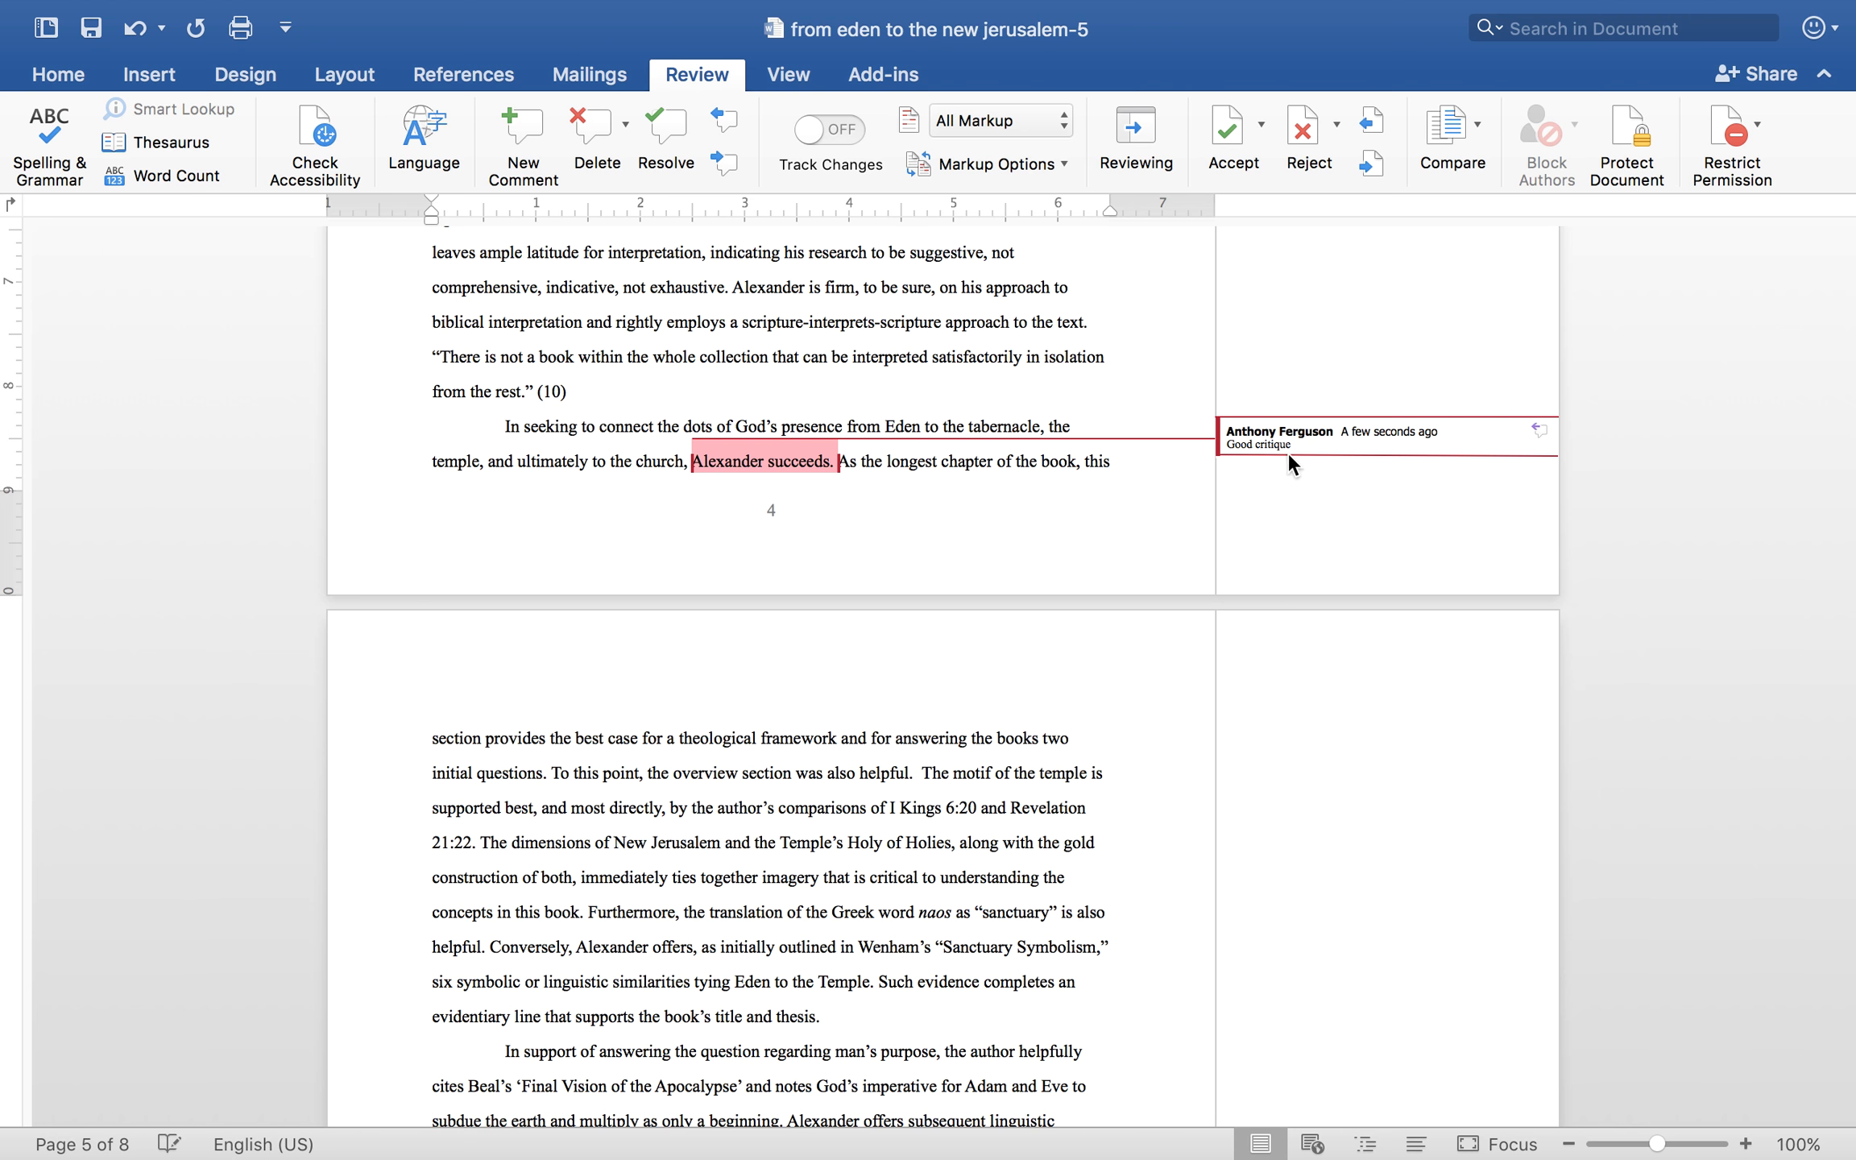
pyautogui.moveTo(1303, 445); pyautogui.dragTo(1227, 449)
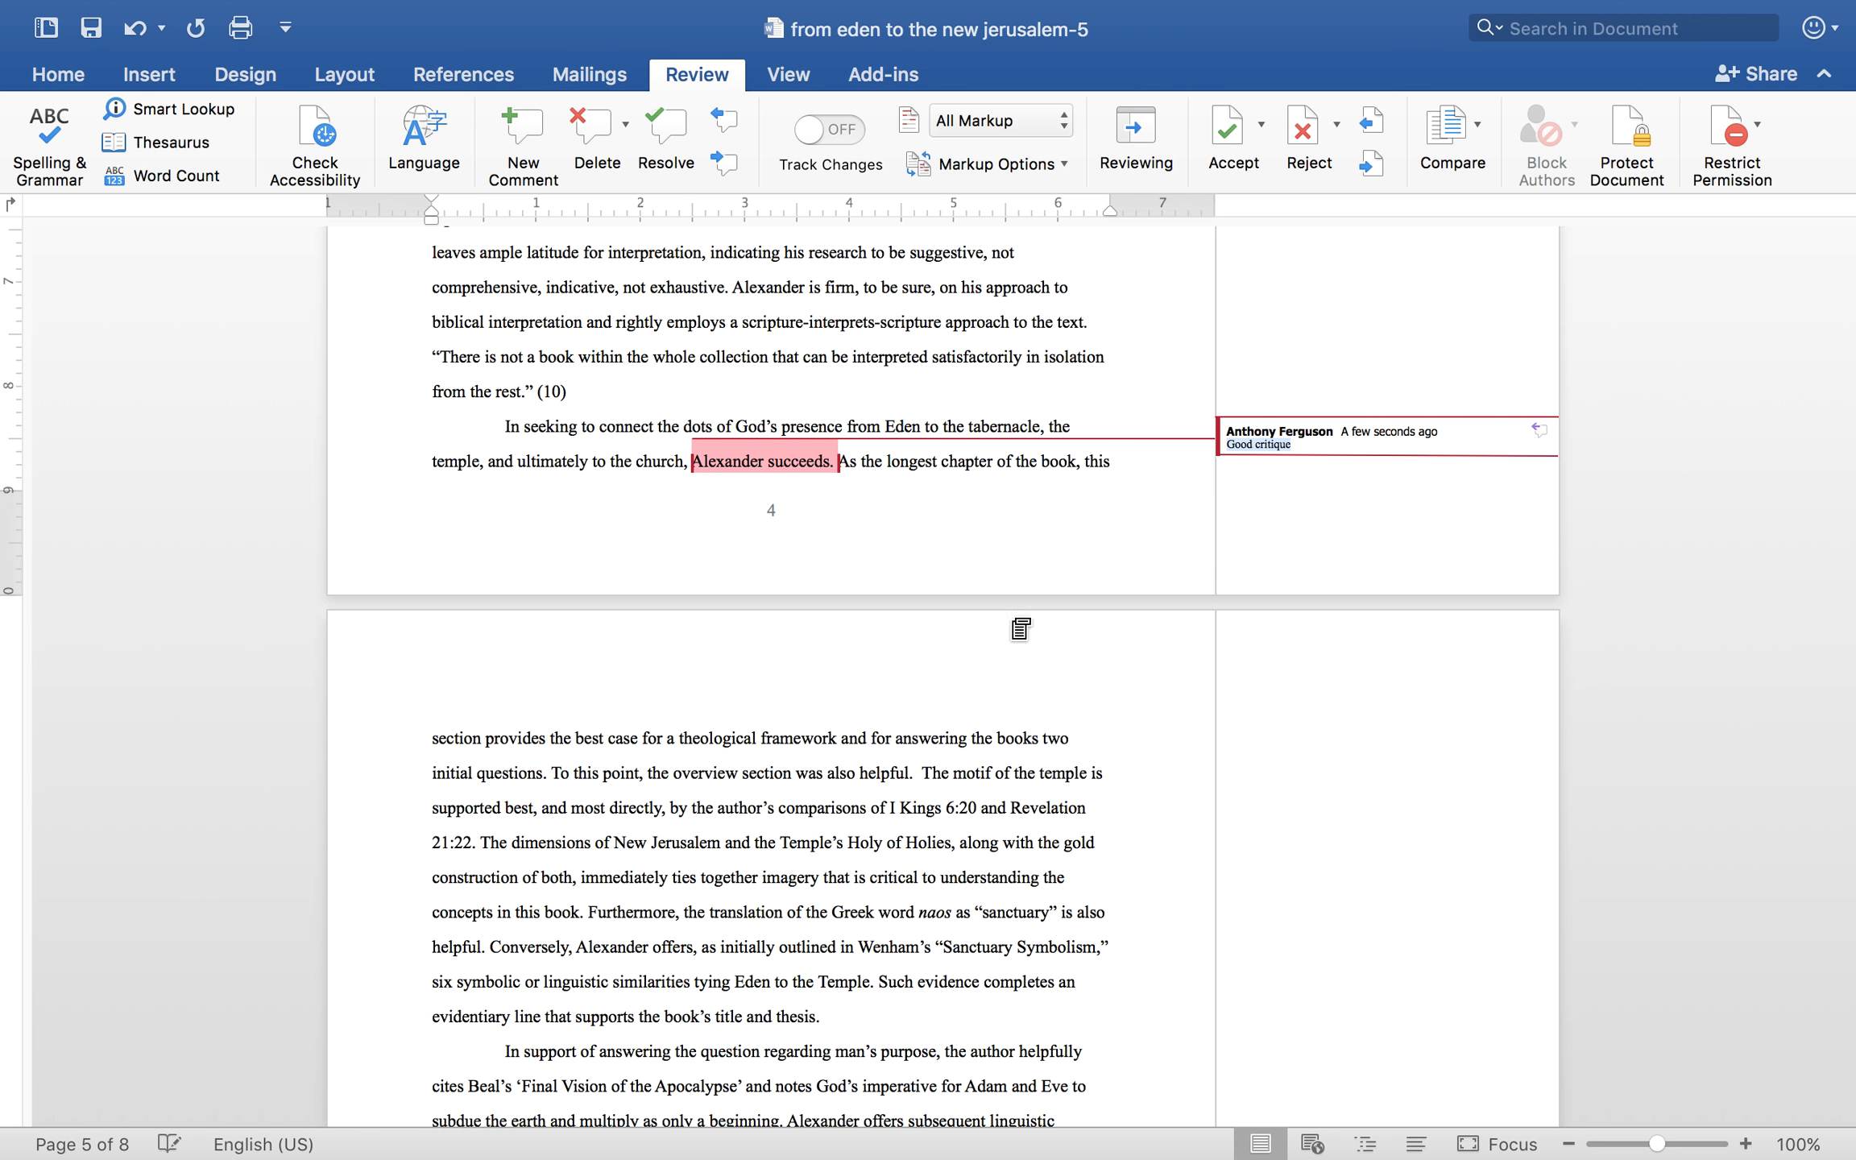
pyautogui.click(979, 697)
# - Comment on the sentence about the Greek word naos with "Explain in more detail will his explanation of this term is helpful." and "-2", and copy the comment
pyautogui.scroll(-3, 977, 699)
pyautogui.scroll(-4, 977, 698)
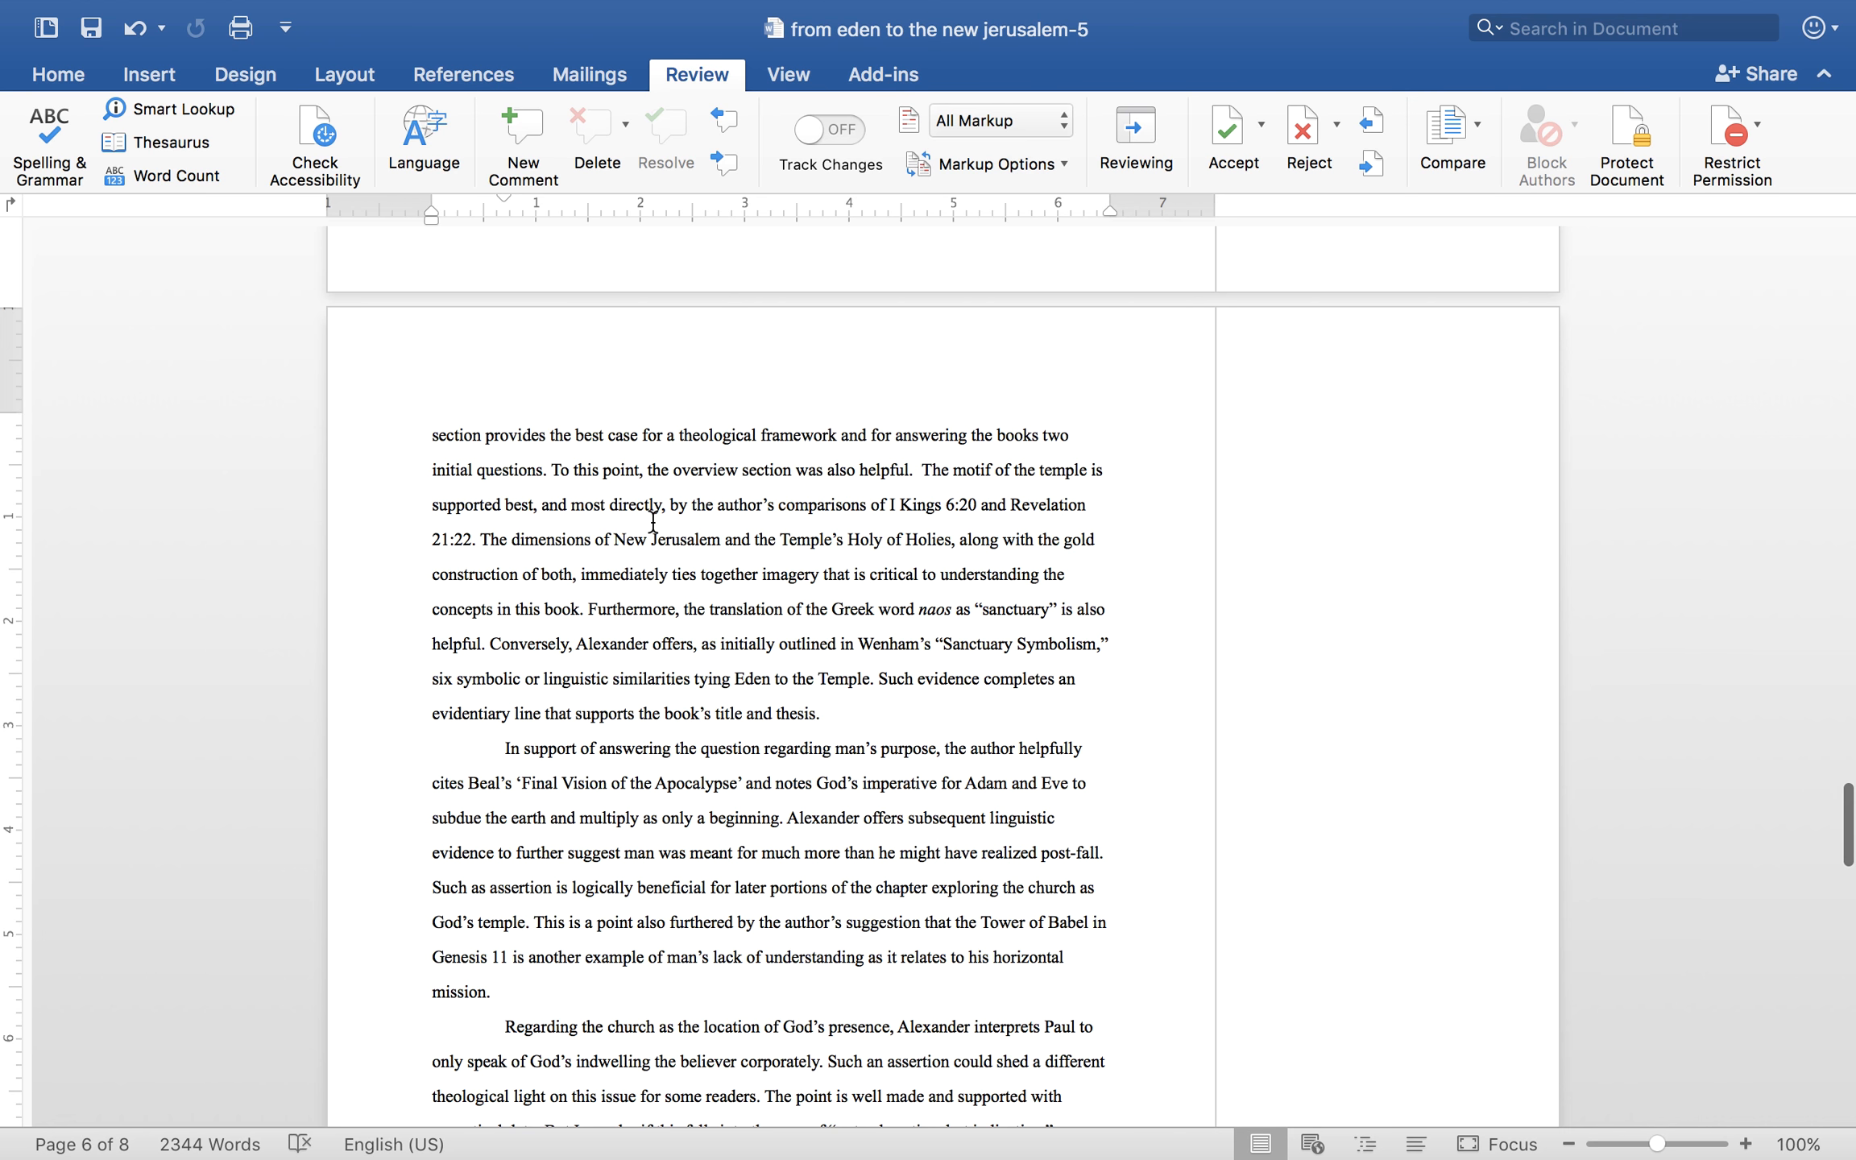
pyautogui.scroll(7, 653, 531)
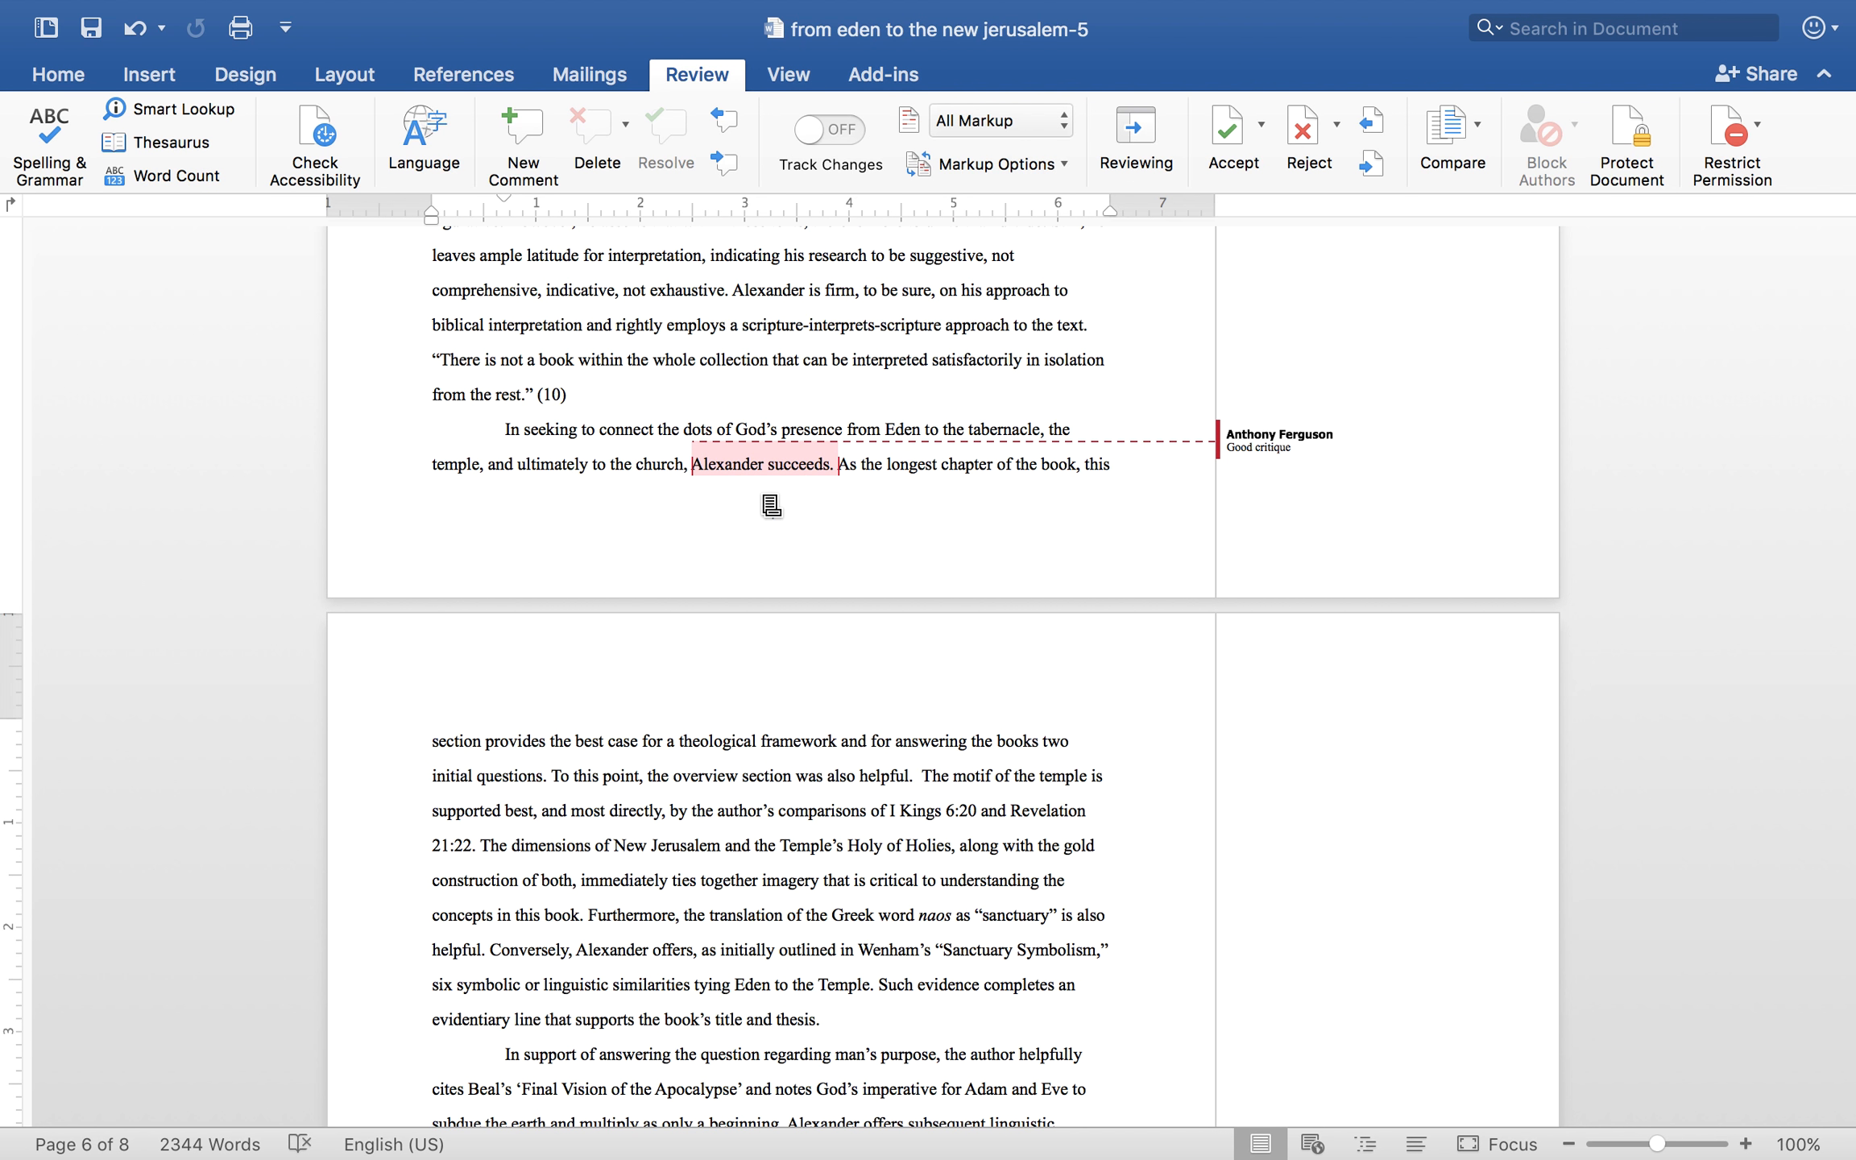
pyautogui.scroll(-4, 714, 656)
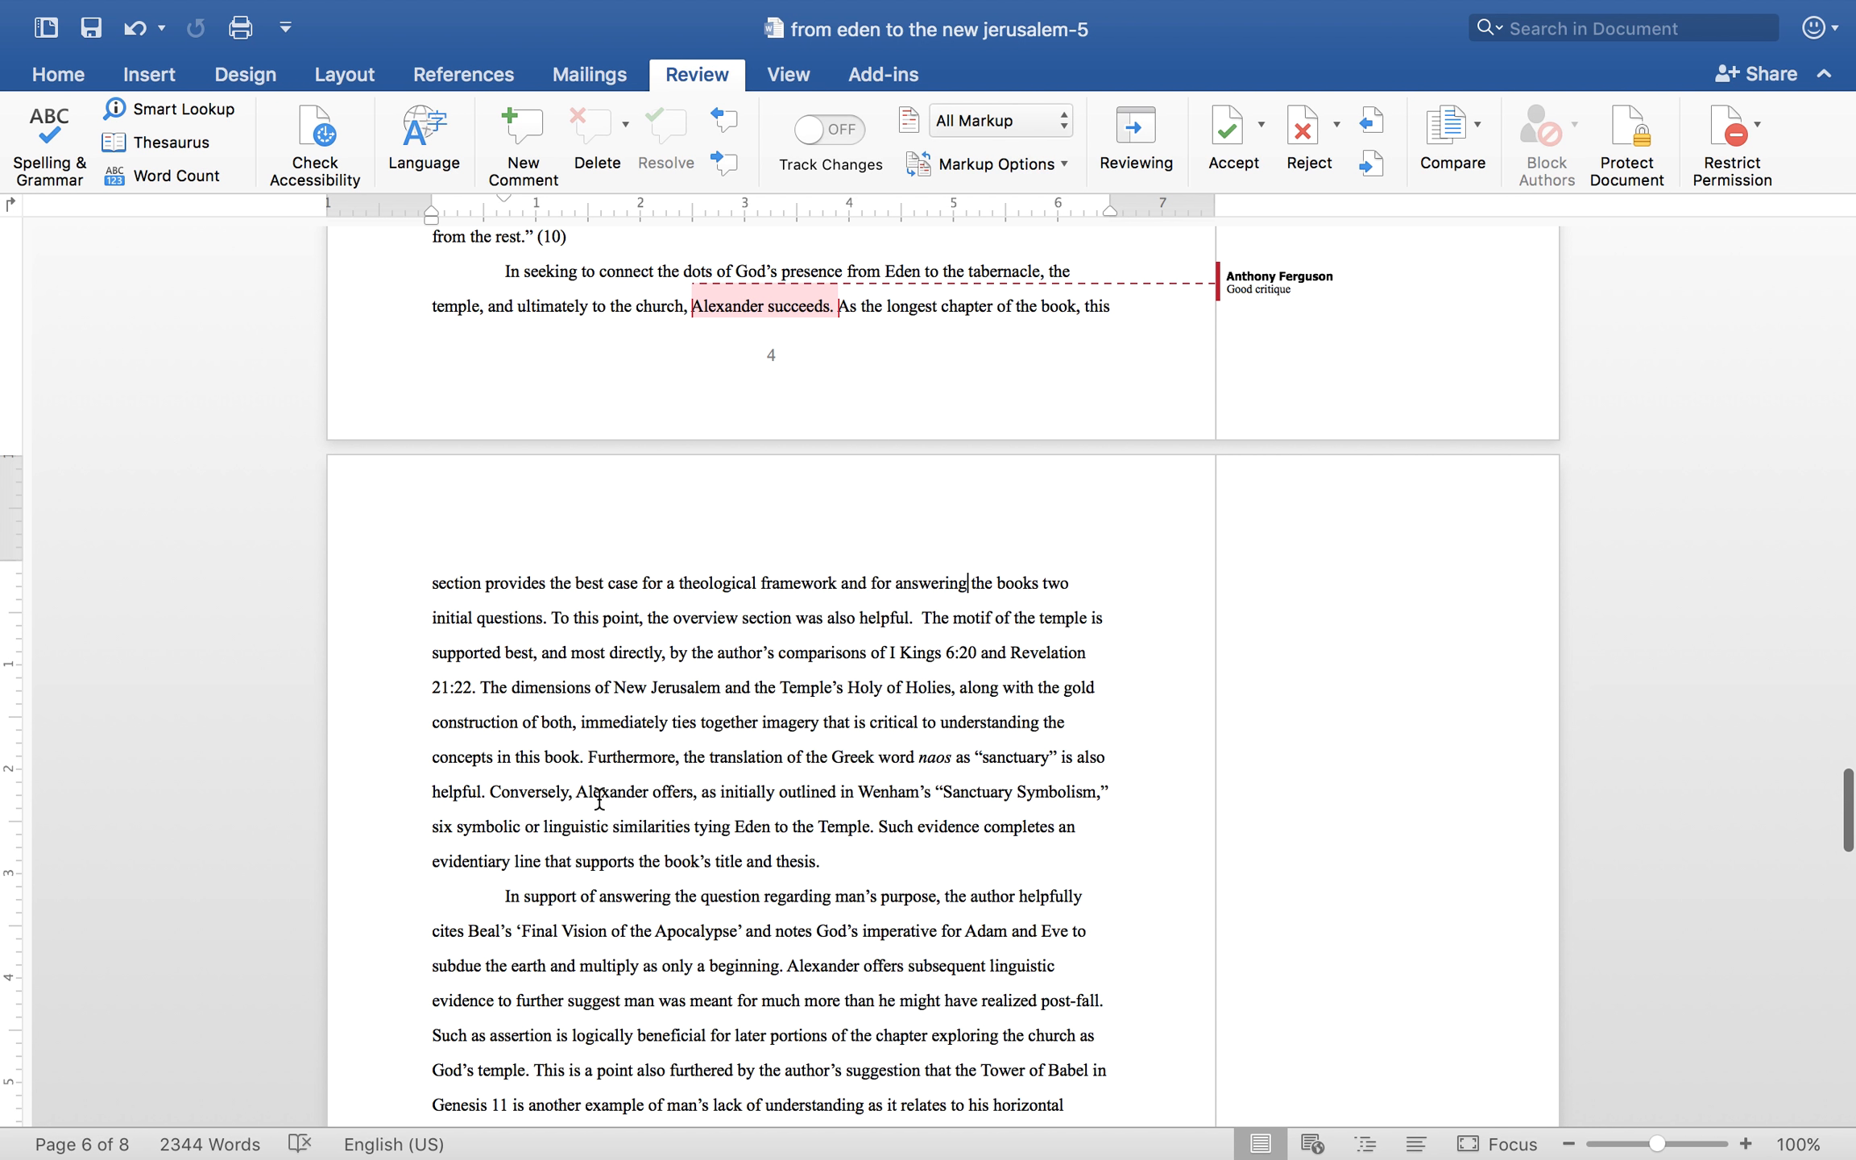
pyautogui.moveTo(490, 794); pyautogui.dragTo(588, 758)
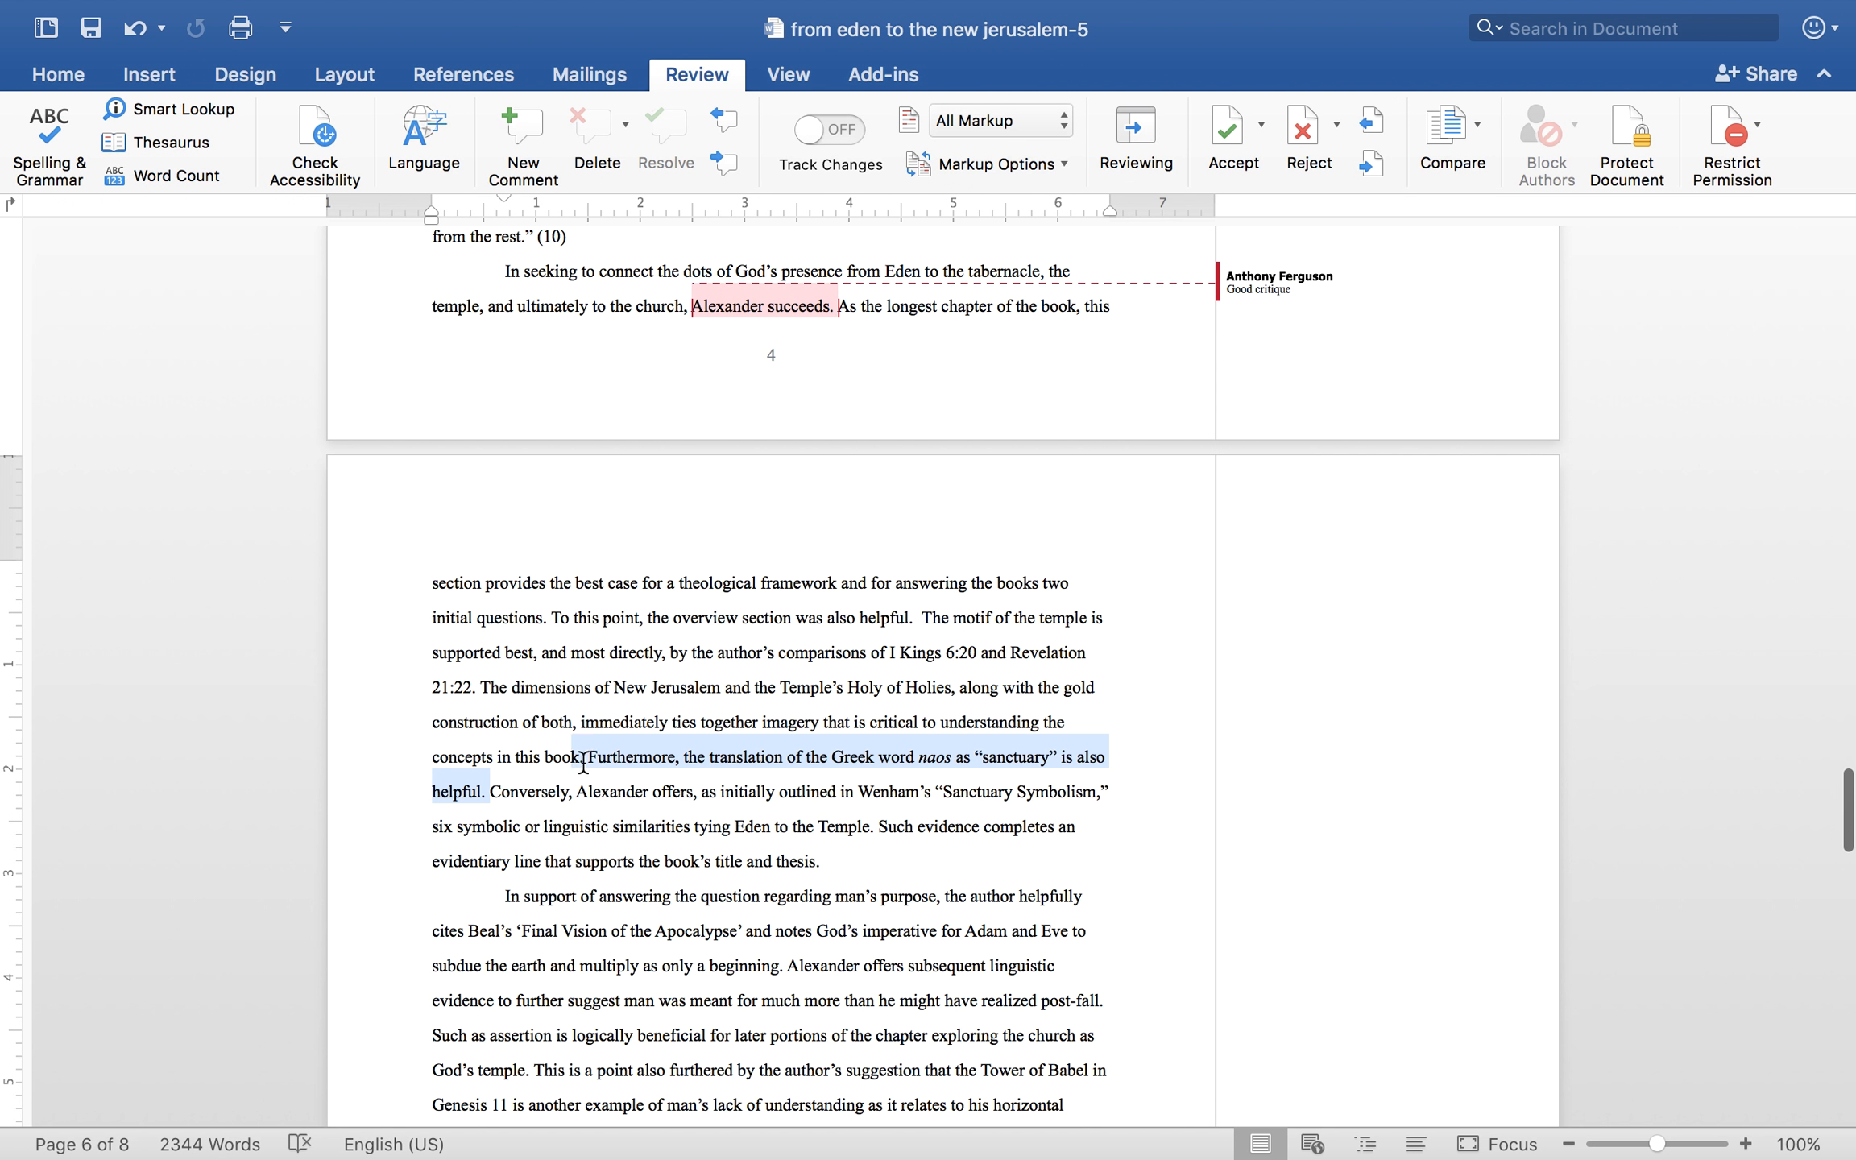
pyautogui.click(524, 135)
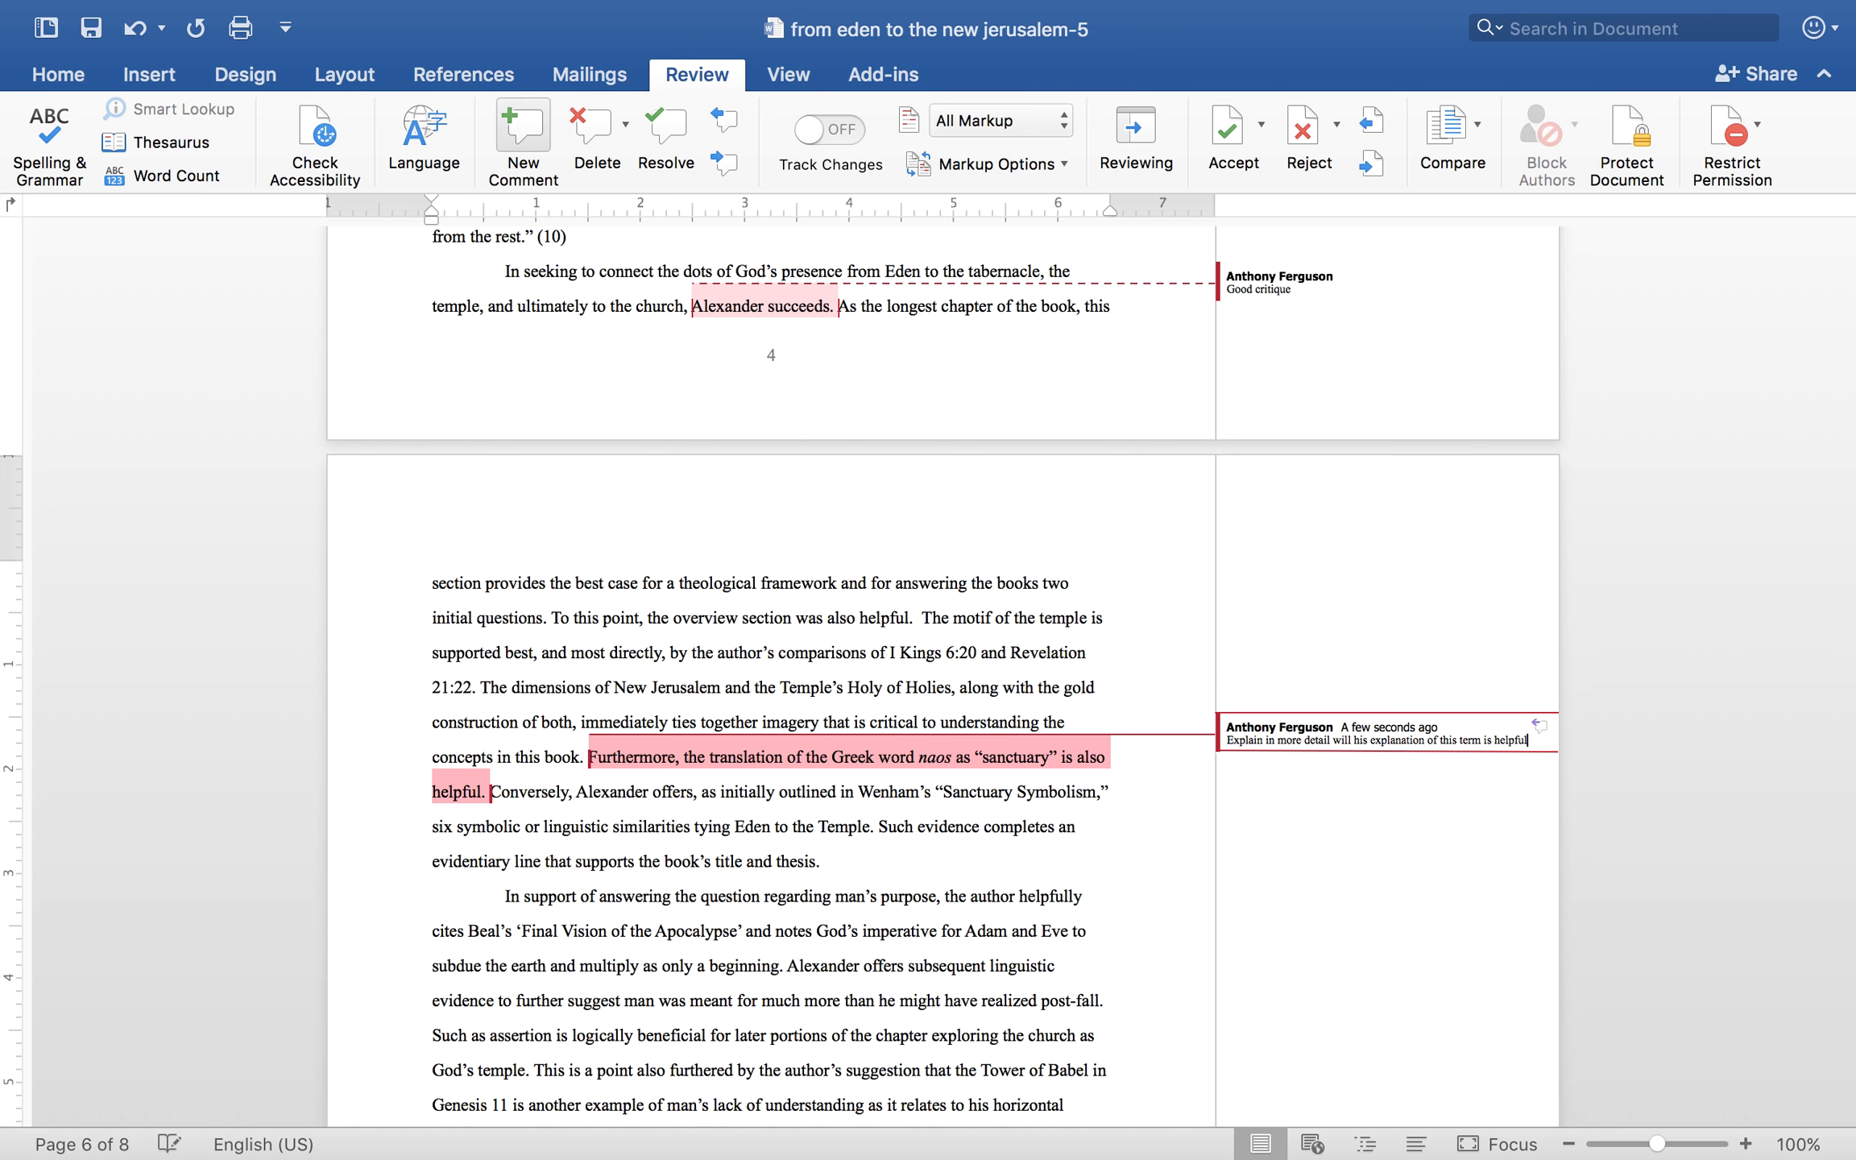
pyautogui.write('.')
pyautogui.press('Return')
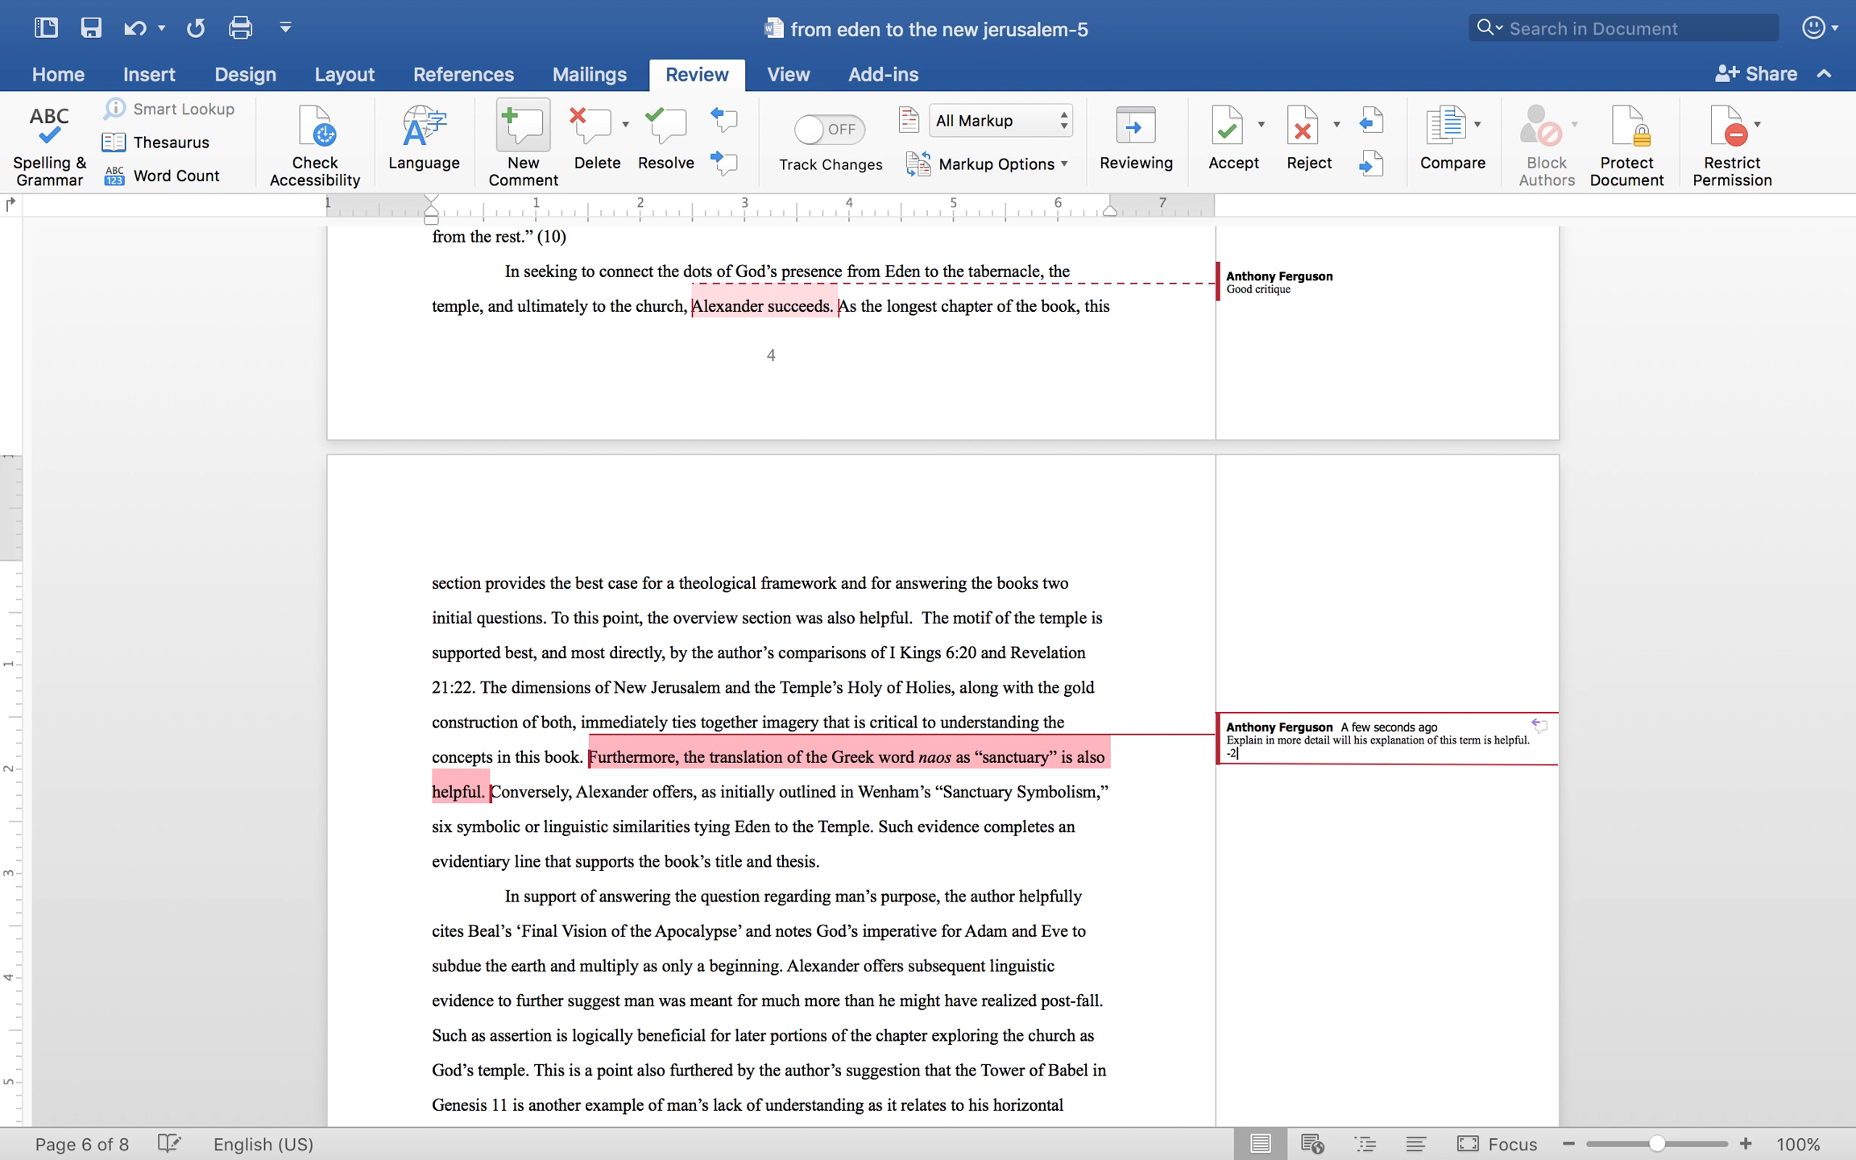
pyautogui.moveTo(1236, 754); pyautogui.dragTo(1223, 741)
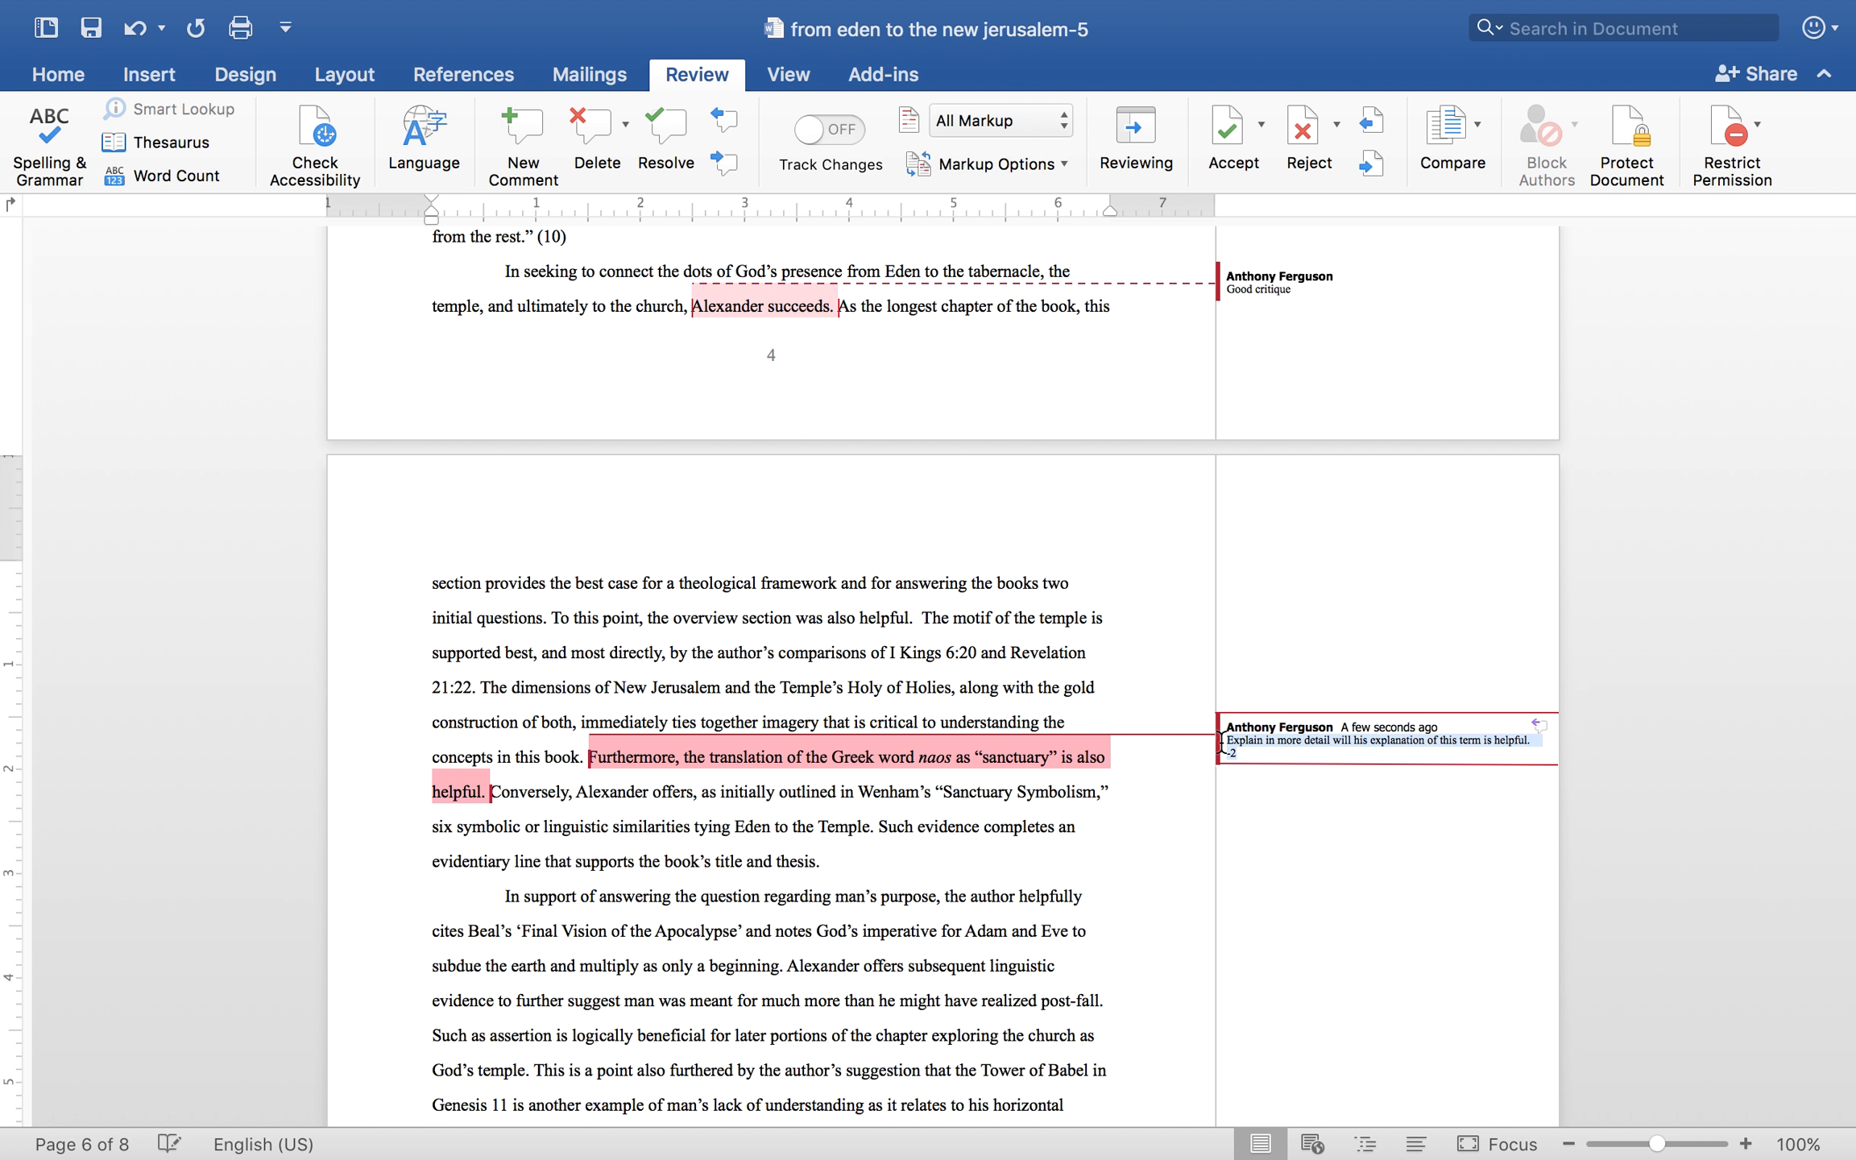
pyautogui.click(1016, 877)
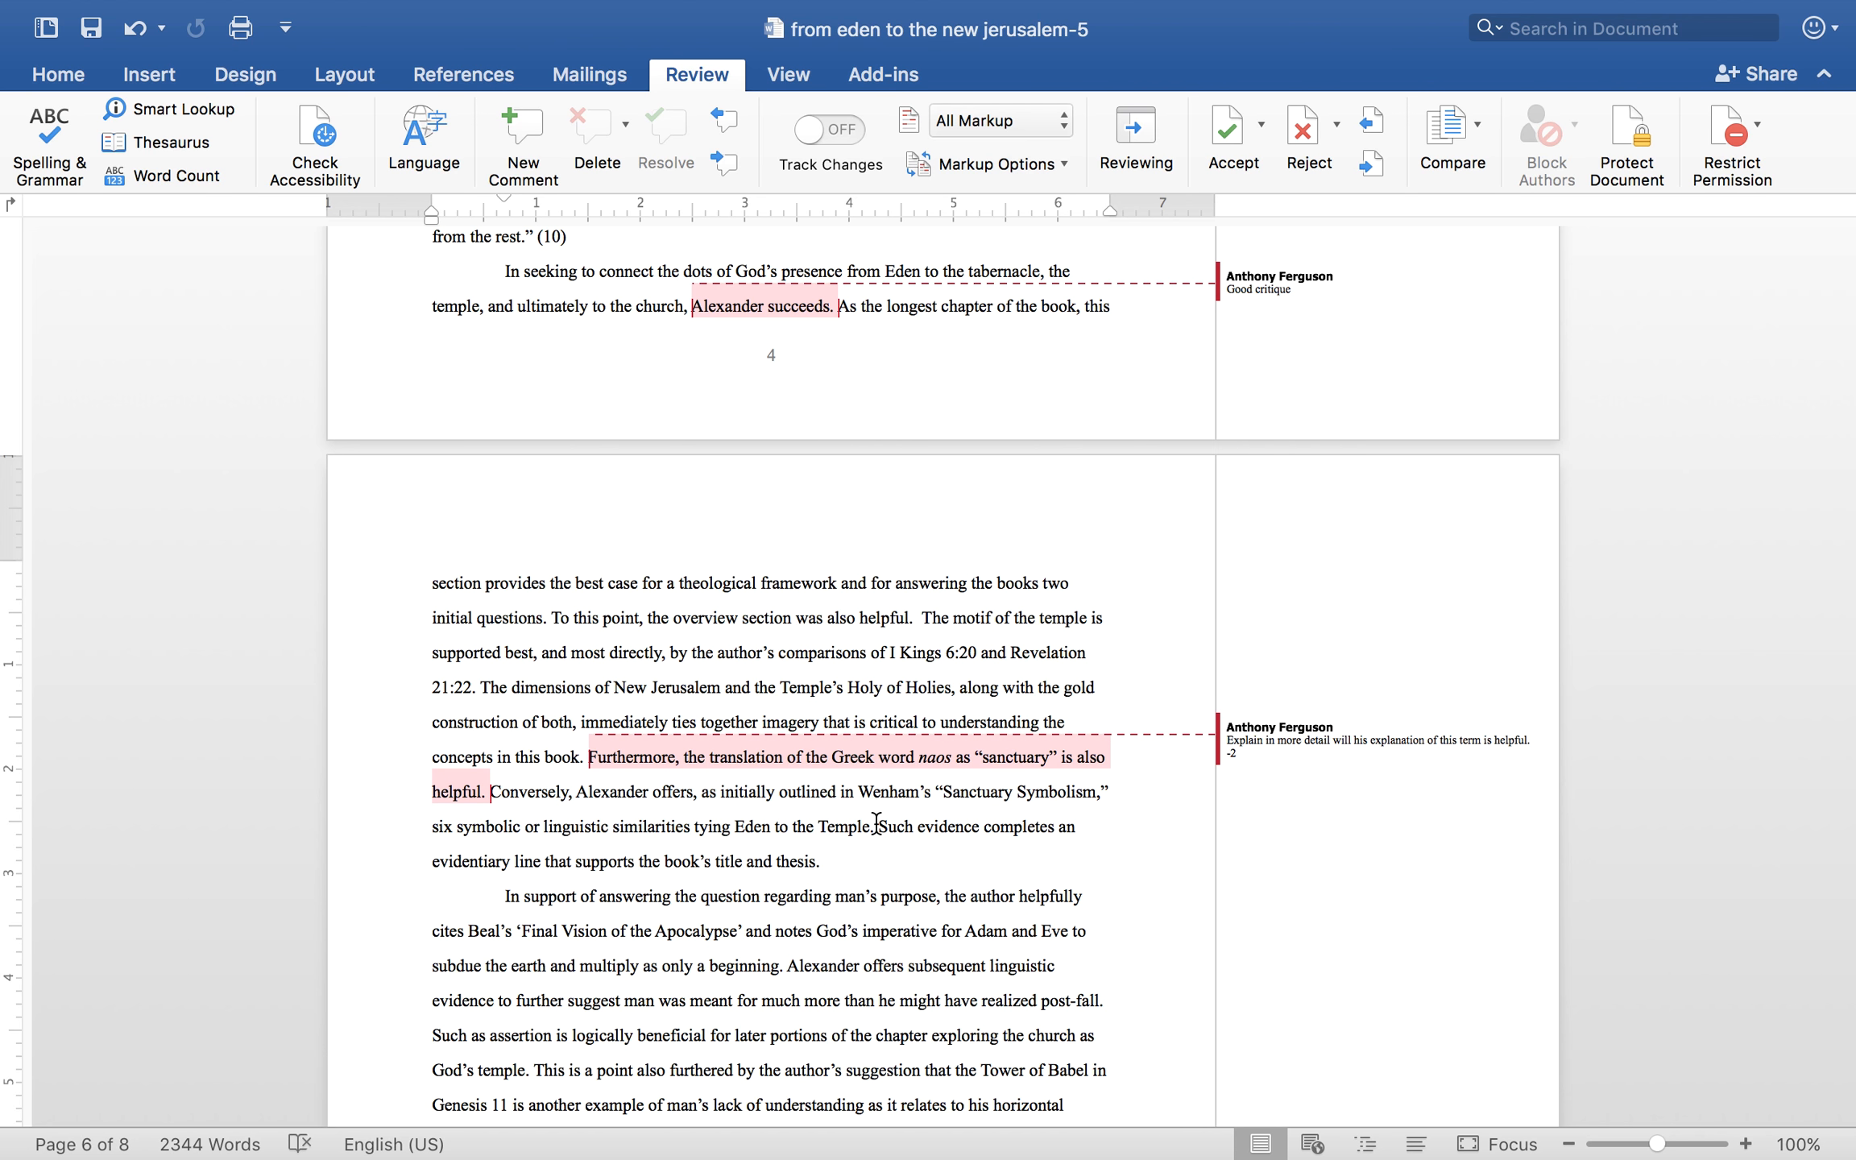
# - Read the rest of the Critique through to the Conclusion heading, examining how the review evaluates the author's arguments
pyautogui.scroll(-5, 877, 822)
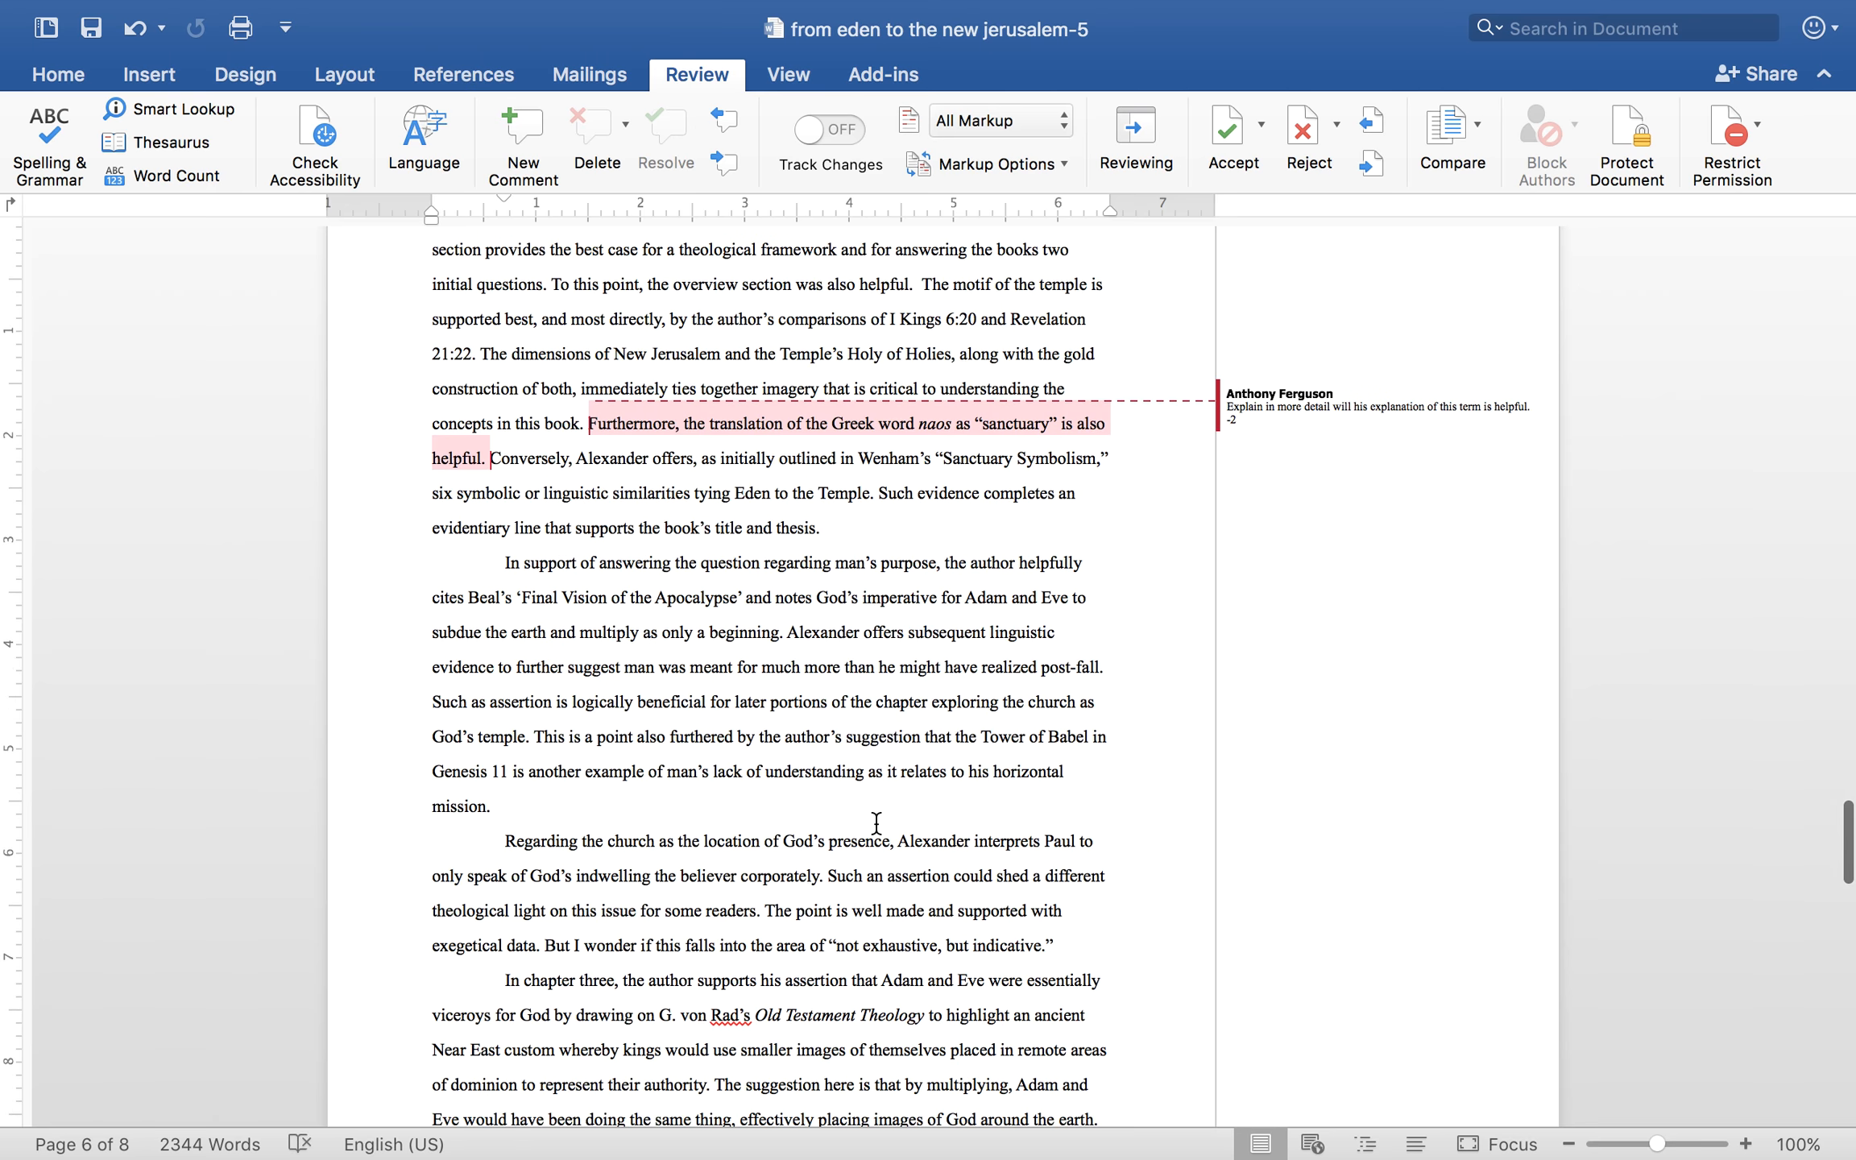
pyautogui.scroll(-4, 877, 822)
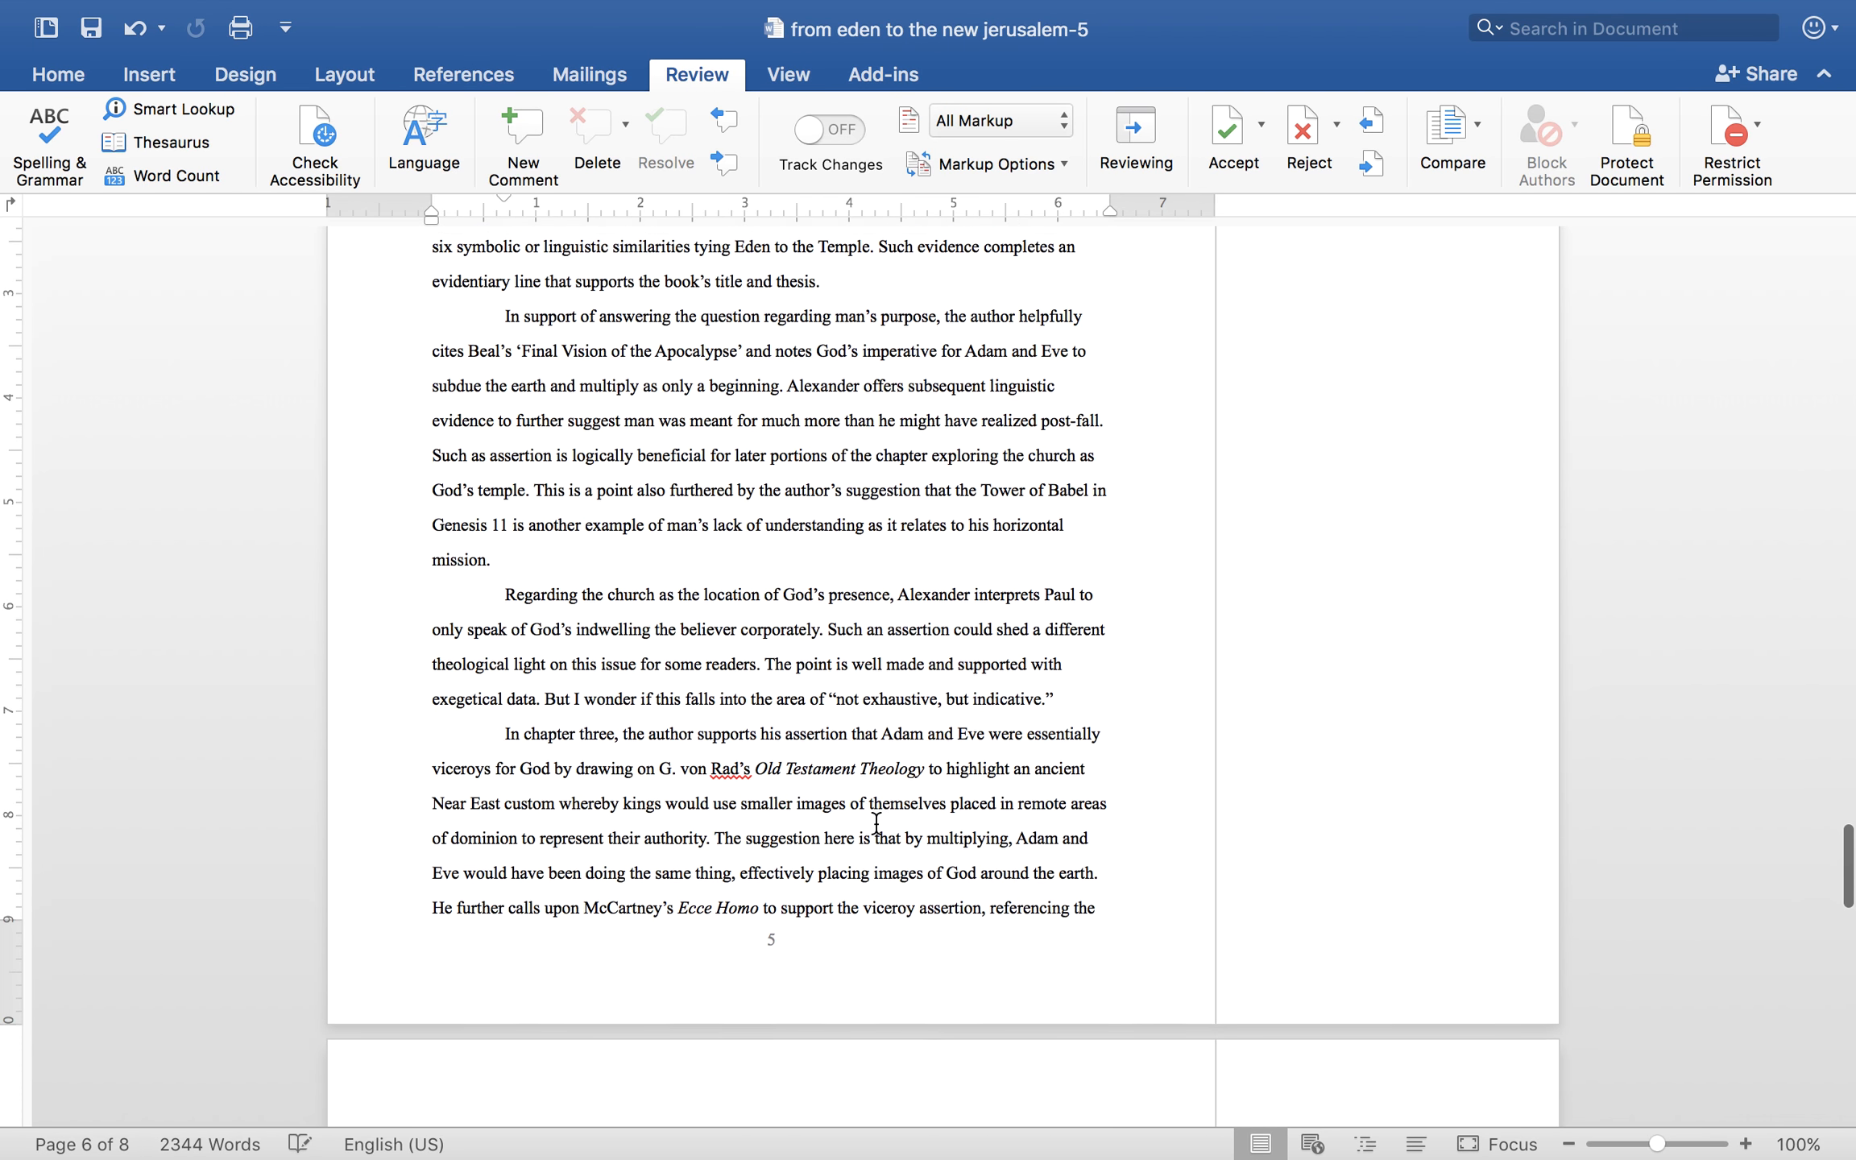
pyautogui.scroll(-2, 877, 821)
pyautogui.scroll(15, 884, 831)
pyautogui.scroll(8, 884, 831)
pyautogui.scroll(-20, 884, 831)
pyautogui.scroll(-10, 884, 831)
pyautogui.scroll(1, 876, 822)
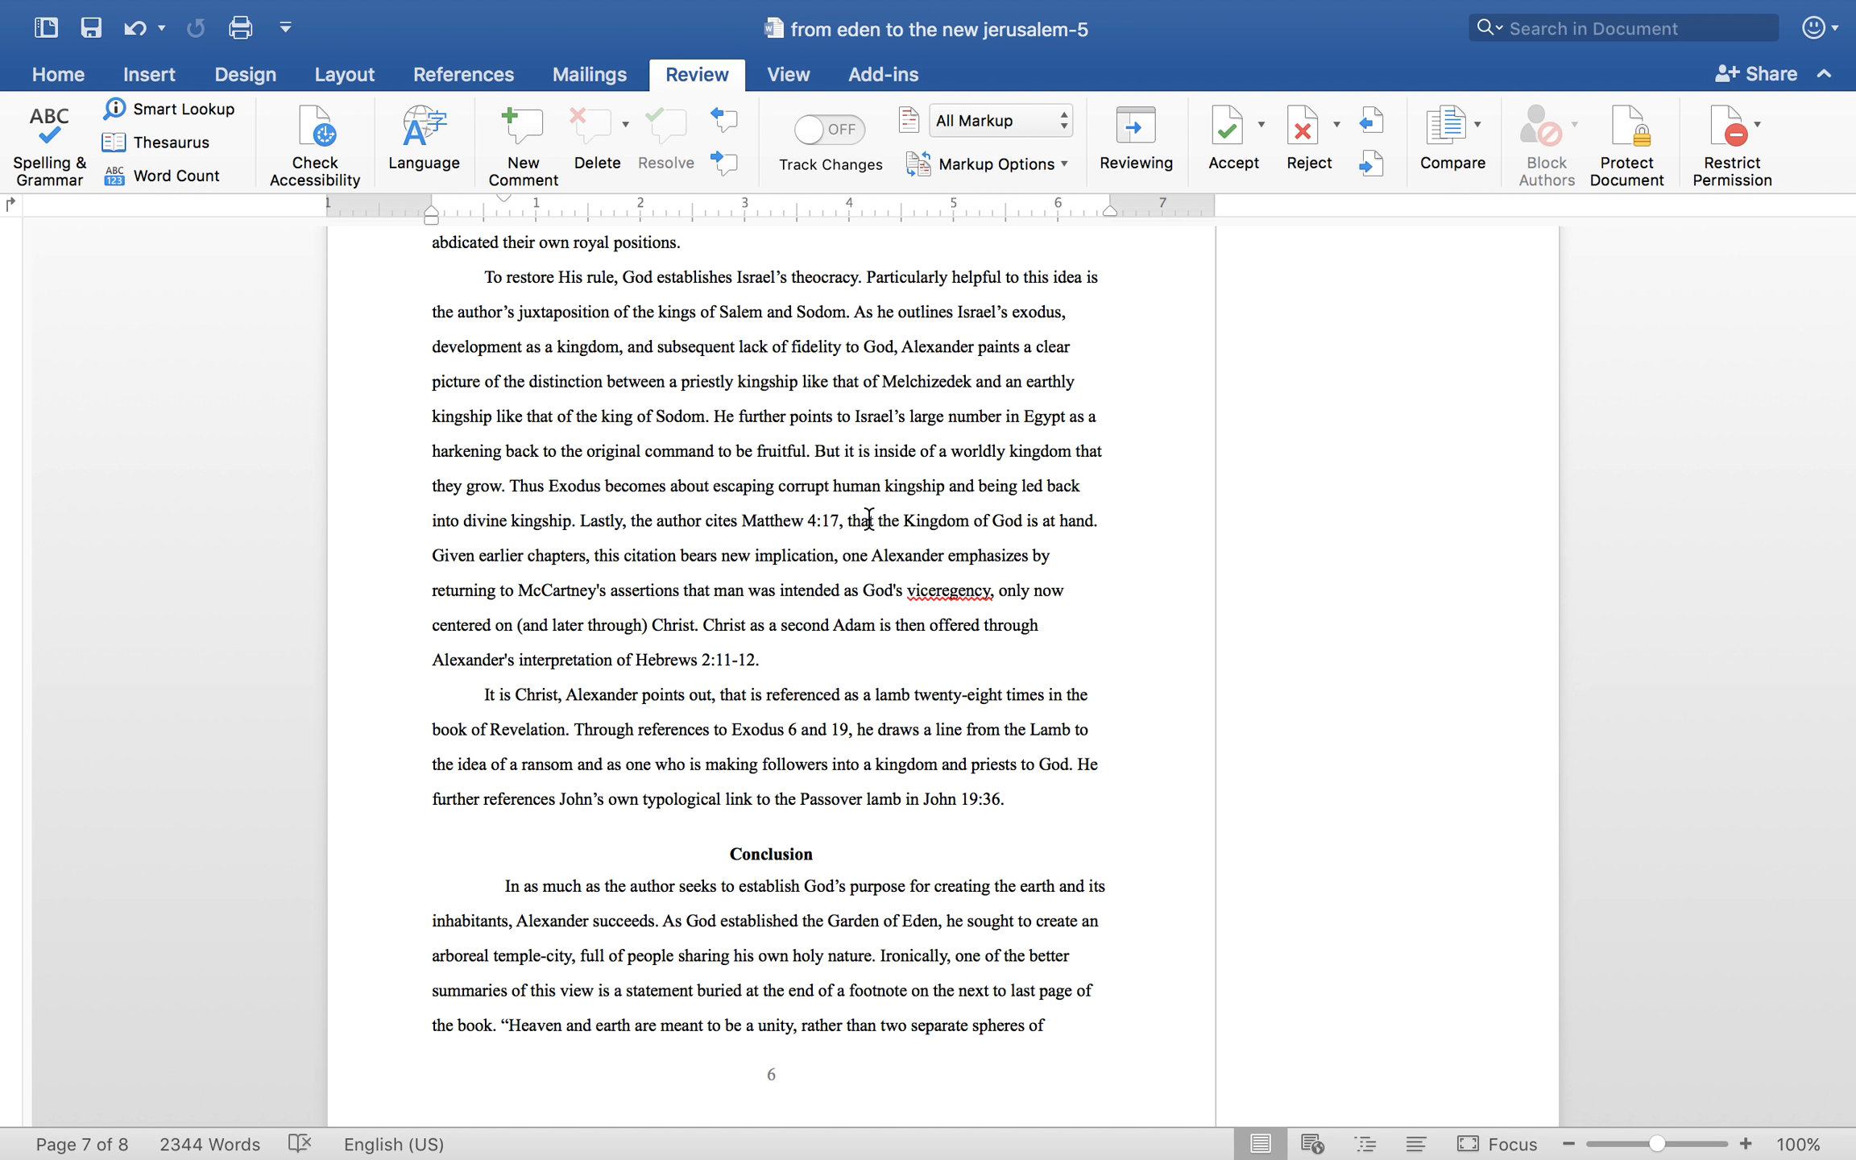
pyautogui.scroll(-3, 813, 550)
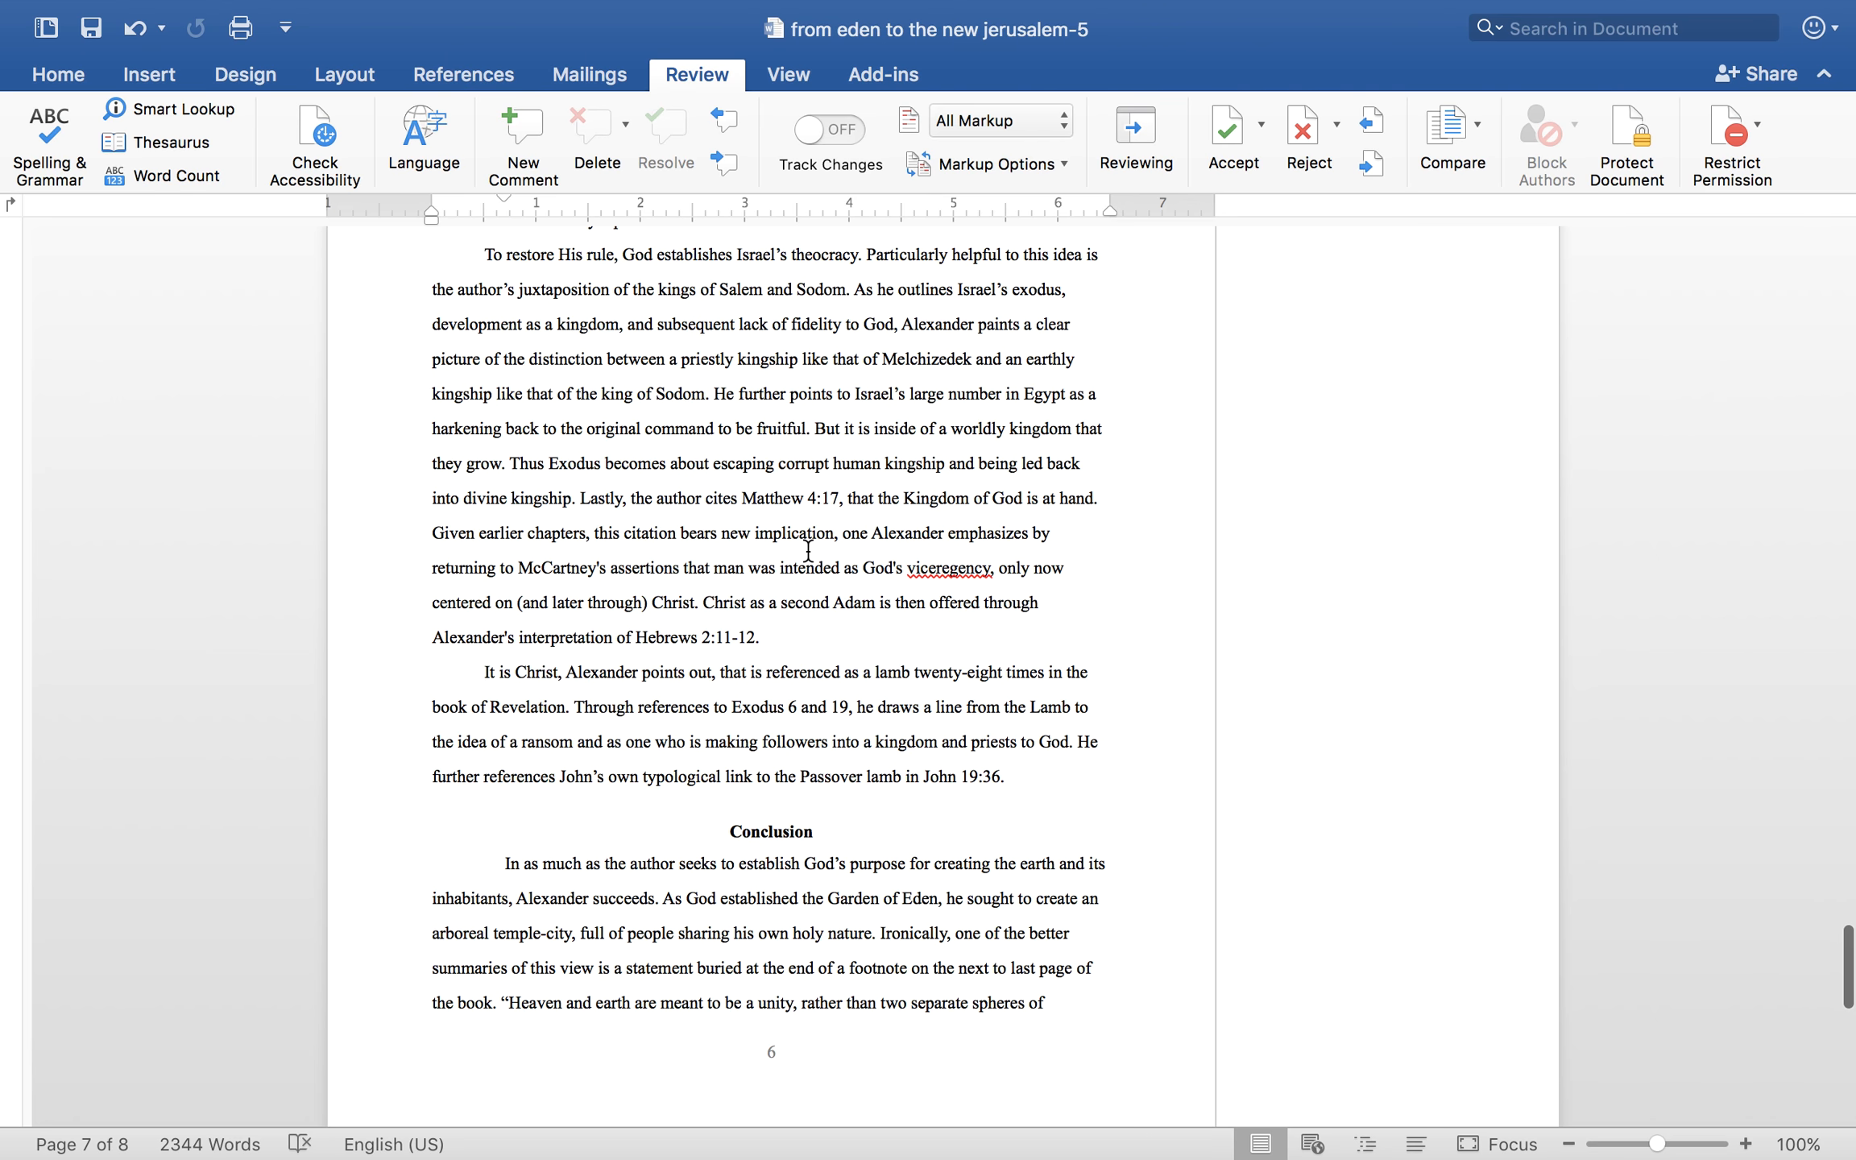
pyautogui.scroll(-5, 809, 550)
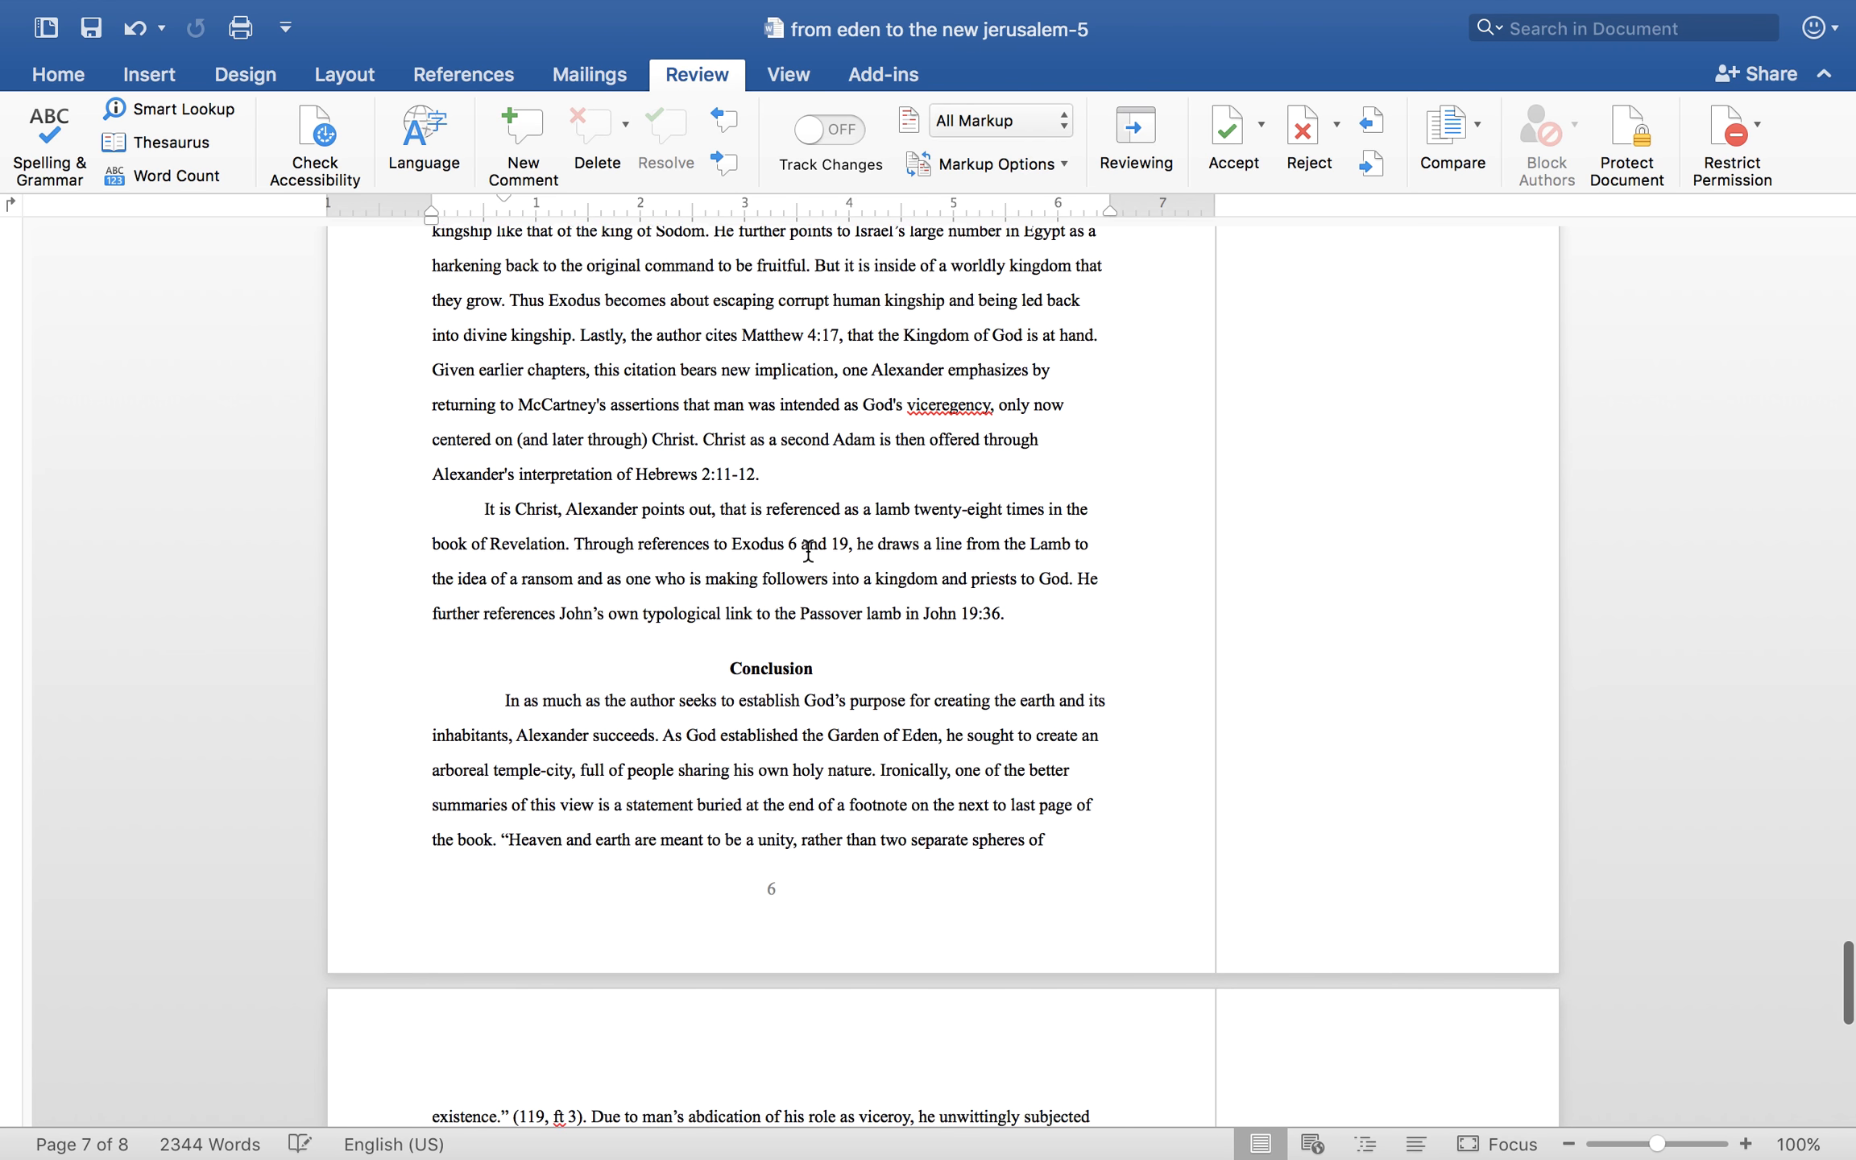
pyautogui.scroll(-2, 808, 551)
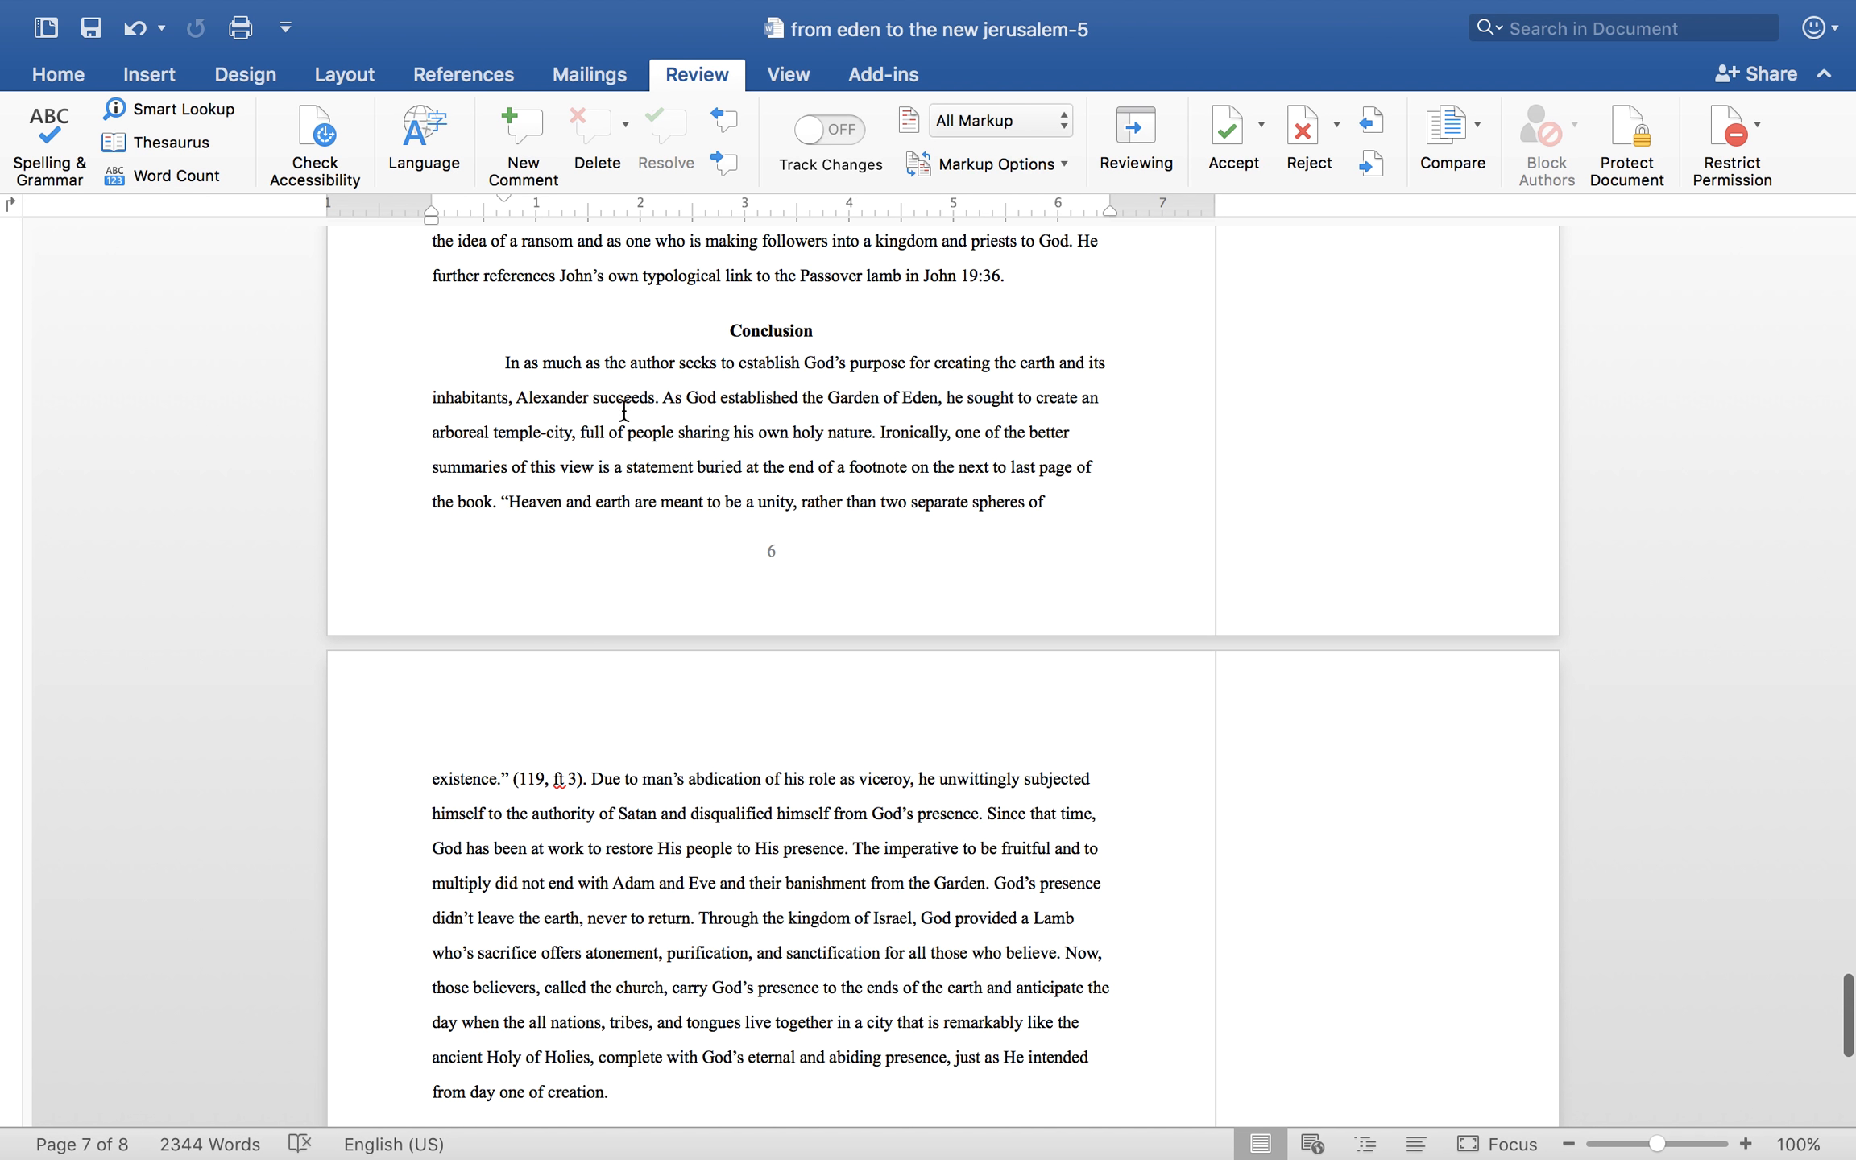
# - Comment on the Conclusion's opening sentence with the saved clipboard comment "Great job identifying the thesis." and read the rest of the Conclusion
pyautogui.moveTo(658, 397); pyautogui.dragTo(506, 364)
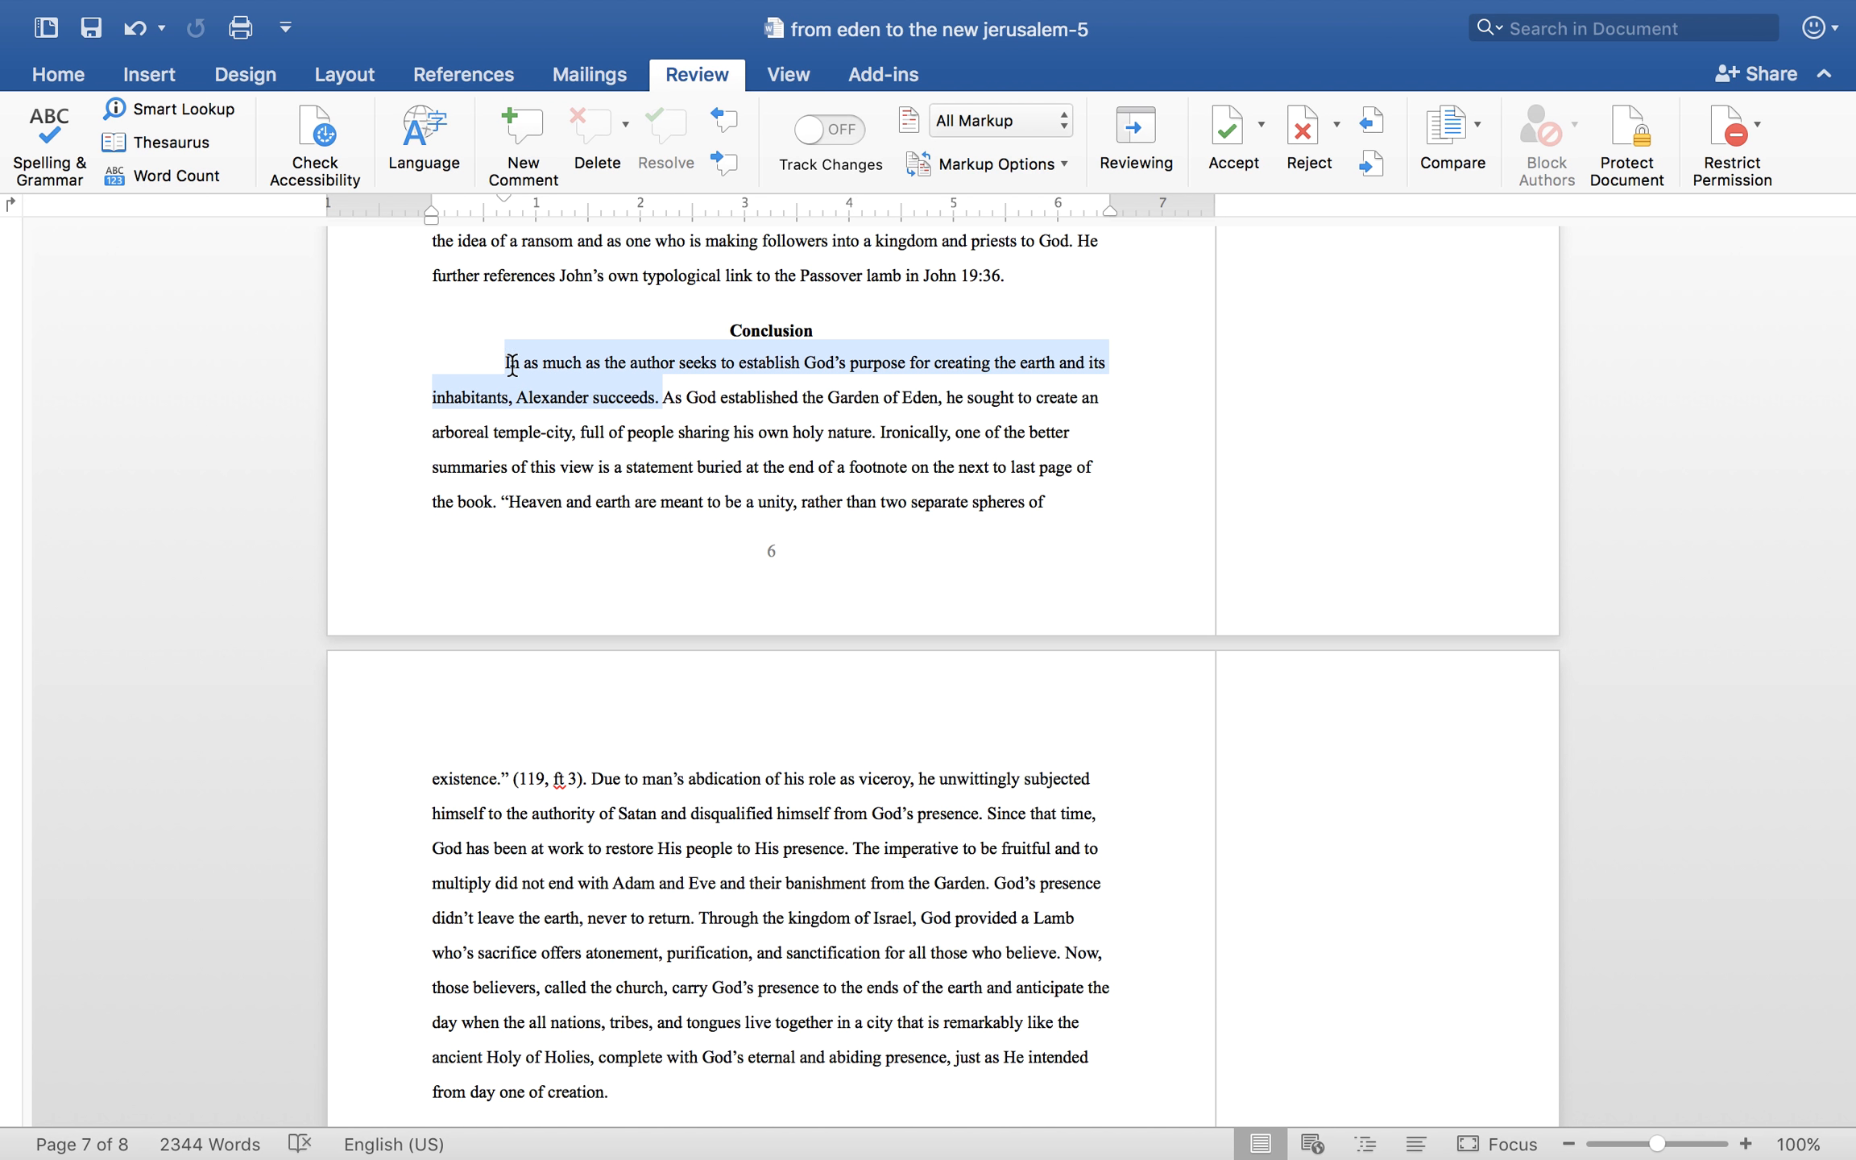
pyautogui.click(514, 141)
pyautogui.press('shift+super+v')
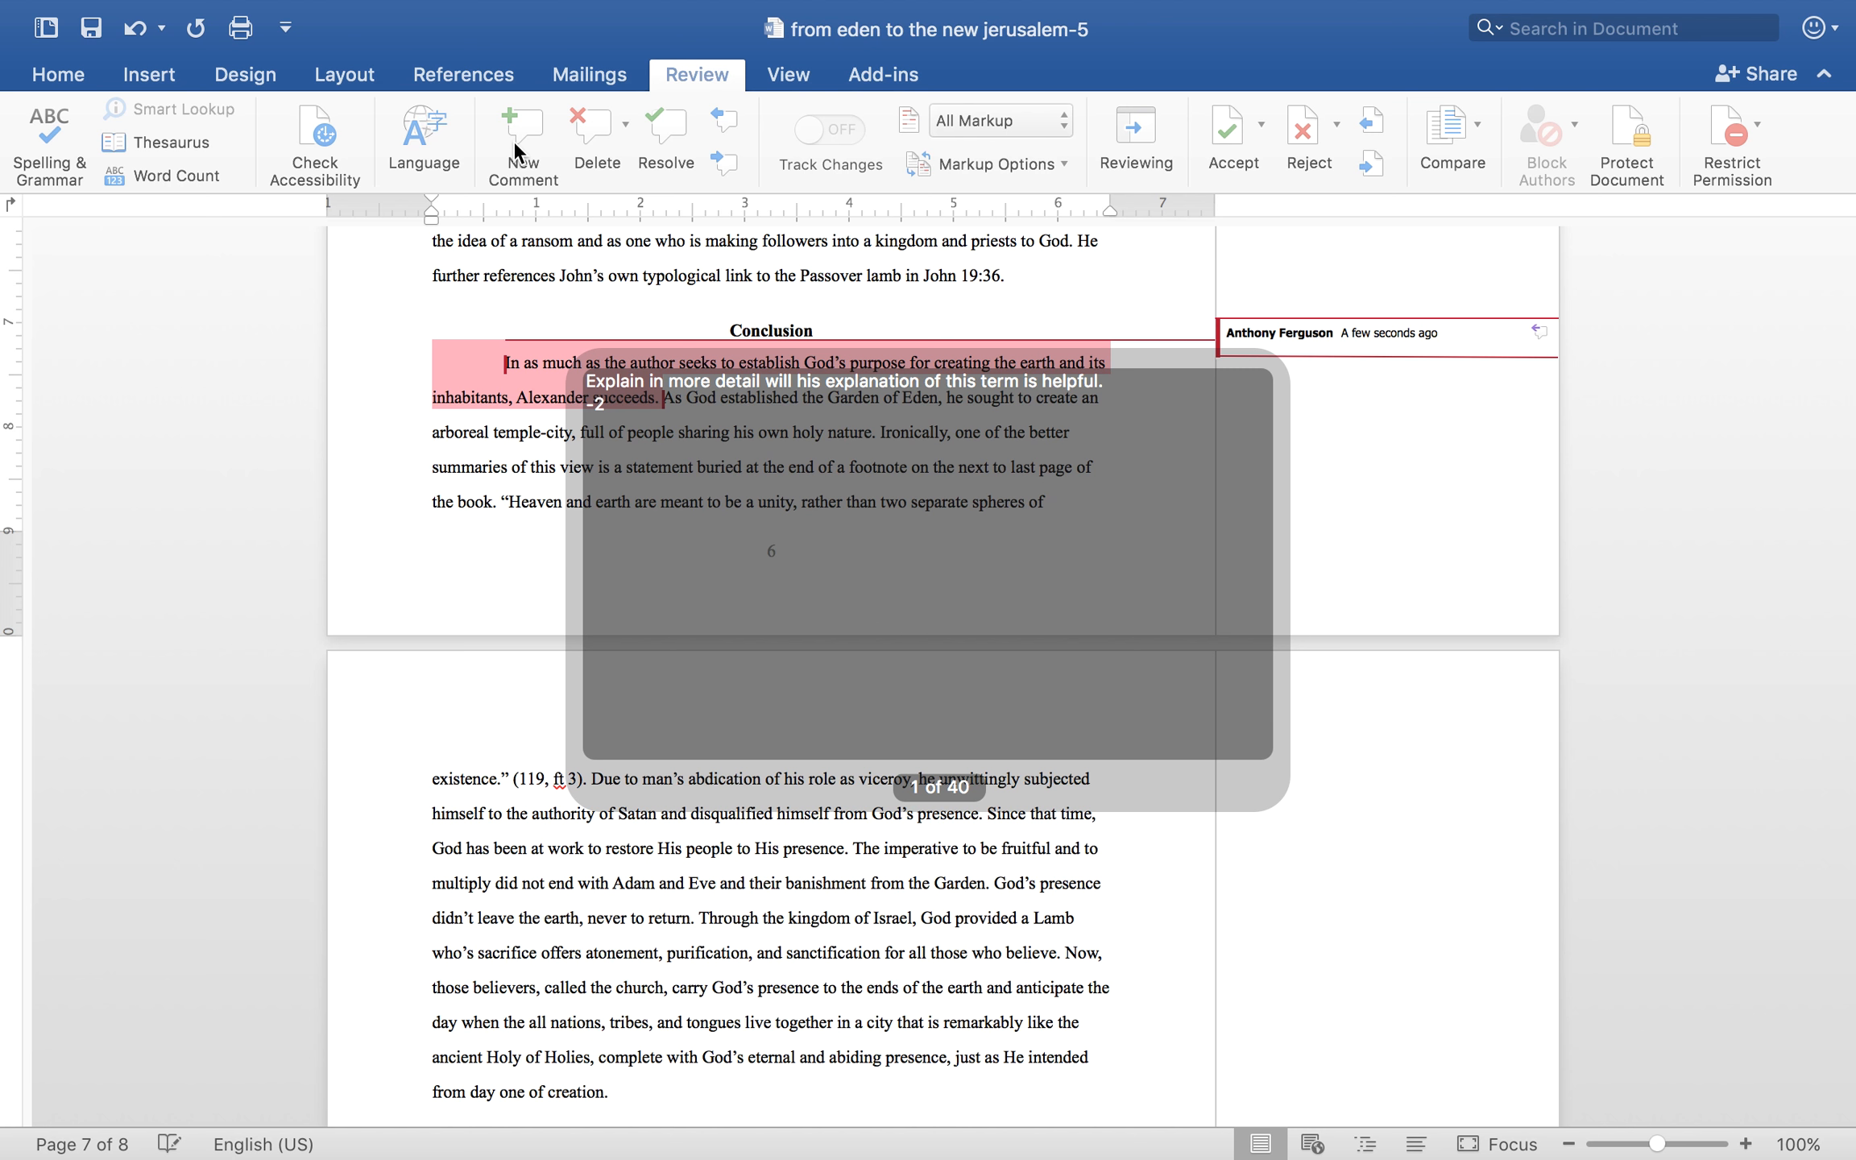
pyautogui.press('shift+super+v')
pyautogui.press('shift+super+v')
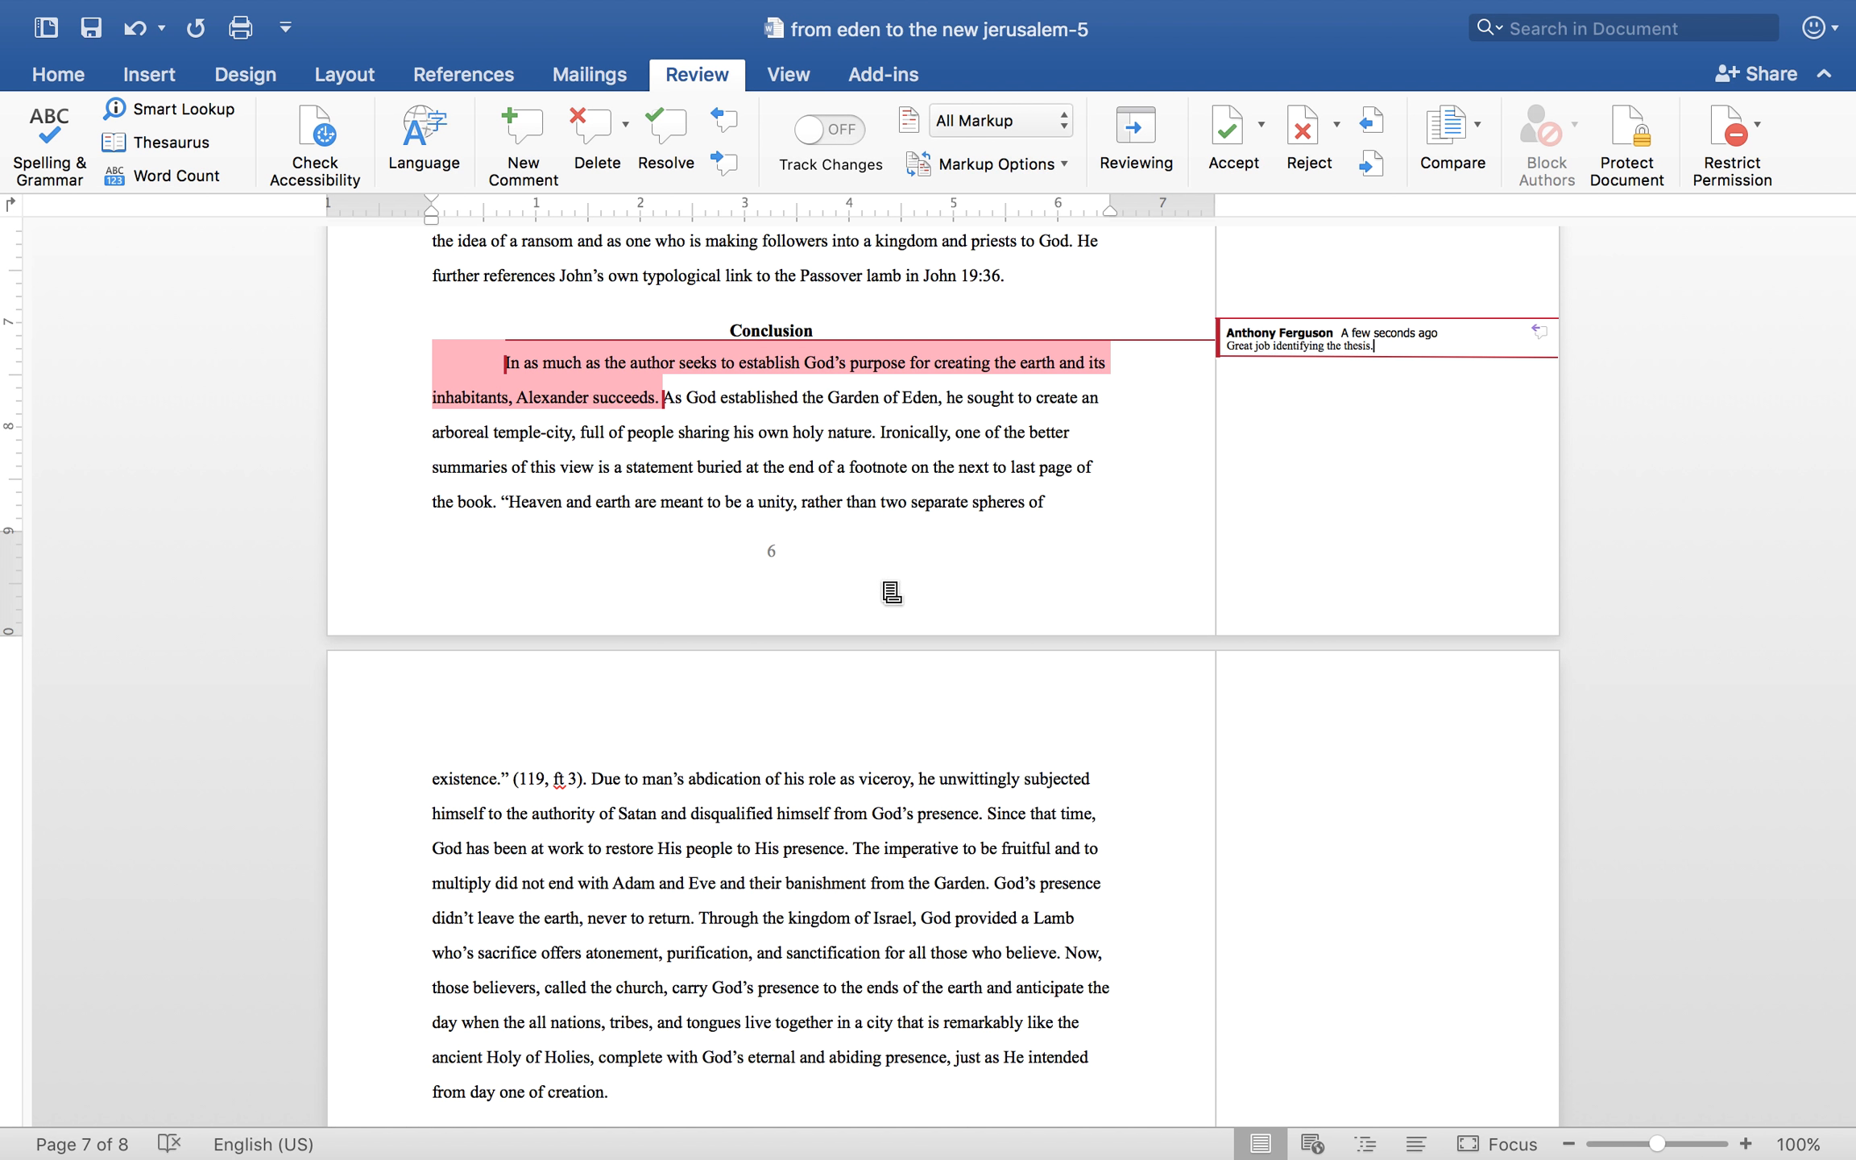
pyautogui.scroll(-3, 886, 657)
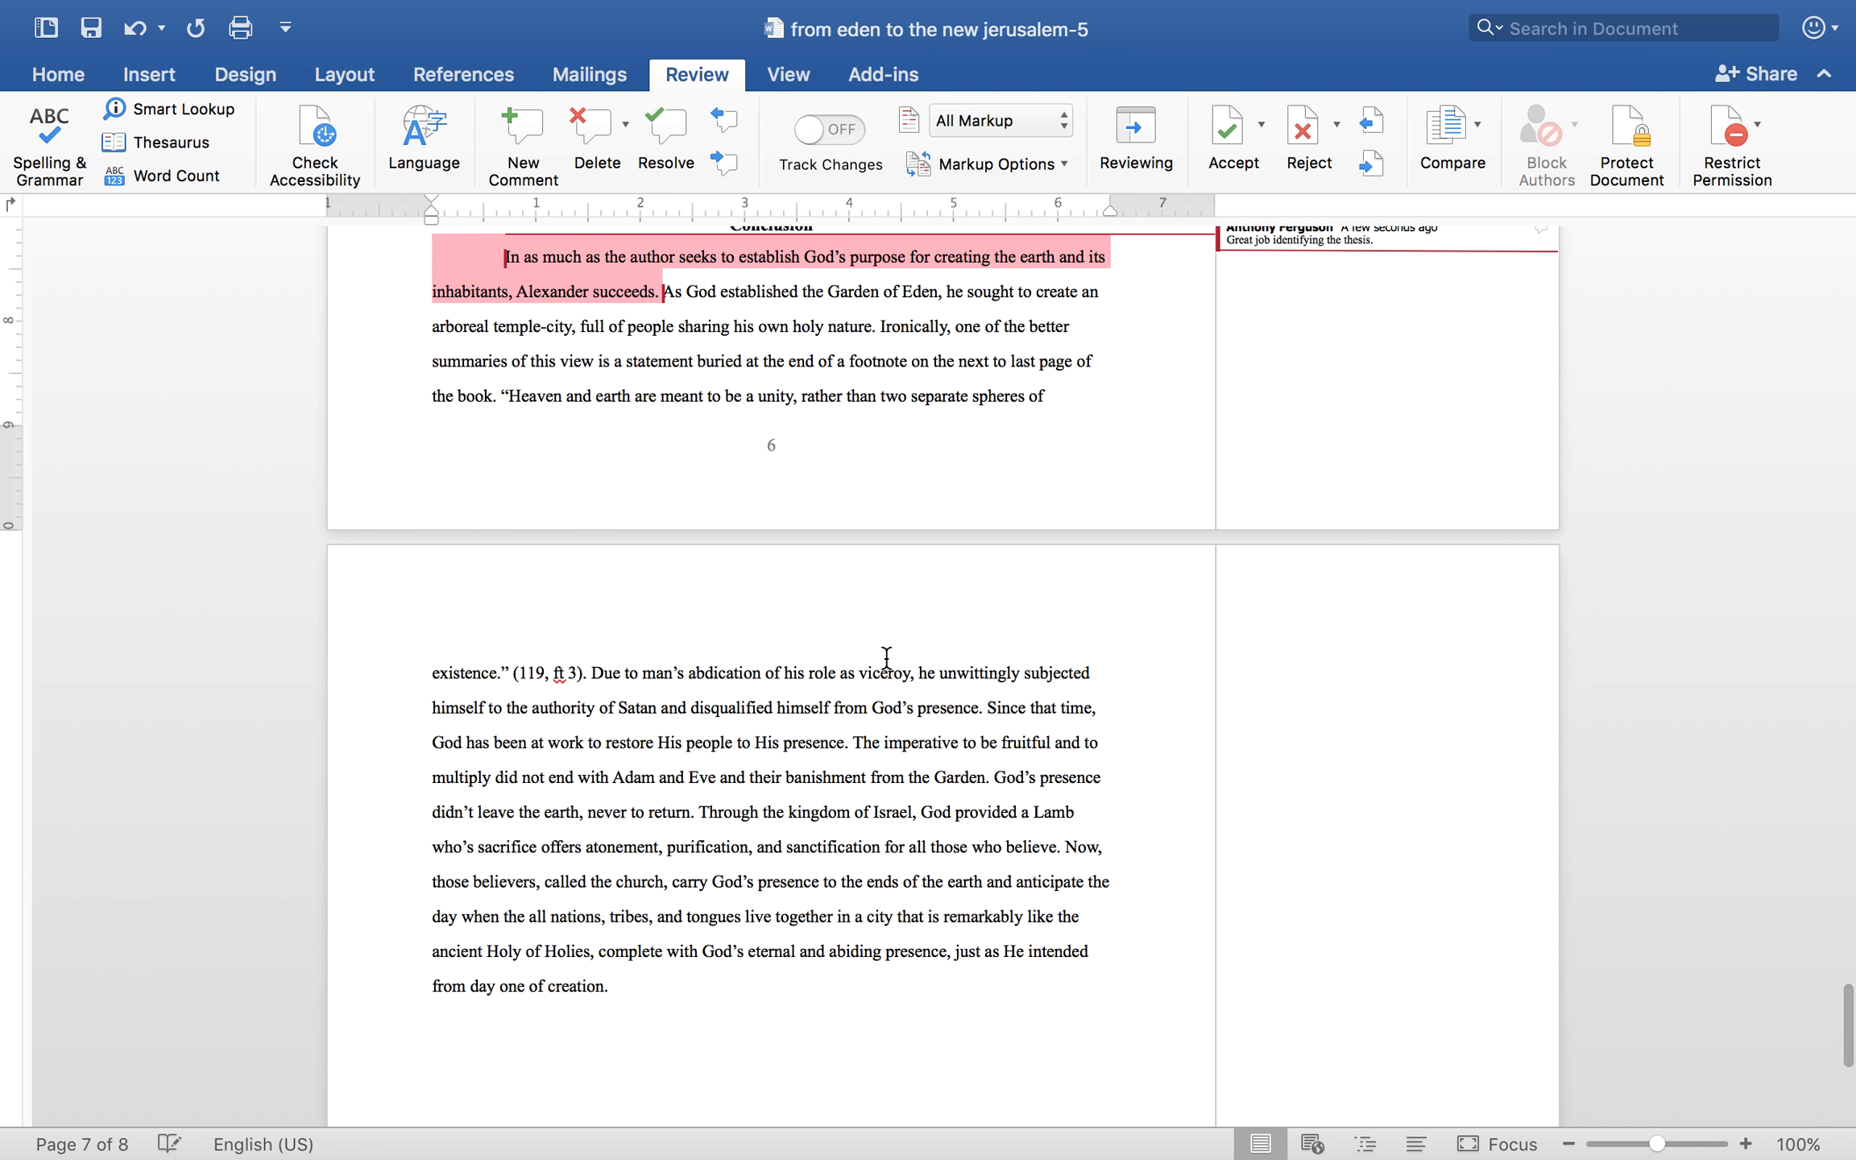
pyautogui.scroll(-1, 886, 657)
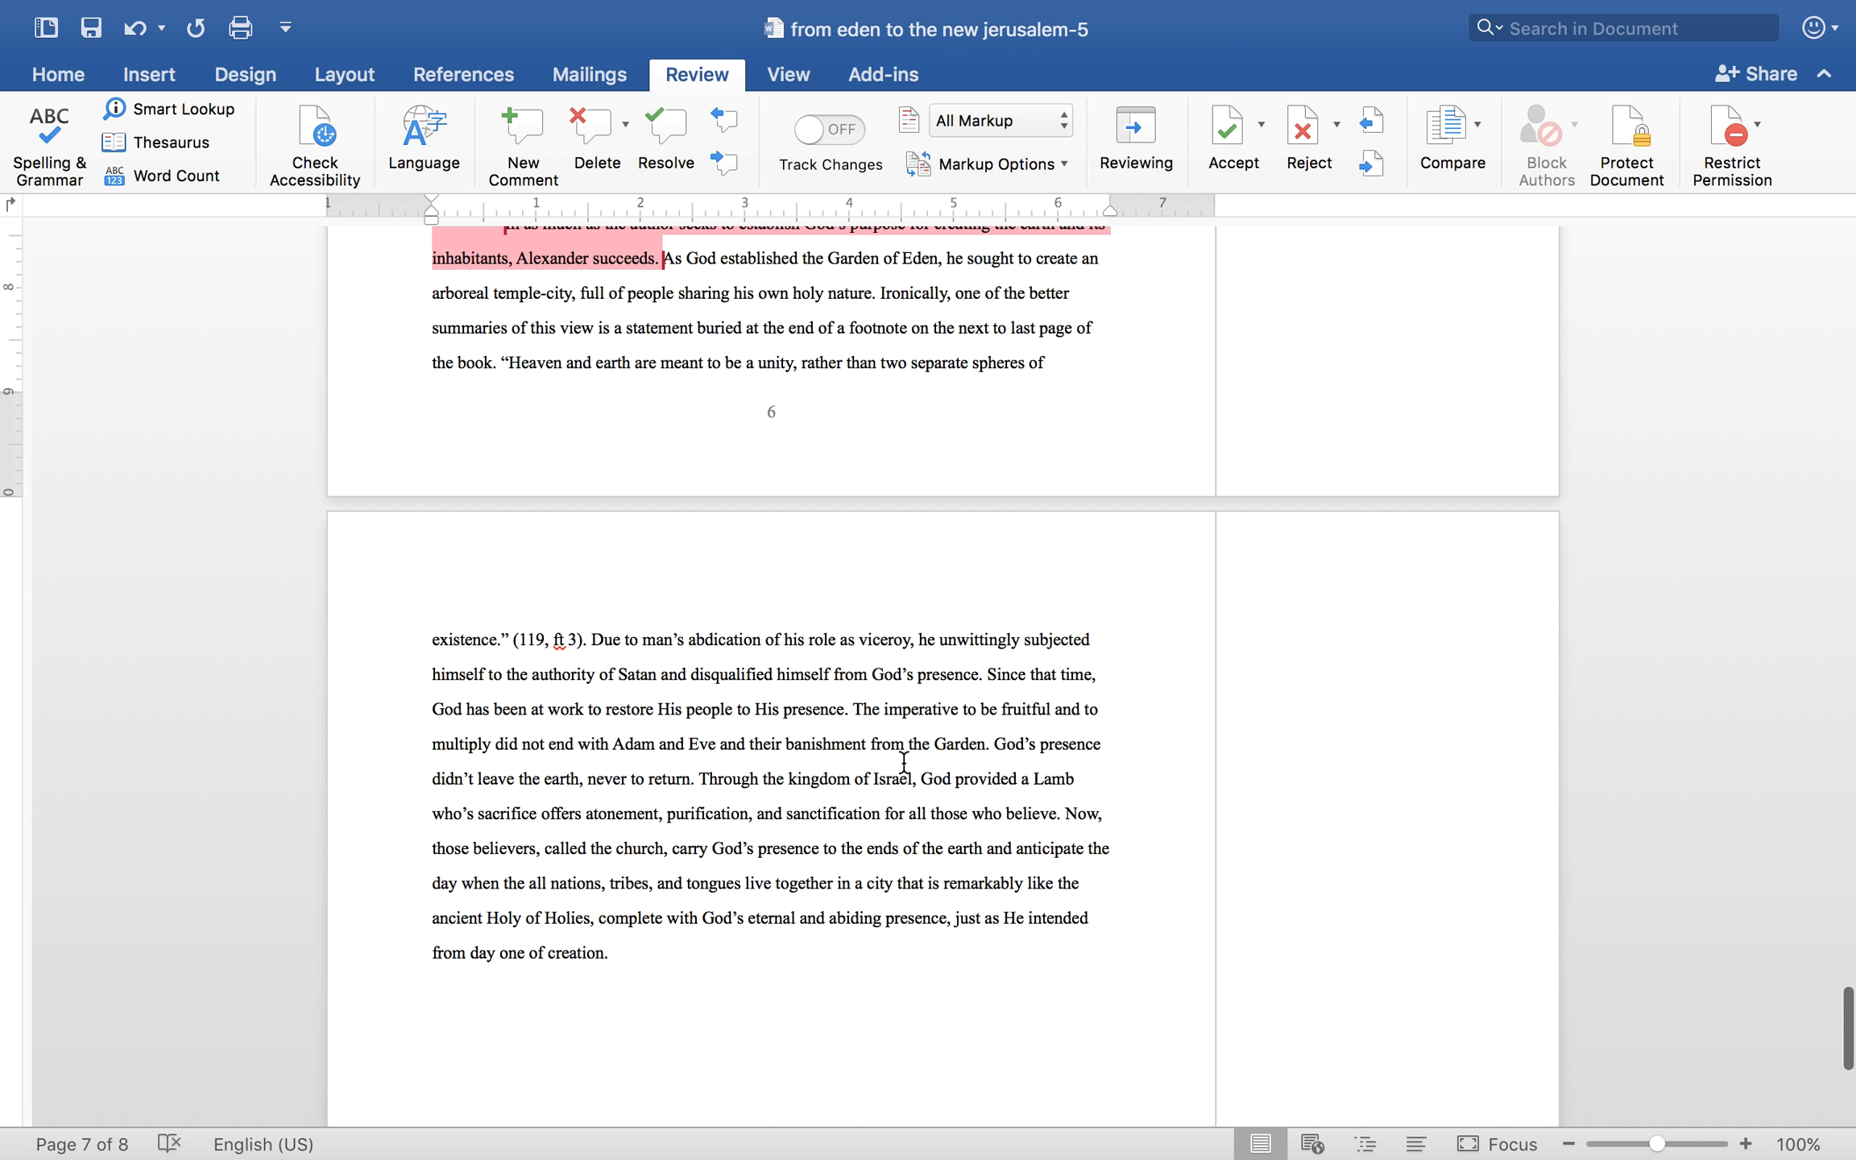
# - Complete the score comment at the Introduction heading with Summary 36/40, Critique 38/40 and Conclusion 10/10
pyautogui.scroll(1, 901, 762)
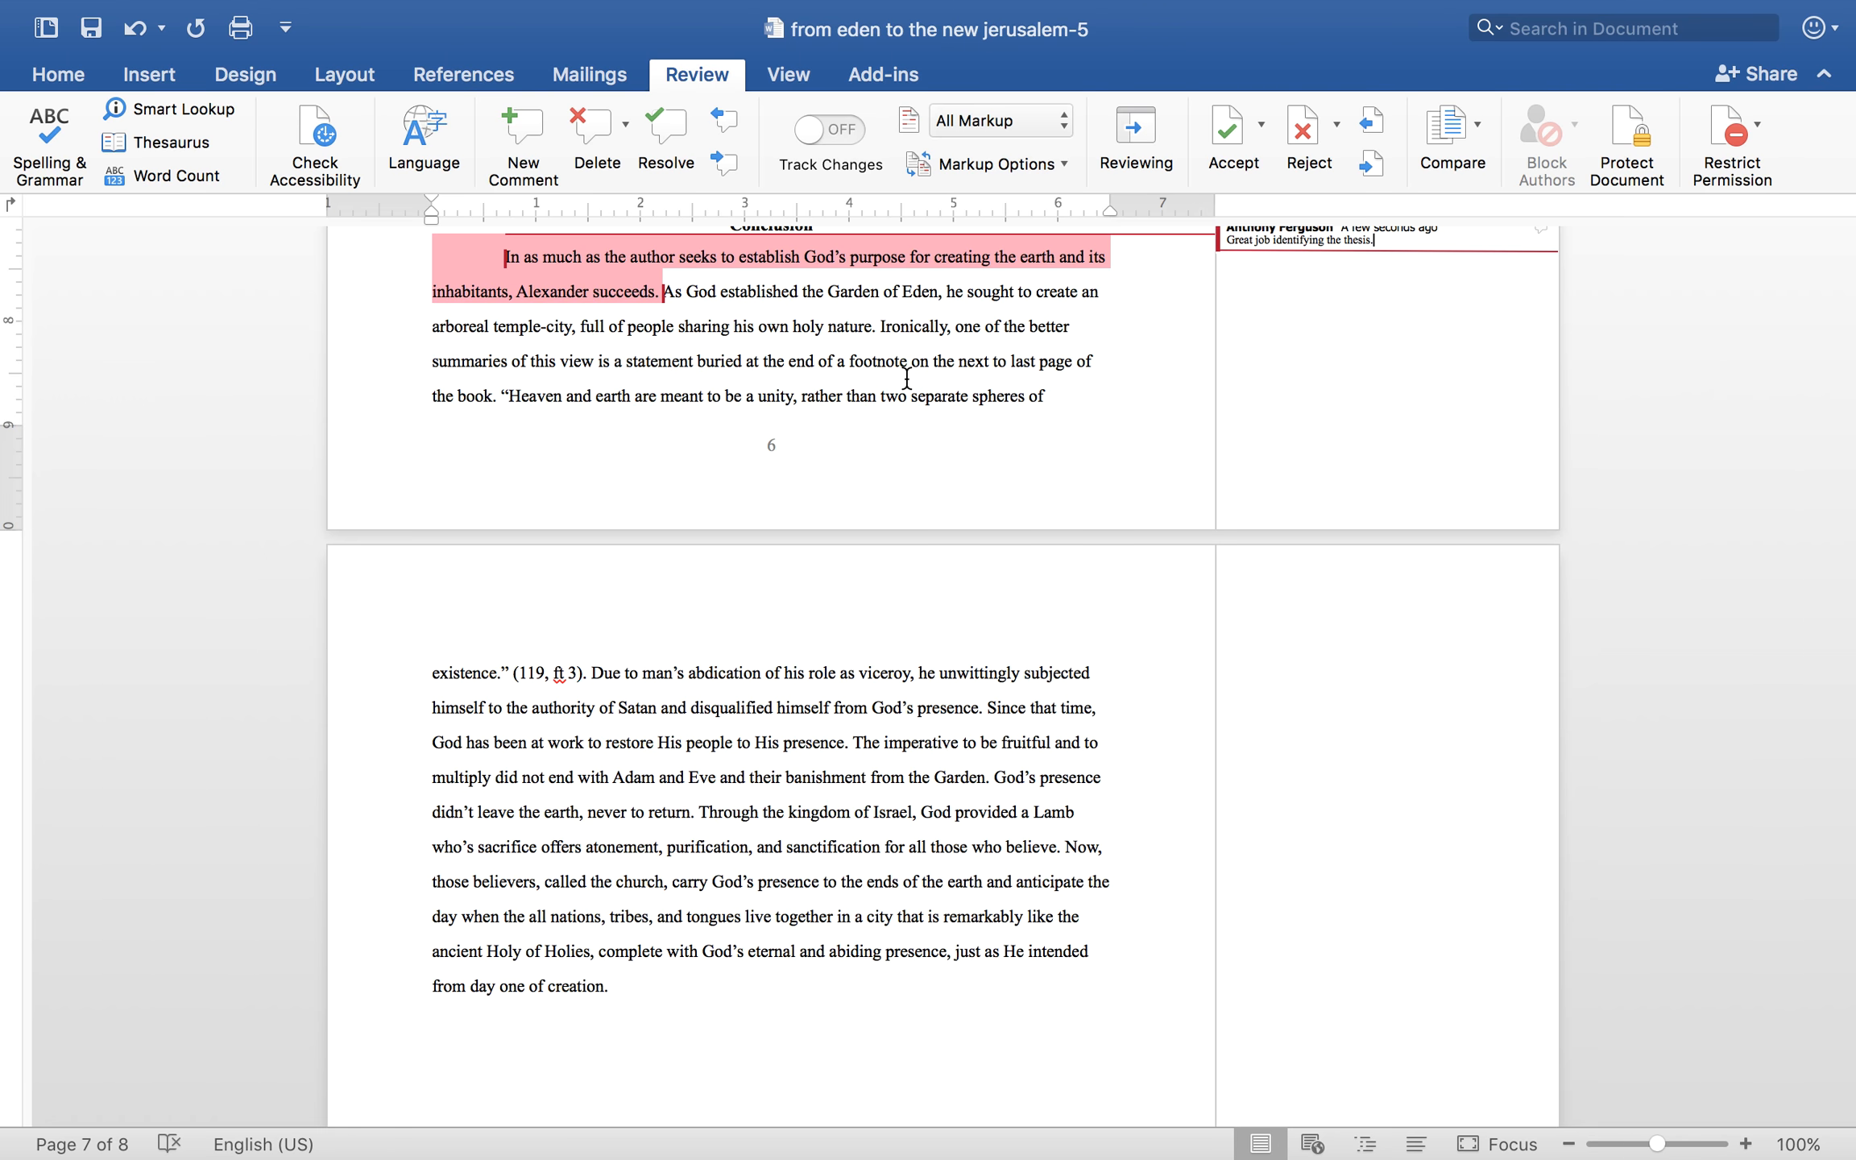
pyautogui.scroll(20, 827, 407)
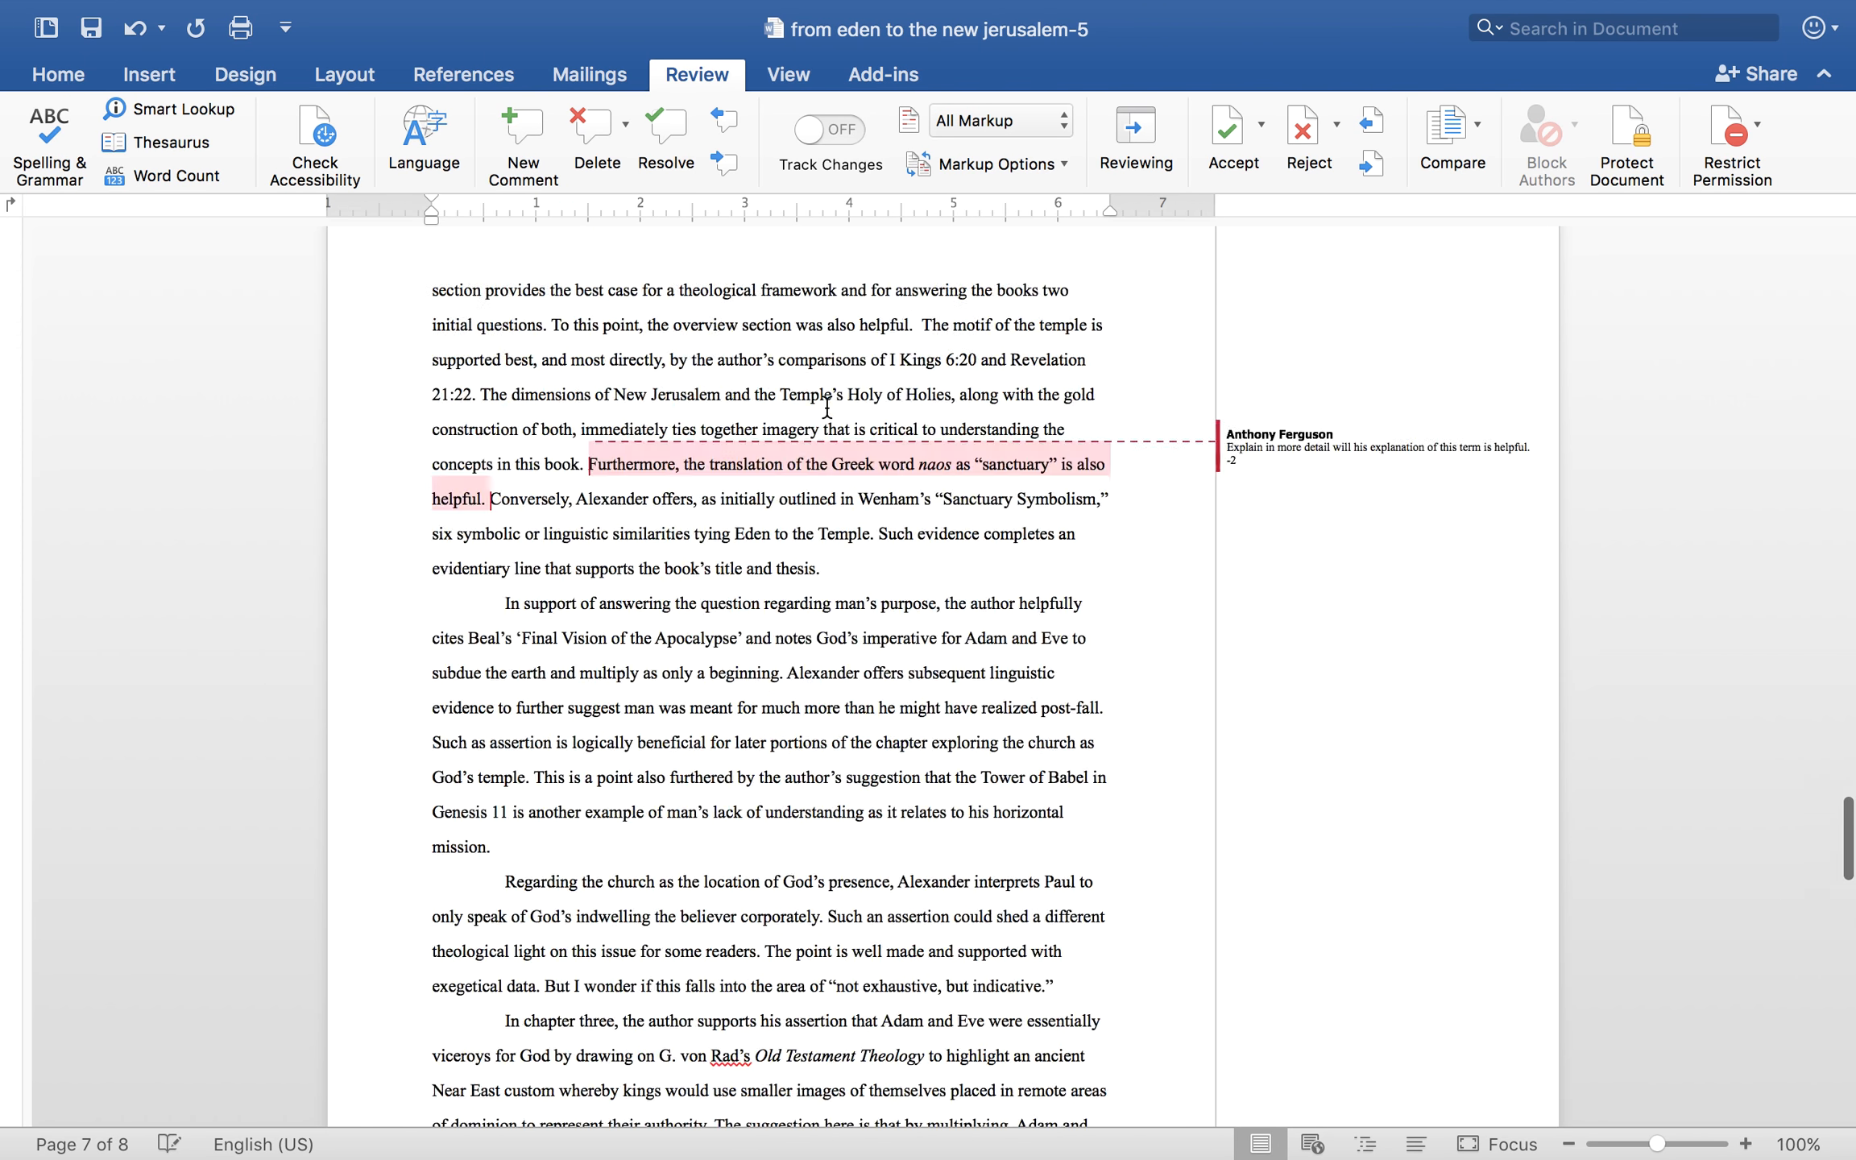
pyautogui.scroll(10, 835, 415)
pyautogui.scroll(-15, 833, 414)
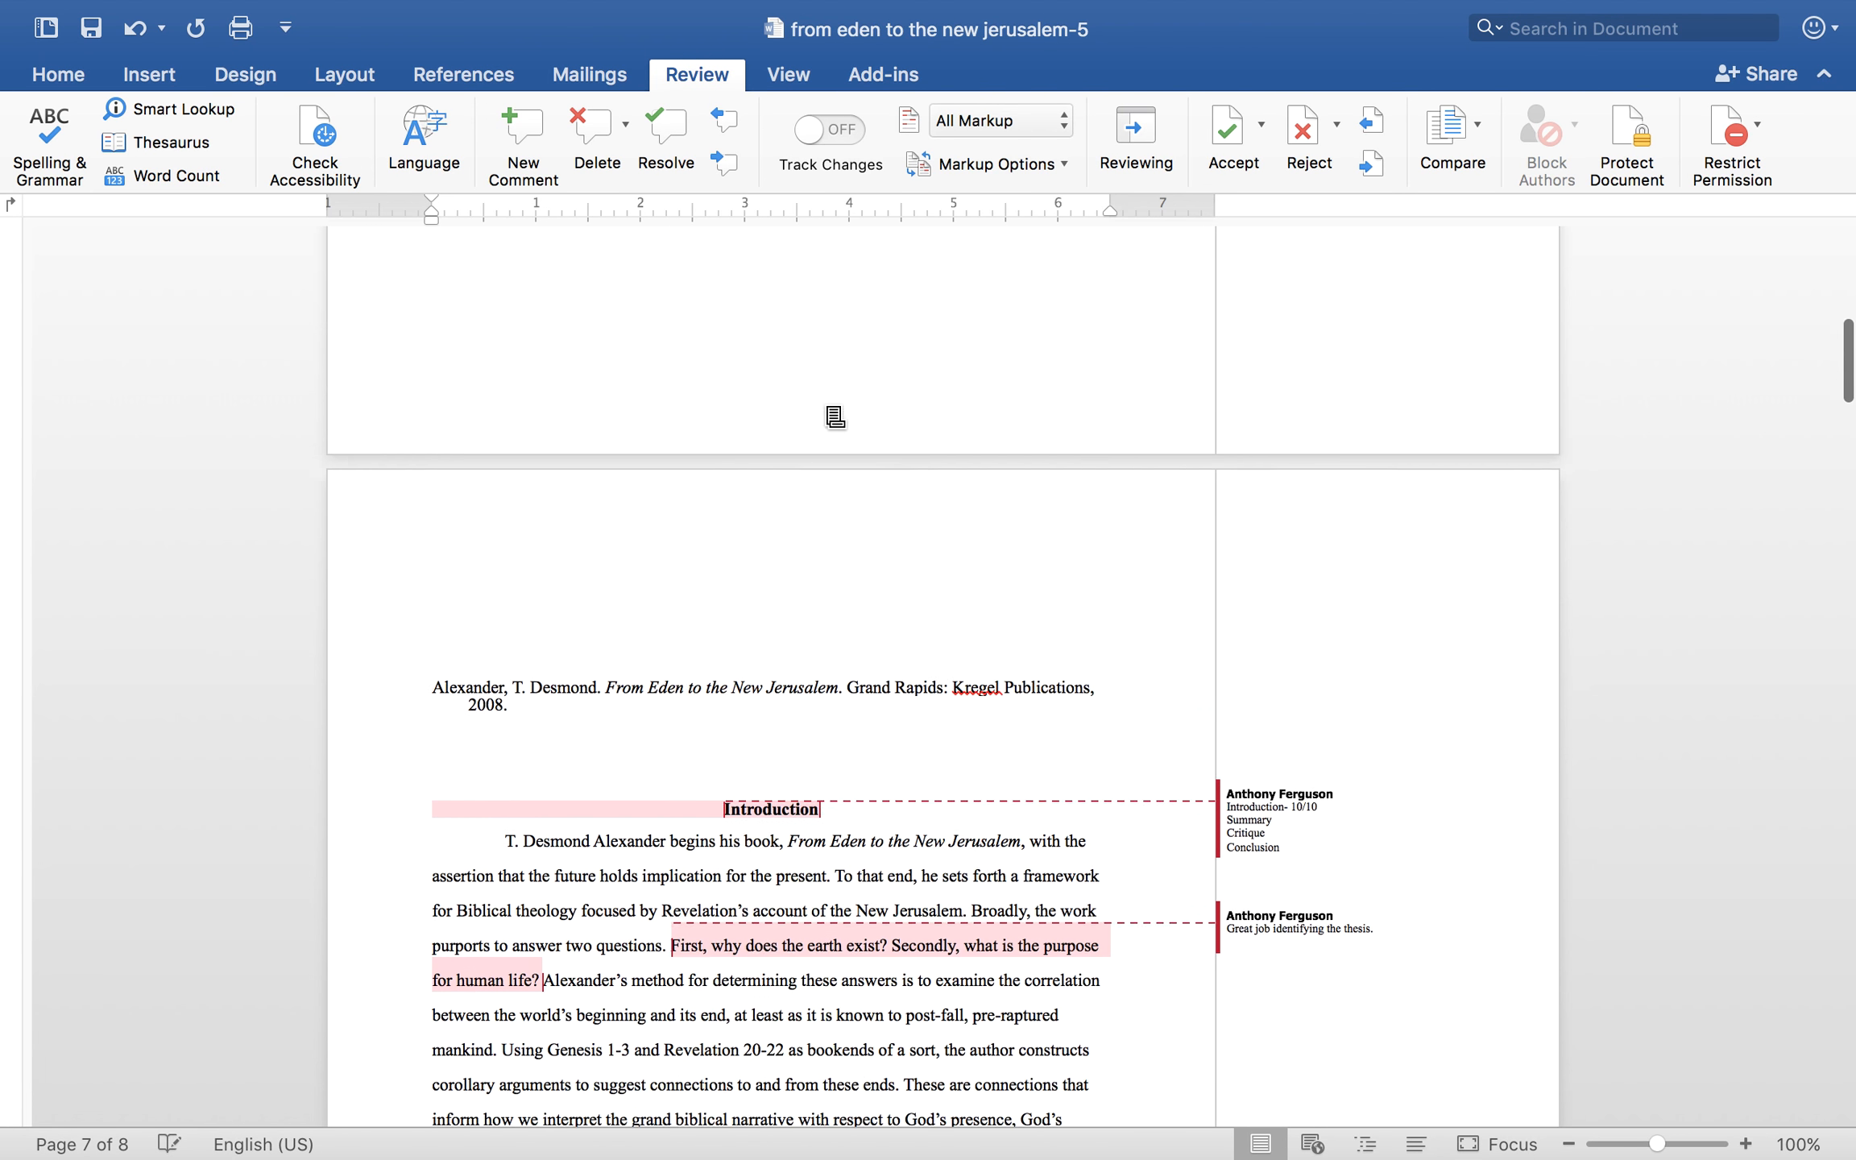
pyautogui.click(1324, 698)
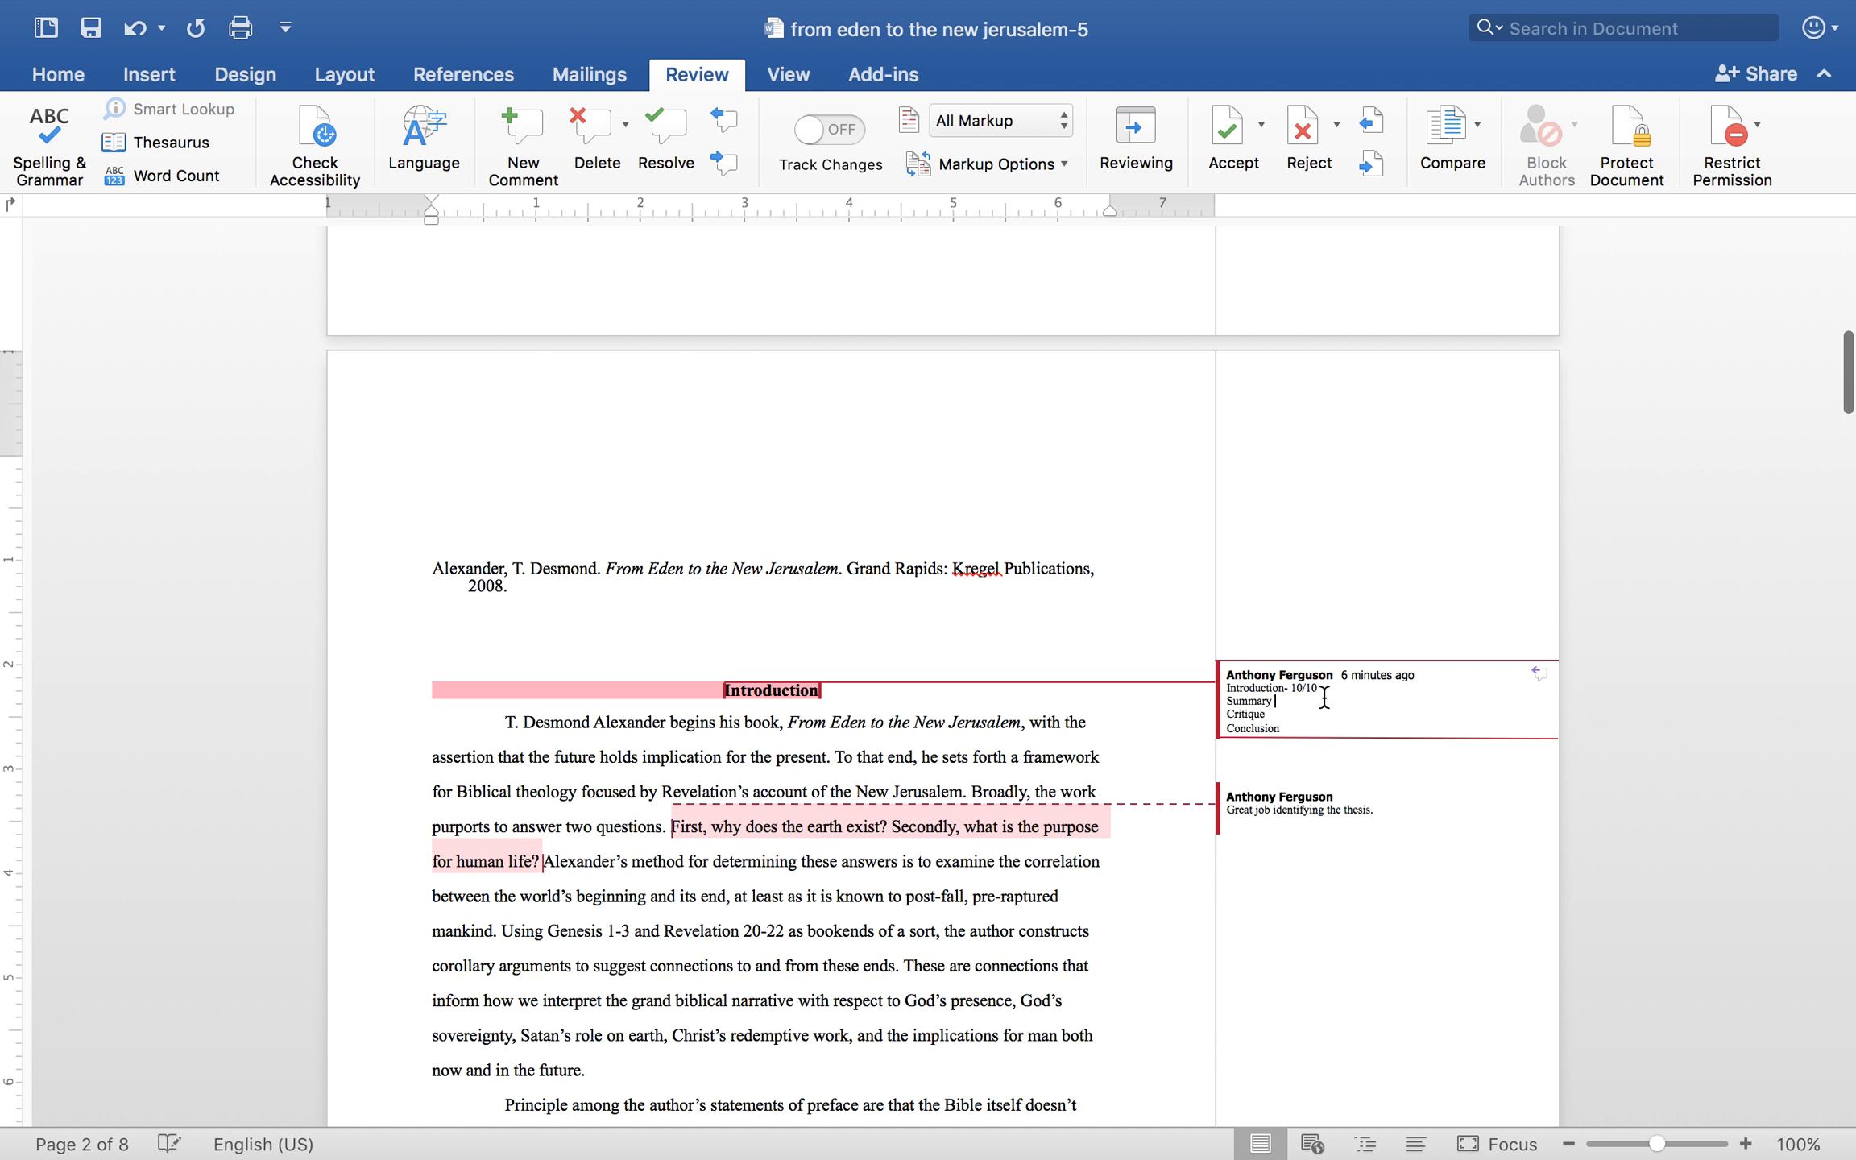
pyautogui.write('36/40')
pyautogui.press('Down')
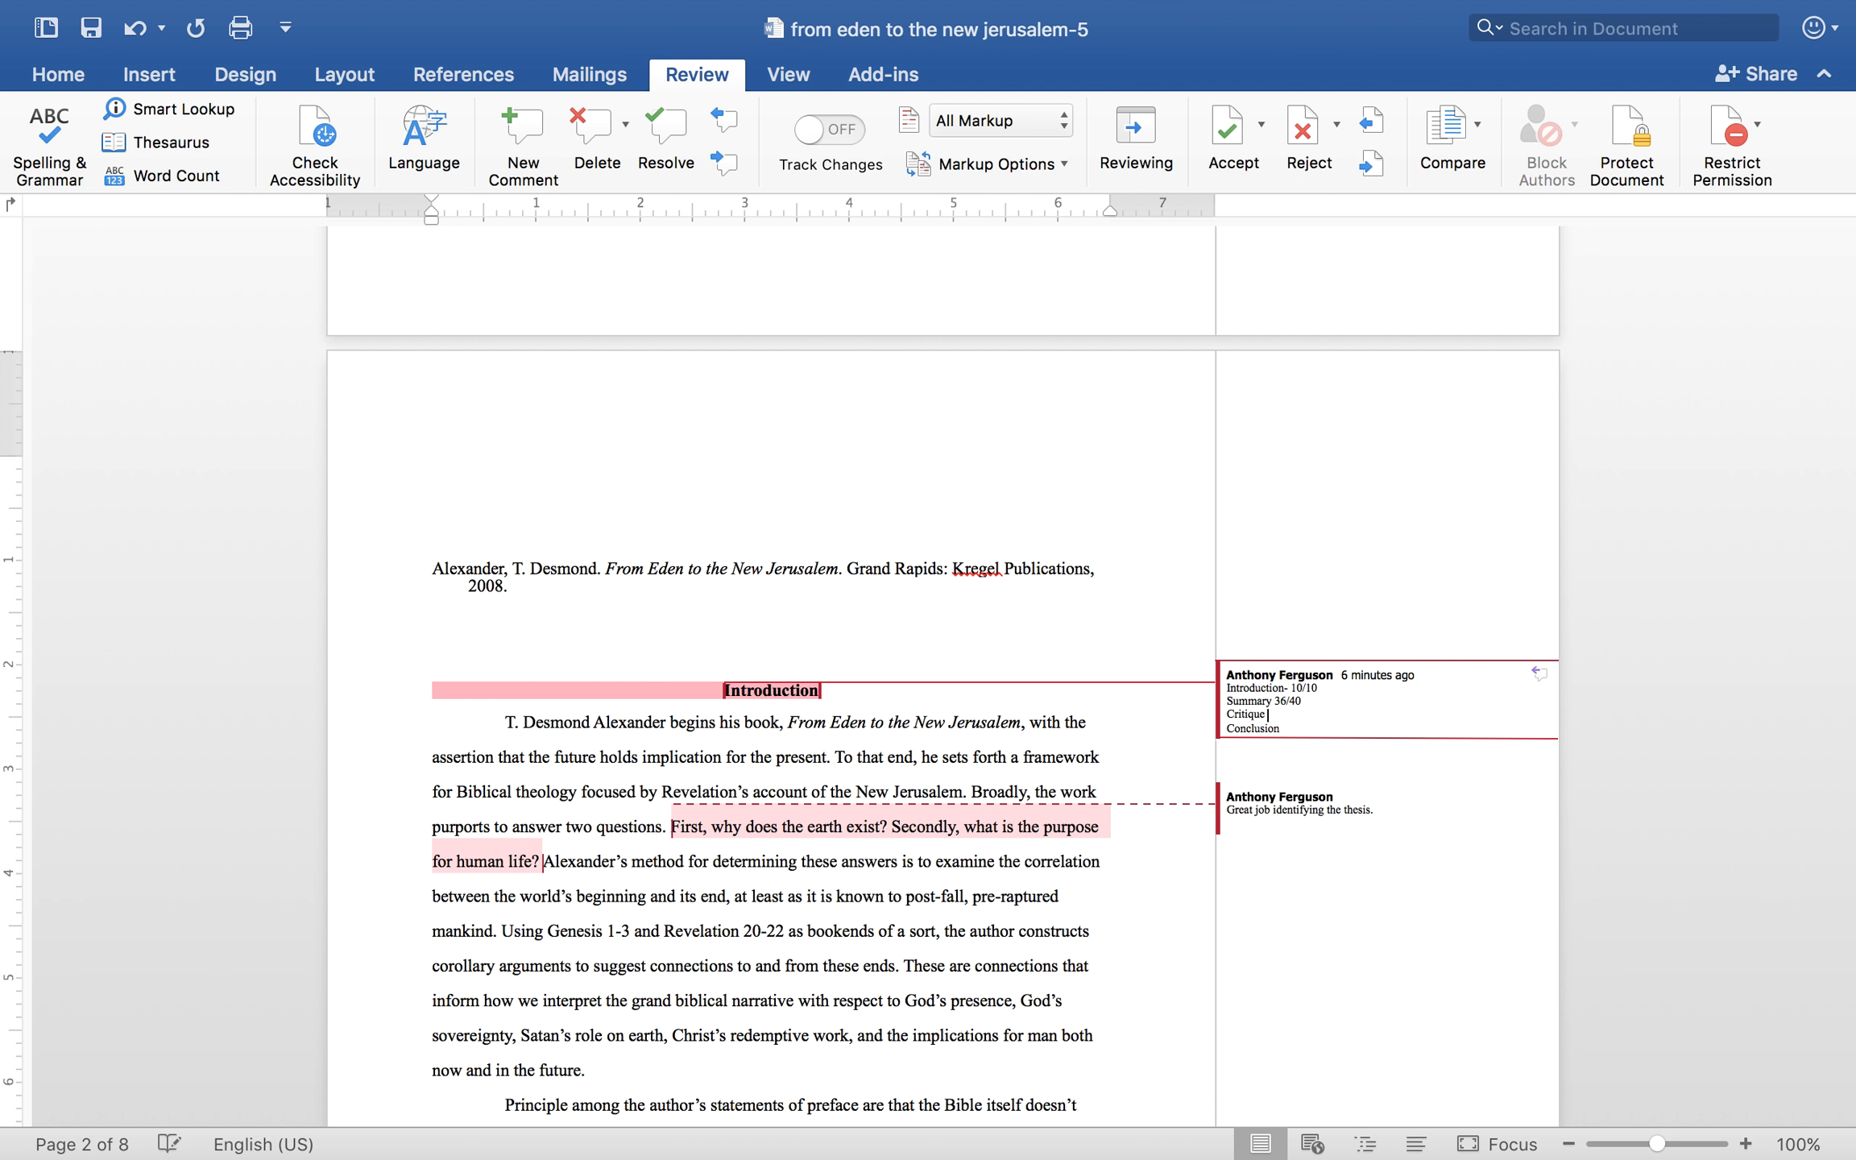
pyautogui.write('38')
pyautogui.press('Down')
pyautogui.write('40')
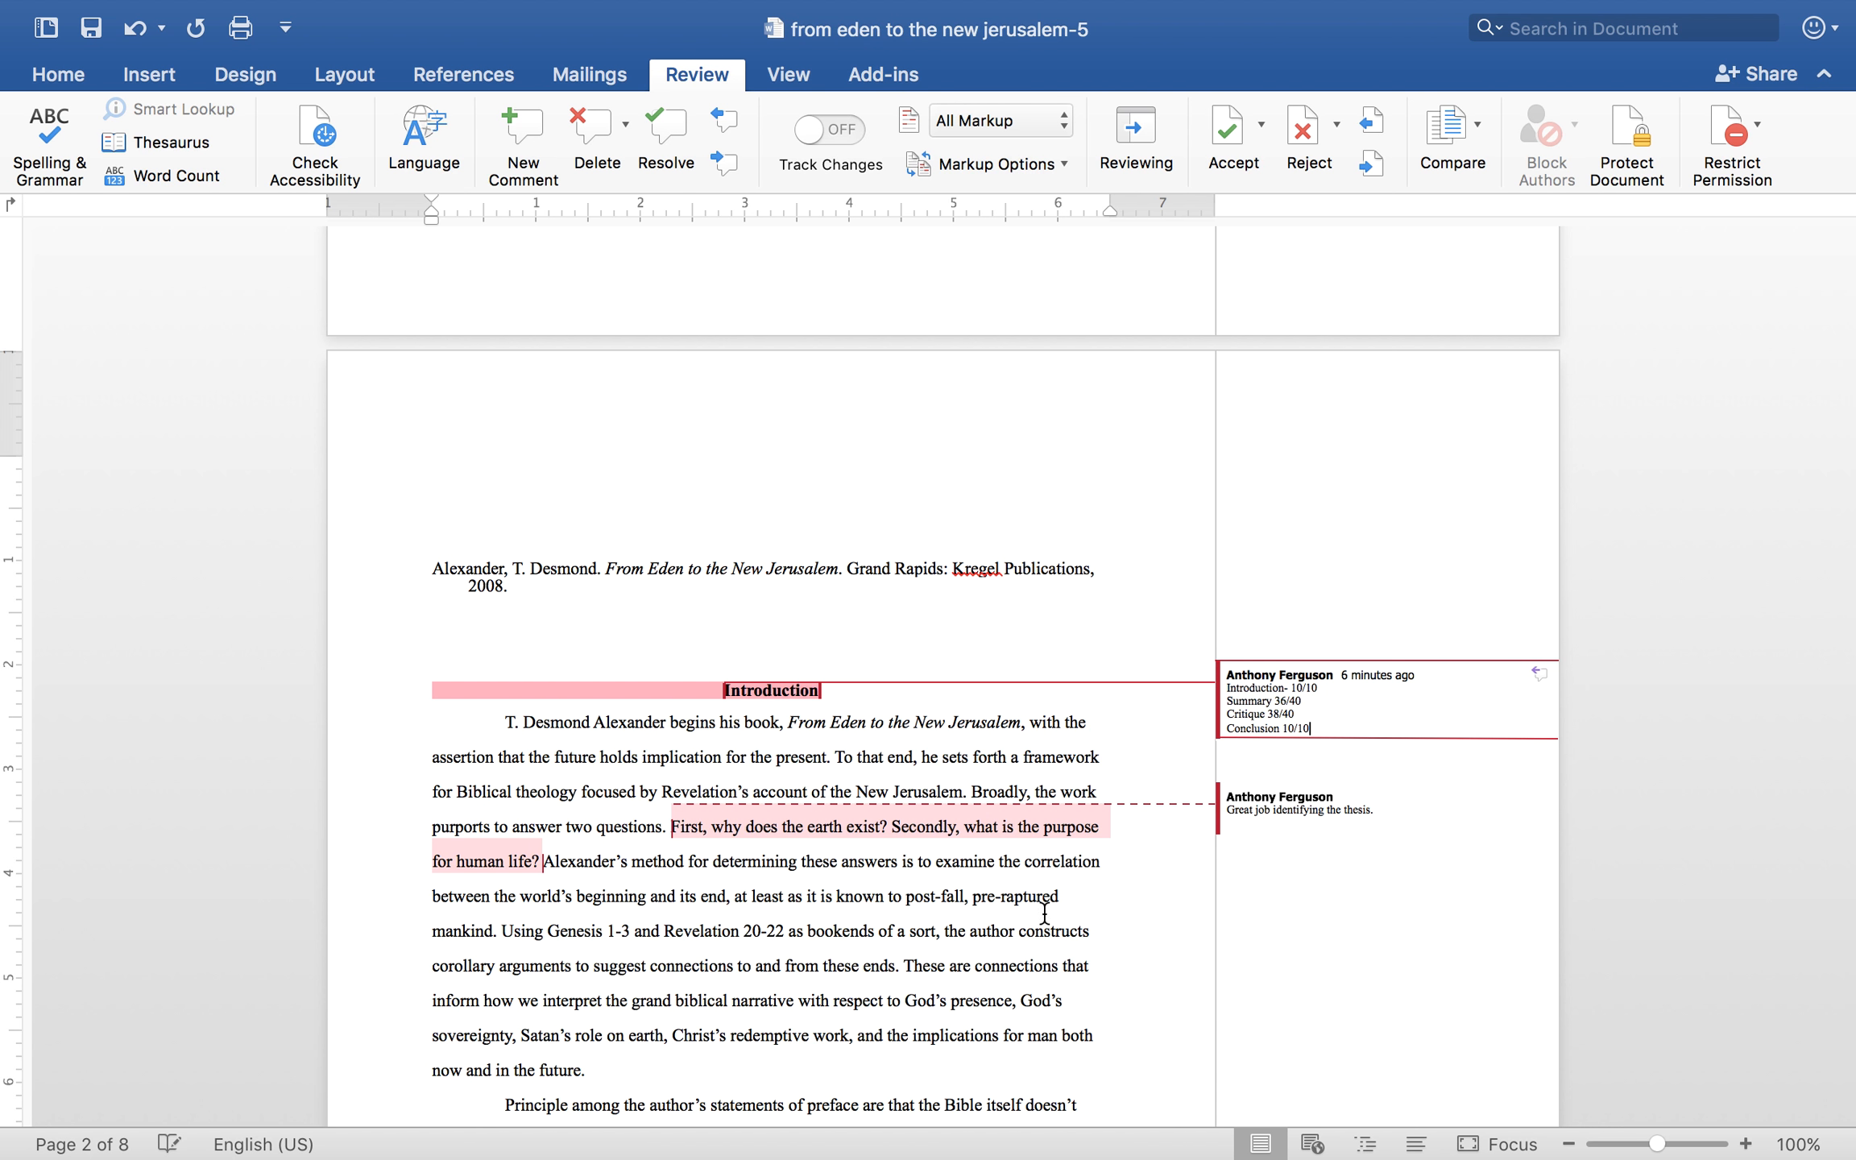
pyautogui.click(1028, 931)
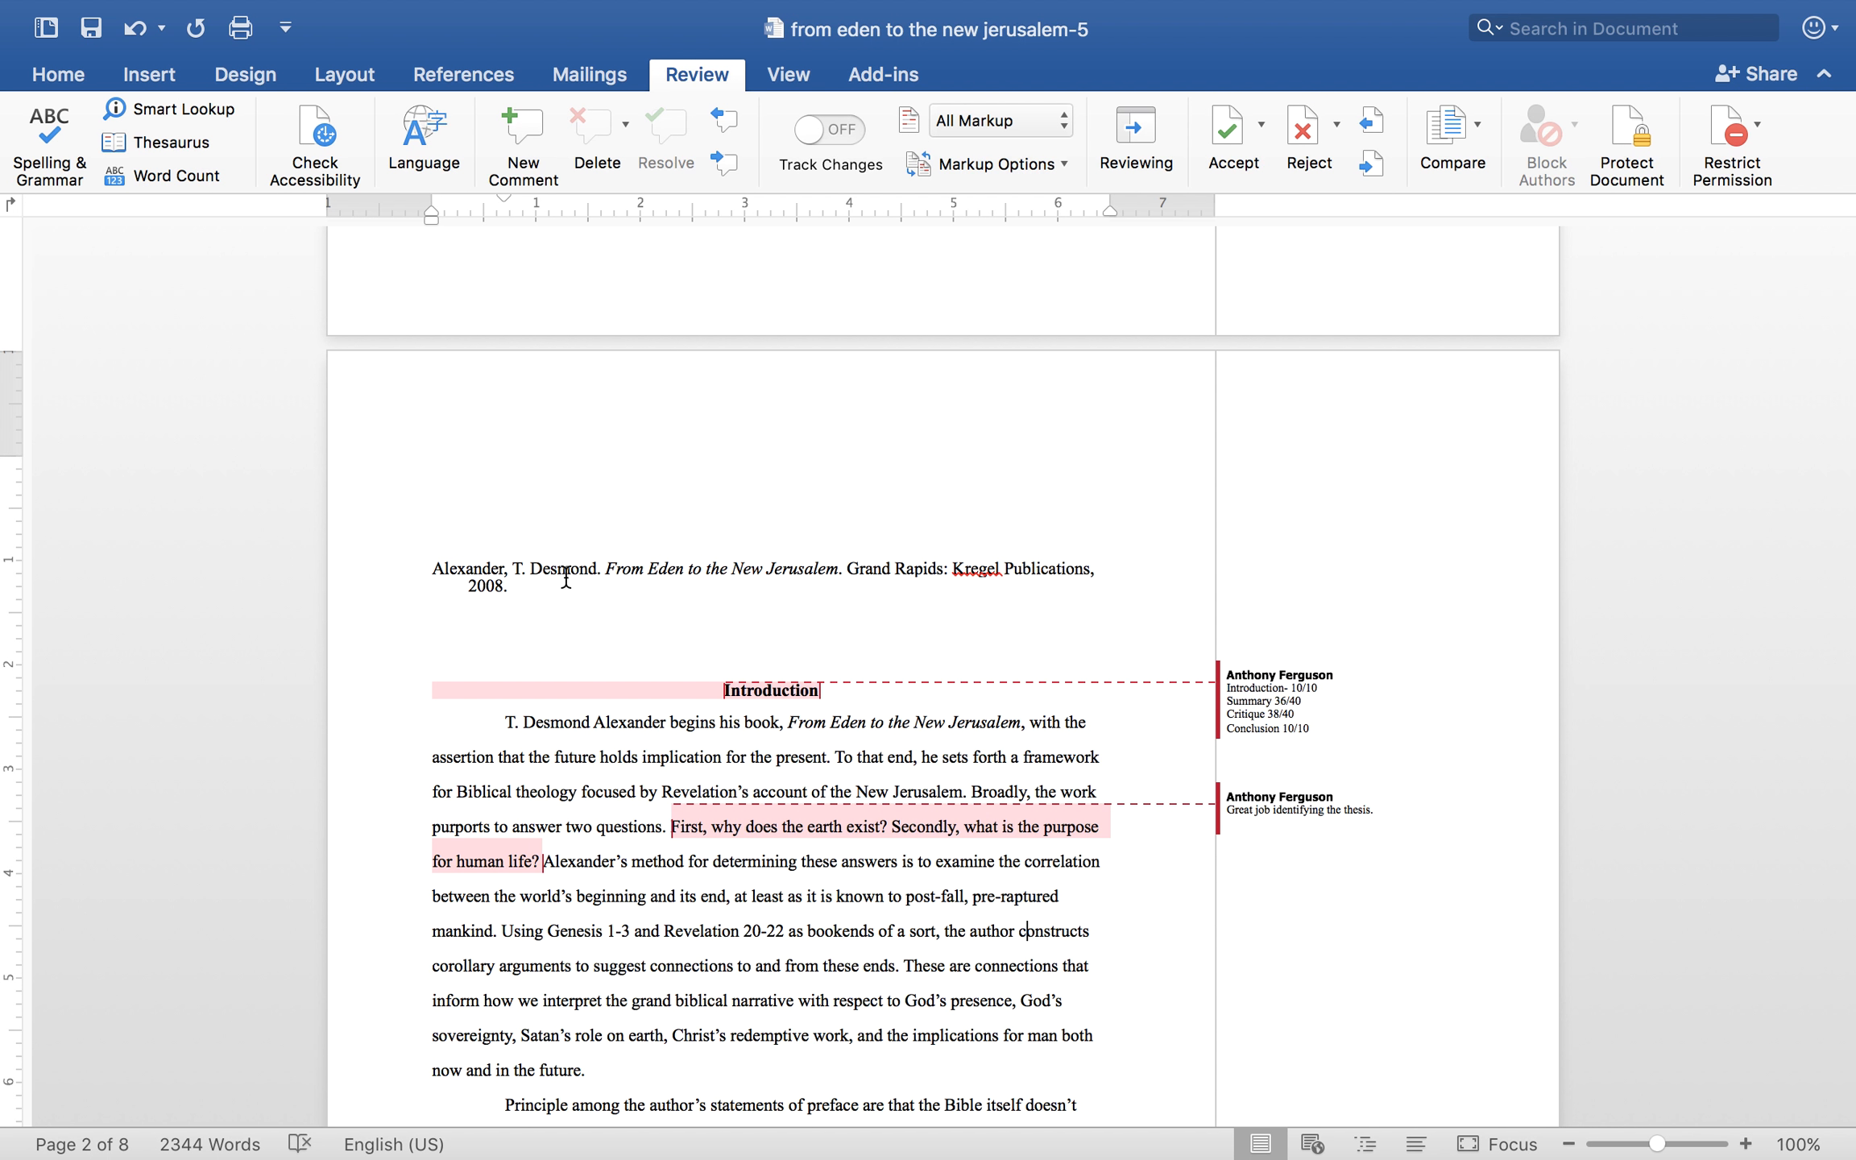
# - Comment on the bibliographic entry above the Introduction with the total score "94/100"
pyautogui.tripleClick(460, 568)
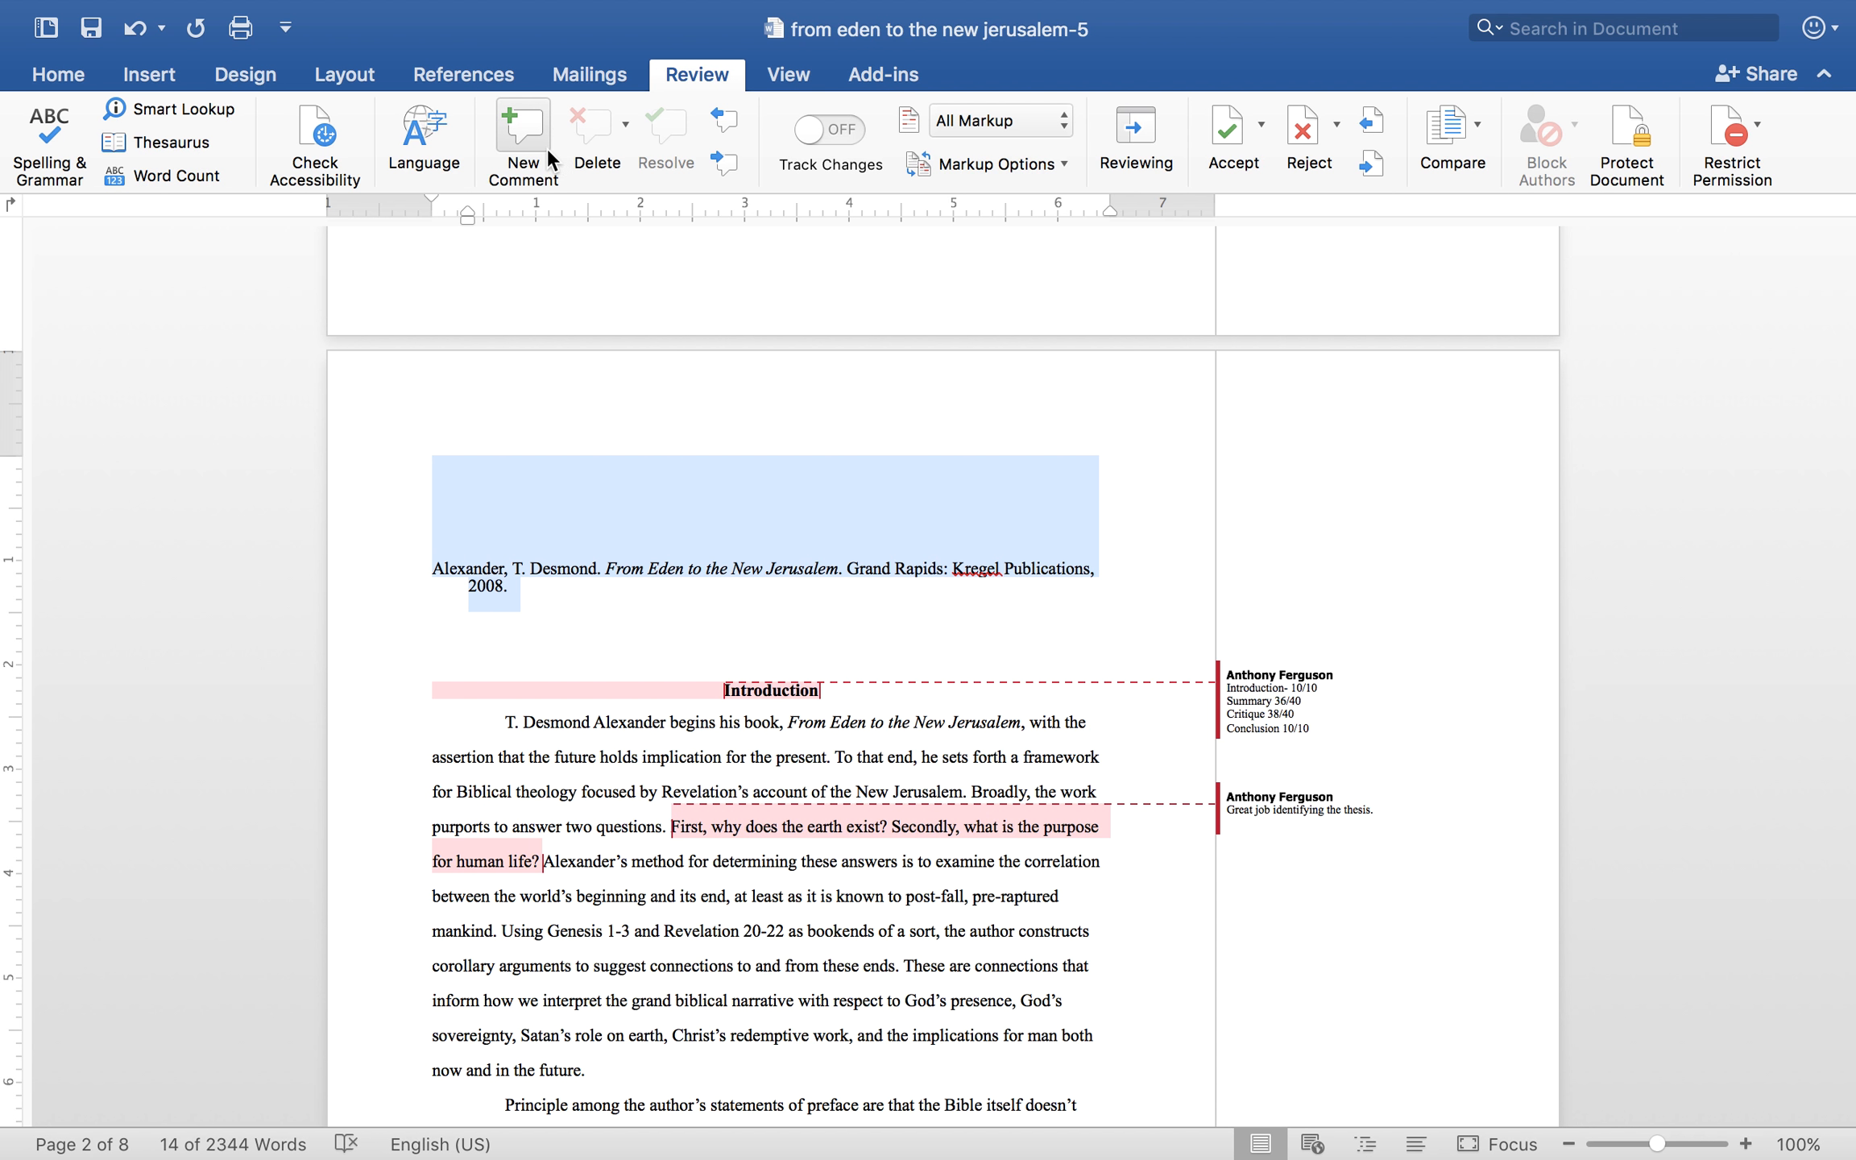
pyautogui.click(519, 128)
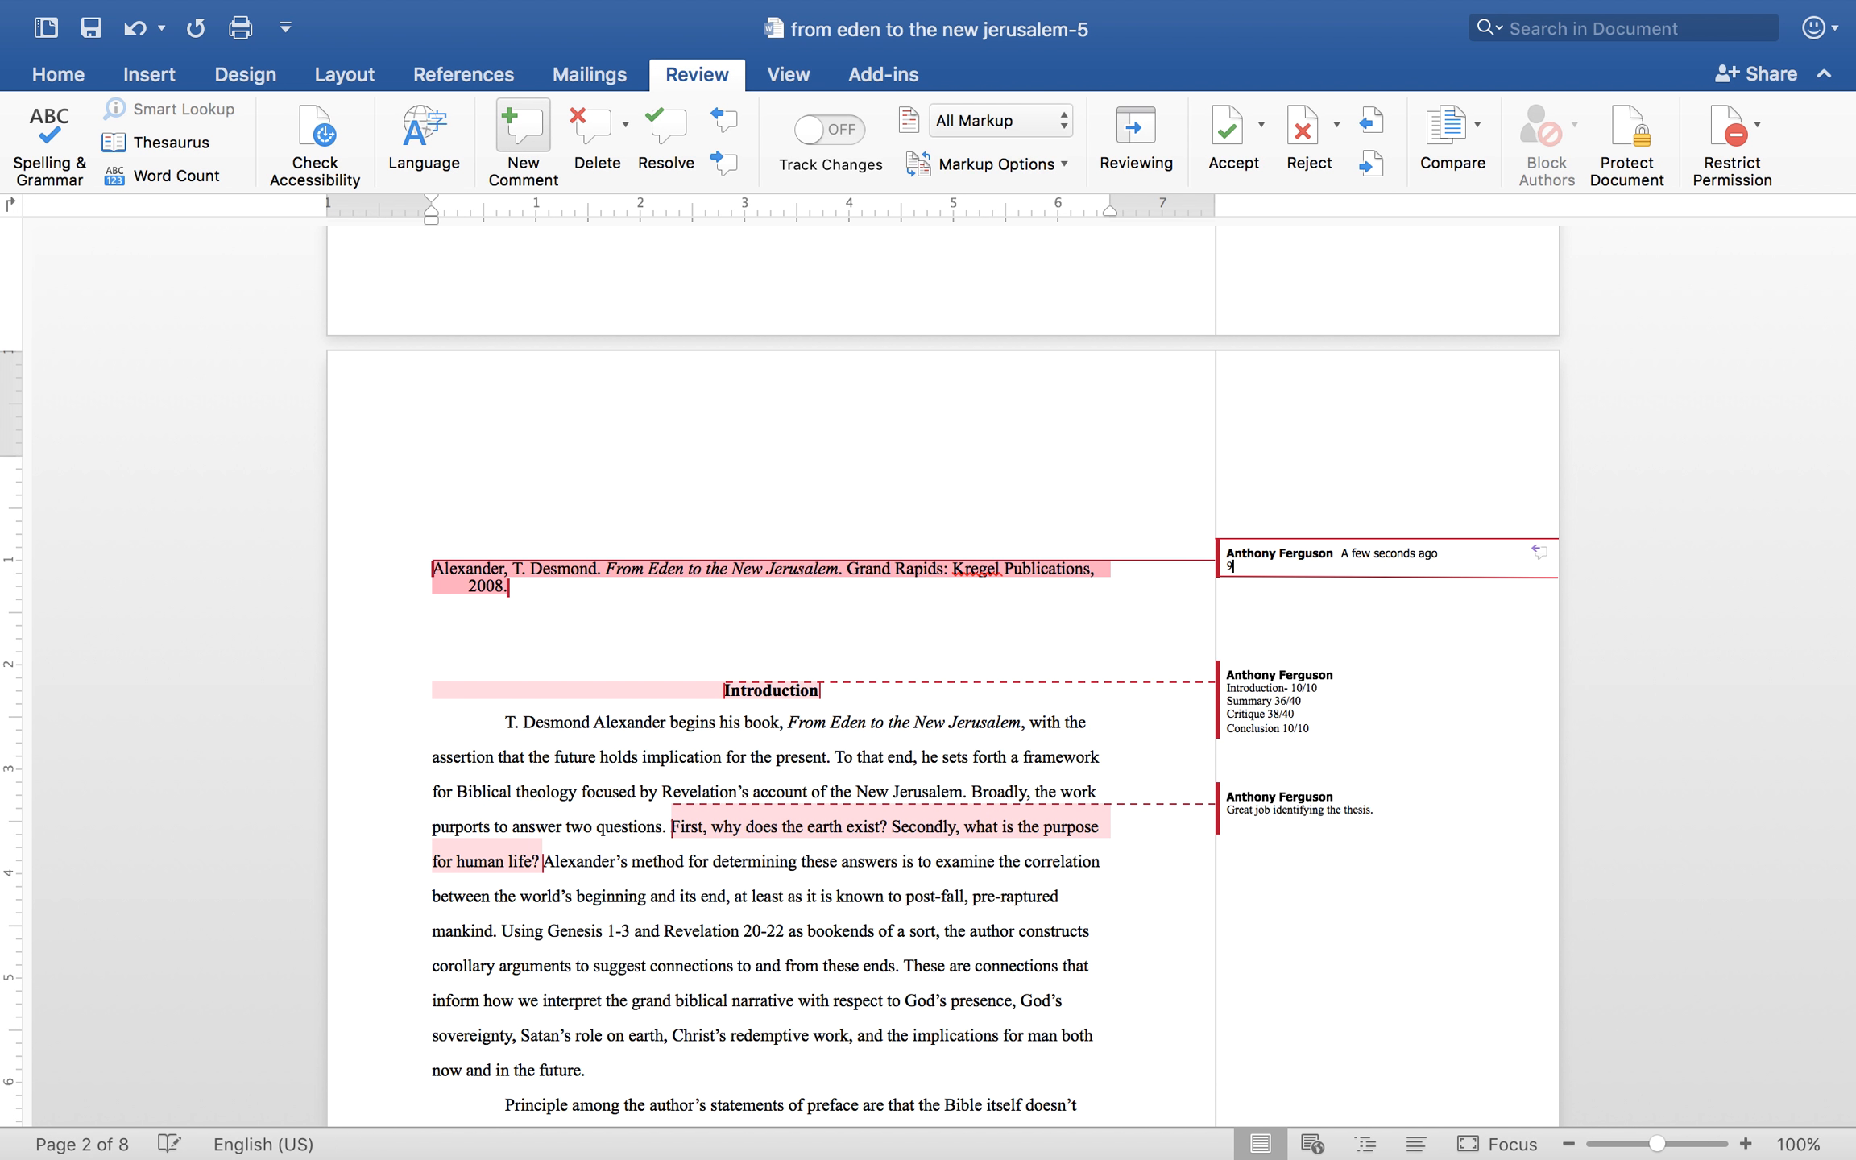
pyautogui.click(484, 631)
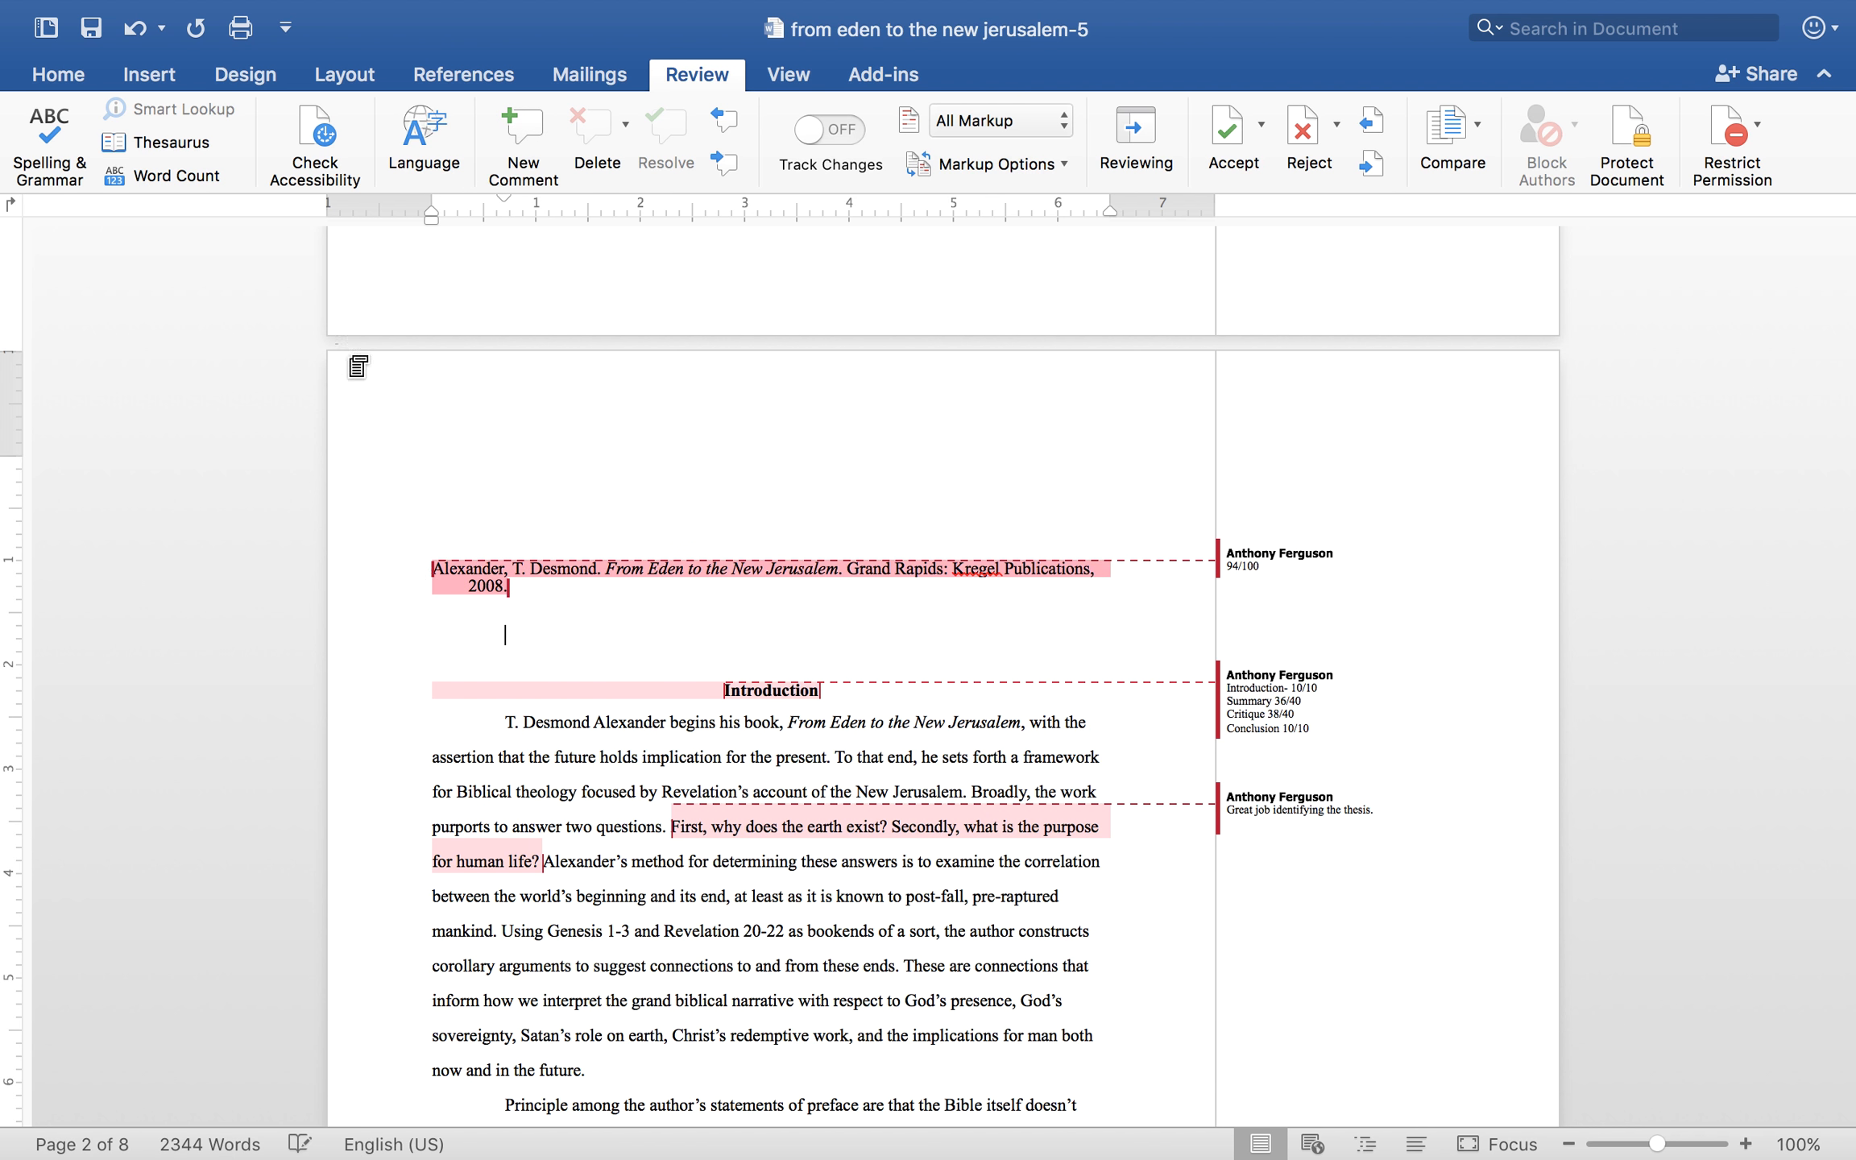
# - Save the graded paper as the Word document BR.1 in Downloads and close it to return to the Moodle grading page
pyautogui.click(174, 17)
pyautogui.click(226, 233)
pyautogui.write('BR.1')
pyautogui.press('Return')
pyautogui.click(1164, 230)
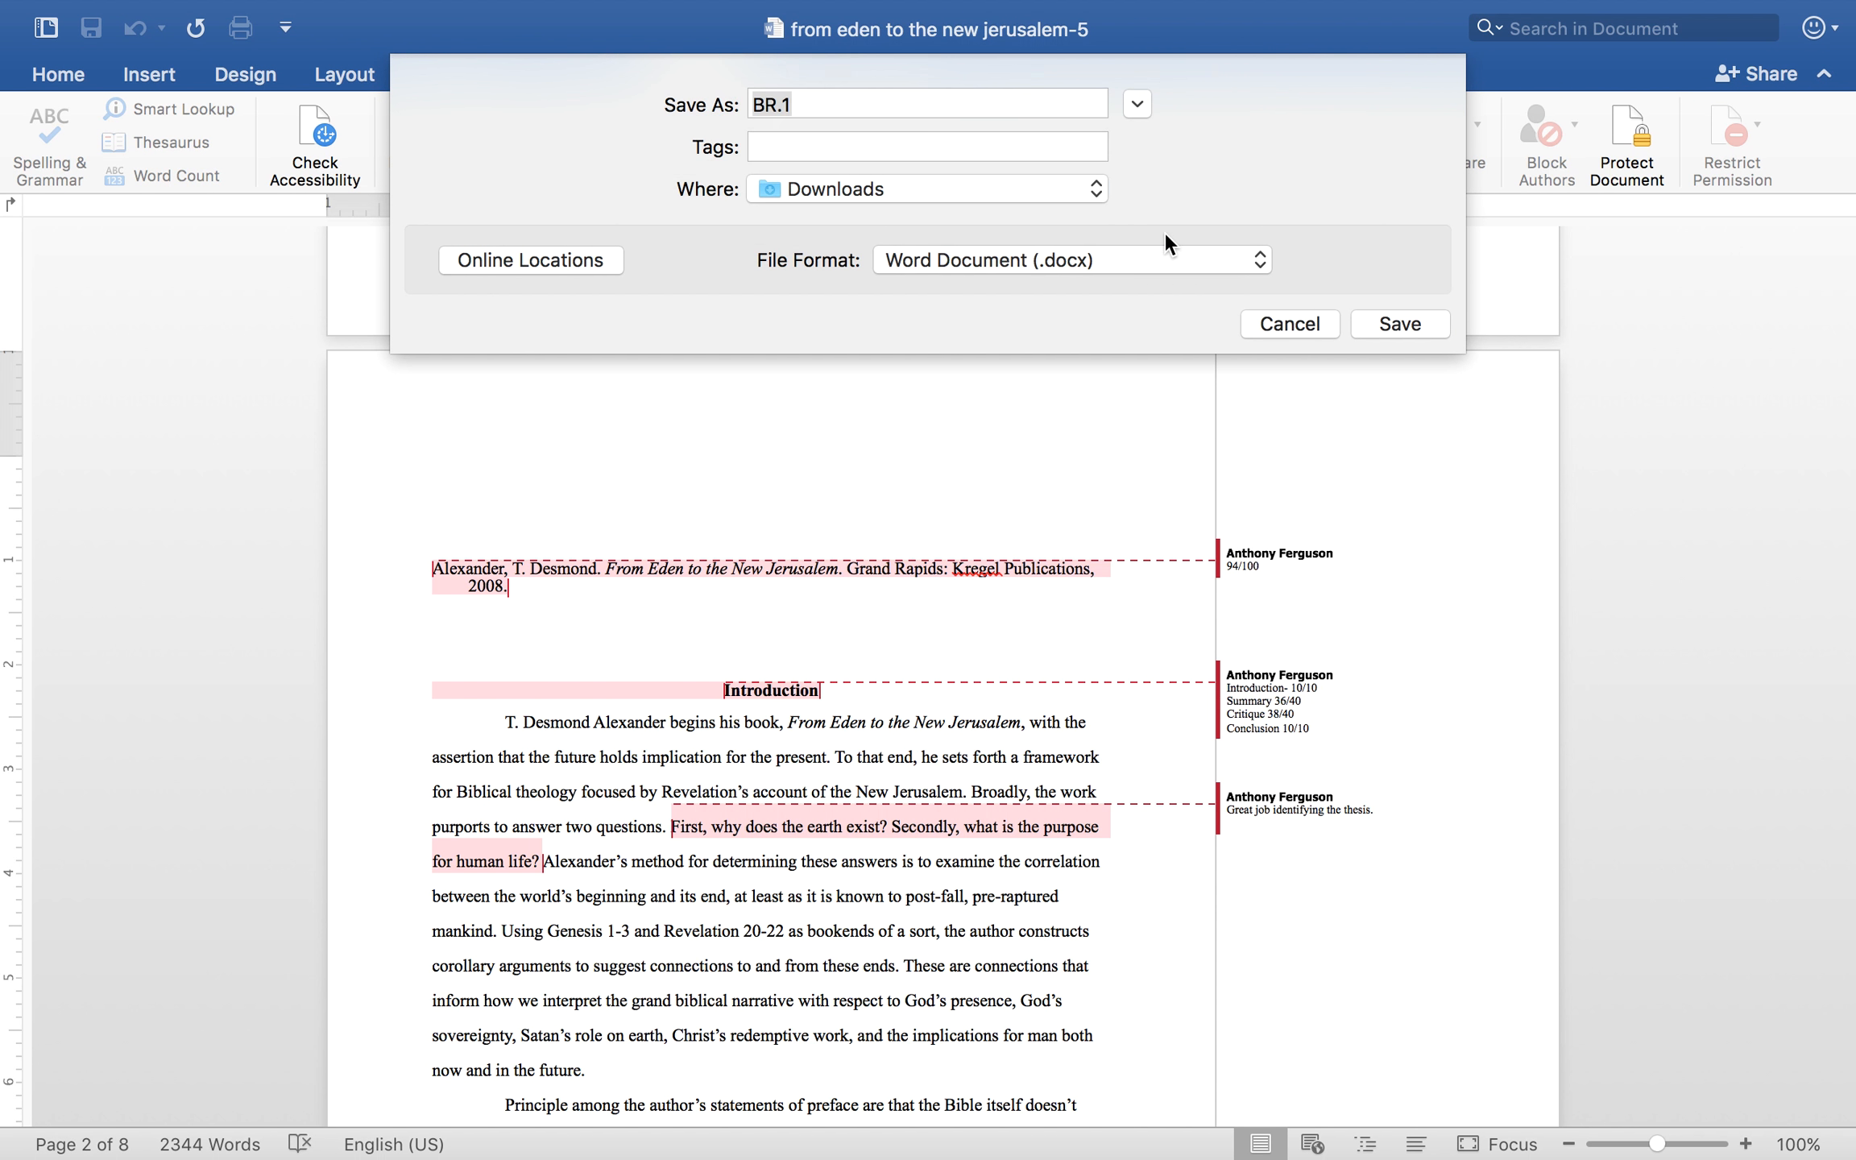
pyautogui.moveTo(86, 1)
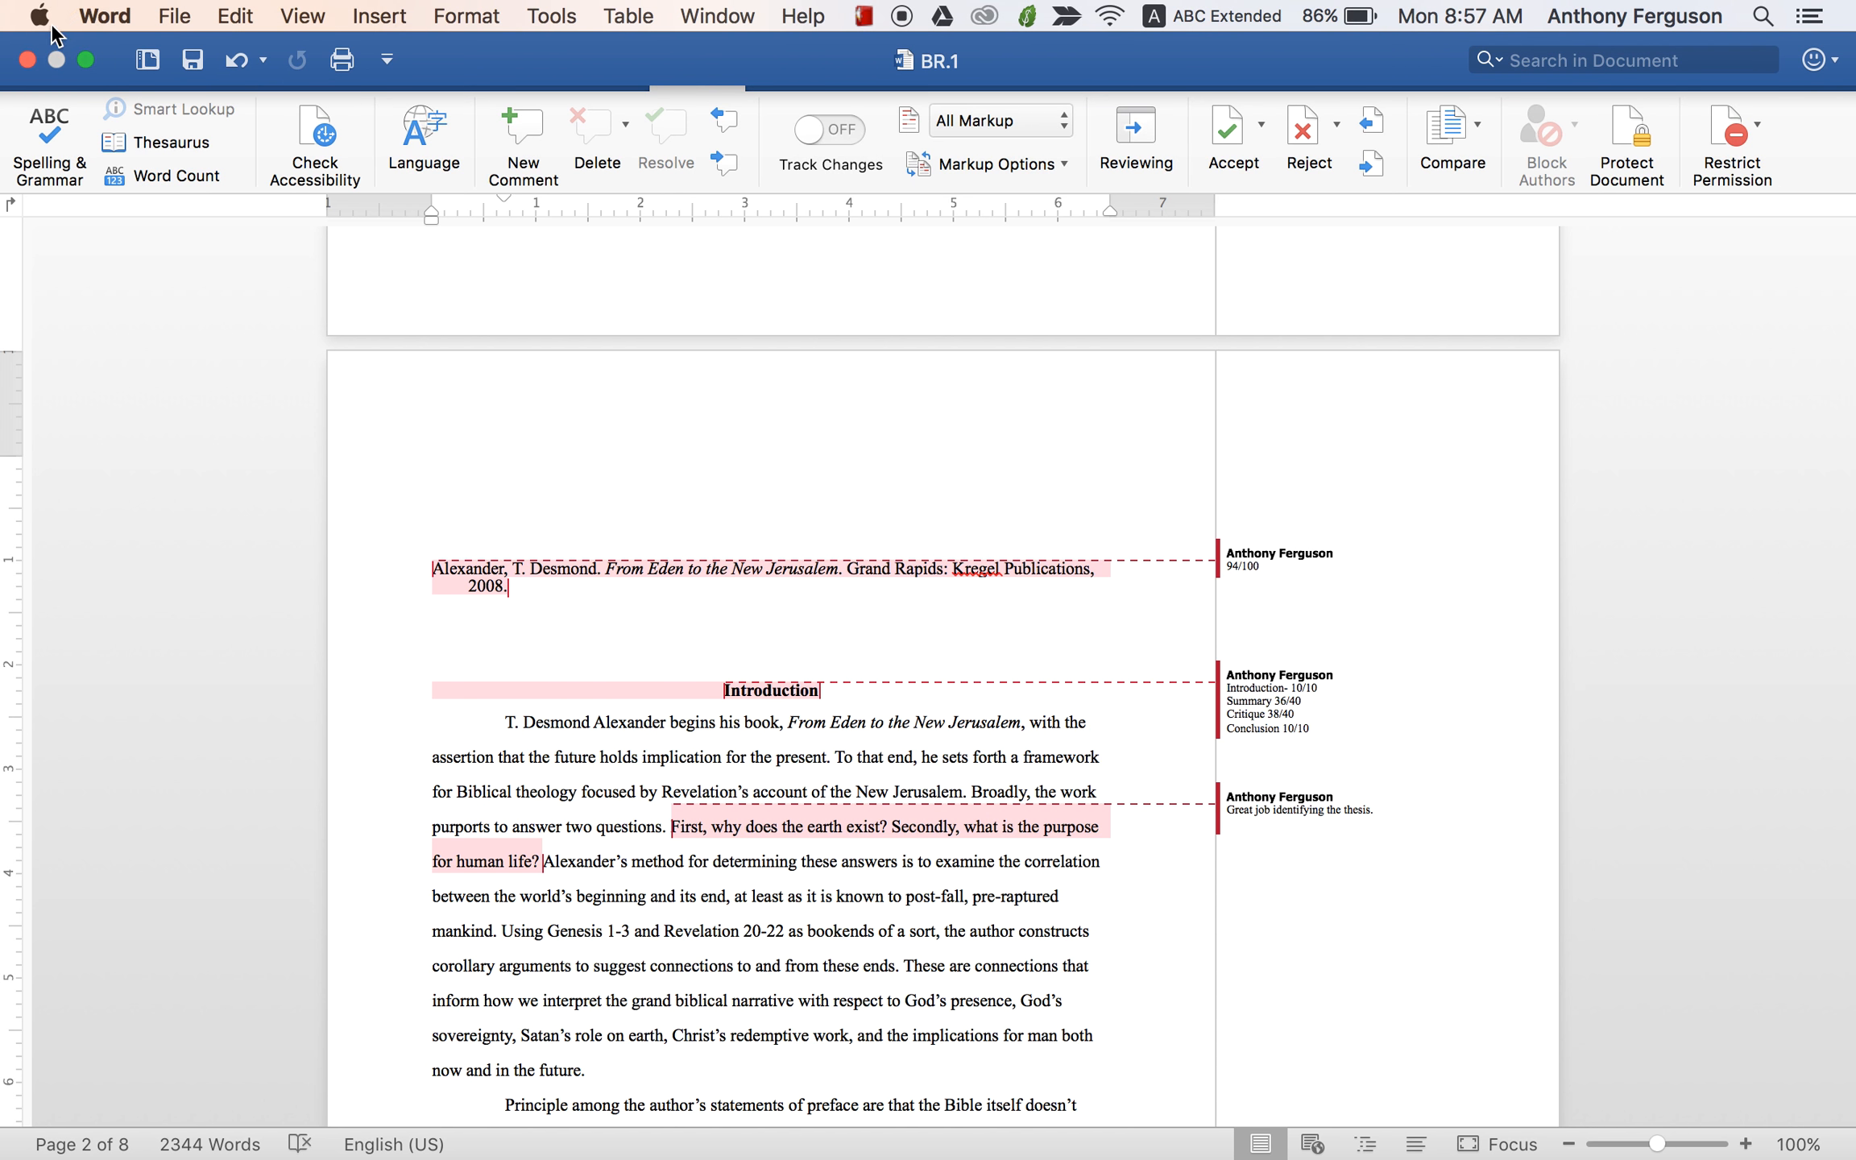
pyautogui.click(29, 62)
# - Set the submission's grade to 94 out of 100 and enter the feedback comment "See comments in the paper."
pyautogui.scroll(-5, 932, 538)
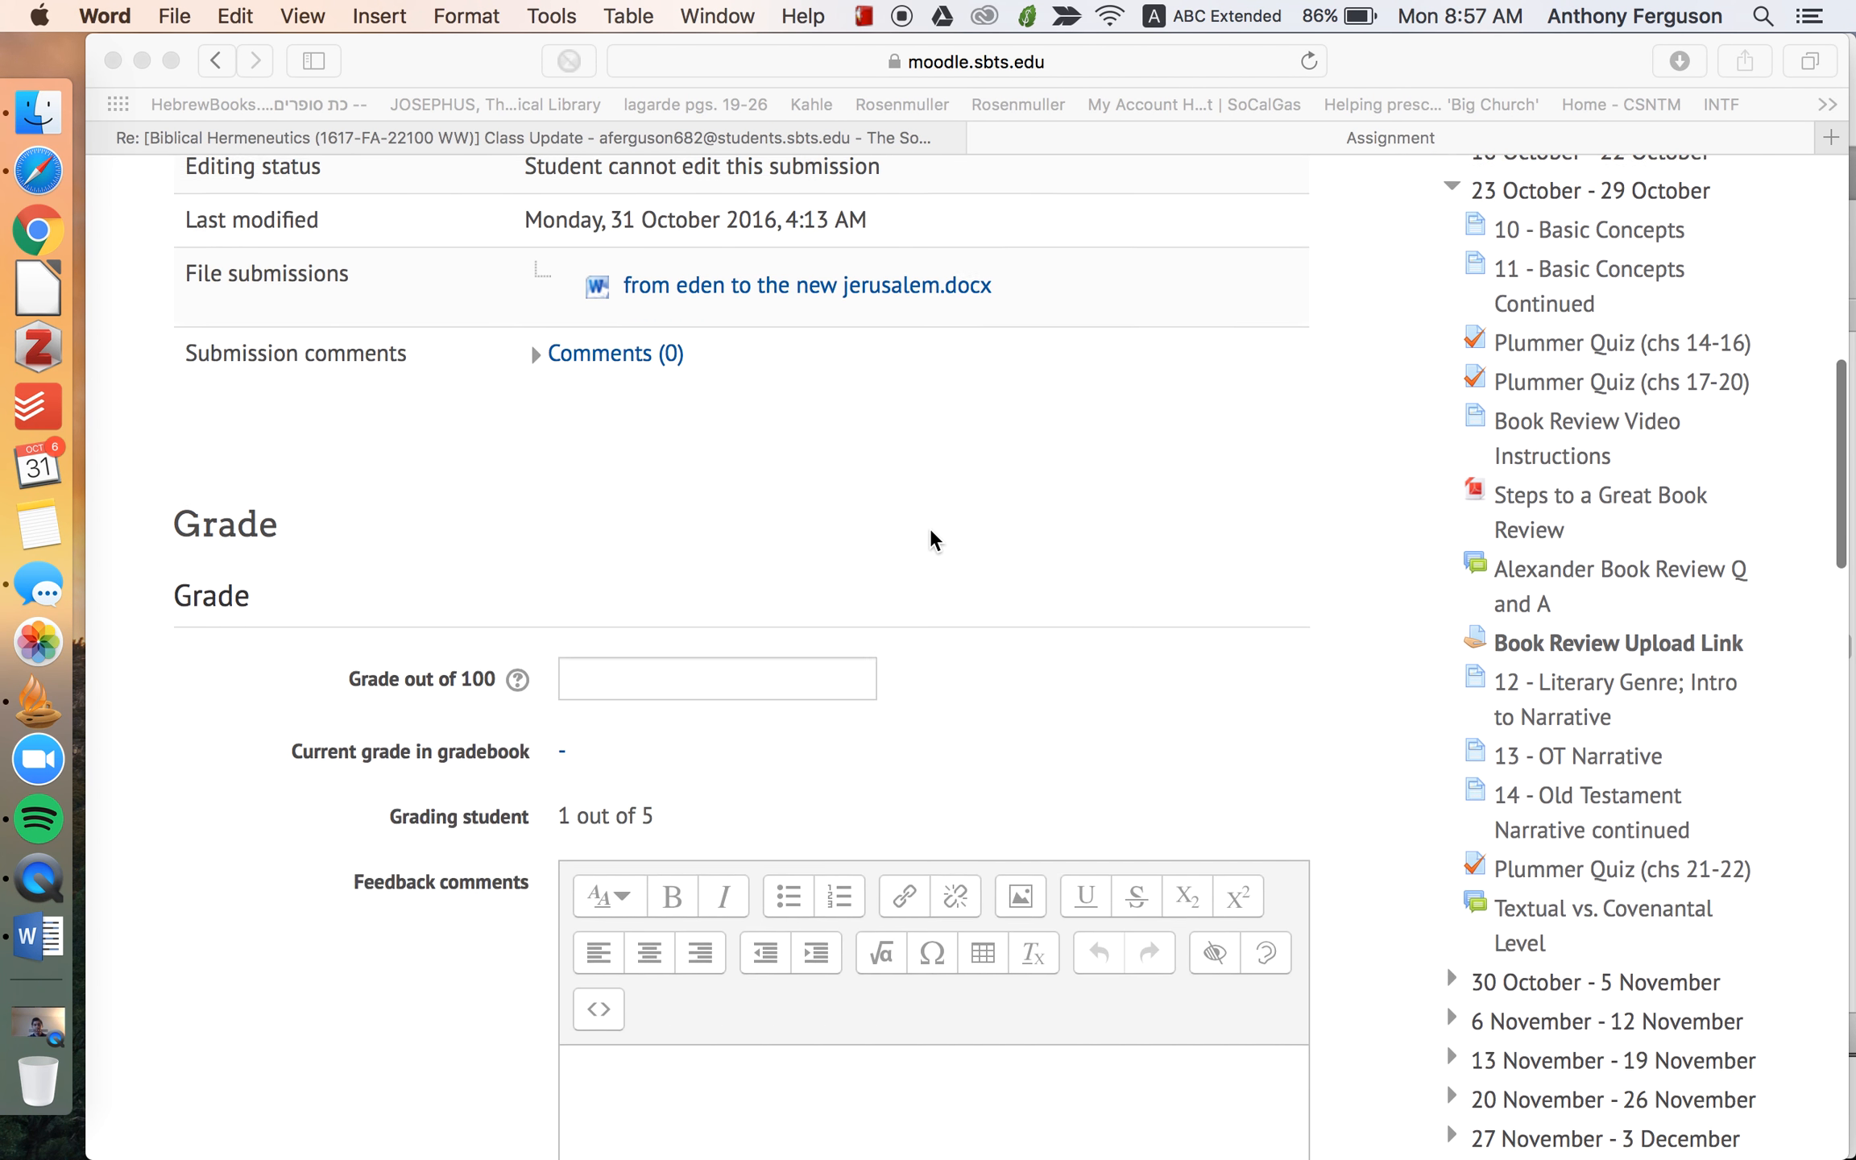
pyautogui.click(717, 649)
pyautogui.write('94')
pyautogui.scroll(-6, 750, 692)
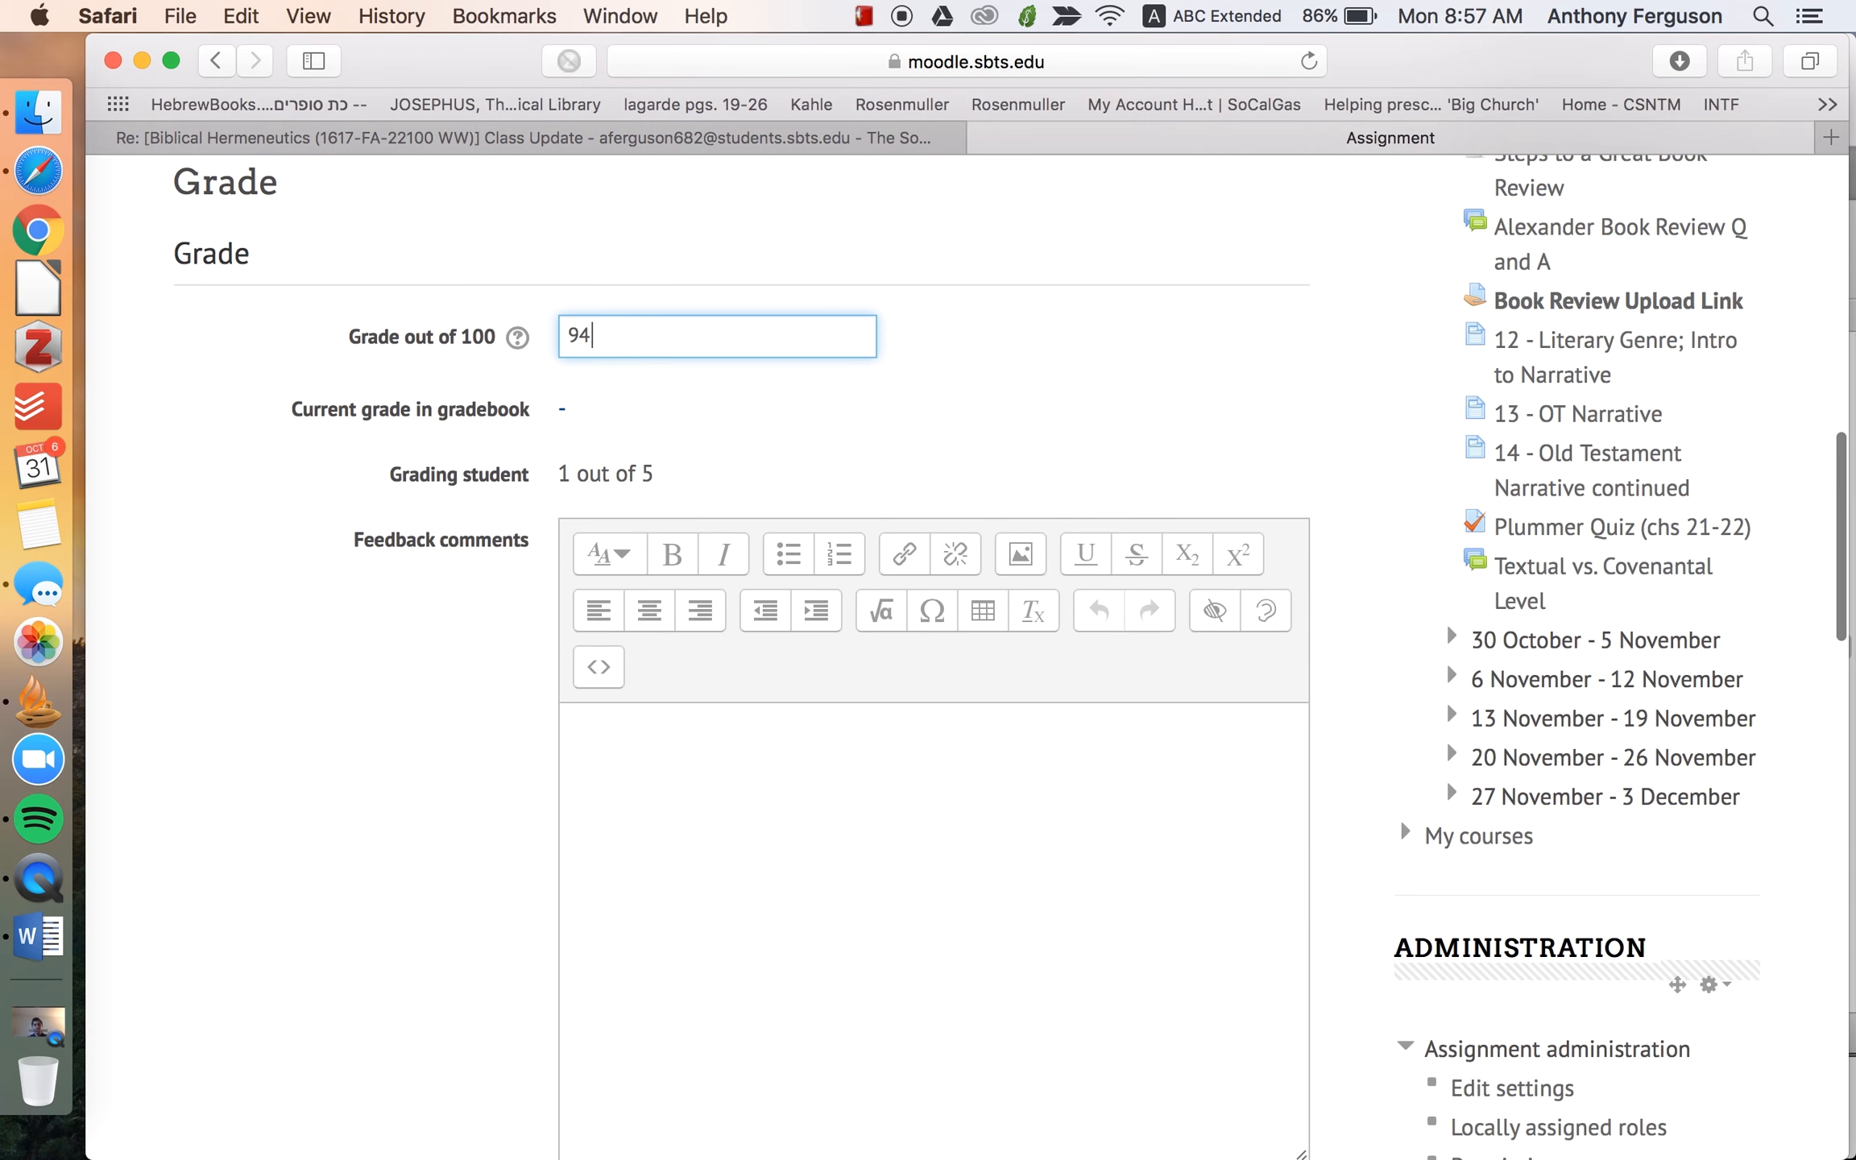
pyautogui.click(752, 695)
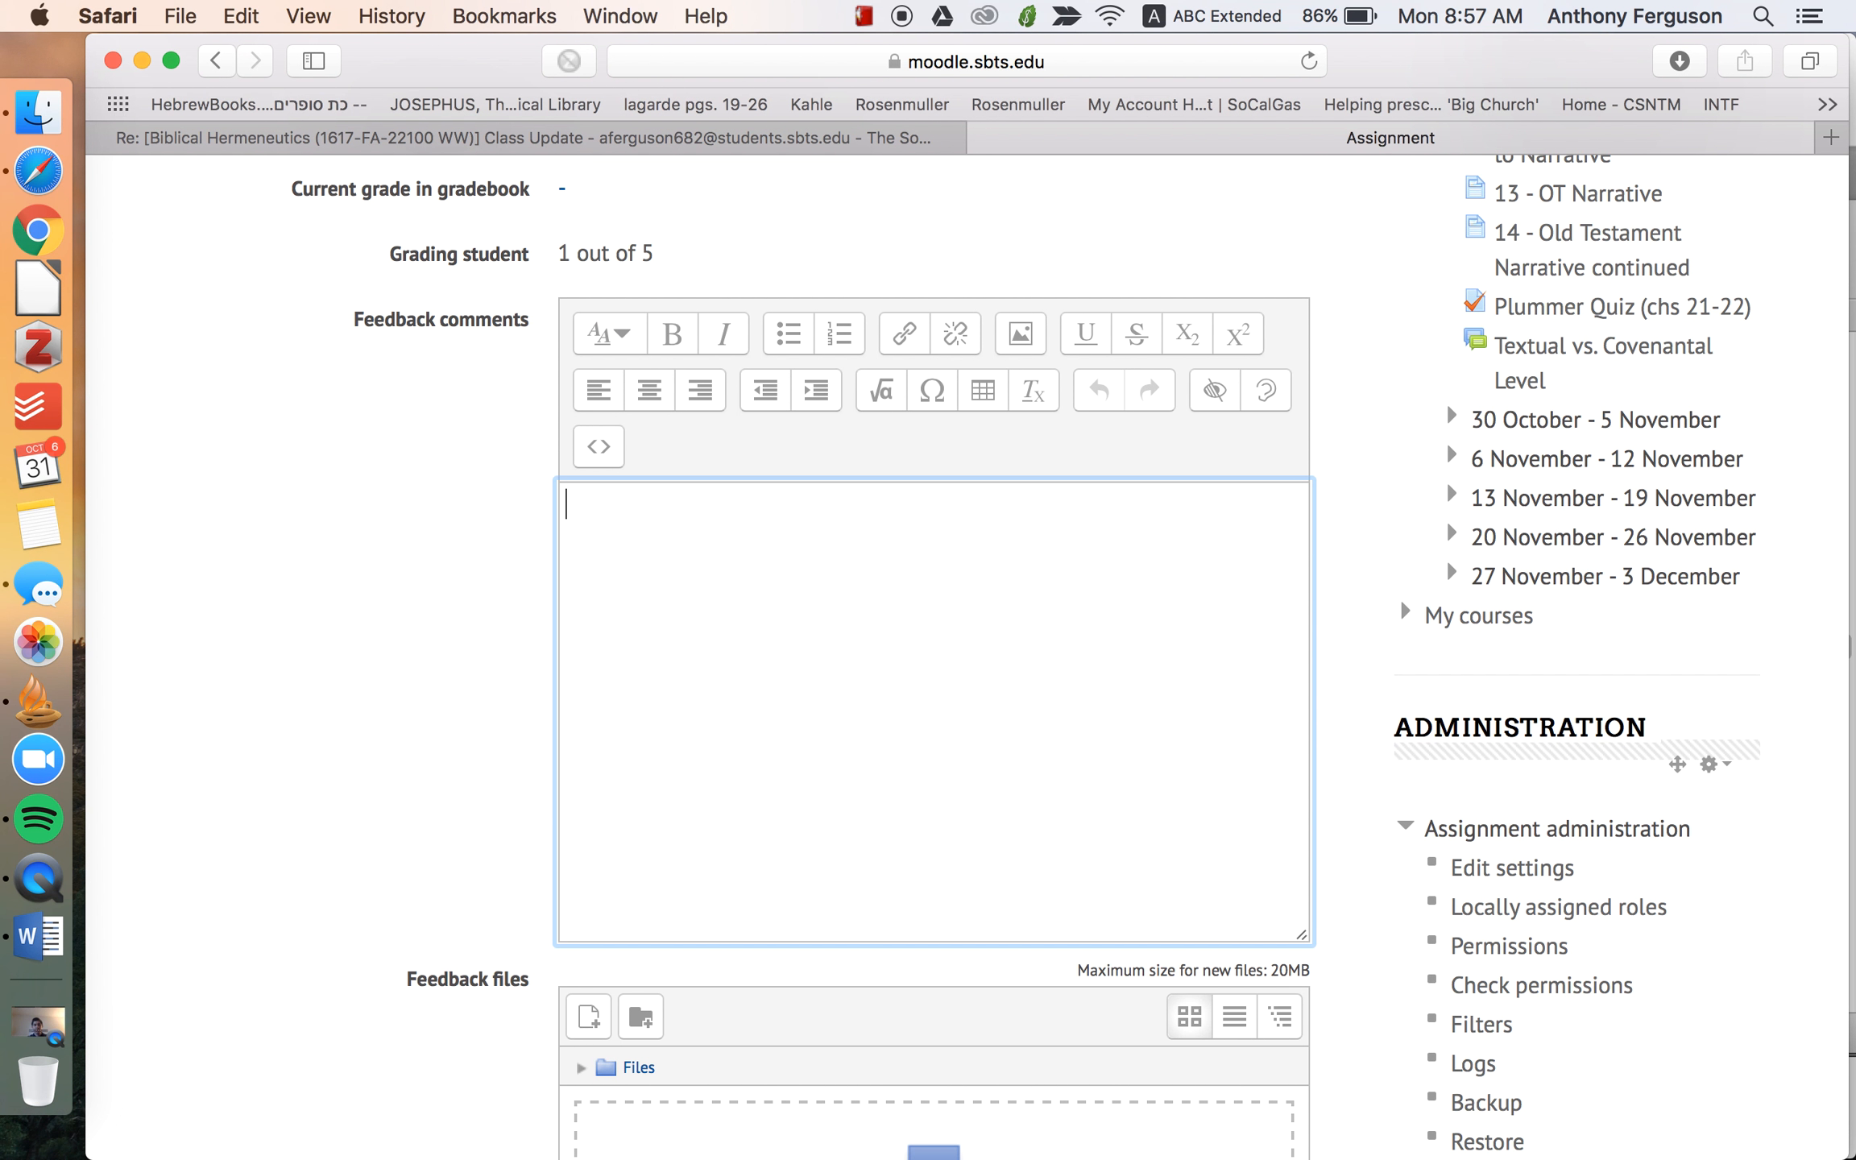
pyautogui.write('e comments in ')
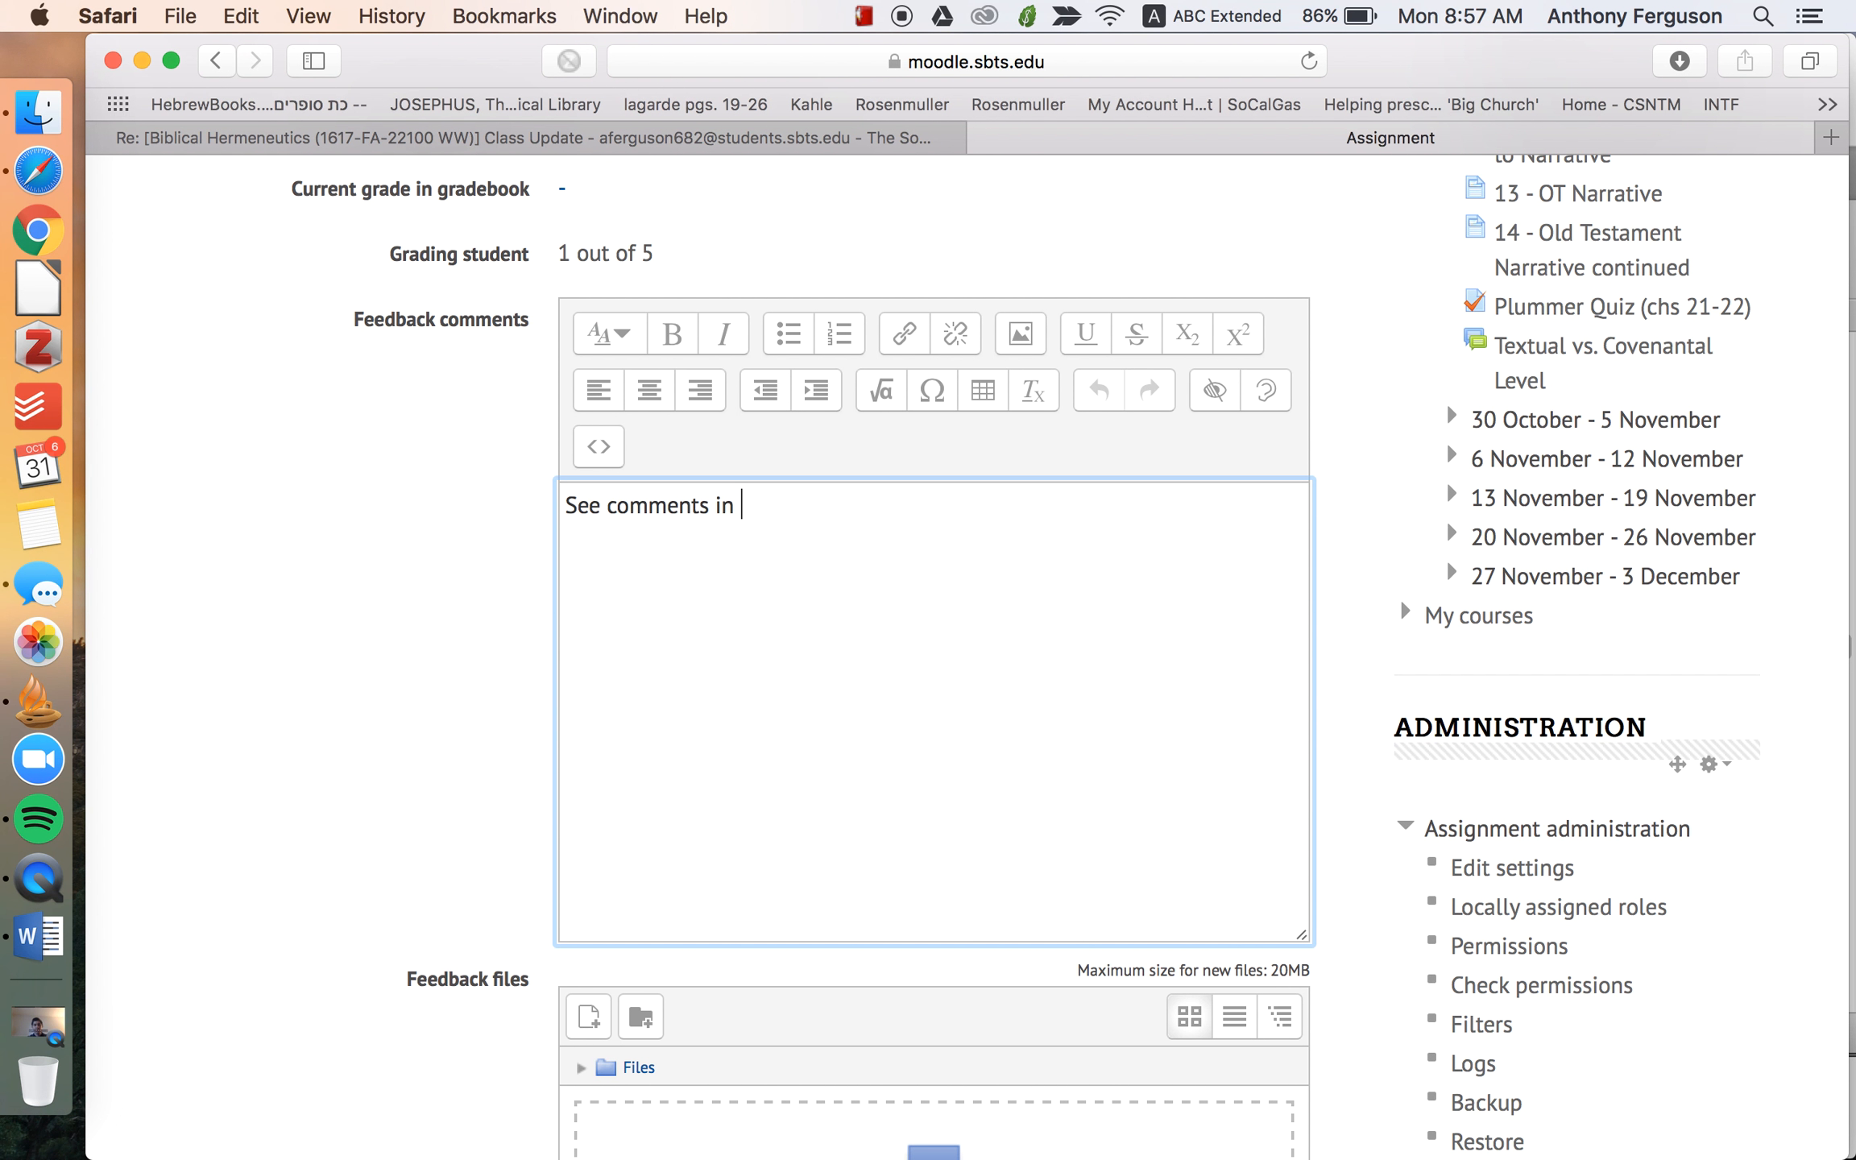
pyautogui.write('the paper.')
# - Find the BR.1 document on the computer, attach it as a feedback file, and save the grade while moving on to the next student
pyautogui.scroll(-7, 1400, 597)
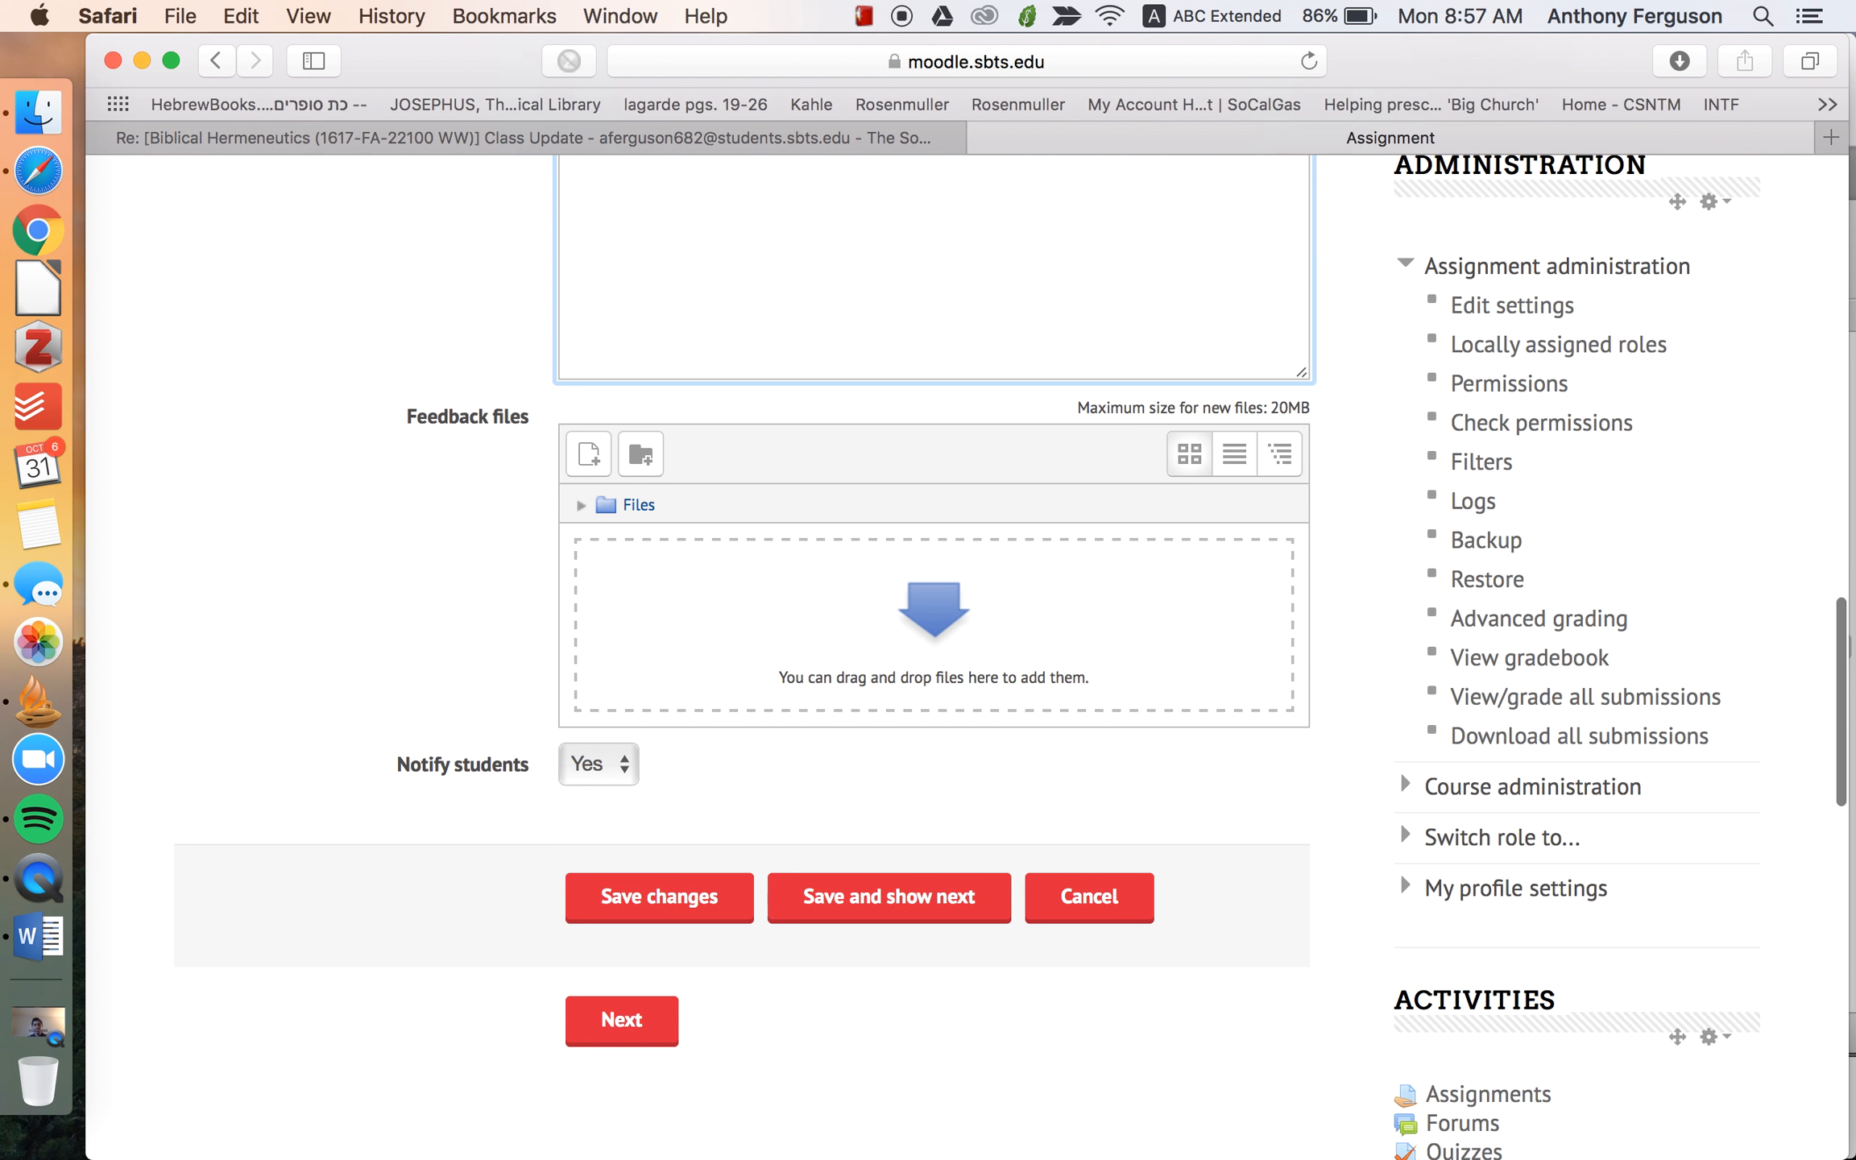
pyautogui.press('super+space')
pyautogui.write('B')
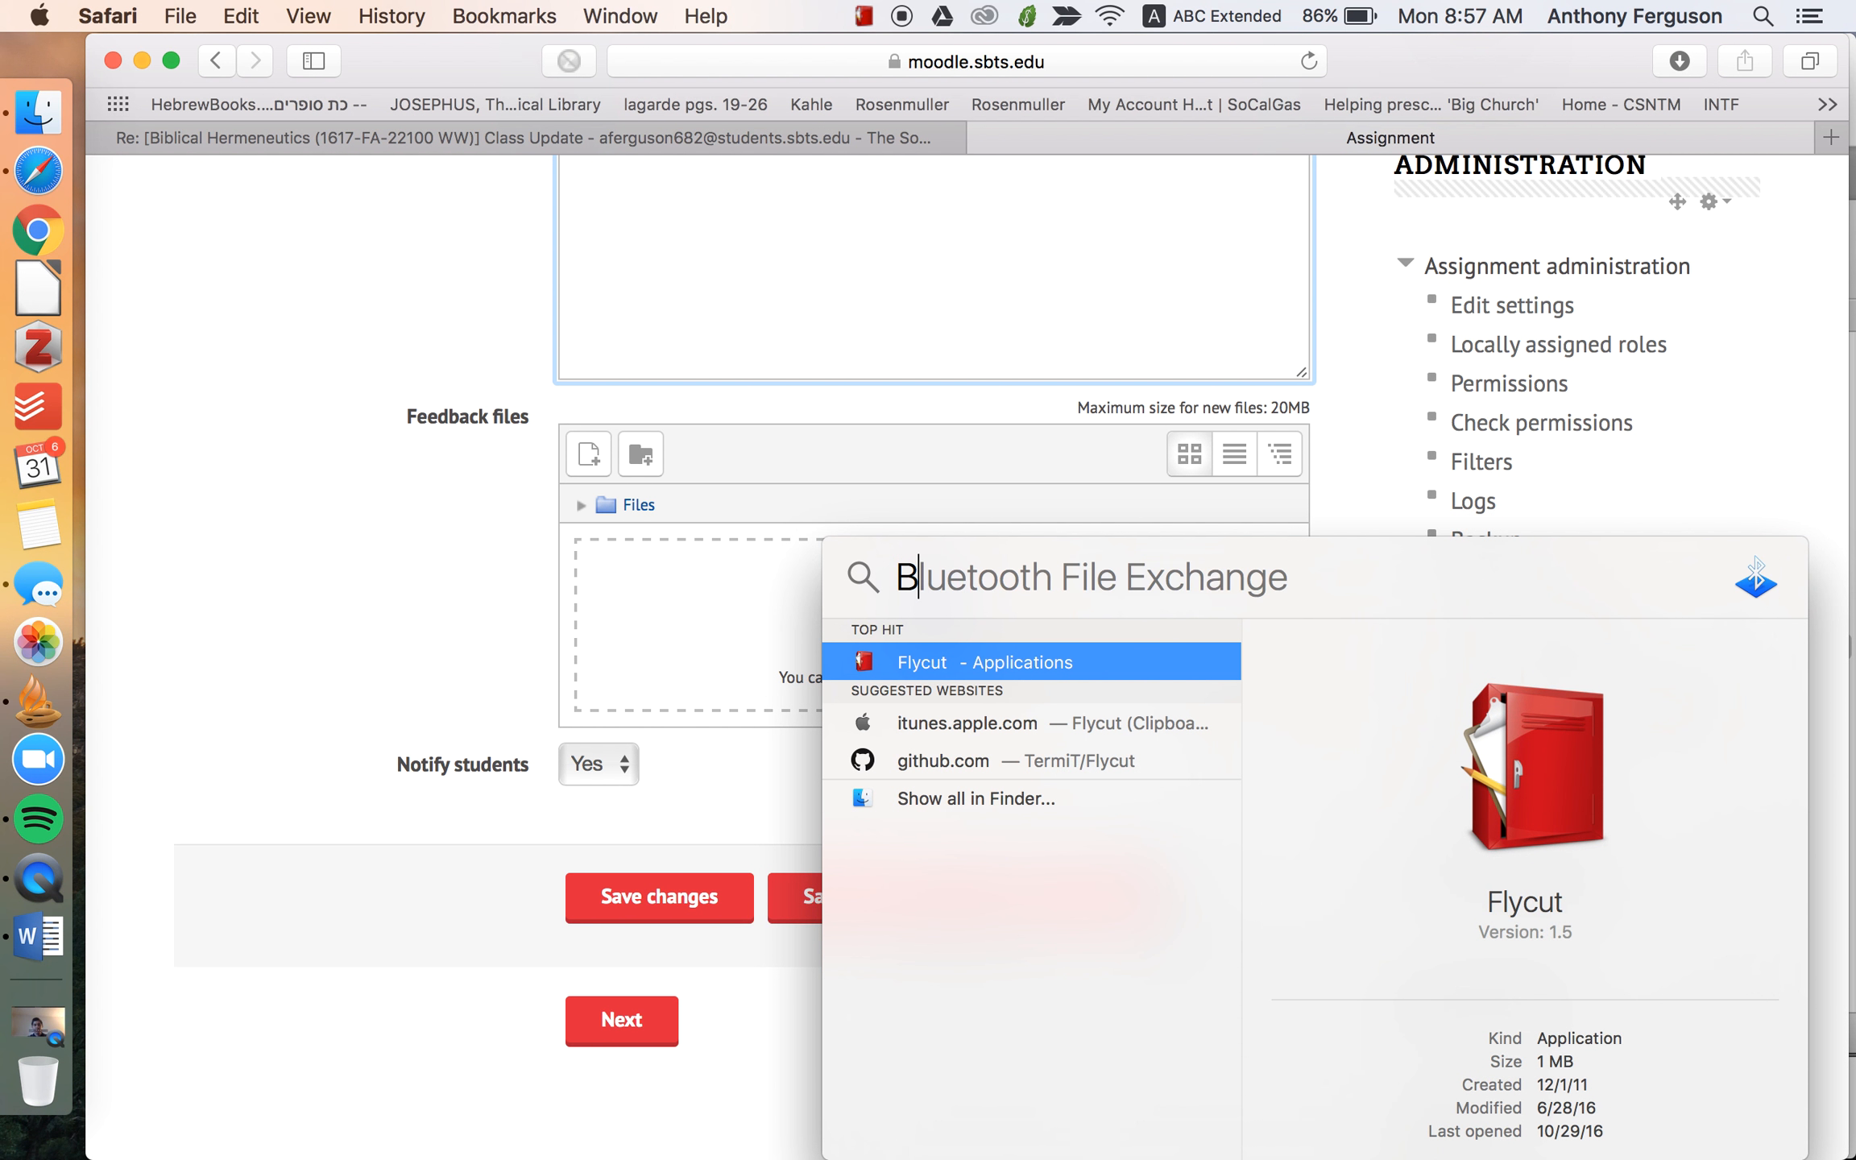
pyautogui.write('R.1')
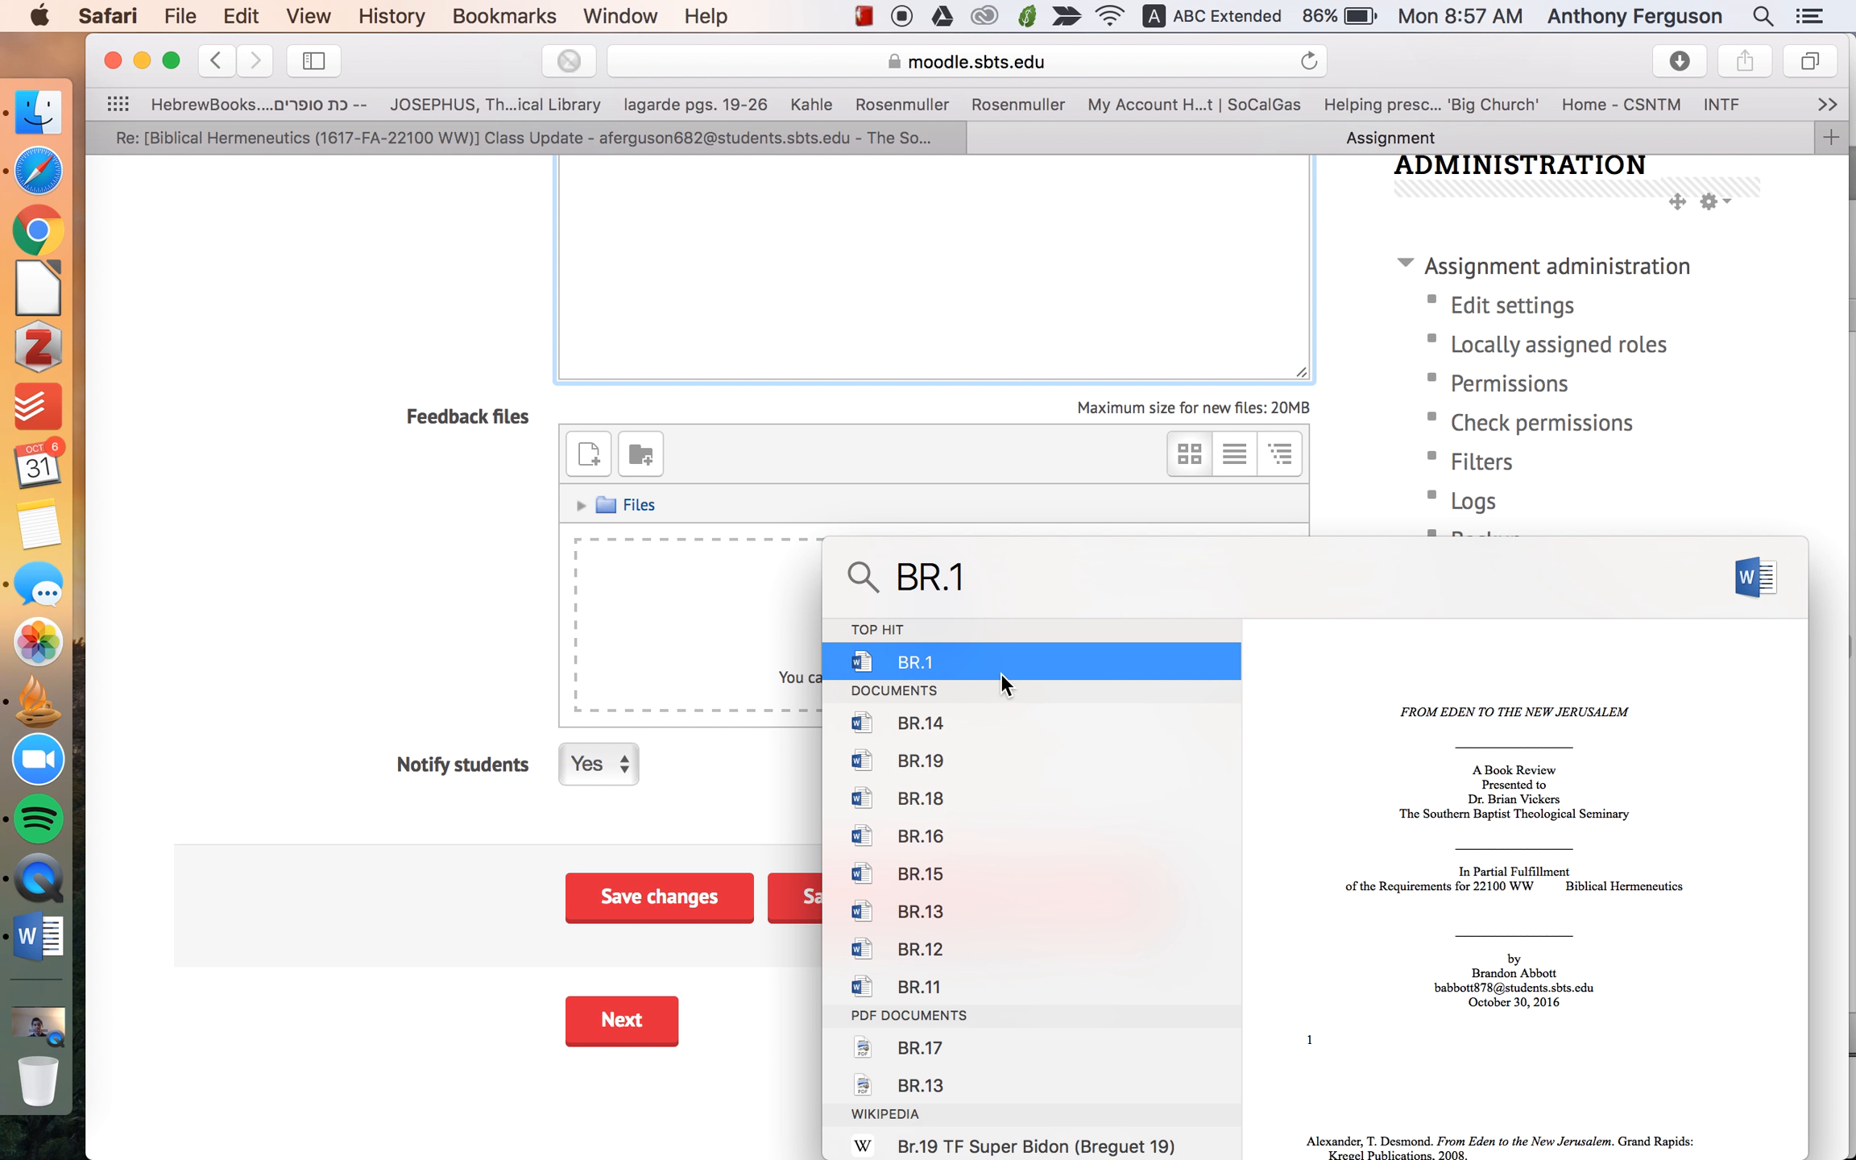
pyautogui.moveTo(1040, 654); pyautogui.dragTo(766, 669)
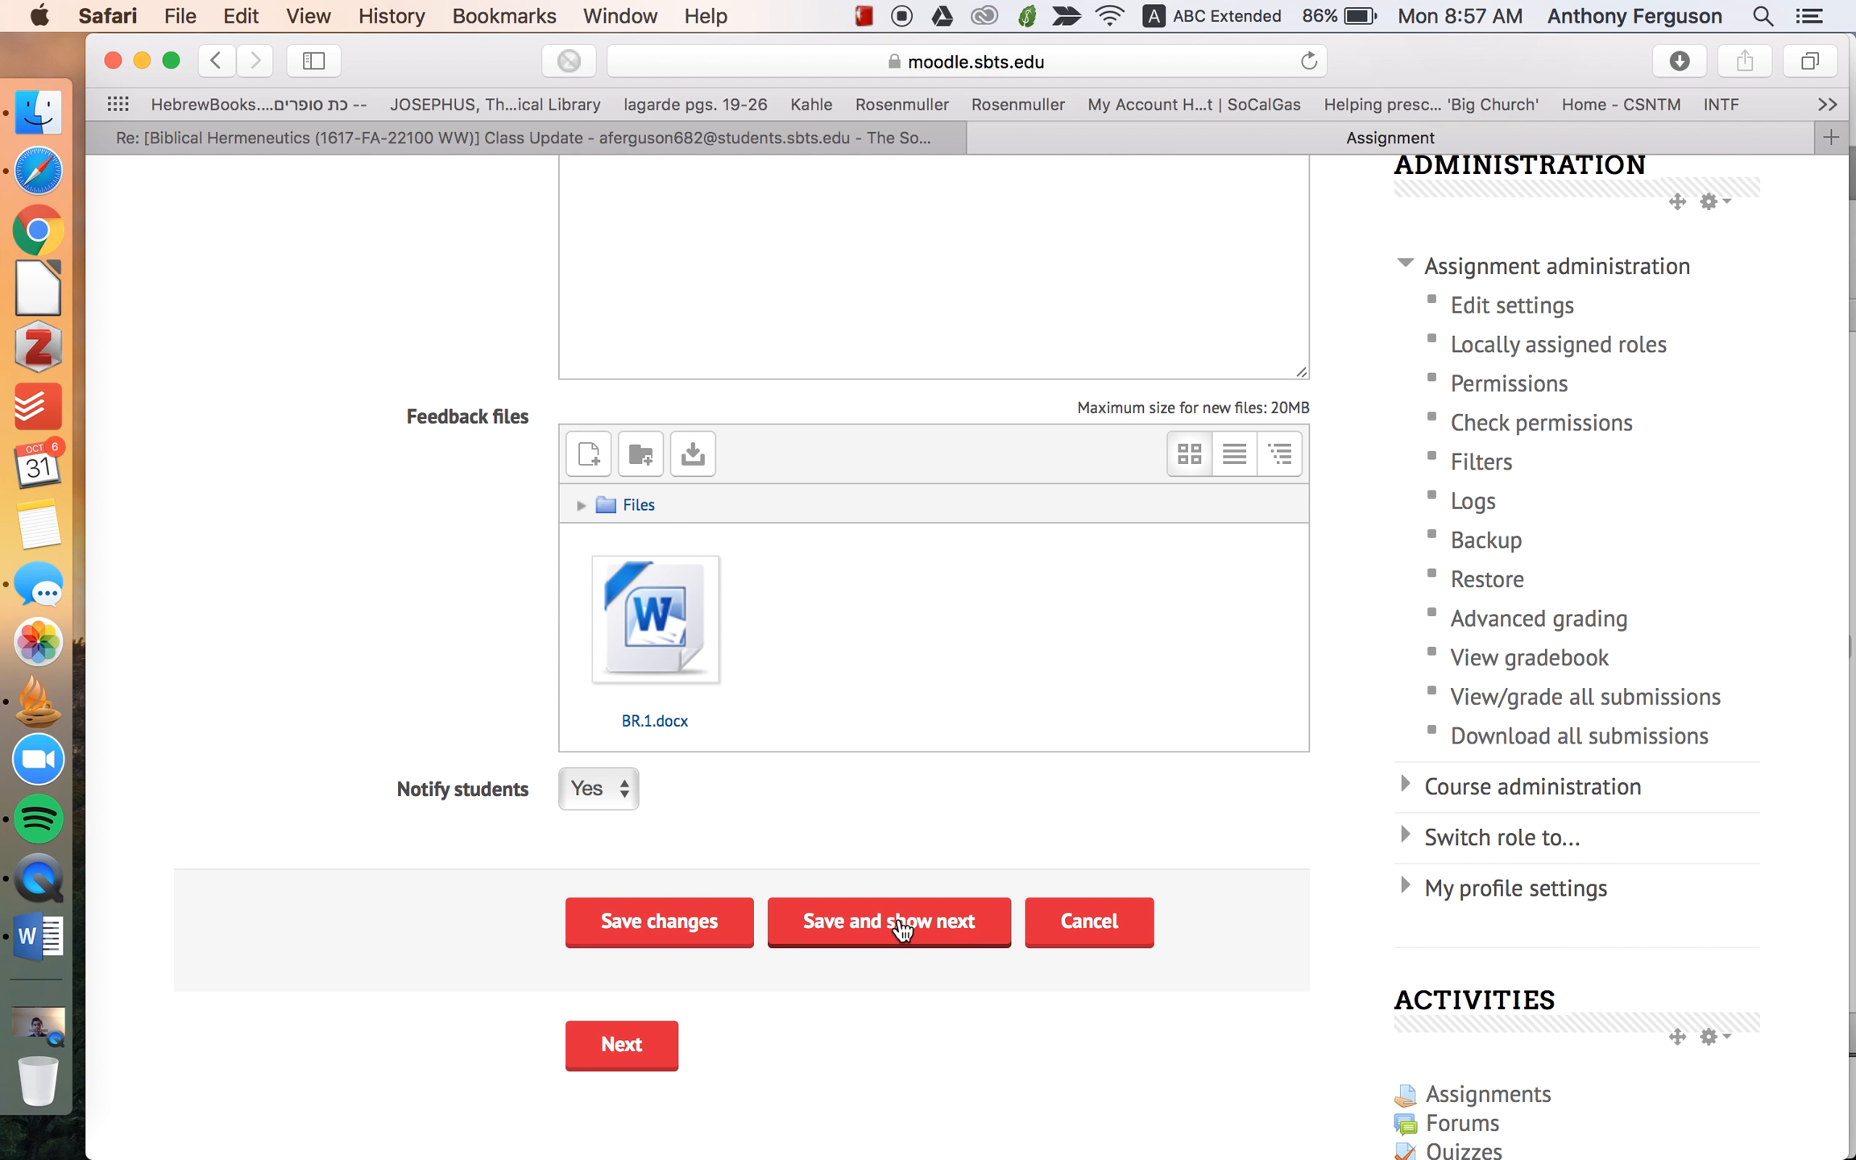
pyautogui.click(898, 927)
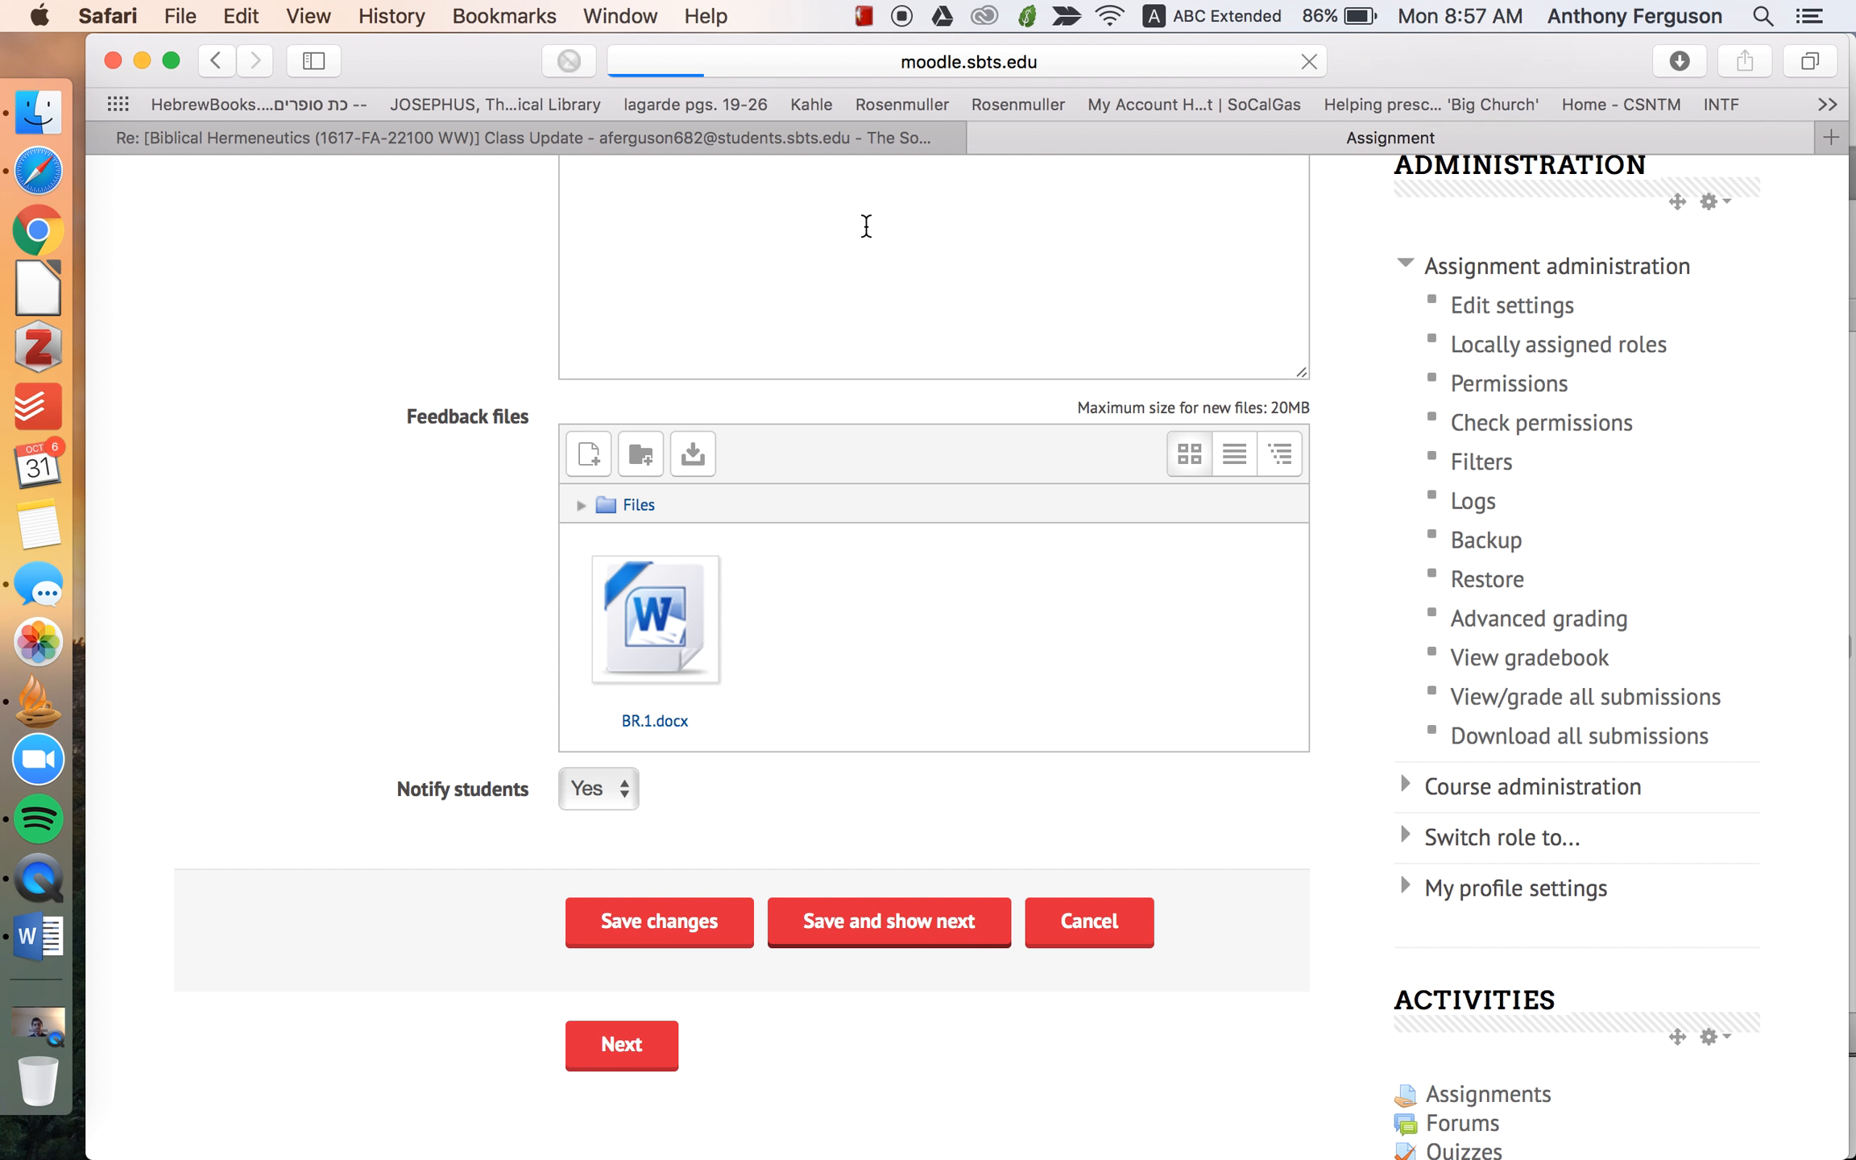